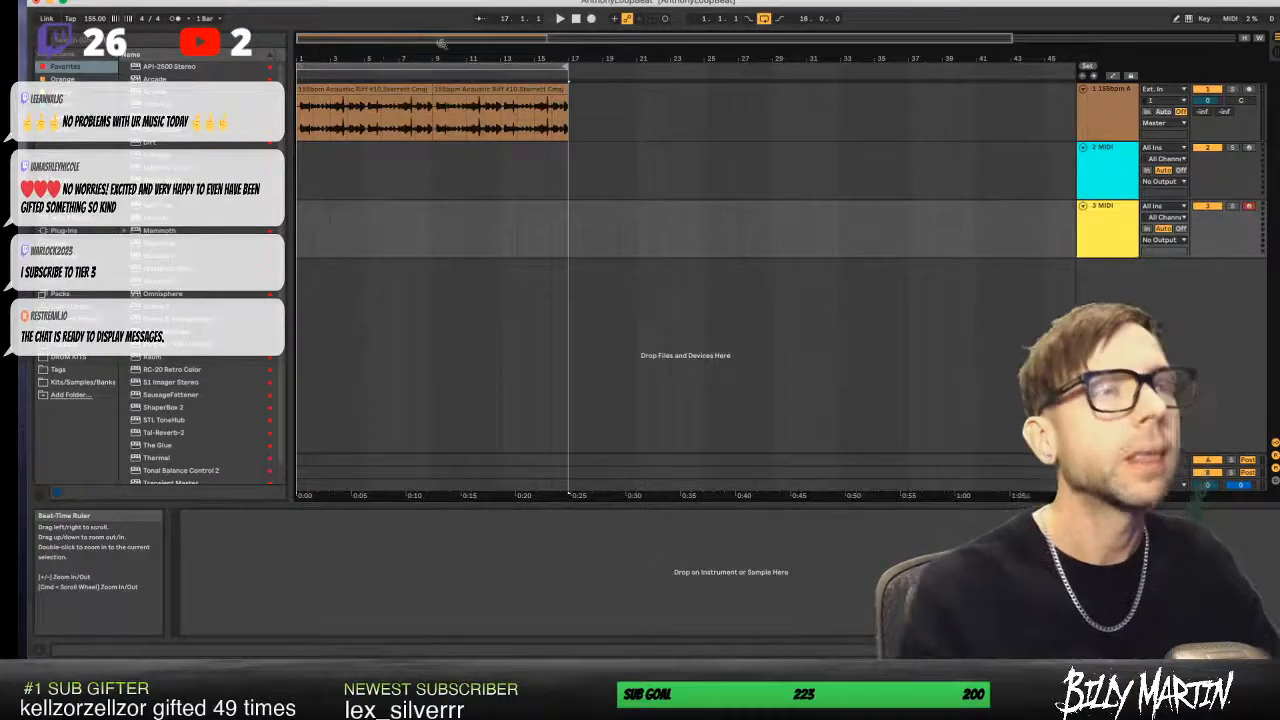
- Play the acoustic riff arrangement from the start and lower the audio track's volume to -6.0 dB
{"action": "left_click_drag", "start_coordinate": [408, 55], "coordinate": [468, 56]}
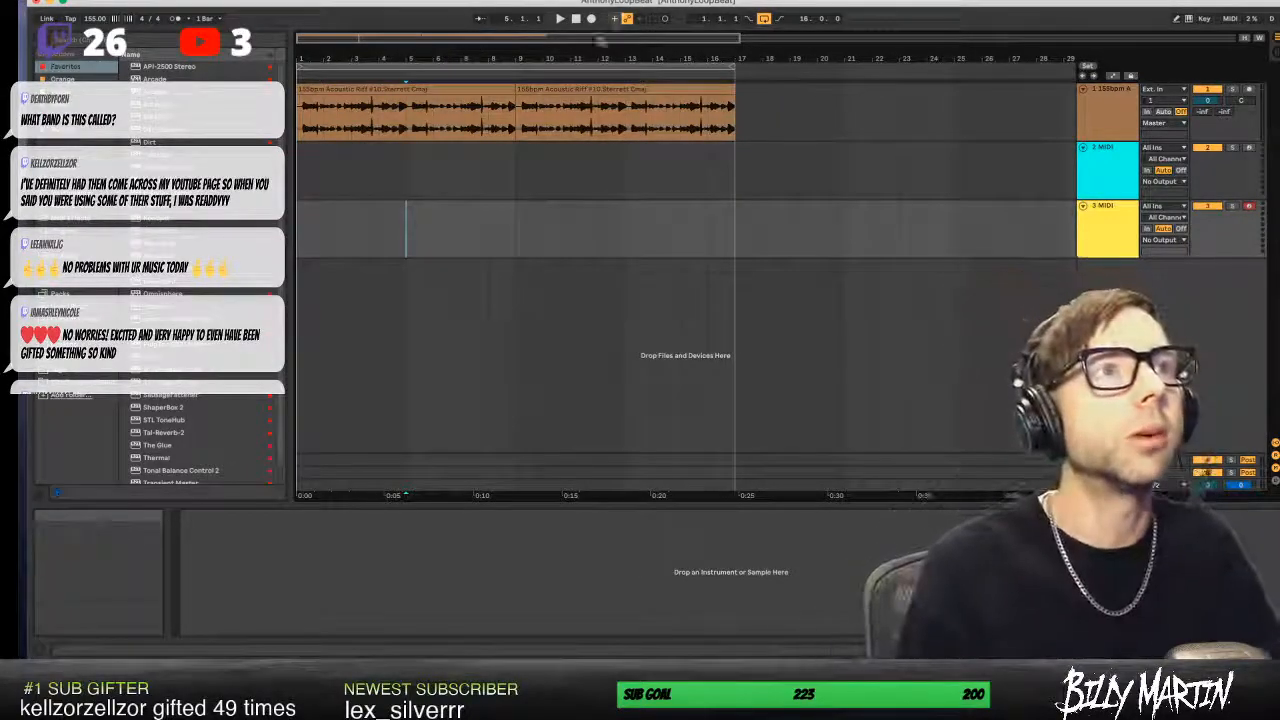
{"action": "left_click_drag", "start_coordinate": [468, 57], "coordinate": [578, 50]}
{"action": "left_click", "coordinate": [576, 19]}
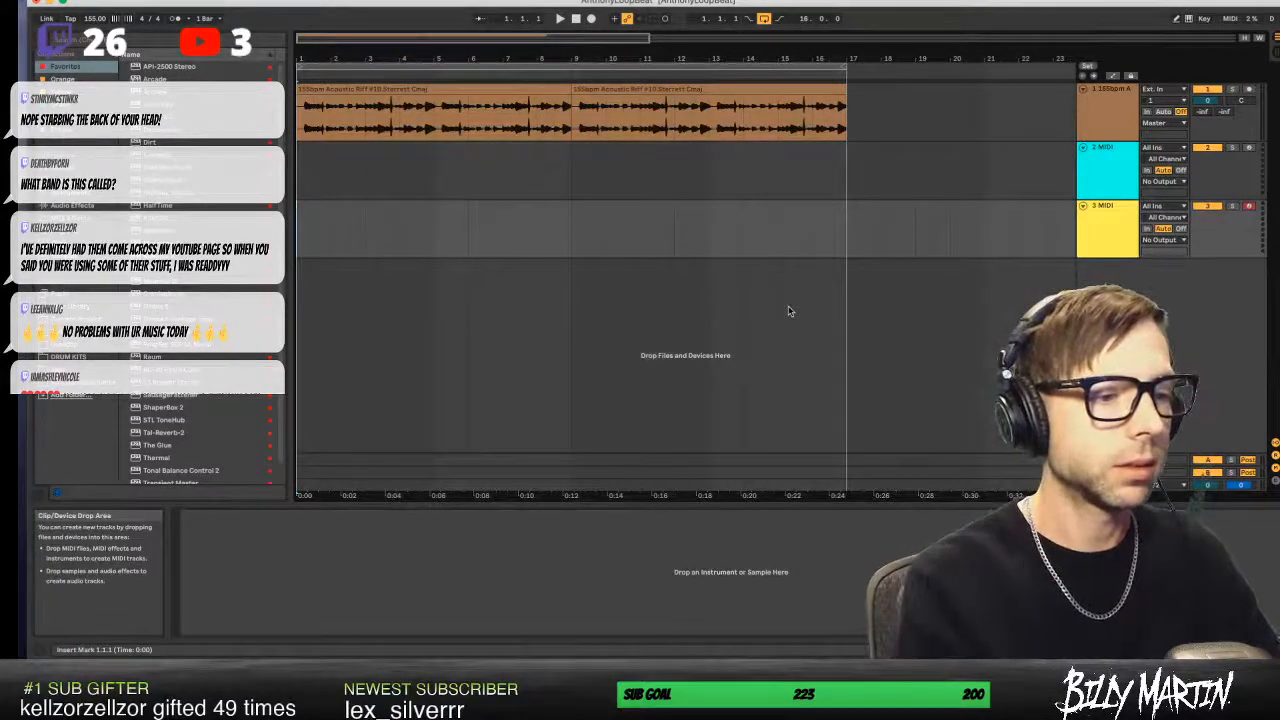
{"action": "key", "text": "space"}
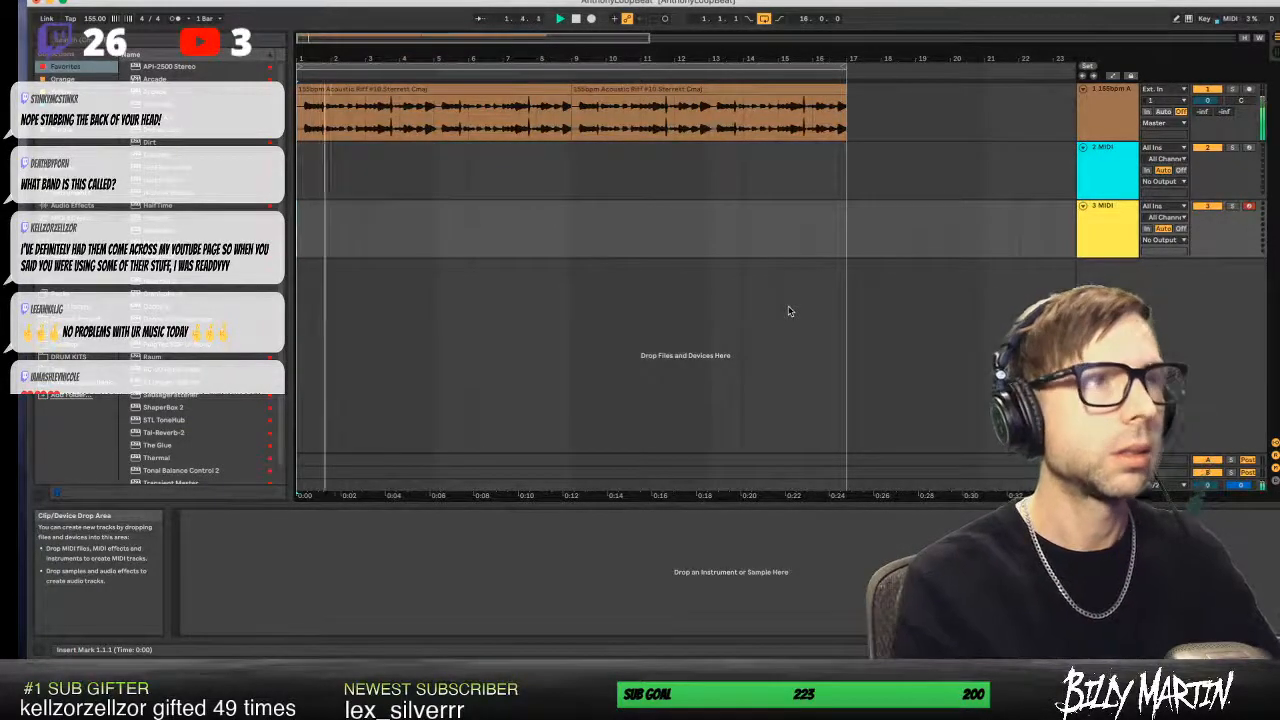
{"action": "left_click_drag", "start_coordinate": [1208, 101], "coordinate": [1208, 114]}
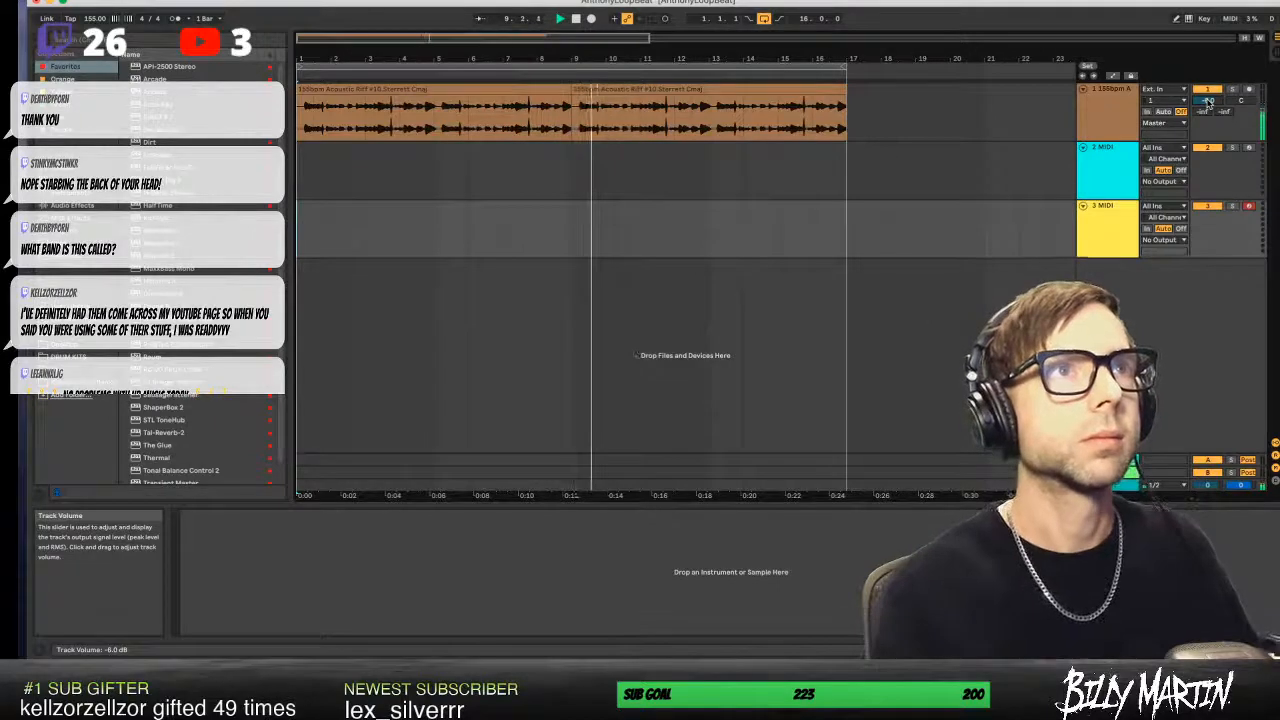
- Inspect and audition the join between the two acoustic riff clips around bar 9, and stop playback
{"action": "mouse_move", "coordinate": [597, 56]}
{"action": "left_mouse_down"}
{"action": "mouse_move", "coordinate": [541, 87]}
{"action": "mouse_move", "coordinate": [569, 89]}
{"action": "left_mouse_up"}
{"action": "left_click", "coordinate": [541, 87]}
{"action": "left_click", "coordinate": [487, 125]}
{"action": "key", "text": "space"}
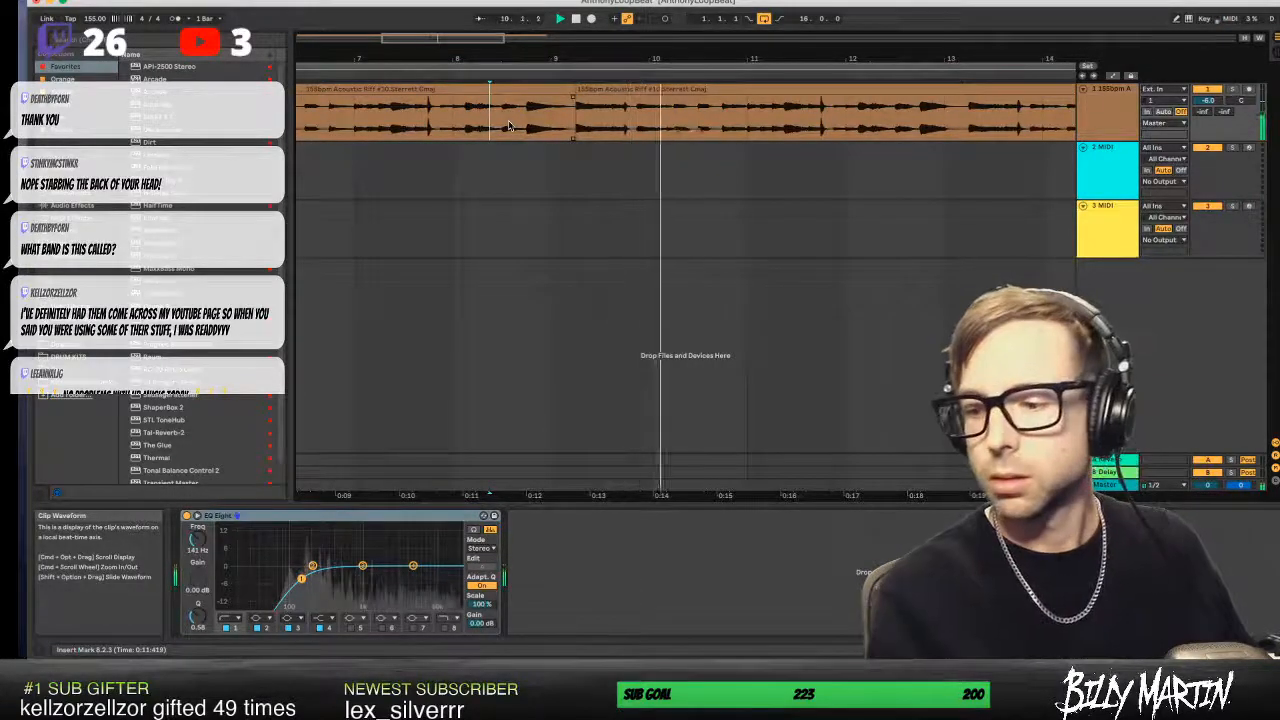
{"action": "key", "text": "space"}
{"action": "left_click_drag", "start_coordinate": [546, 59], "coordinate": [481, 57]}
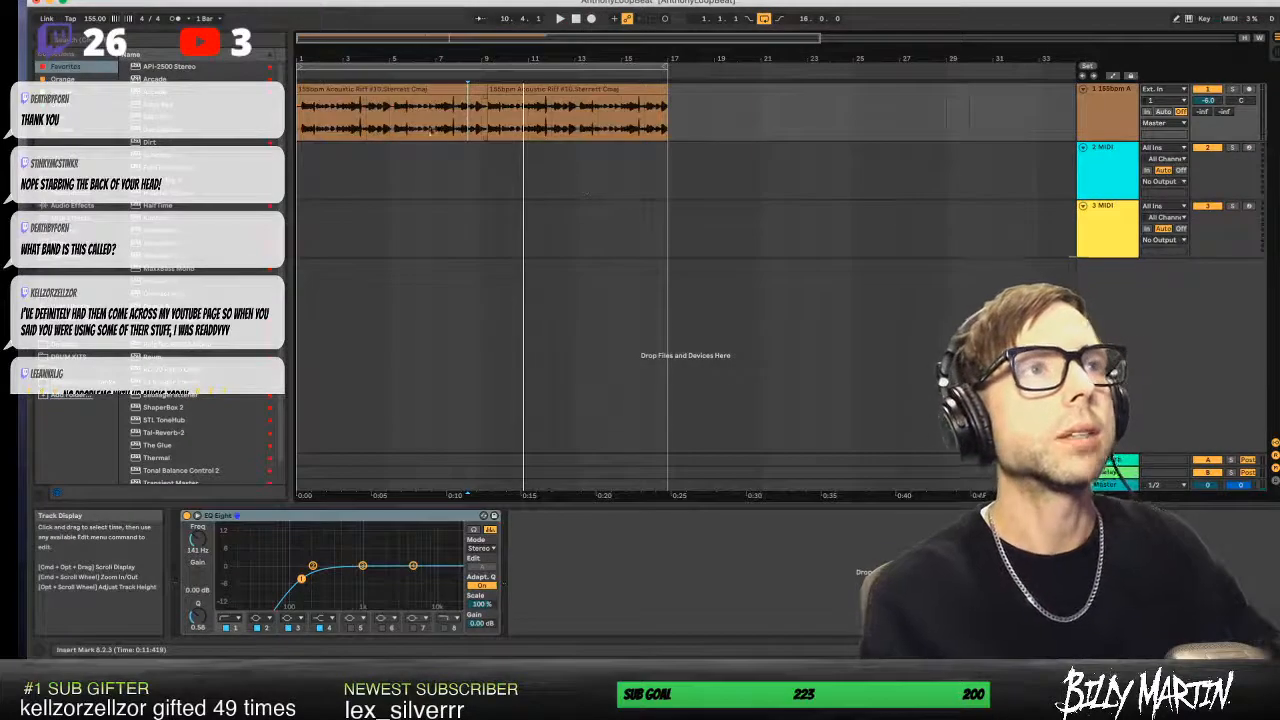
- Warp the first riff clip in Complex Pro mode at 155 BPM and transpose it down 2 semitones while auditioning it
{"action": "double_click", "coordinate": [400, 89]}
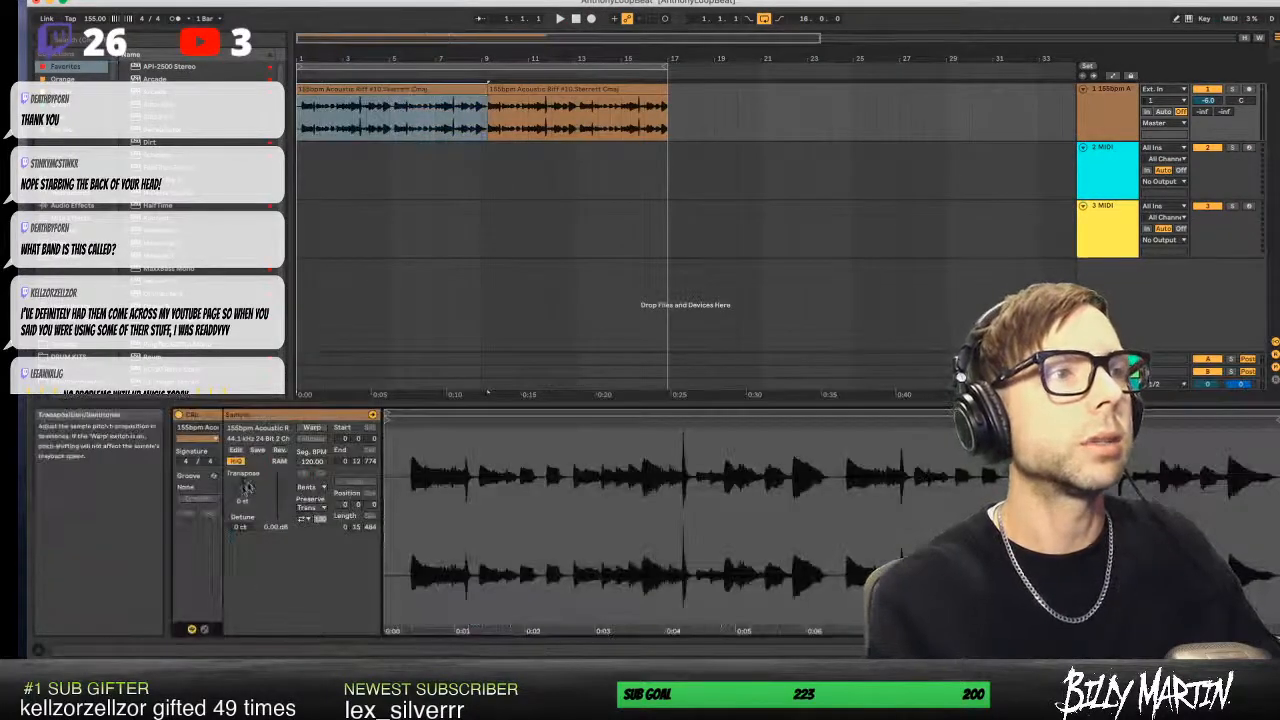
{"action": "left_click_drag", "start_coordinate": [243, 489], "coordinate": [243, 501]}
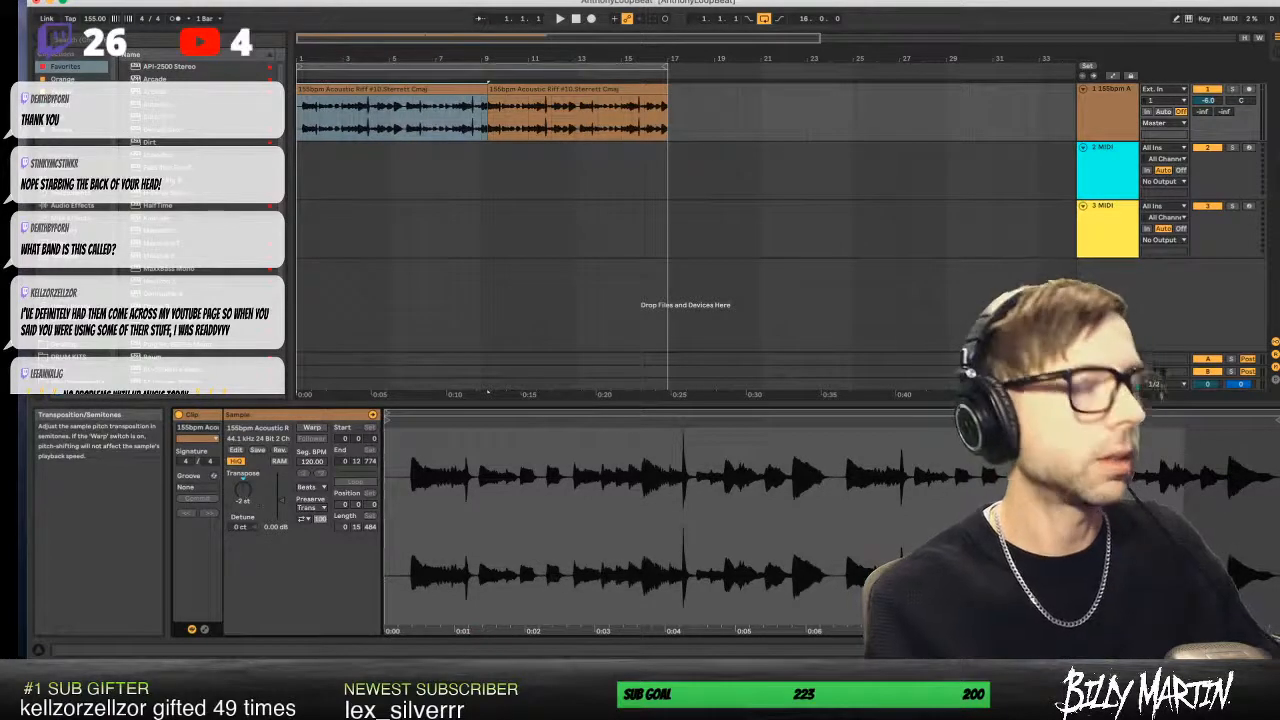
{"action": "left_click_drag", "start_coordinate": [243, 501], "coordinate": [243, 490]}
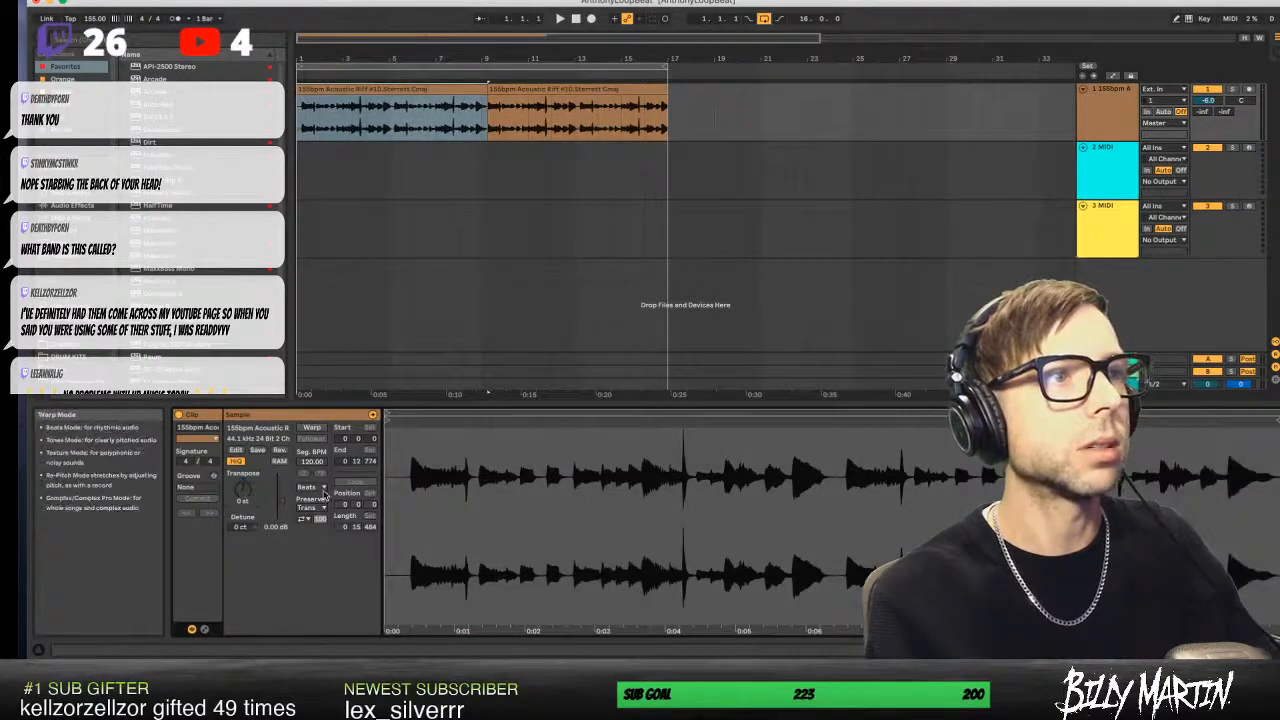
{"action": "left_click", "coordinate": [319, 488]}
{"action": "left_click", "coordinate": [319, 547]}
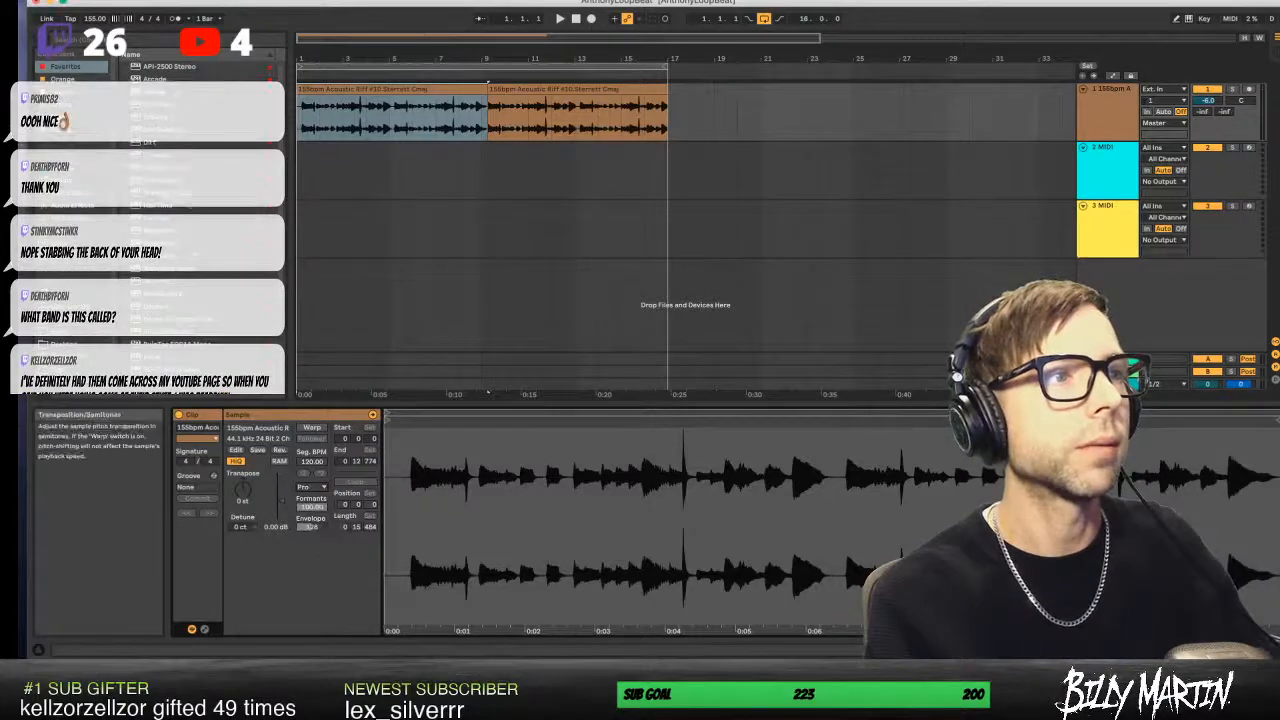
{"action": "mouse_move", "coordinate": [243, 490]}
{"action": "left_mouse_down"}
{"action": "mouse_move", "coordinate": [243, 502]}
{"action": "mouse_move", "coordinate": [243, 490]}
{"action": "left_mouse_up"}
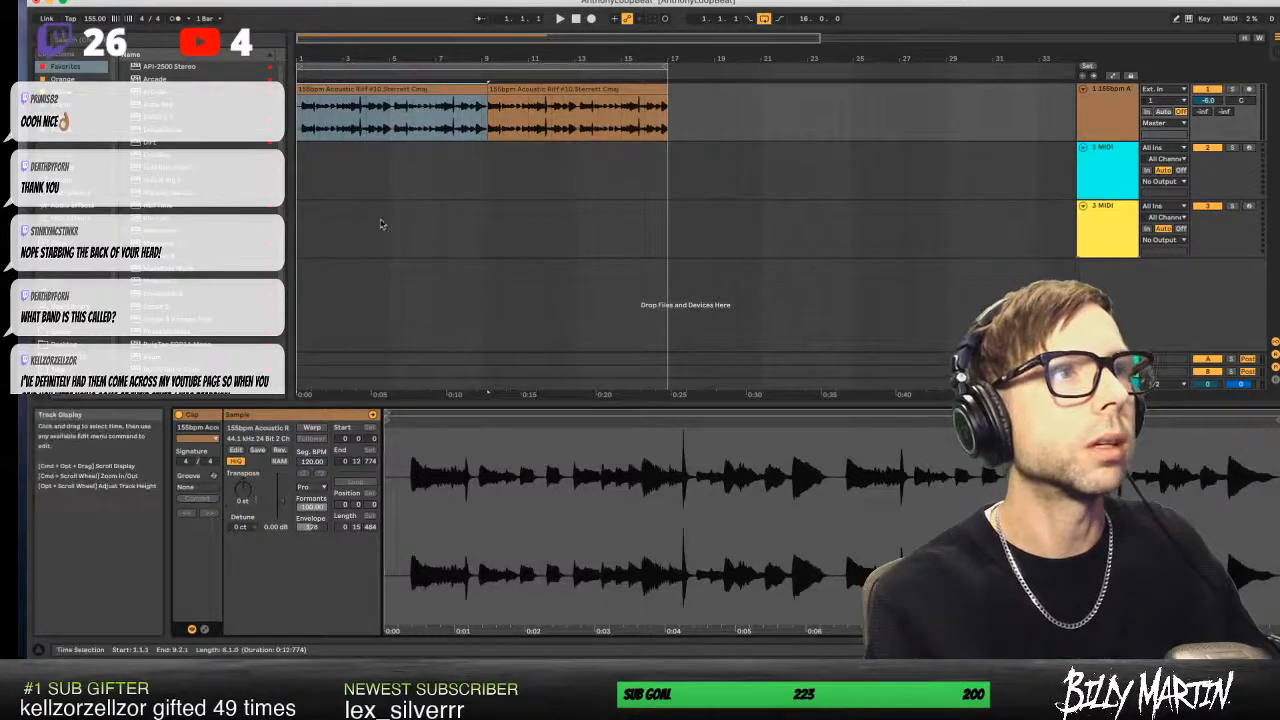
{"action": "key", "text": "space"}
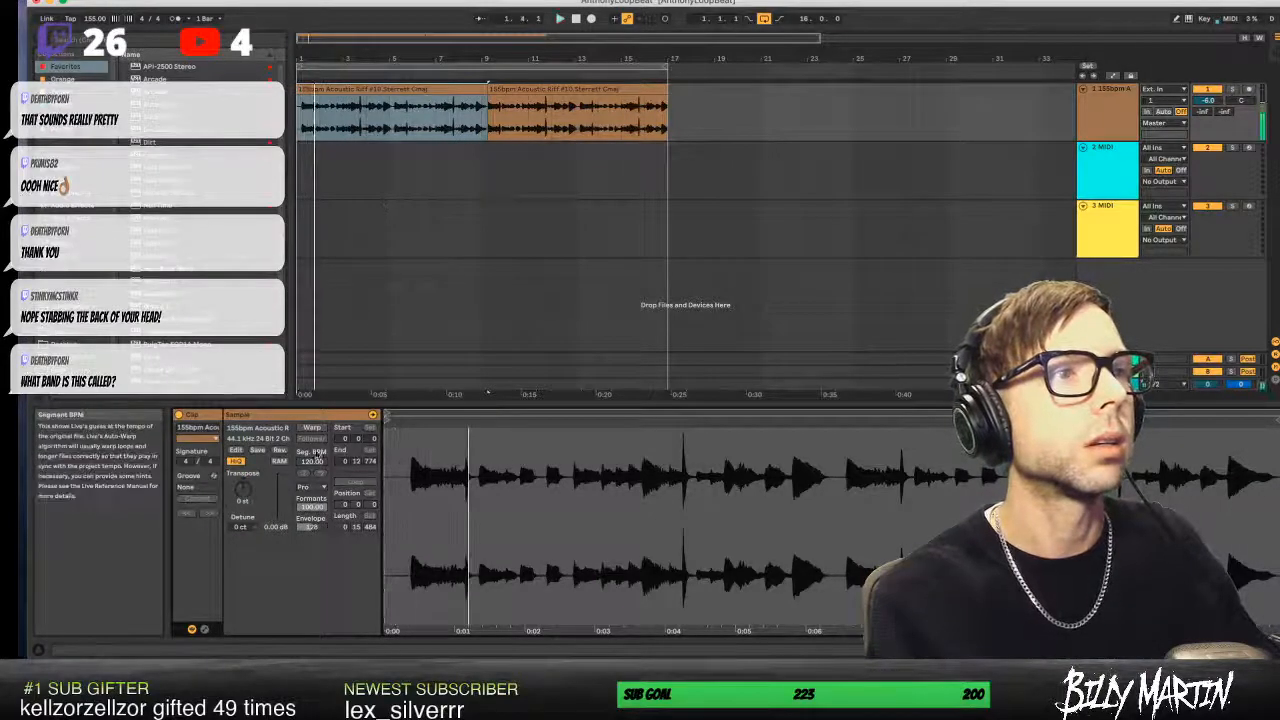
{"action": "left_click", "coordinate": [311, 427]}
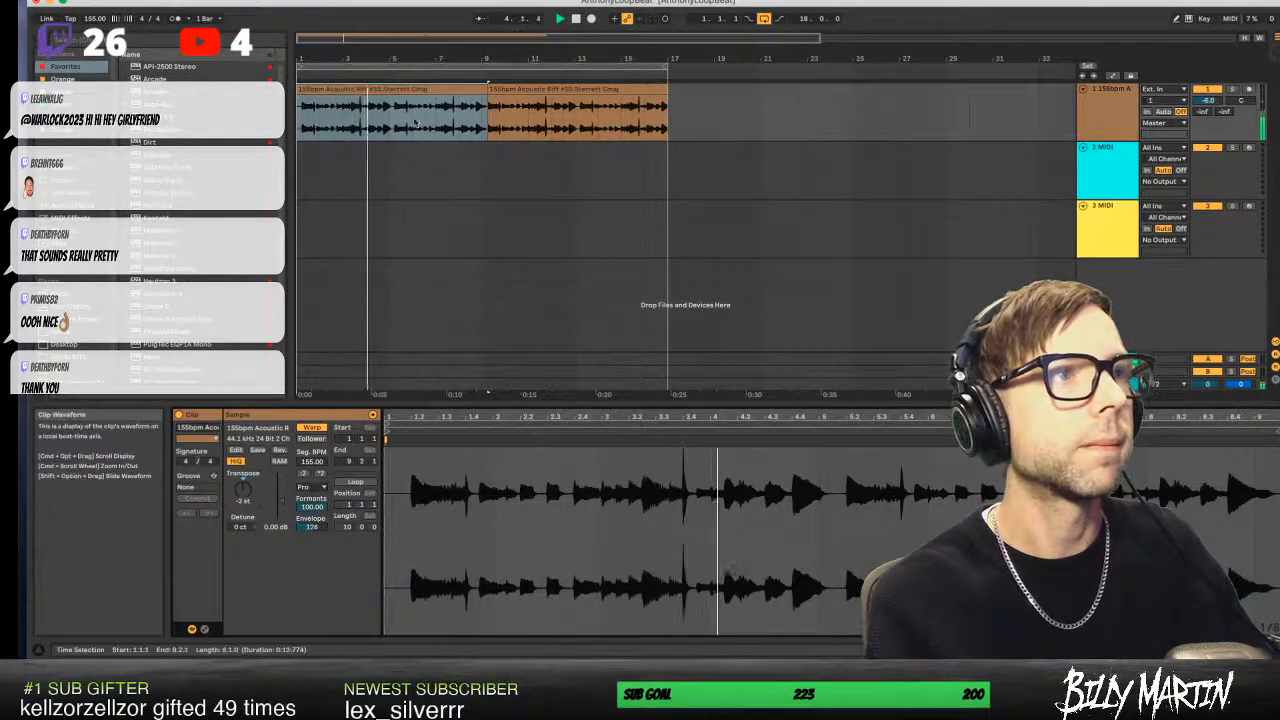
- Replace the second riff clip with a copy of the transposed first clip, placed directly after it near bar 9
{"action": "left_click", "coordinate": [457, 92]}
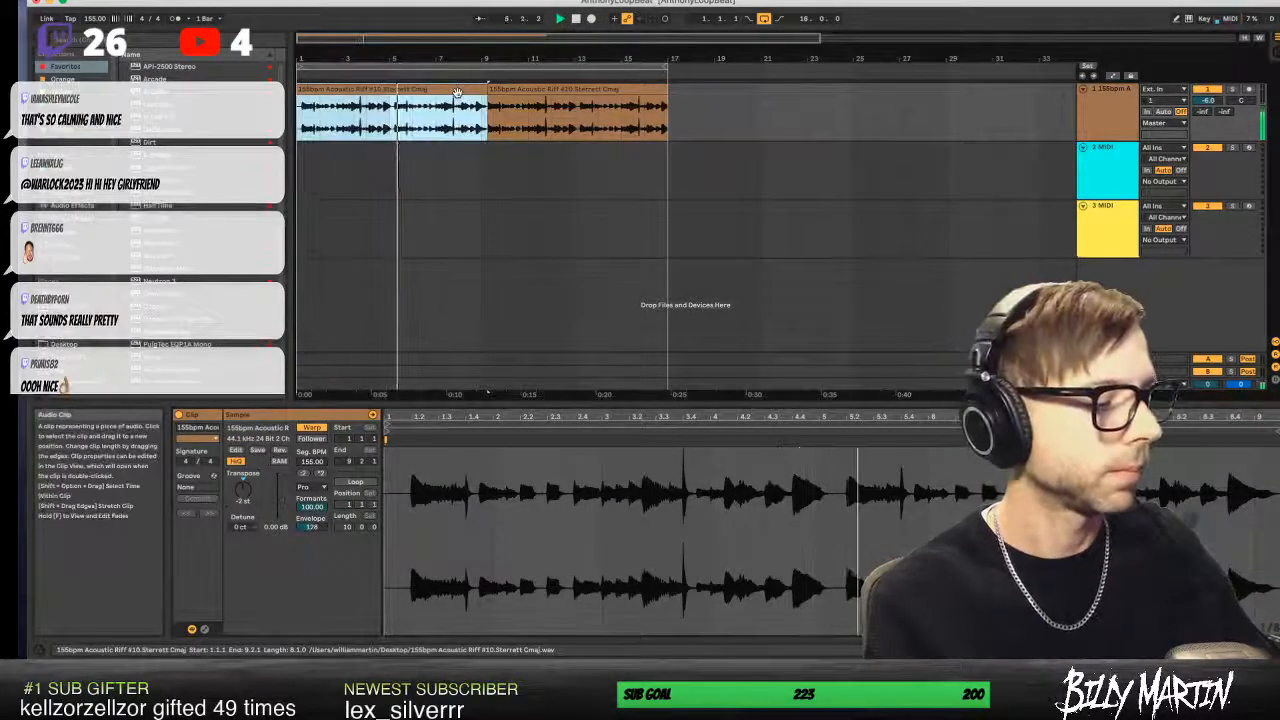
{"action": "left_click", "coordinate": [646, 116]}
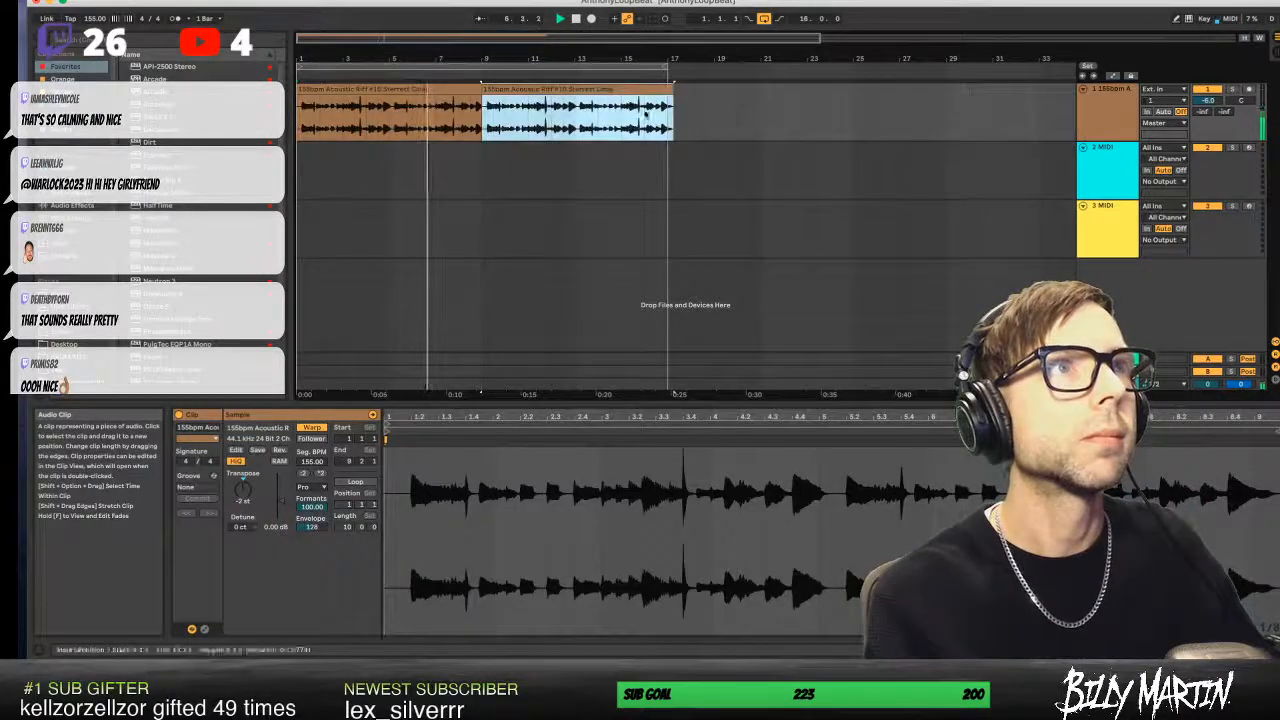
{"action": "left_click_drag", "start_coordinate": [500, 52], "coordinate": [531, 54]}
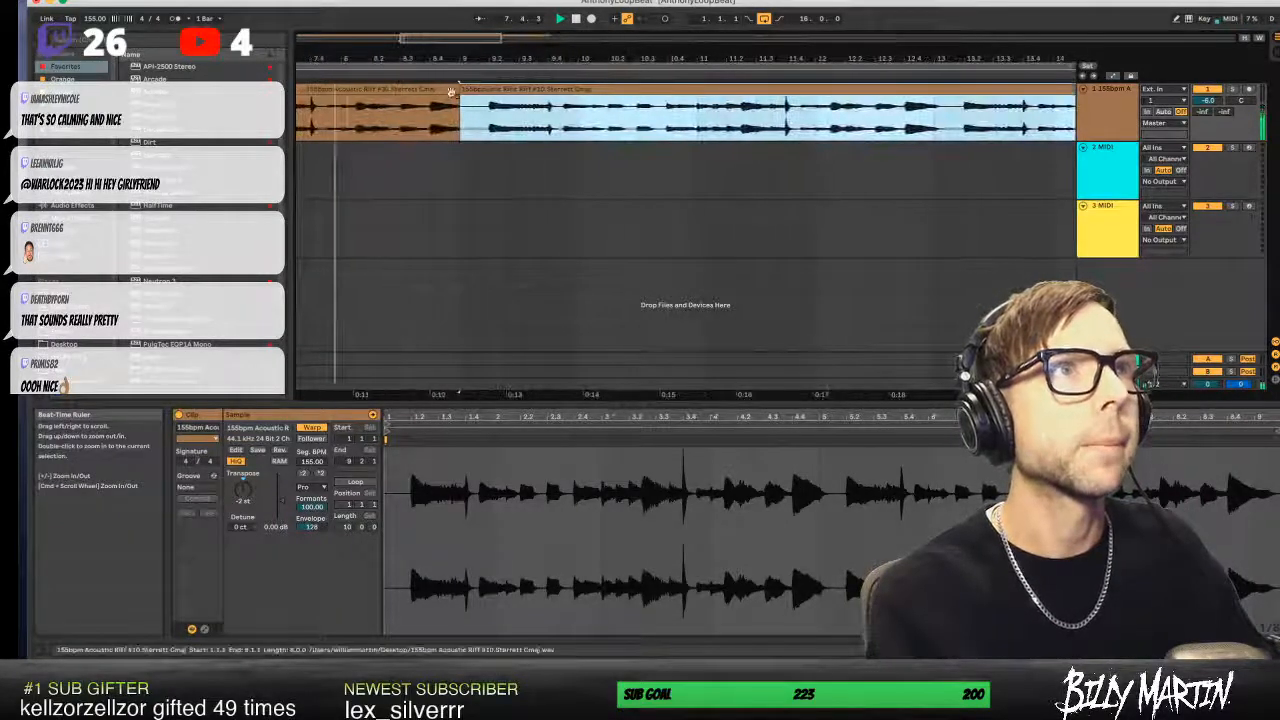
{"action": "left_click_drag", "start_coordinate": [457, 91], "coordinate": [515, 52]}
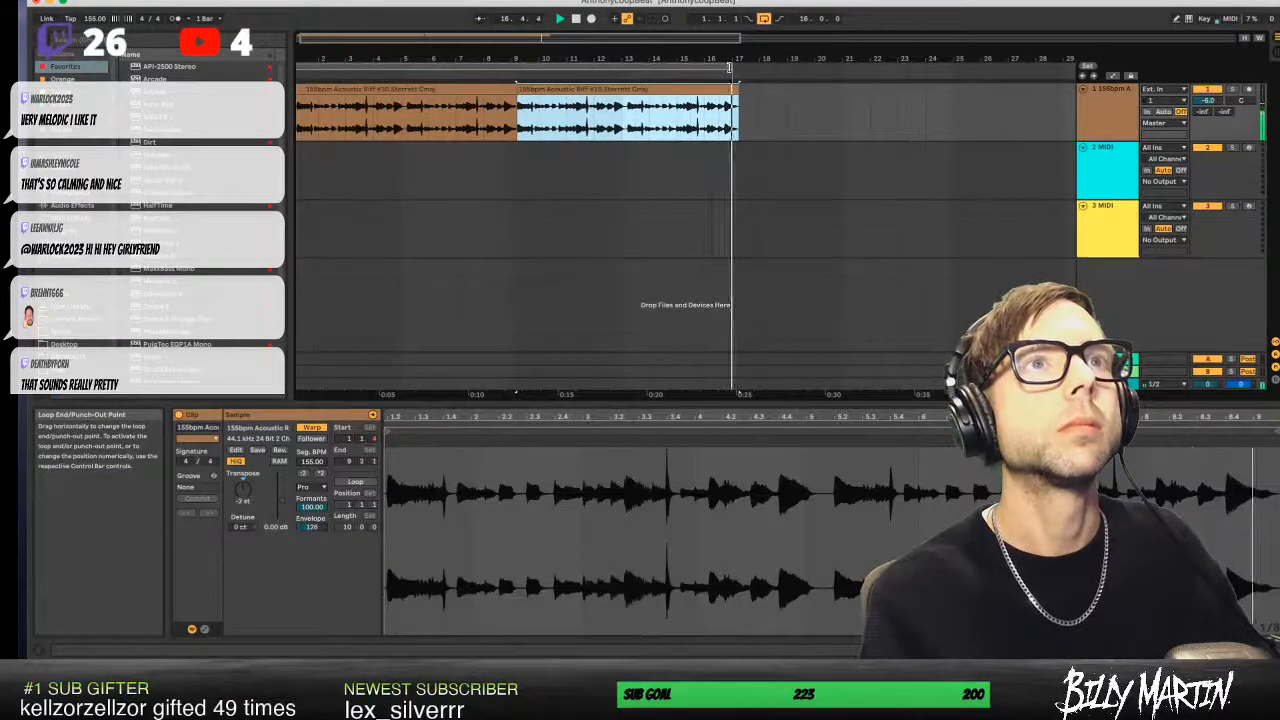
{"action": "left_click_drag", "start_coordinate": [698, 60], "coordinate": [676, 58]}
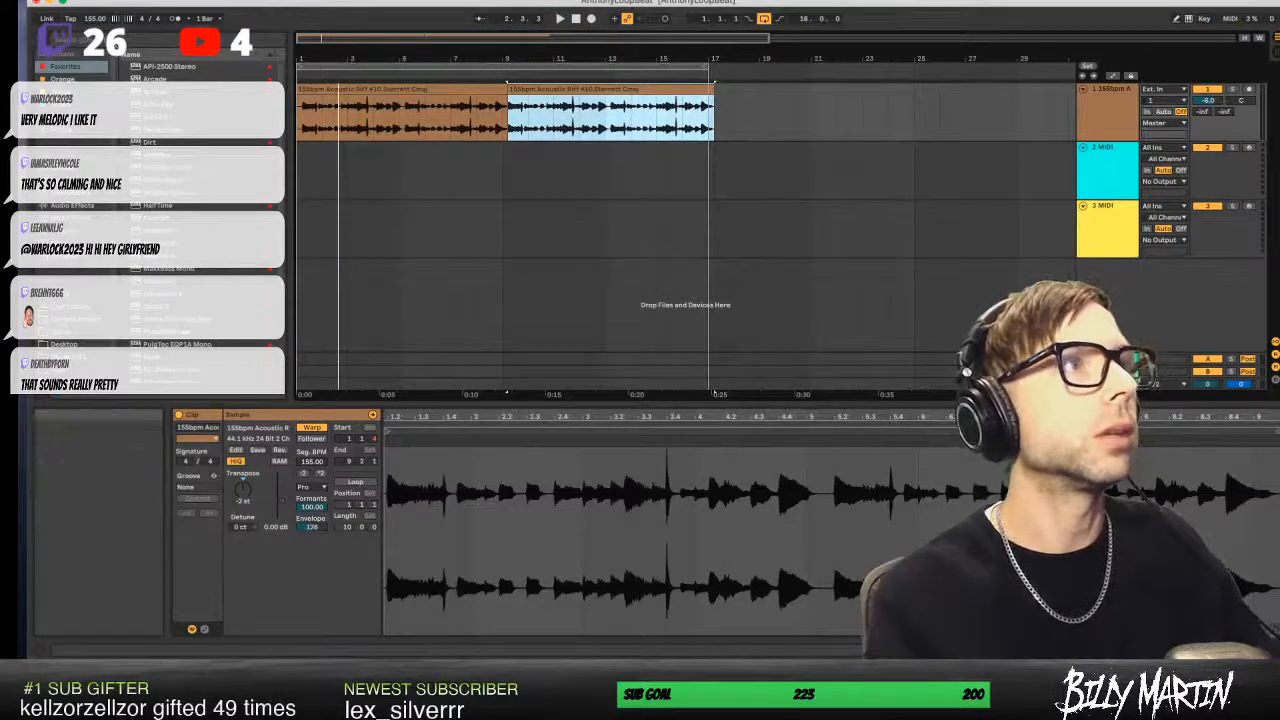
- Search the browser for Neutron 3, load it on the acoustic riff track, and place its window clear of the chat overlay
{"action": "key", "text": "super+Tab"}
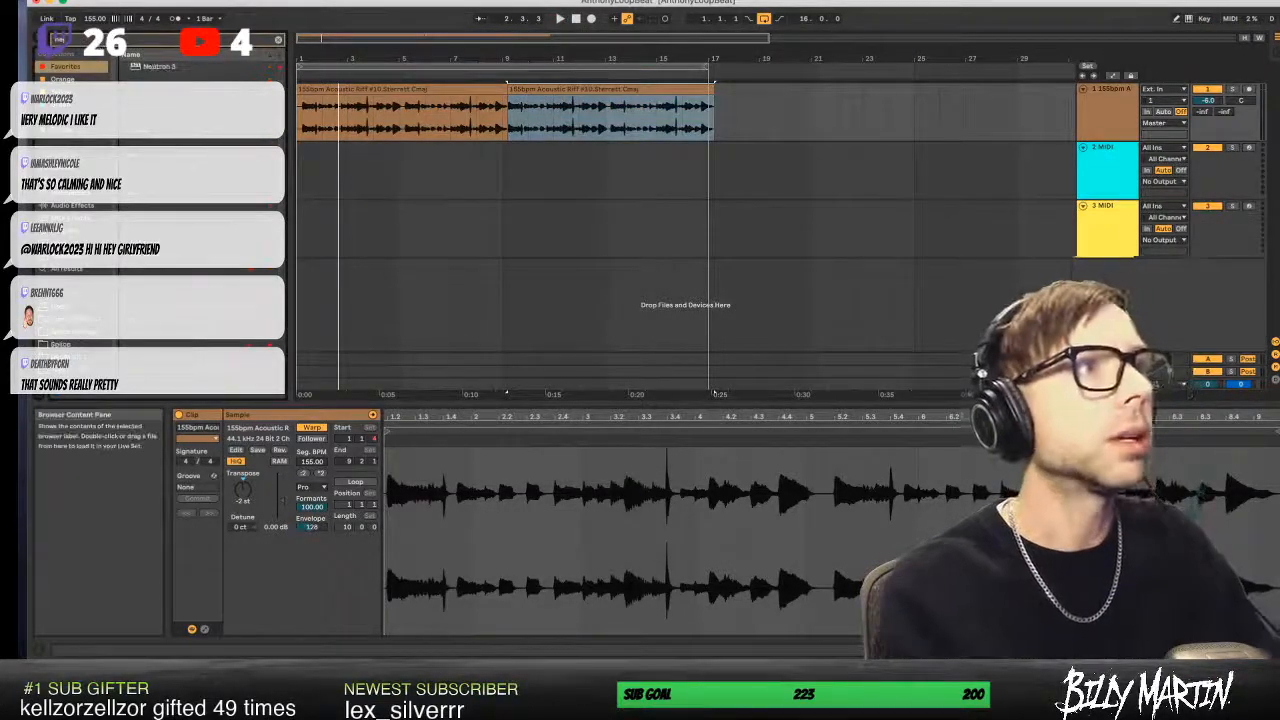
{"action": "left_click_drag", "start_coordinate": [148, 70], "coordinate": [413, 98]}
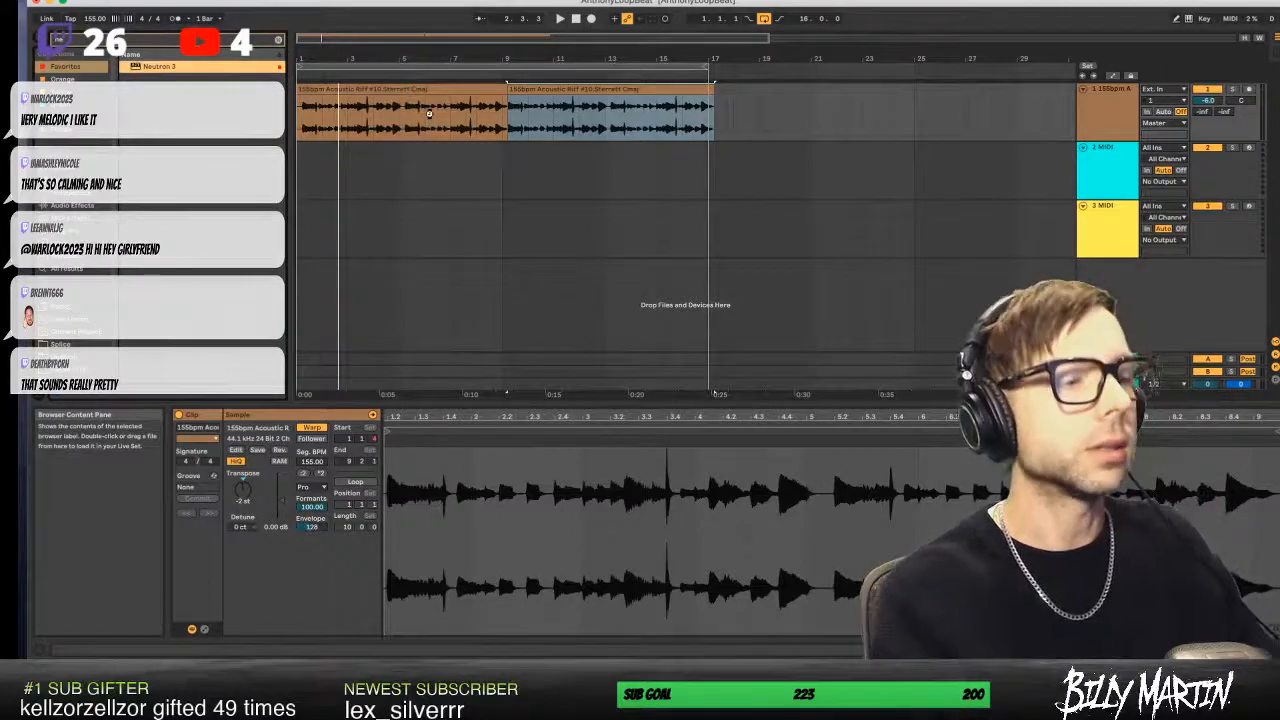
{"action": "left_click_drag", "start_coordinate": [429, 113], "coordinate": [430, 118]}
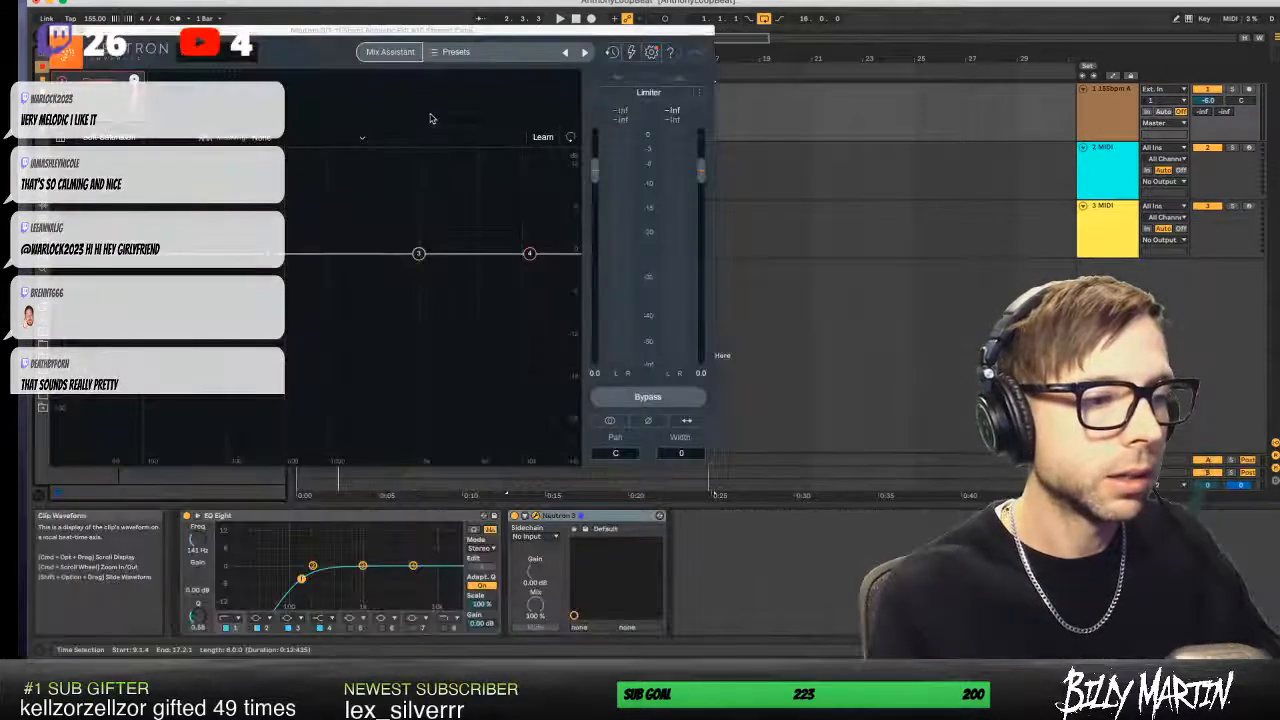
{"action": "left_click_drag", "start_coordinate": [384, 31], "coordinate": [679, 112]}
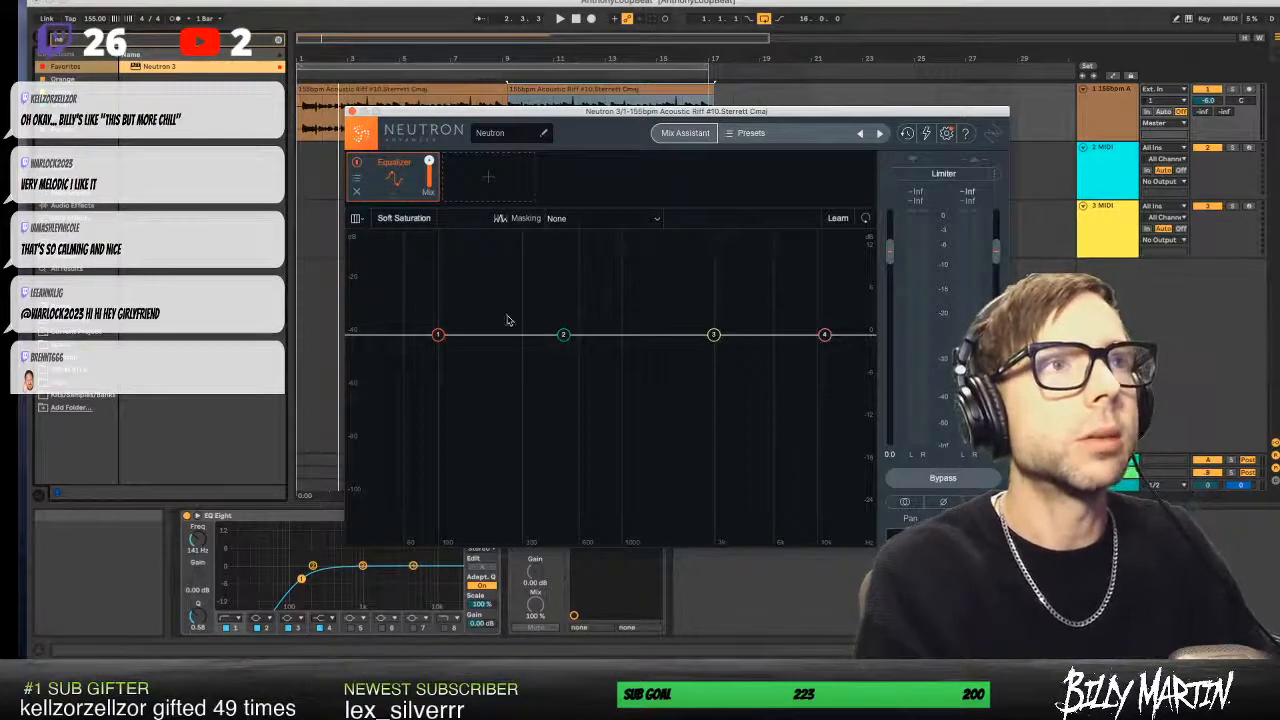
- With the riff playing, add a Flat Highpass band at 101 Hz with a 24 dB/oct slope in Neutron's equalizer
{"action": "key", "text": "space"}
{"action": "left_click", "coordinate": [411, 336]}
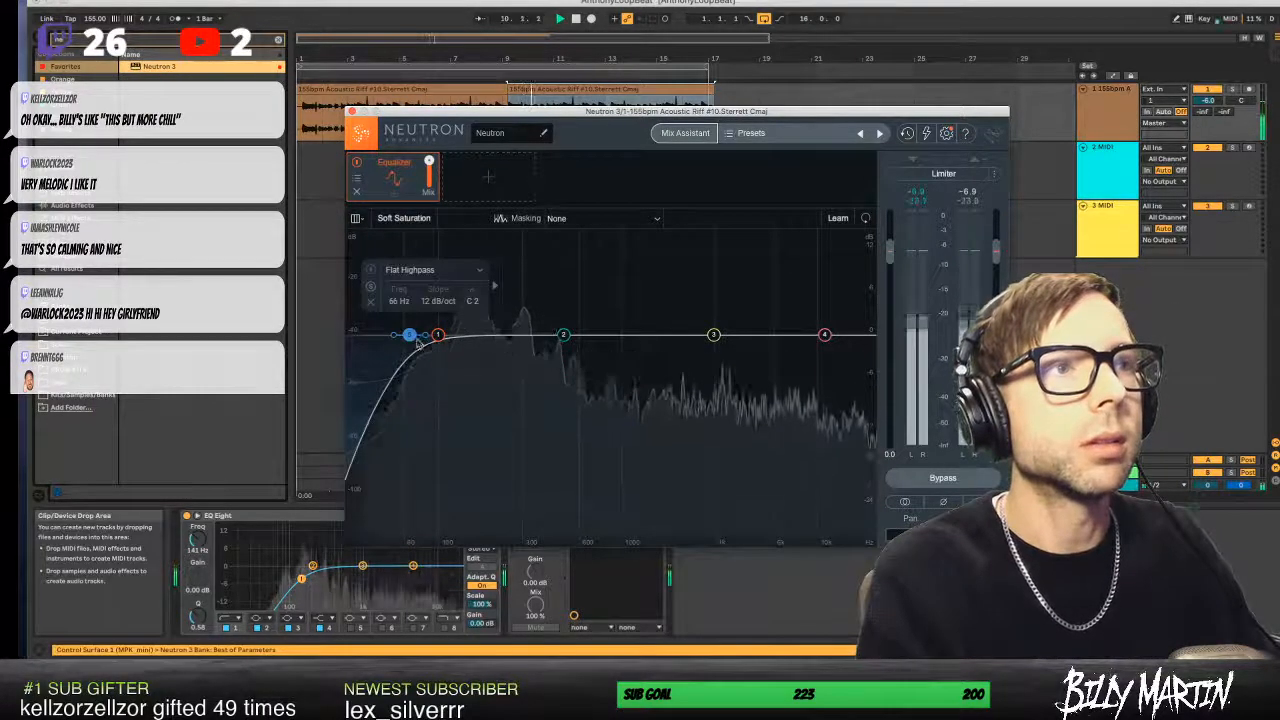
{"action": "left_click_drag", "start_coordinate": [426, 336], "coordinate": [451, 339]}
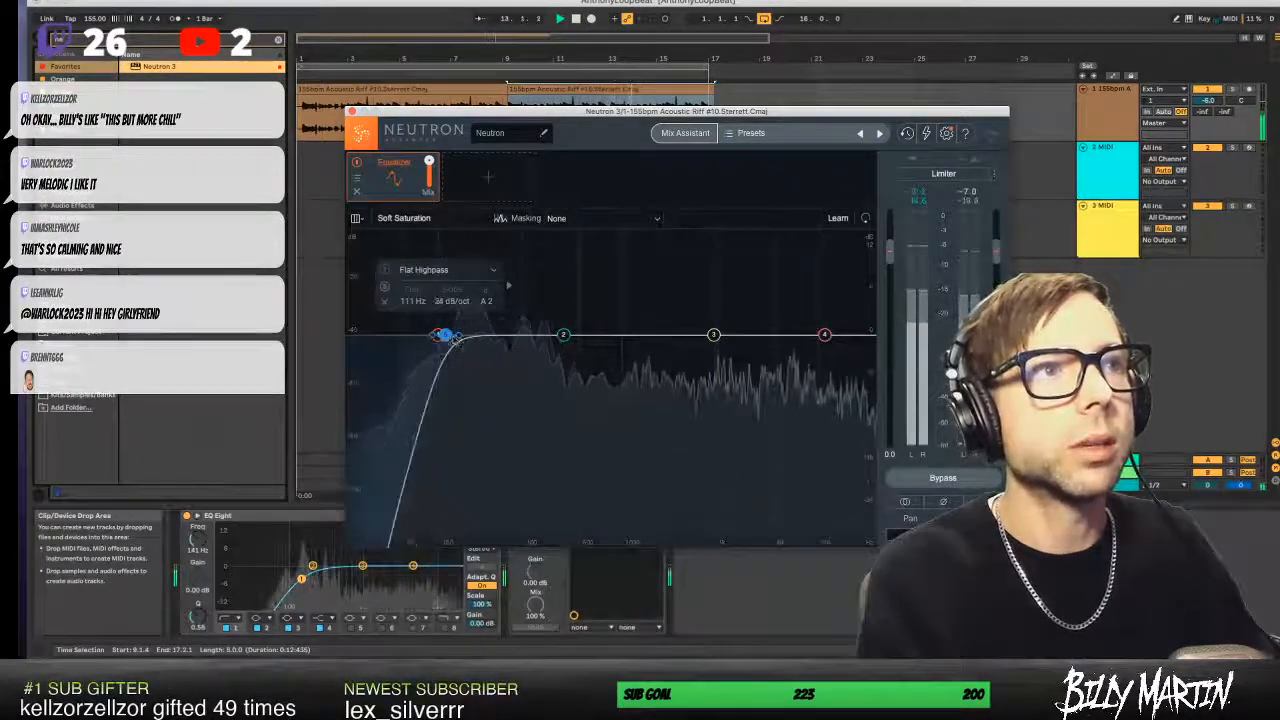
{"action": "left_click_drag", "start_coordinate": [452, 339], "coordinate": [440, 338]}
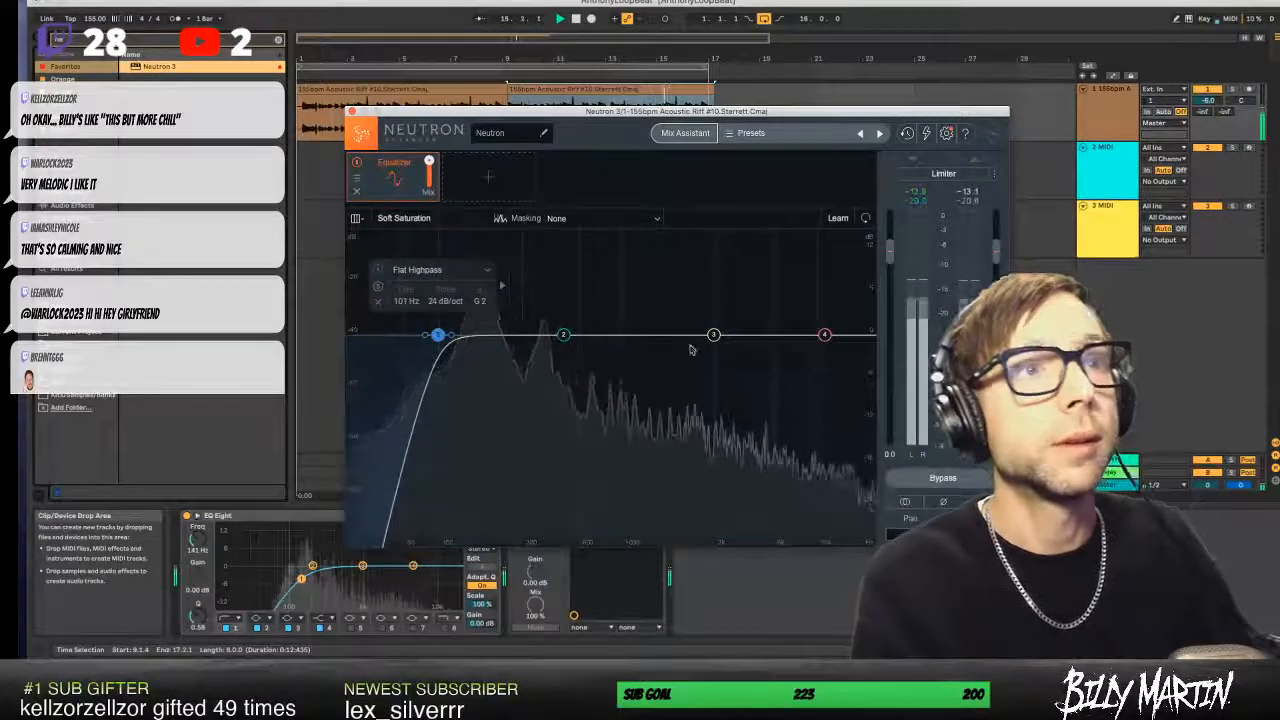
- Sweep equalizer band 3 as a narrow boost to find harshness, and cut it by 6.2 dB at 8589 Hz with Q 3.6
{"action": "left_click_drag", "start_coordinate": [714, 335], "coordinate": [713, 230]}
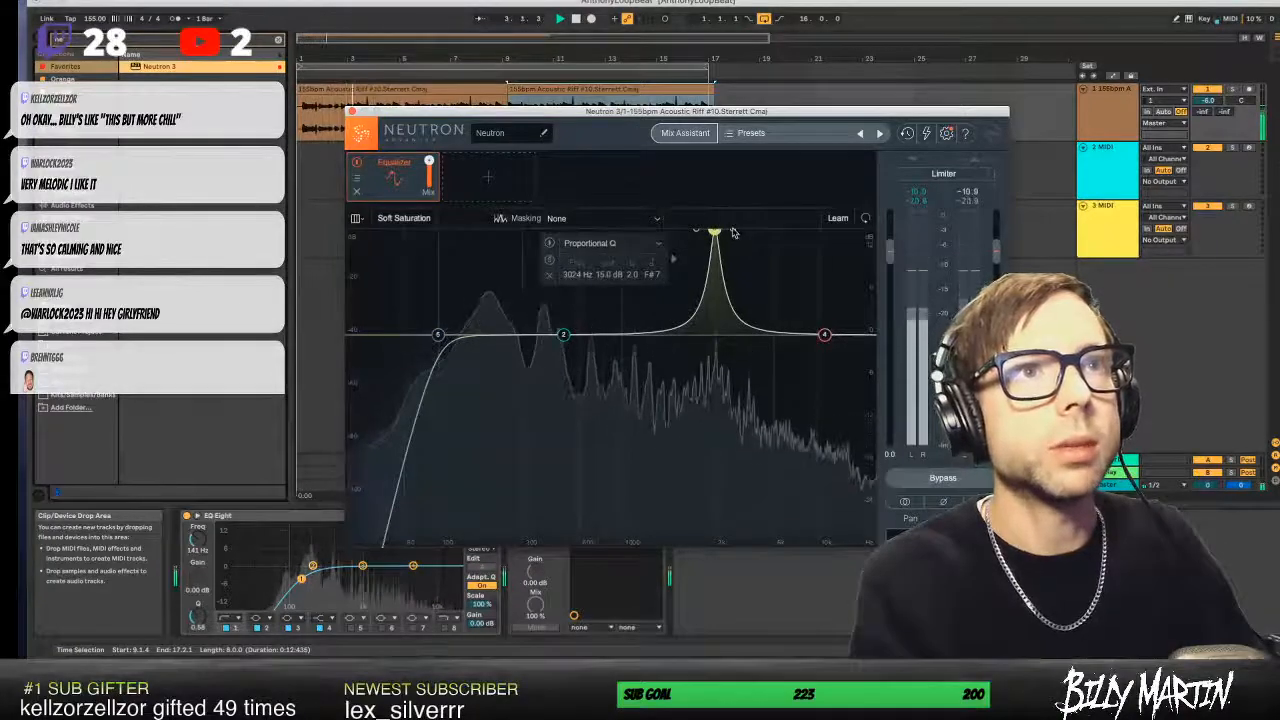
{"action": "left_click_drag", "start_coordinate": [733, 232], "coordinate": [729, 234]}
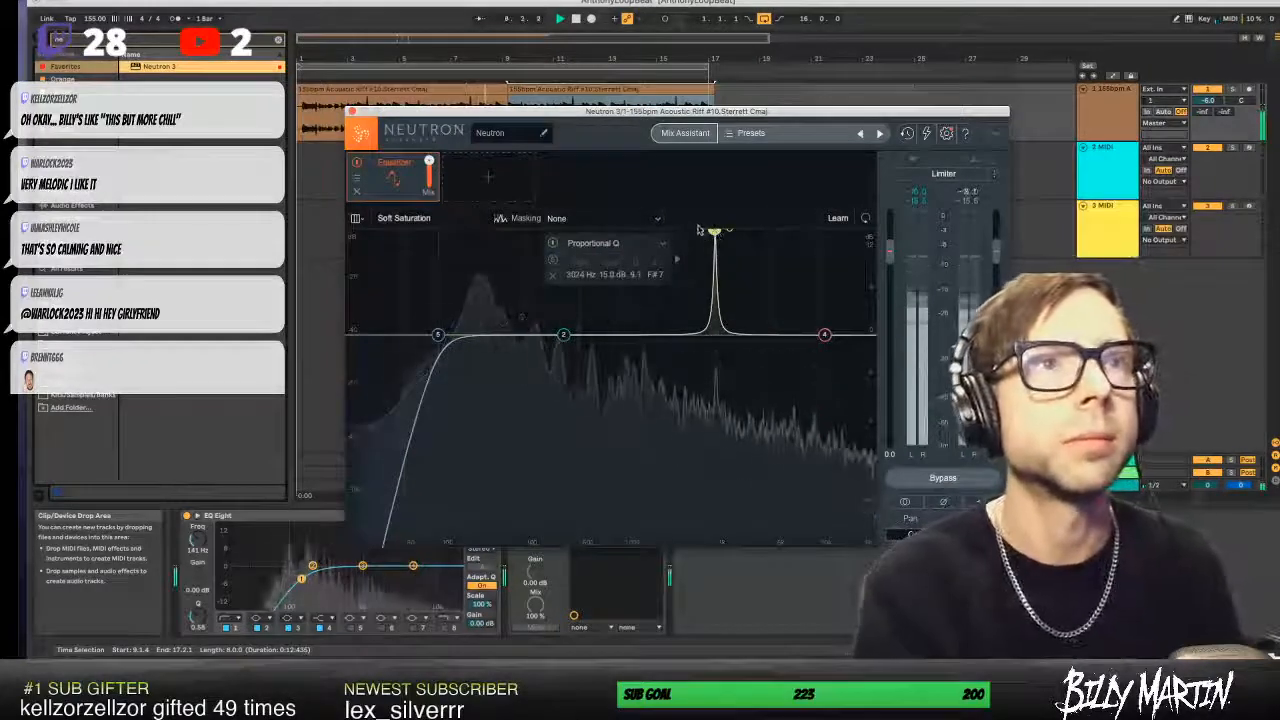
{"action": "left_click_drag", "start_coordinate": [714, 232], "coordinate": [800, 167]}
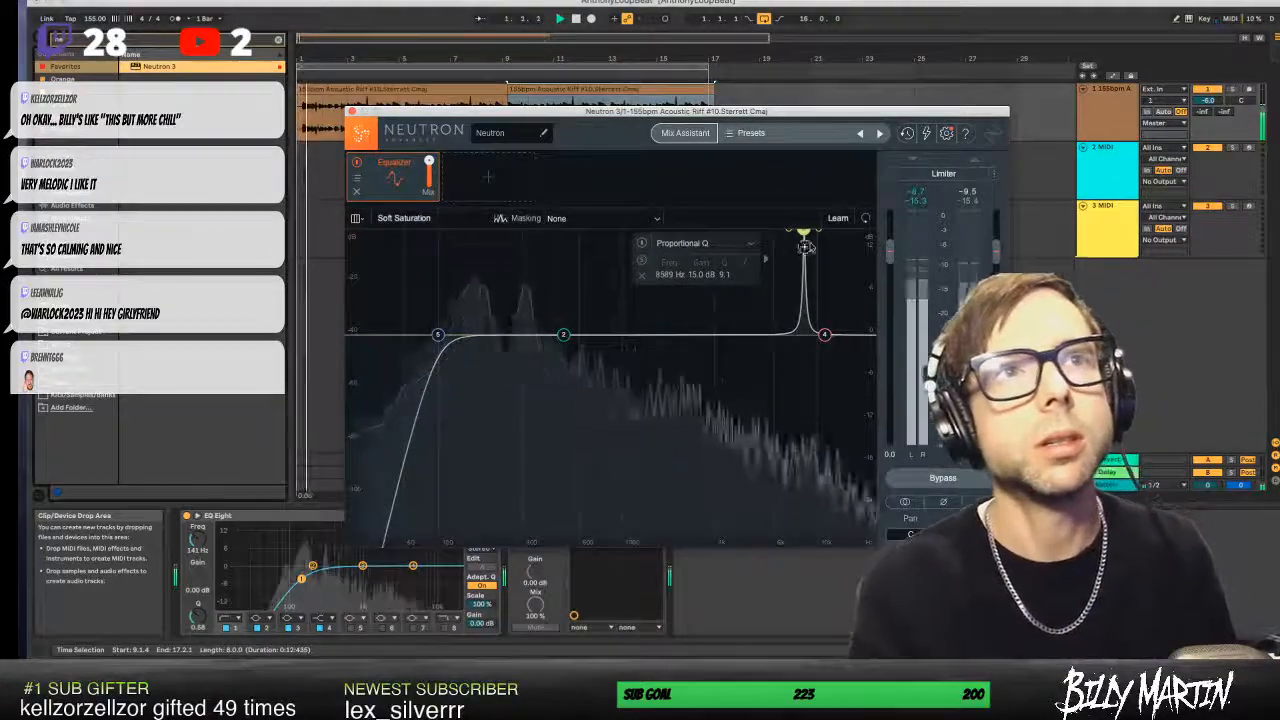
{"action": "left_click_drag", "start_coordinate": [805, 236], "coordinate": [805, 388]}
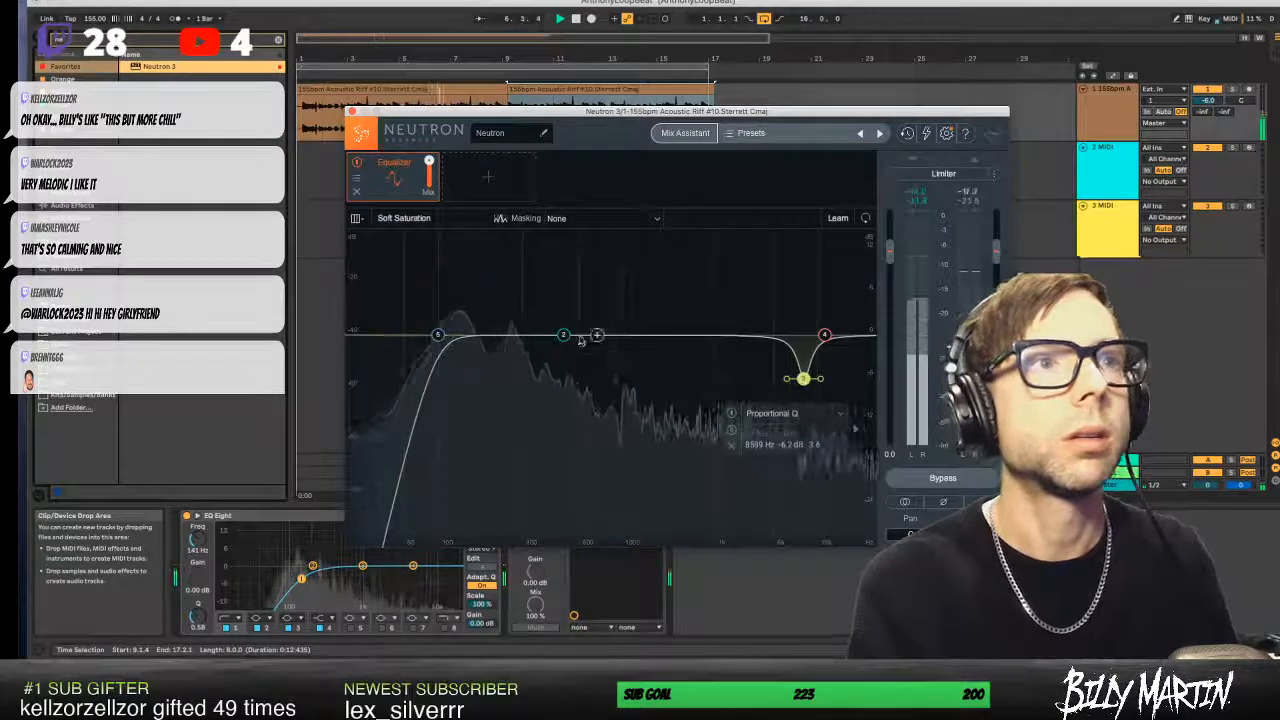
- Sweep equalizer band 2 through the low mids and set a broad cut of about 6.5 dB at 336 Hz
{"action": "left_click_drag", "start_coordinate": [564, 336], "coordinate": [566, 303]}
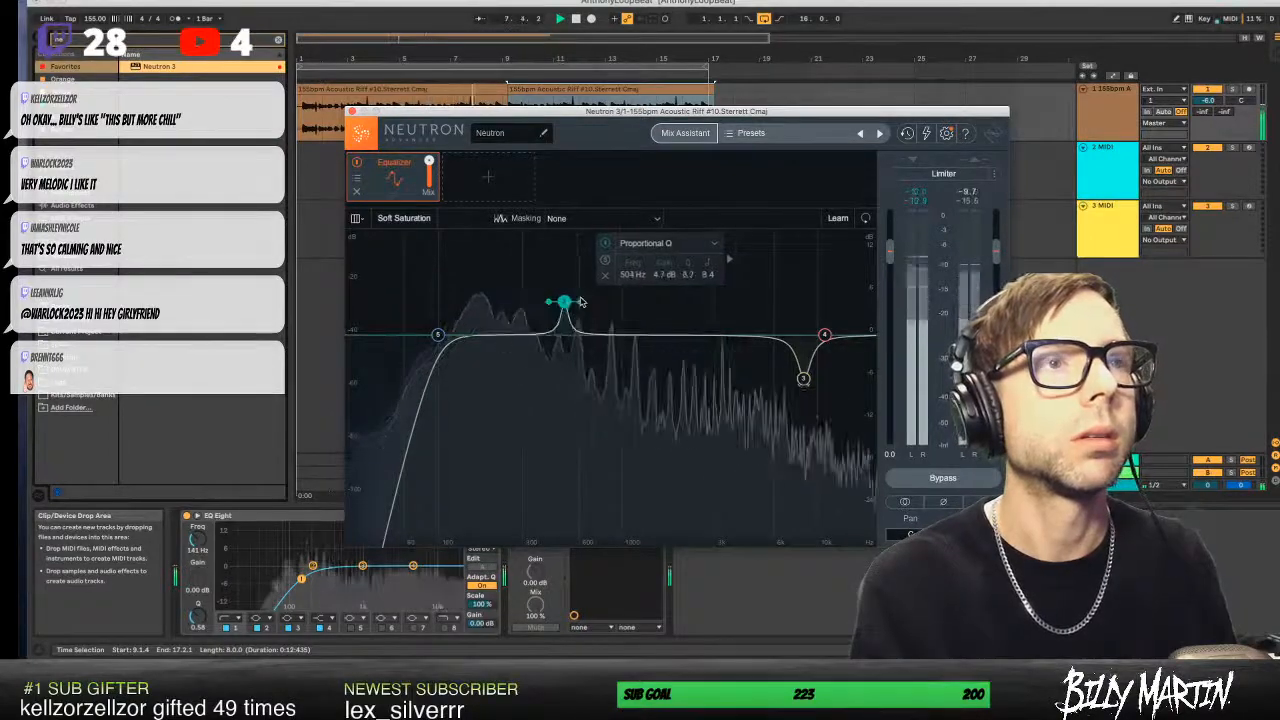
{"action": "left_click_drag", "start_coordinate": [566, 302], "coordinate": [533, 385]}
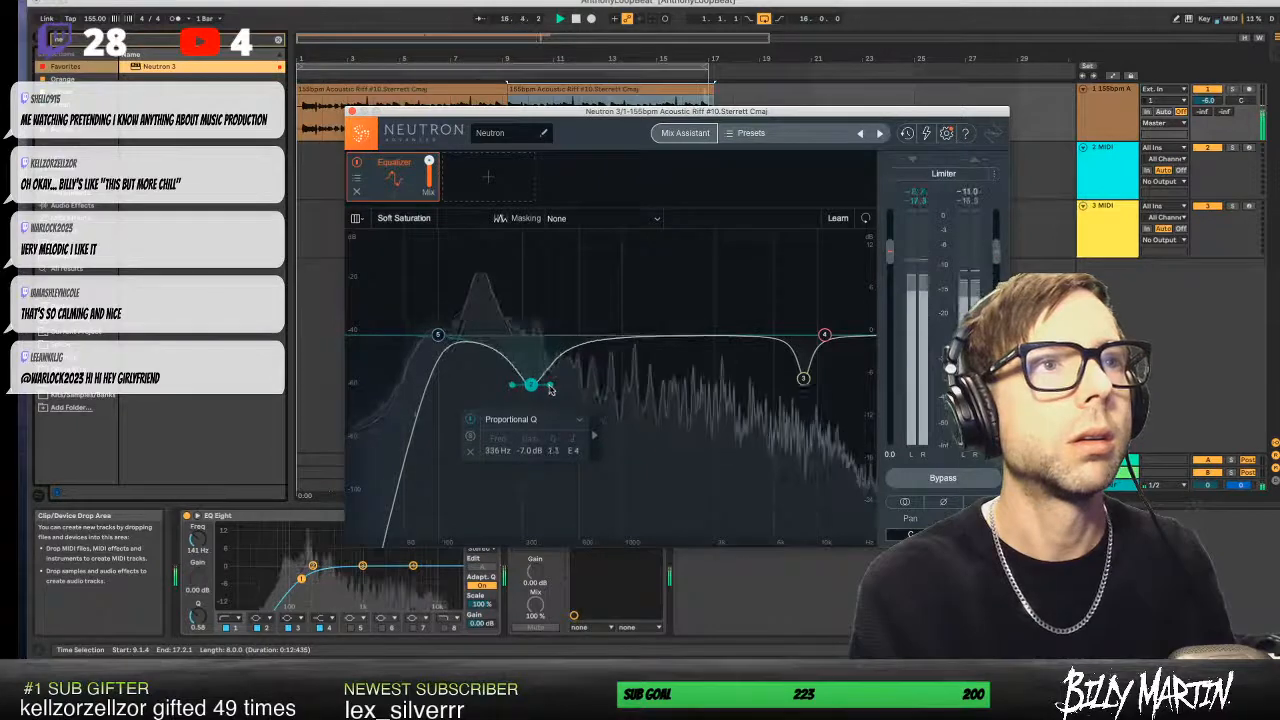
{"action": "left_click_drag", "start_coordinate": [550, 389], "coordinate": [531, 385]}
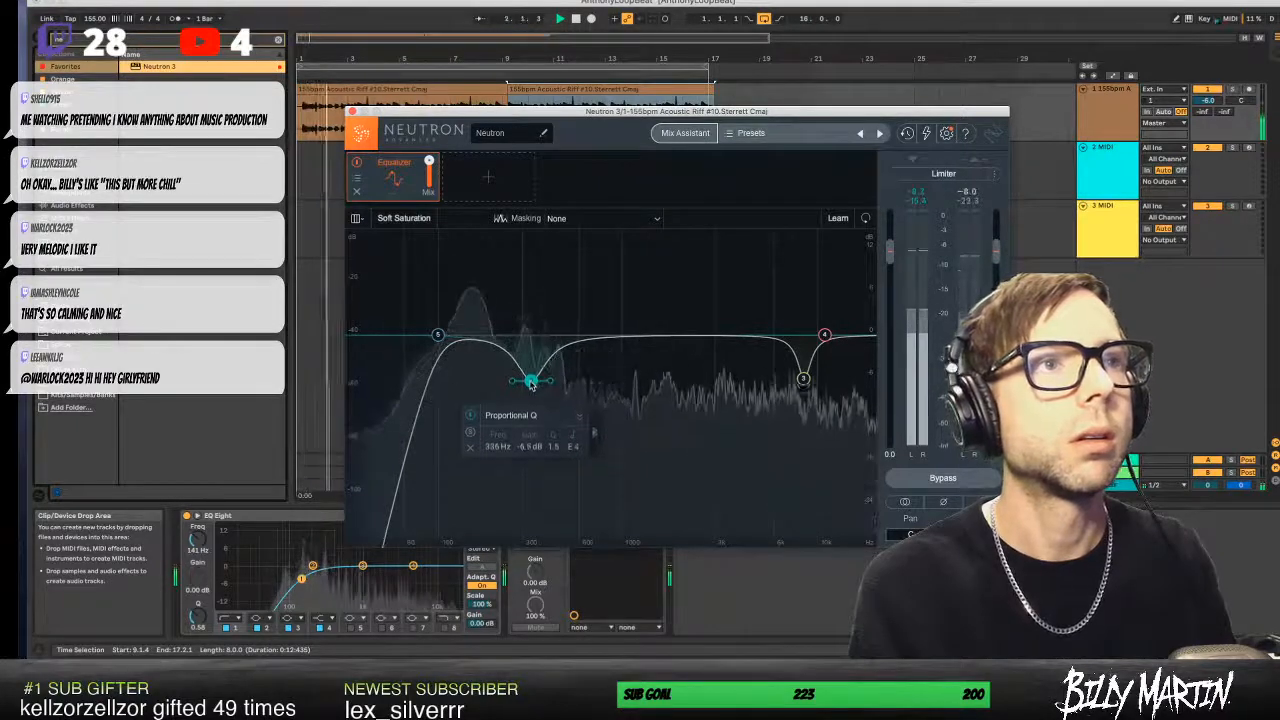
- Add a new Neutron equalizer band, sweep it as a narrow boost, and cut it by 4.5 dB at 2181 Hz with Q 6.7
{"action": "double_click", "coordinate": [617, 337]}
{"action": "left_click_drag", "start_coordinate": [617, 337], "coordinate": [617, 281]}
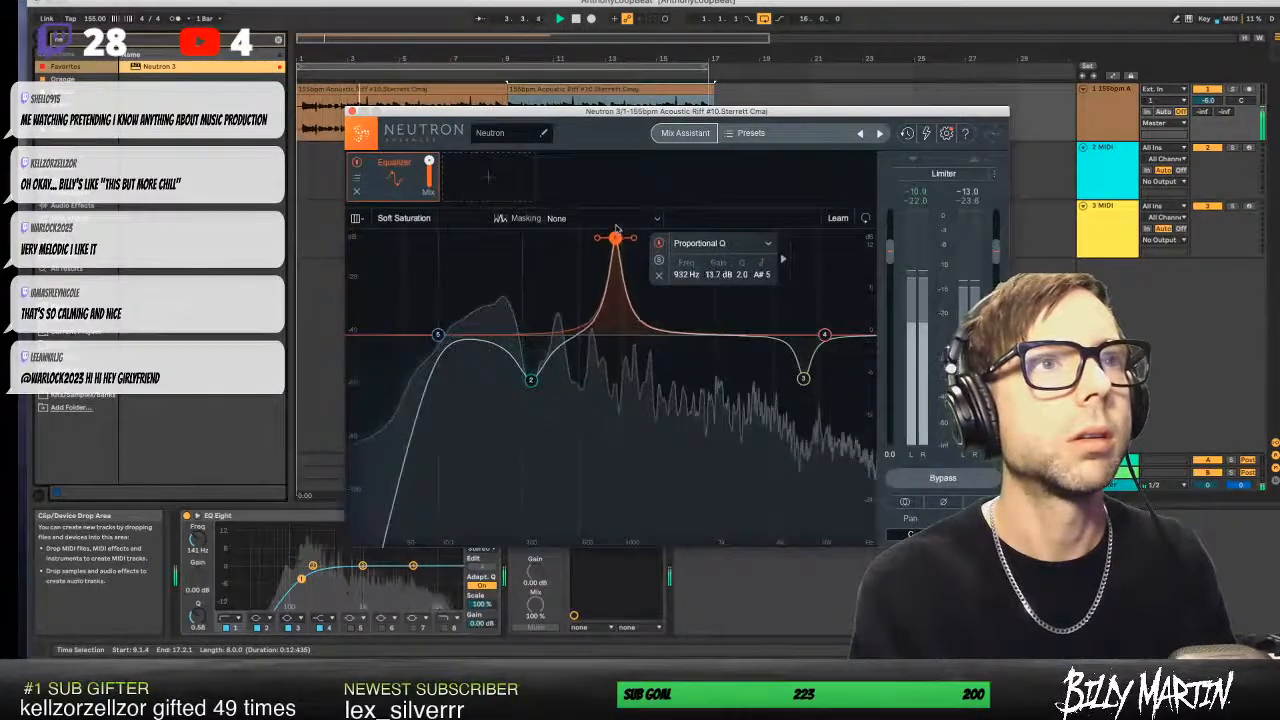
{"action": "left_click_drag", "start_coordinate": [616, 236], "coordinate": [627, 239]}
{"action": "scroll", "coordinate": [632, 238], "scroll_direction": "up", "scroll_amount": 10}
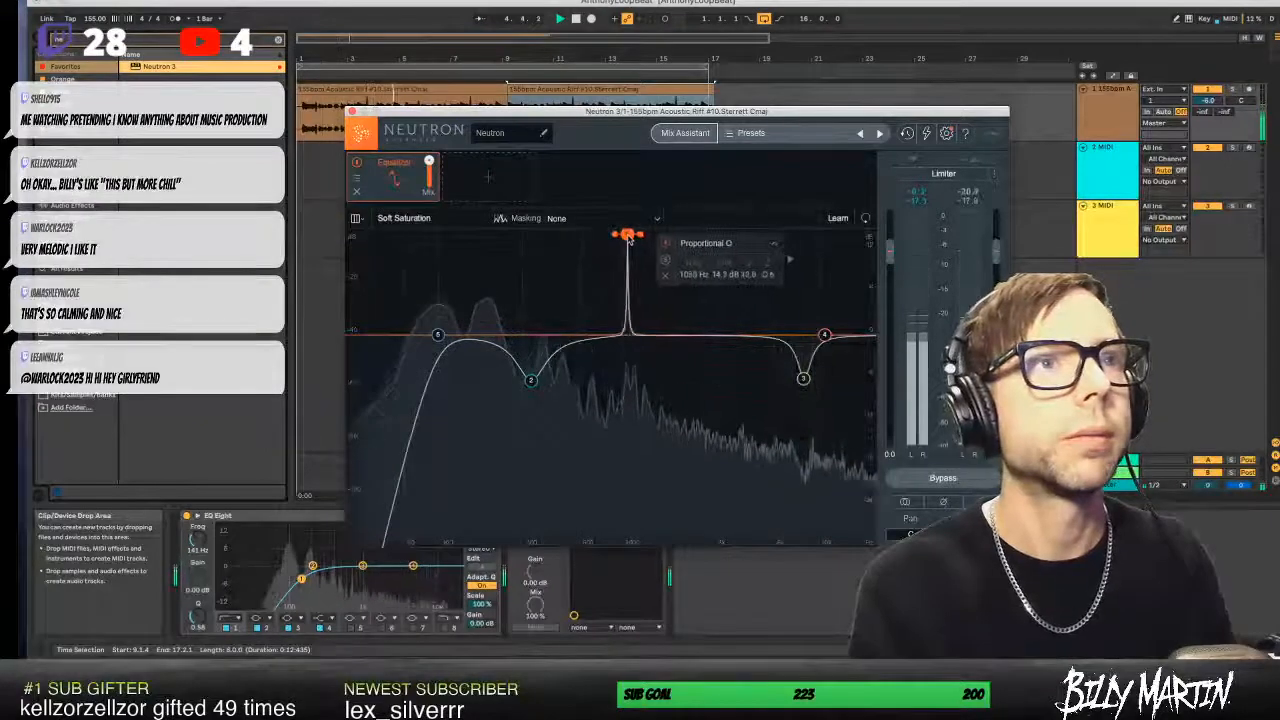
{"action": "scroll", "coordinate": [628, 238], "scroll_direction": "down", "scroll_amount": 3}
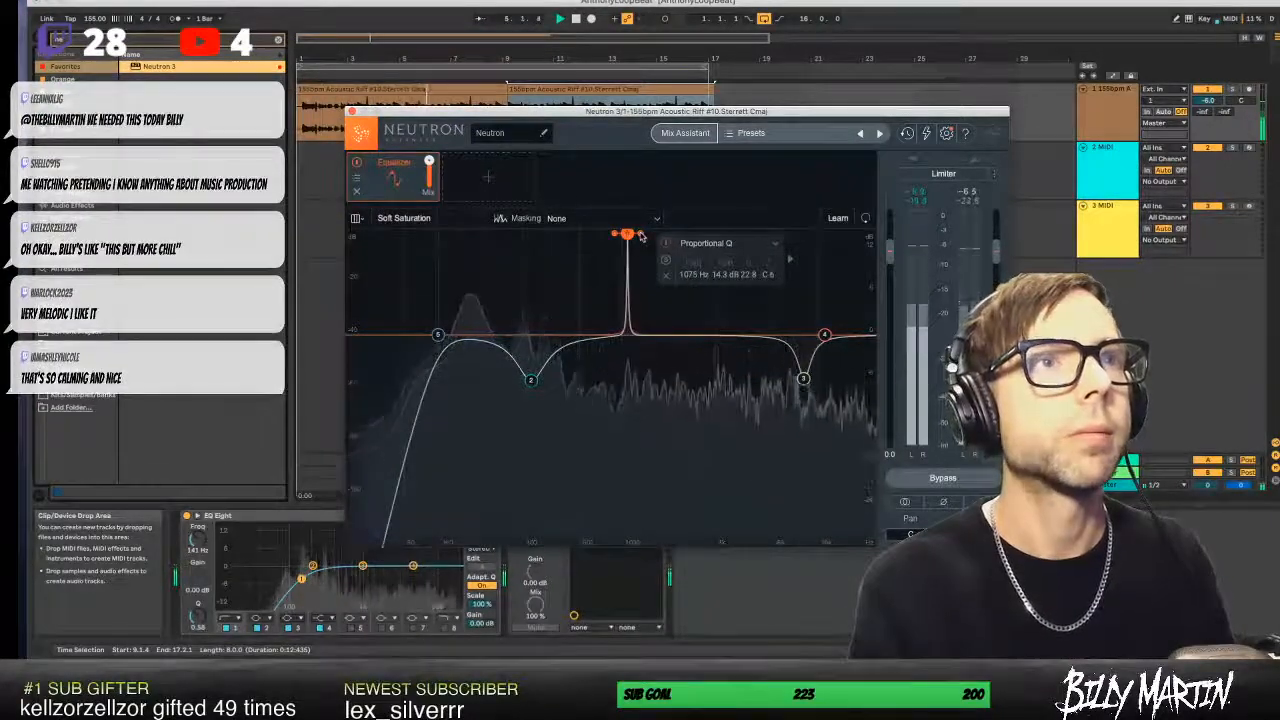
{"action": "left_click_drag", "start_coordinate": [642, 236], "coordinate": [690, 363]}
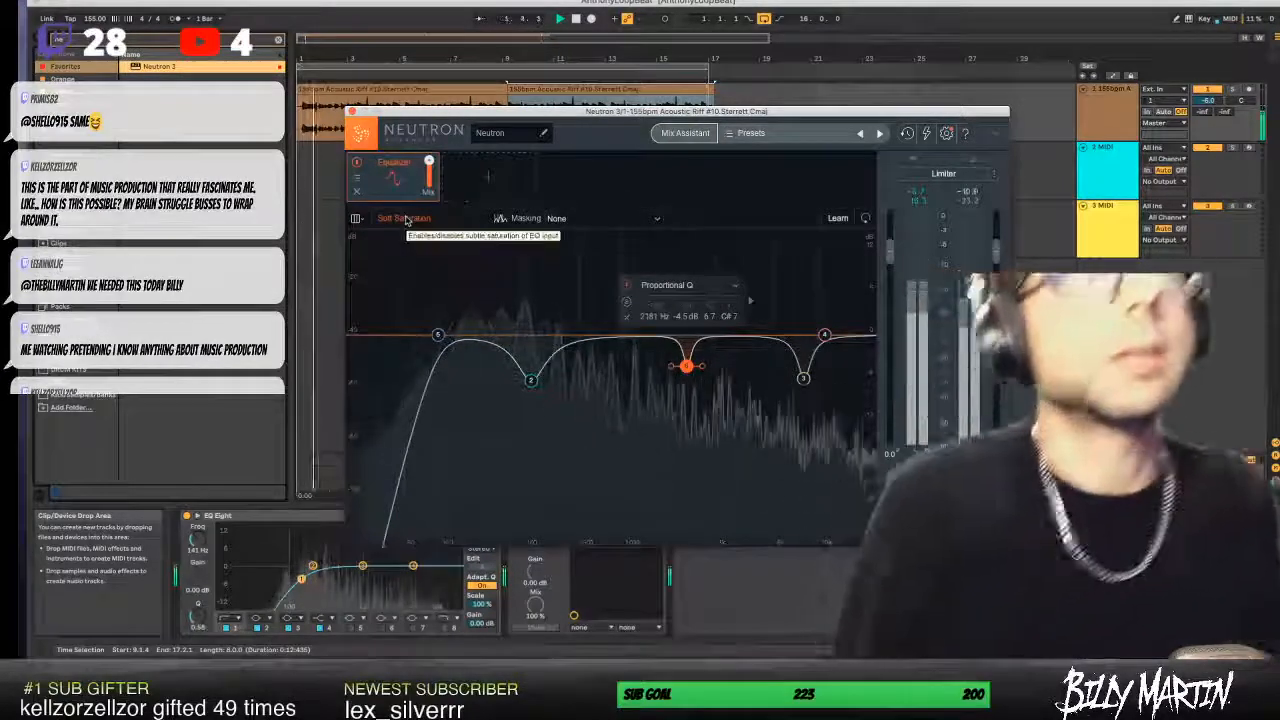
- Enable Soft Saturation on the equalizer and lower the Analog High Shelf at 11000 Hz to -0.7 dB
{"action": "left_click", "coordinate": [406, 220]}
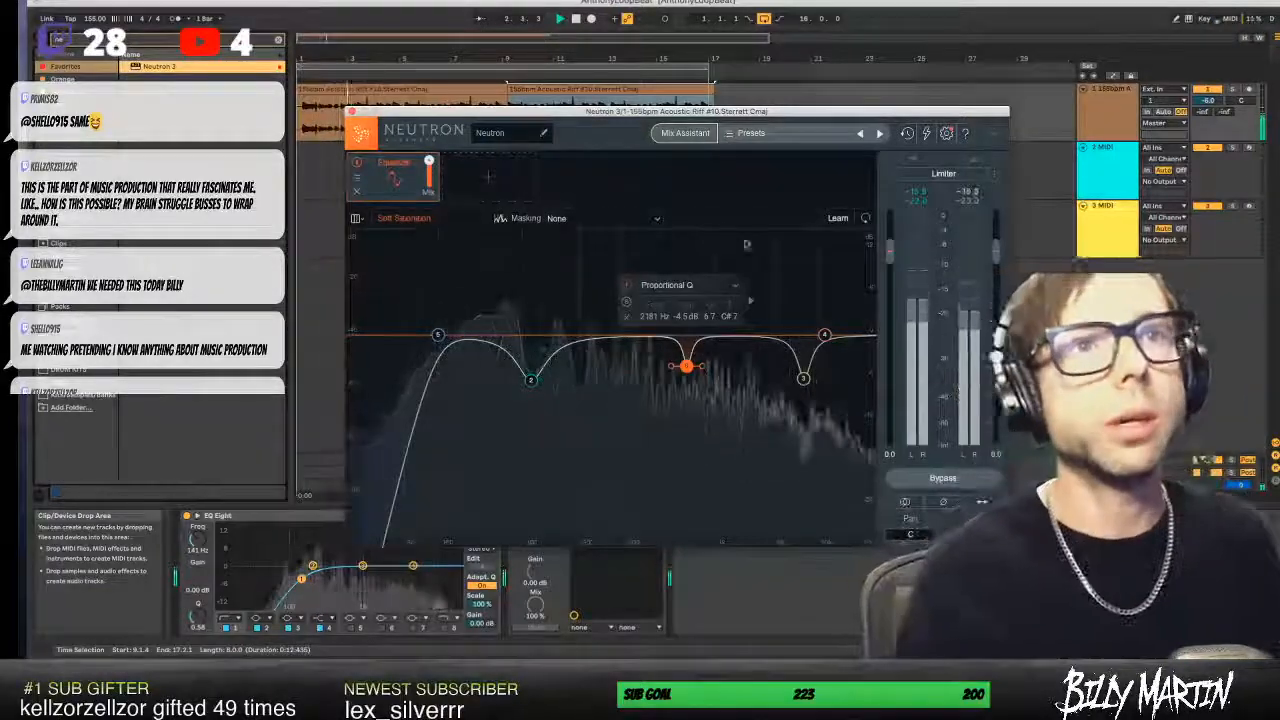
{"action": "left_click", "coordinate": [824, 336]}
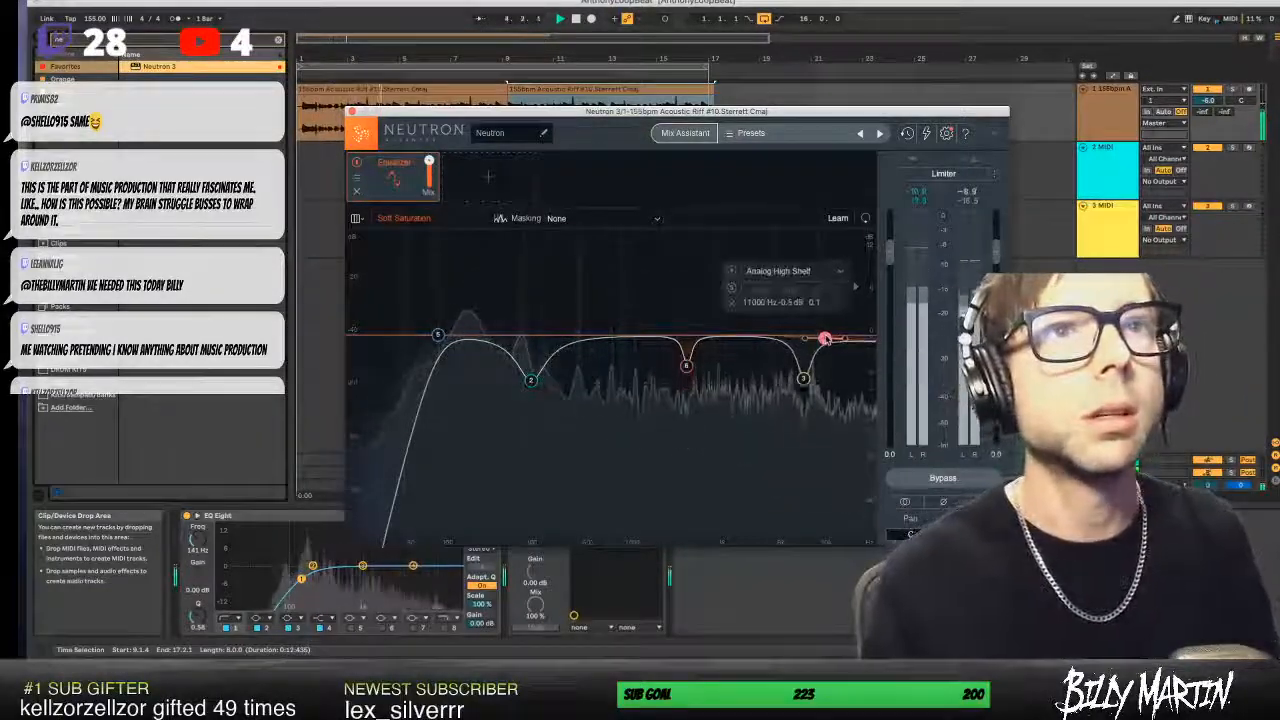
{"action": "left_click_drag", "start_coordinate": [826, 339], "coordinate": [826, 341]}
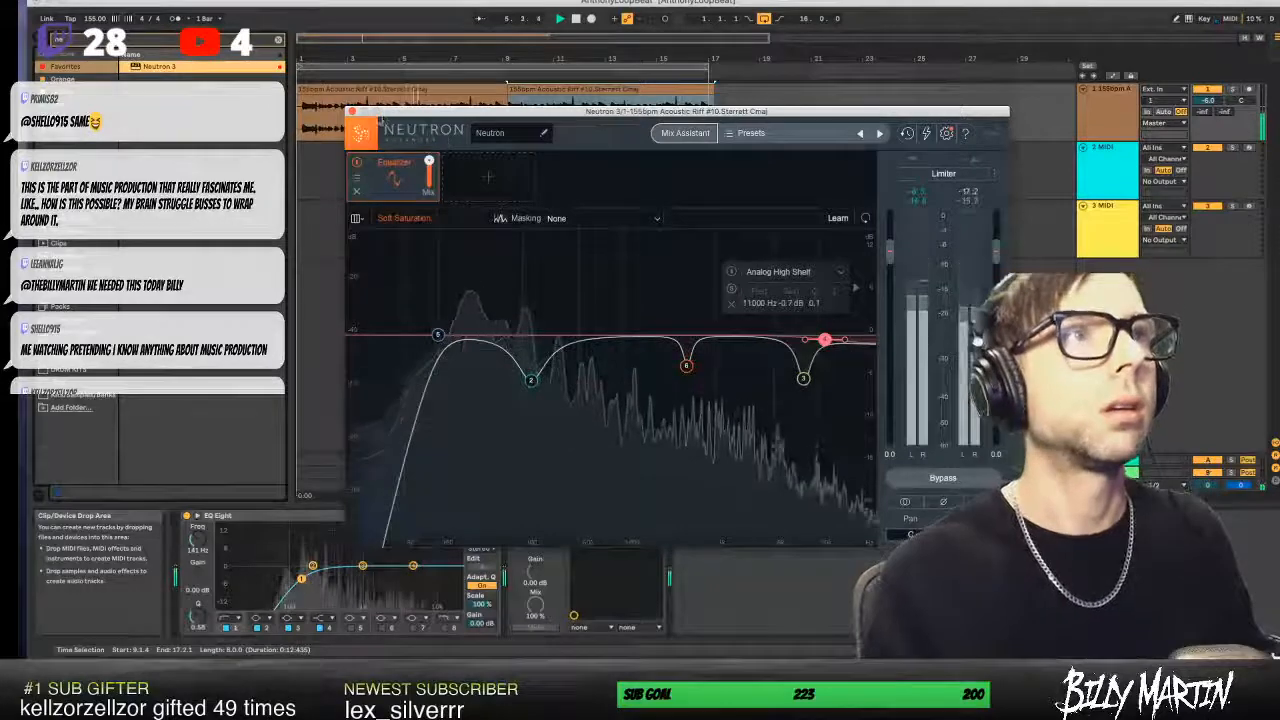
- Add Compressor 1 after the equalizer, set its threshold to about -19.3 dB, and close the Neutron window
{"action": "left_click", "coordinate": [492, 180]}
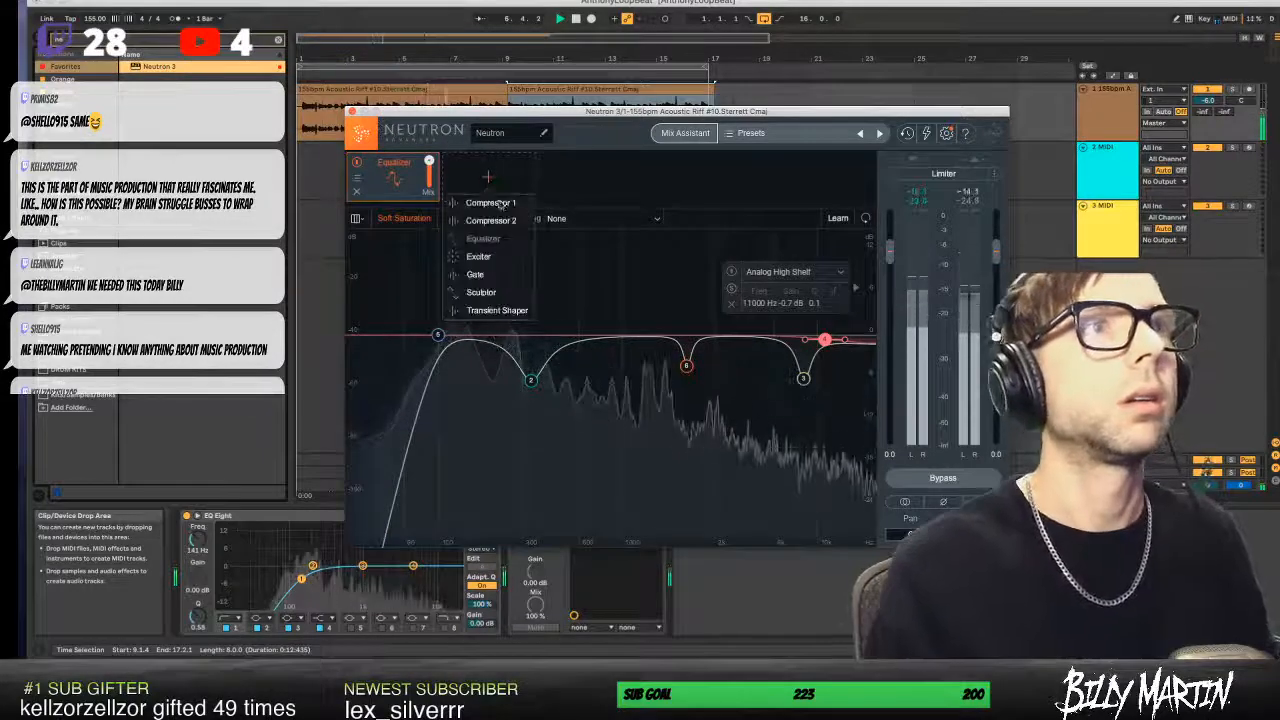
{"action": "left_click", "coordinate": [500, 200]}
{"action": "left_click_drag", "start_coordinate": [612, 309], "coordinate": [656, 410]}
{"action": "mouse_move", "coordinate": [640, 460]}
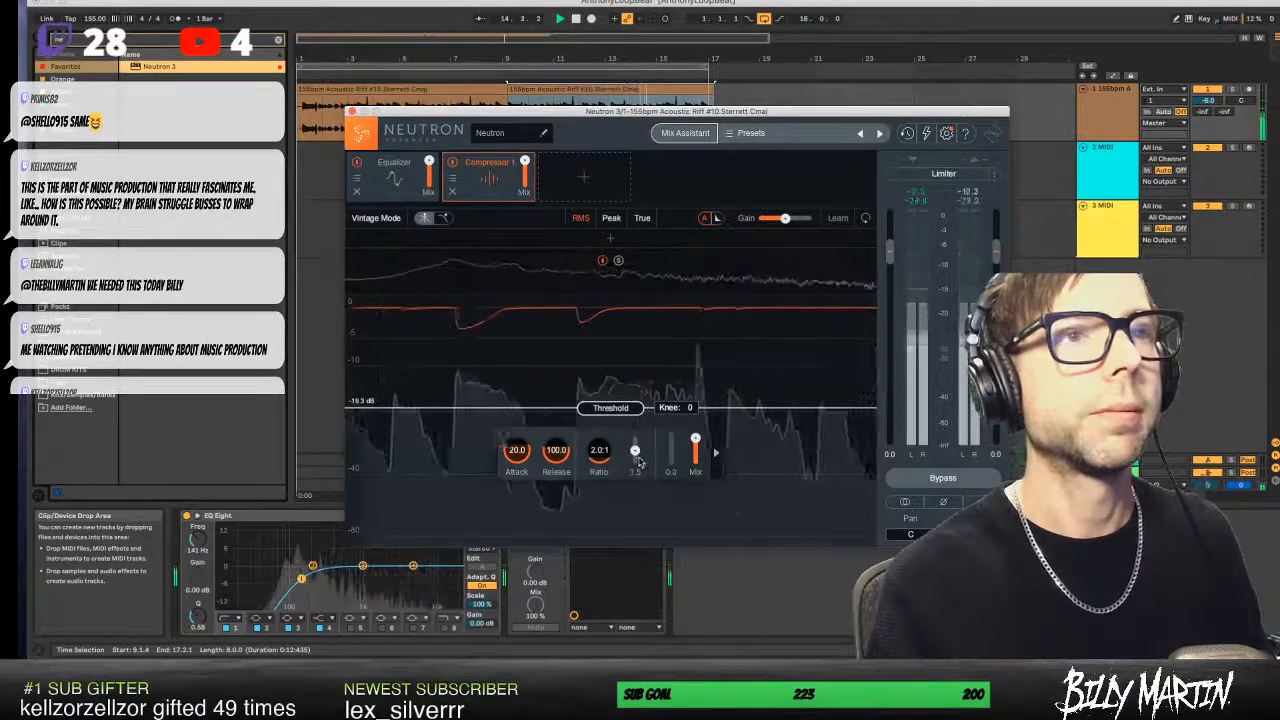
{"action": "left_click", "coordinate": [352, 111]}
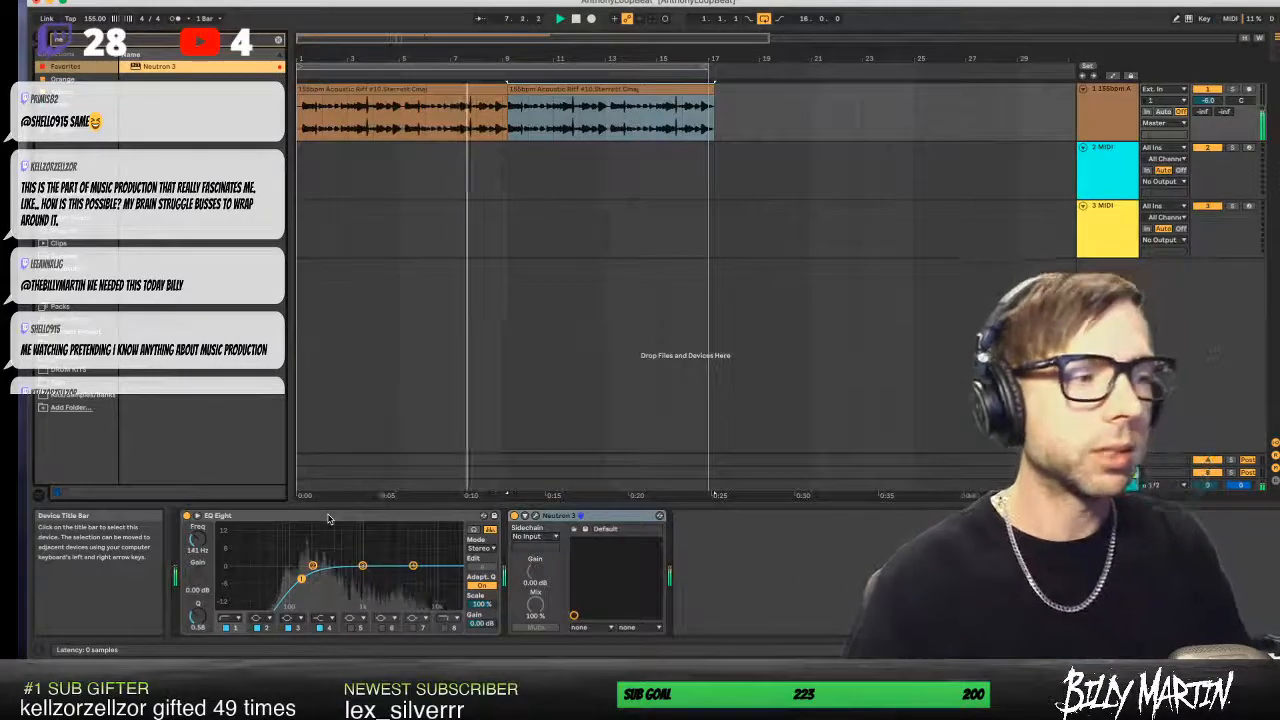
- Stop playback, find Thermal in the browser, and load it after Neutron 3 on the acoustic riff track
{"action": "key", "text": "space"}
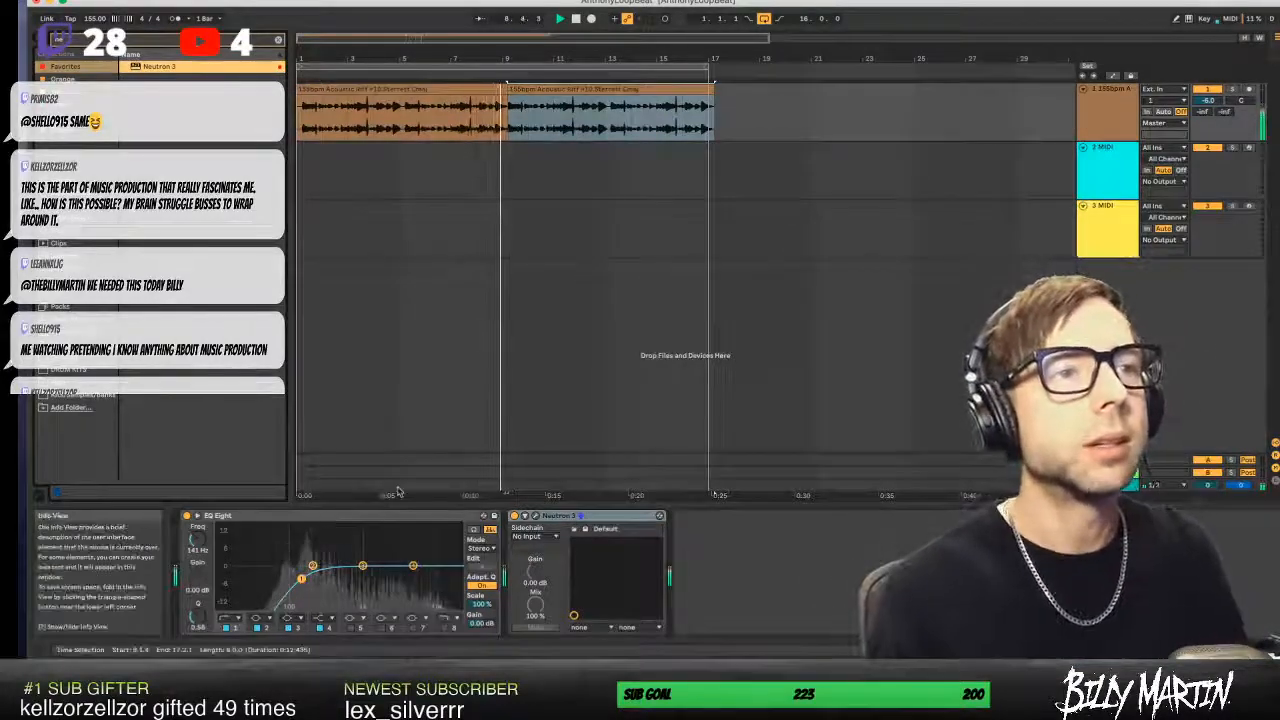
{"action": "left_click", "coordinate": [509, 163]}
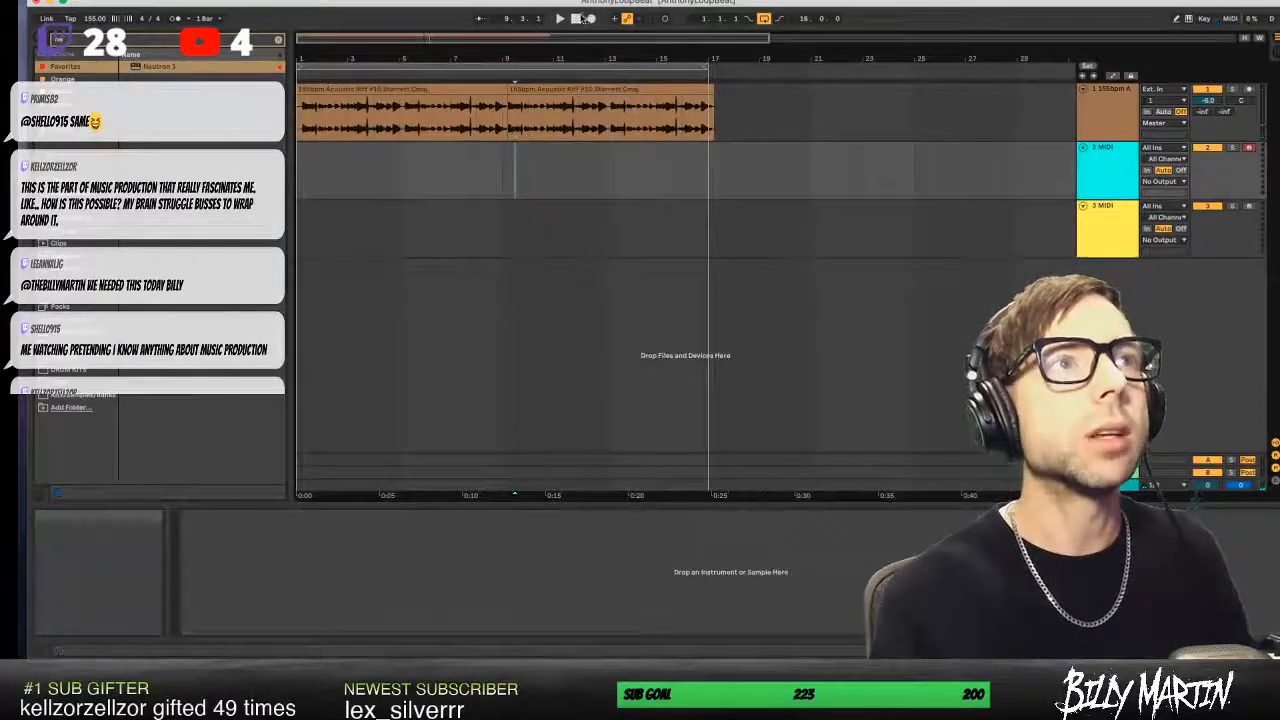
{"action": "mouse_move", "coordinate": [509, 57]}
{"action": "left_mouse_down"}
{"action": "mouse_move", "coordinate": [509, 90]}
{"action": "mouse_move", "coordinate": [509, 58]}
{"action": "left_mouse_up"}
{"action": "left_click", "coordinate": [1133, 97]}
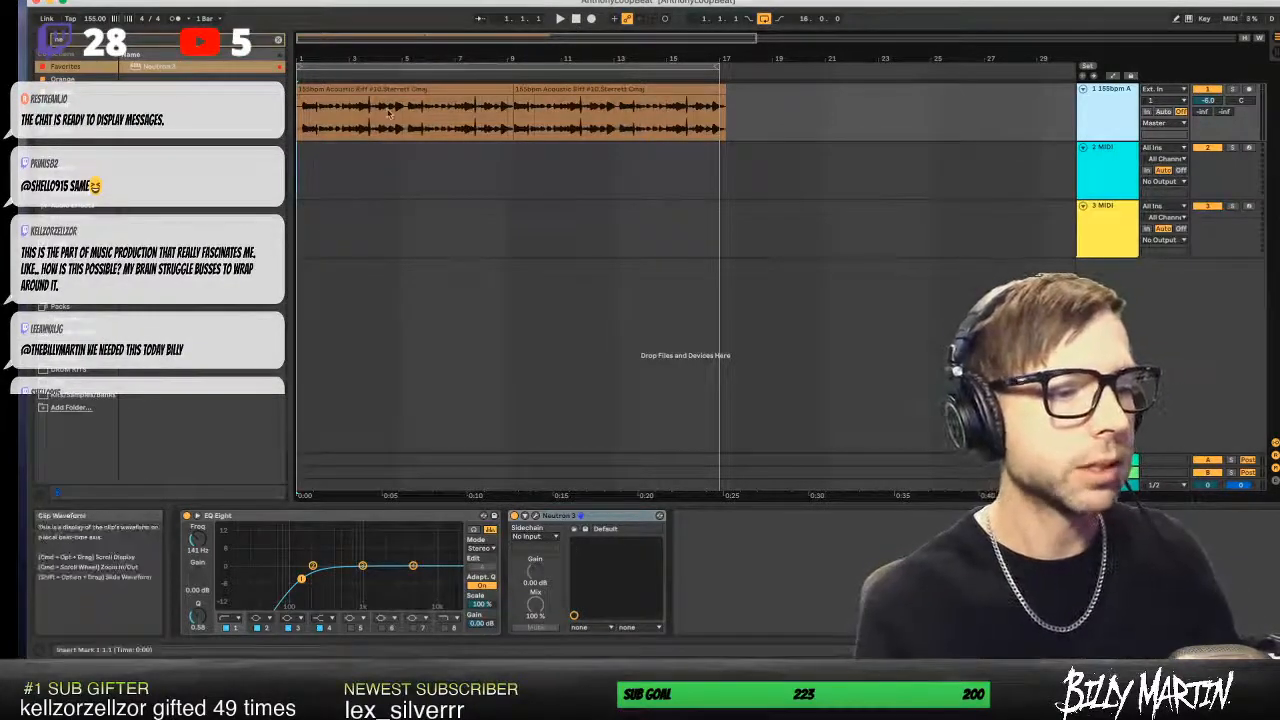
{"action": "left_click", "coordinate": [277, 41]}
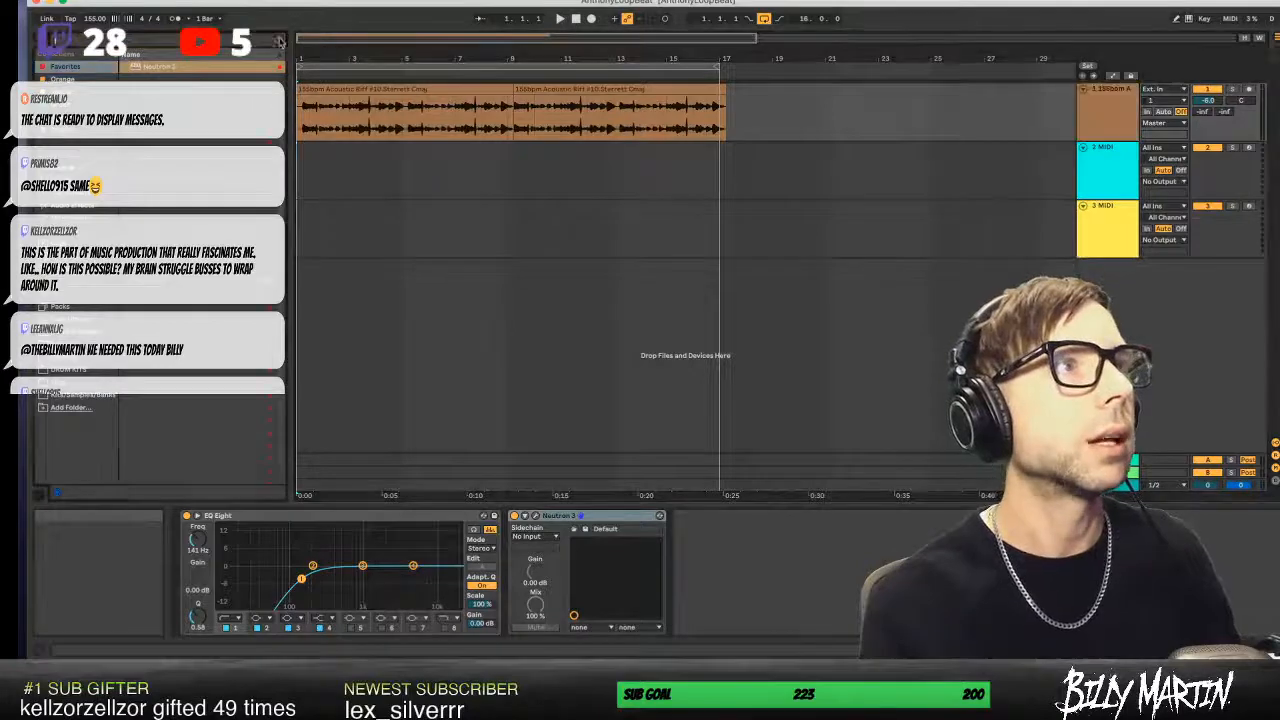
{"action": "type", "text": "ther"}
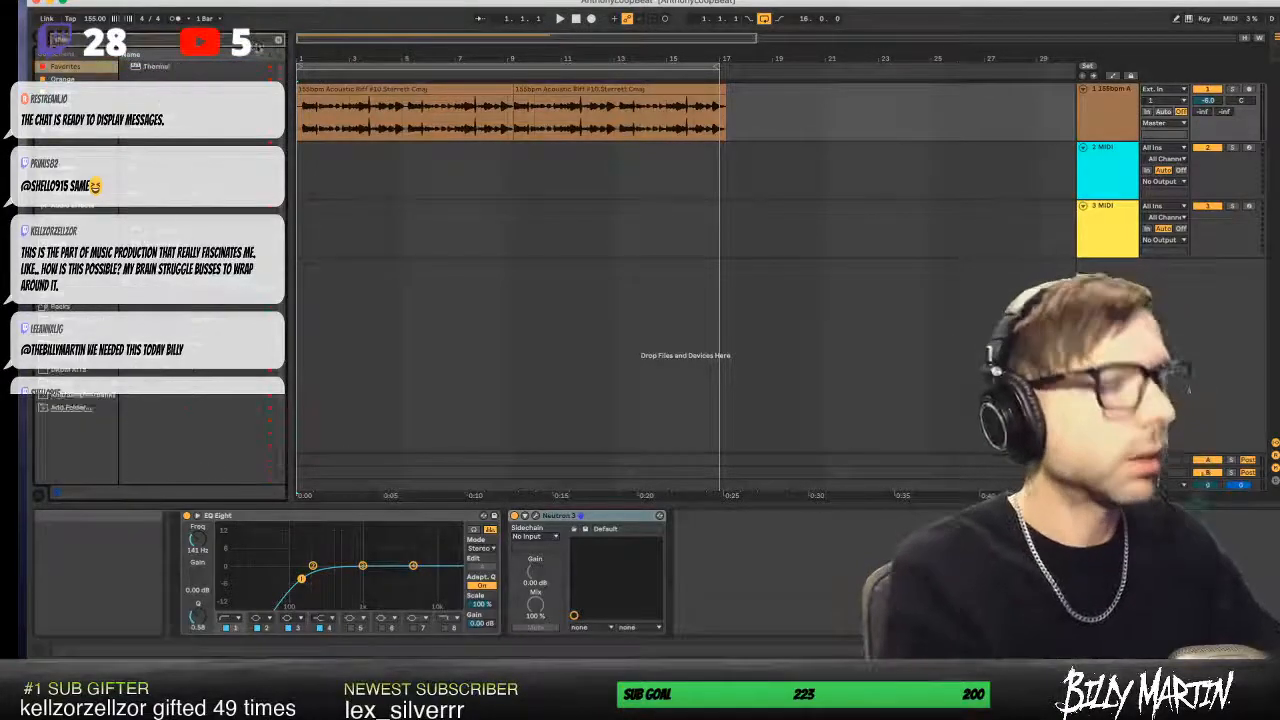
{"action": "left_click", "coordinate": [175, 70]}
{"action": "left_click_drag", "start_coordinate": [783, 575], "coordinate": [780, 578]}
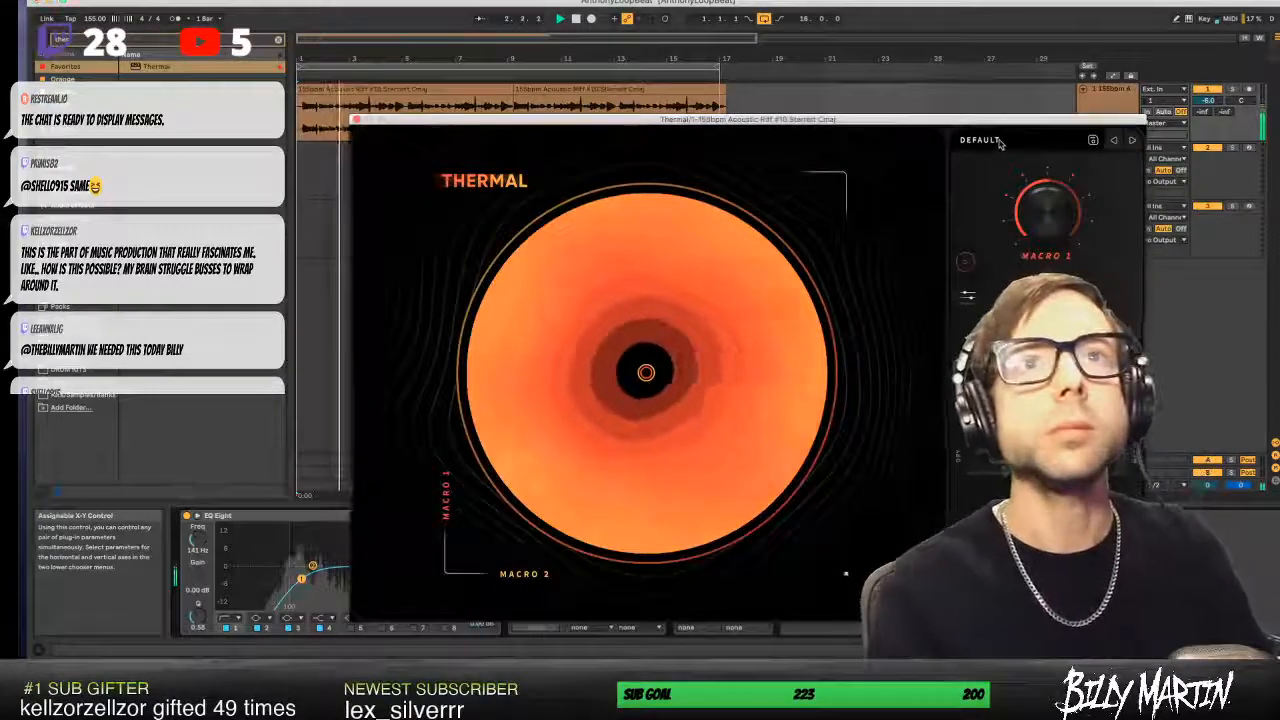
- Load the Lofi Paradise preset from Thermal's Lofi category with the riff playing, and close the plug-in window
{"action": "left_click", "coordinate": [1034, 143]}
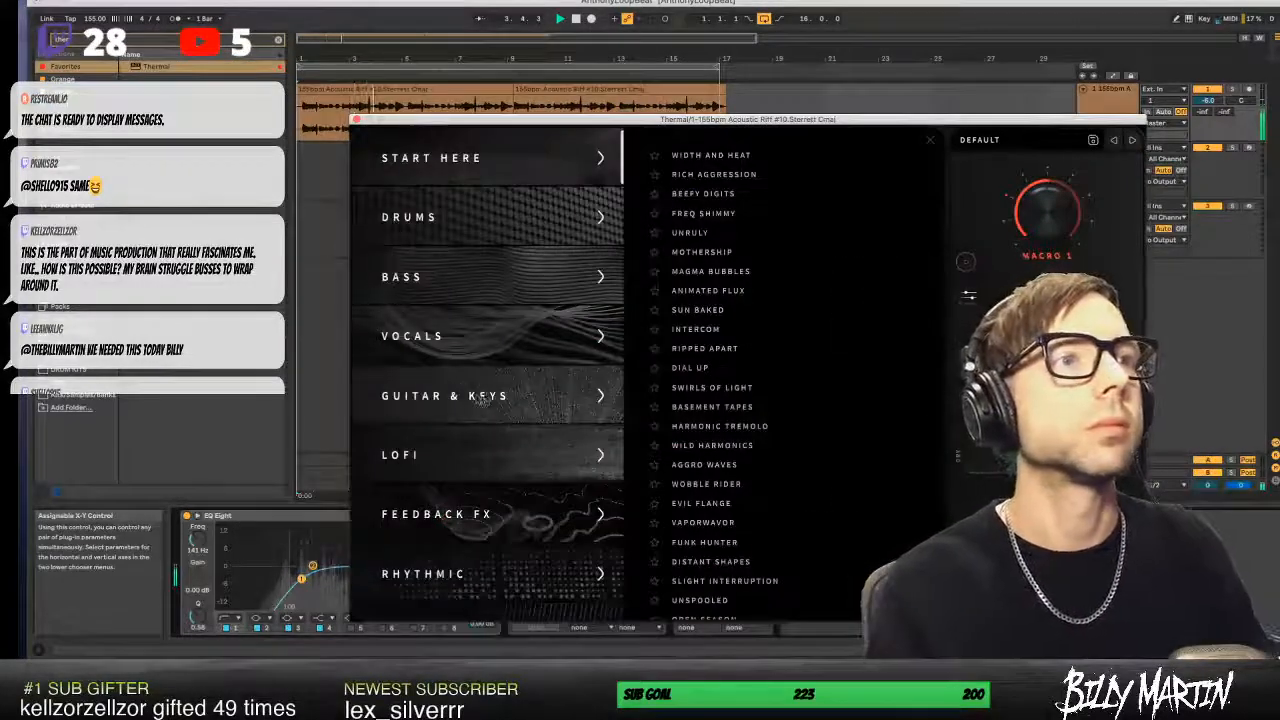
{"action": "left_click", "coordinate": [488, 457]}
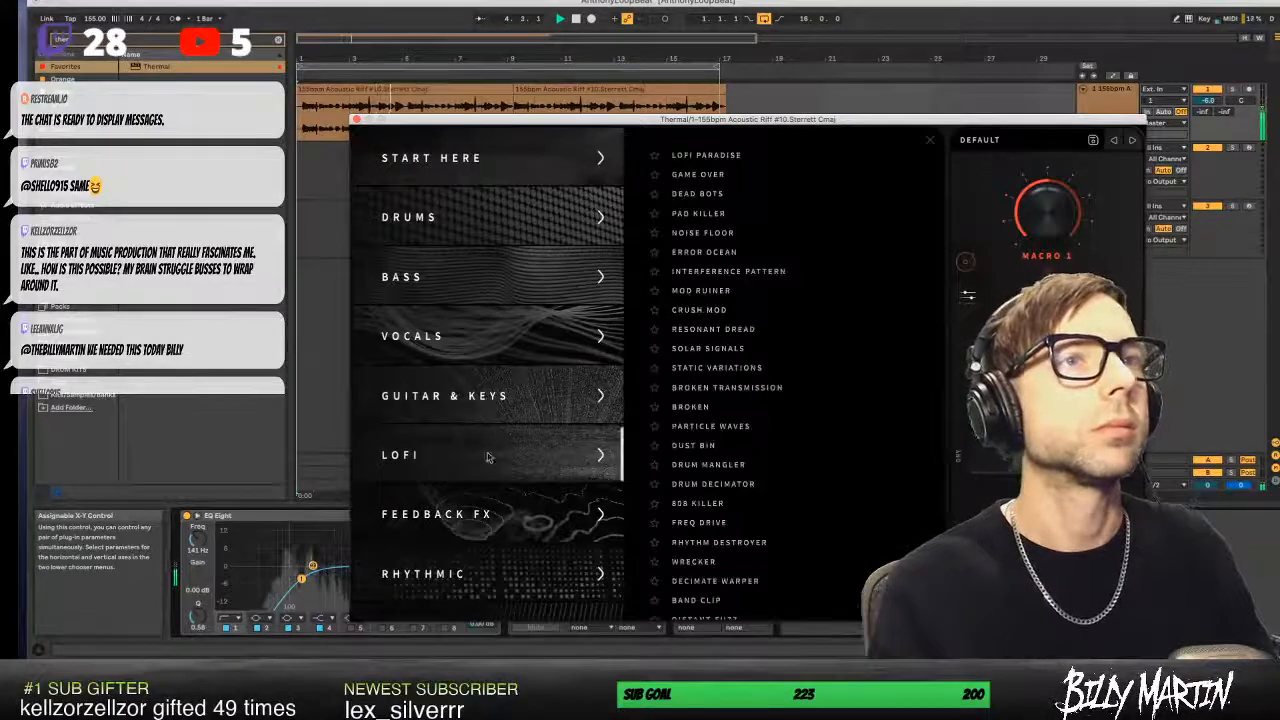
{"action": "left_click", "coordinate": [712, 158]}
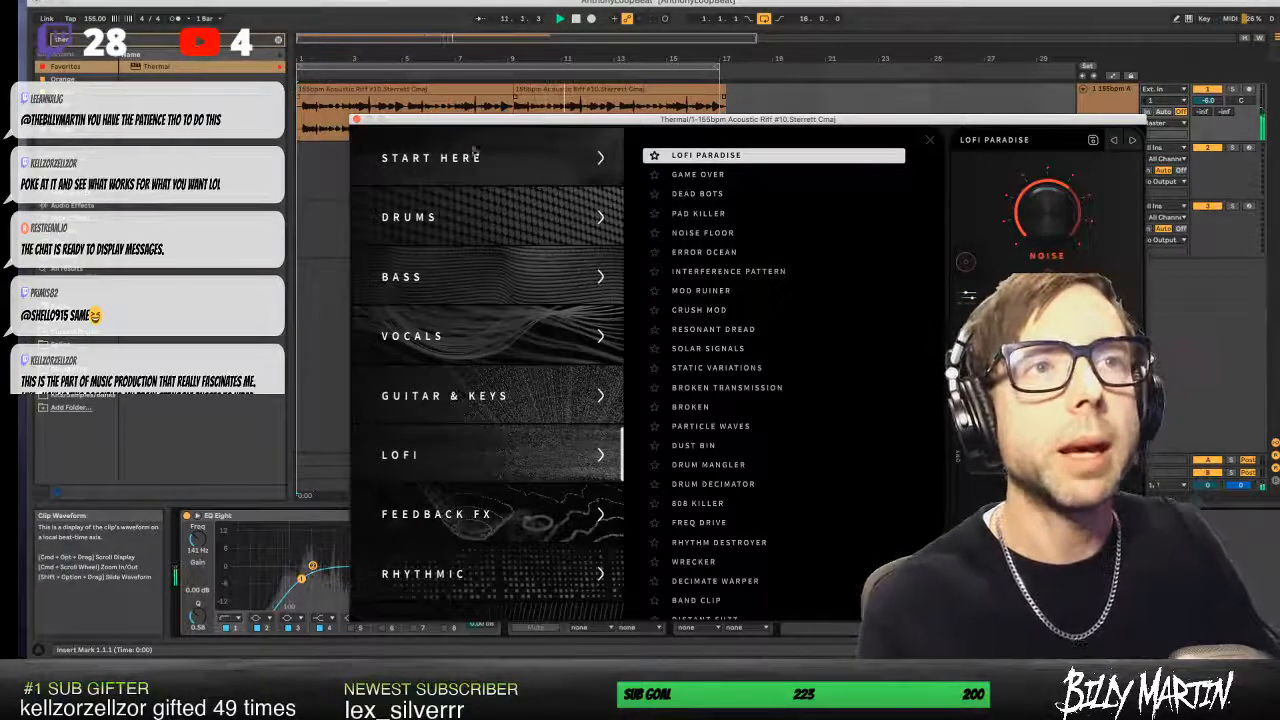
{"action": "left_click", "coordinate": [356, 119]}
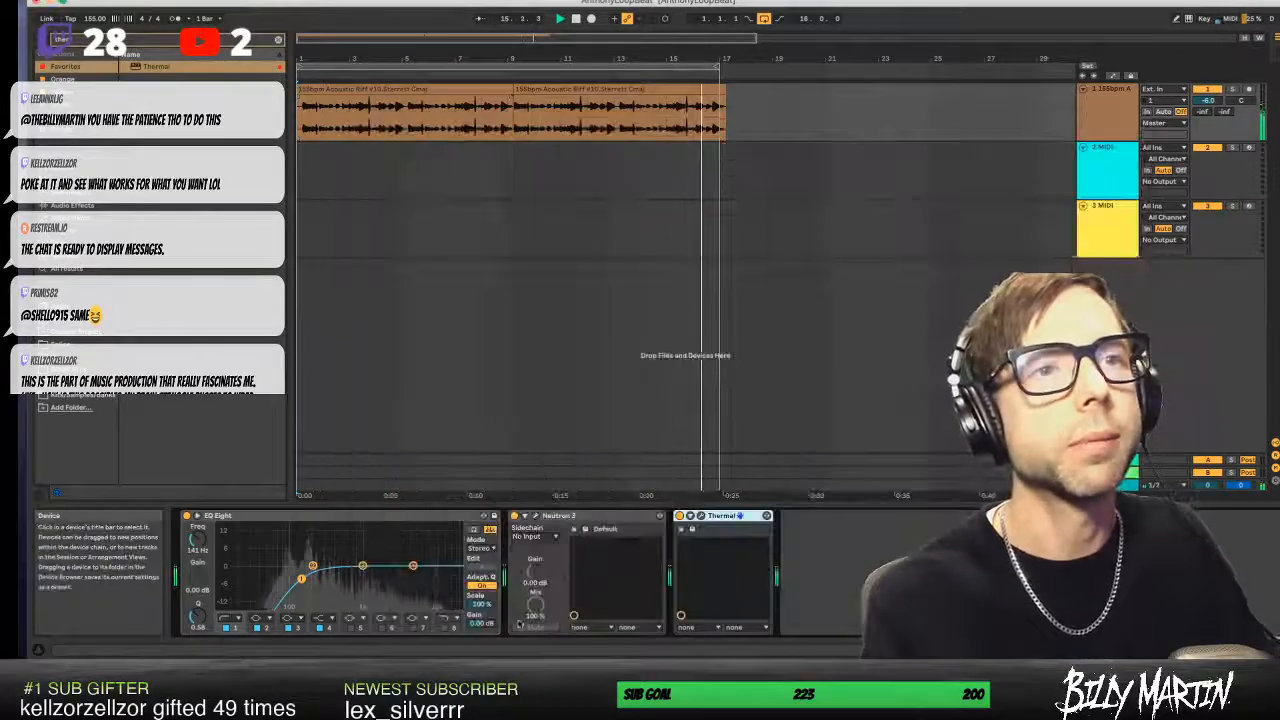
- Replay the riff from the start, add a second EQ Eight after Thermal, and expand its frequency display
{"action": "key", "text": "space"}
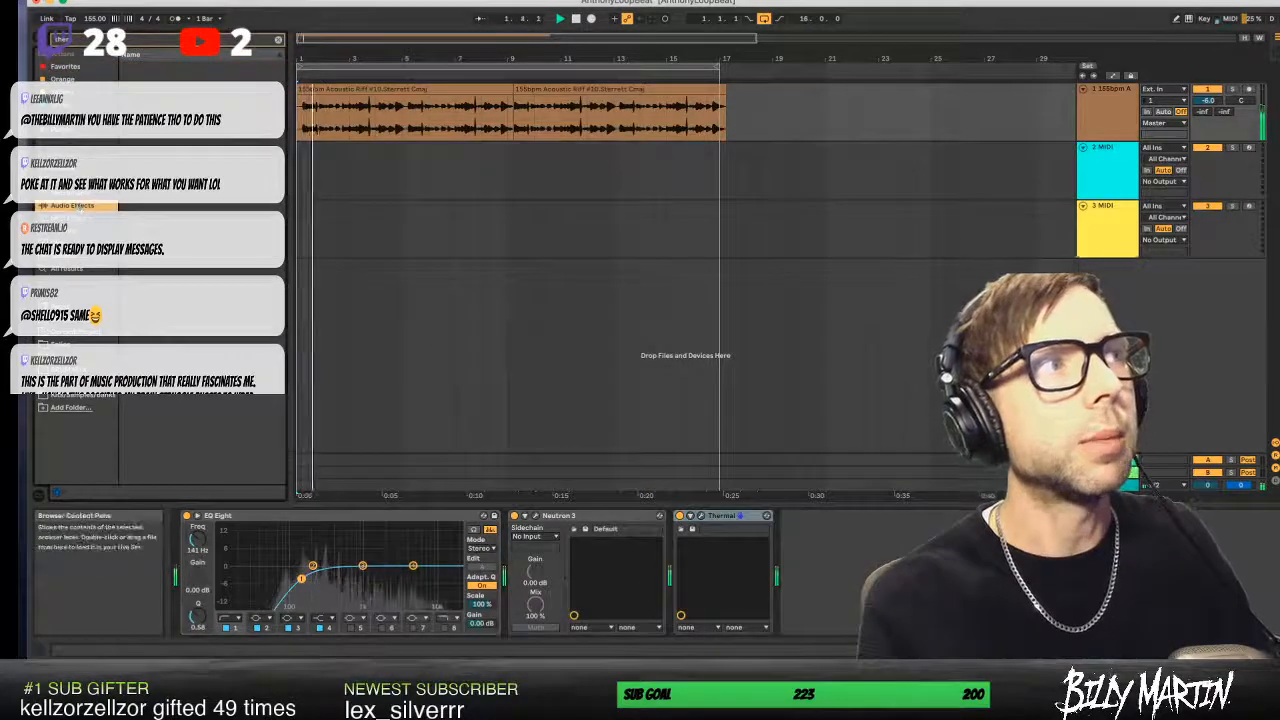
{"action": "left_click", "coordinate": [278, 40]}
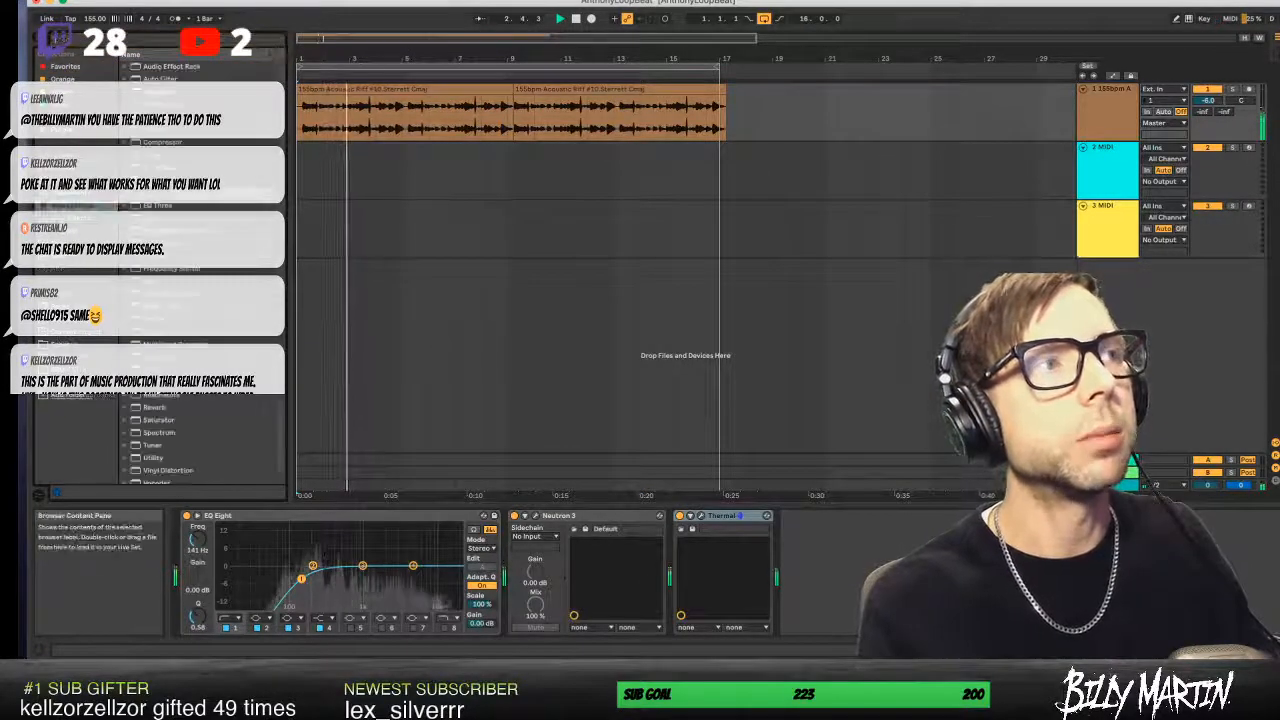
{"action": "left_click_drag", "start_coordinate": [165, 193], "coordinate": [860, 578]}
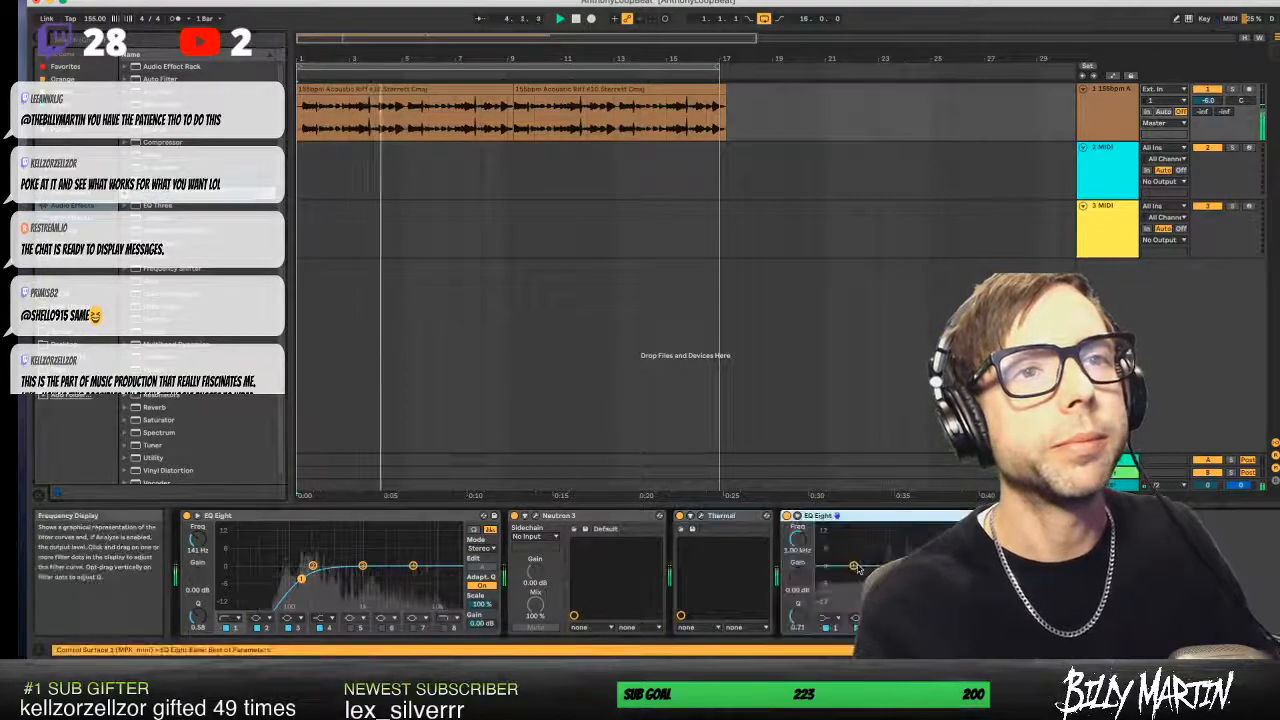
{"action": "left_click", "coordinate": [798, 516]}
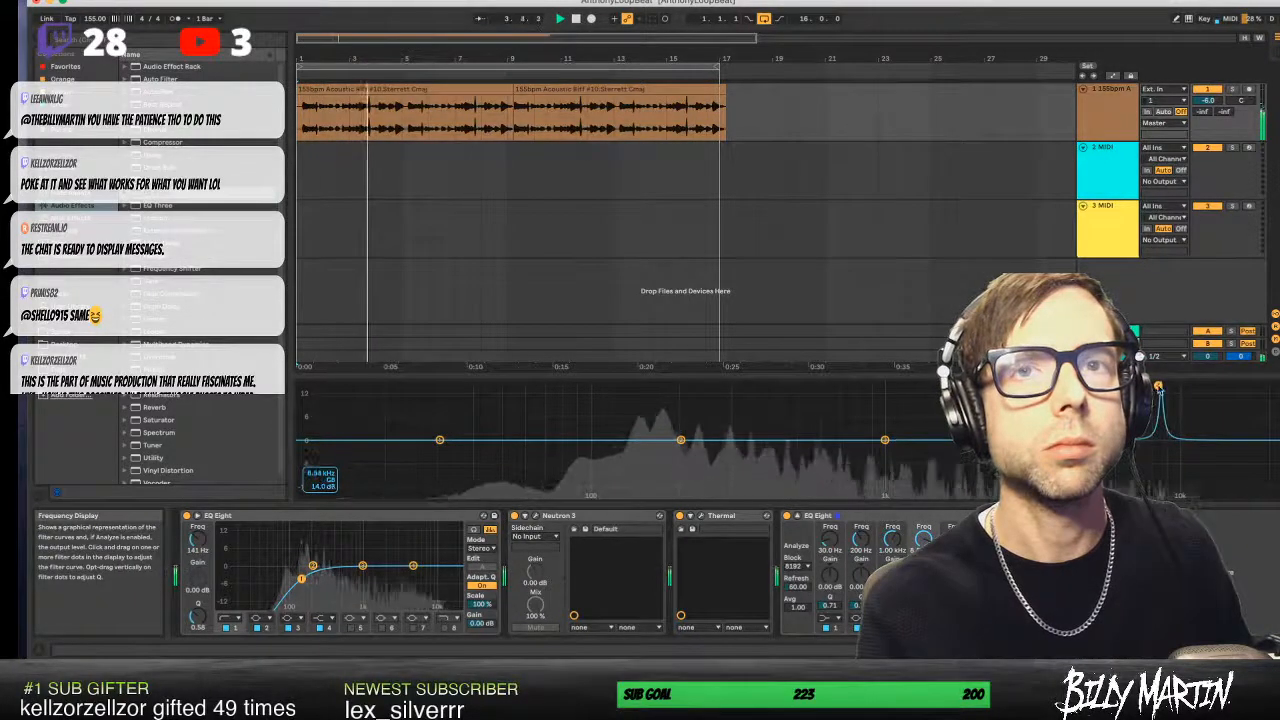
- Sweep band 4 of the second EQ Eight as a narrow boost down from the highs, and cut it near 1.3 kHz
{"action": "left_click_drag", "start_coordinate": [1159, 387], "coordinate": [1021, 387]}
{"action": "mouse_move", "coordinate": [931, 386]}
{"action": "left_mouse_down"}
{"action": "mouse_move", "coordinate": [831, 386]}
{"action": "mouse_move", "coordinate": [912, 386]}
{"action": "left_mouse_up"}
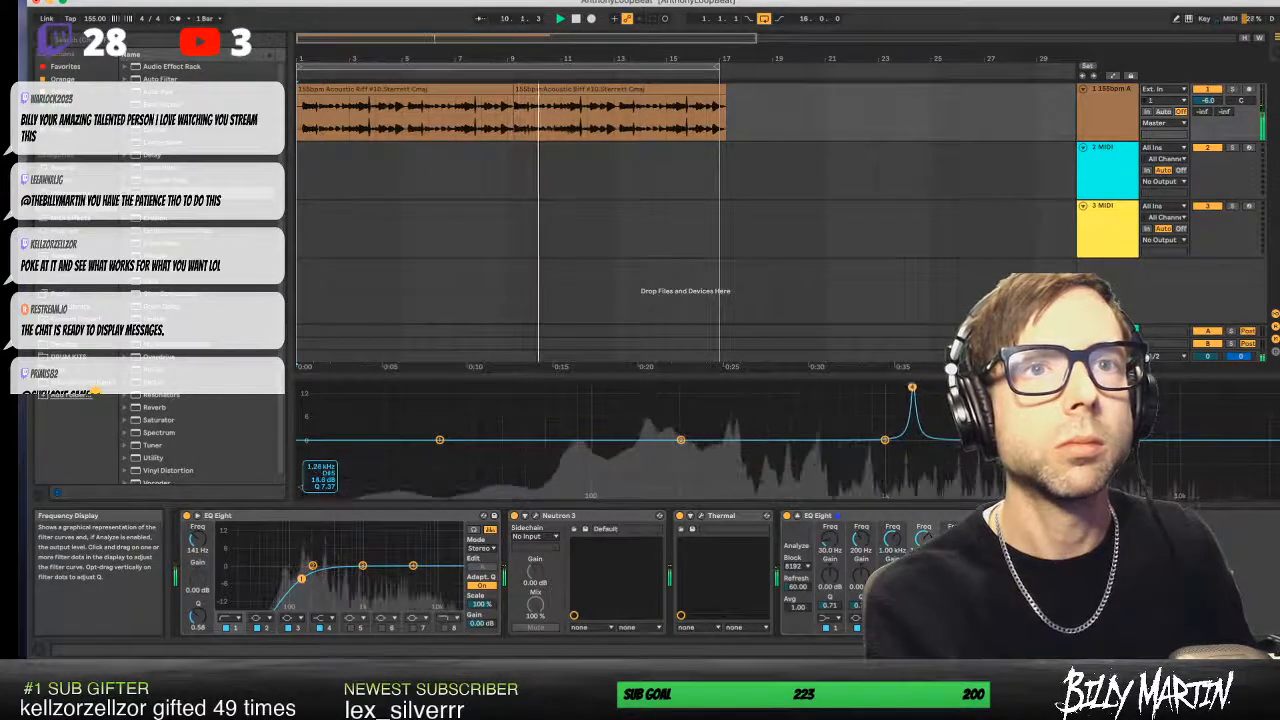
{"action": "left_click_drag", "start_coordinate": [918, 465], "coordinate": [919, 463]}
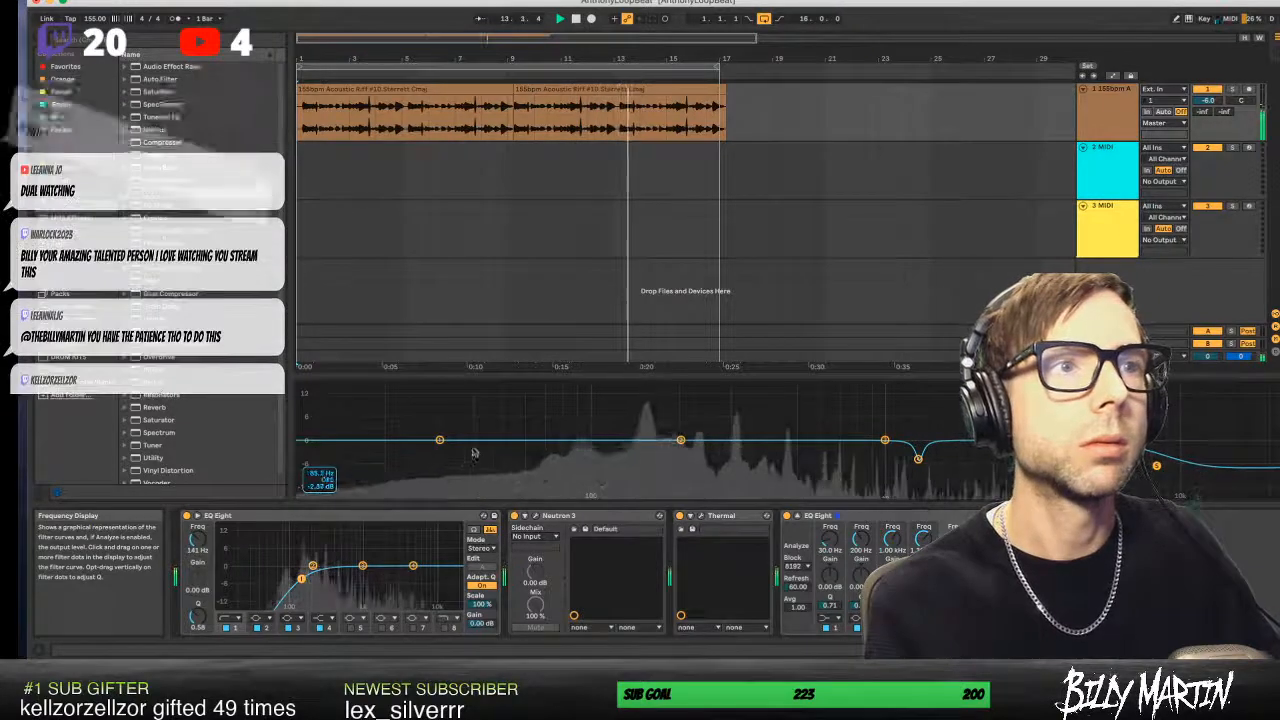
- Change band 1 of the second EQ Eight to a gentle low cut at 116 Hz, and move band 2 to 319 Hz
{"action": "left_click", "coordinate": [834, 618]}
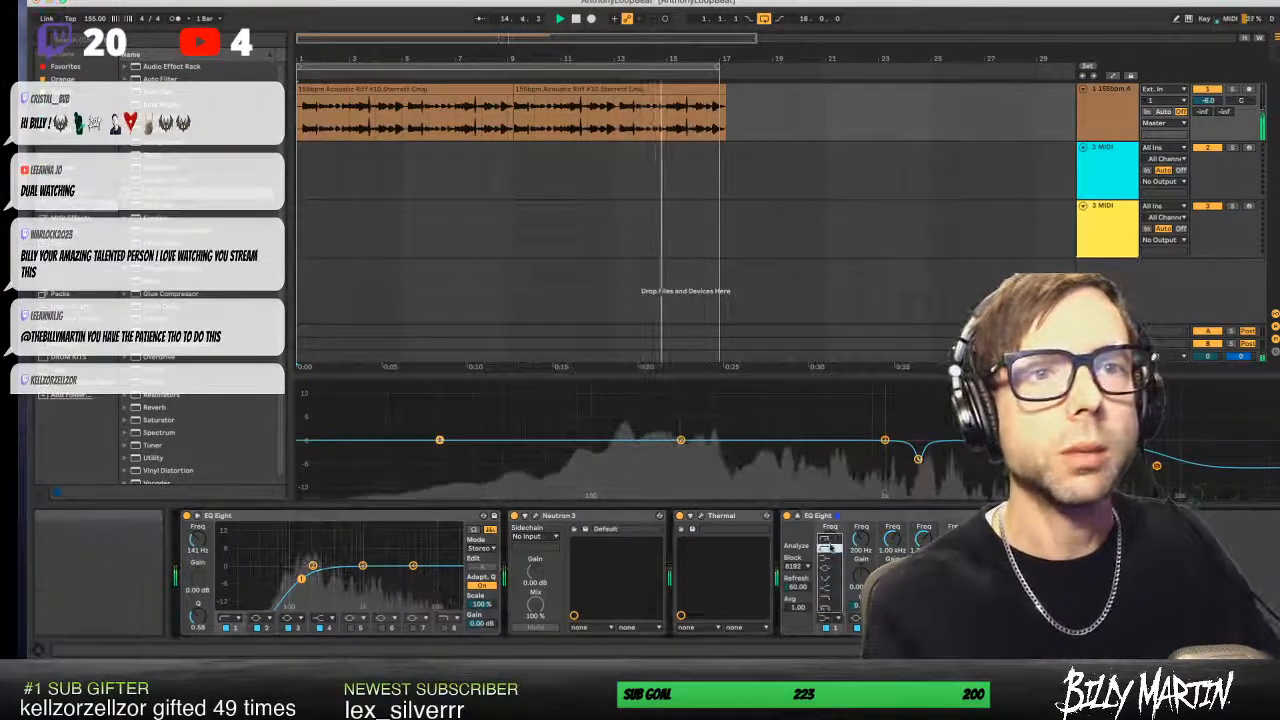
{"action": "left_click", "coordinate": [826, 550]}
{"action": "left_click_drag", "start_coordinate": [439, 456], "coordinate": [739, 440]}
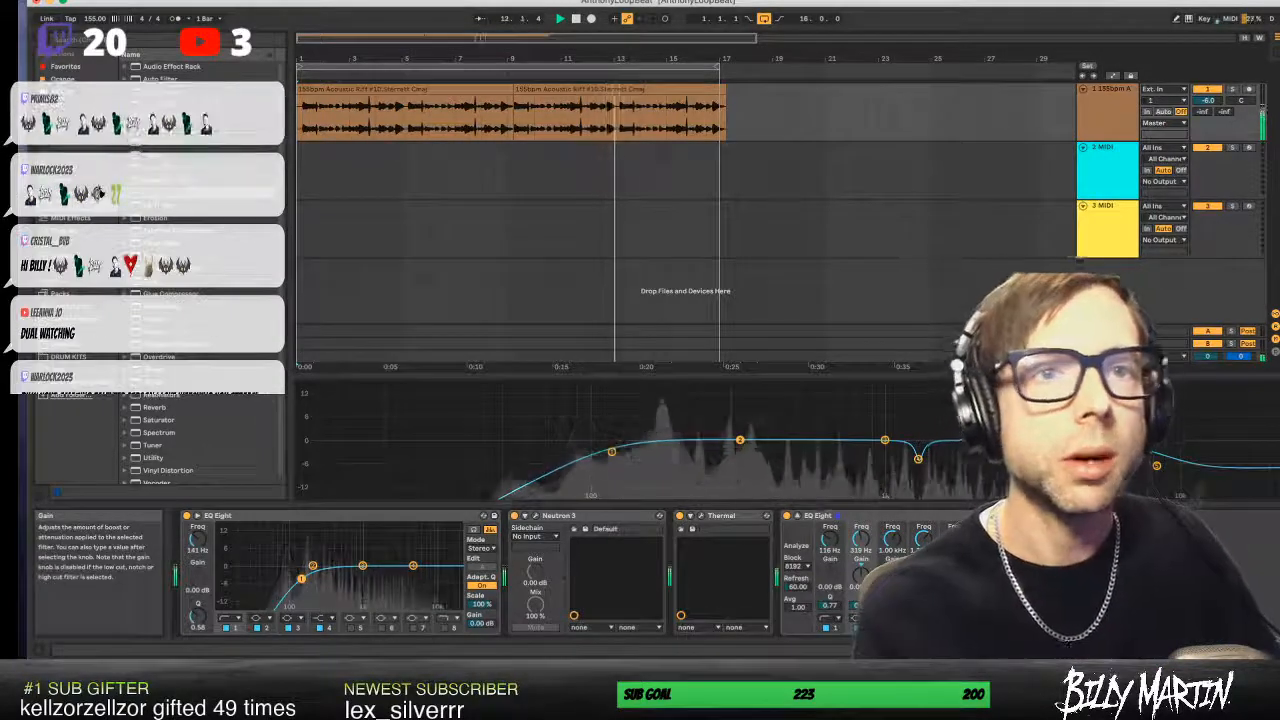
- Set band 2 to a cut of about 6.4 dB at 325 Hz, and lower the acoustic riff track's volume to -7.0 dB
{"action": "left_click_drag", "start_coordinate": [861, 539], "coordinate": [861, 542]}
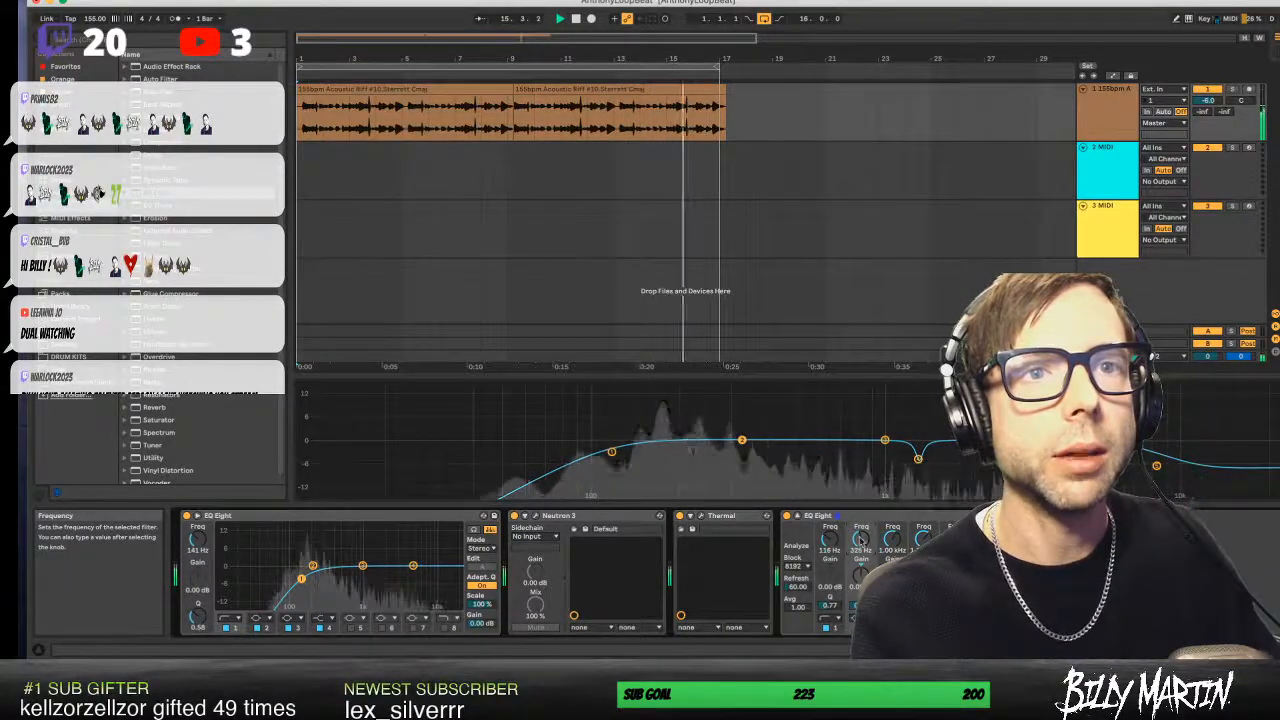
{"action": "left_click_drag", "start_coordinate": [861, 575], "coordinate": [861, 583]}
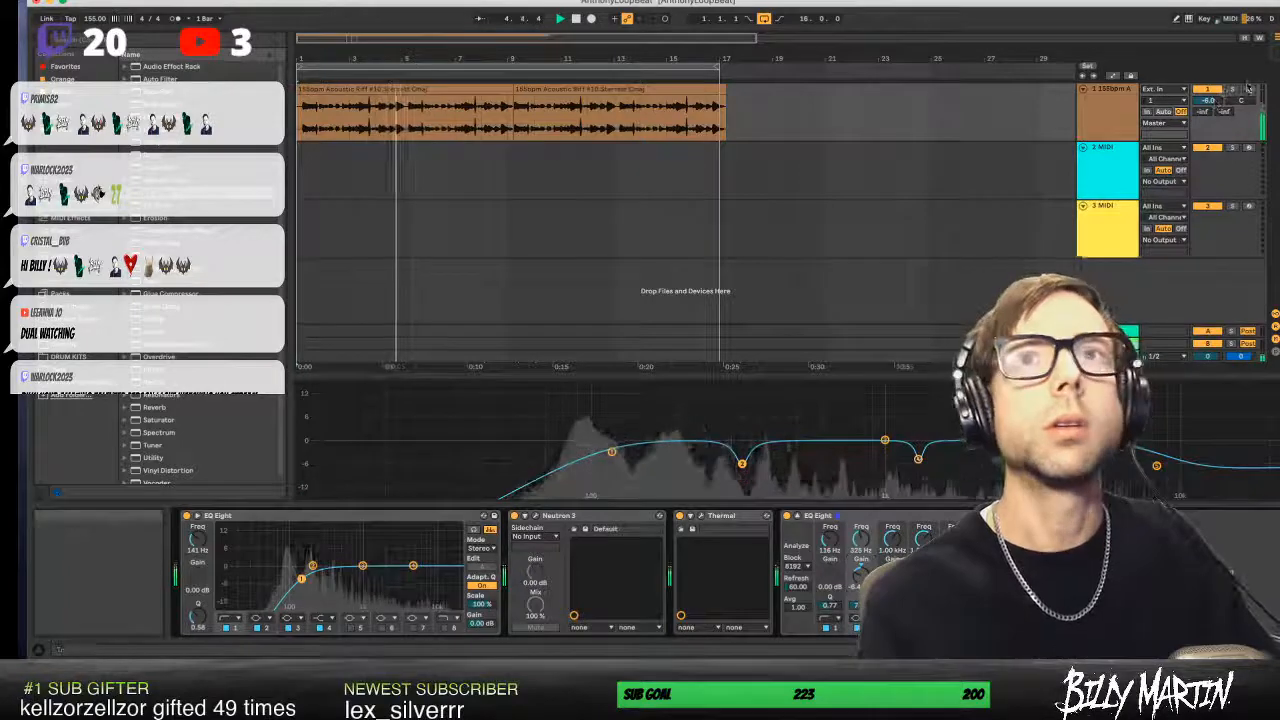
{"action": "left_click_drag", "start_coordinate": [1210, 101], "coordinate": [1210, 100]}
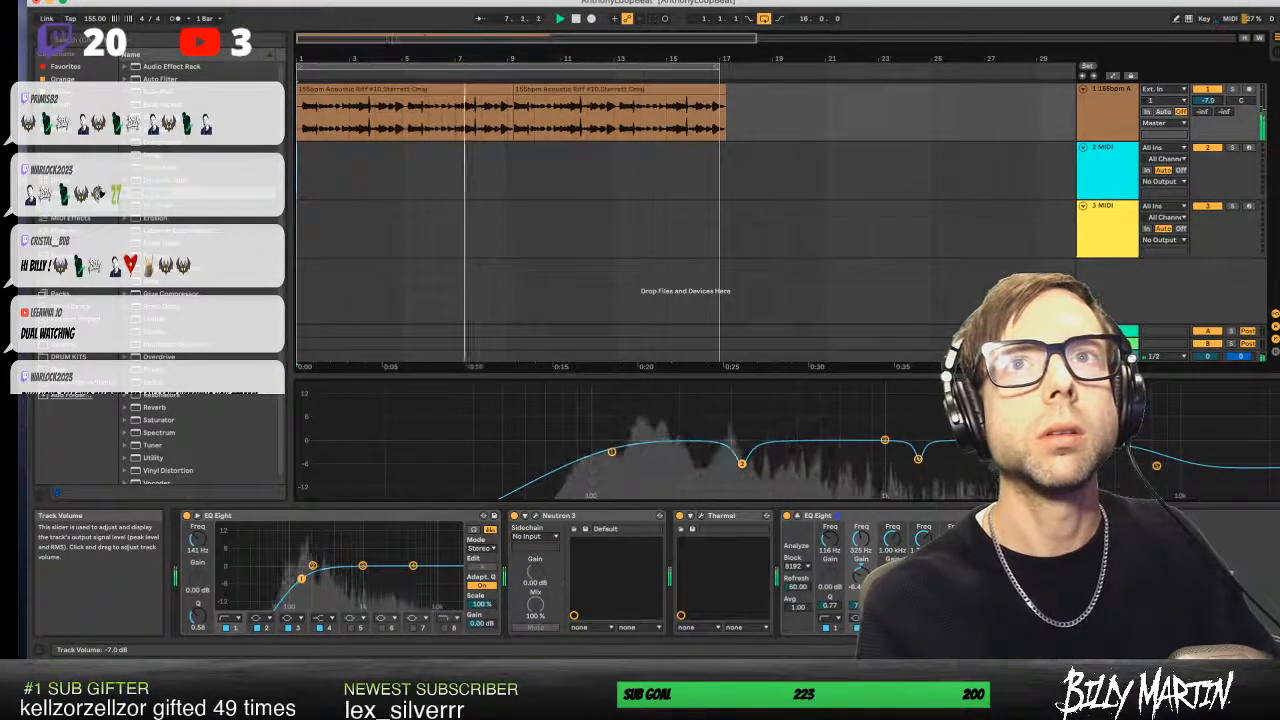
- Stop playback and place the insert marker near bar 9 on the first MIDI track
{"action": "left_click", "coordinate": [576, 168]}
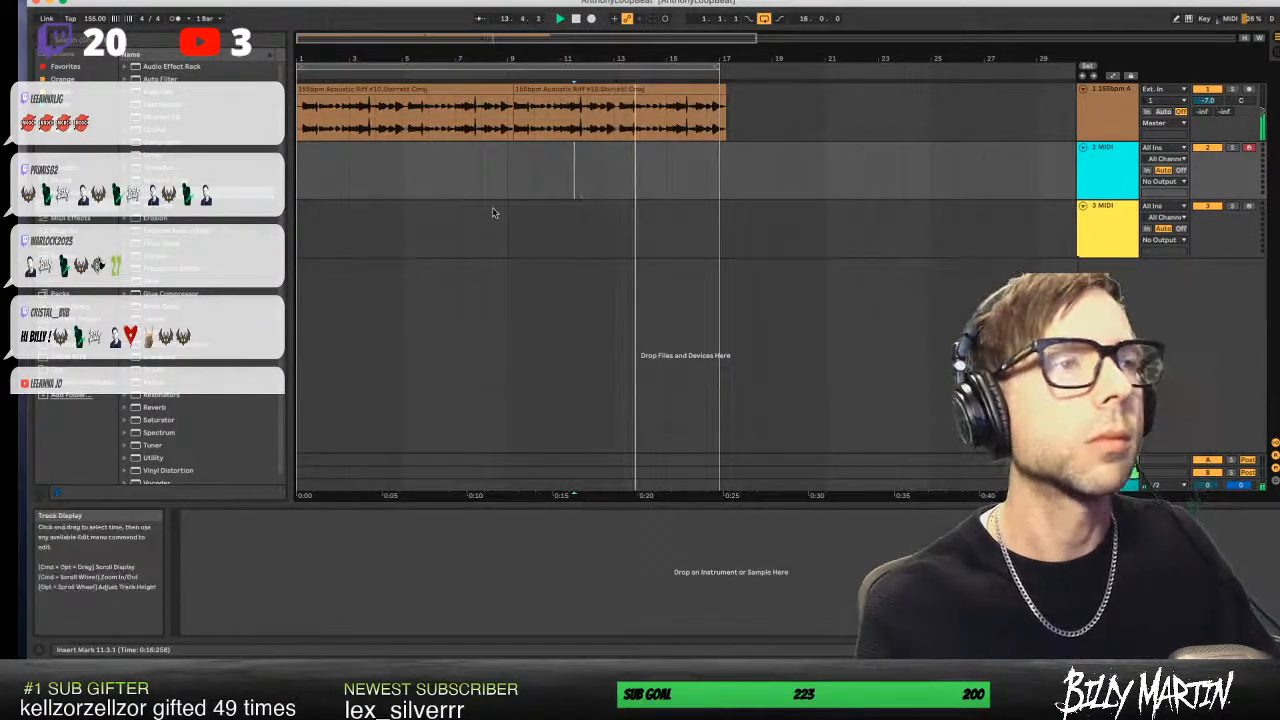
{"action": "left_click", "coordinate": [506, 160]}
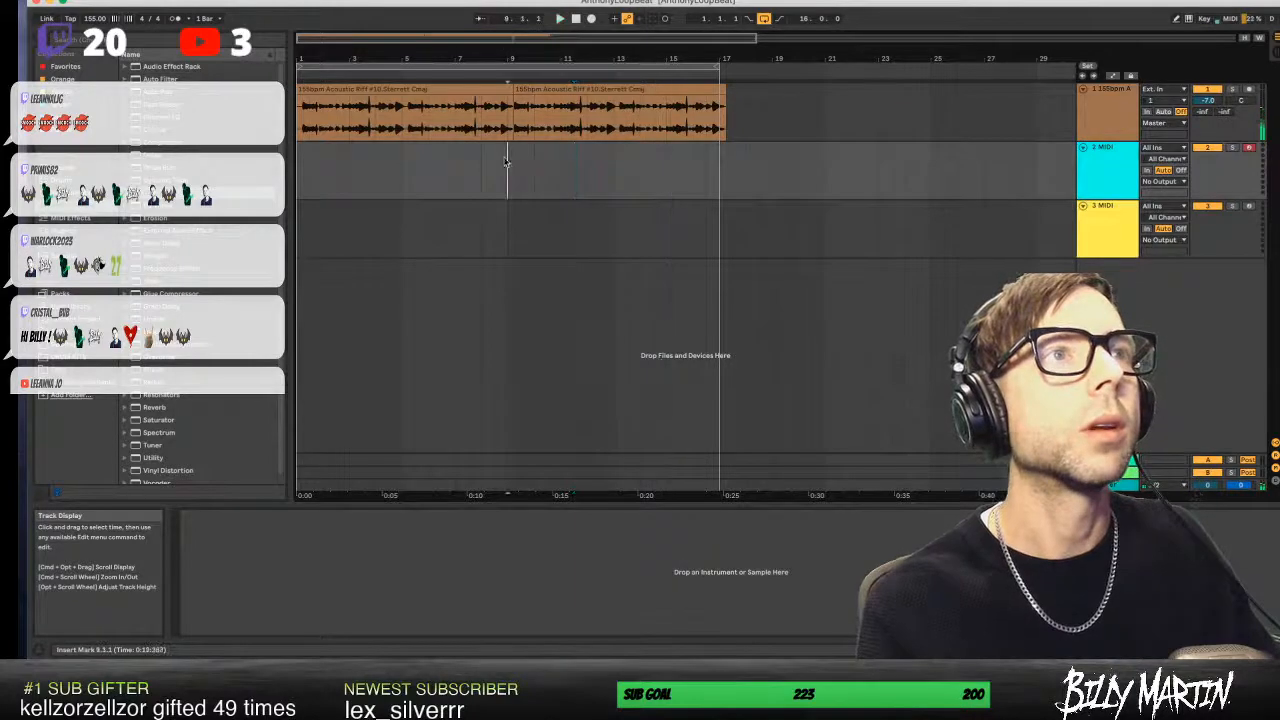
{"action": "left_click", "coordinate": [576, 19]}
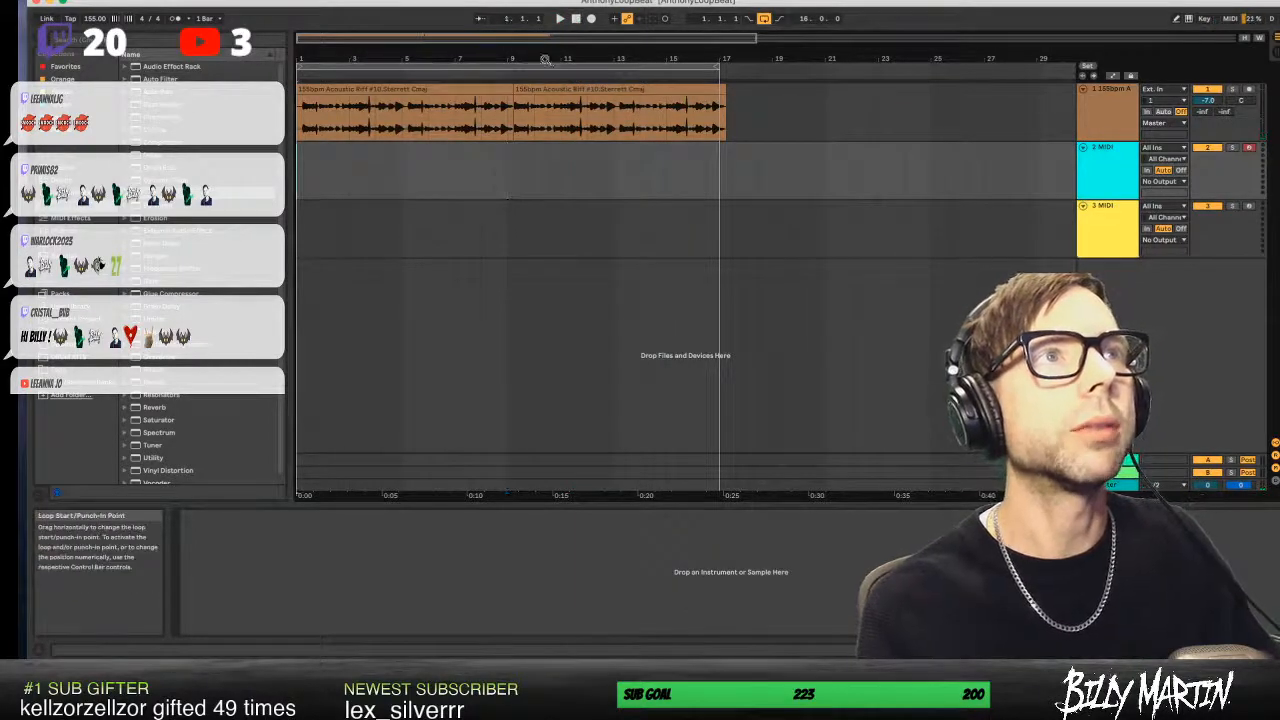
{"action": "mouse_move", "coordinate": [539, 59]}
{"action": "left_mouse_down"}
{"action": "mouse_move", "coordinate": [525, 102]}
{"action": "mouse_move", "coordinate": [533, 59]}
{"action": "left_mouse_up"}
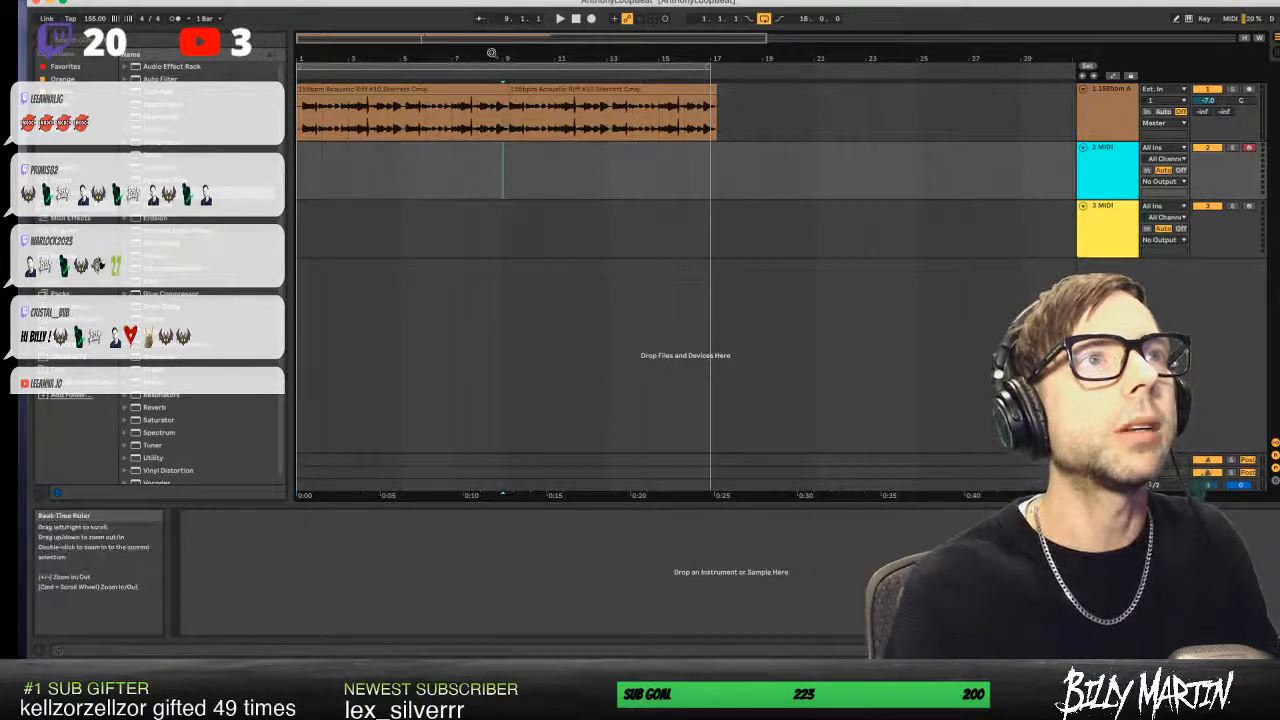
- Find Kontakt by searching the browser for "kont" and load it onto the first MIDI track
{"action": "left_click_drag", "start_coordinate": [491, 54], "coordinate": [565, 54]}
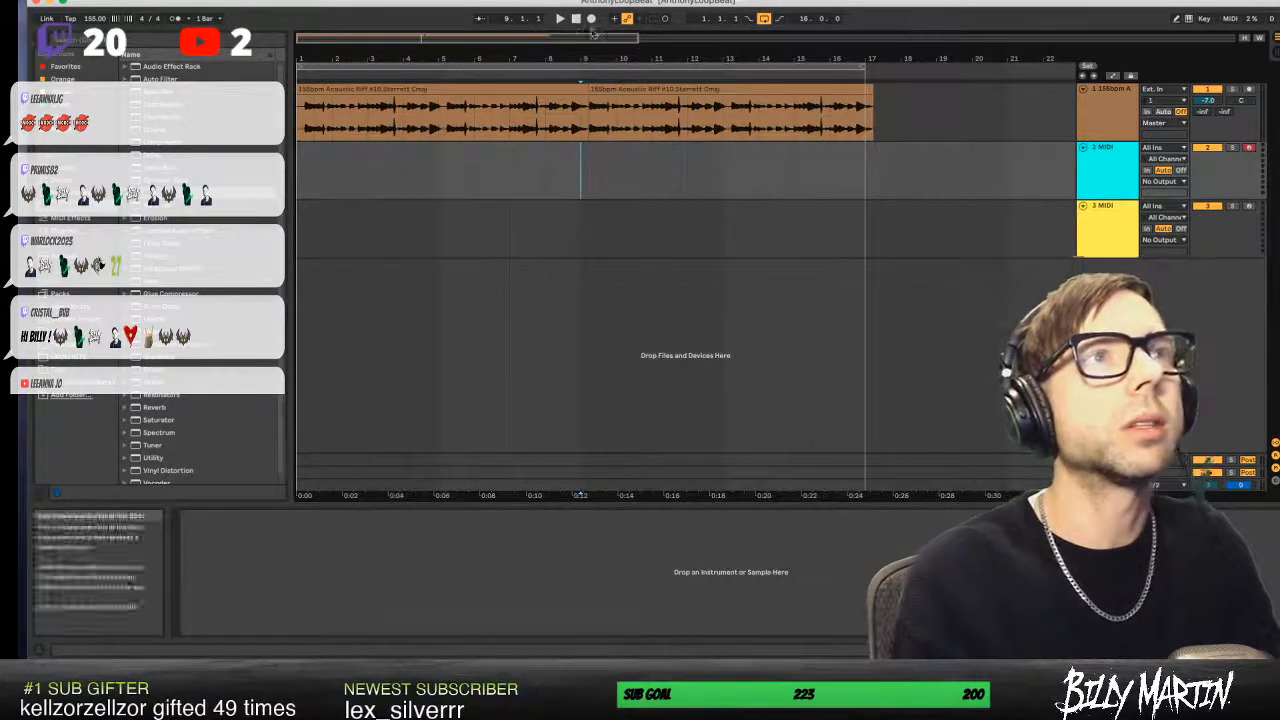
{"action": "left_click_drag", "start_coordinate": [524, 60], "coordinate": [502, 61]}
{"action": "left_click", "coordinate": [1090, 176]}
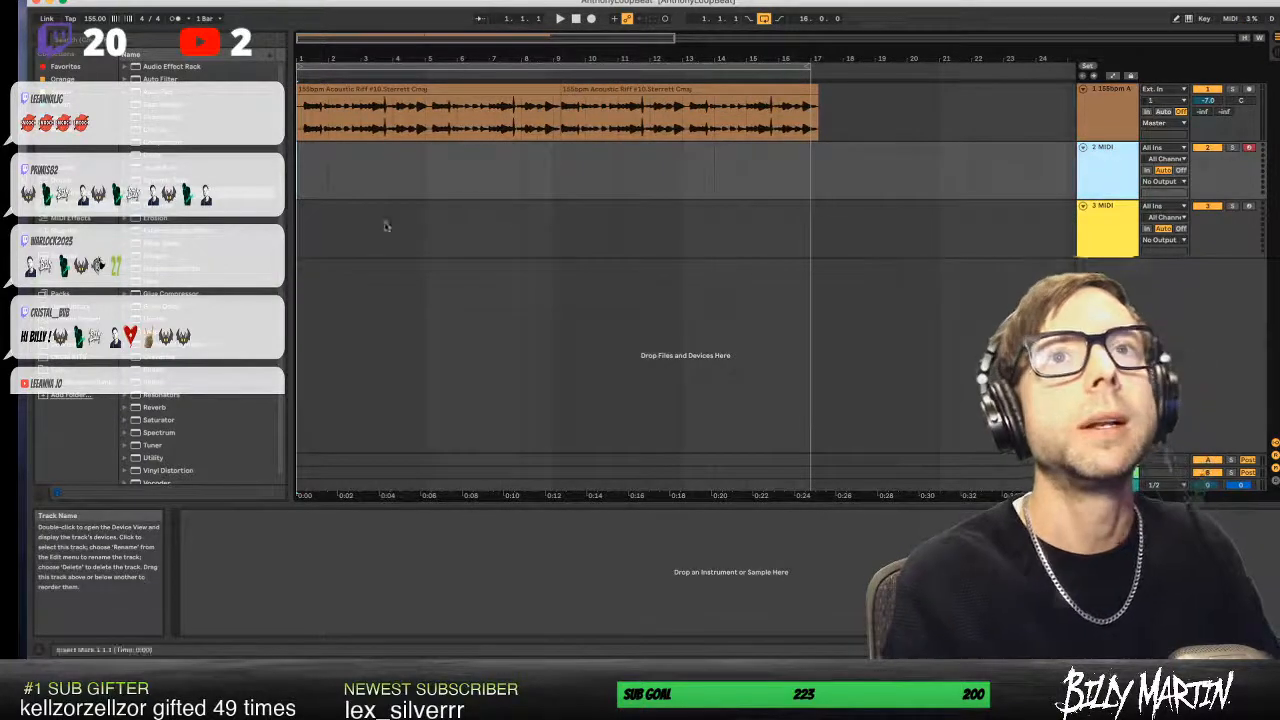
{"action": "left_click", "coordinate": [200, 42]}
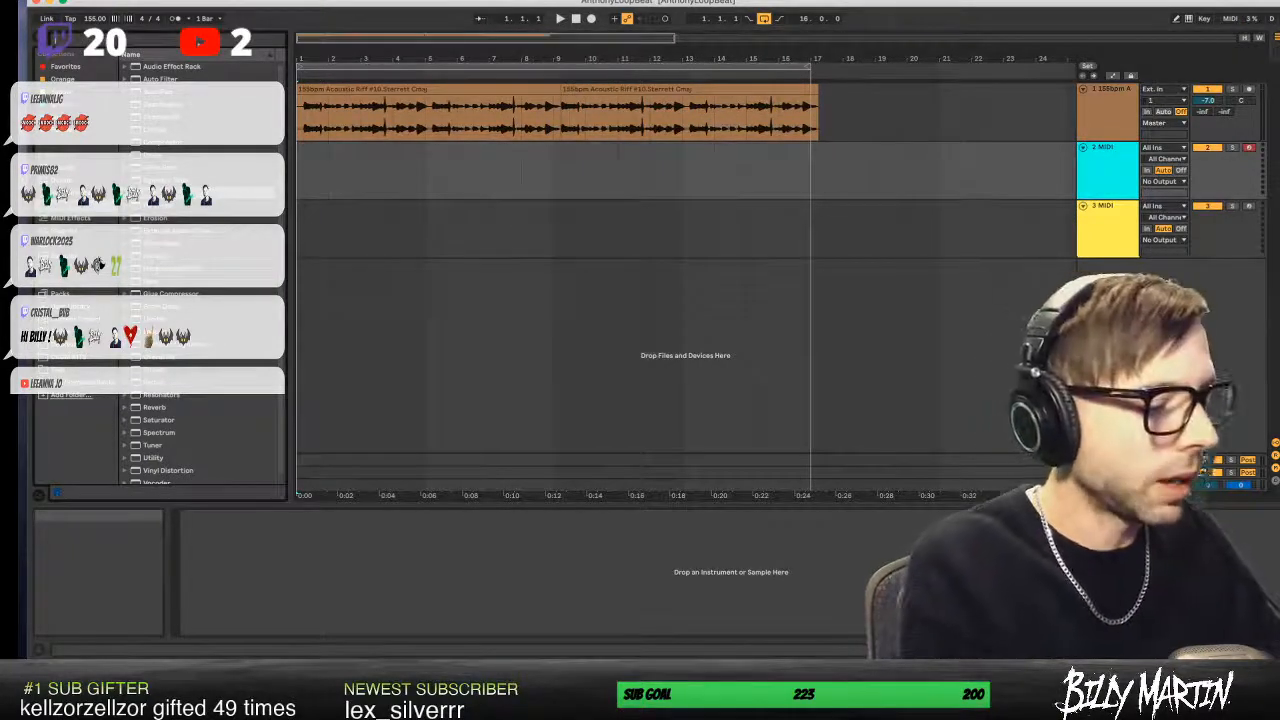
{"action": "type", "text": "kont"}
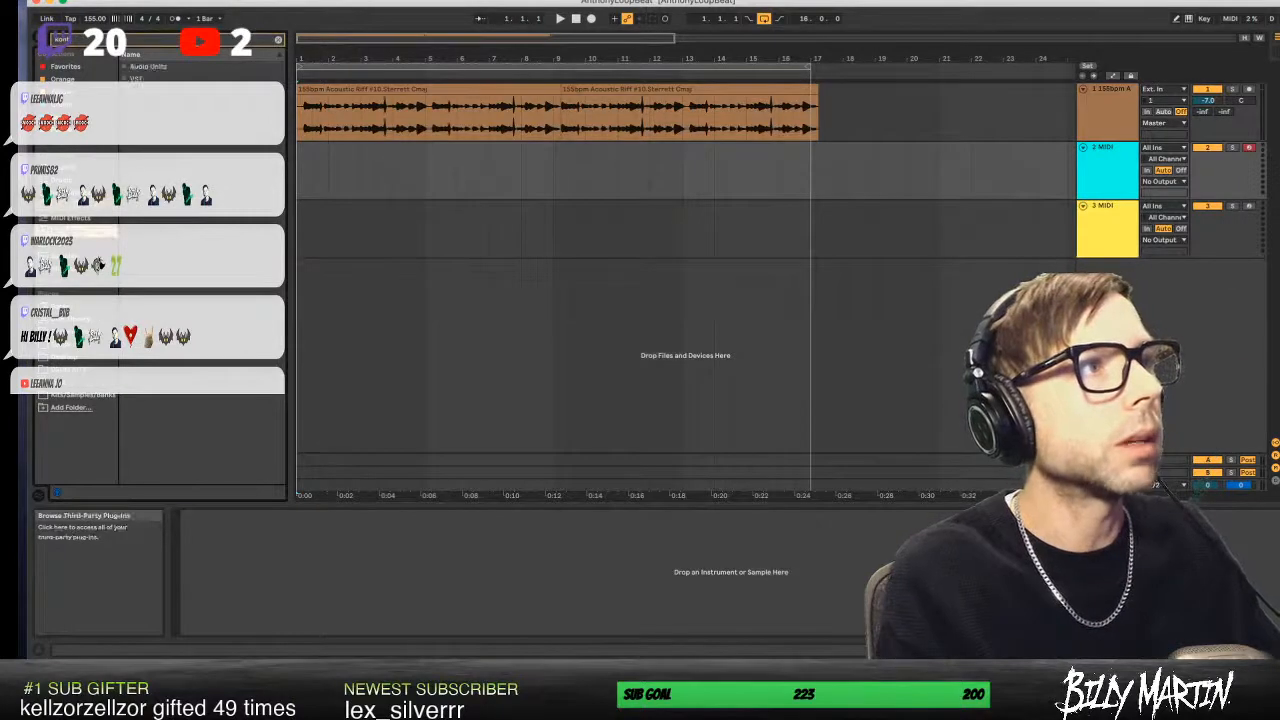
{"action": "left_click", "coordinate": [125, 78]}
{"action": "left_click", "coordinate": [137, 104]}
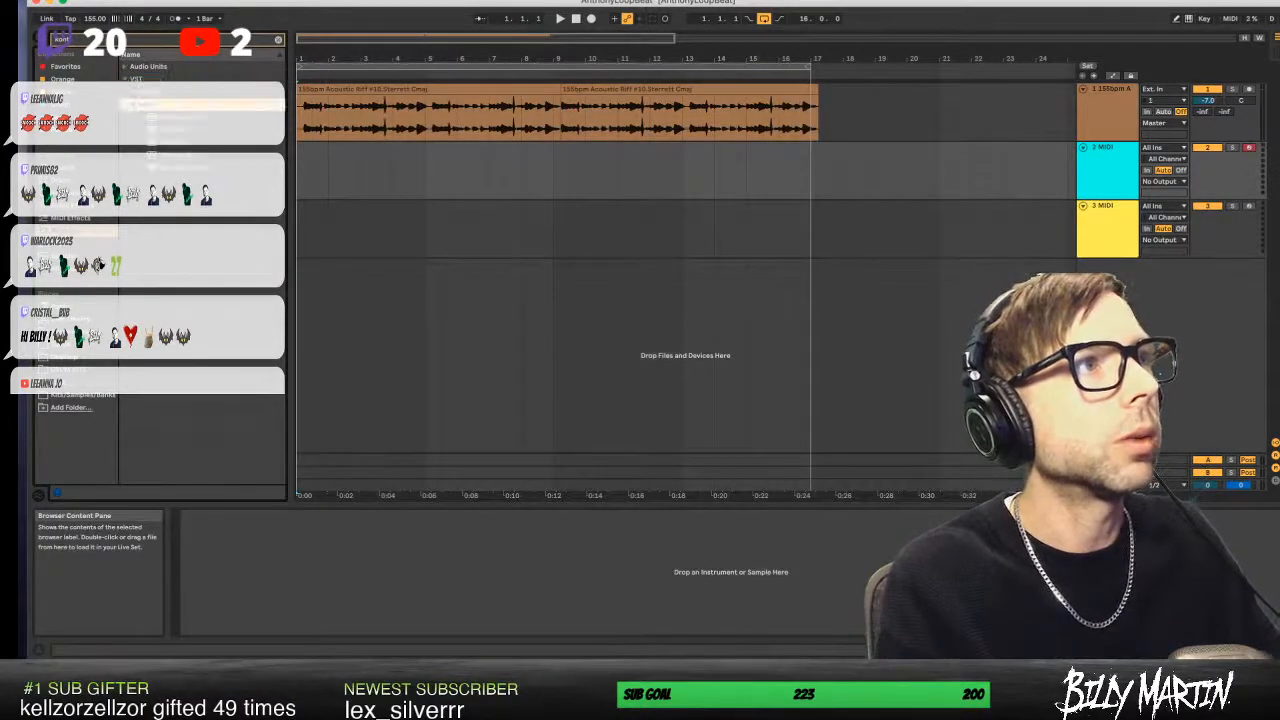
{"action": "left_click", "coordinate": [167, 144]}
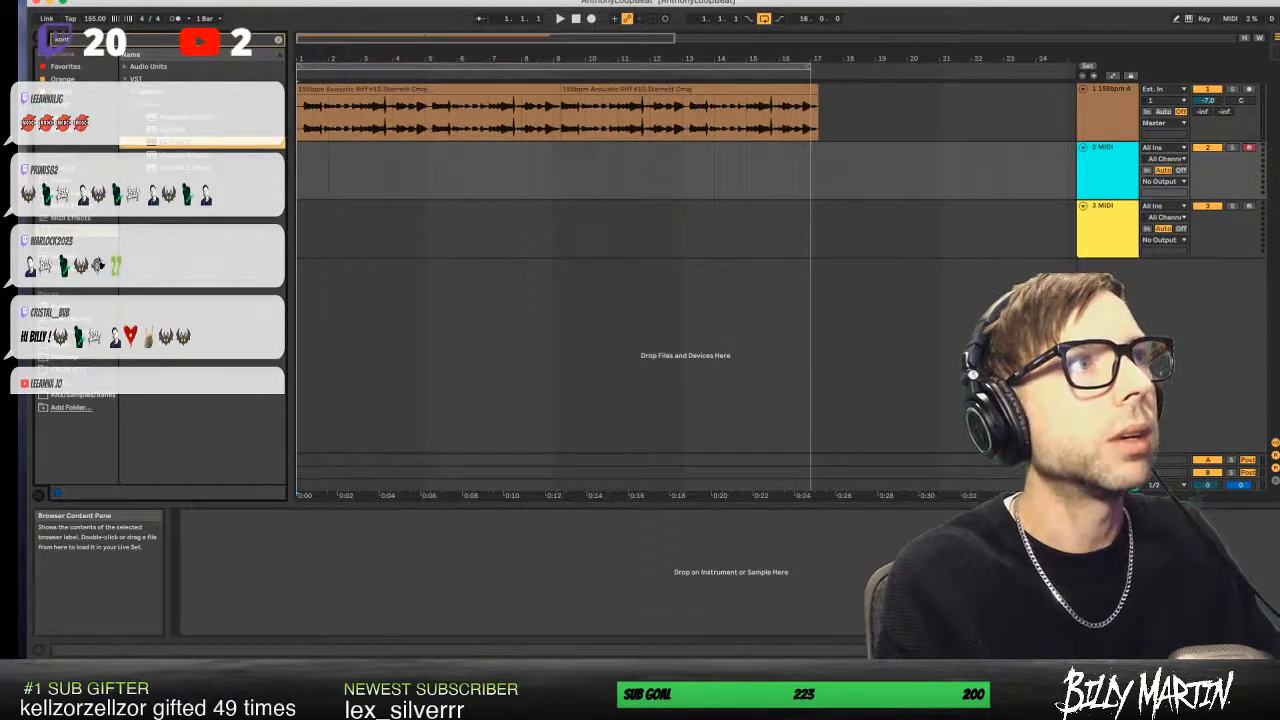
{"action": "left_click", "coordinate": [172, 130]}
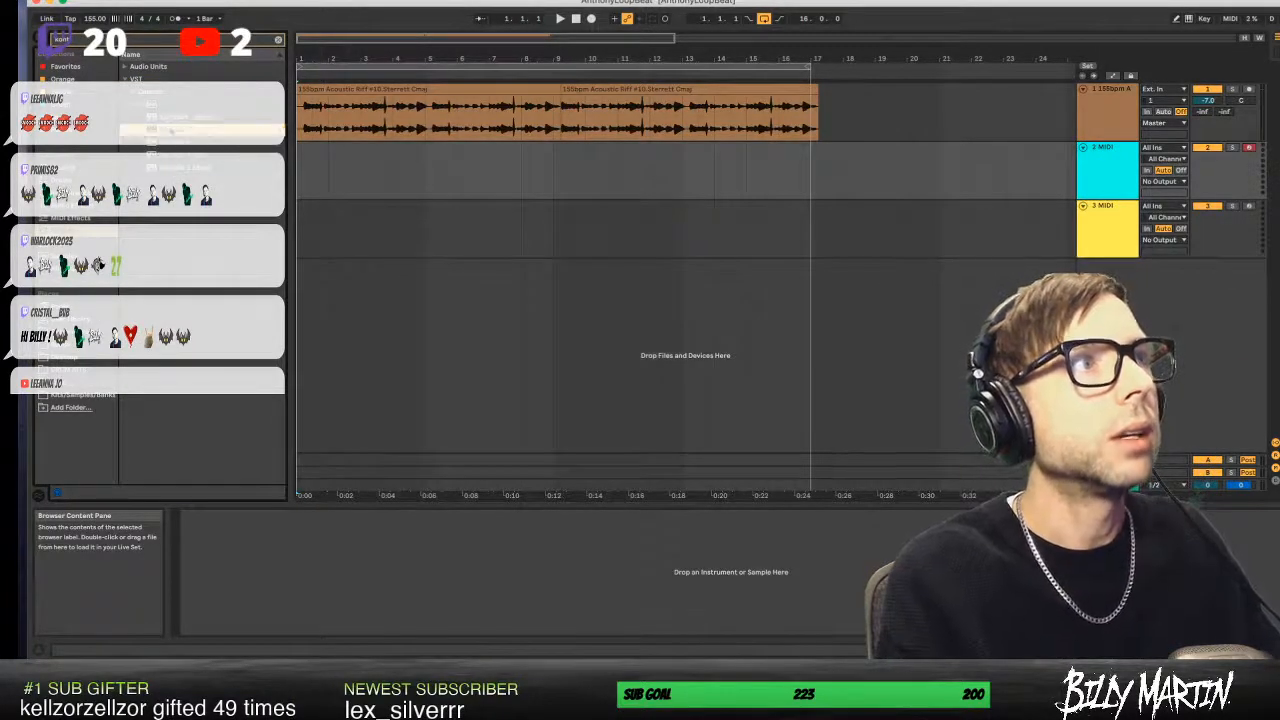
{"action": "left_click", "coordinate": [445, 161]}
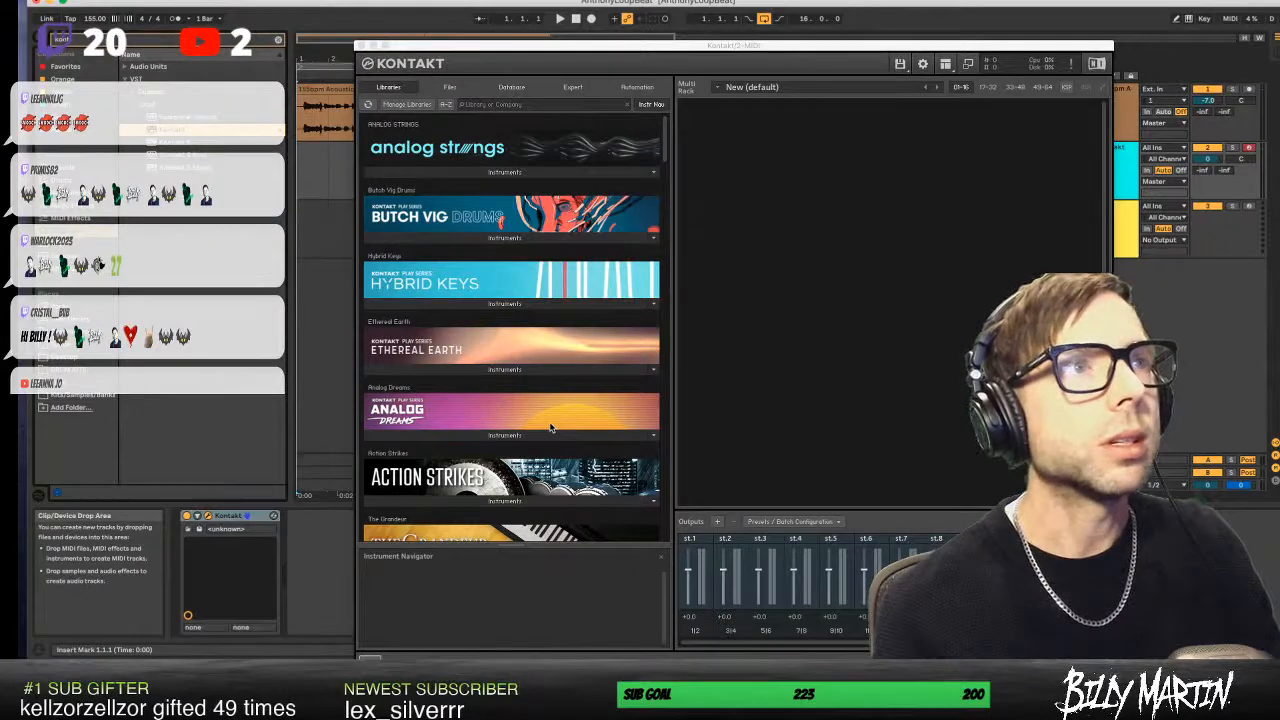
- Load the SUBSTANCE.nki instrument from the Substance library into Kontakt
{"action": "scroll", "coordinate": [585, 333], "scroll_direction": "down", "scroll_amount": 15}
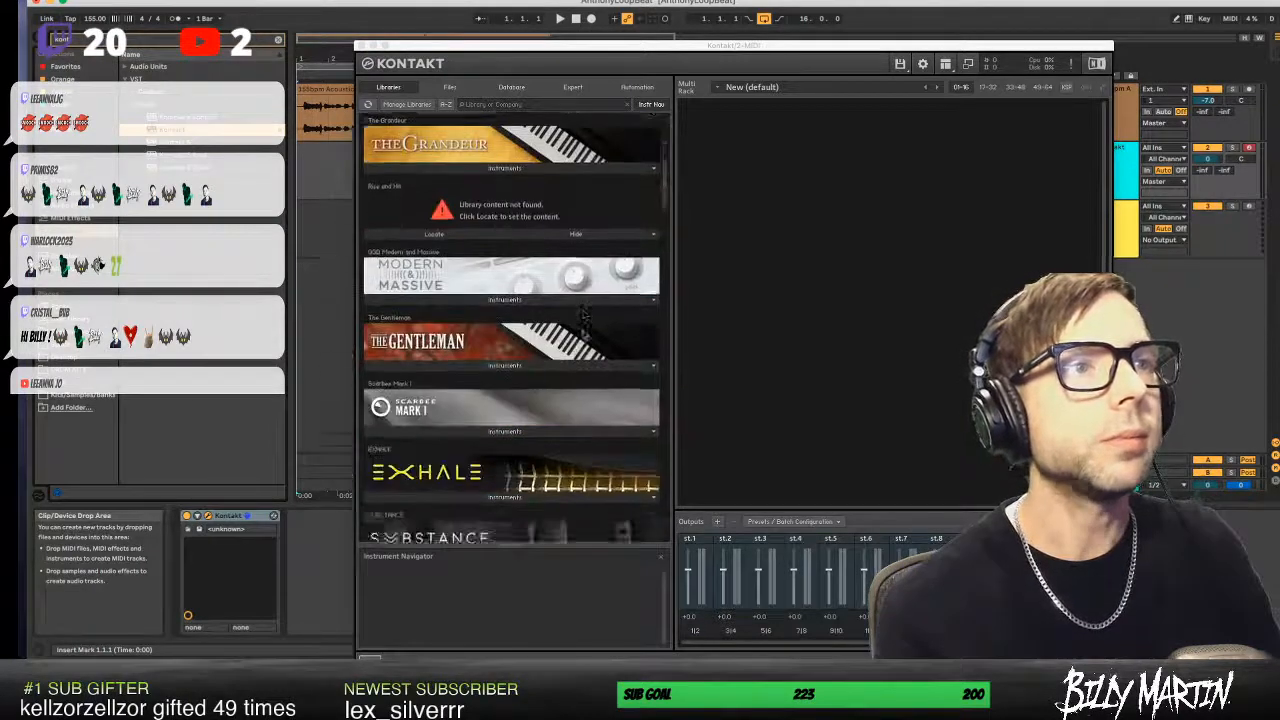
{"action": "scroll", "coordinate": [508, 358], "scroll_direction": "up", "scroll_amount": 5}
{"action": "left_click", "coordinate": [503, 346]}
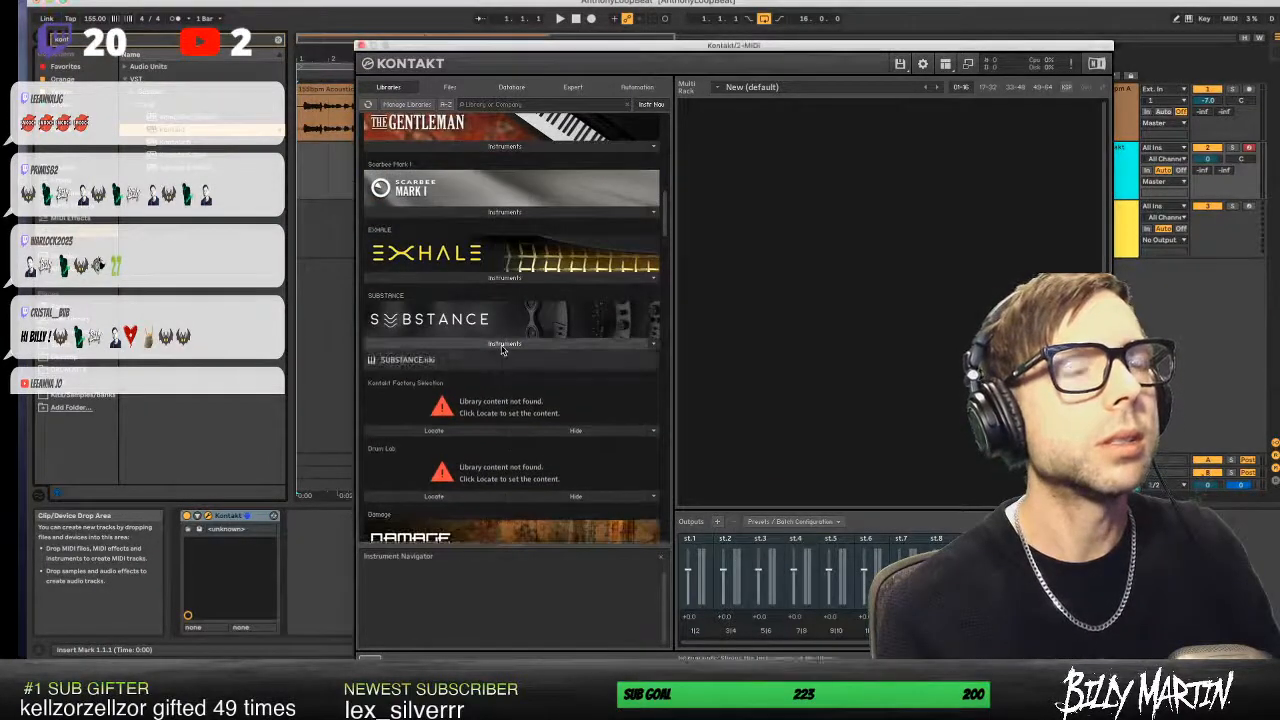
{"action": "left_click_drag", "start_coordinate": [890, 258], "coordinate": [886, 258]}
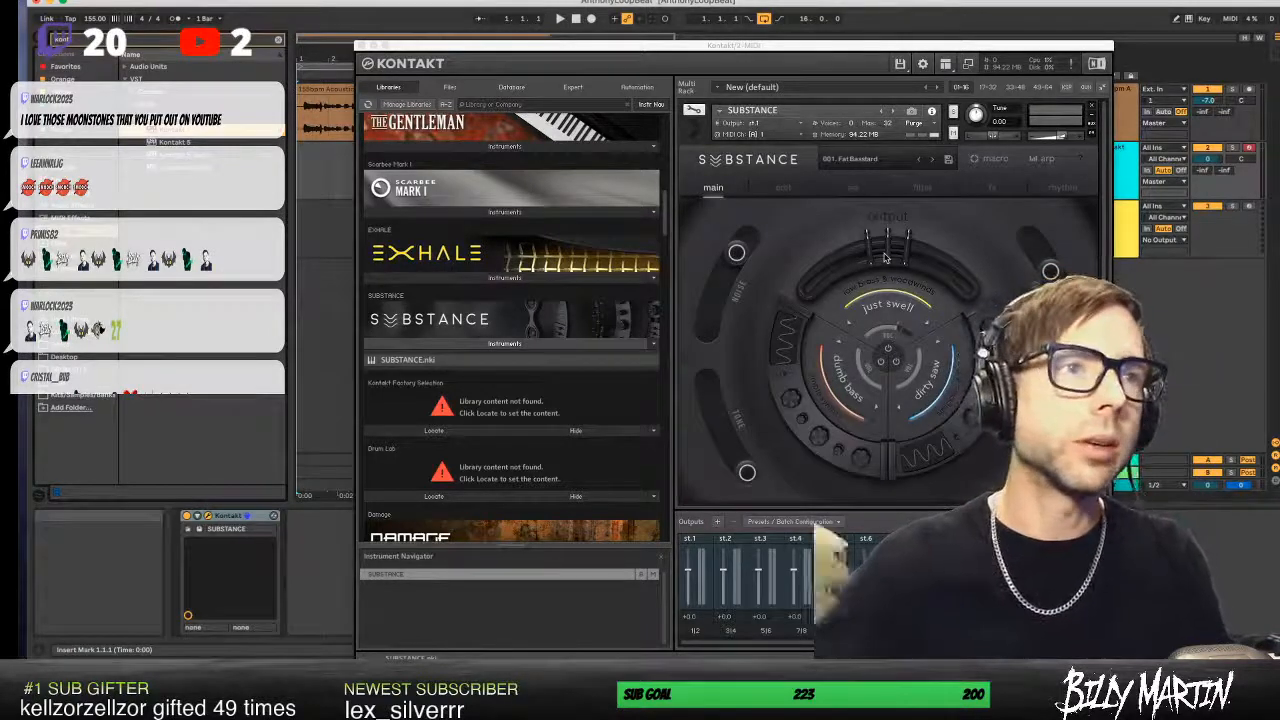
- Reposition the Kontakt window slightly and quit the background Signiant App
{"action": "left_click", "coordinate": [815, 55]}
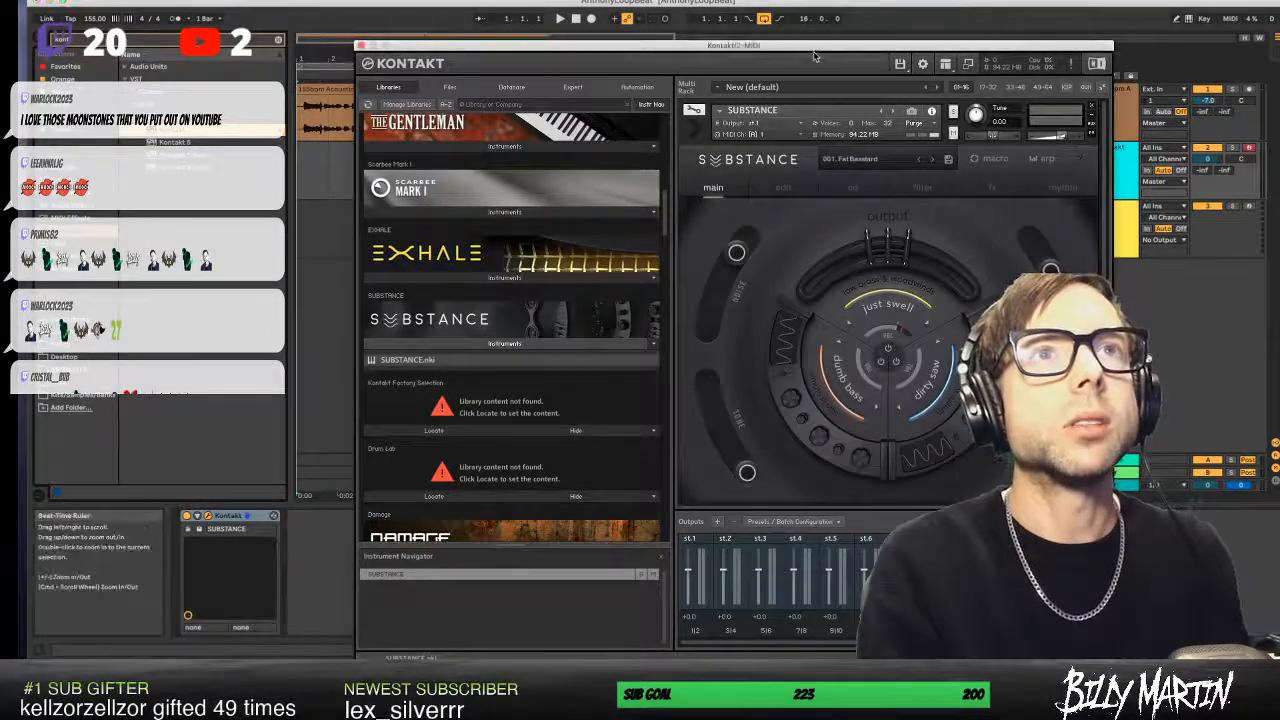
{"action": "left_click_drag", "start_coordinate": [808, 52], "coordinate": [762, 62]}
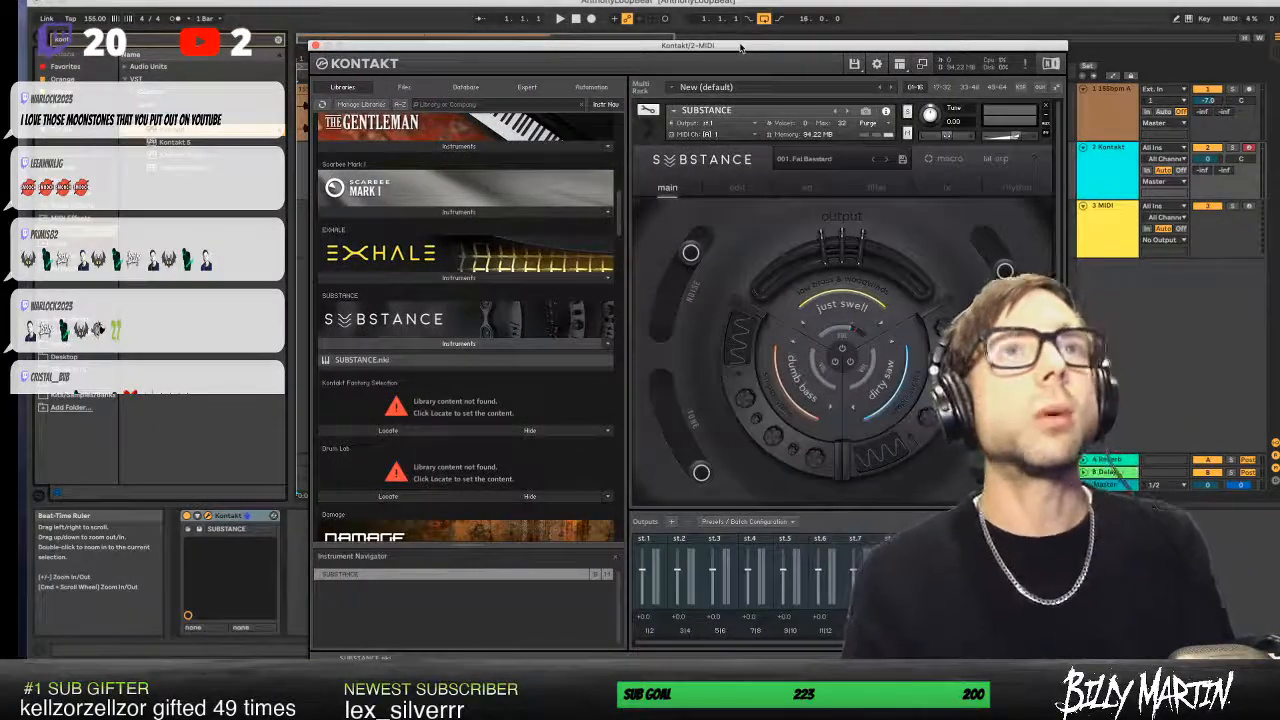
{"action": "left_click", "coordinate": [847, 1]}
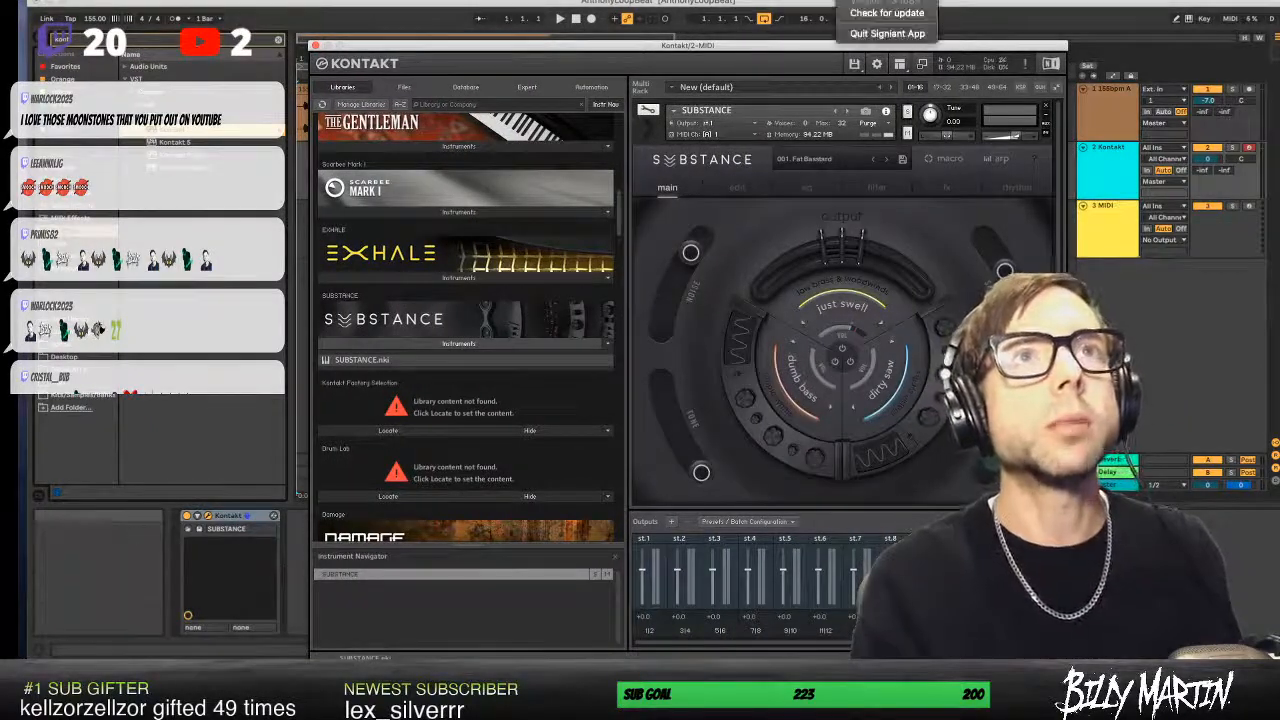
{"action": "left_click", "coordinate": [878, 33]}
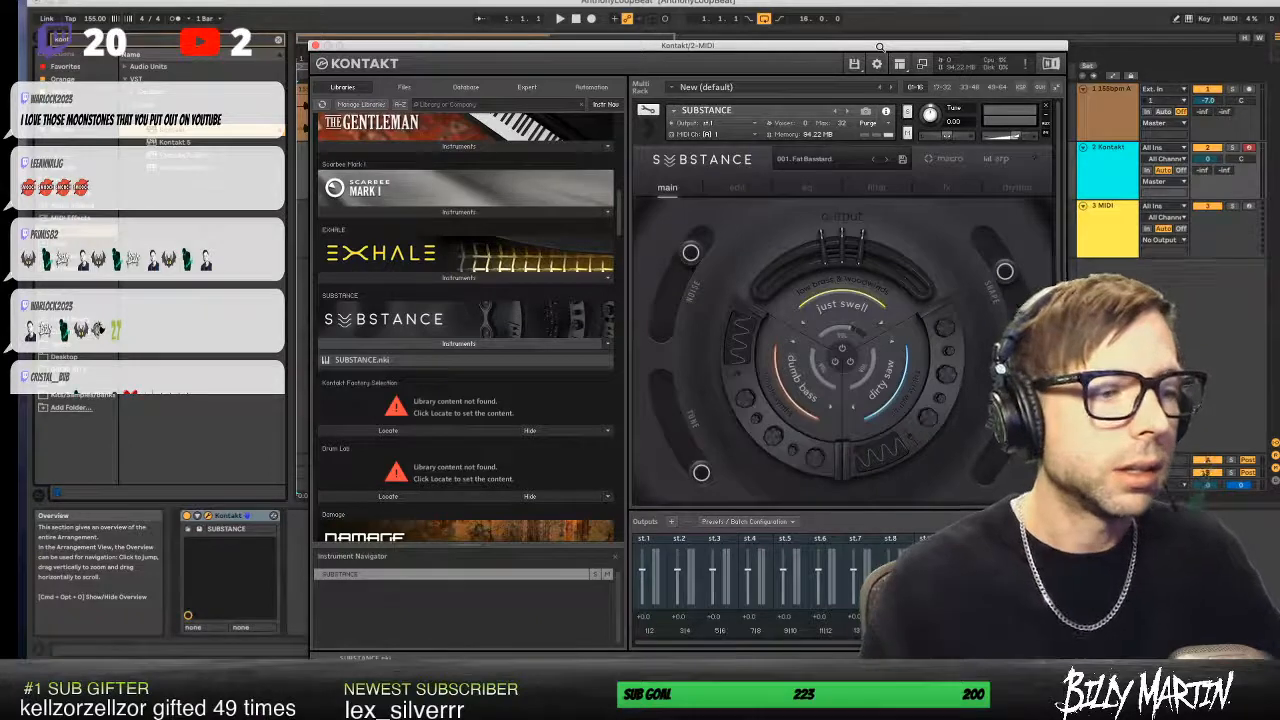
{"action": "left_click_drag", "start_coordinate": [817, 47], "coordinate": [811, 47]}
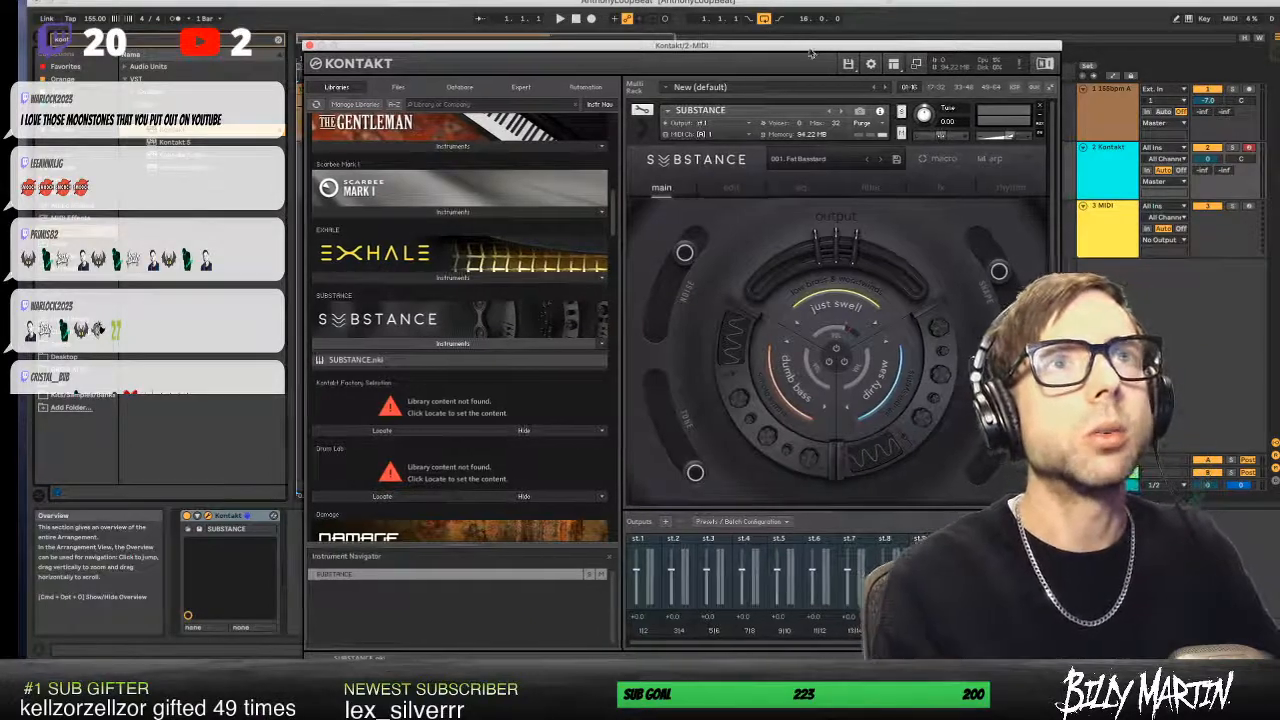
- Load Substance preset 037. Puck Pulse using the monophonic, synth, dirty and fat filters, and set the Kontakt track's volume to -12.8 dB
{"action": "left_click", "coordinate": [812, 163]}
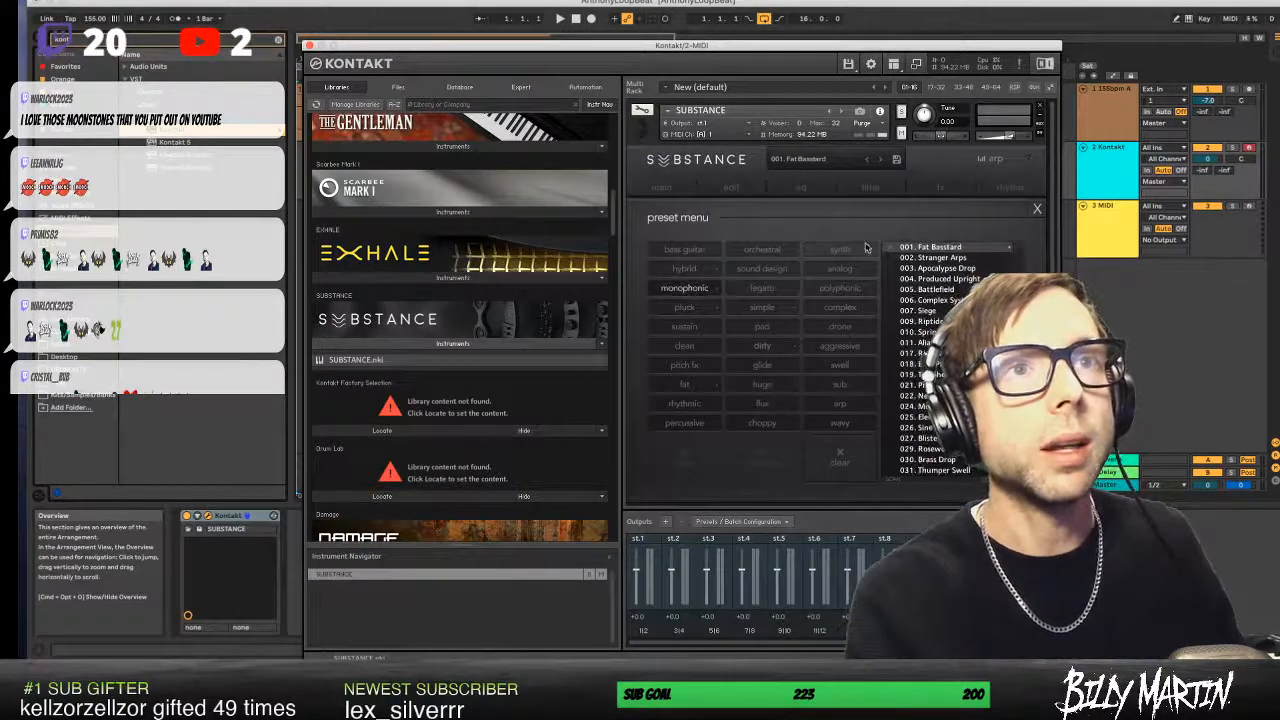
{"action": "left_click", "coordinate": [764, 346]}
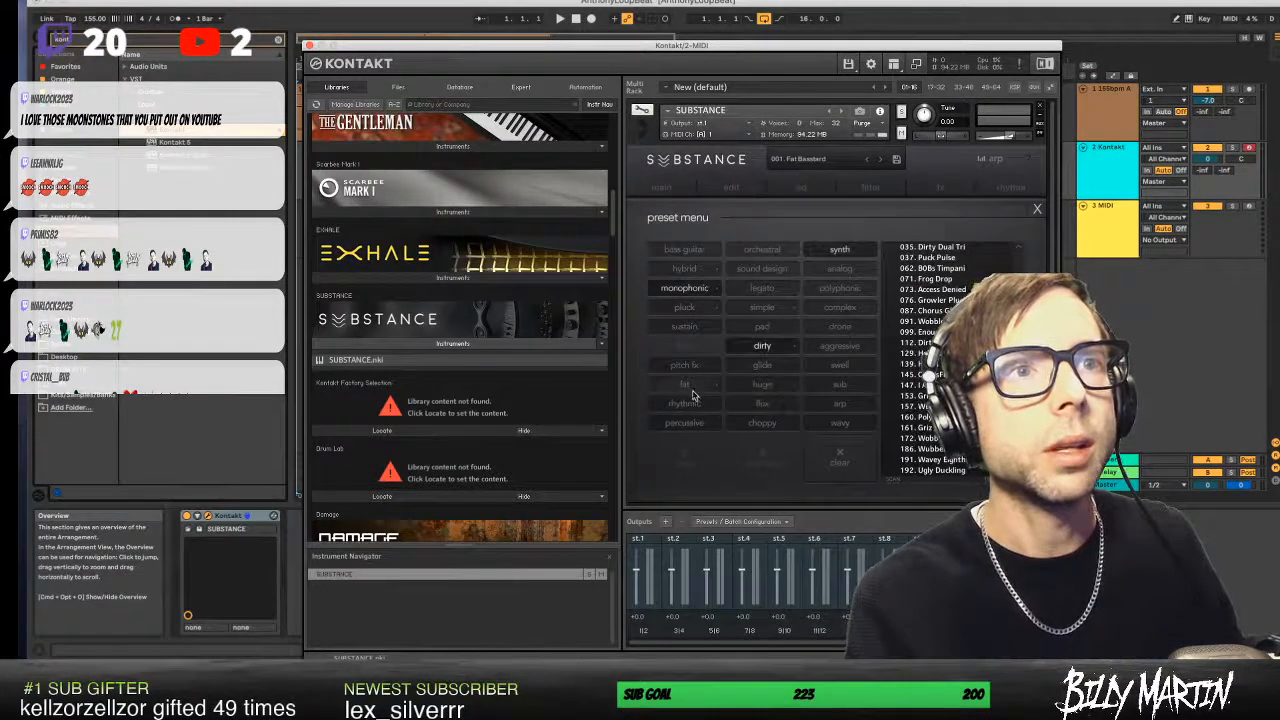
{"action": "left_click", "coordinate": [703, 287]}
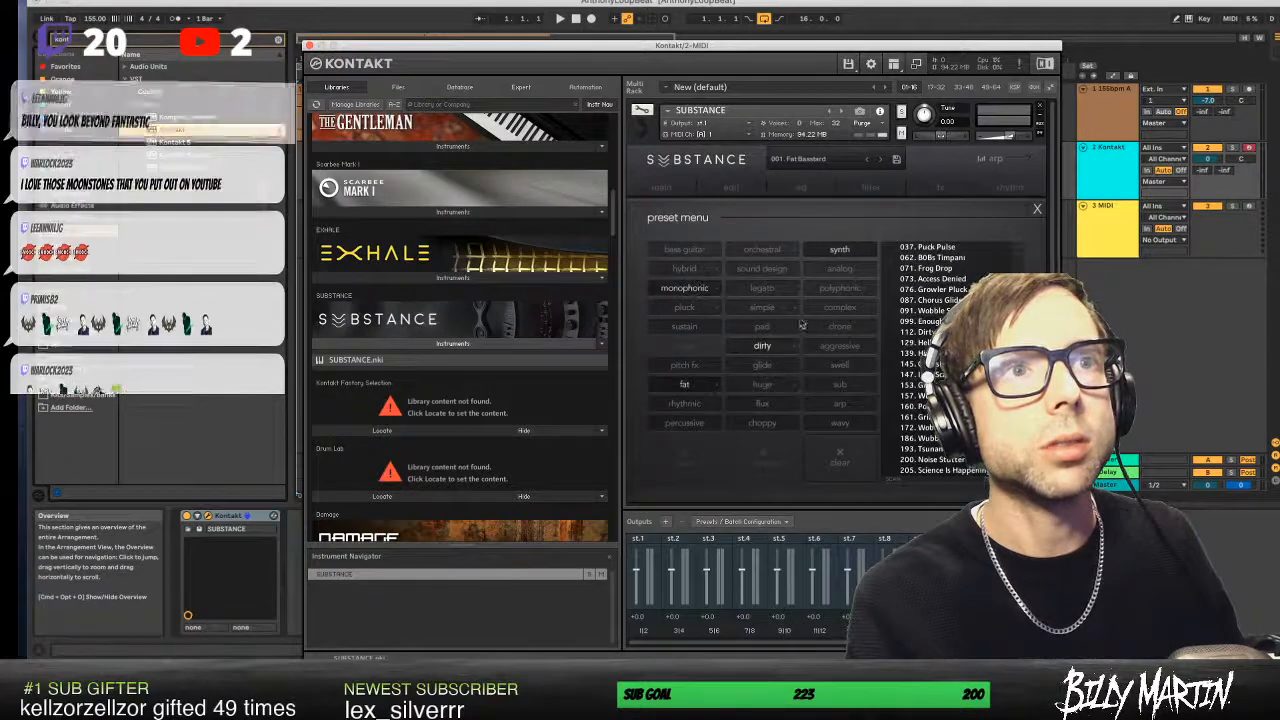
{"action": "left_click", "coordinate": [938, 248]}
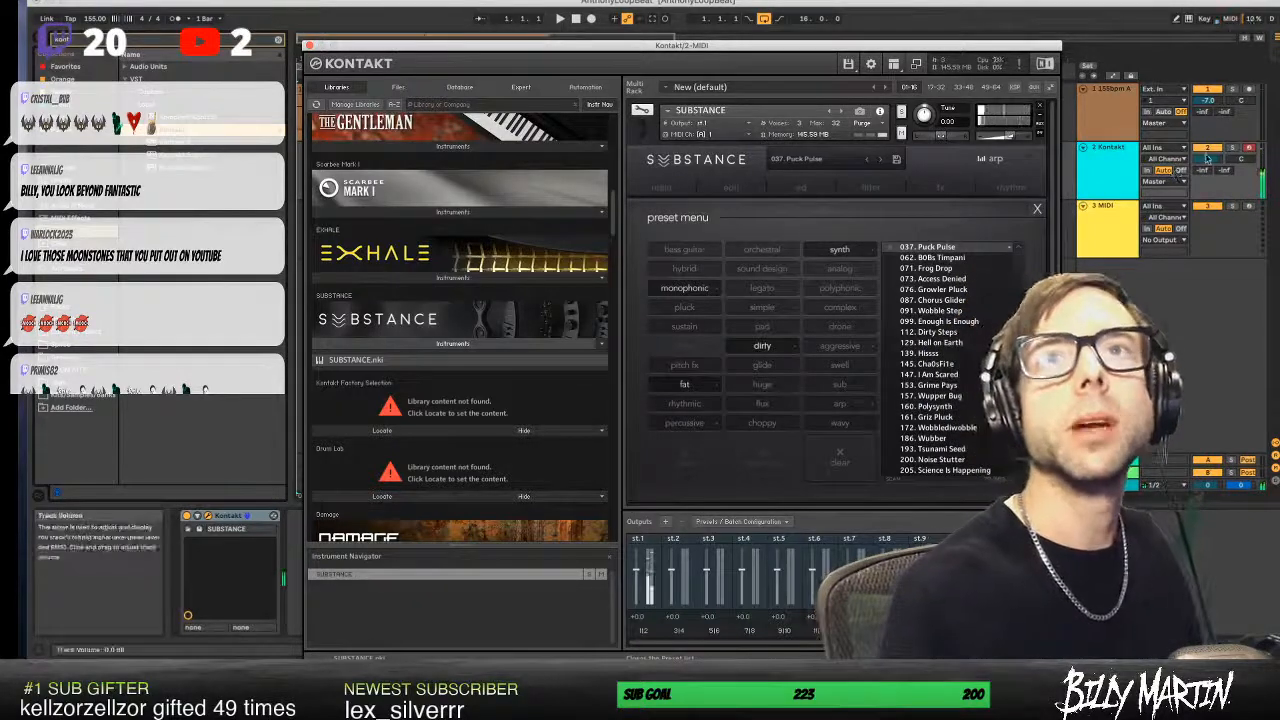
{"action": "left_click_drag", "start_coordinate": [1208, 159], "coordinate": [1208, 175]}
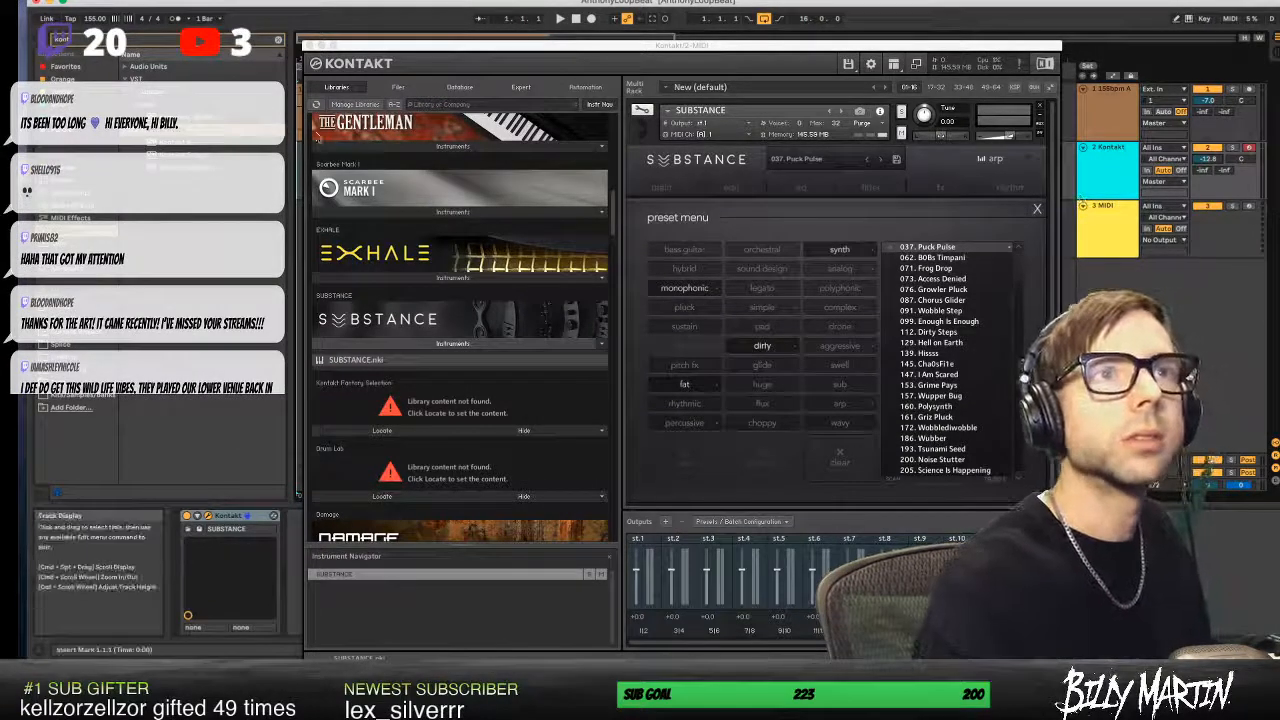
{"action": "left_click", "coordinate": [308, 45]}
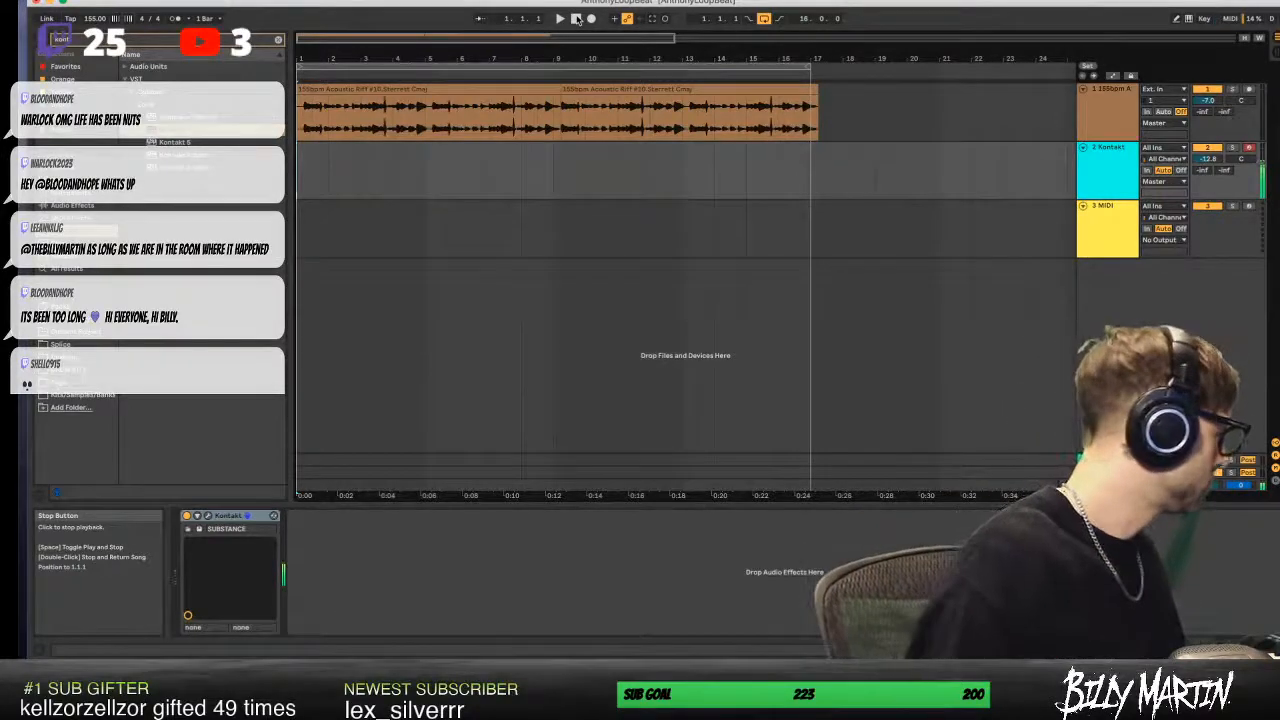
- Play the arrangement to audition the Substance bass against the acoustic riff, and stop playback
{"action": "key", "text": "space"}
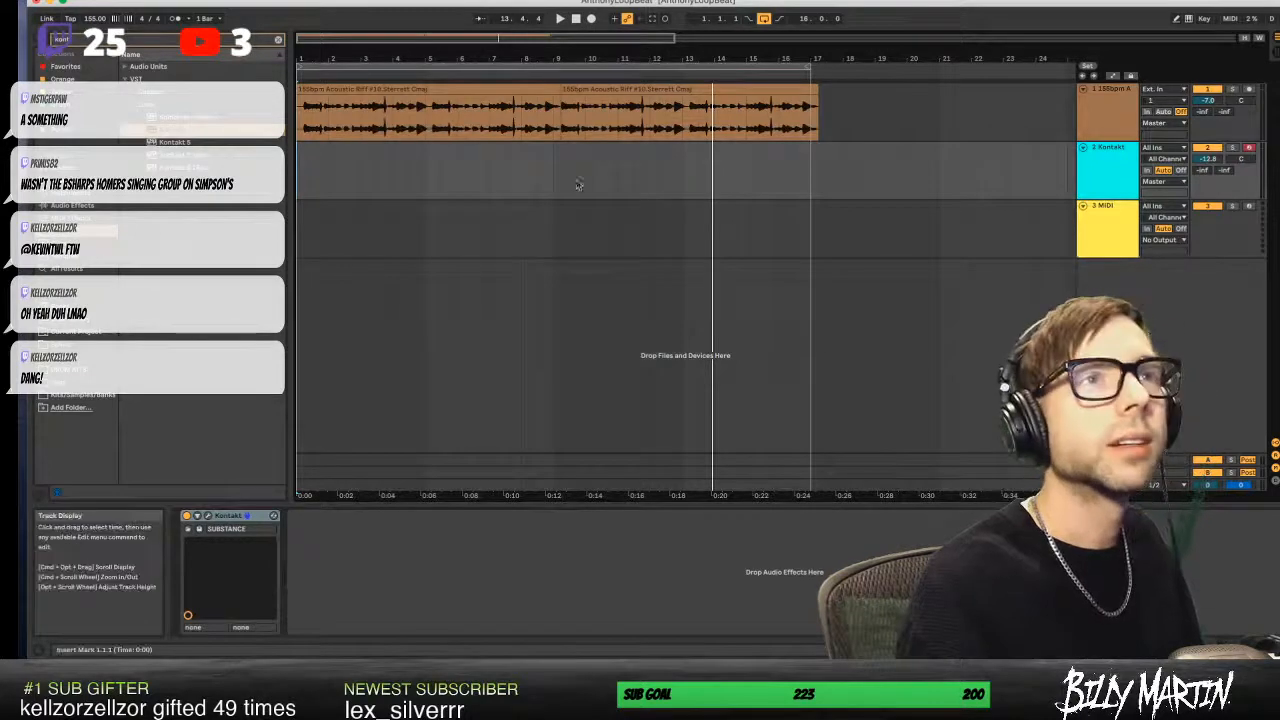
{"action": "left_click", "coordinate": [576, 19]}
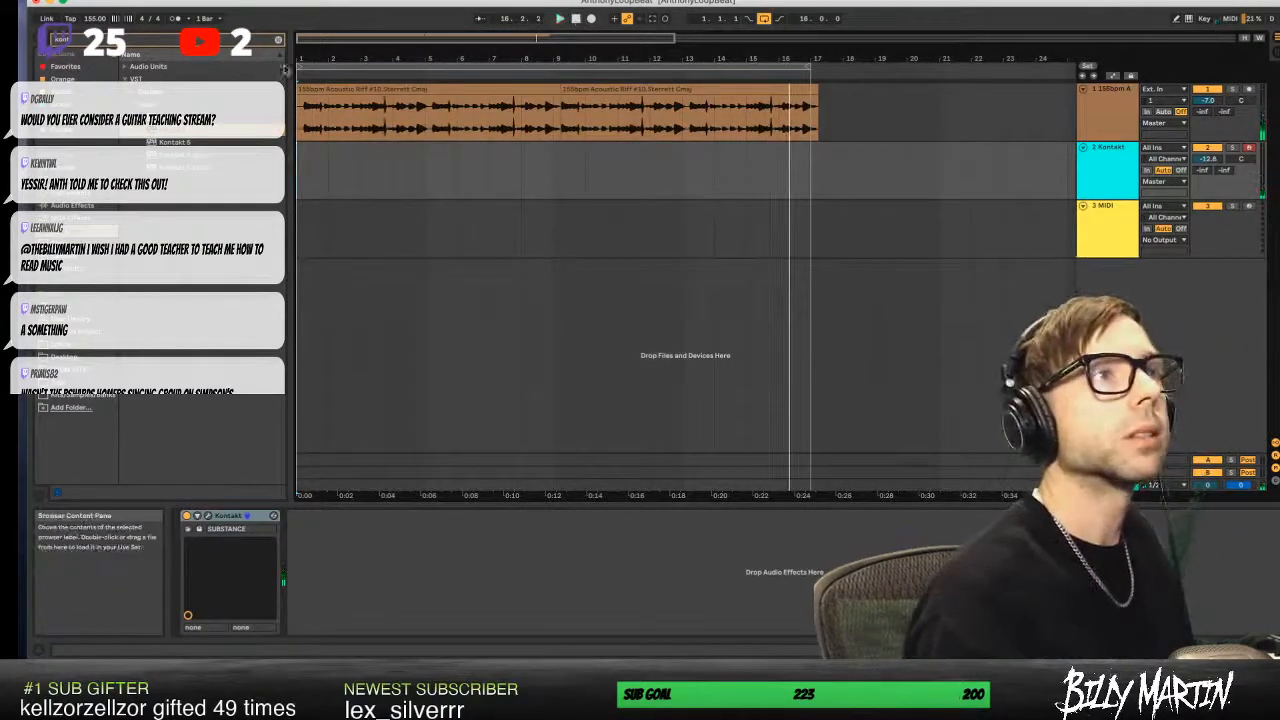
{"action": "key", "text": "space"}
- Place the insert marker at 1.2.1 on the acoustic riff and audition the loop from there
{"action": "left_click_drag", "start_coordinate": [312, 58], "coordinate": [335, 145]}
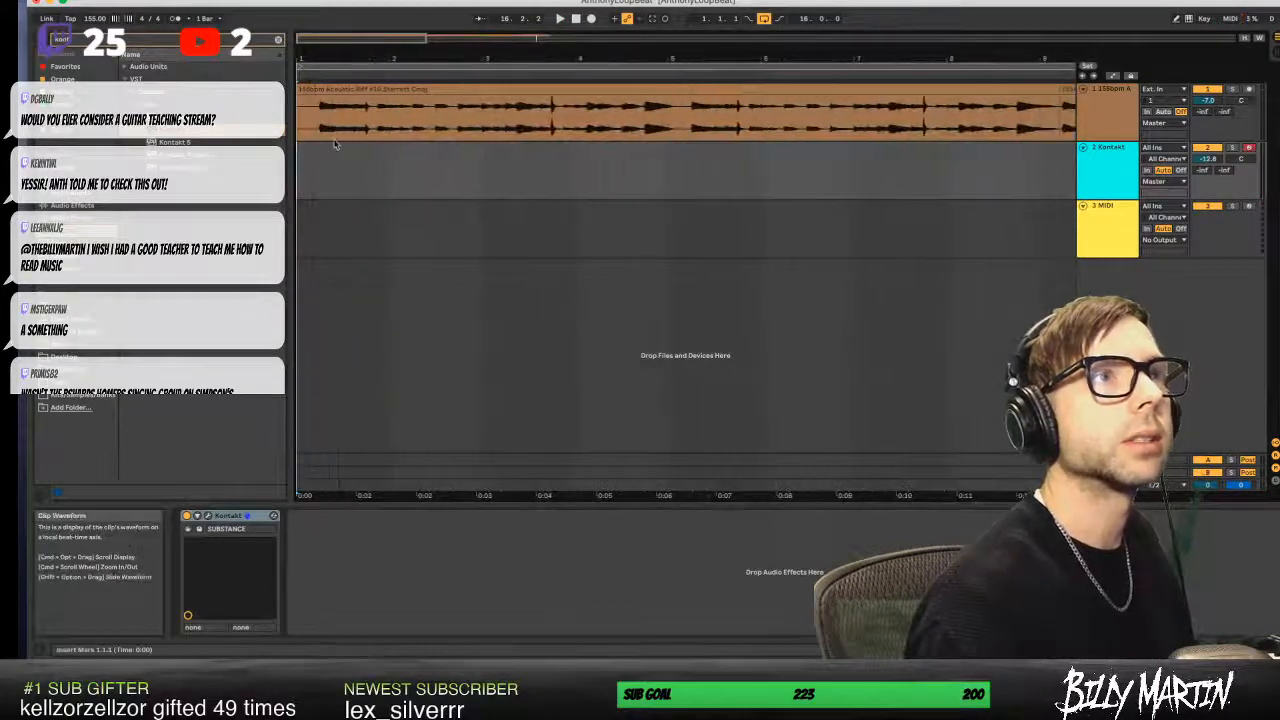
{"action": "left_click", "coordinate": [316, 136]}
{"action": "key", "text": "space"}
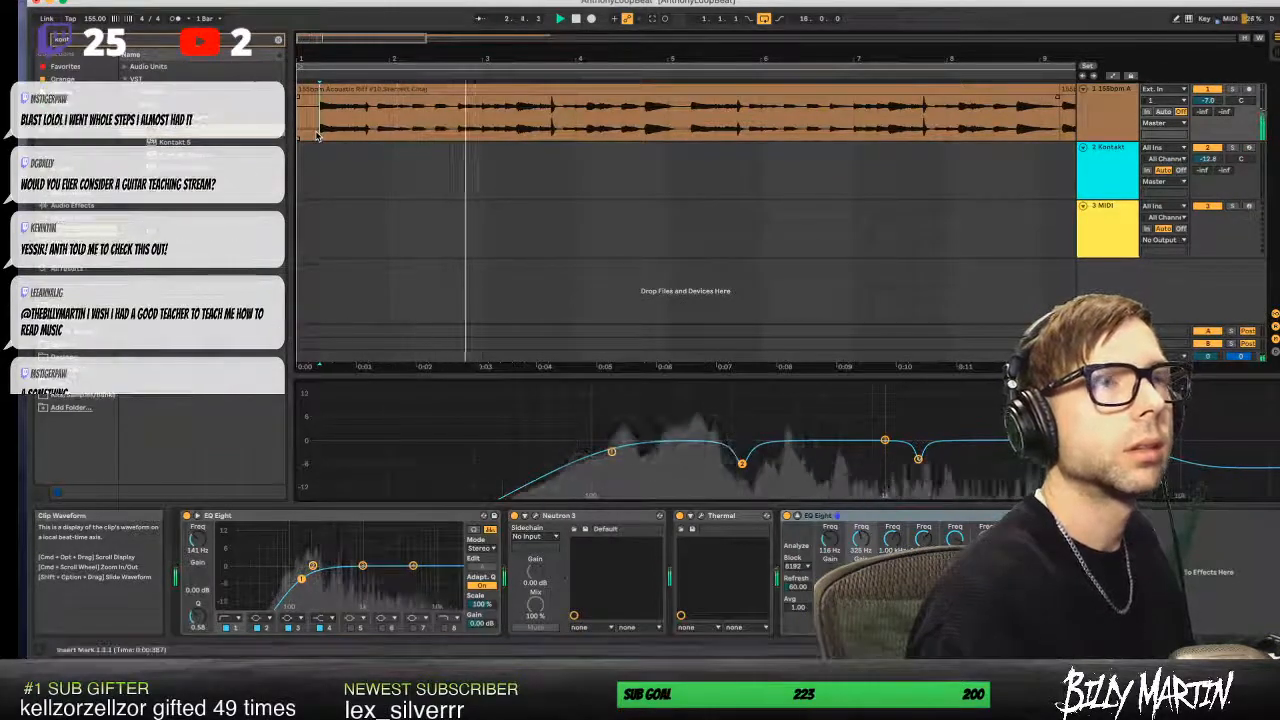
{"action": "key", "text": "space"}
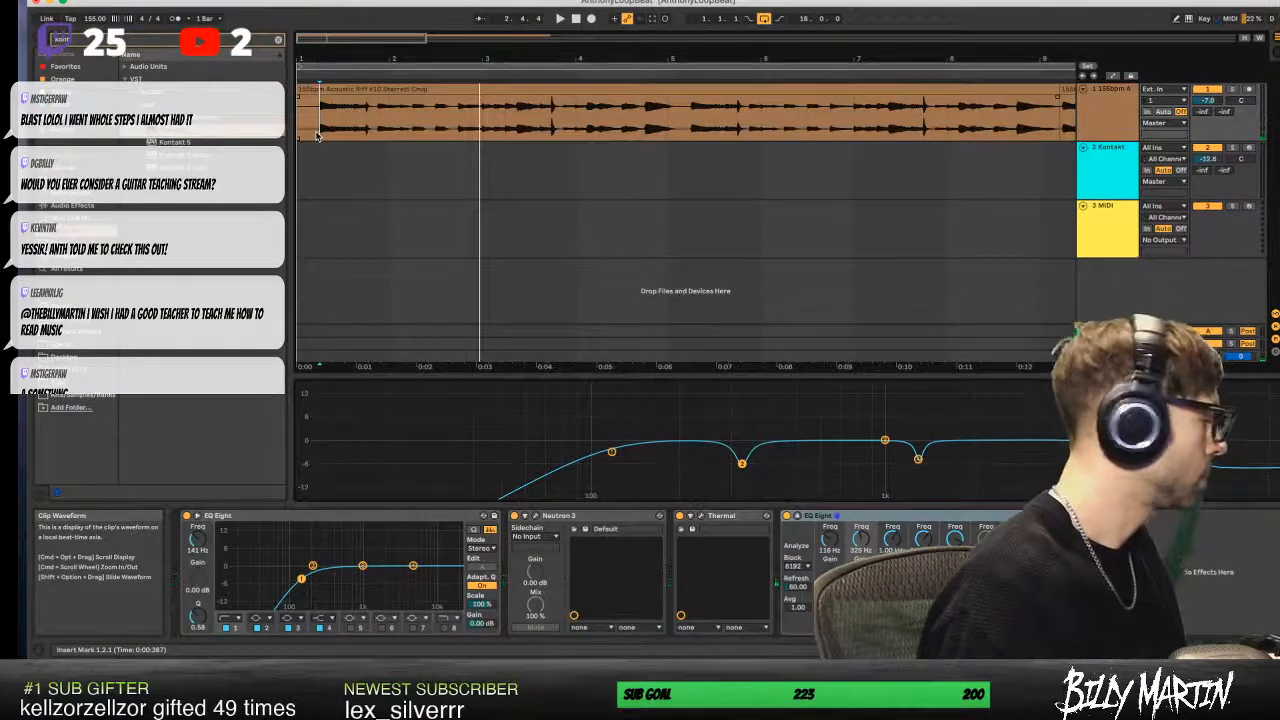
- Clear the browser search and load another Kontakt onto the remaining empty MIDI track
{"action": "left_click", "coordinate": [1113, 229]}
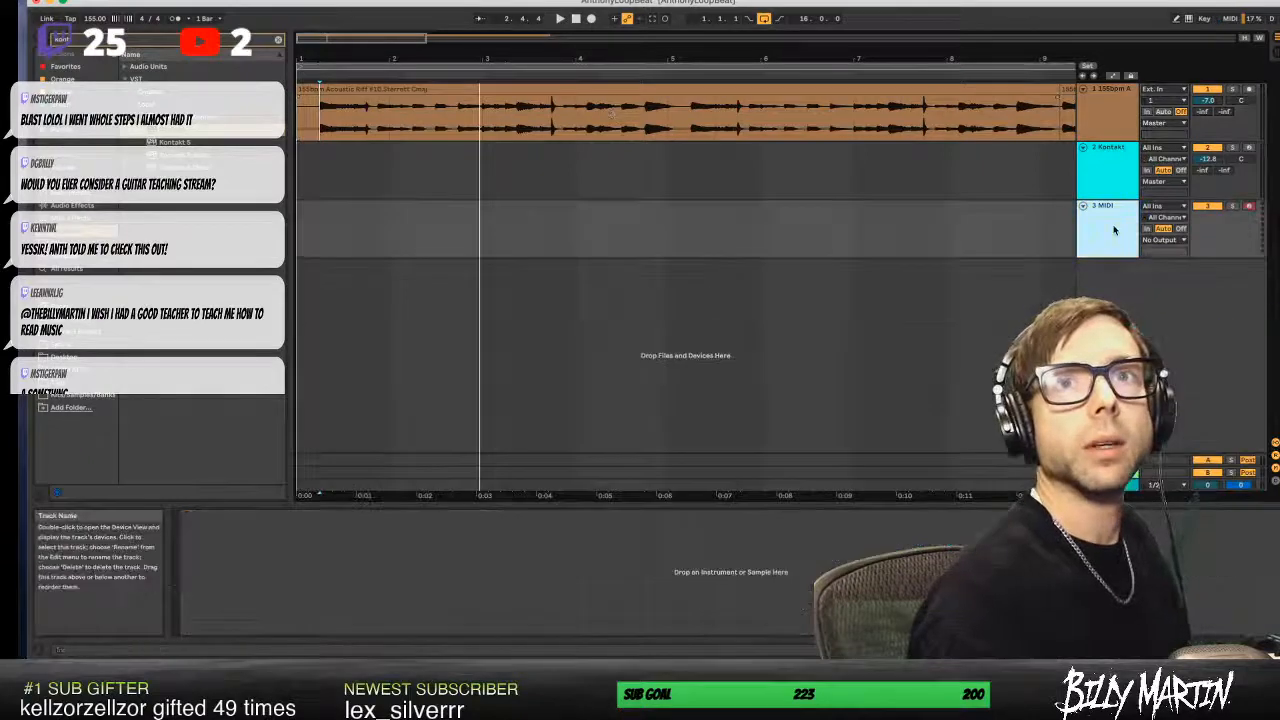
{"action": "left_click", "coordinate": [279, 42]}
{"action": "scroll", "coordinate": [200, 440], "scroll_direction": "down", "scroll_amount": 8}
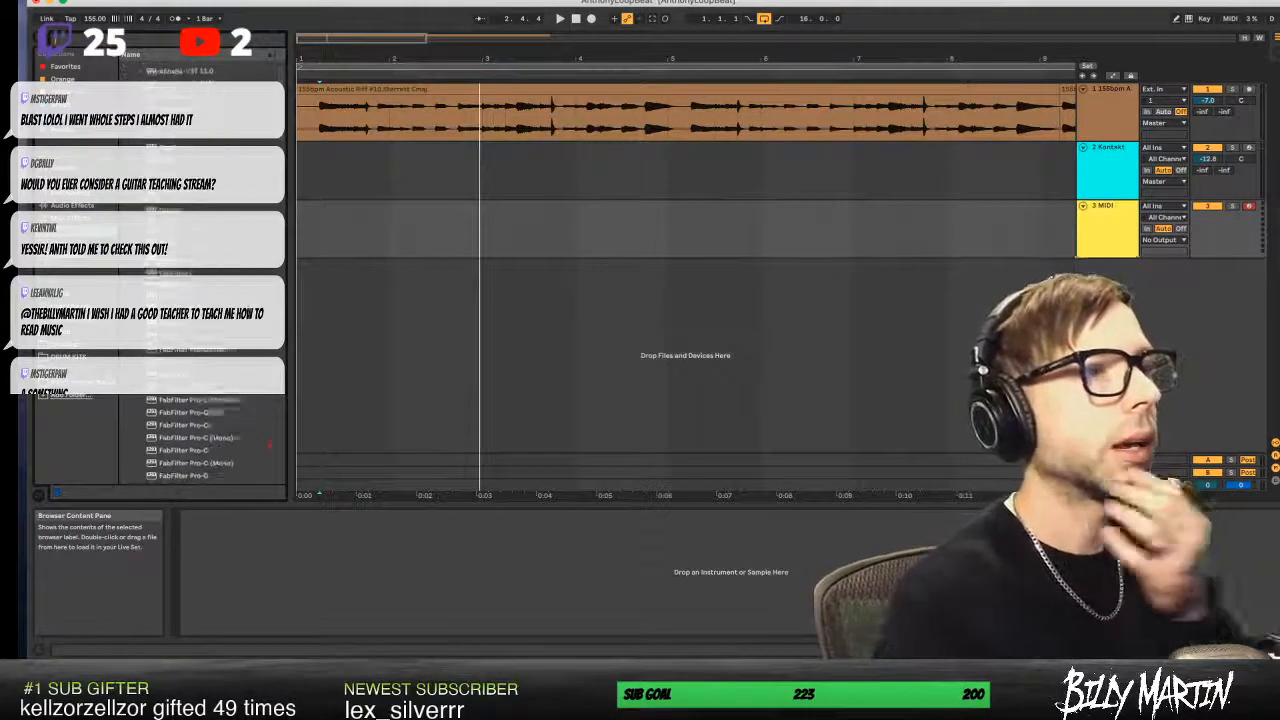
{"action": "scroll", "coordinate": [200, 440], "scroll_direction": "down", "scroll_amount": 10}
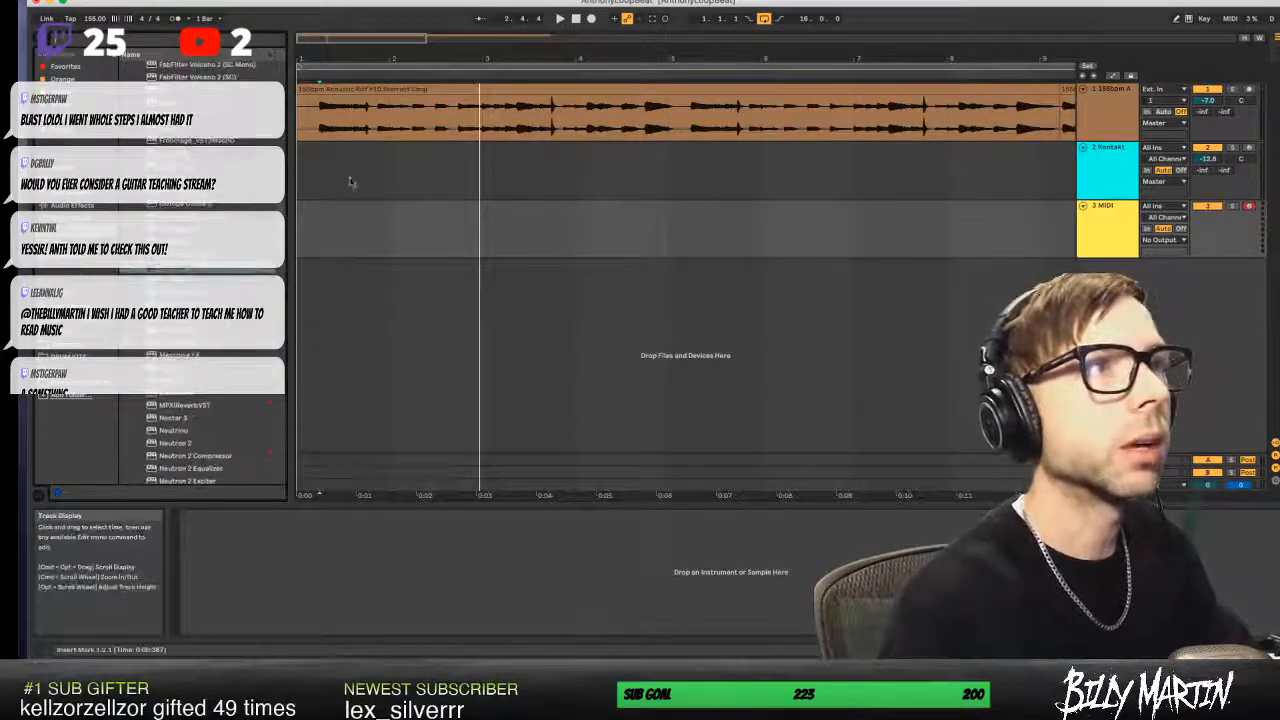
{"action": "left_click", "coordinate": [318, 166]}
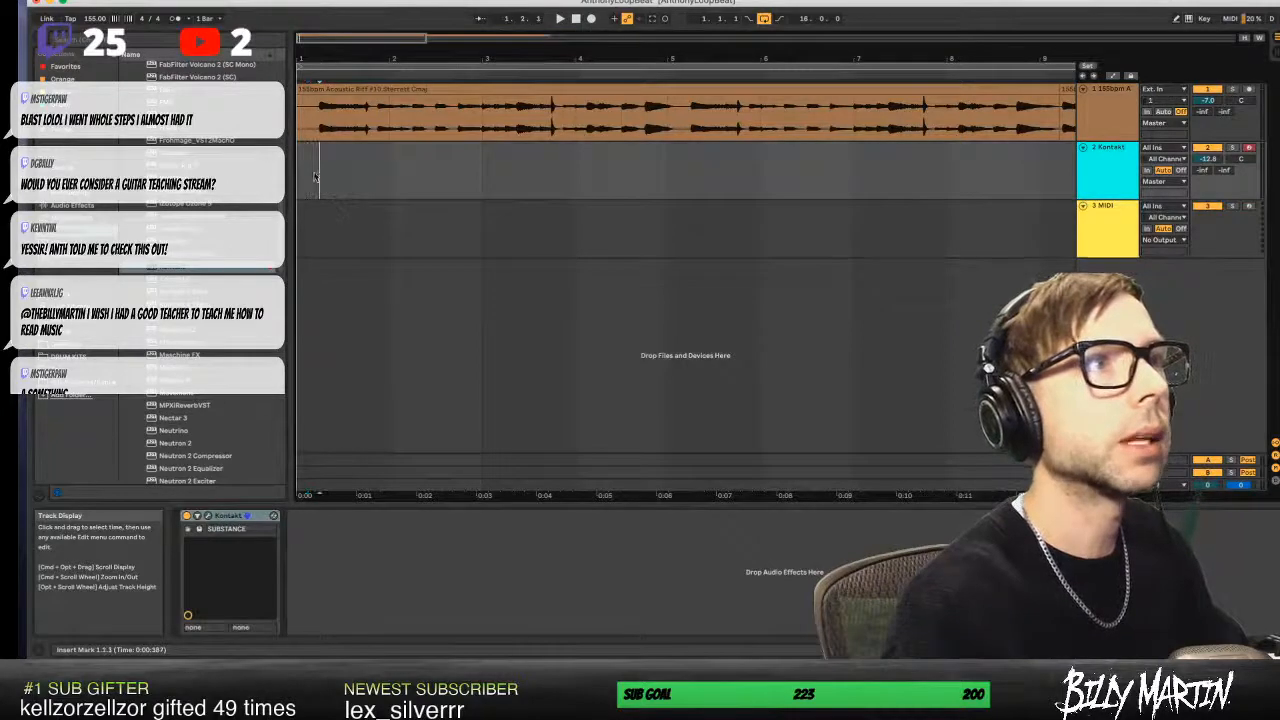
{"action": "scroll", "coordinate": [170, 433], "scroll_direction": "up", "scroll_amount": 10}
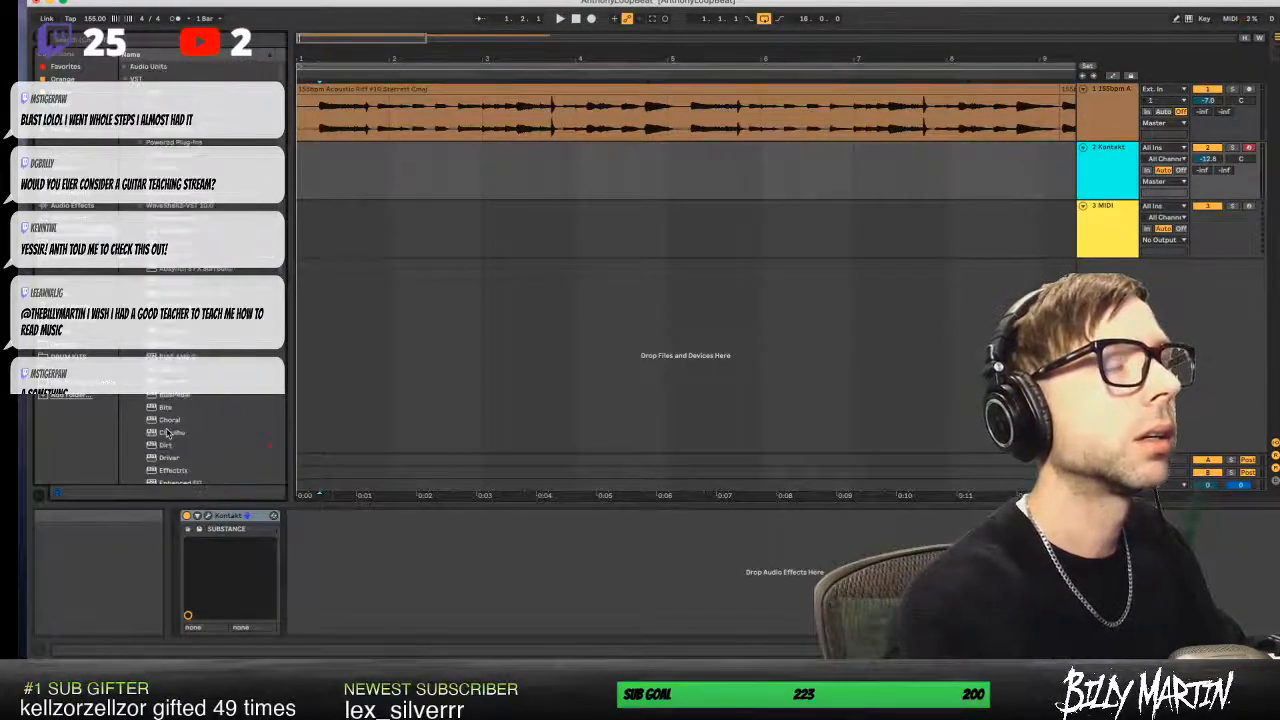
{"action": "scroll", "coordinate": [170, 433], "scroll_direction": "down", "scroll_amount": 10}
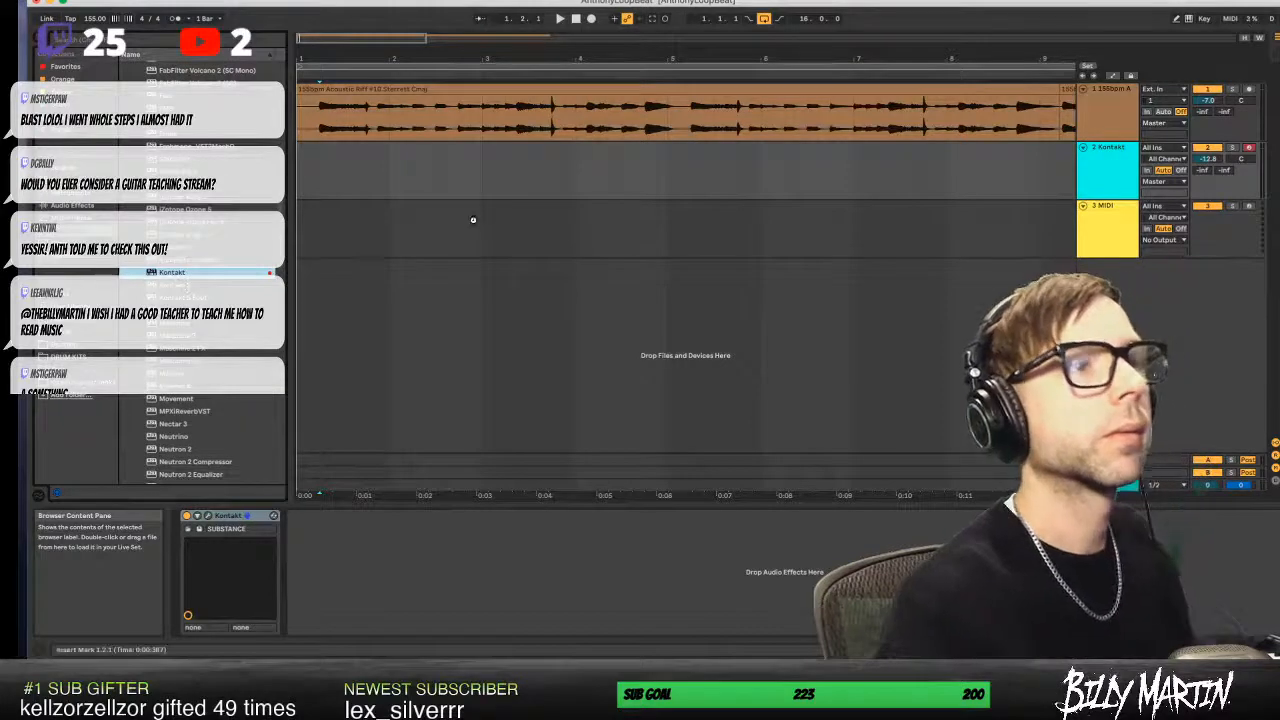
{"action": "left_click_drag", "start_coordinate": [473, 220], "coordinate": [474, 222]}
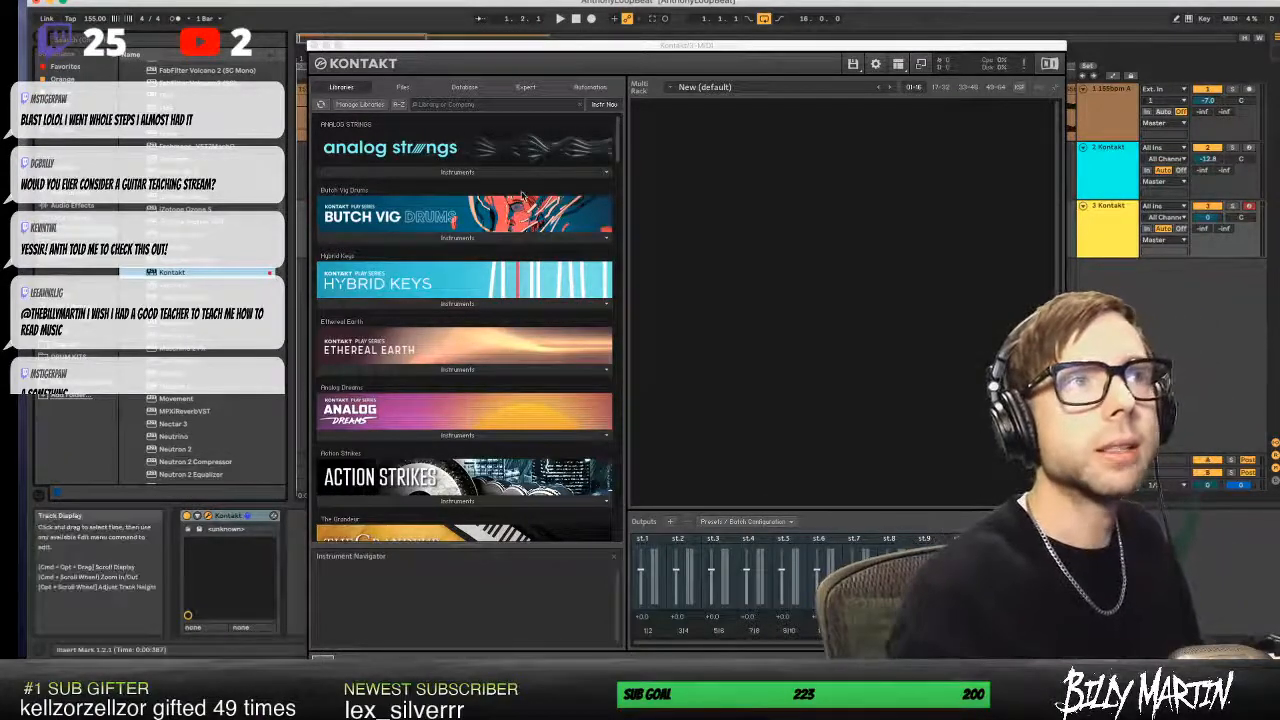
- Load The Gentleman piano instrument into the new Kontakt on the third track and close its plug-in window
{"action": "scroll", "coordinate": [530, 280], "scroll_direction": "down", "scroll_amount": 3}
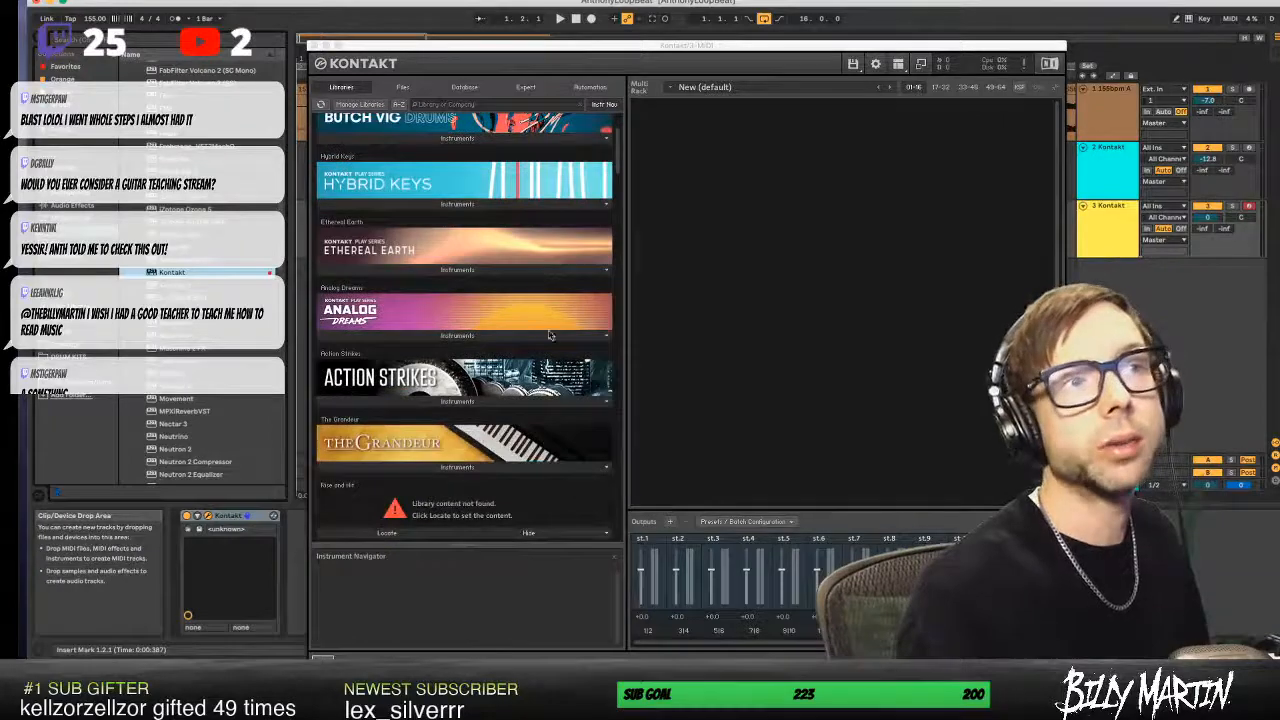
{"action": "scroll", "coordinate": [538, 385], "scroll_direction": "down", "scroll_amount": 1}
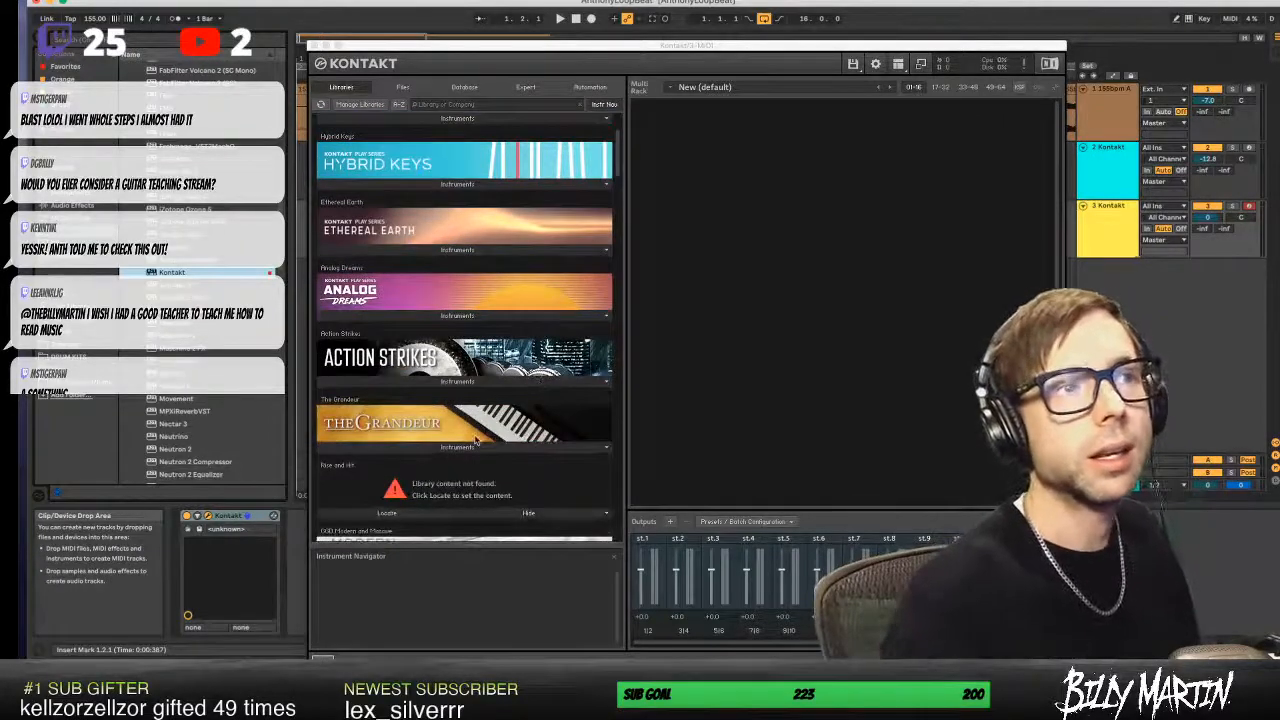
{"action": "scroll", "coordinate": [476, 440], "scroll_direction": "down", "scroll_amount": 9}
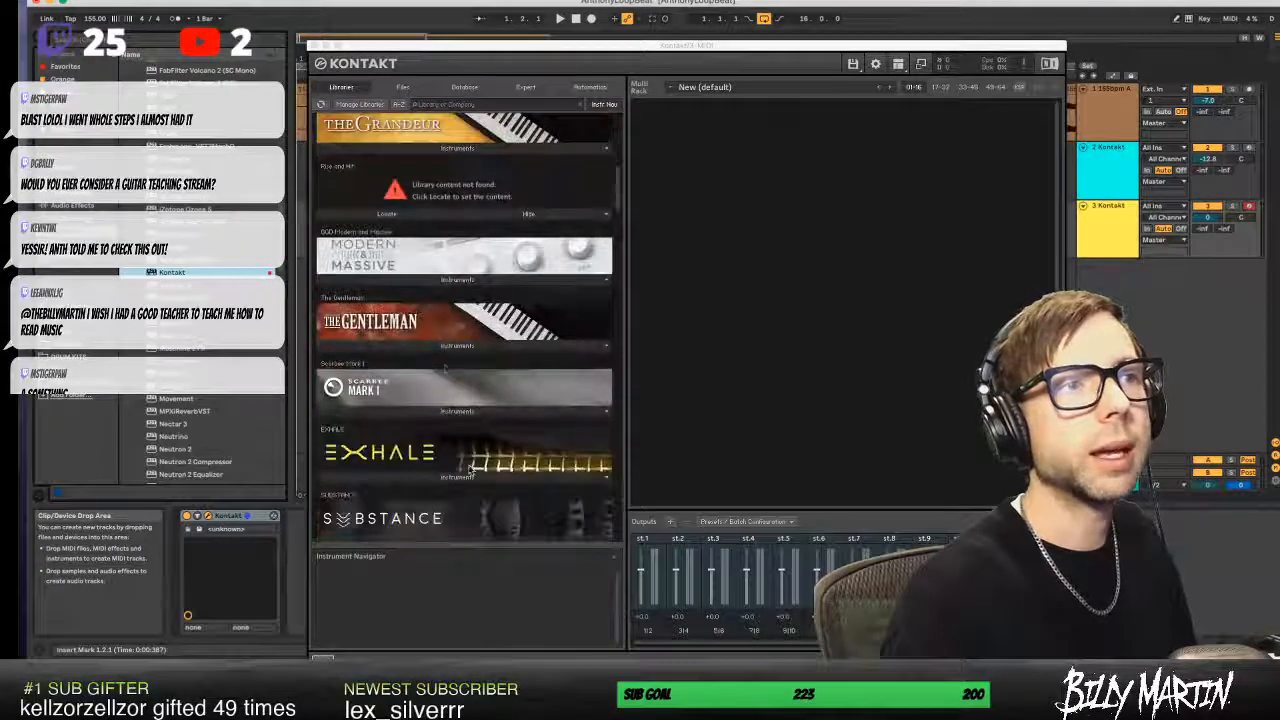
{"action": "left_click", "coordinate": [432, 354]}
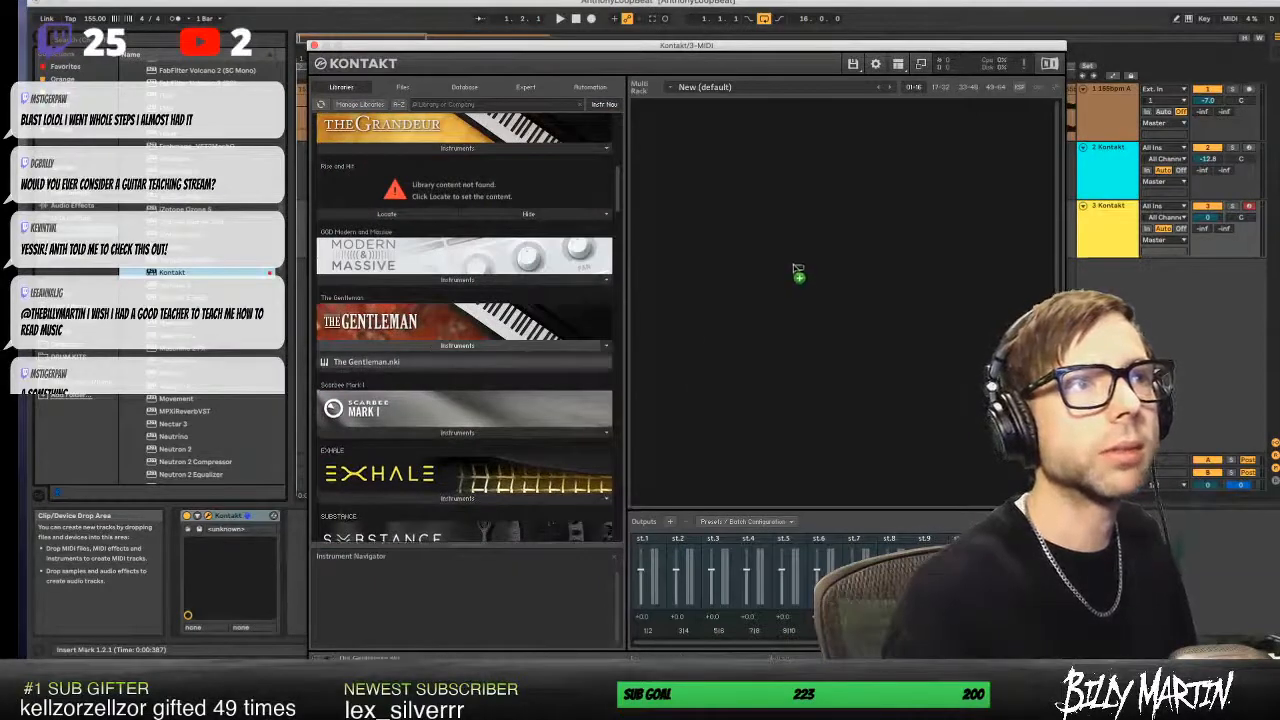
{"action": "left_click_drag", "start_coordinate": [797, 272], "coordinate": [797, 272]}
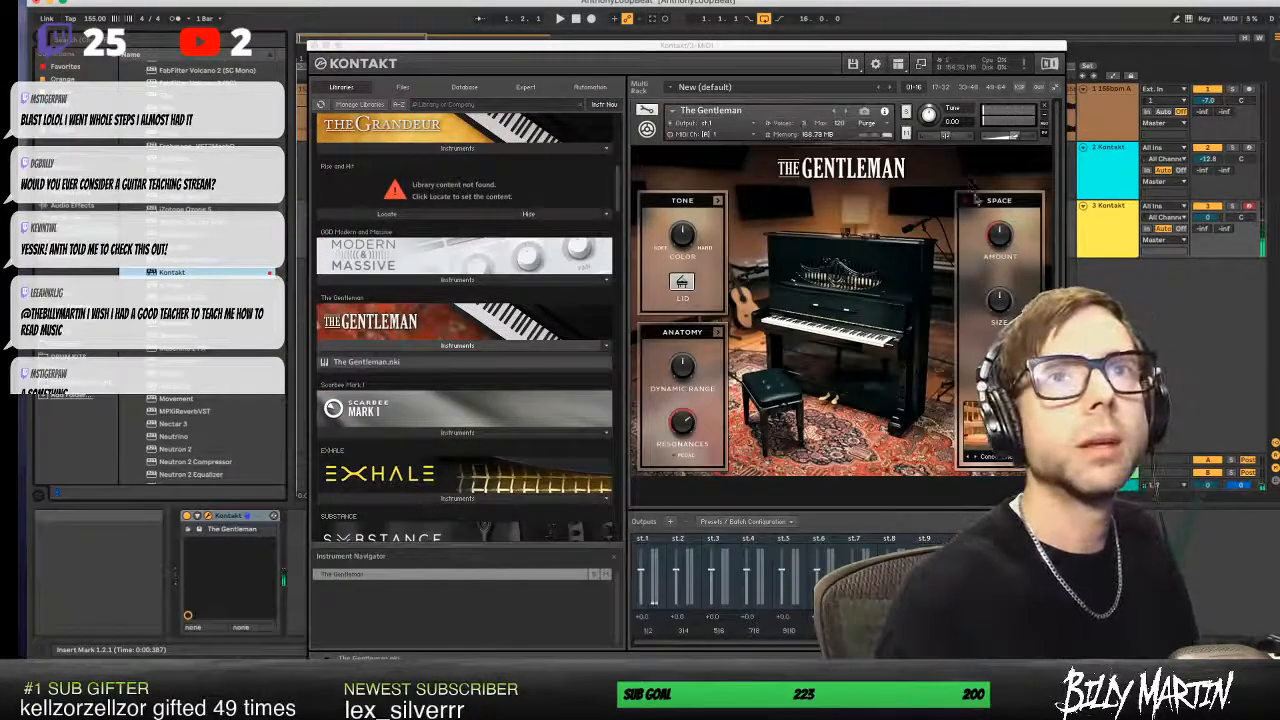
{"action": "left_click", "coordinate": [310, 46]}
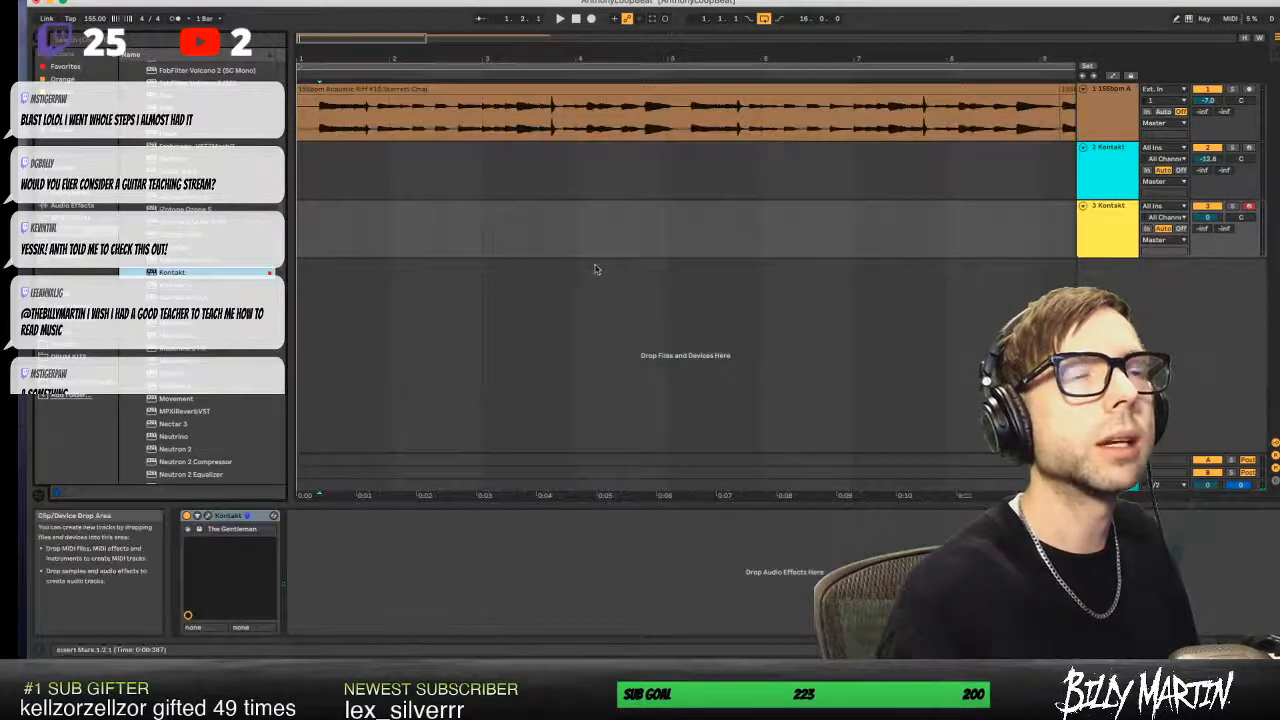
- Show the whole riff in the arrangement and play it several times to try piano parts over it
{"action": "left_click_drag", "start_coordinate": [544, 42], "coordinate": [544, 42]}
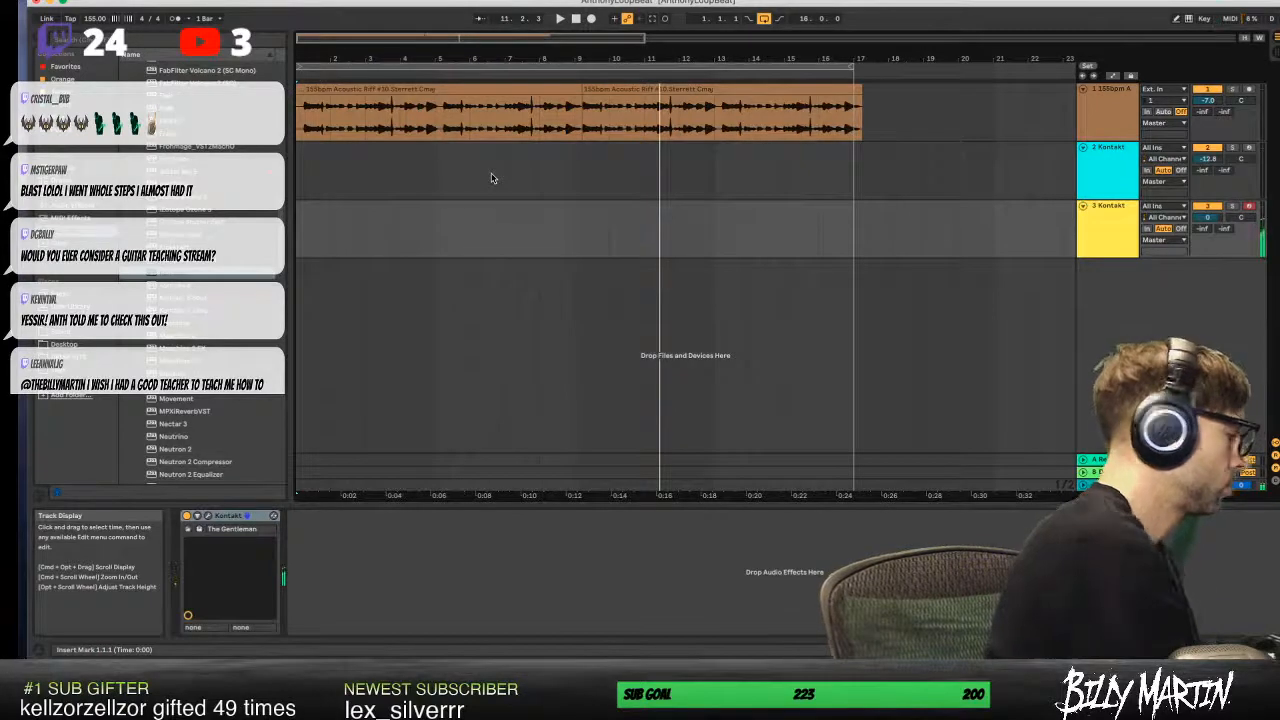
{"action": "key", "text": "space"}
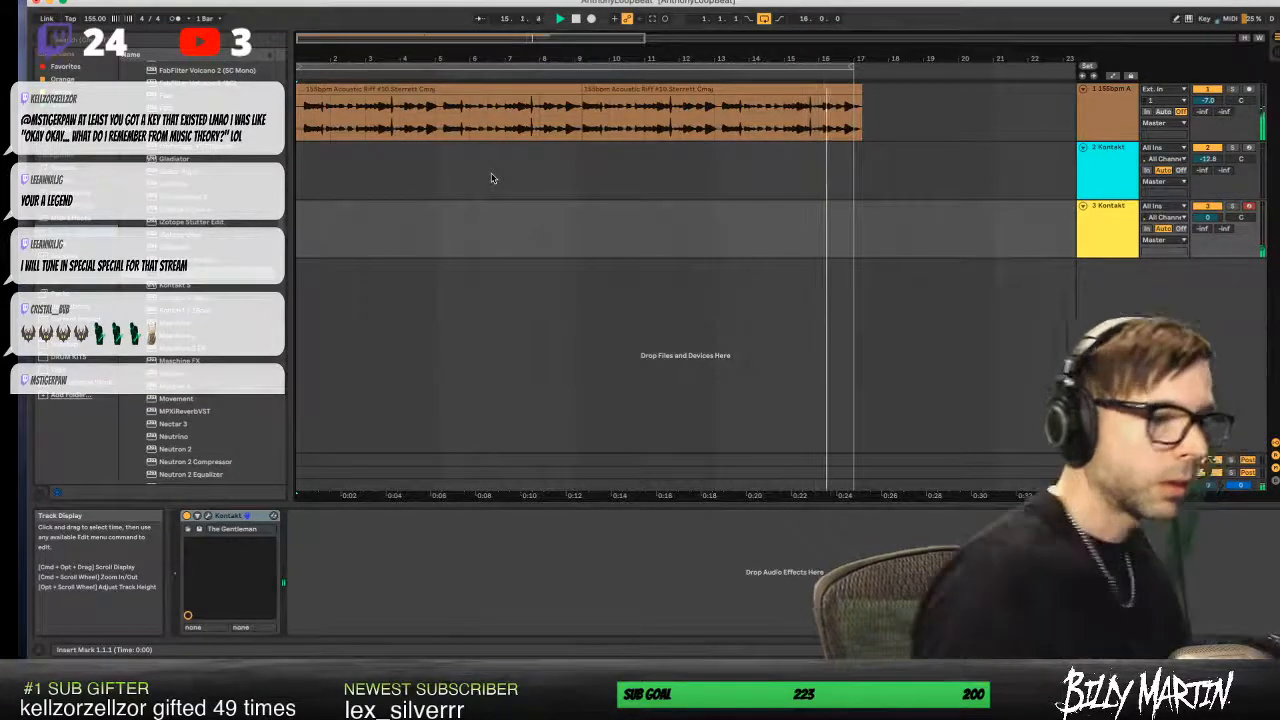
{"action": "key", "text": "space"}
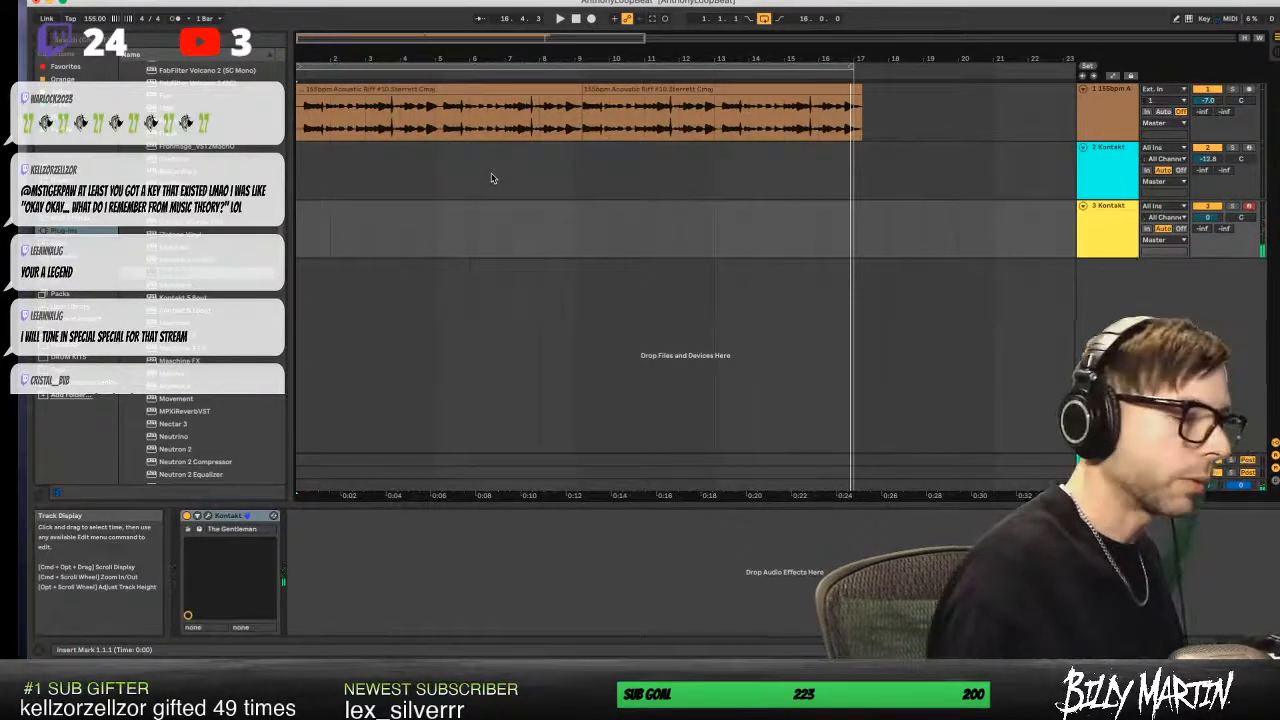
{"action": "key", "text": "space"}
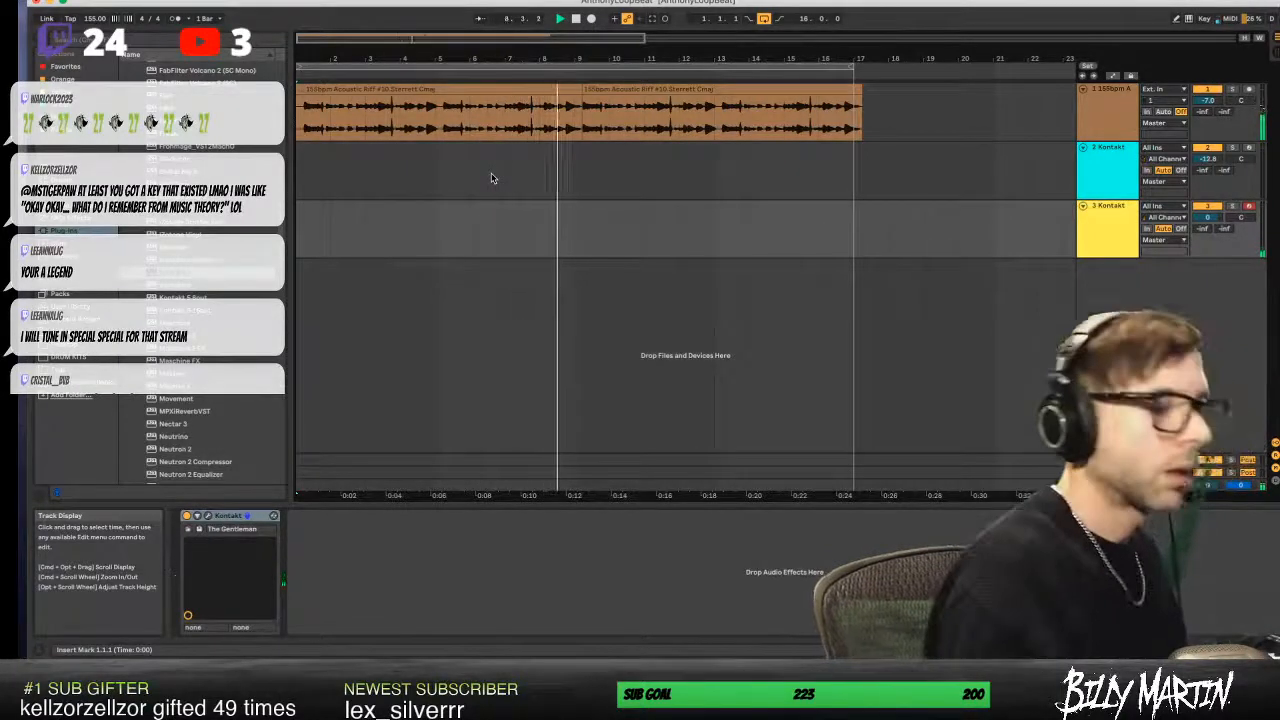
{"action": "key", "text": "space"}
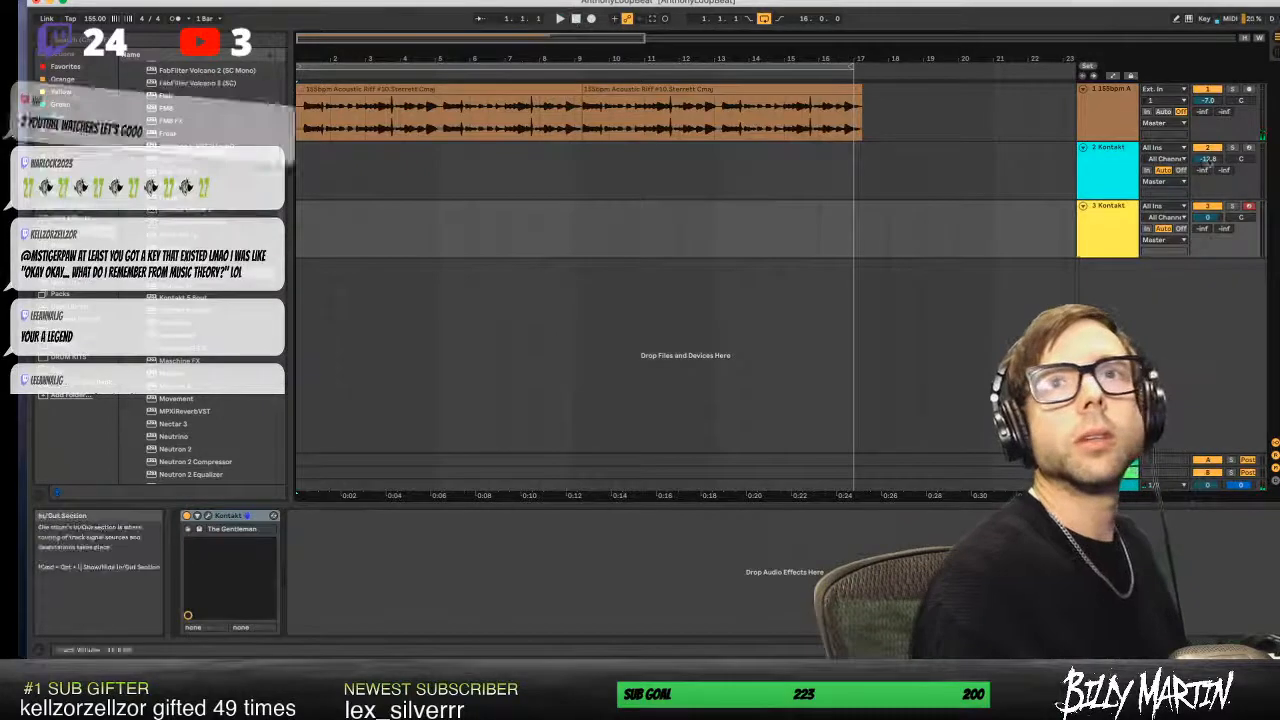
- Arm the Substance bass track for recording and play the arrangement to rehearse the bass part
{"action": "left_click", "coordinate": [1249, 148]}
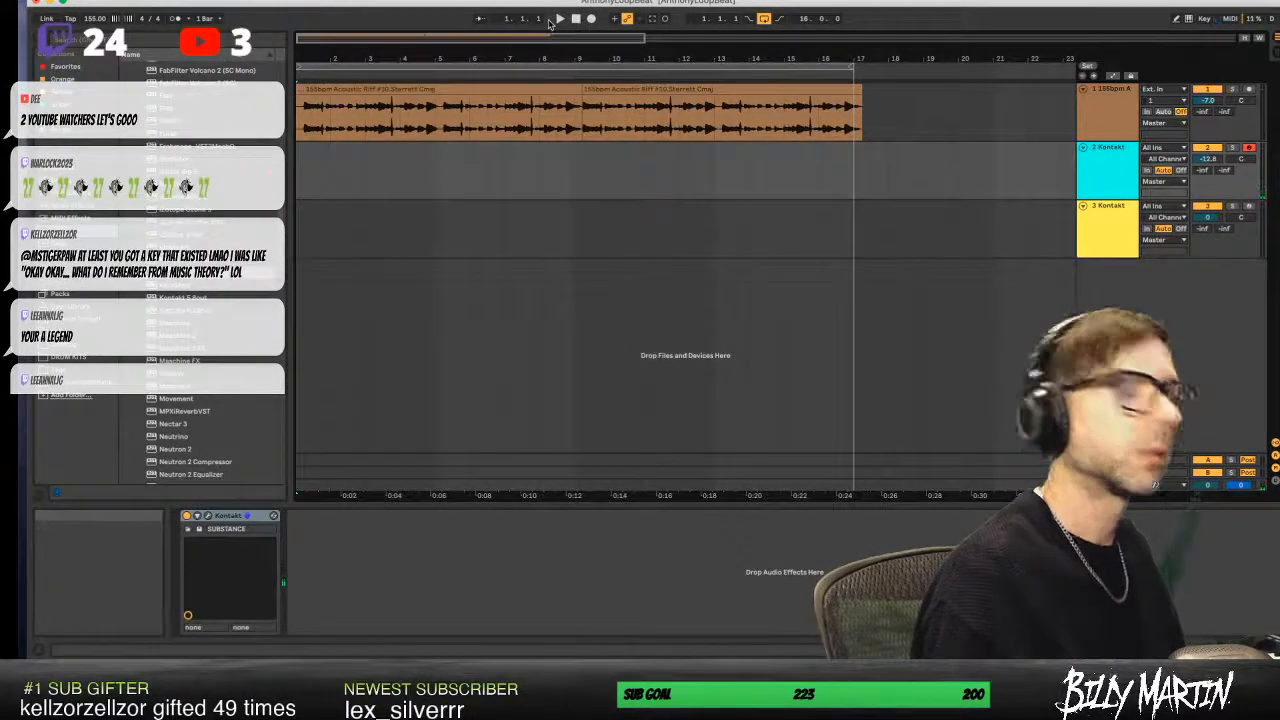
{"action": "key", "text": "space"}
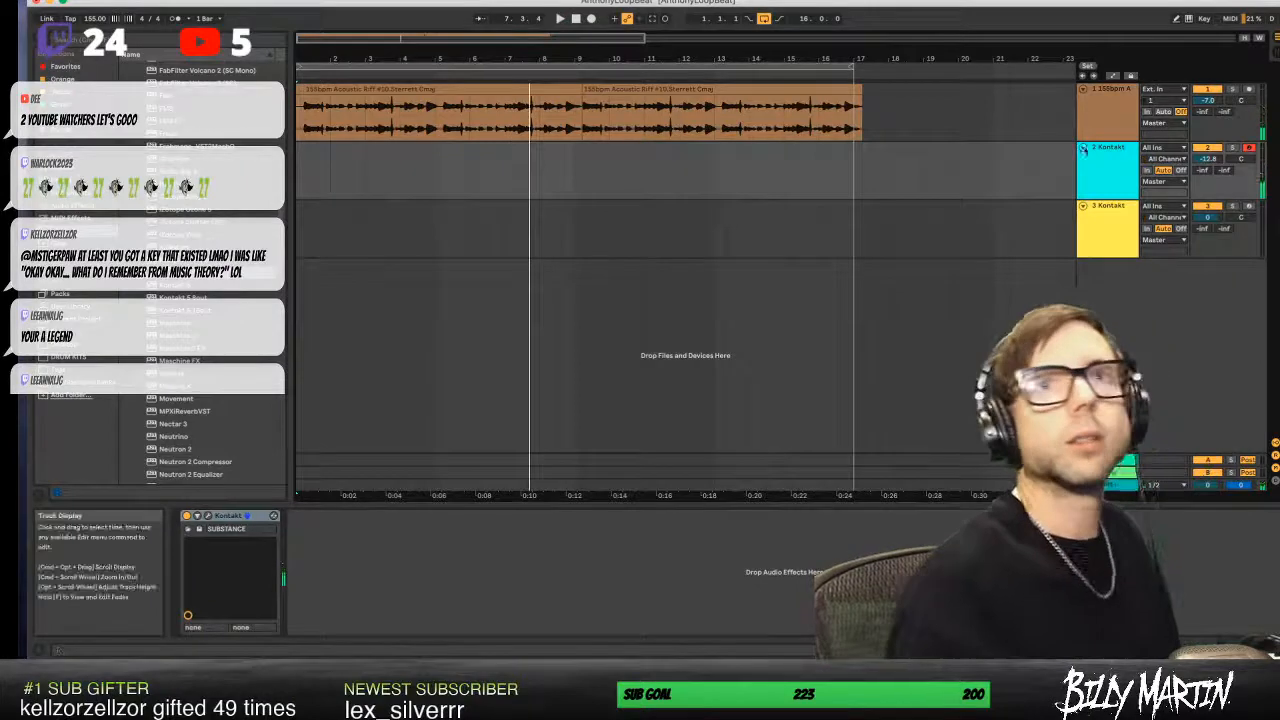
- Inspect the fx and main pages of the Substance Puck Pulse preset, return playback to the start, and close the plug-in window
{"action": "left_click", "coordinate": [490, 588]}
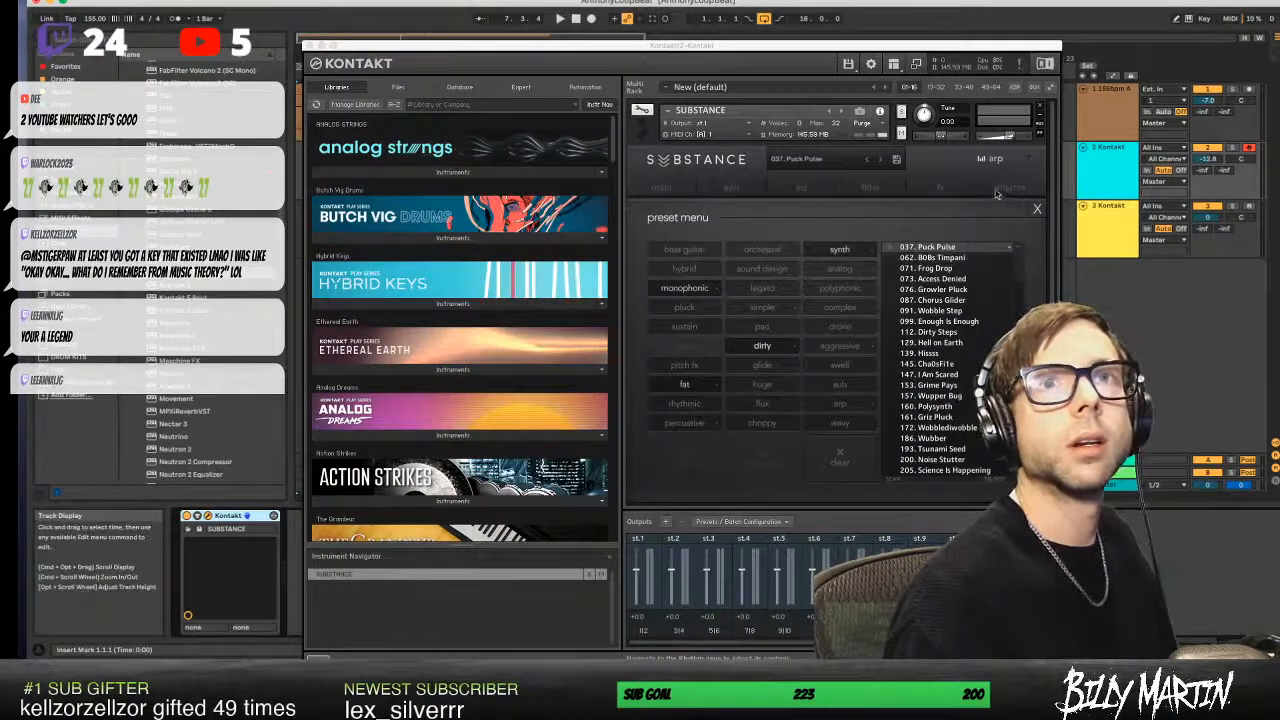
{"action": "left_click", "coordinate": [930, 189]}
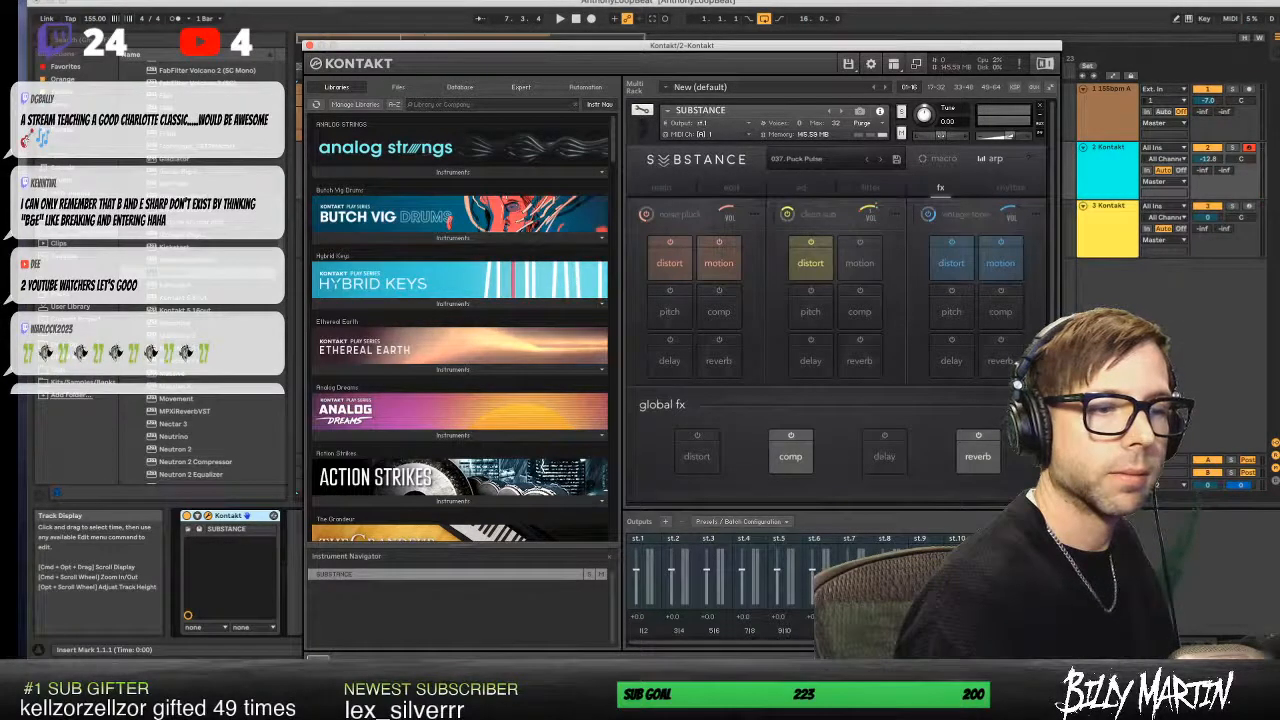
{"action": "key", "text": "super+Tab"}
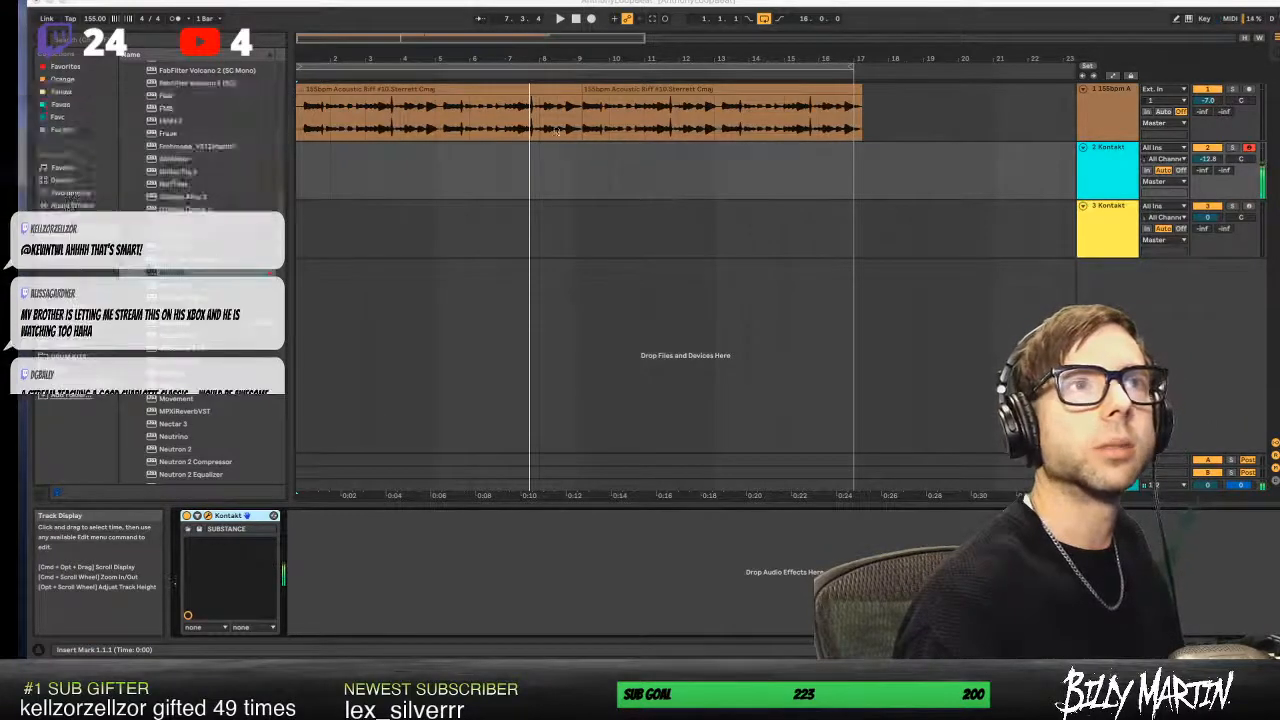
{"action": "left_click", "coordinate": [576, 19]}
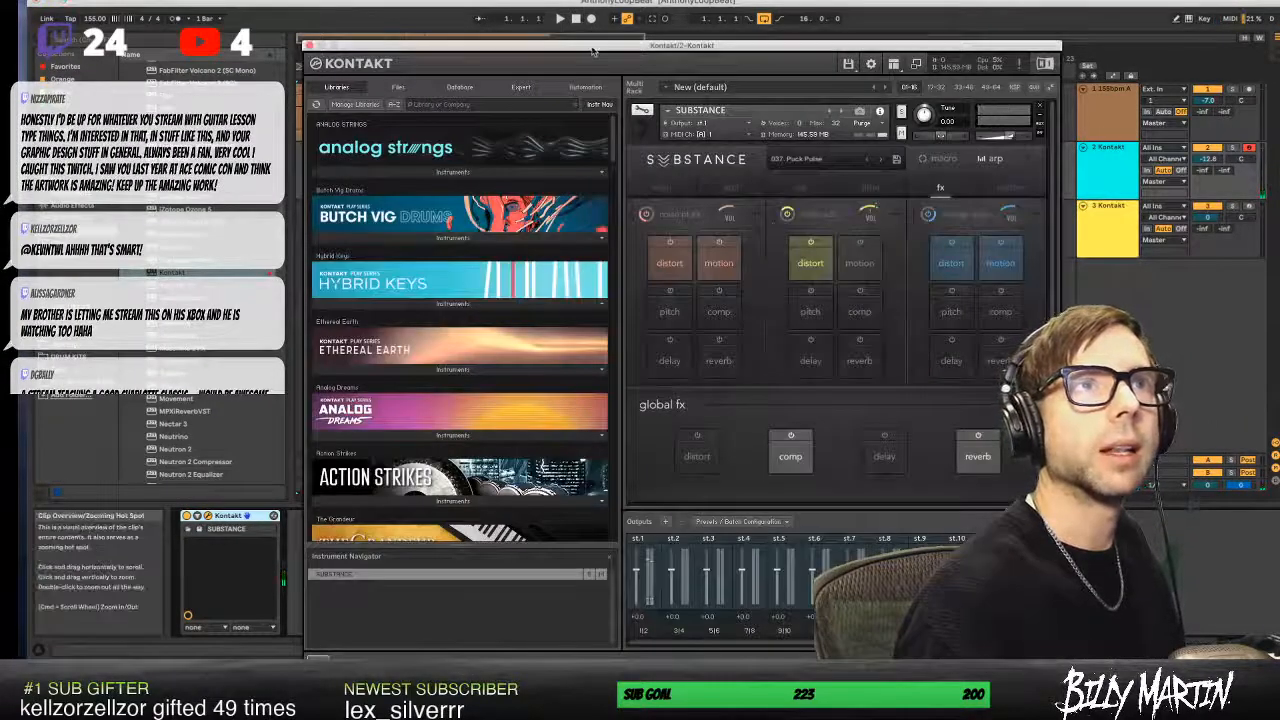
{"action": "left_click_drag", "start_coordinate": [605, 37], "coordinate": [599, 52]}
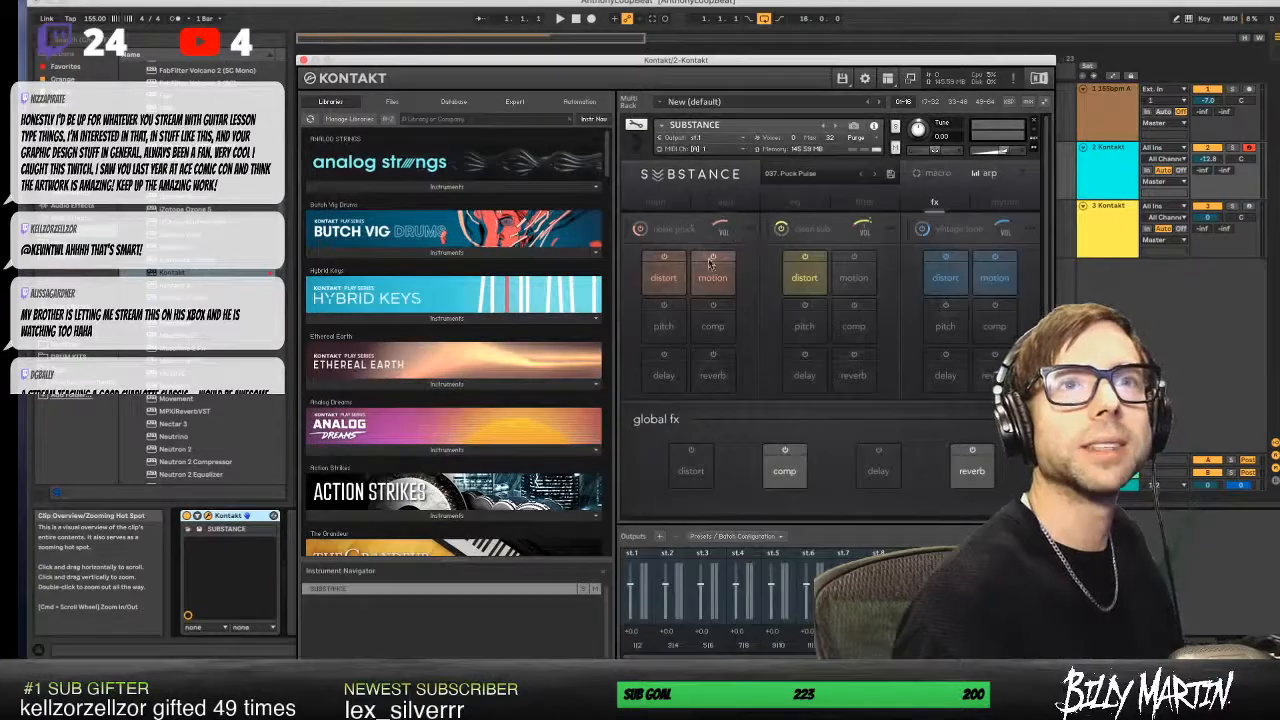
{"action": "left_click", "coordinate": [656, 203]}
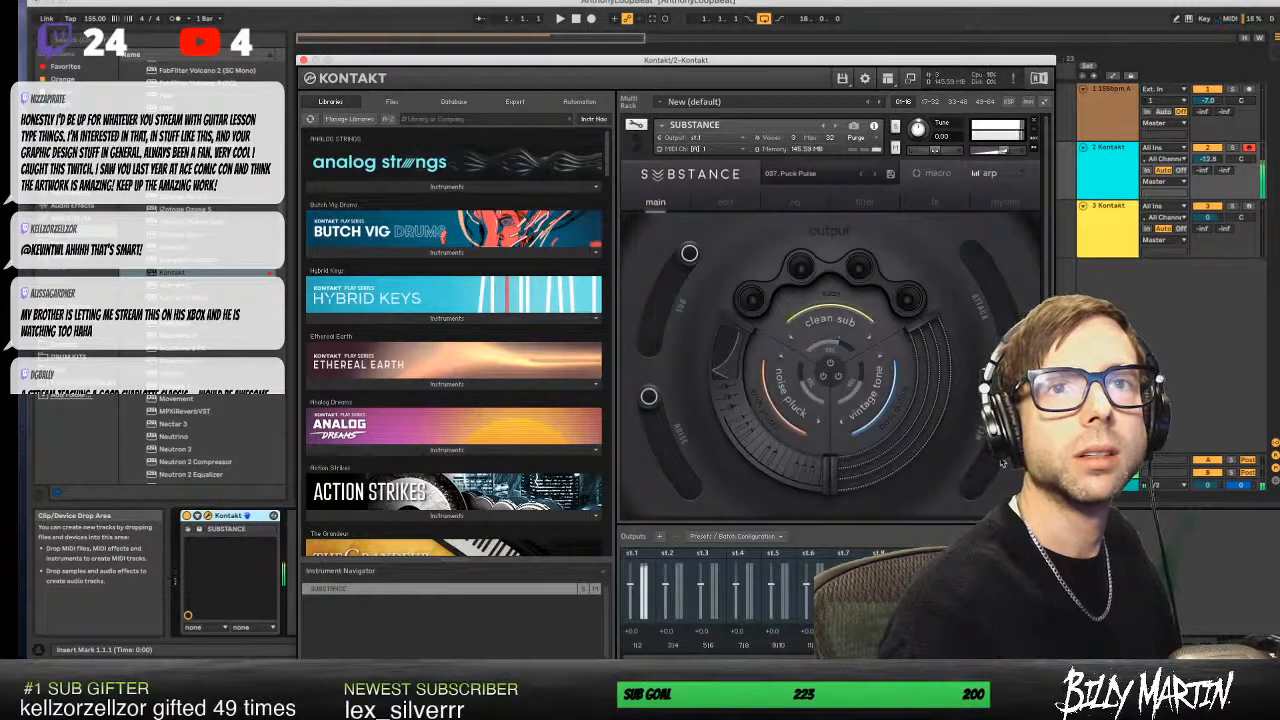
{"action": "left_click", "coordinate": [304, 61]}
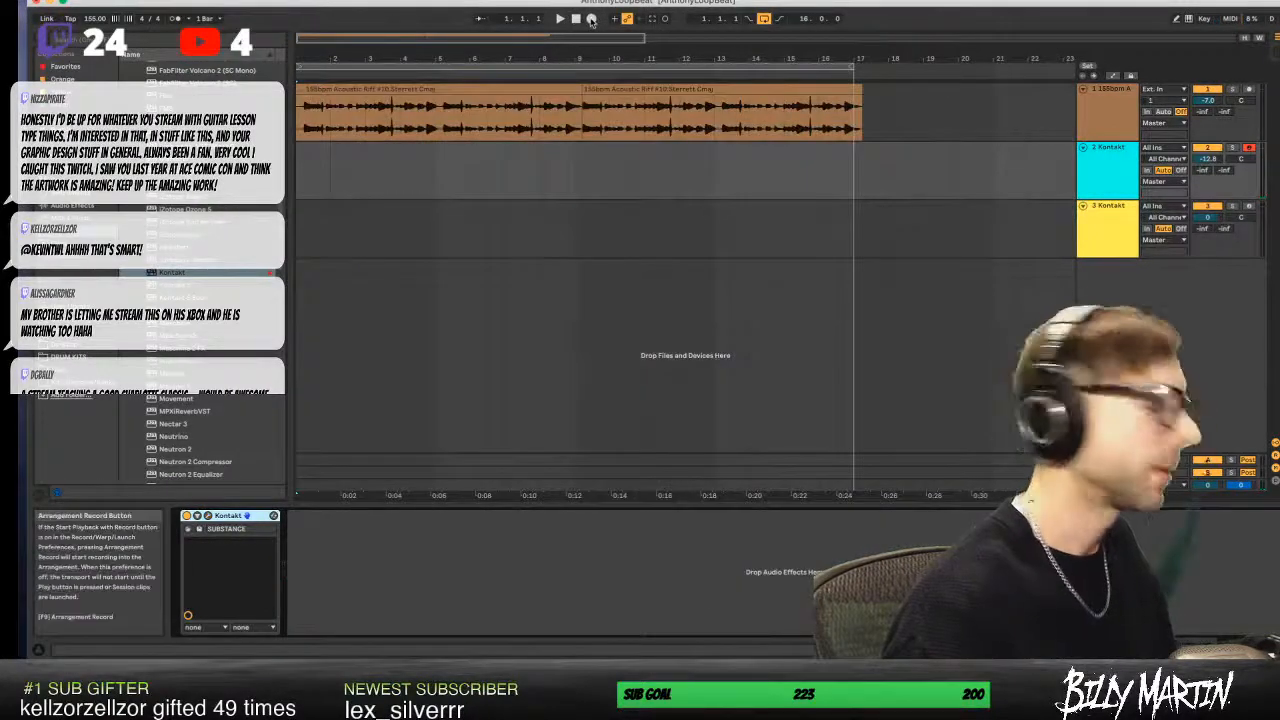
- Record a bass MIDI clip about eight bars long on the Substance track from the start of the arrangement
{"action": "left_click", "coordinate": [591, 20]}
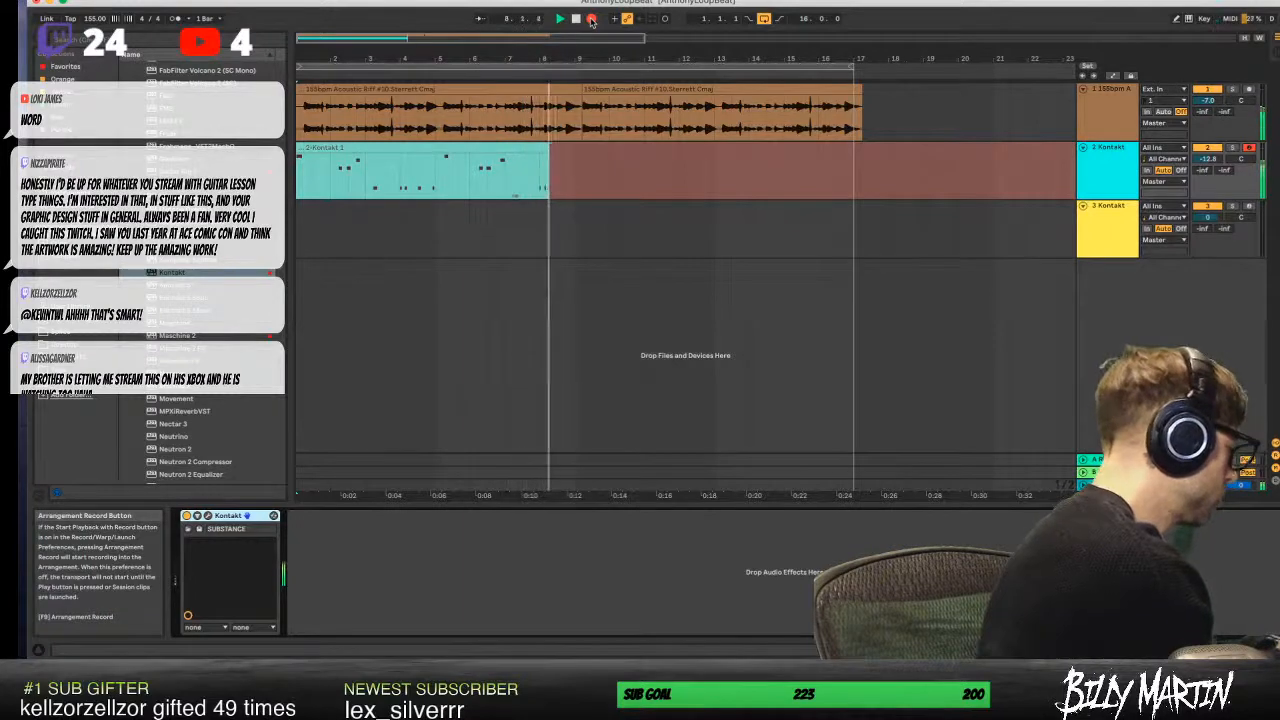
{"action": "key", "text": "space"}
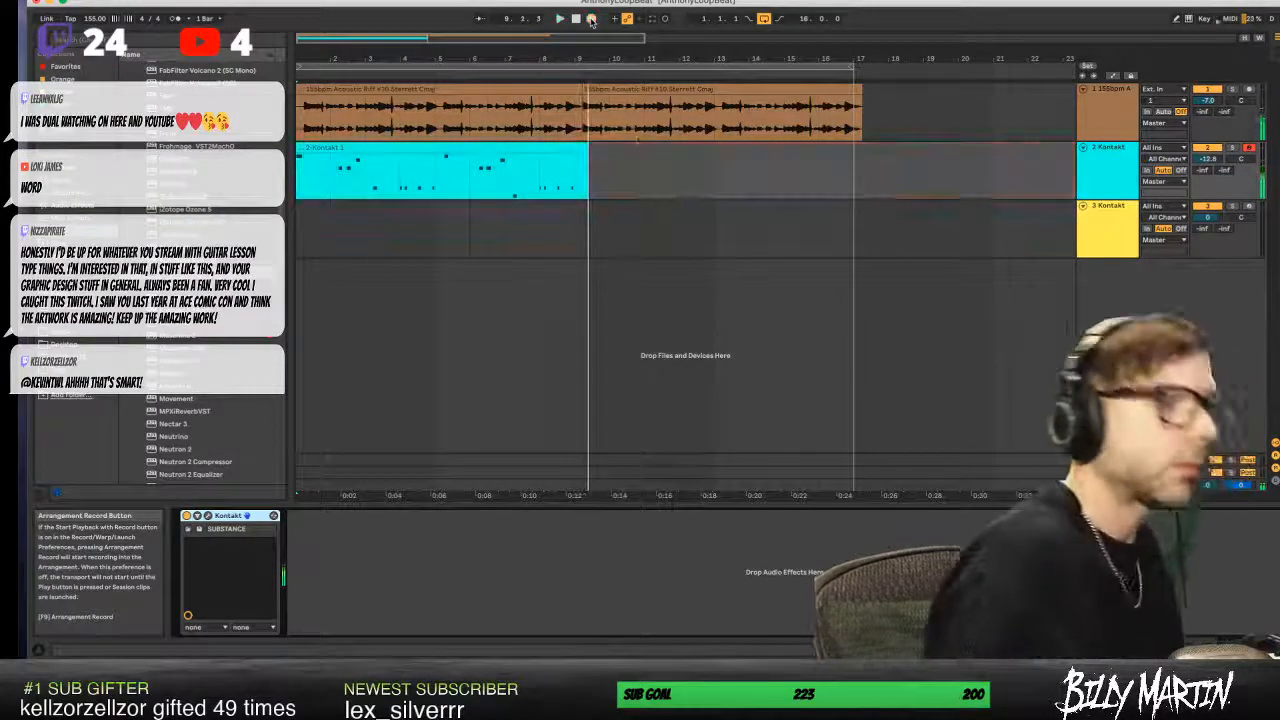
- Open the recorded bass clip's notes and audition its opening note from 1.1.3 against the riff
{"action": "double_click", "coordinate": [496, 152]}
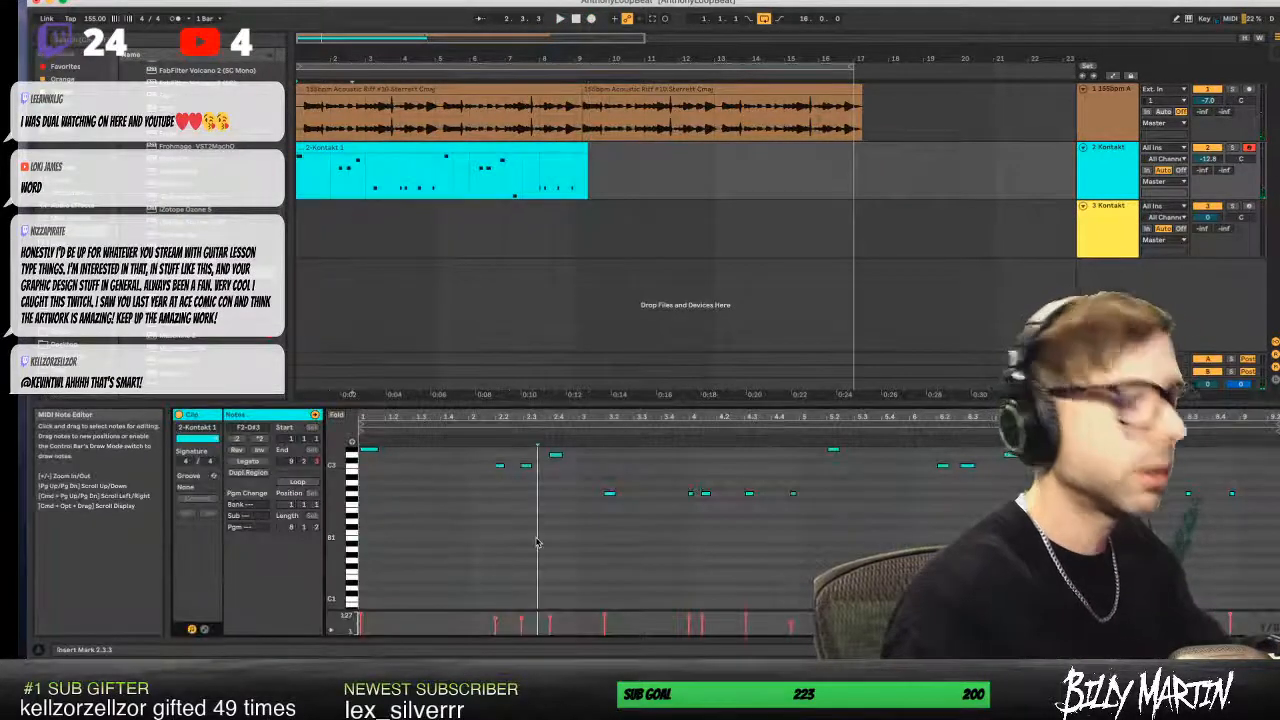
{"action": "left_click", "coordinate": [535, 542]}
{"action": "key", "text": "space"}
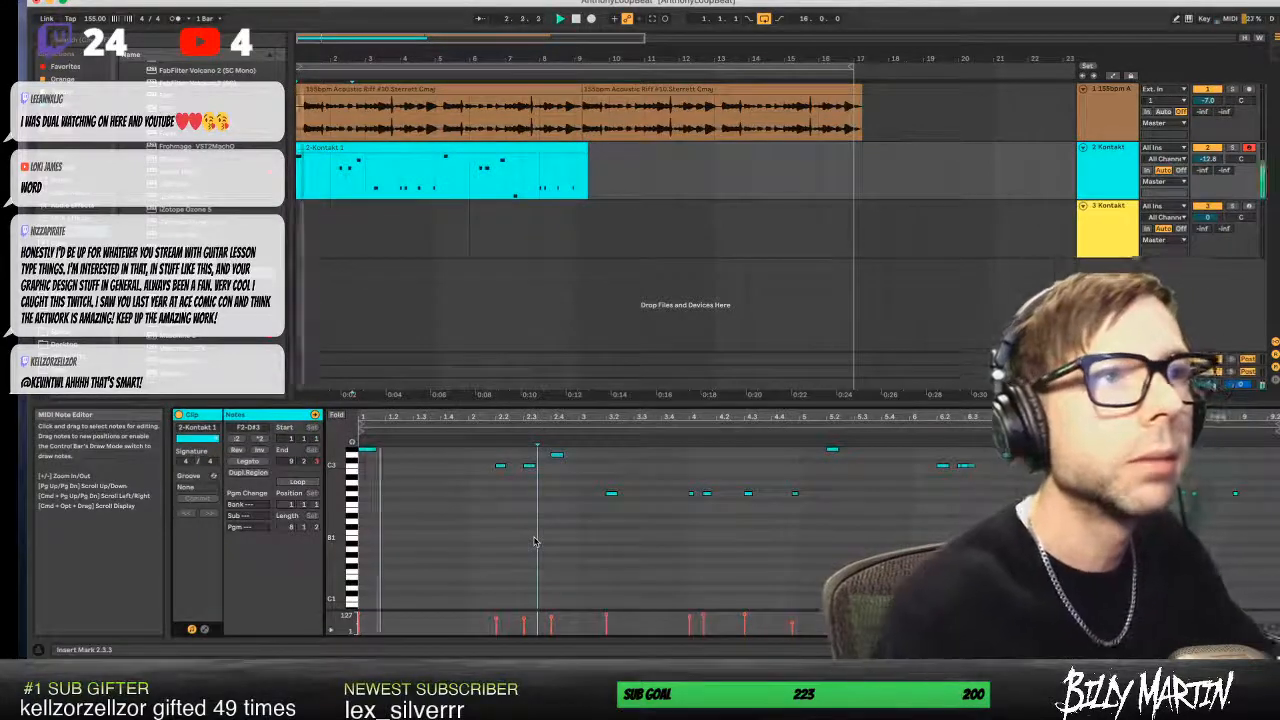
{"action": "key", "text": "space"}
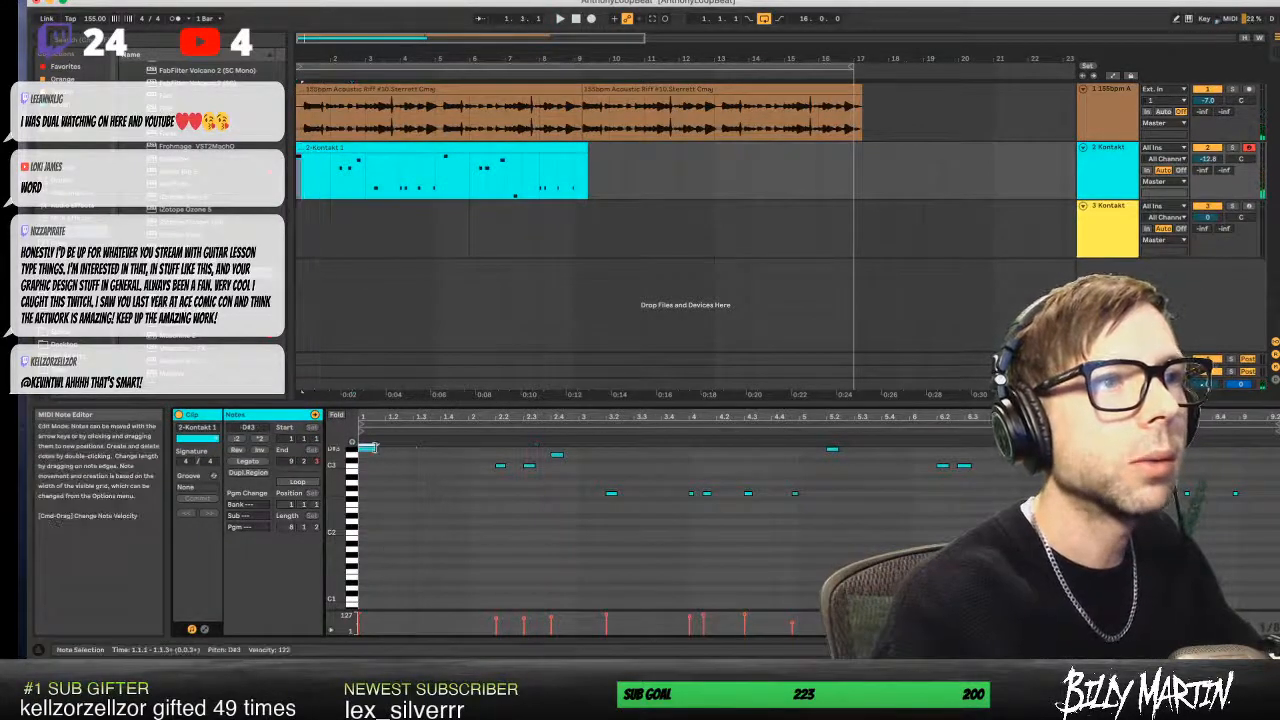
{"action": "left_click", "coordinate": [368, 448]}
{"action": "left_click", "coordinate": [378, 540]}
{"action": "key", "text": "space"}
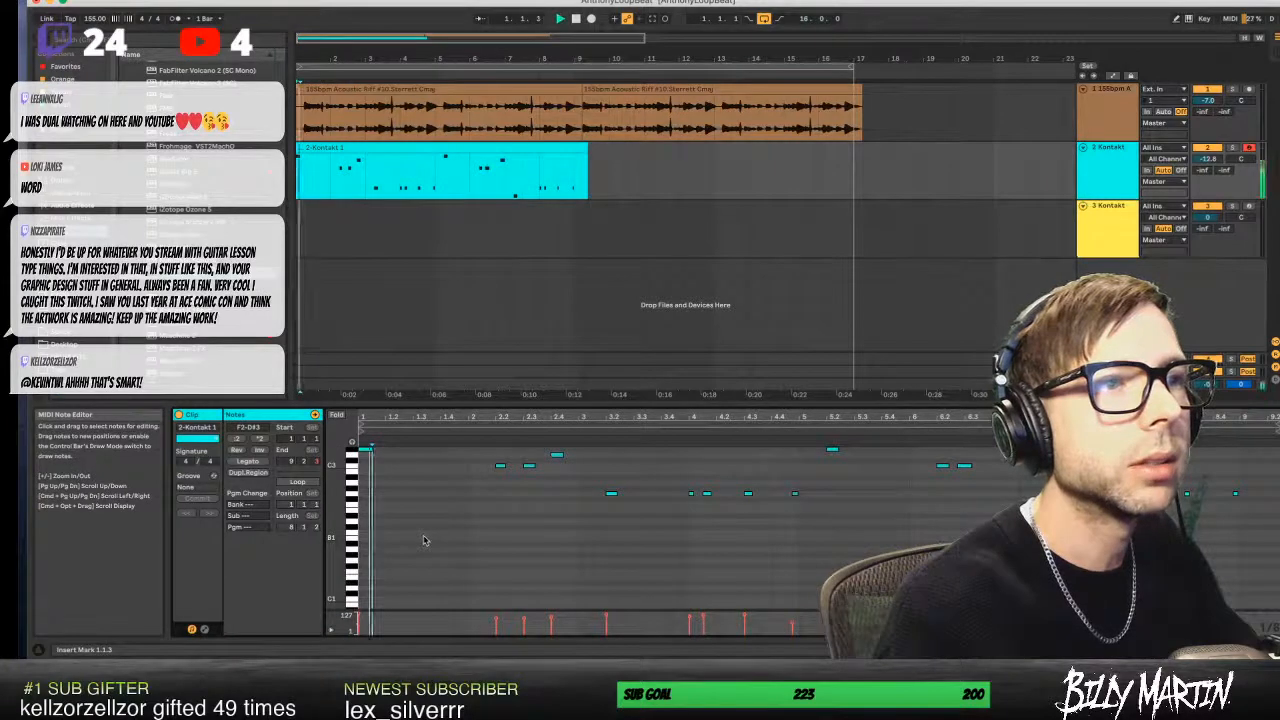
{"action": "left_click_drag", "start_coordinate": [452, 417], "coordinate": [452, 440]}
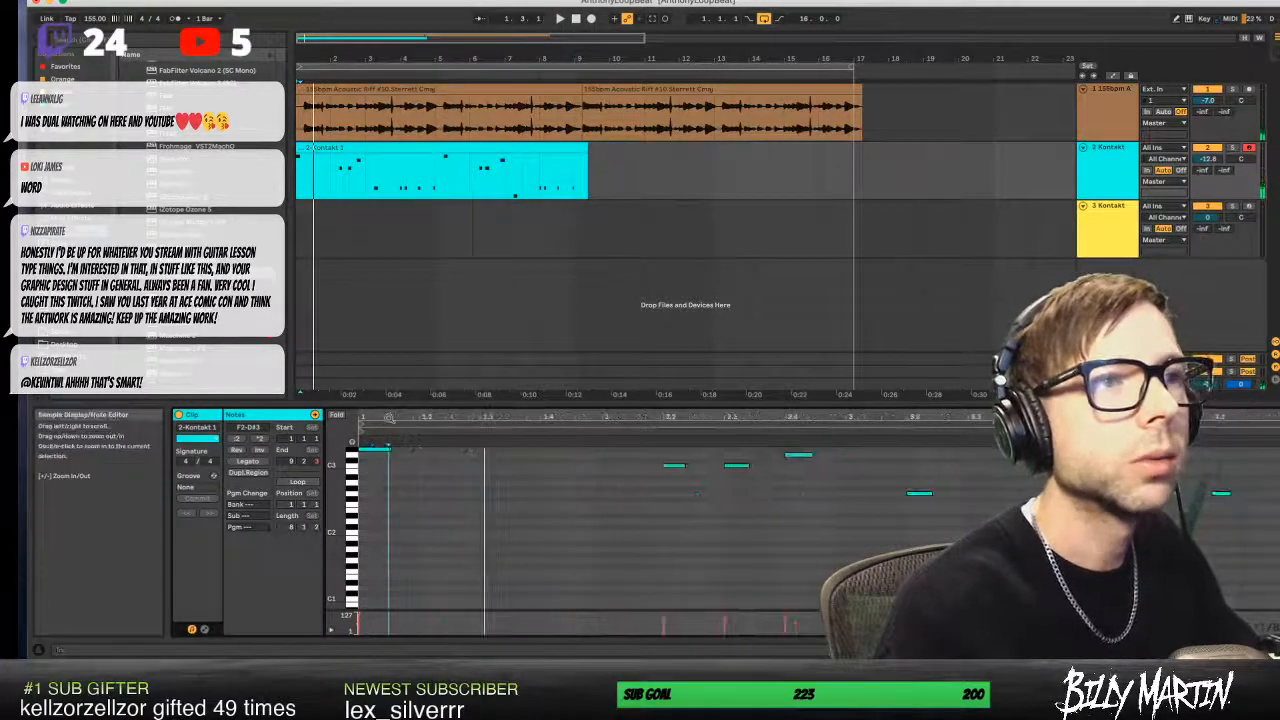
{"action": "key", "text": "space"}
{"action": "key", "text": "space"}
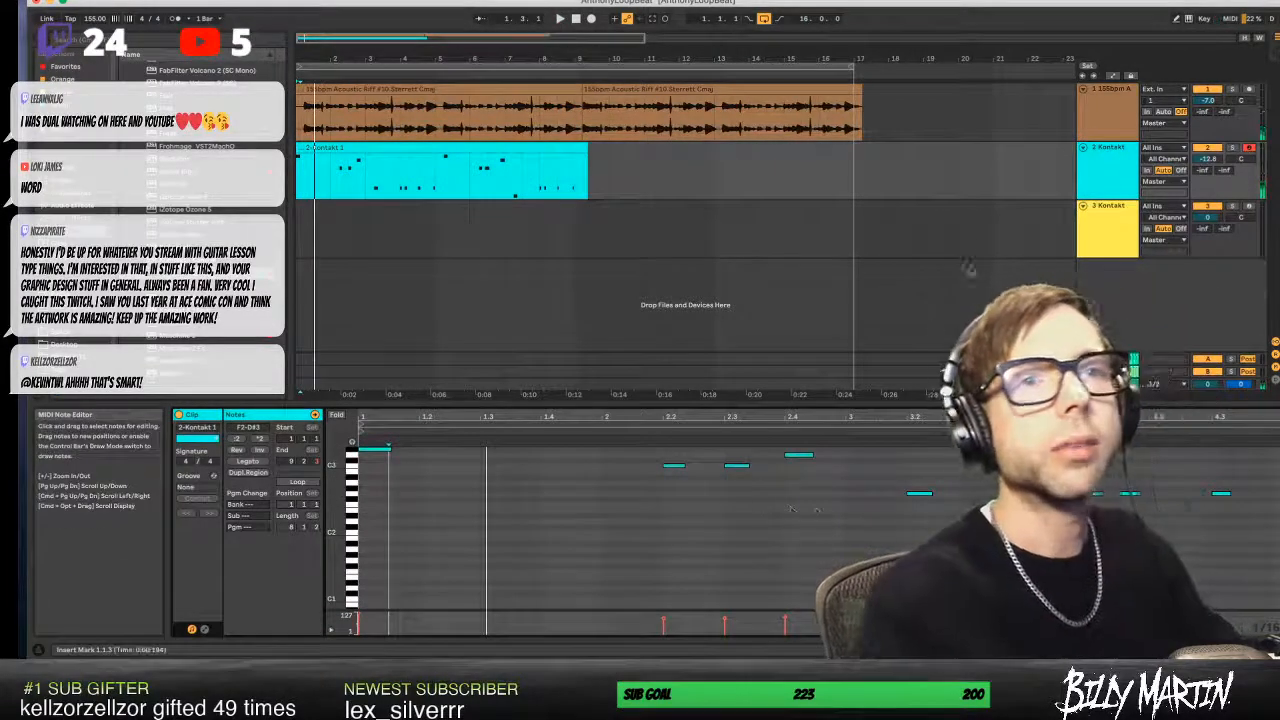
- Open the Substance instrument on the bass track and bring up its preset menu
{"action": "key", "text": "shift+Tab"}
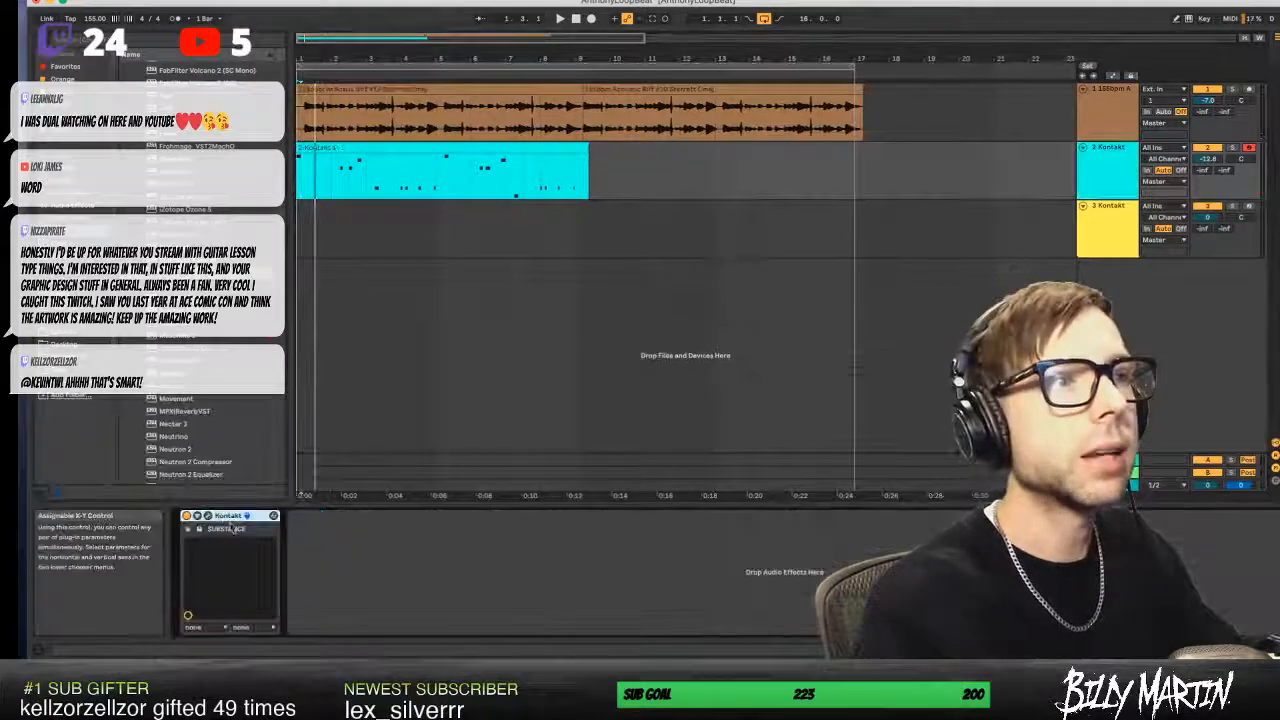
{"action": "left_click", "coordinate": [207, 516]}
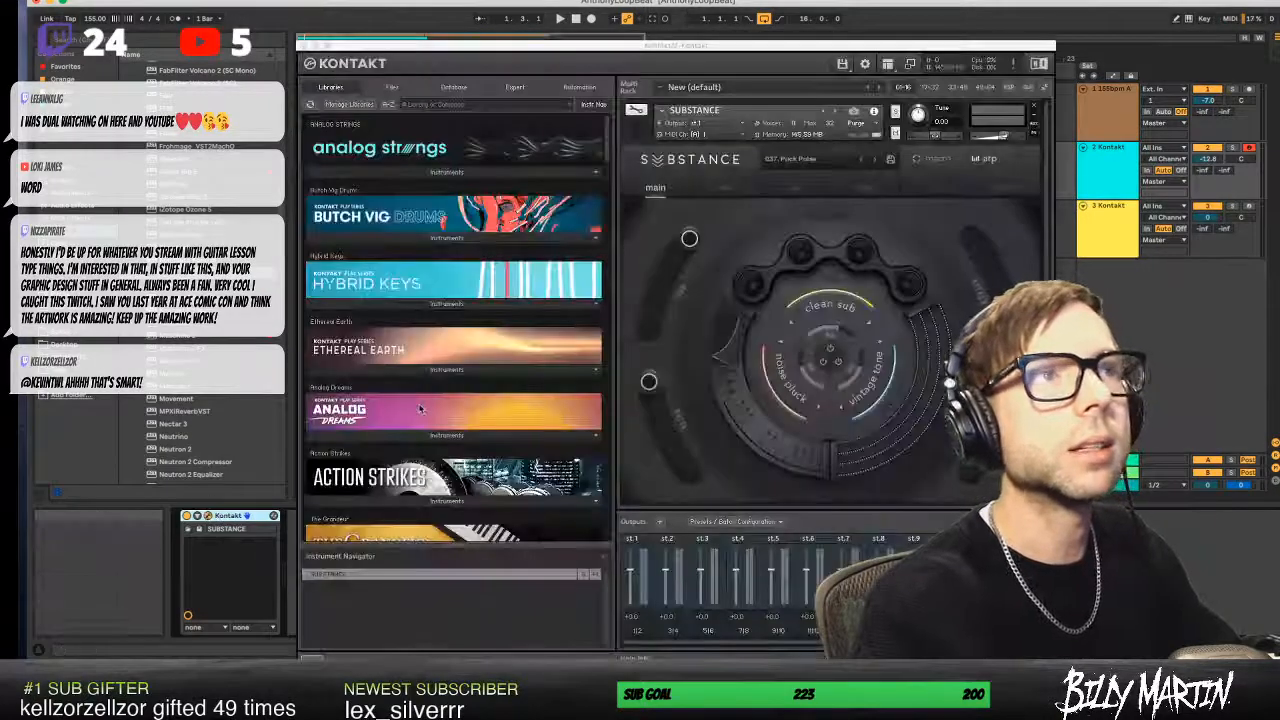
{"action": "left_click", "coordinate": [809, 162]}
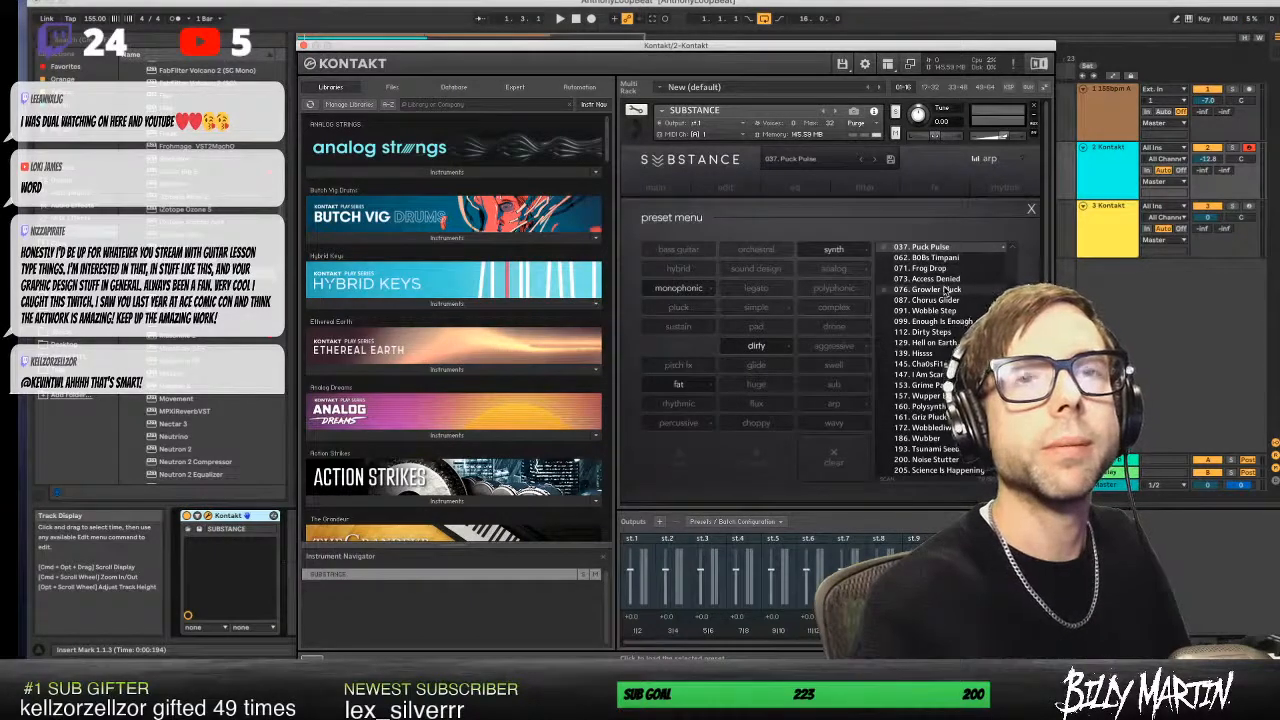
- Audition Substance presets including Growler Pluck, Wobble Step, Chorus Glider, Access Denied, Enough Is Enough and Dirty Steps
{"action": "left_click", "coordinate": [945, 291]}
{"action": "left_click", "coordinate": [895, 341]}
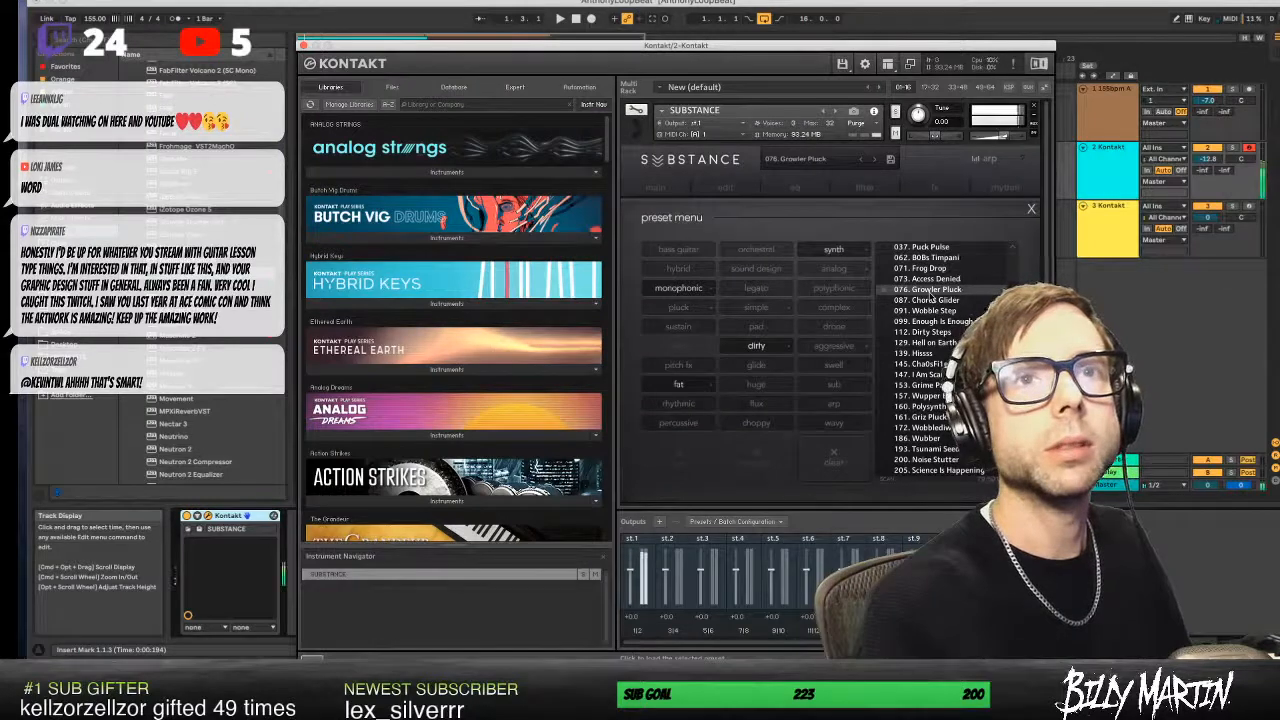
{"action": "left_click", "coordinate": [933, 310]}
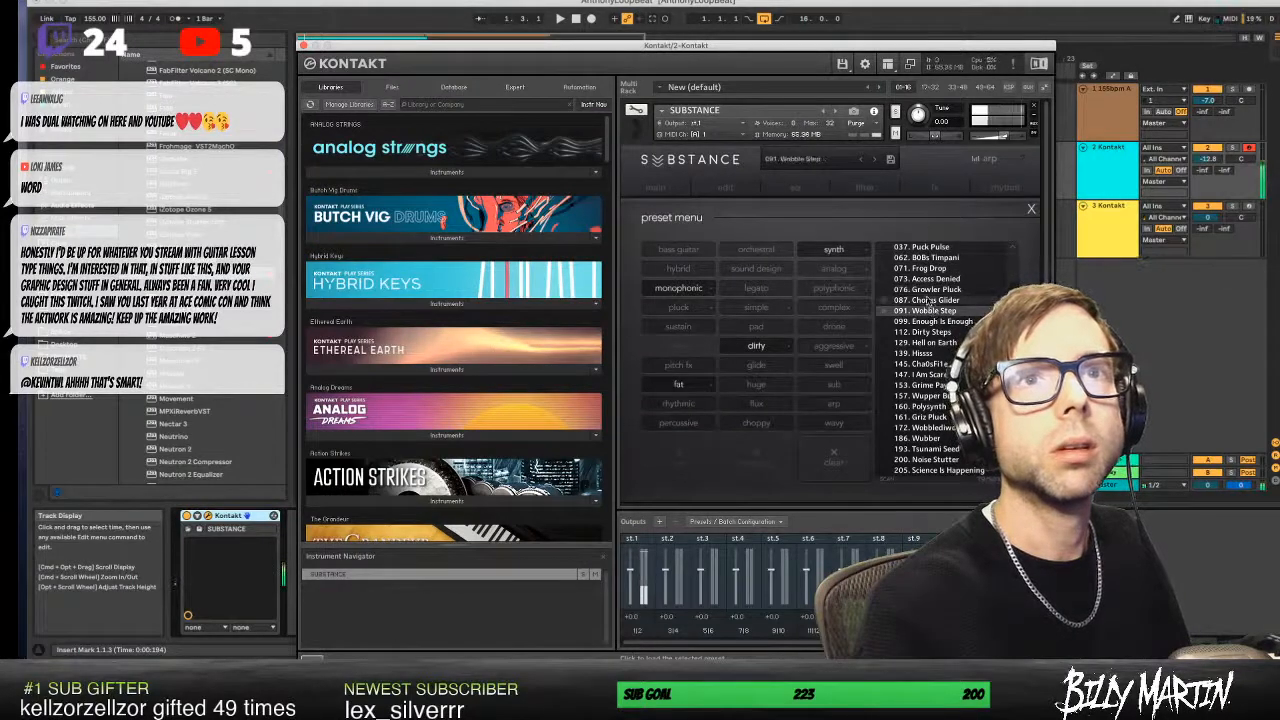
{"action": "left_click", "coordinate": [928, 300]}
{"action": "left_click", "coordinate": [930, 280]}
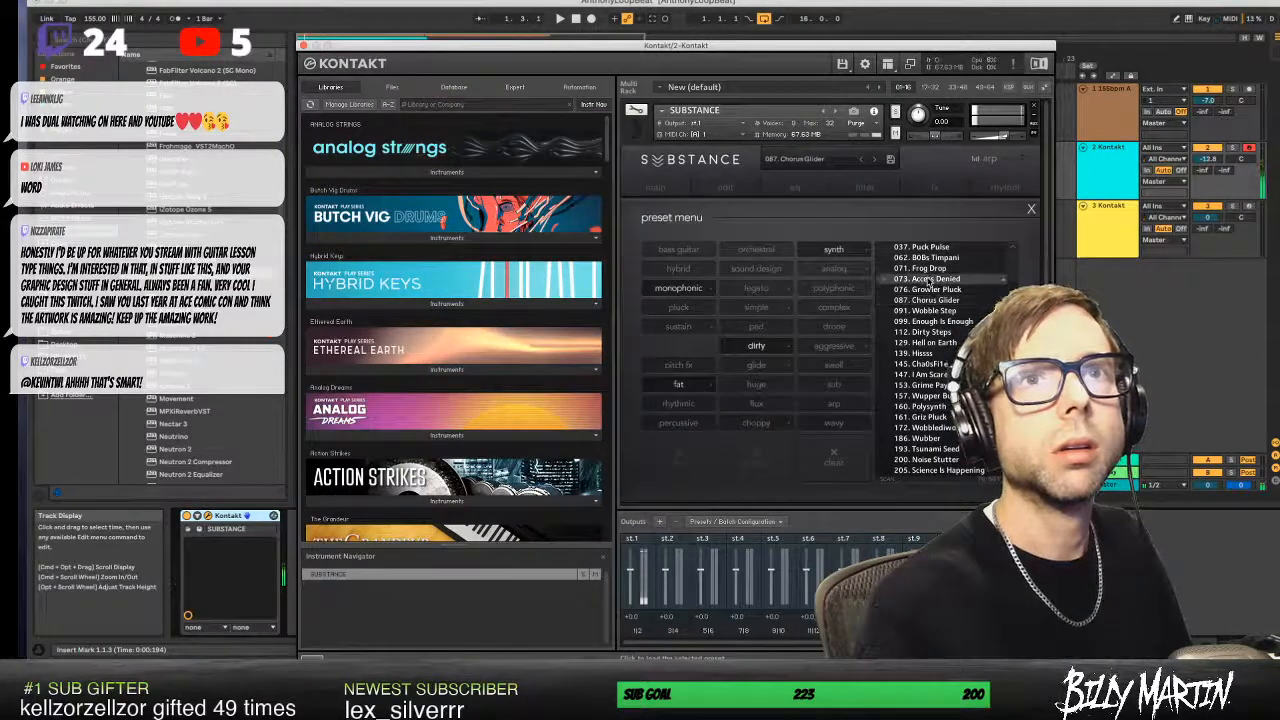
{"action": "left_click", "coordinate": [930, 321]}
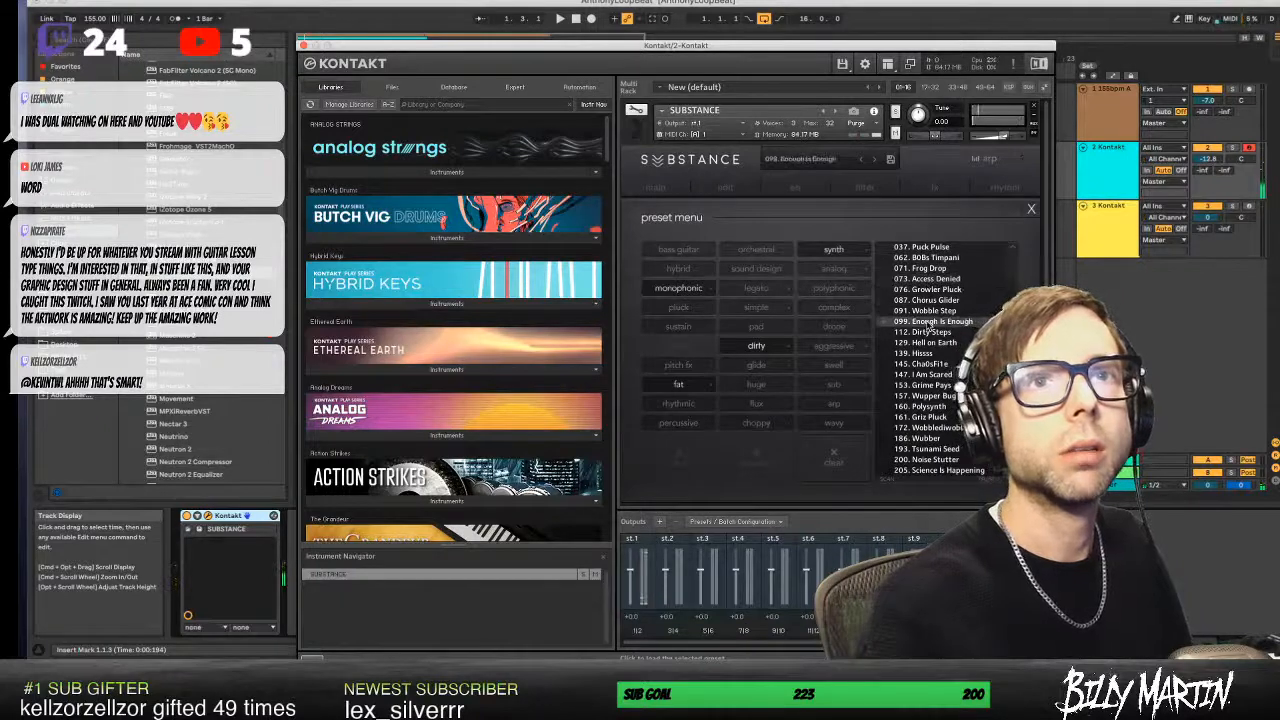
{"action": "left_click", "coordinate": [929, 332]}
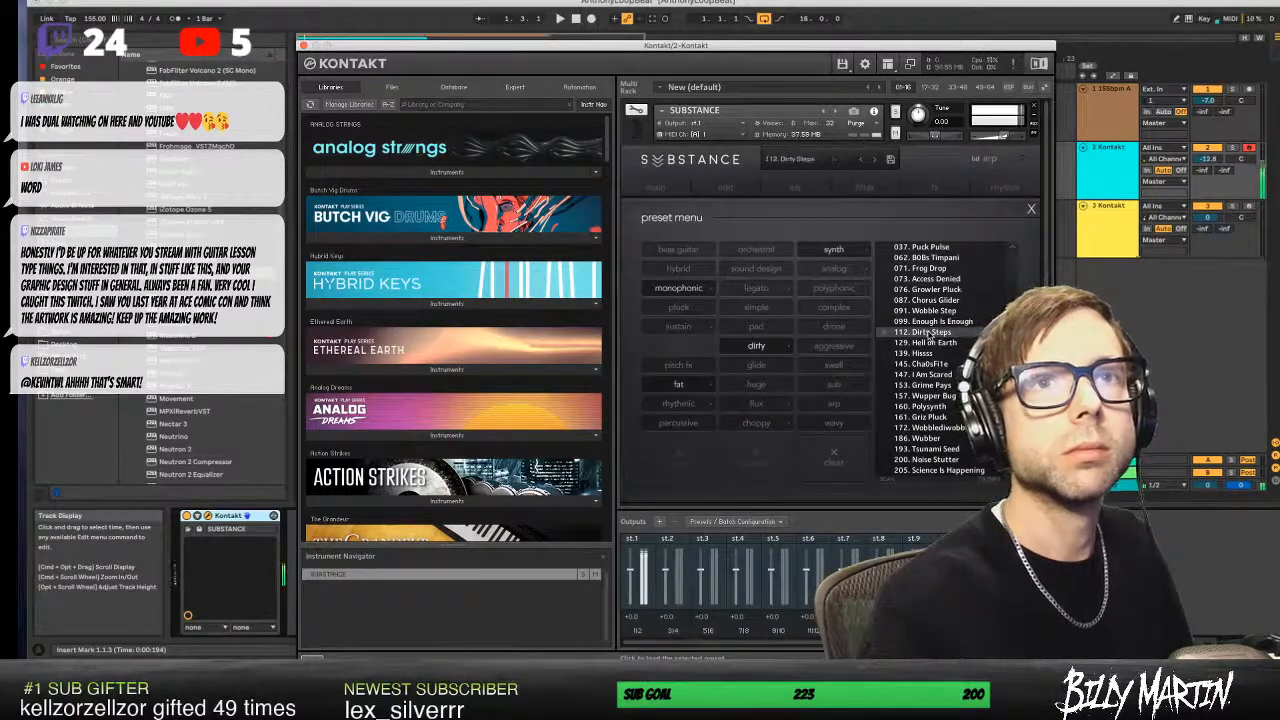
- Audition further Substance presets, from Hell on Earth through Grime Pays, Wupper Bug, Griz Pluck and Tsunami Seed to Noise Stutter
{"action": "left_click", "coordinate": [930, 343]}
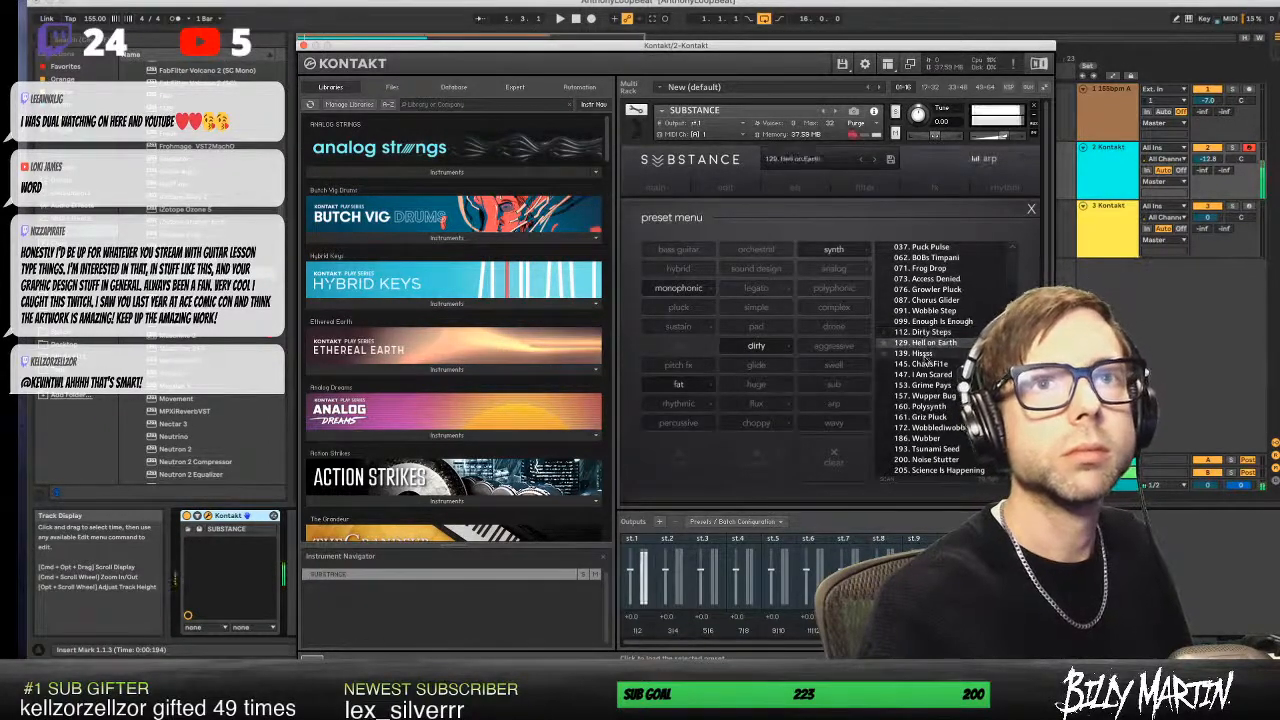
{"action": "left_click", "coordinate": [930, 365]}
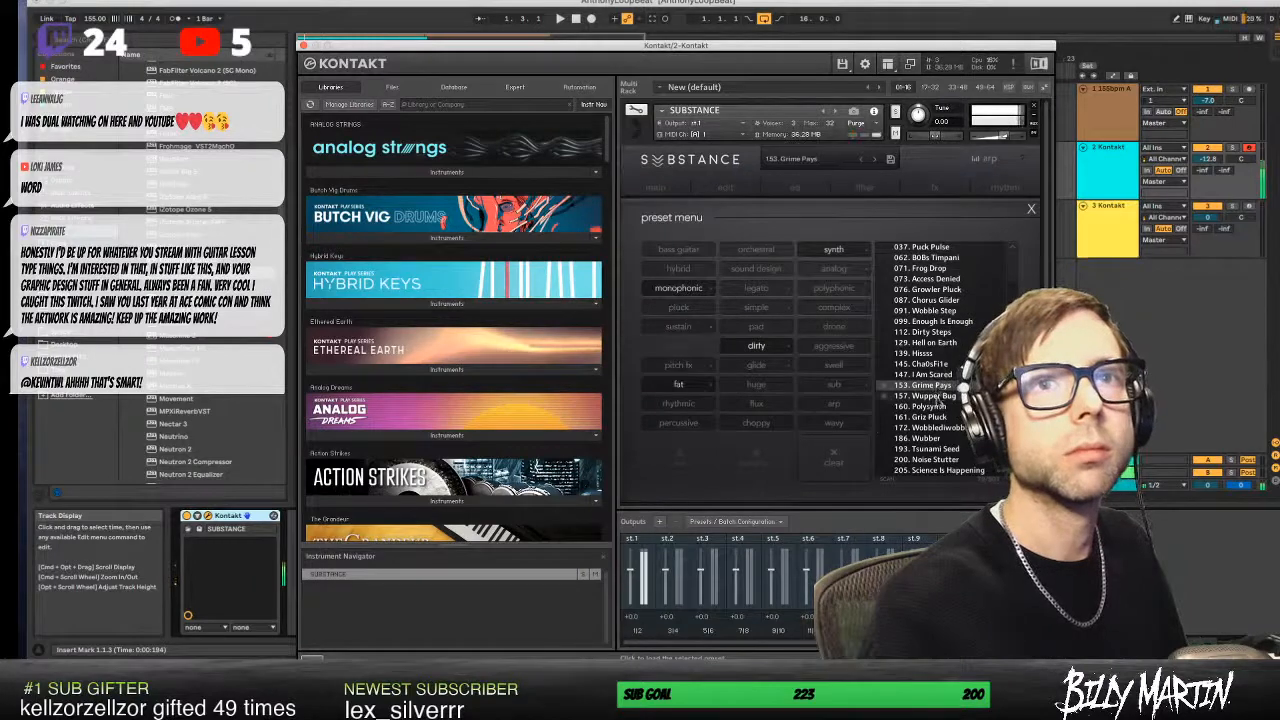
{"action": "left_click", "coordinate": [935, 396]}
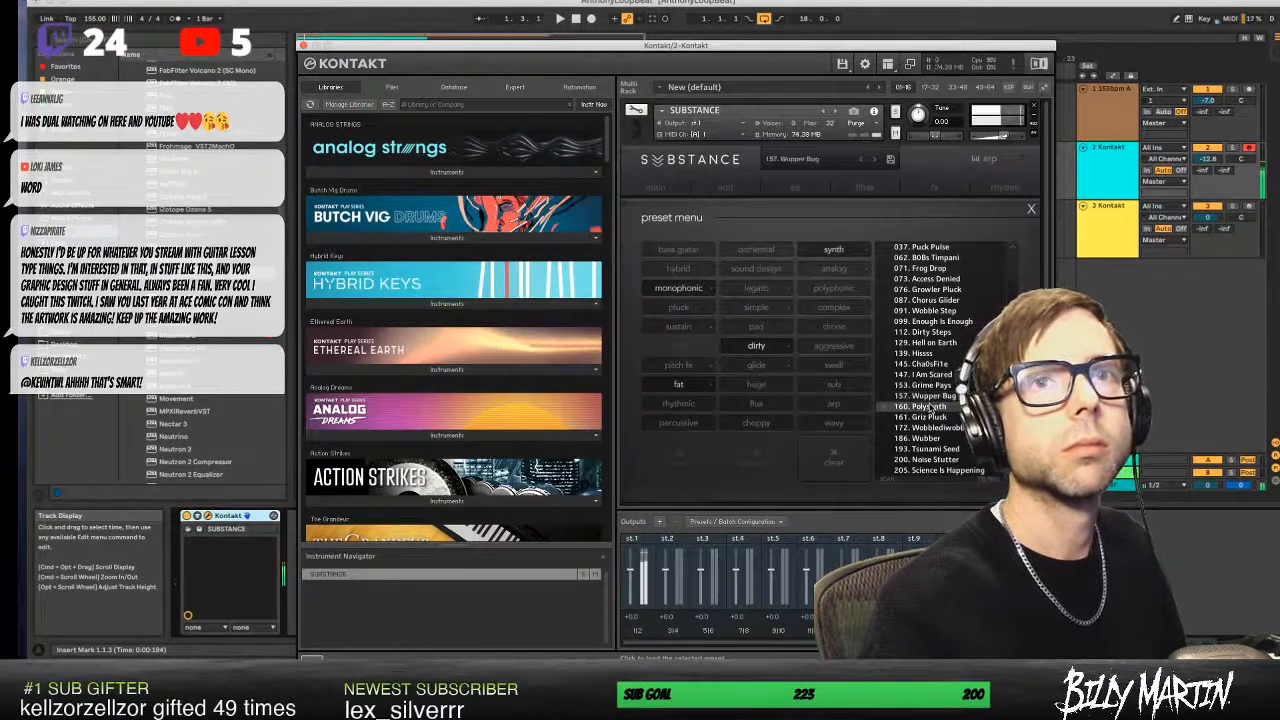
{"action": "left_click", "coordinate": [933, 416]}
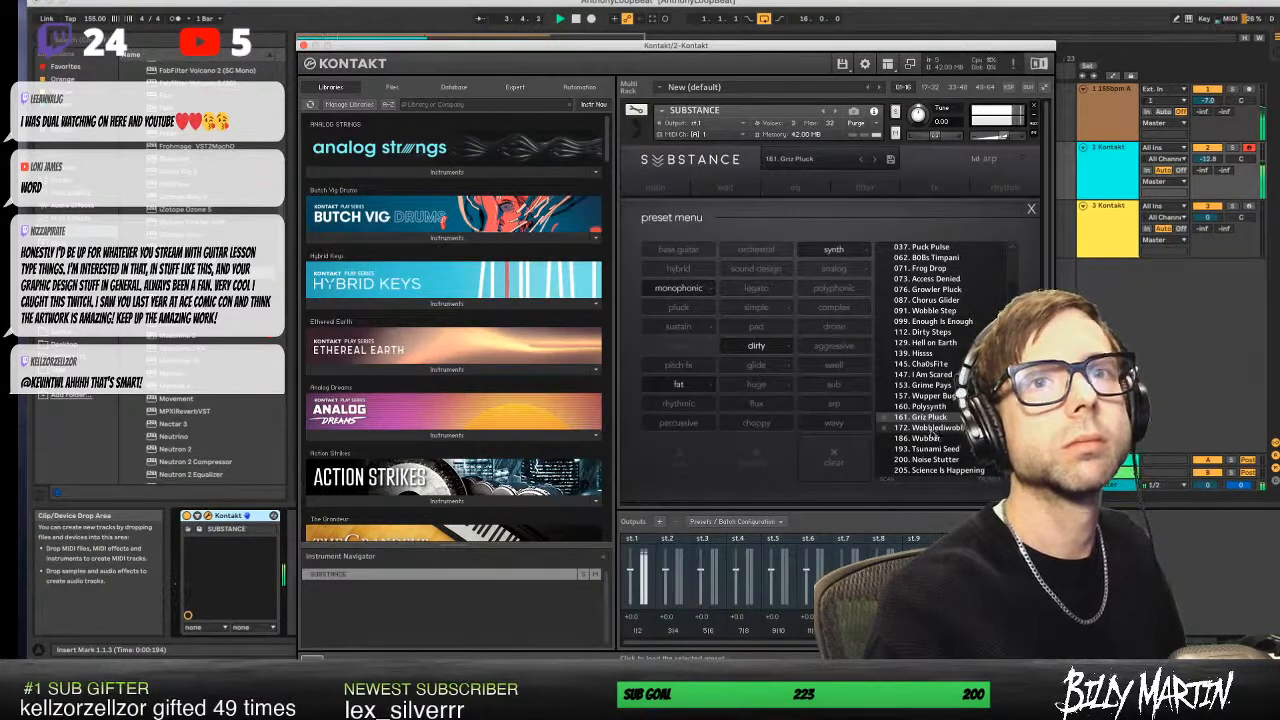
{"action": "left_click", "coordinate": [945, 451]}
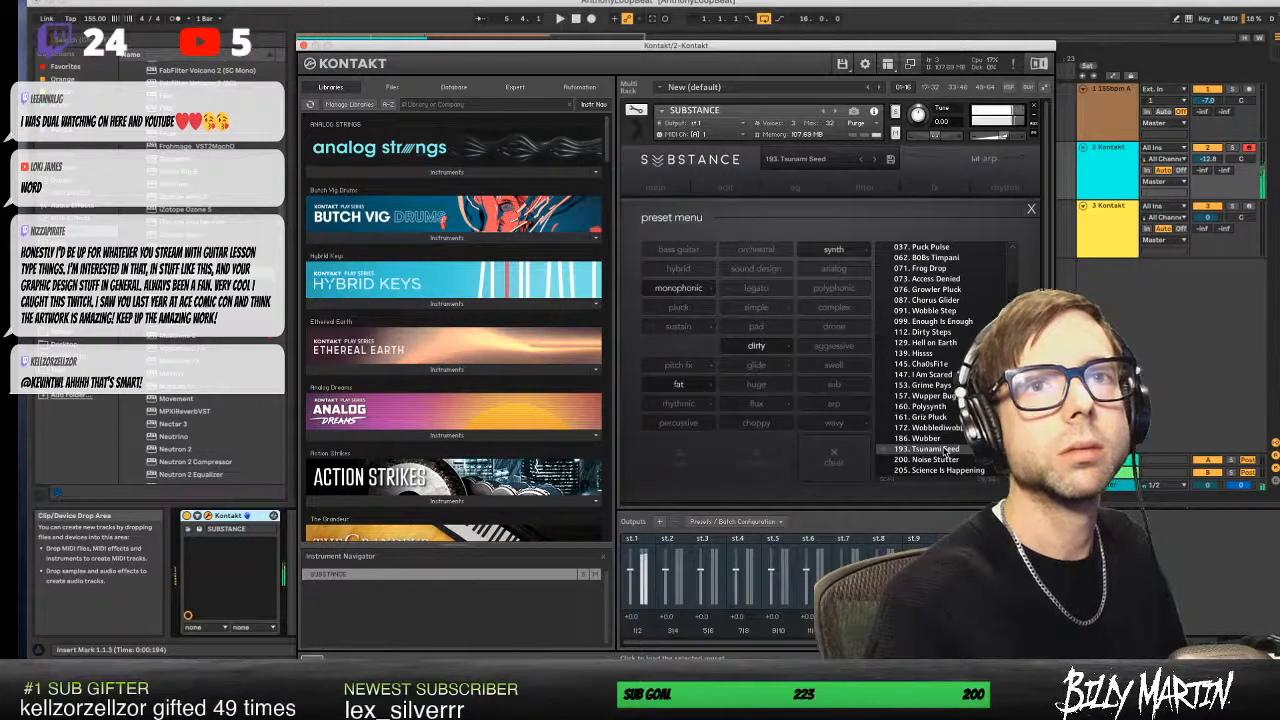
{"action": "left_click", "coordinate": [934, 460]}
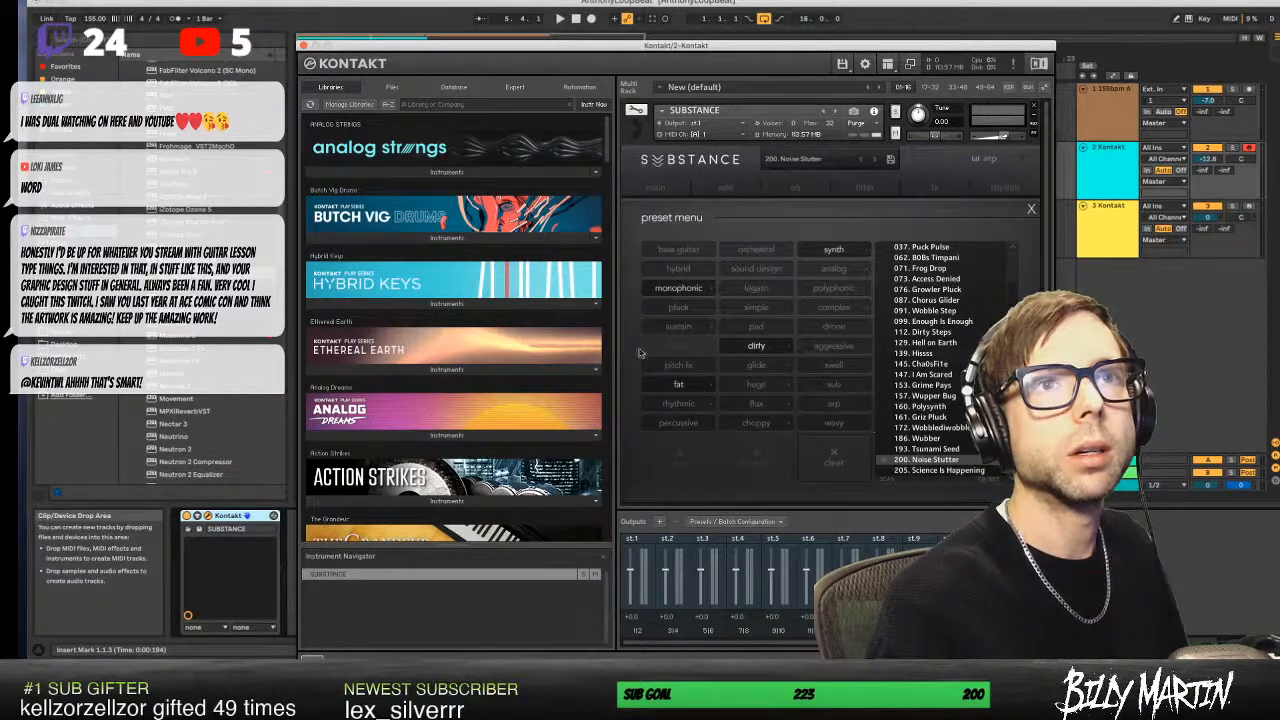
- Add the sustain tag to the preset filter, load BTB 53. Chips and Bass, and close the plug-in window
{"action": "left_click", "coordinate": [679, 327]}
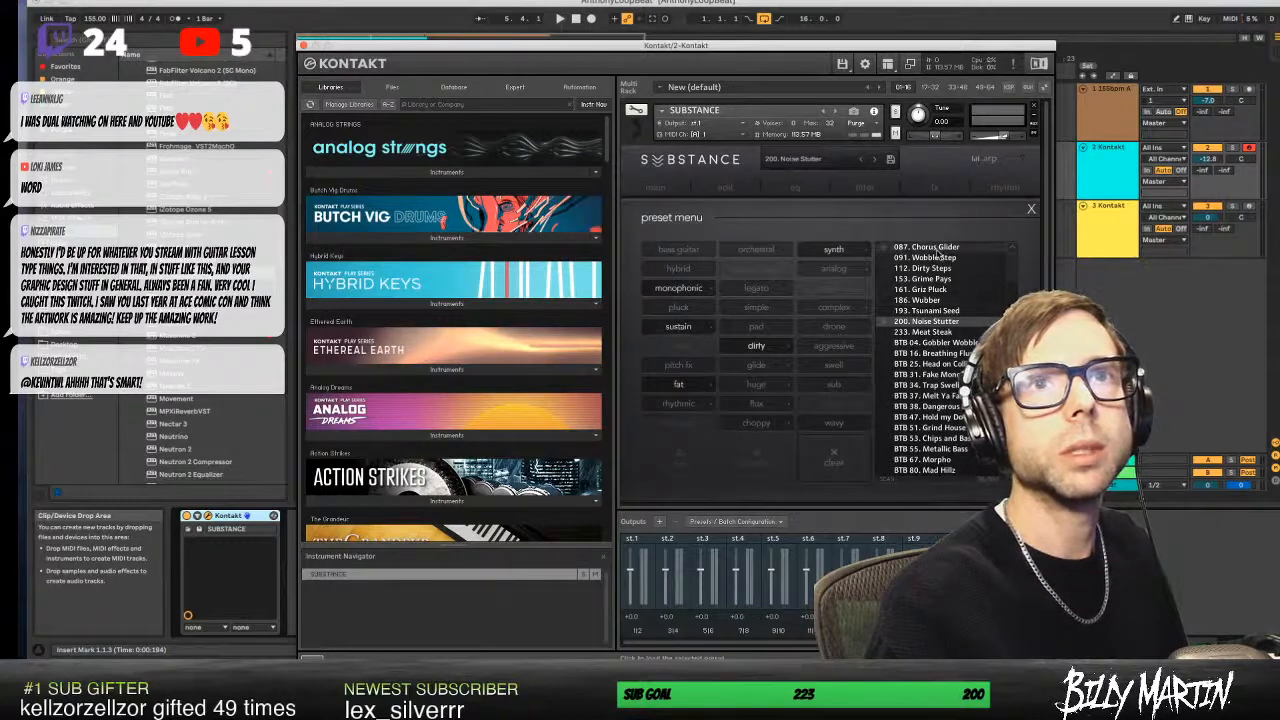
{"action": "left_click", "coordinate": [943, 450]}
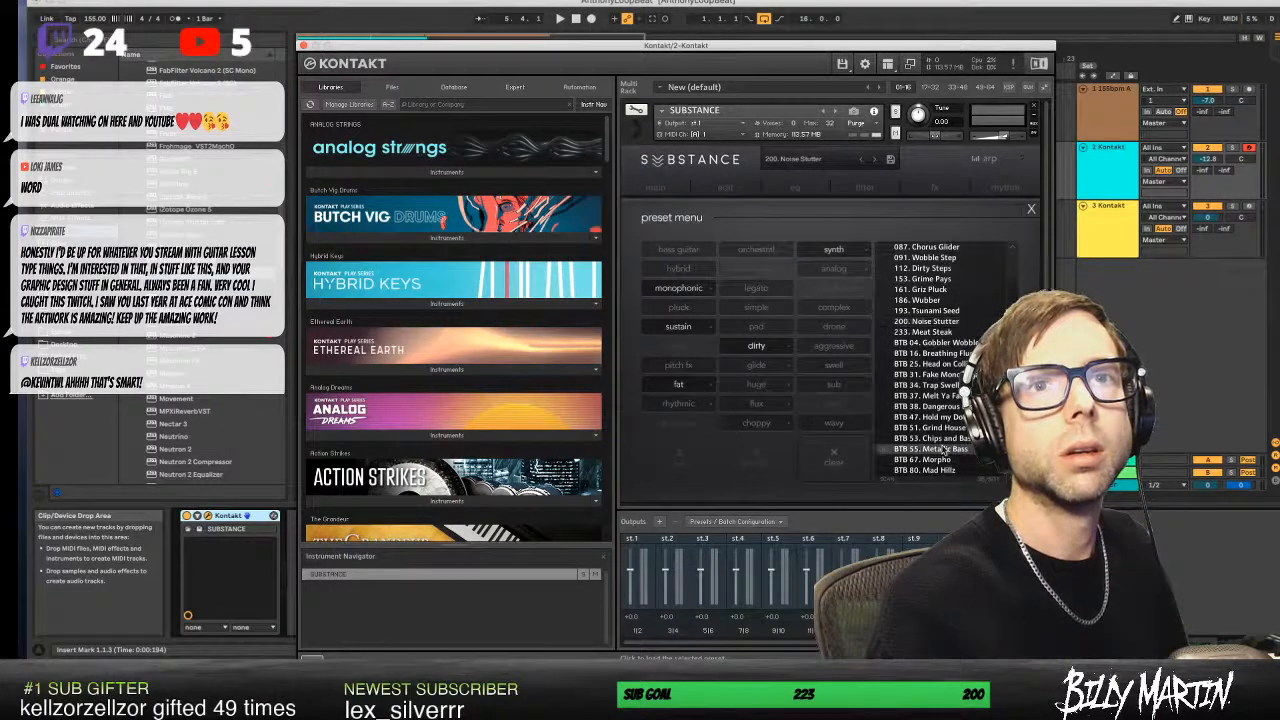
{"action": "left_click", "coordinate": [942, 439]}
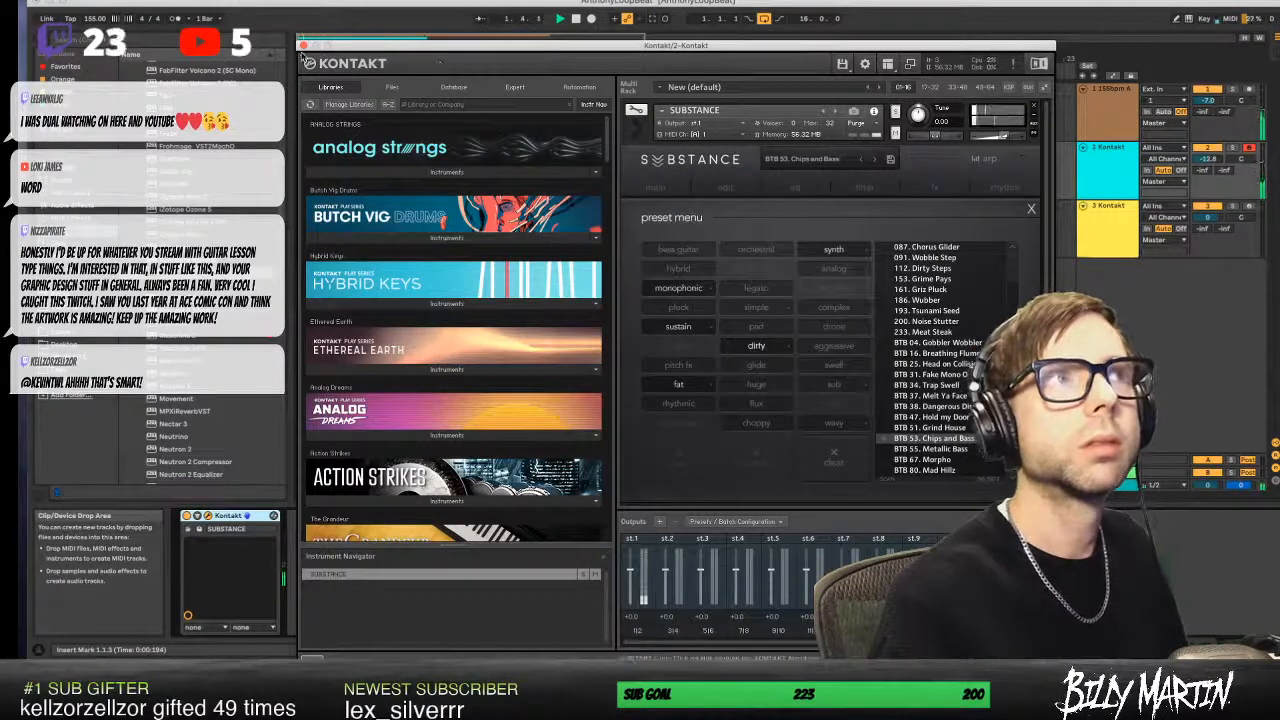
{"action": "left_click", "coordinate": [303, 46]}
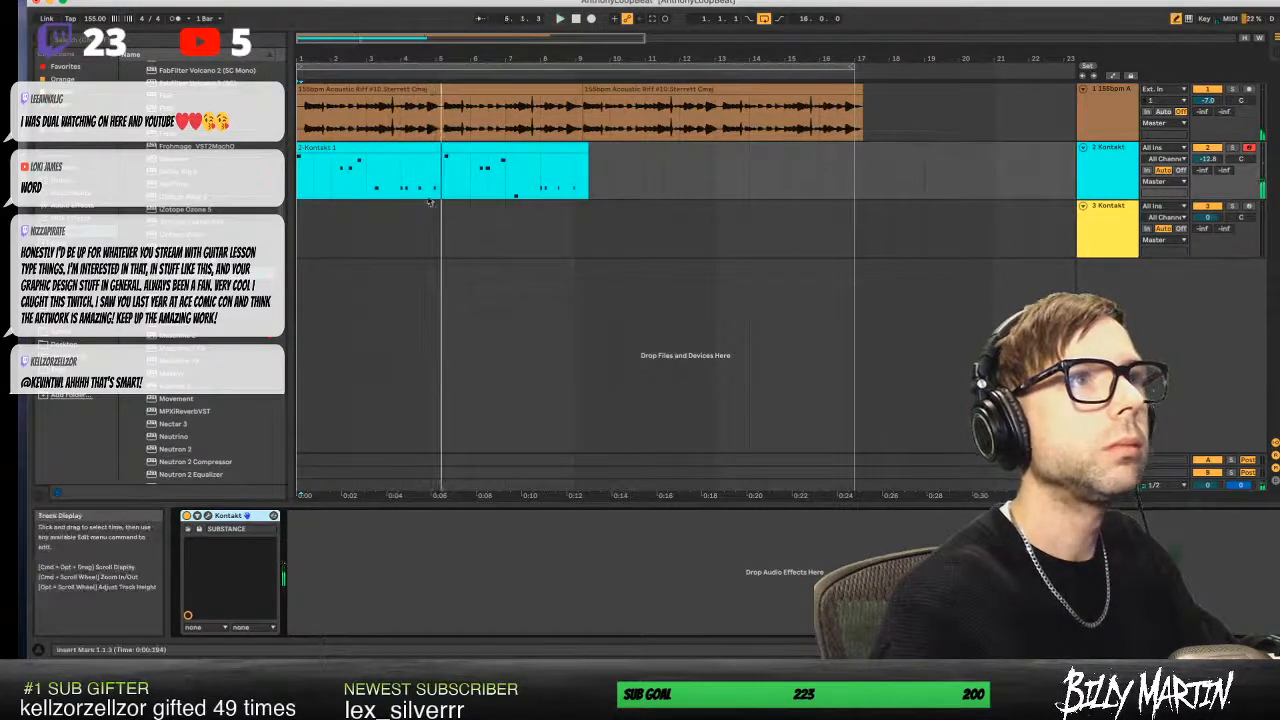
- Add the Pitch MIDI effect's -12 preset ahead of Substance on the bass track and play the arrangement
{"action": "left_click", "coordinate": [73, 205]}
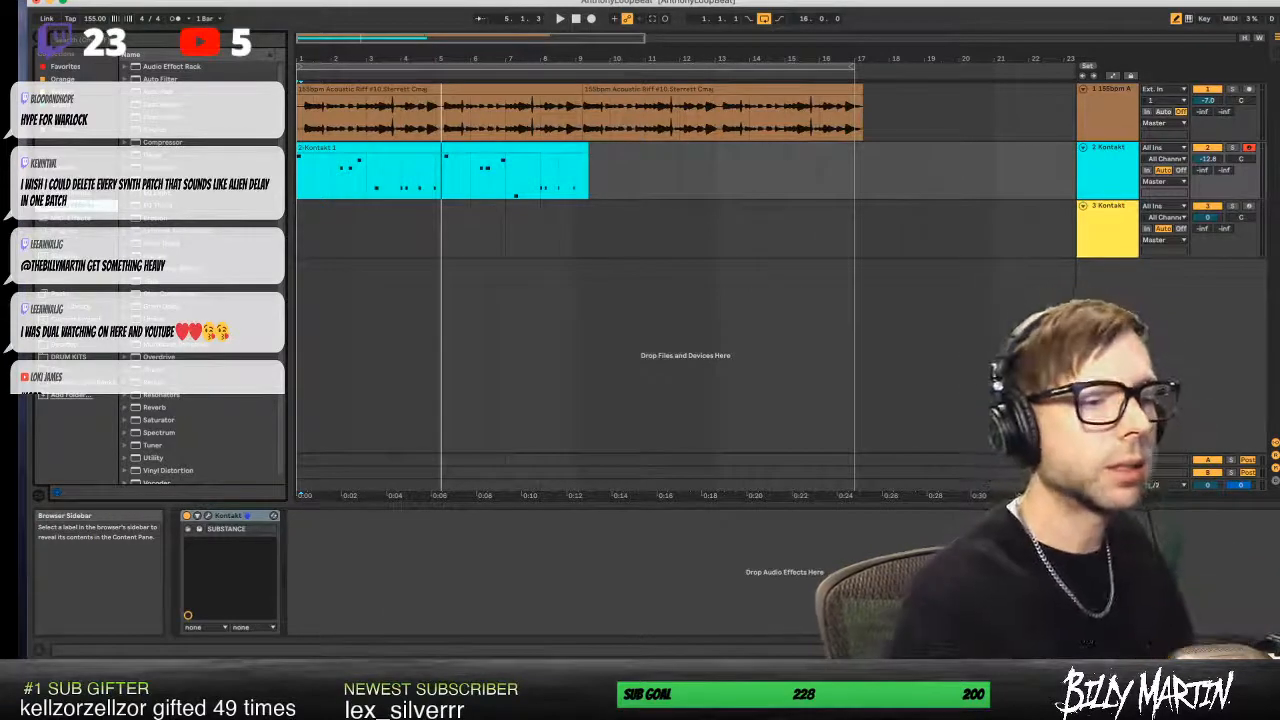
{"action": "double_click", "coordinate": [437, 150]}
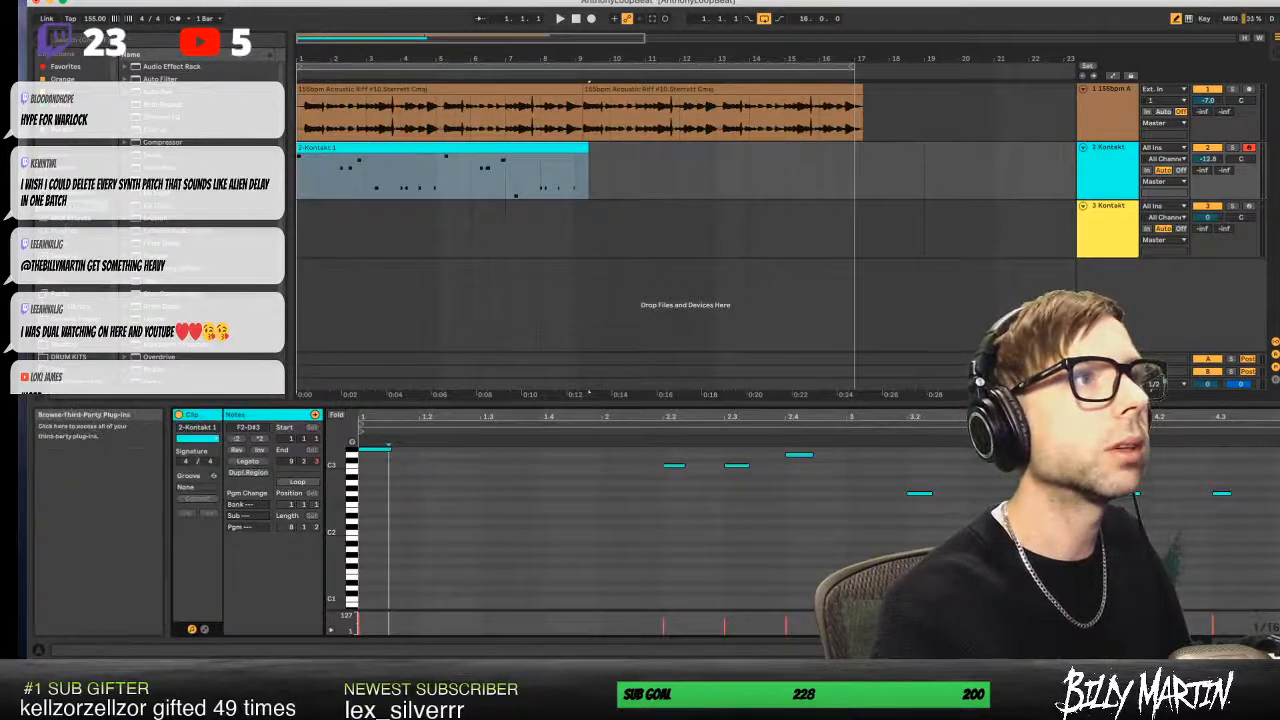
{"action": "left_click", "coordinate": [70, 231]}
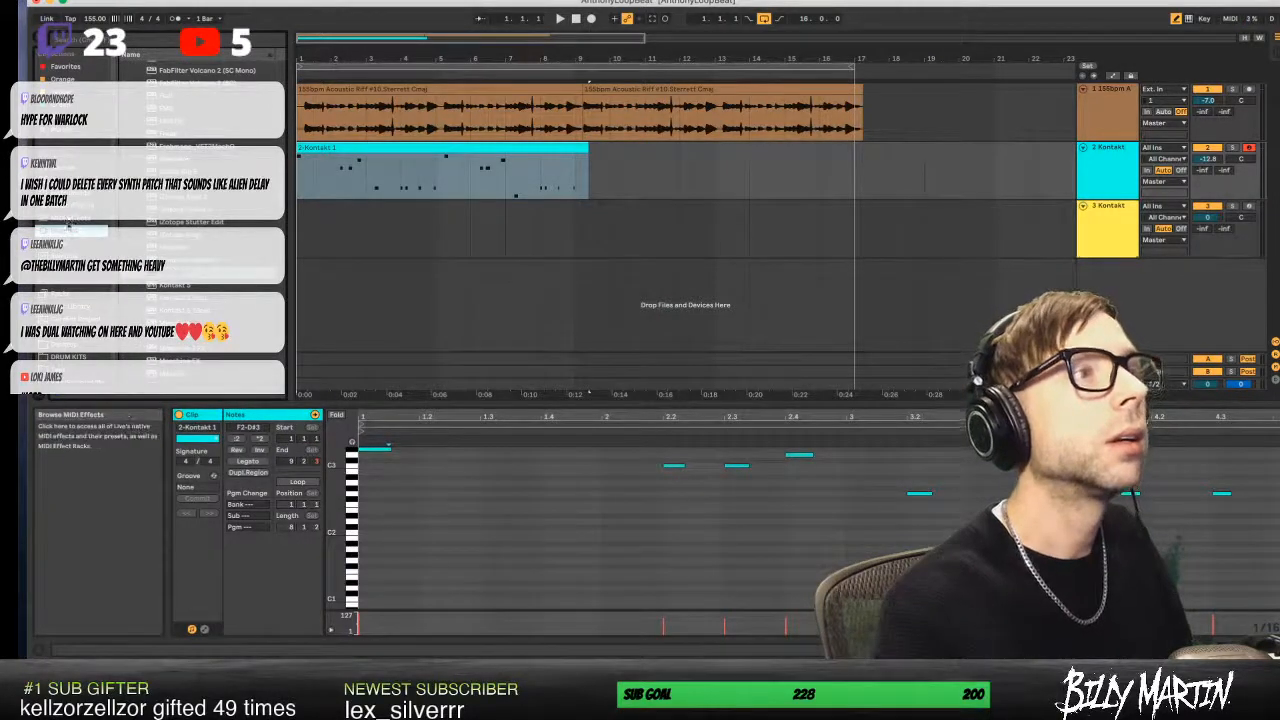
{"action": "left_click", "coordinate": [70, 218]}
{"action": "left_click", "coordinate": [125, 104]}
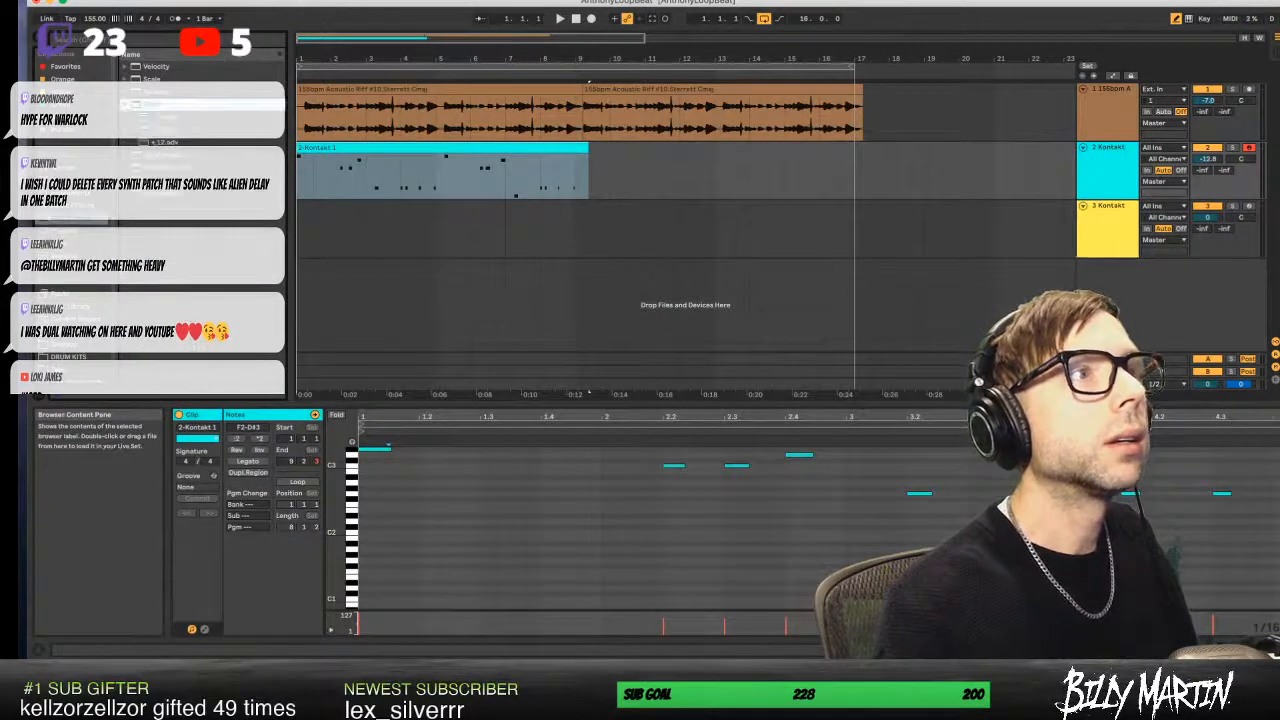
{"action": "left_click_drag", "start_coordinate": [167, 142], "coordinate": [338, 184]}
{"action": "left_click", "coordinate": [165, 117]}
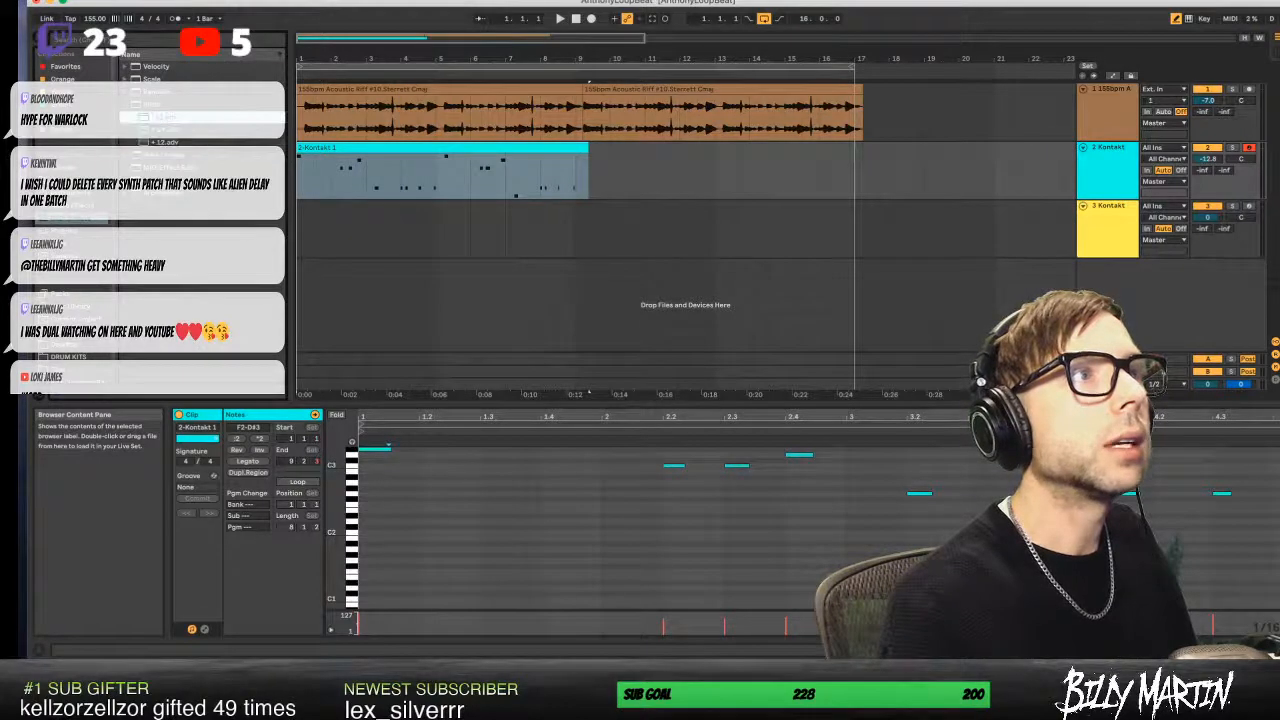
{"action": "key", "text": "space"}
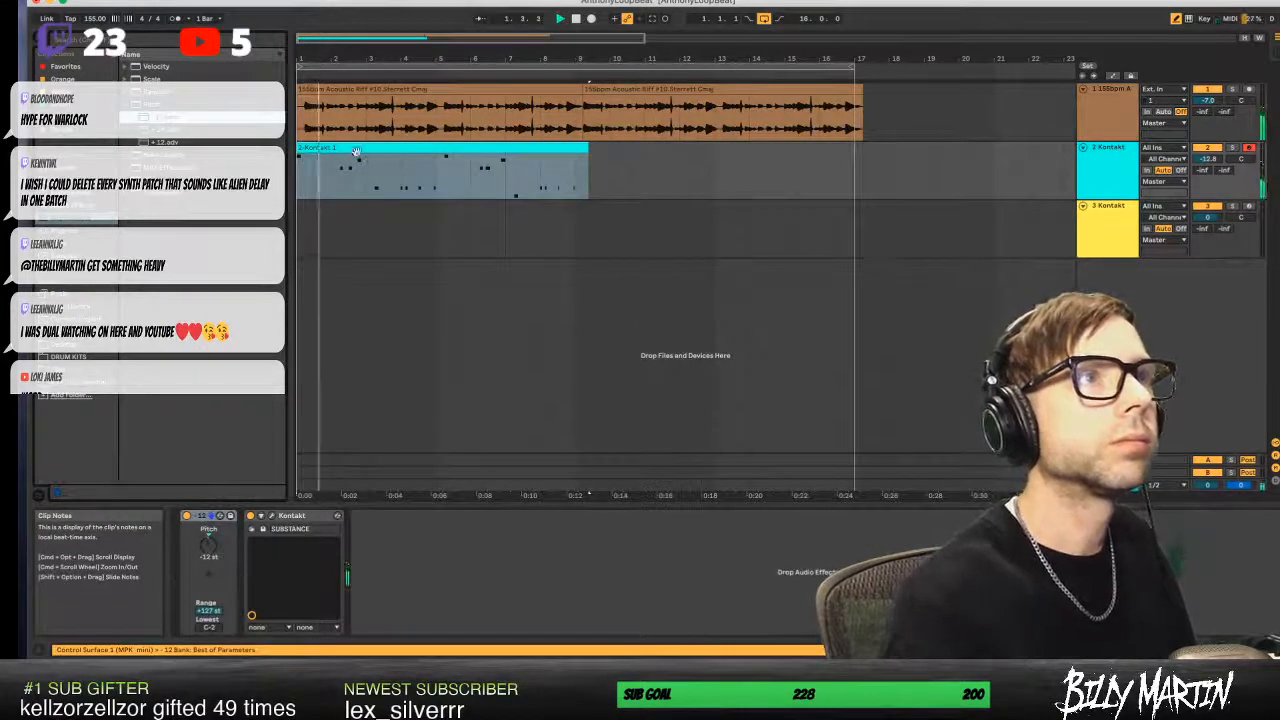
- Turn off Draw mode and audition the transposed bass against the riff, checking the clip's notes around 5.1.1
{"action": "key", "text": "b"}
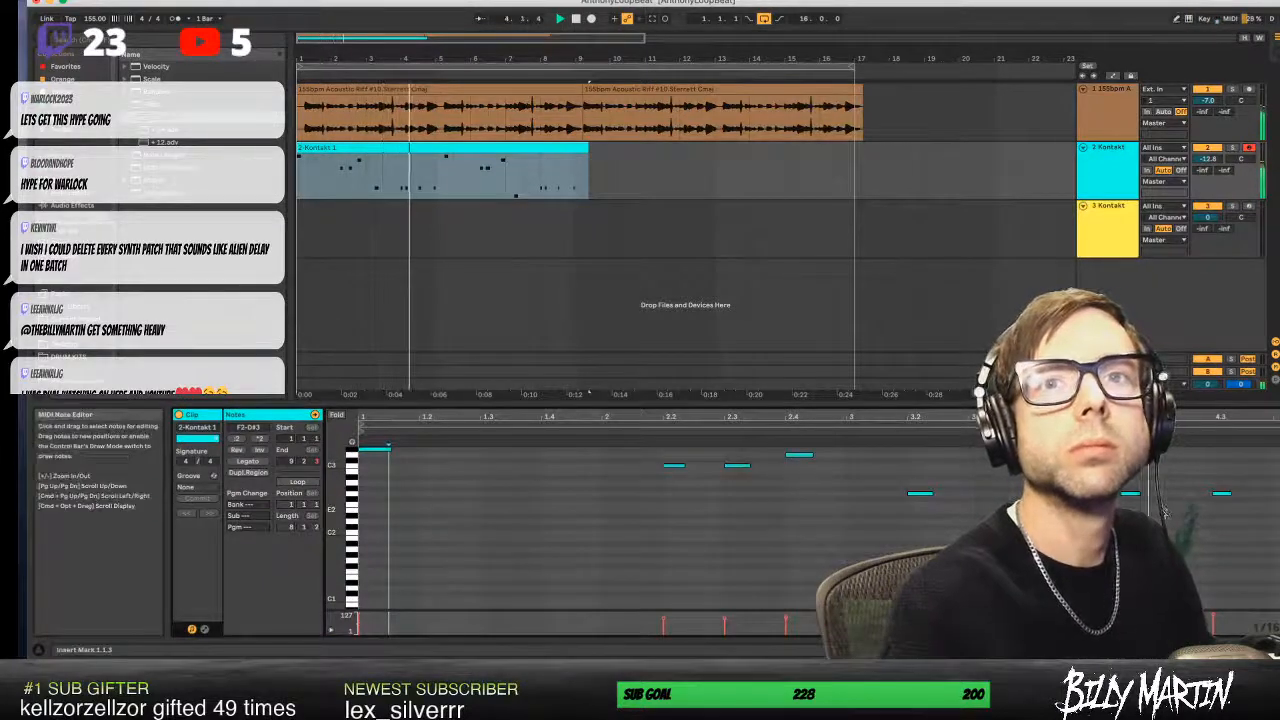
{"action": "scroll", "coordinate": [1228, 505], "scroll_direction": "right", "scroll_amount": 5}
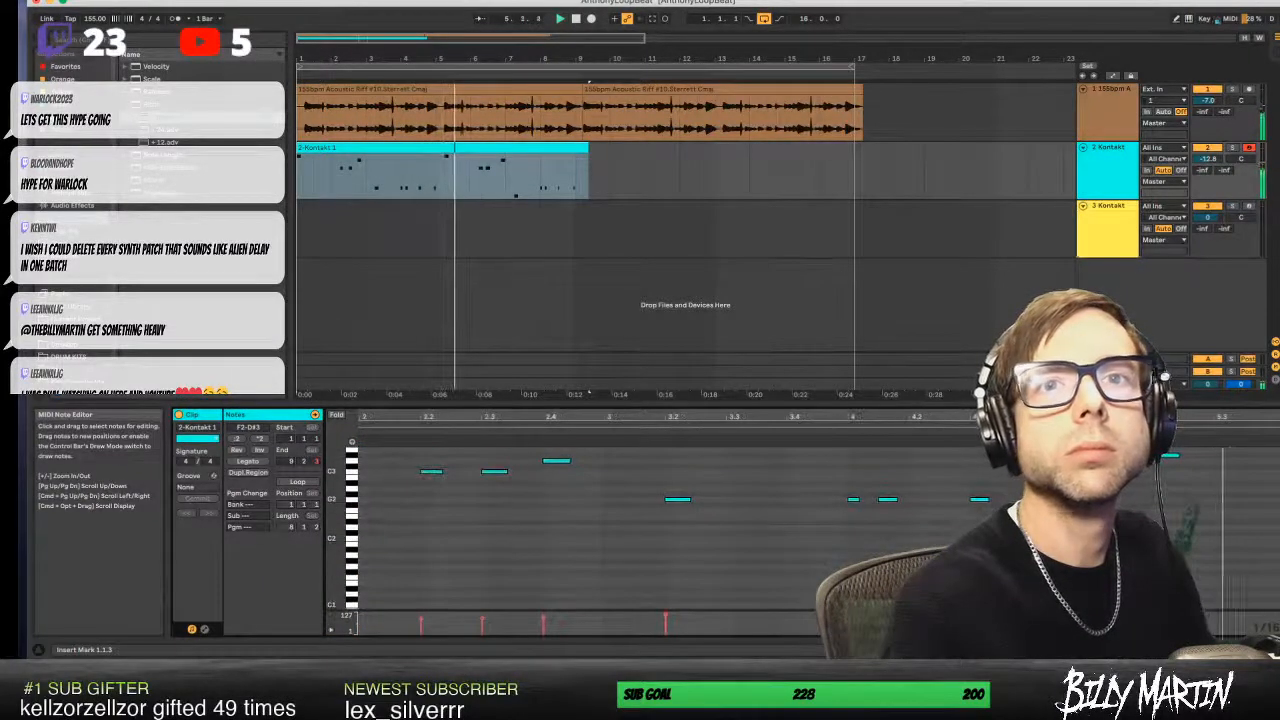
{"action": "key", "text": "space"}
{"action": "left_click", "coordinate": [1084, 499]}
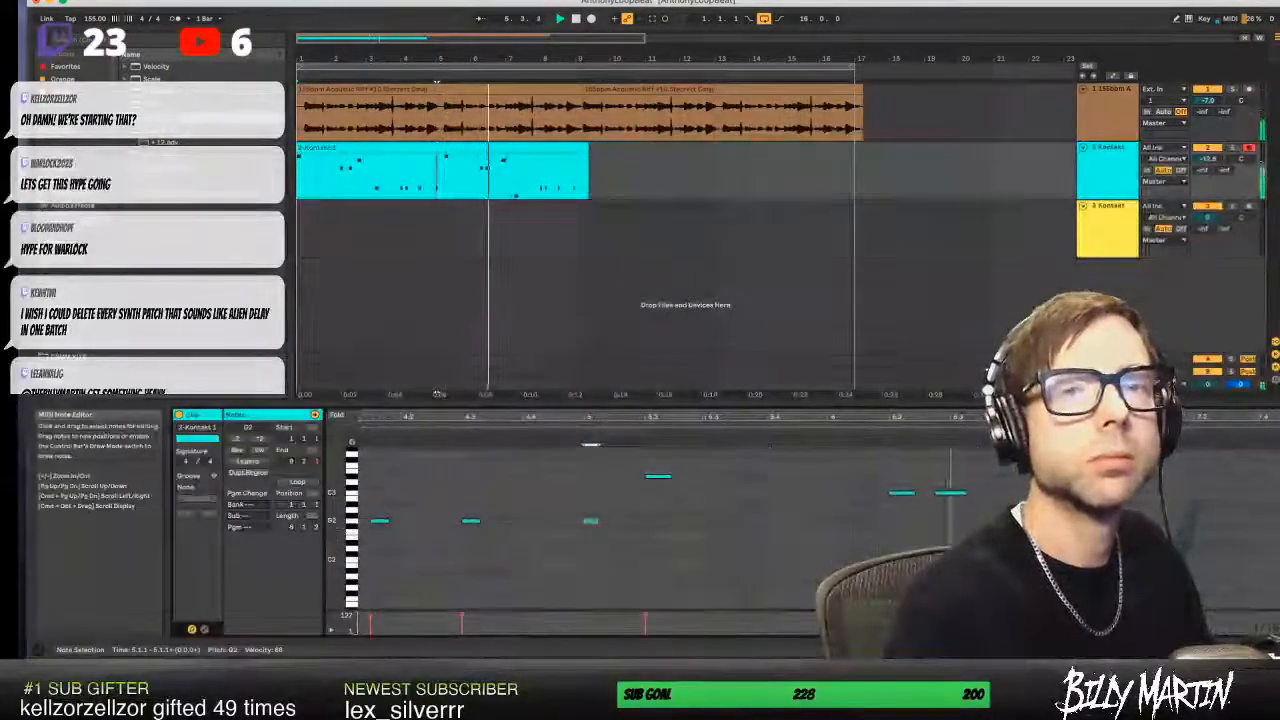
{"action": "key", "text": "space"}
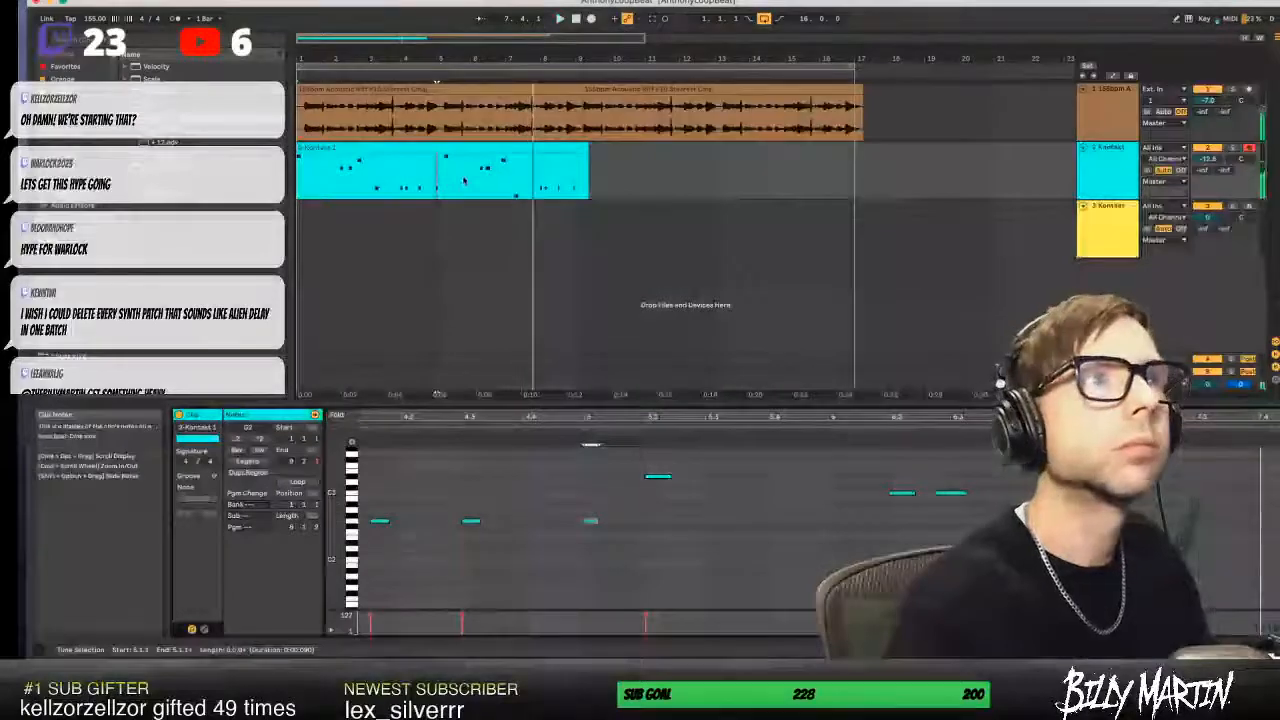
- Try to duplicate the first four bars of the bass clip into bars 5 to 8
{"action": "left_click", "coordinate": [435, 176]}
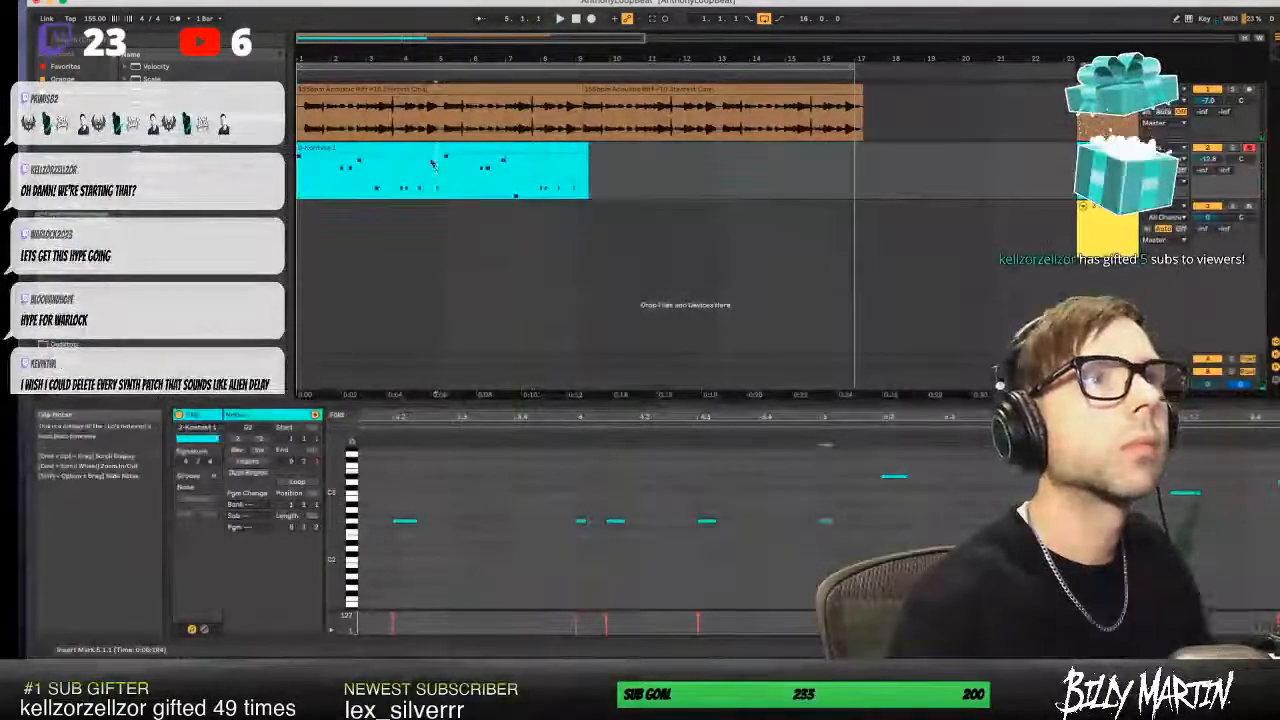
{"action": "left_click_drag", "start_coordinate": [435, 176], "coordinate": [285, 165]}
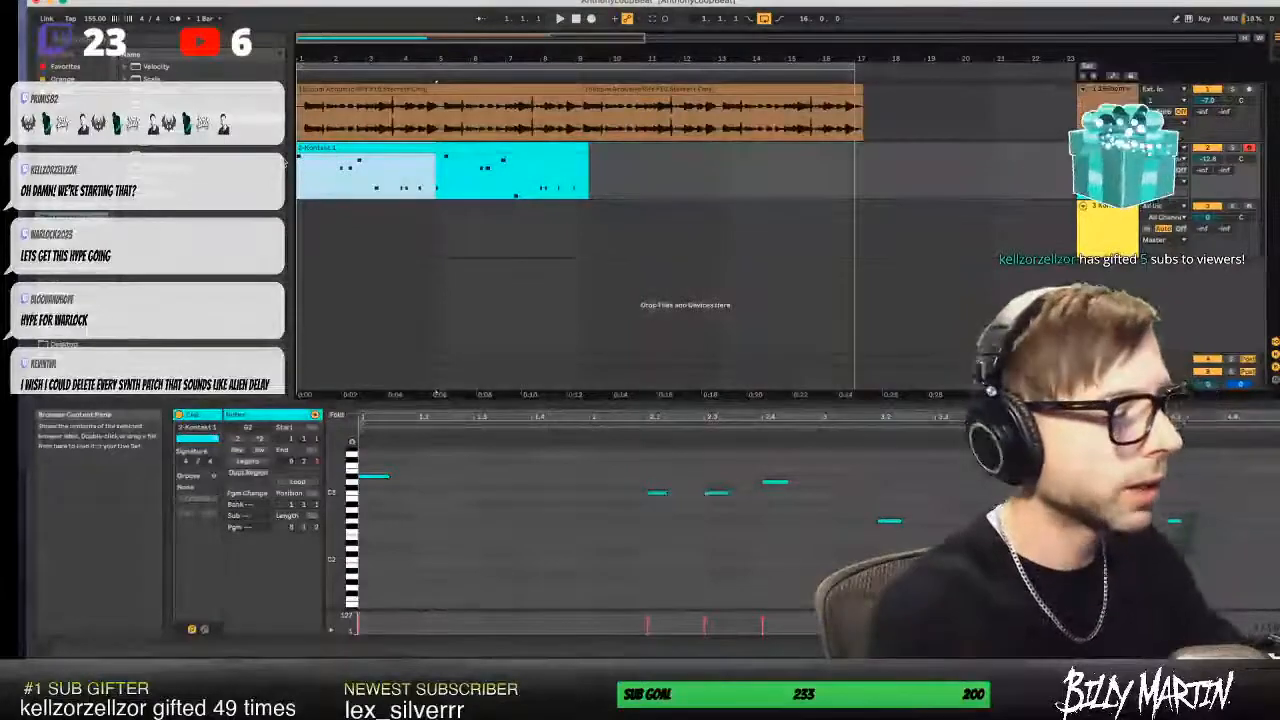
{"action": "key", "text": "super+d"}
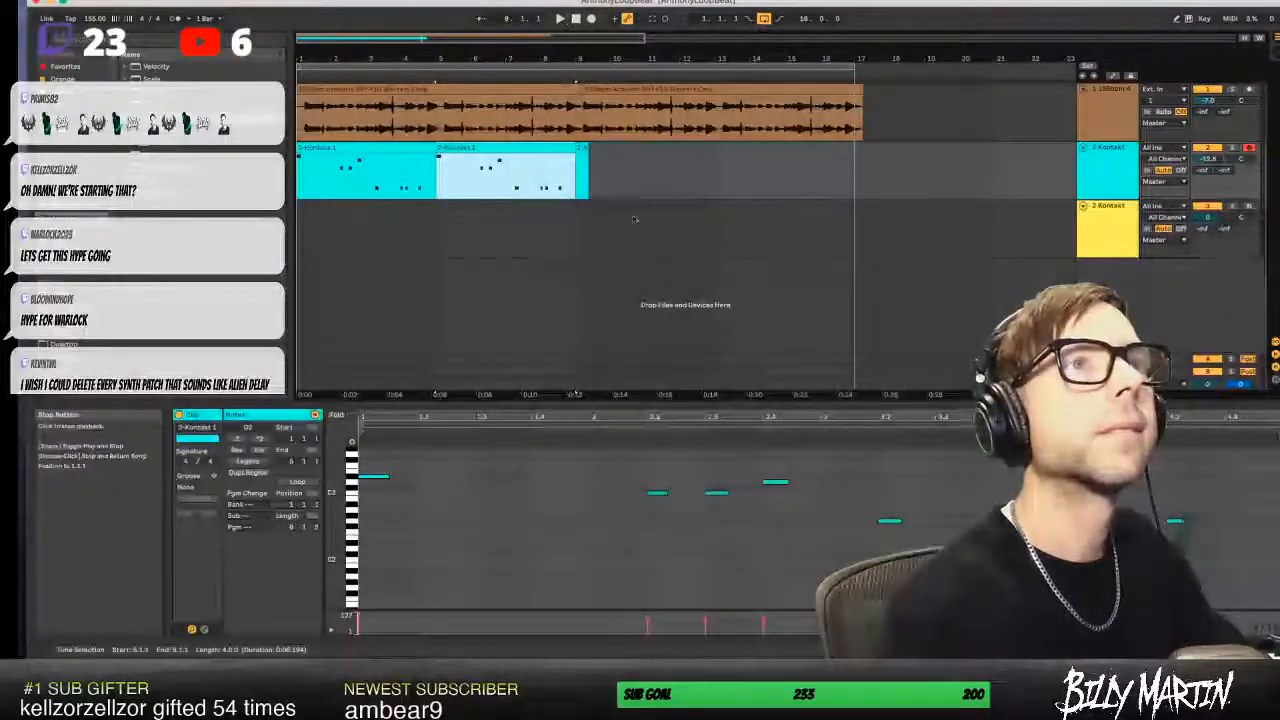
{"action": "key", "text": "super+z"}
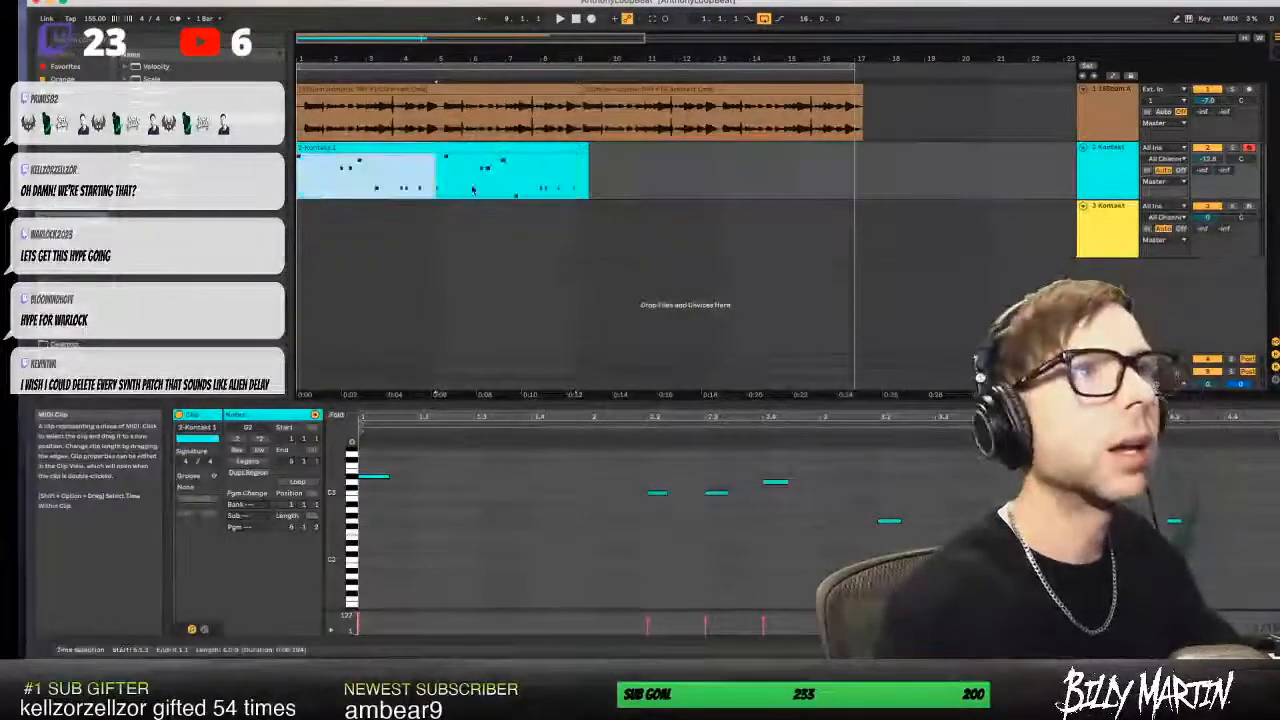
- Move the bass clip's opening D#3 note to 1.2.1 and play the arrangement from the start
{"action": "left_click", "coordinate": [454, 175]}
{"action": "left_click", "coordinate": [432, 168]}
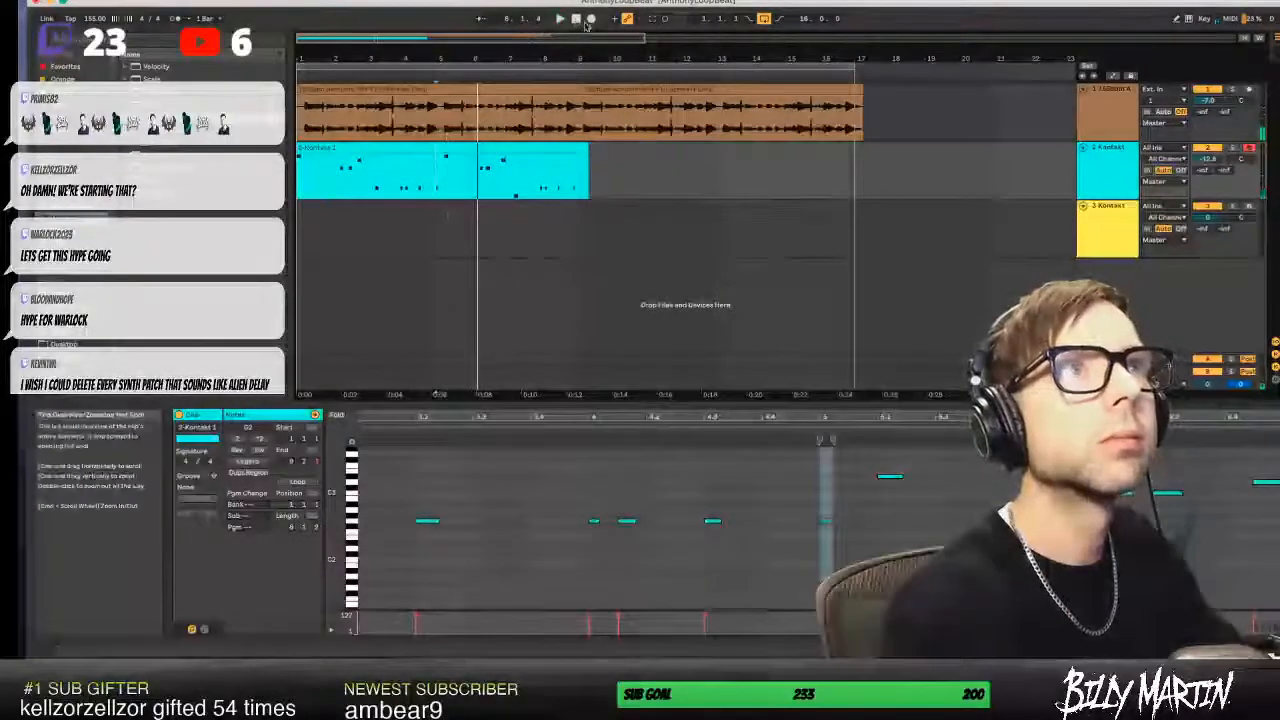
{"action": "left_click_drag", "start_coordinate": [350, 59], "coordinate": [398, 115]}
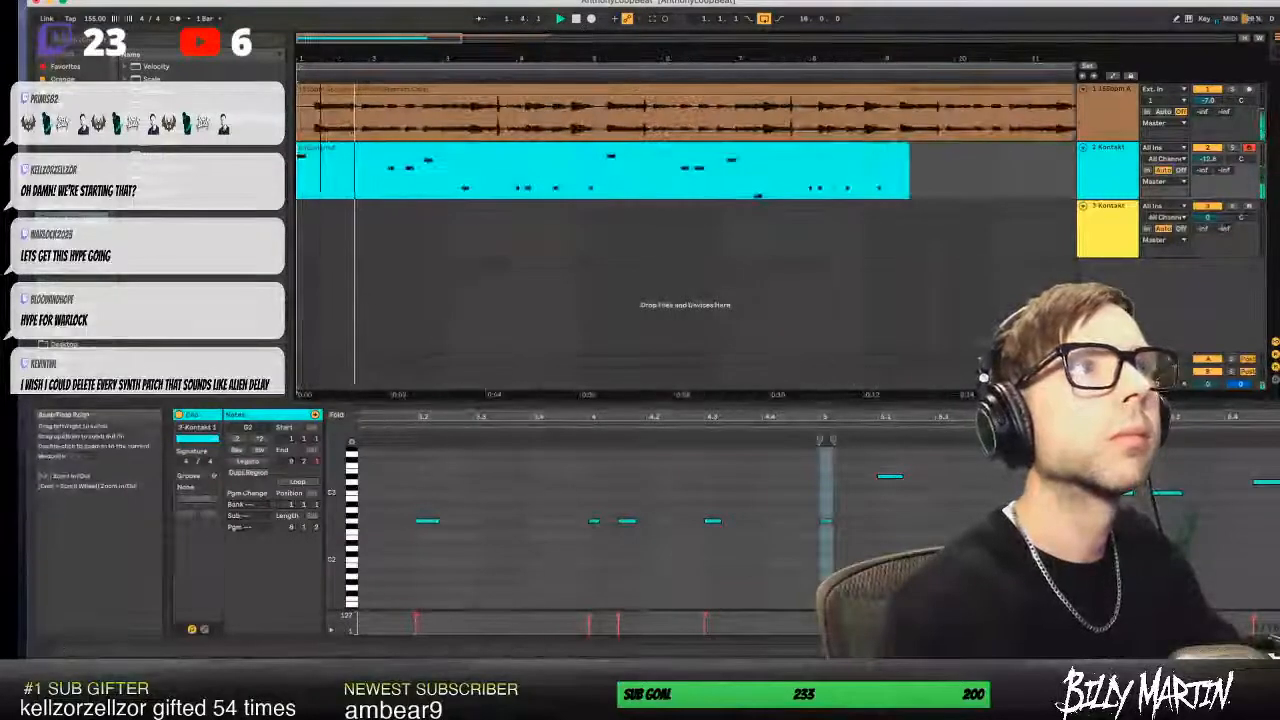
{"action": "key", "text": "space"}
{"action": "left_click_drag", "start_coordinate": [407, 418], "coordinate": [855, 364]}
{"action": "left_click", "coordinate": [384, 478]}
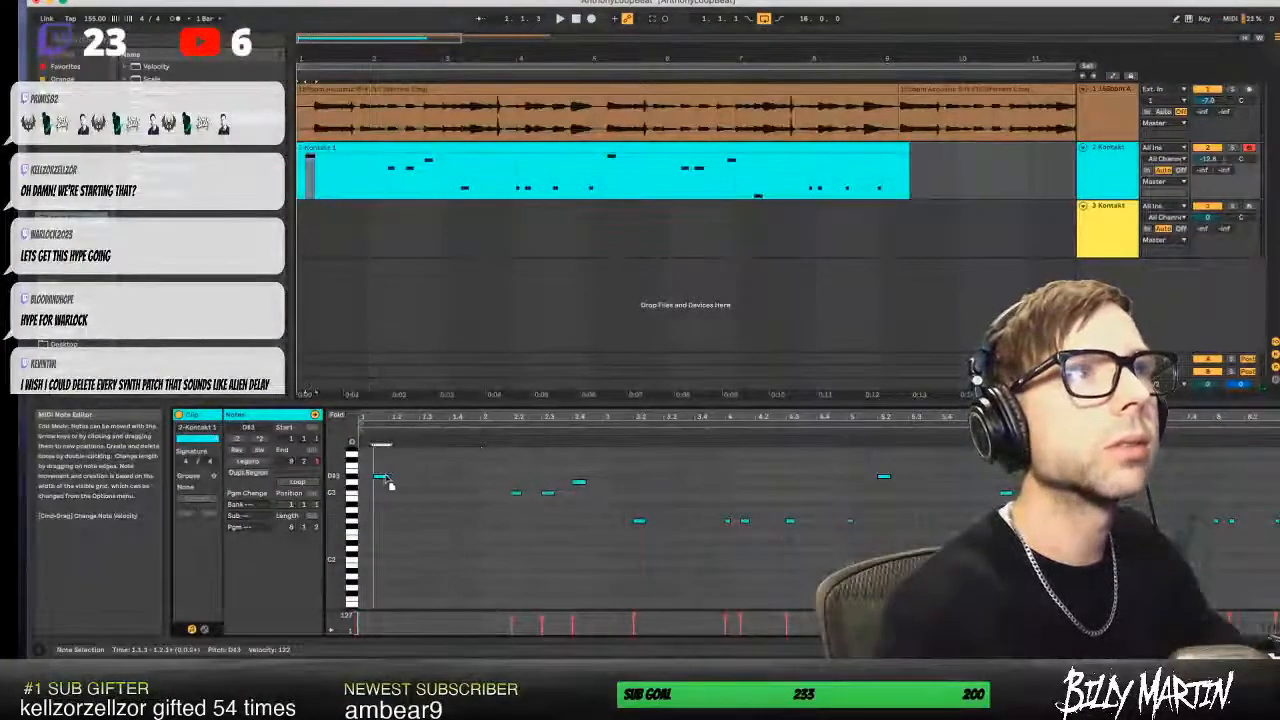
{"action": "left_click", "coordinate": [576, 18]}
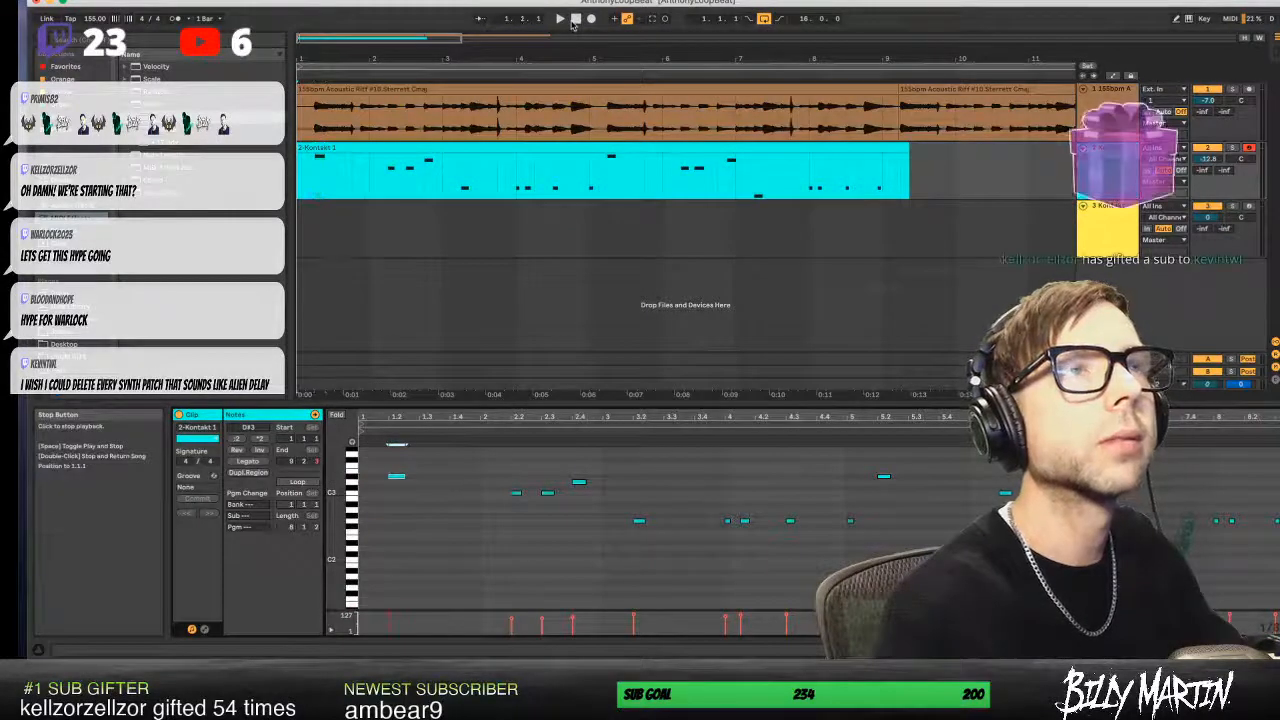
{"action": "key", "text": "space"}
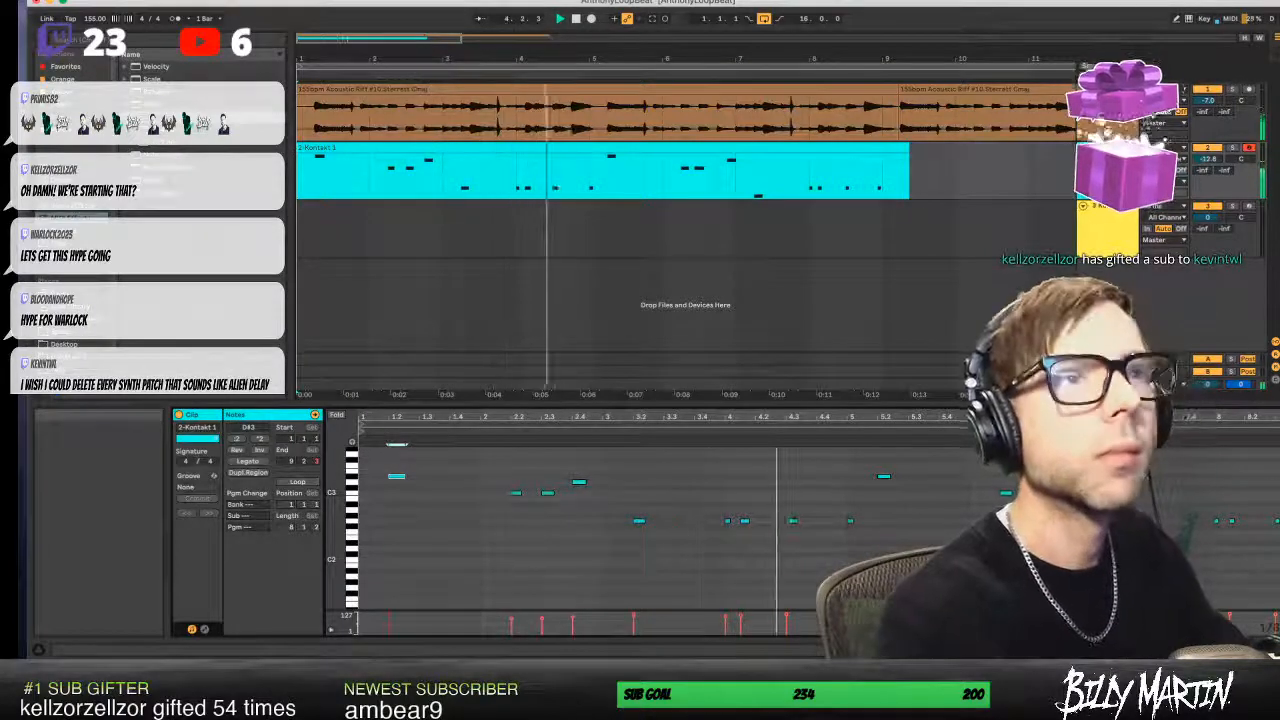
- Duplicate the first four bars of the bass clip into bars 5 to 8 and open the copy's notes
{"action": "left_click", "coordinate": [590, 171]}
{"action": "left_click_drag", "start_coordinate": [590, 171], "coordinate": [292, 172]}
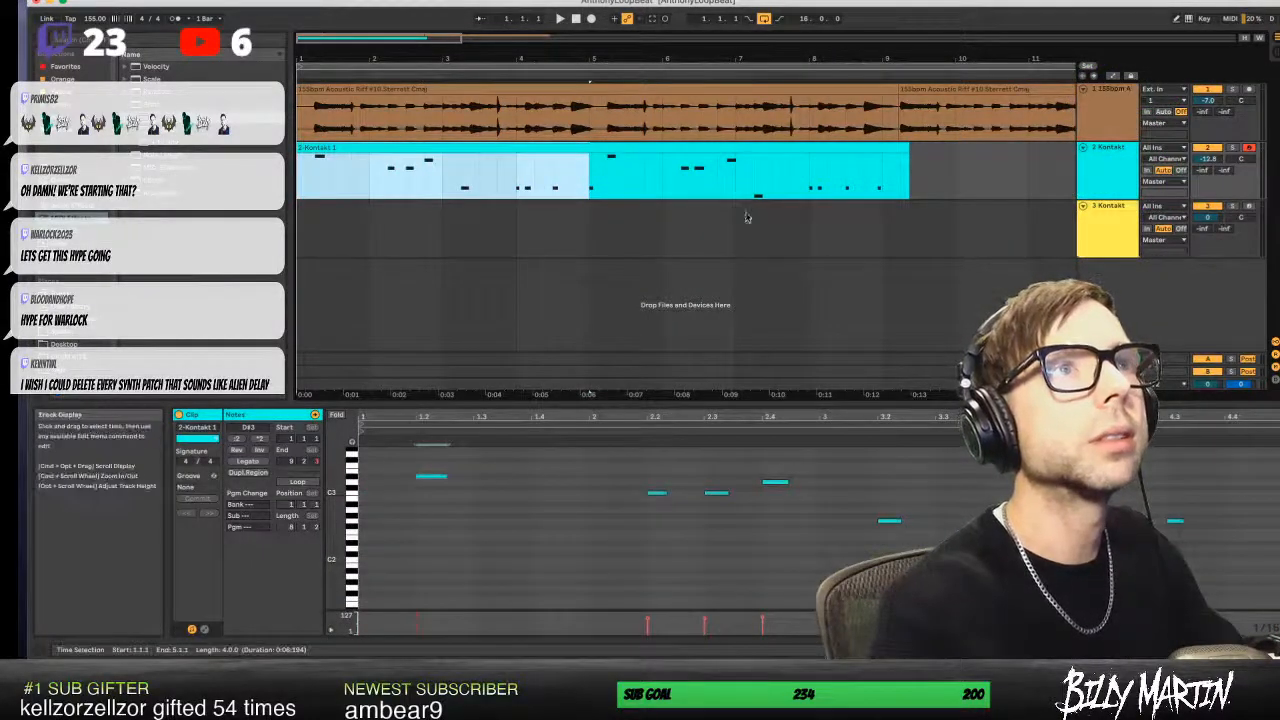
{"action": "left_click_drag", "start_coordinate": [590, 168], "coordinate": [296, 172]}
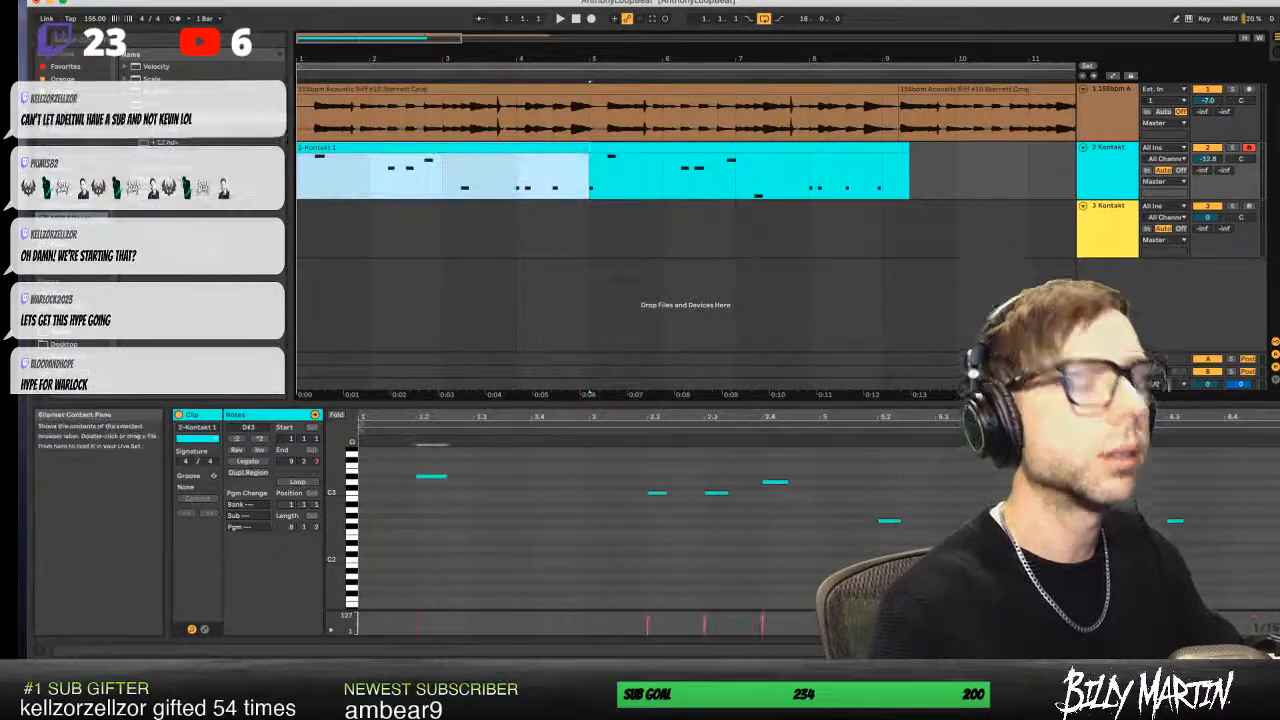
{"action": "key", "text": "super+d"}
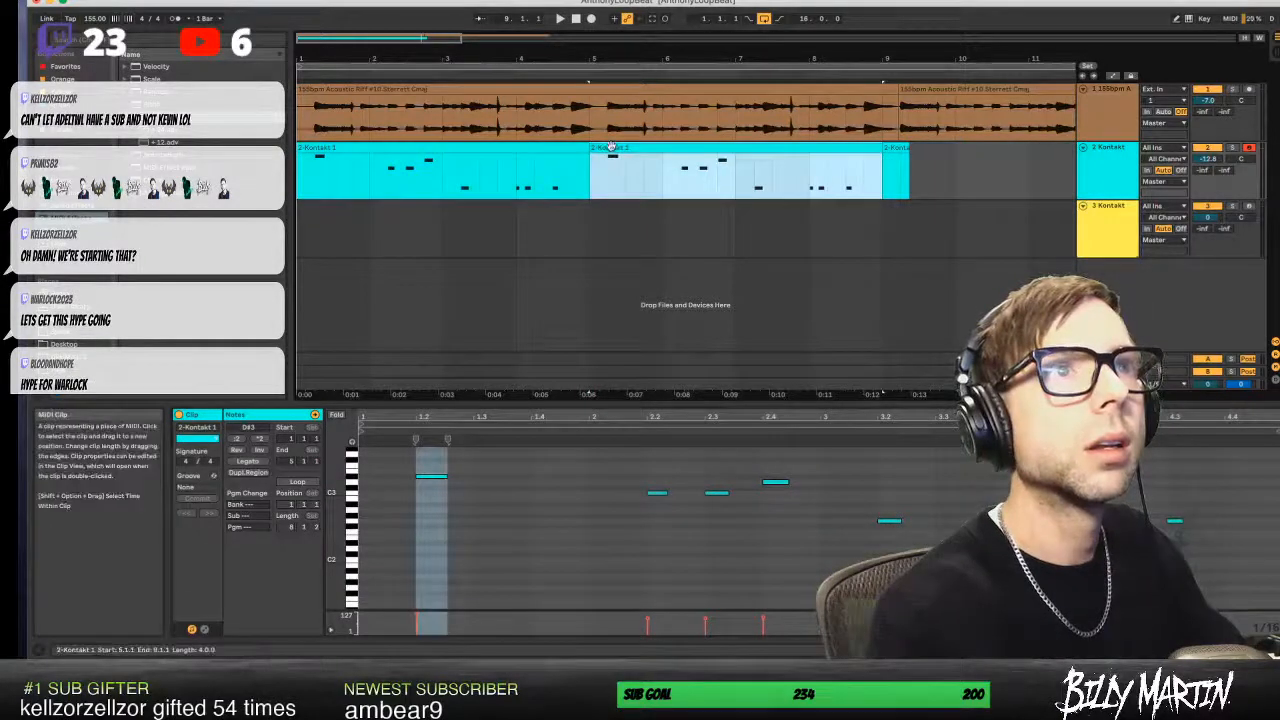
{"action": "double_click", "coordinate": [609, 147]}
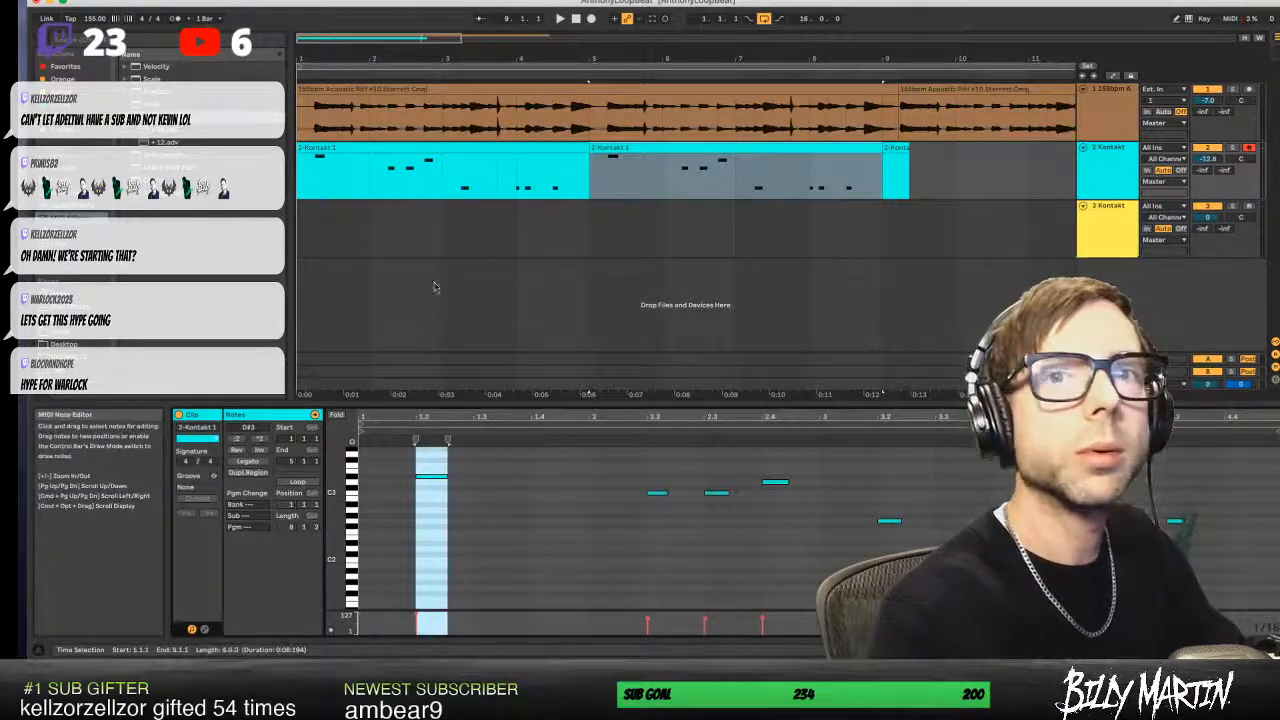
- In the first bass clip, move the last G2 note earlier to 4.4.3 and audition the change
{"action": "left_click", "coordinate": [334, 150]}
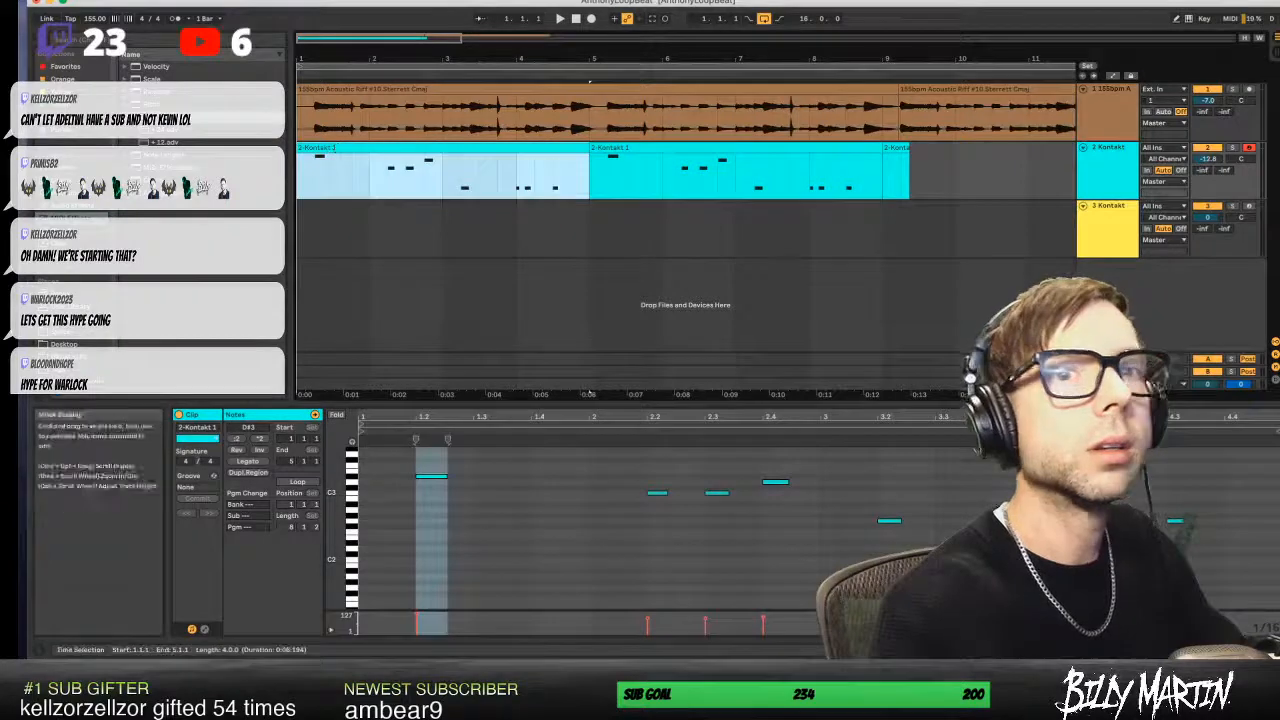
{"action": "left_click", "coordinate": [1272, 524]}
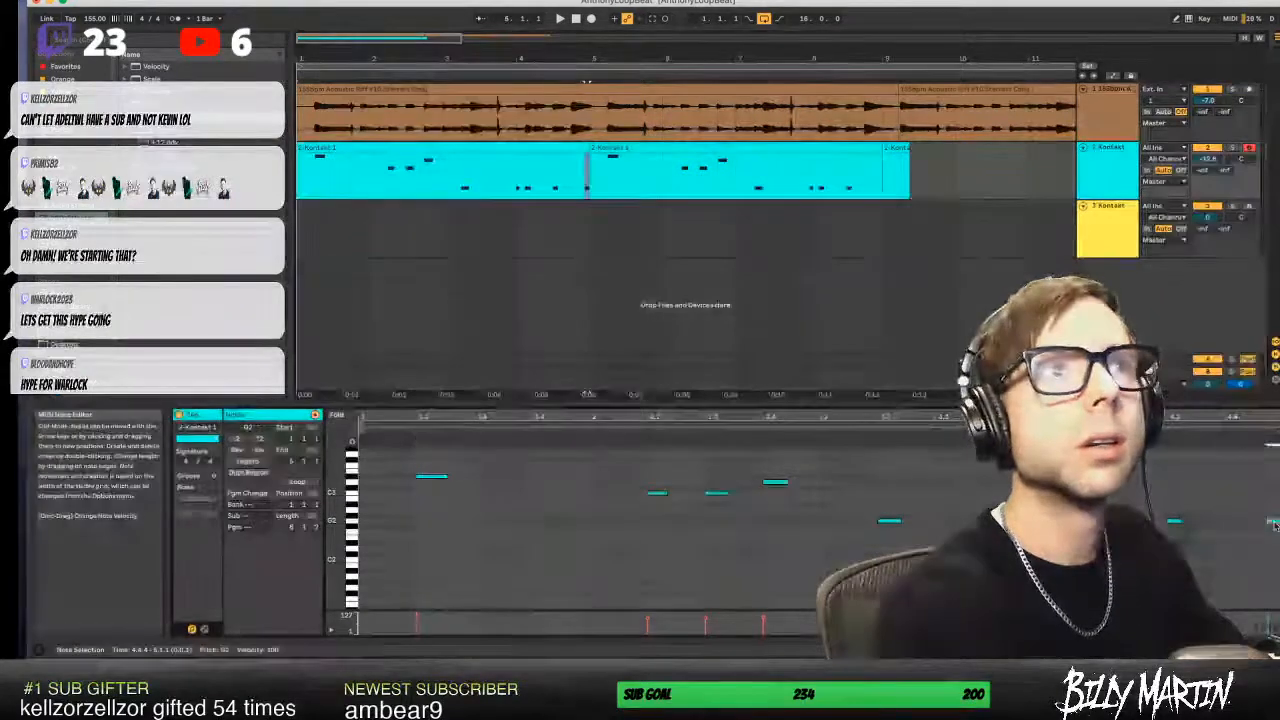
{"action": "key", "text": "space"}
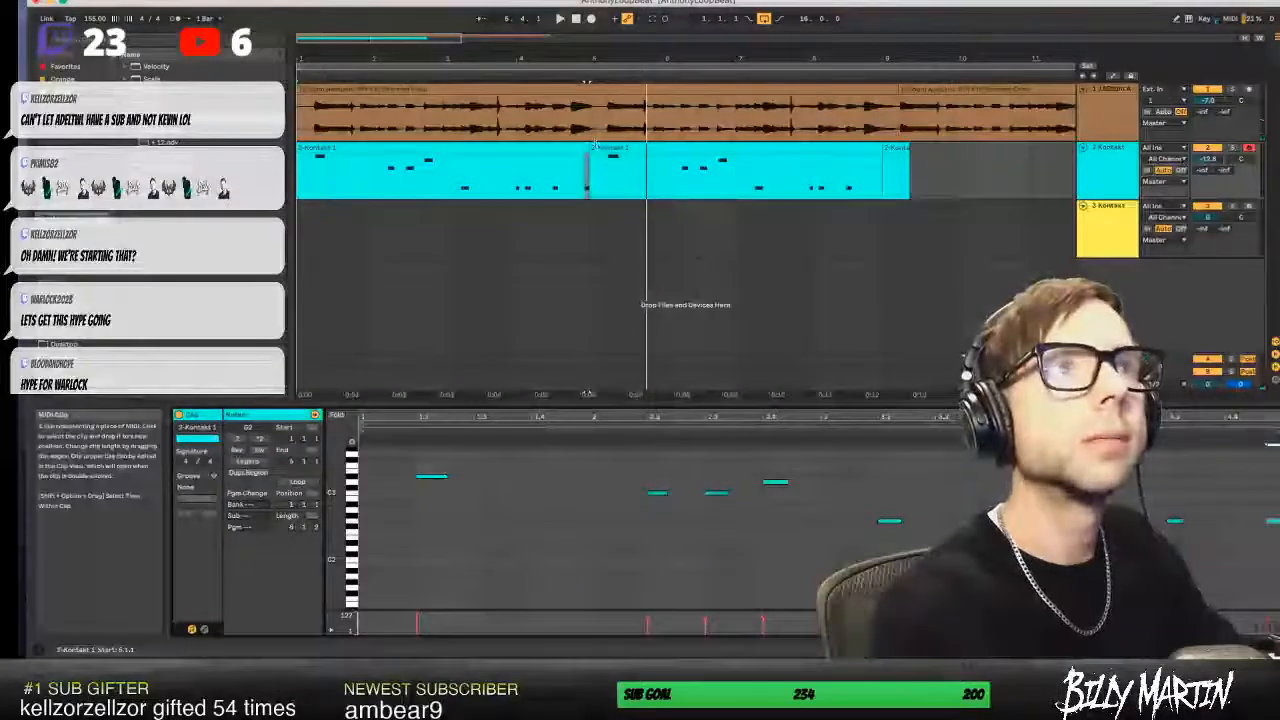
{"action": "left_click_drag", "start_coordinate": [1257, 417], "coordinate": [1100, 515]}
{"action": "key", "text": "space"}
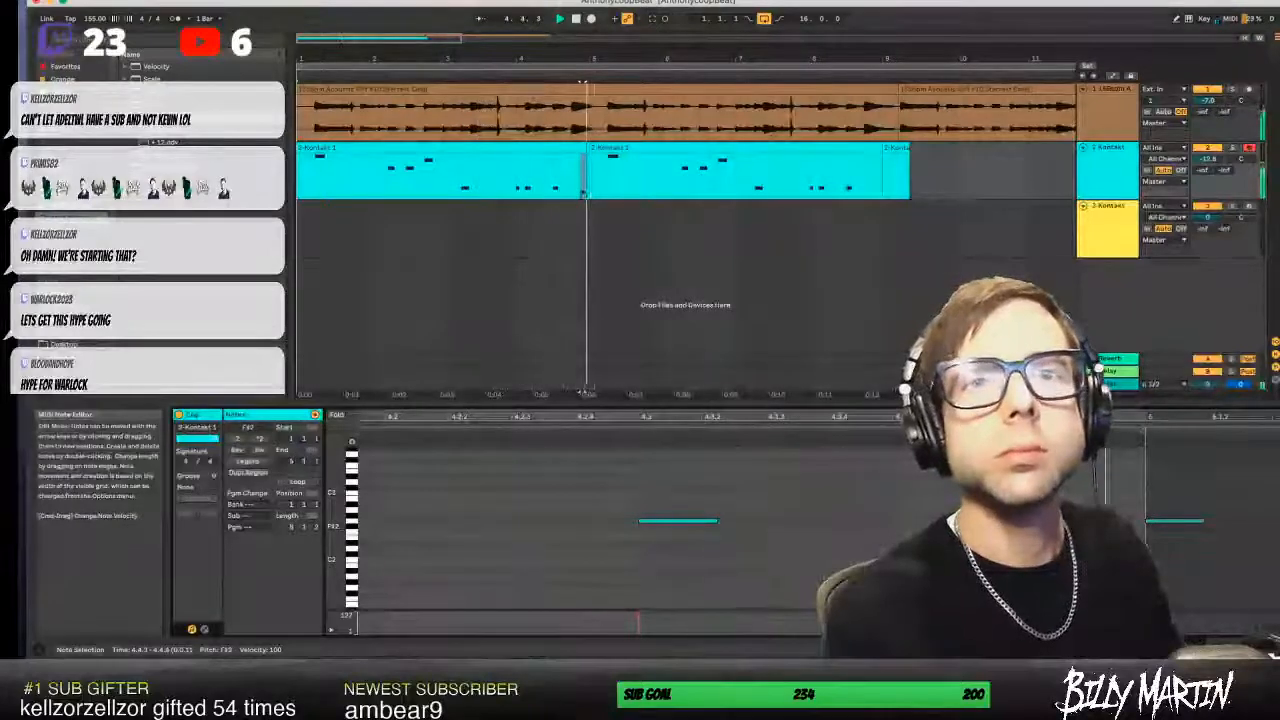
{"action": "key", "text": "space"}
{"action": "key", "text": "space"}
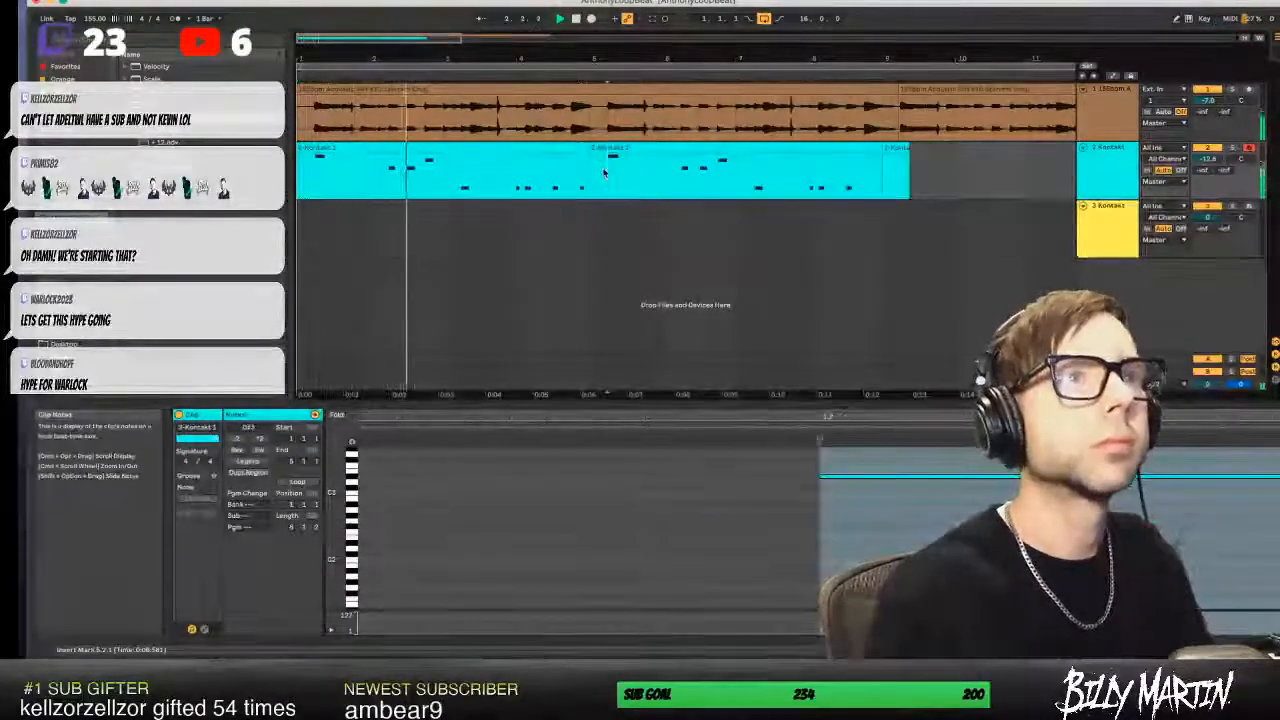
- Extend the second bass clip past the start of bar 9 and remove the leftover fragment behind it
{"action": "left_click_drag", "start_coordinate": [882, 150], "coordinate": [900, 149]}
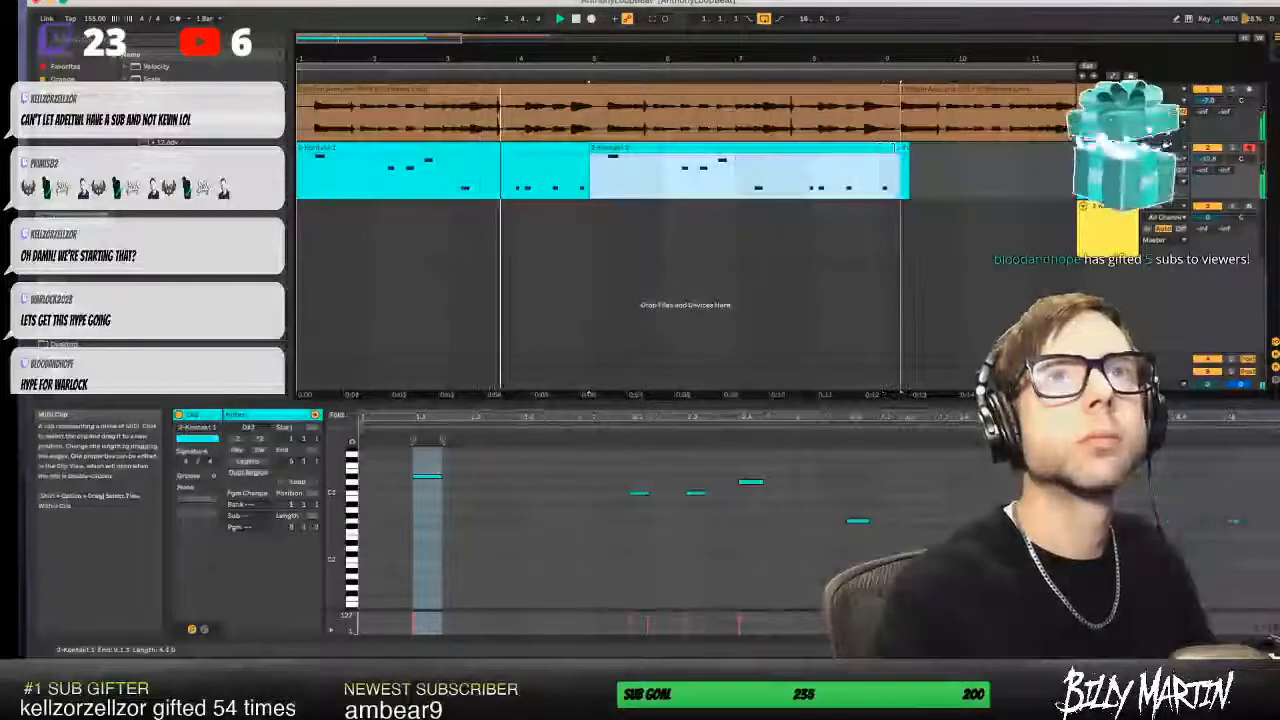
{"action": "left_click", "coordinate": [904, 149]}
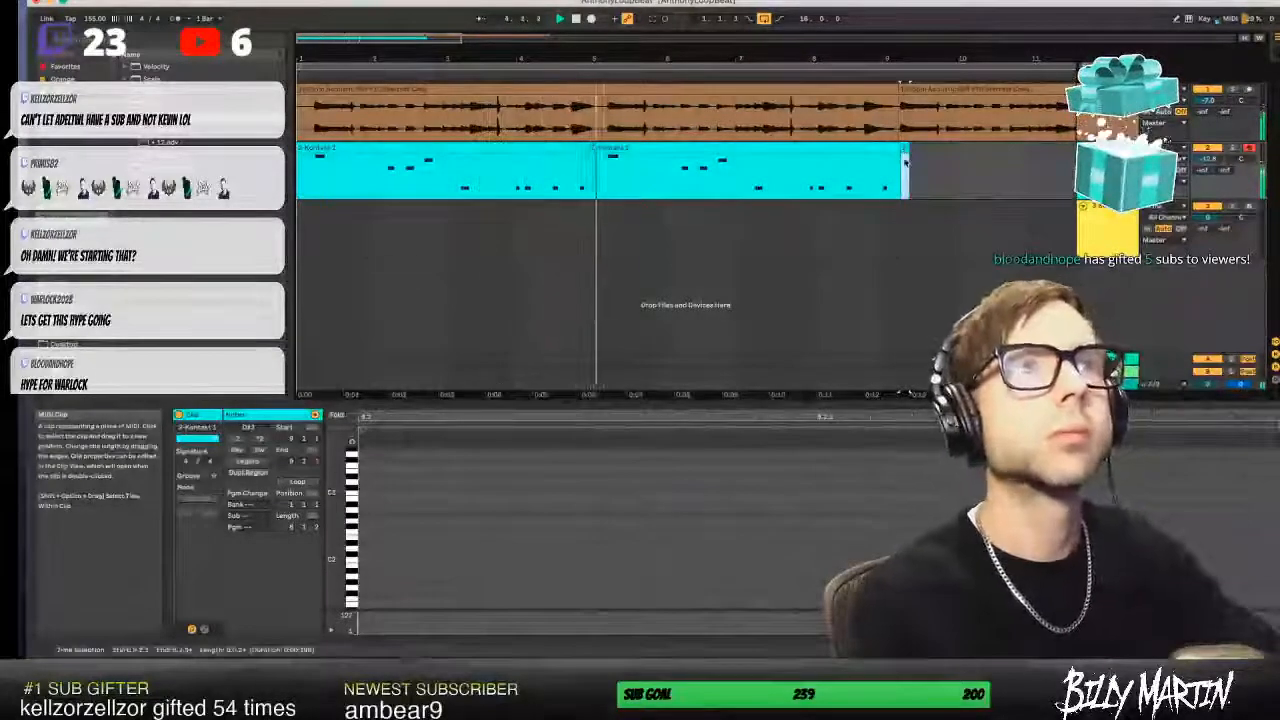
{"action": "left_click", "coordinate": [906, 168]}
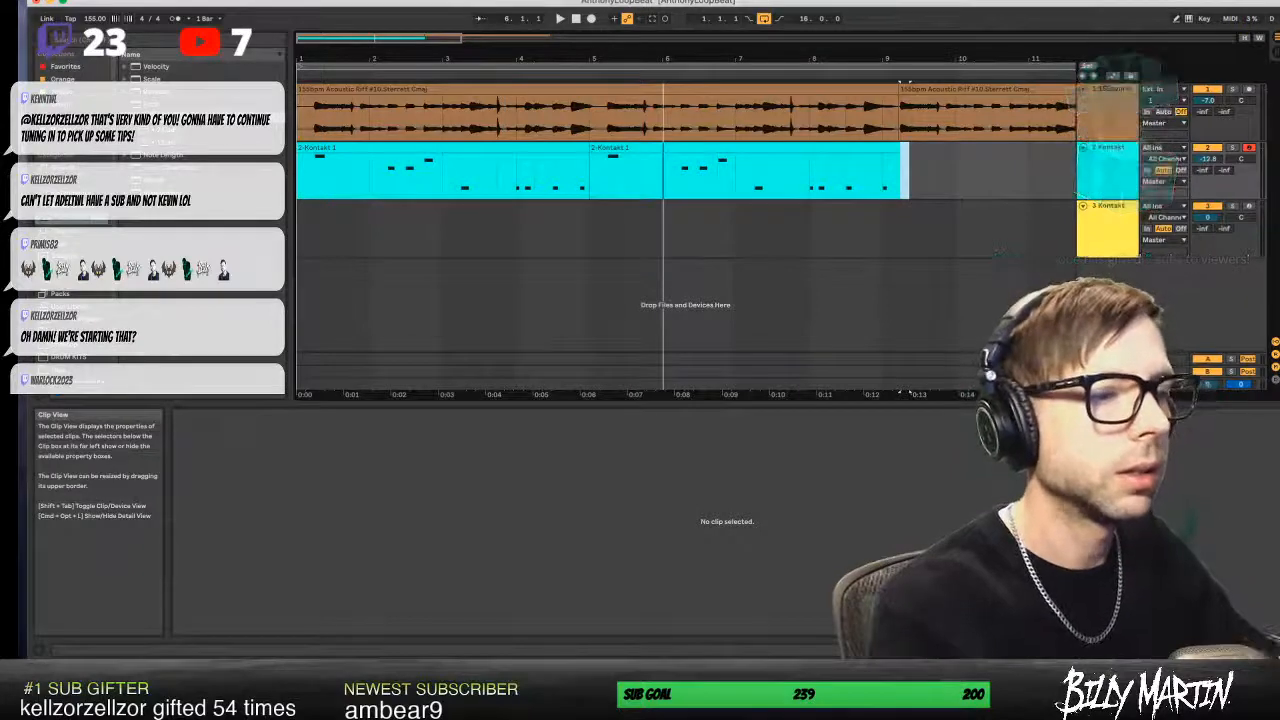
- Duplicate the corrected first bass clip over bars 5 to 8 and delete the leftover fragment after 9.1.1
{"action": "left_click", "coordinate": [560, 149]}
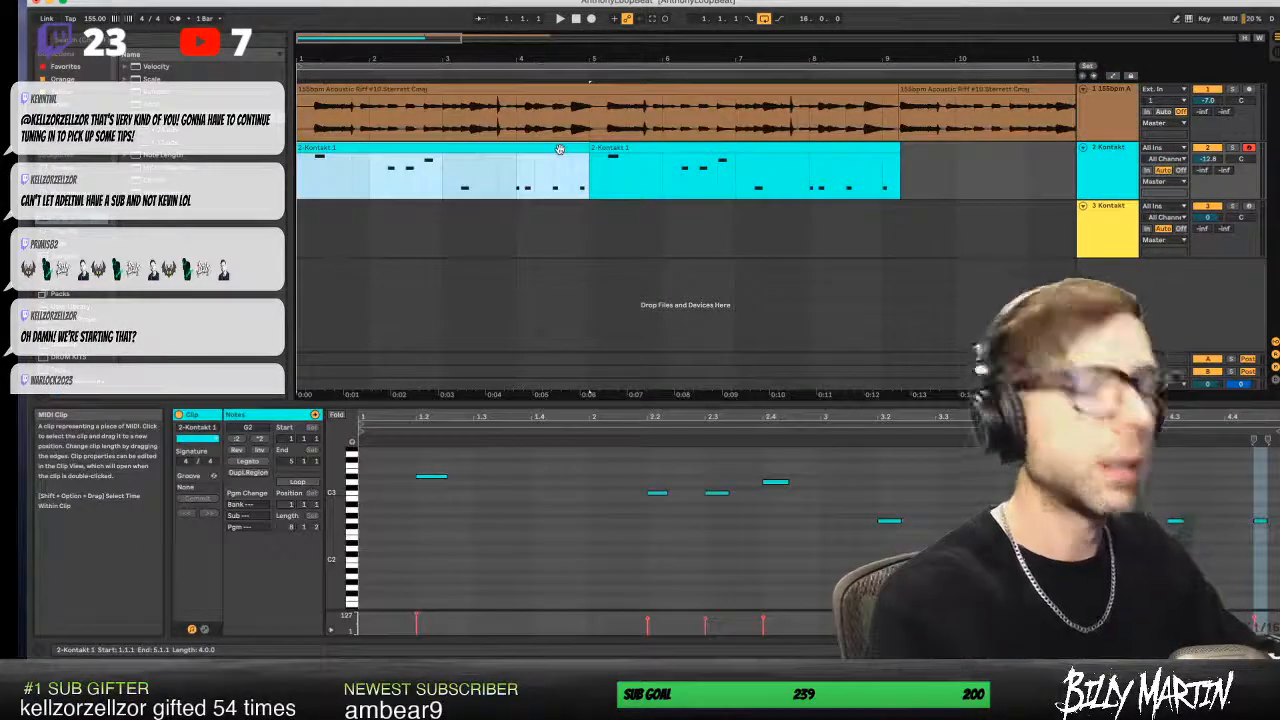
{"action": "key", "text": "super+d"}
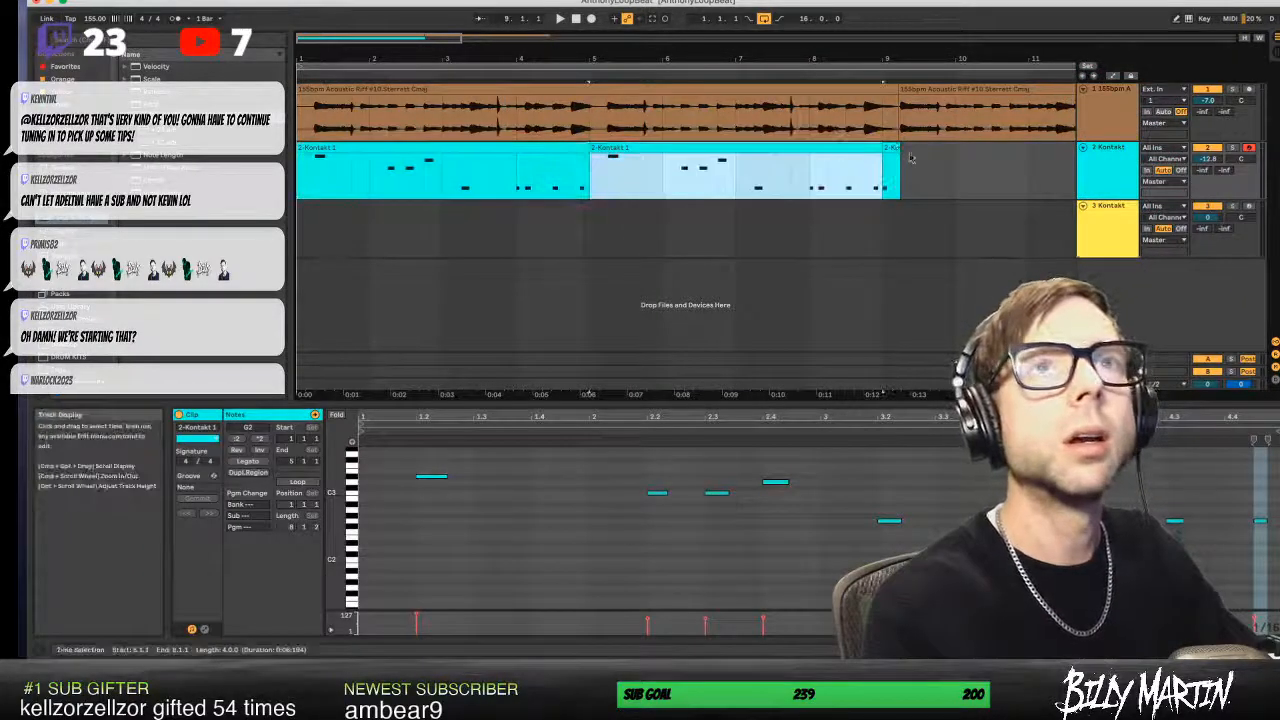
{"action": "left_click", "coordinate": [892, 146]}
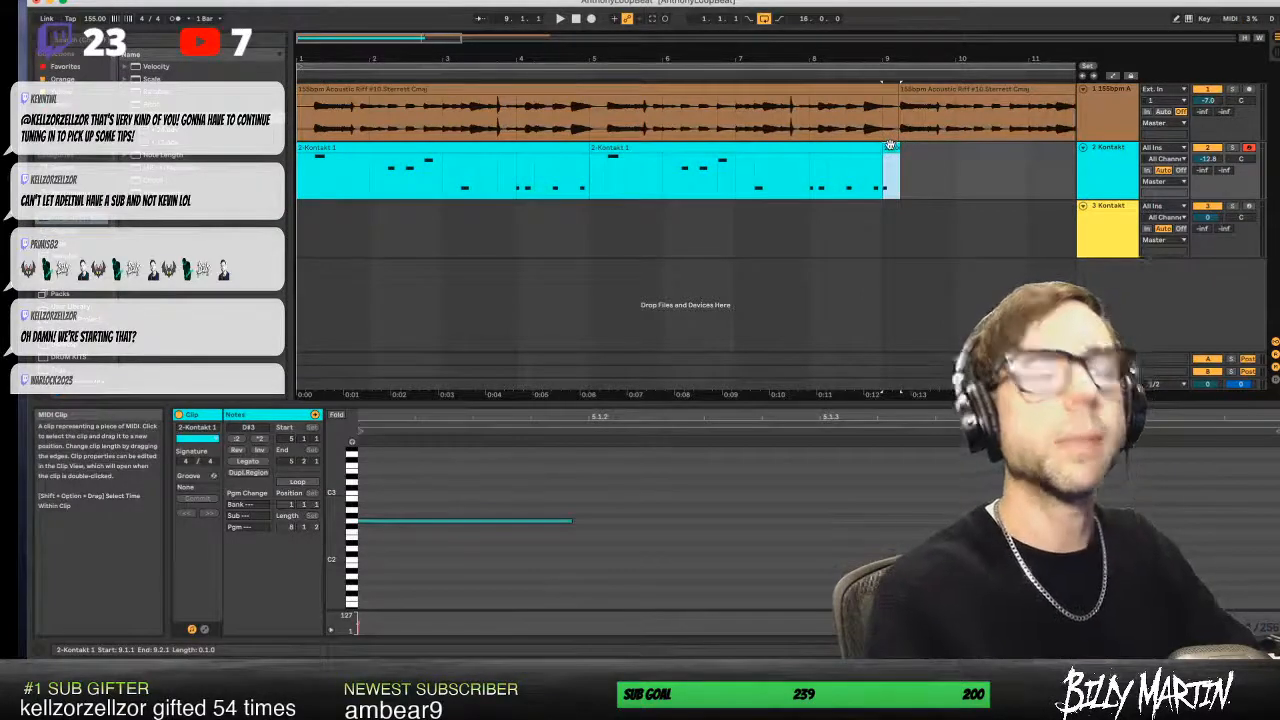
{"action": "key", "text": "Delete"}
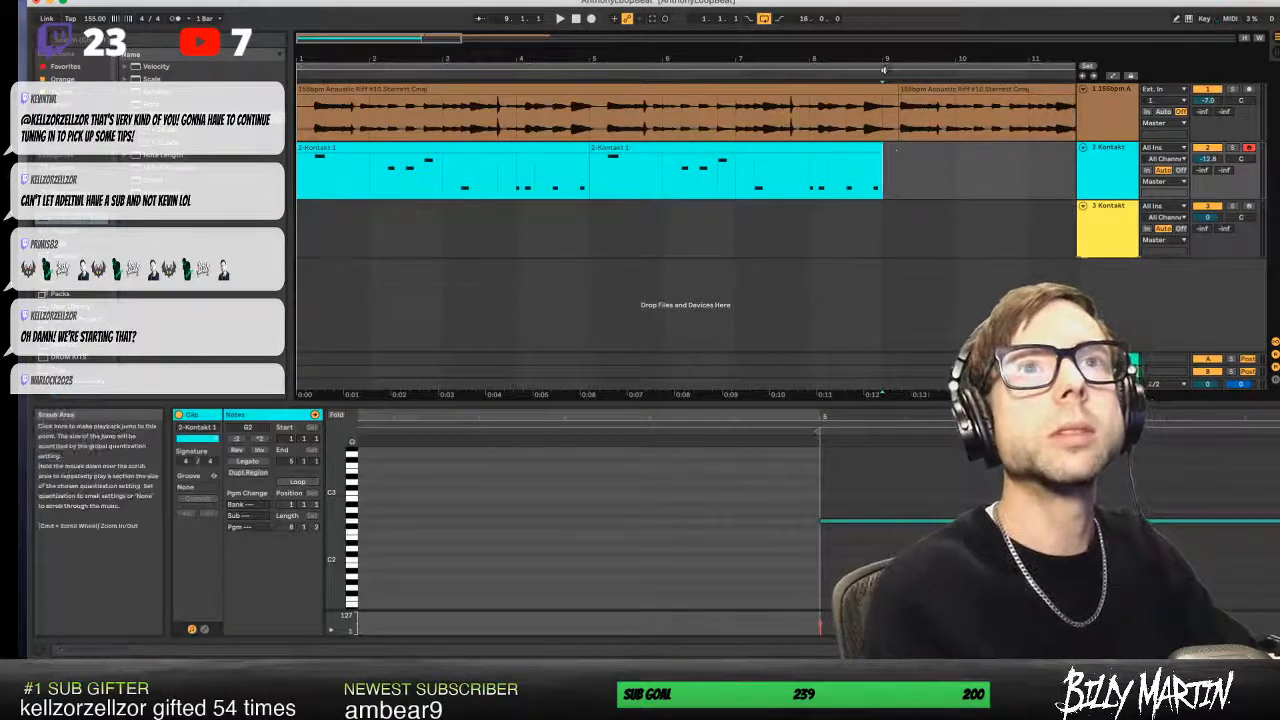
- Duplicate both four-bar bass clips into bars 9 to 16
{"action": "left_click_drag", "start_coordinate": [890, 59], "coordinate": [882, 20]}
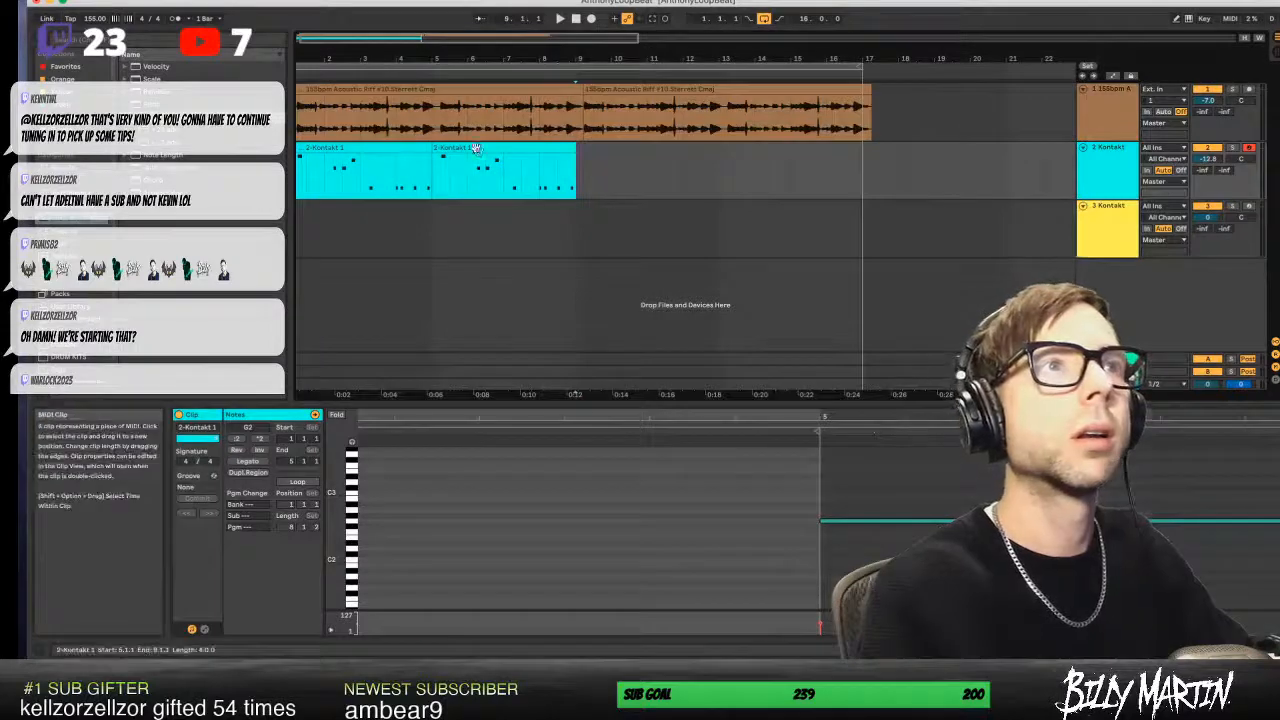
{"action": "left_click", "coordinate": [404, 148]}
{"action": "key", "text": "super+d"}
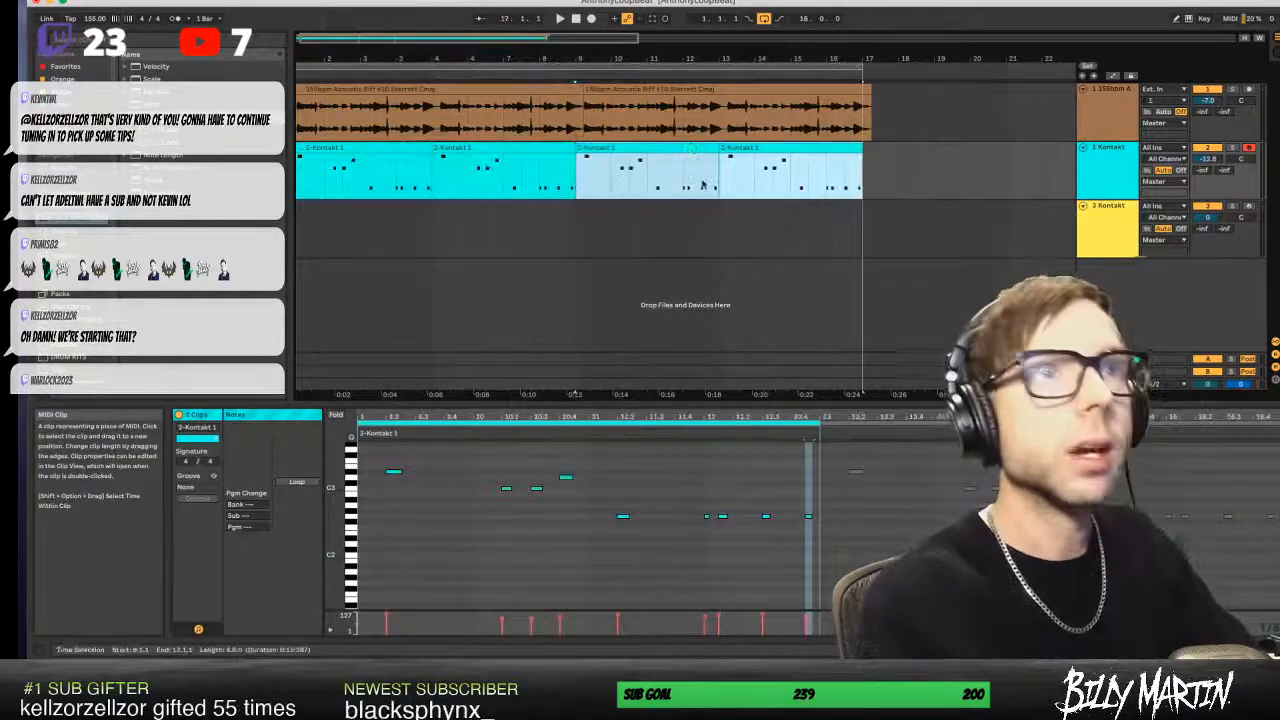
- Try lengthening the first bass clip's opening notes so each reaches the next, extending the D#3 note to 2.2.1, during playback
{"action": "double_click", "coordinate": [576, 19]}
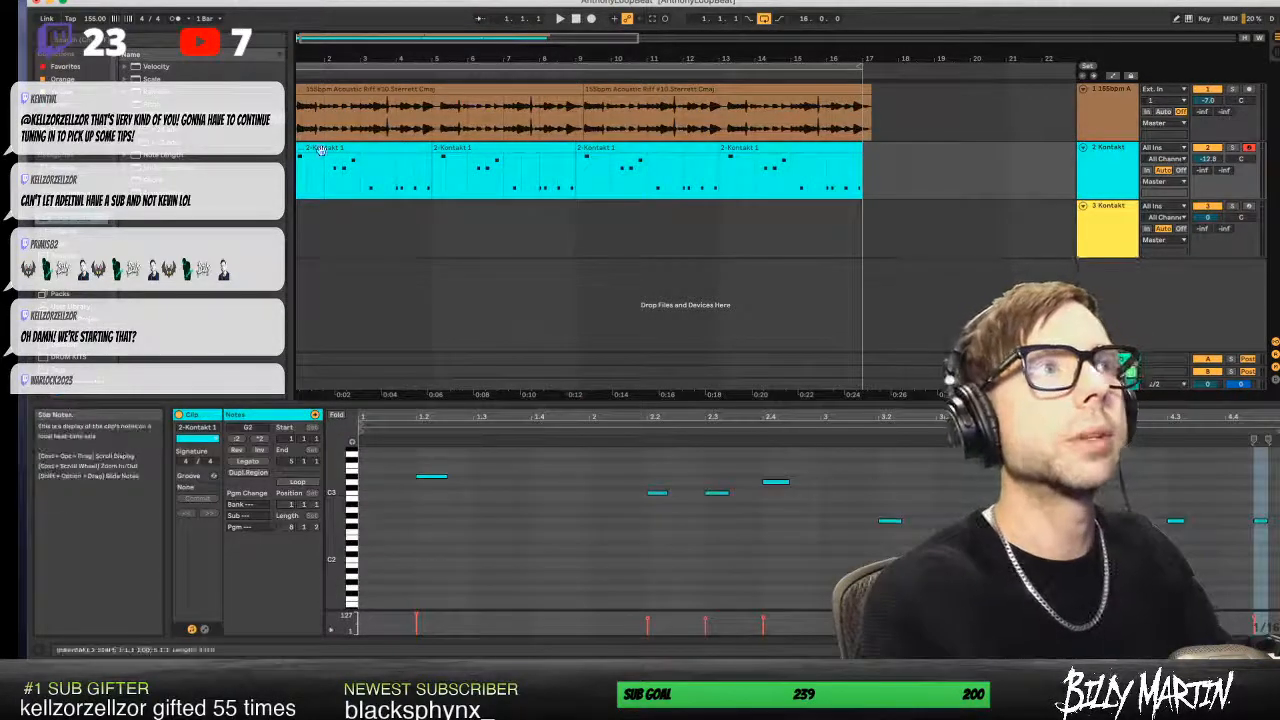
{"action": "left_click_drag", "start_coordinate": [435, 417], "coordinate": [435, 405]}
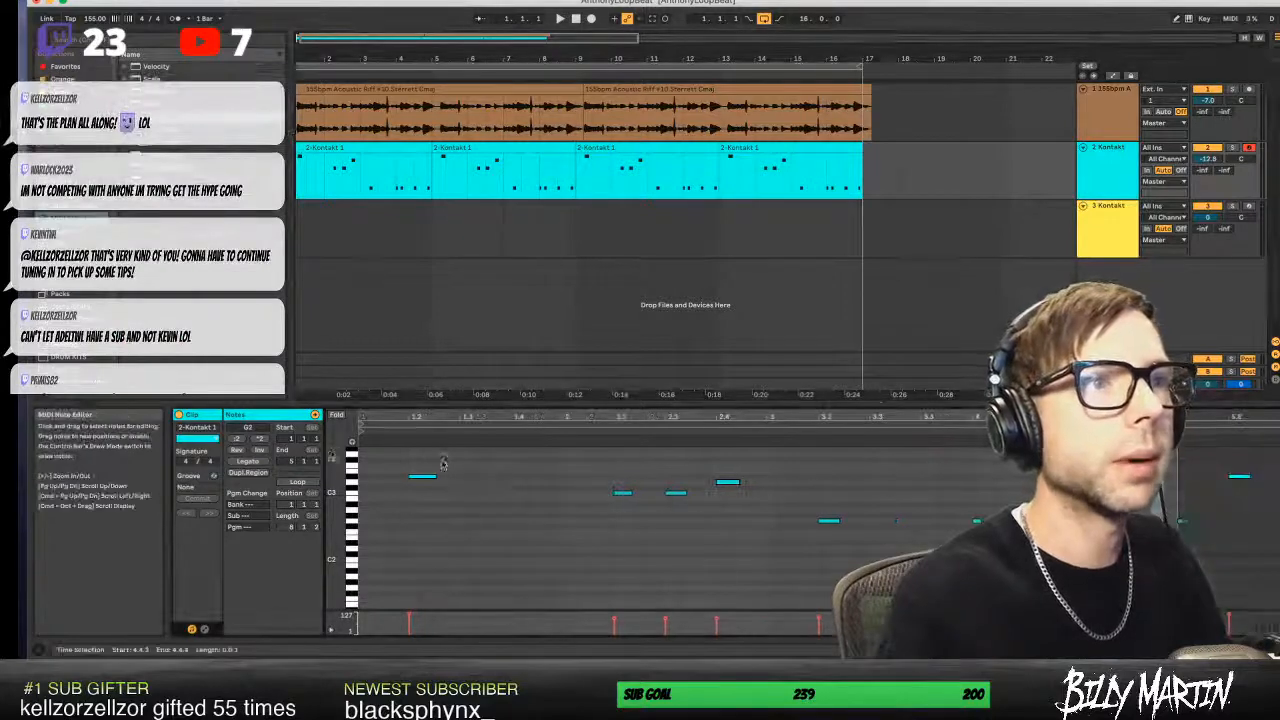
{"action": "left_click_drag", "start_coordinate": [434, 475], "coordinate": [600, 475]}
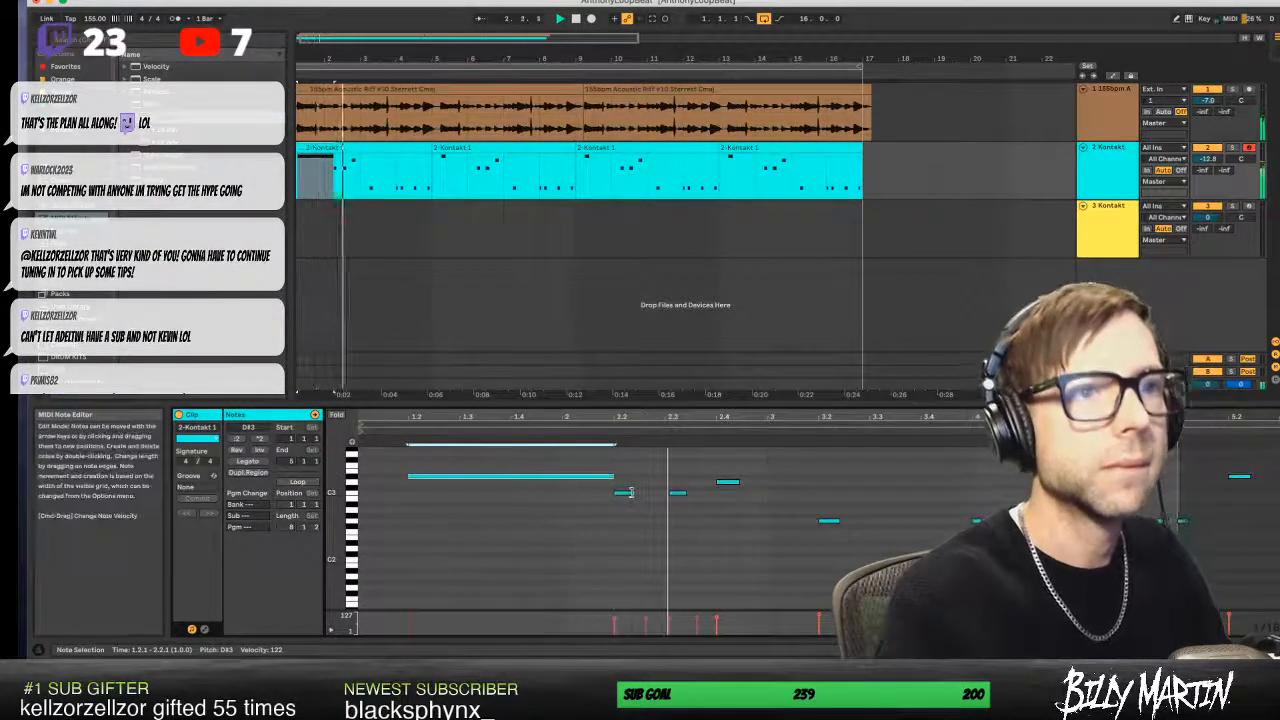
{"action": "left_click", "coordinate": [625, 492]}
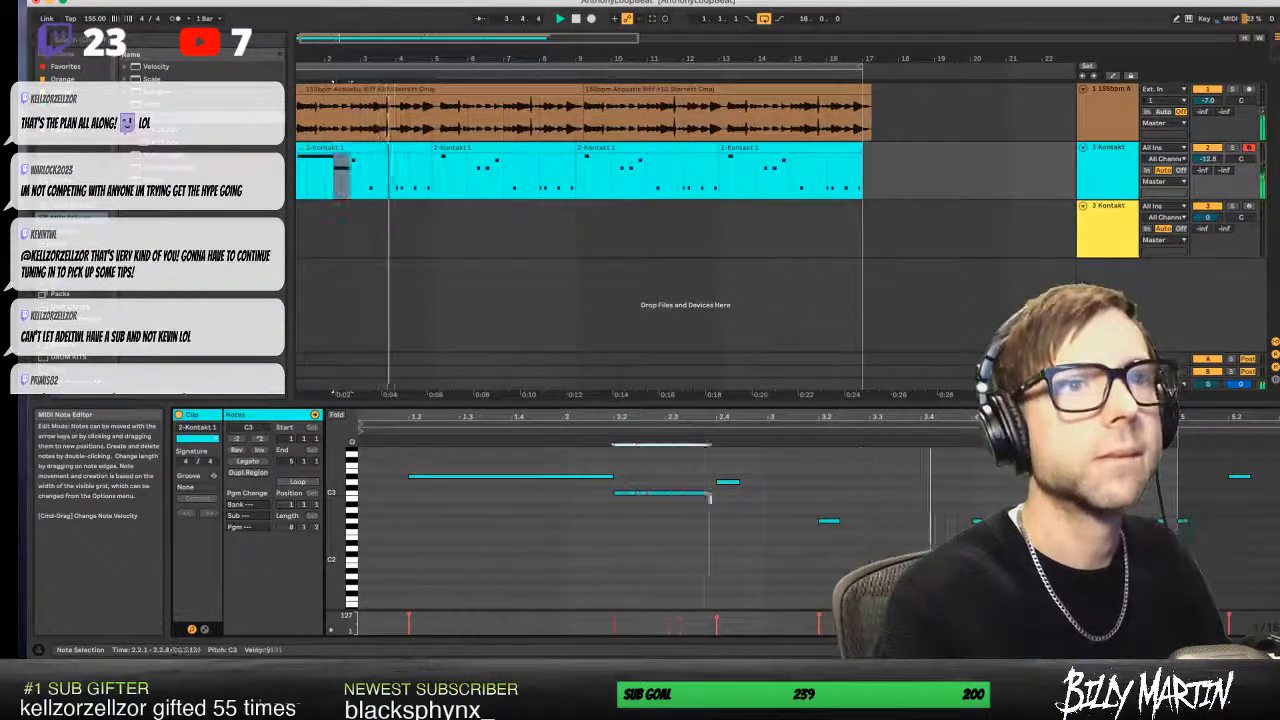
{"action": "left_click_drag", "start_coordinate": [630, 492], "coordinate": [834, 547]}
{"action": "left_click", "coordinate": [735, 482]}
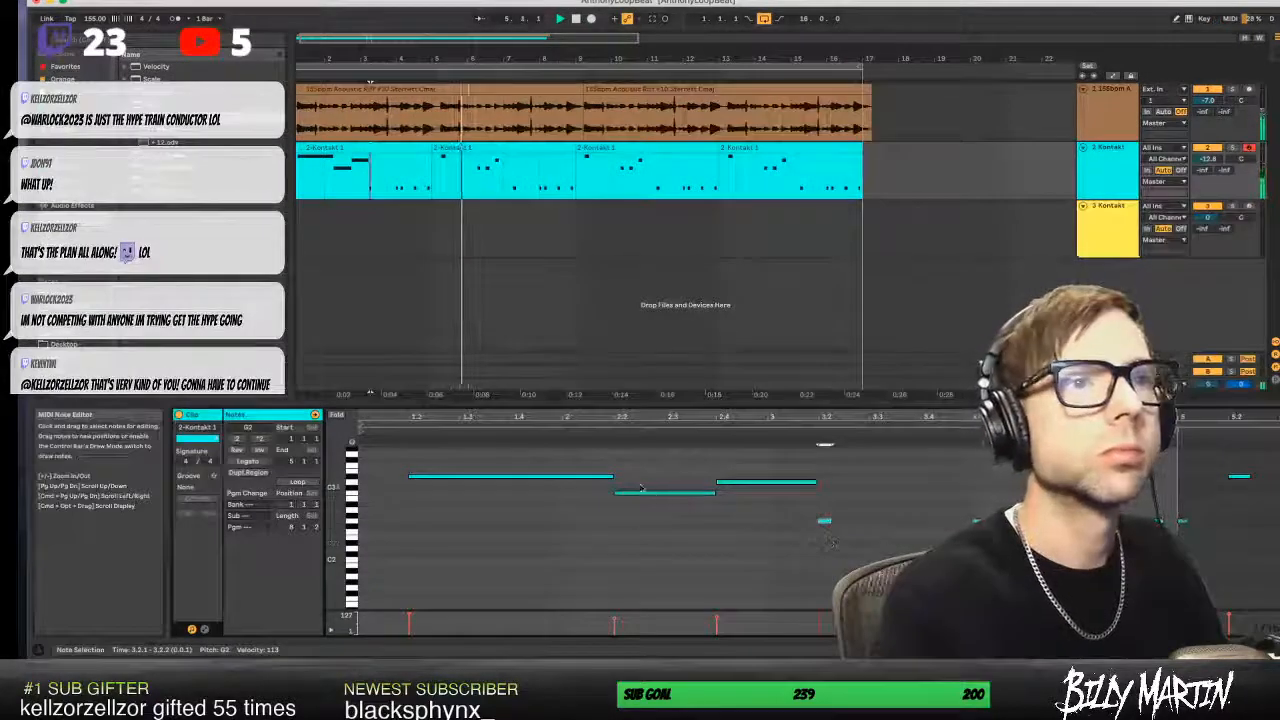
- Stop playback and undo the note lengthening in the first bass clip
{"action": "key", "text": "space"}
{"action": "key", "text": "super+z"}
{"action": "key", "text": "super+z"}
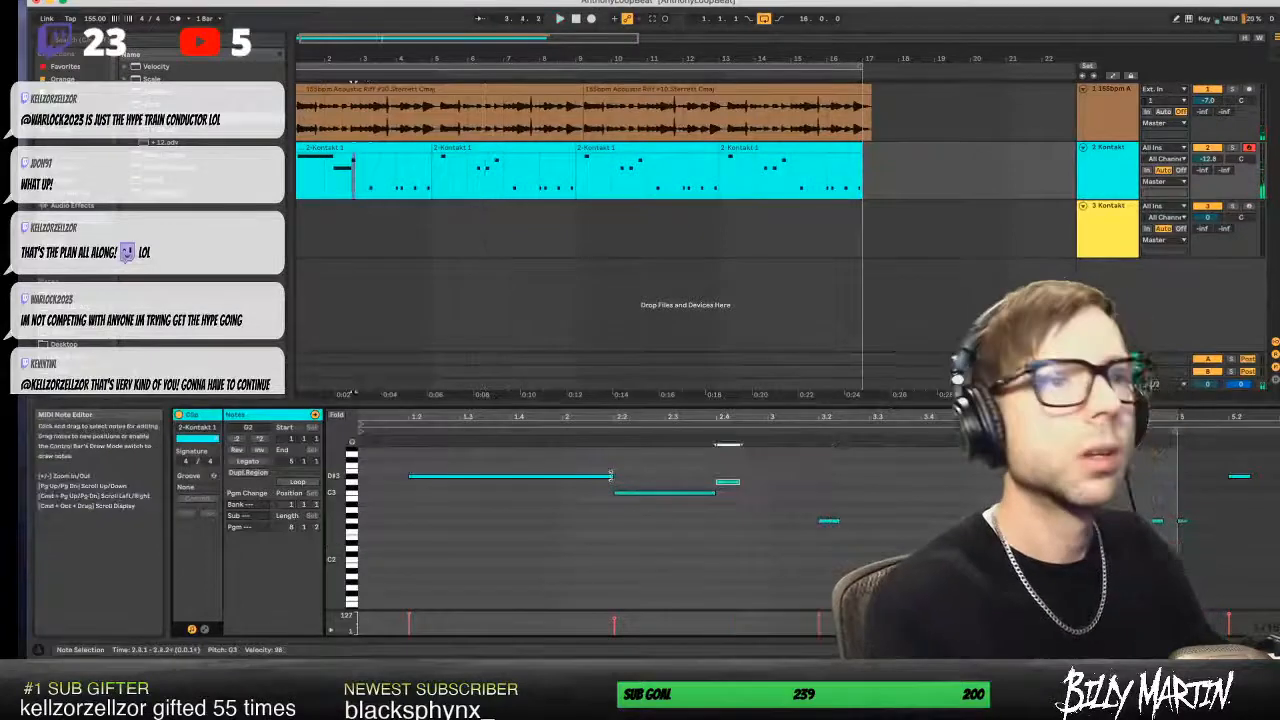
- Open the bass track's Substance instrument and audition the BTB 55. Metallic Bass and BTB 51. Grind House presets
{"action": "left_click", "coordinate": [465, 241]}
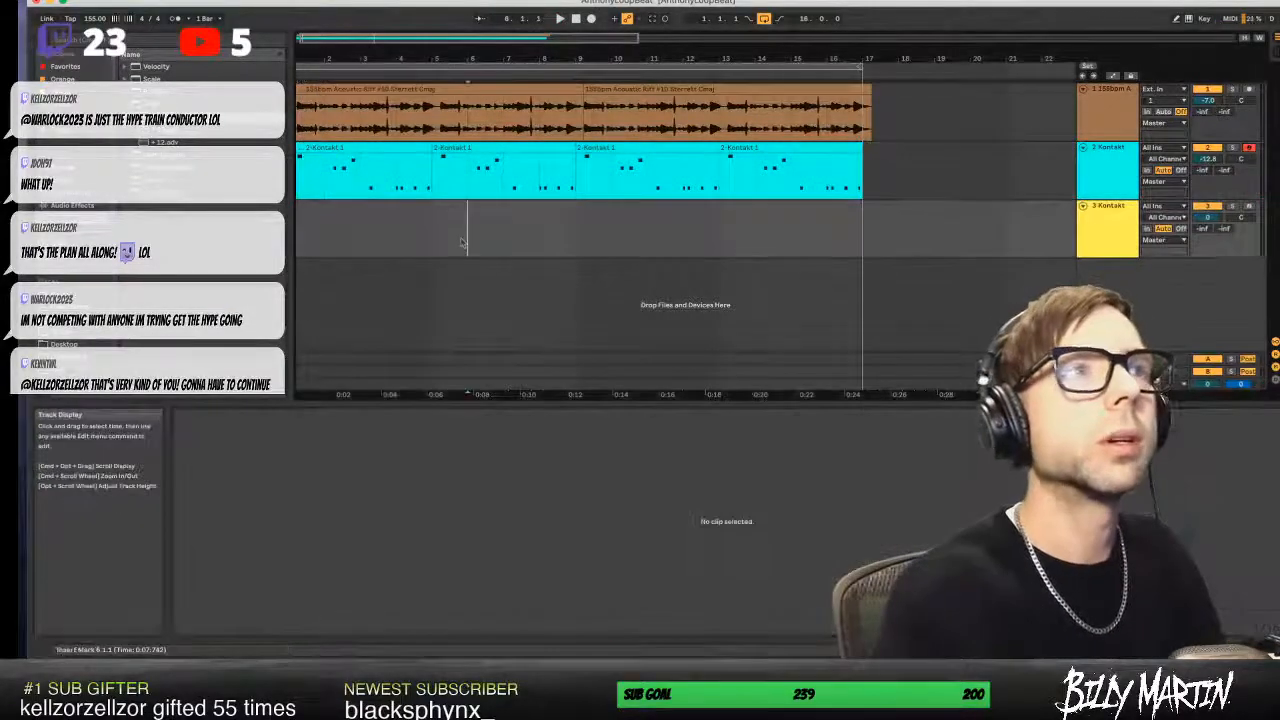
{"action": "scroll", "coordinate": [967, 166], "scroll_direction": "up", "scroll_amount": 5}
{"action": "double_click", "coordinate": [1109, 165]}
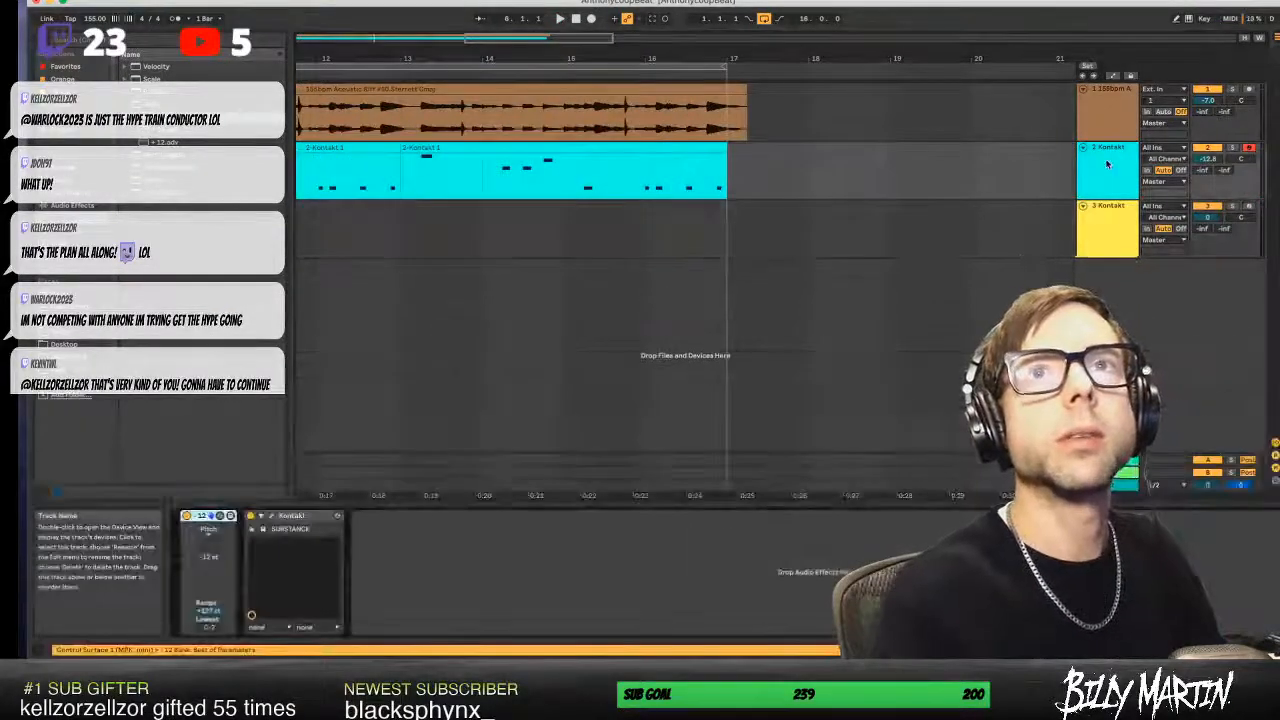
{"action": "left_click", "coordinate": [271, 517]}
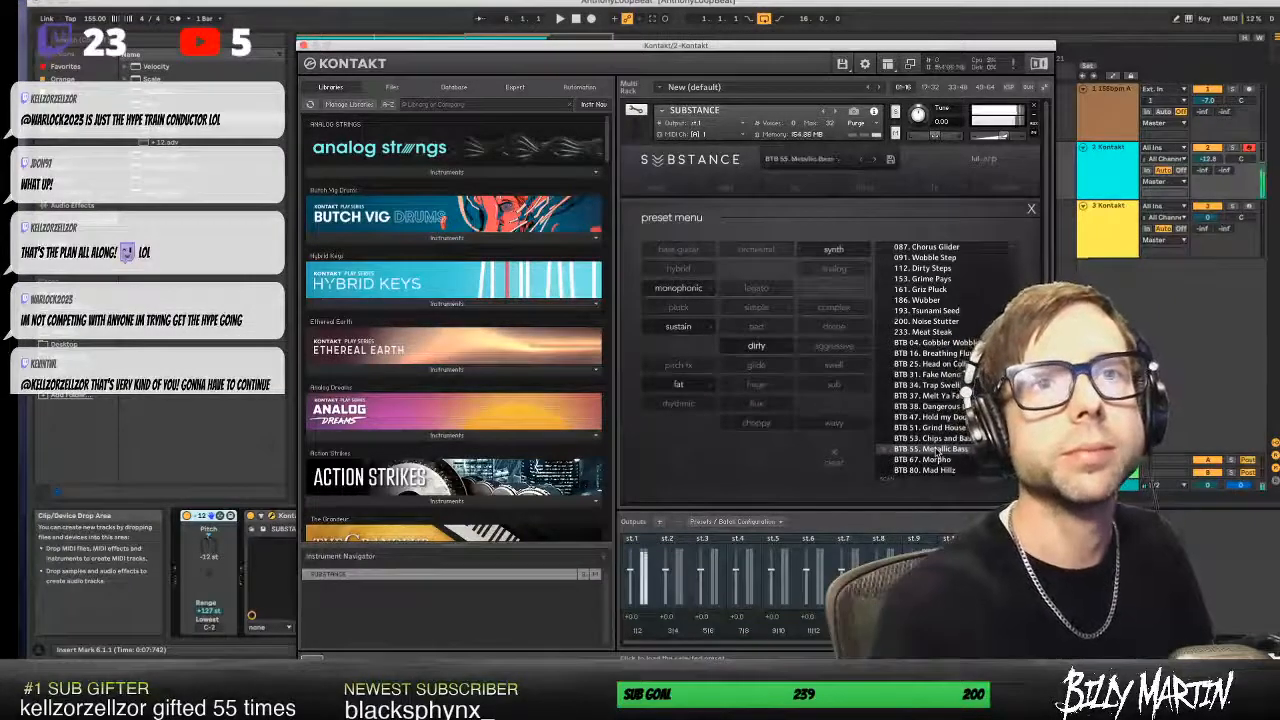
{"action": "left_click", "coordinate": [938, 428]}
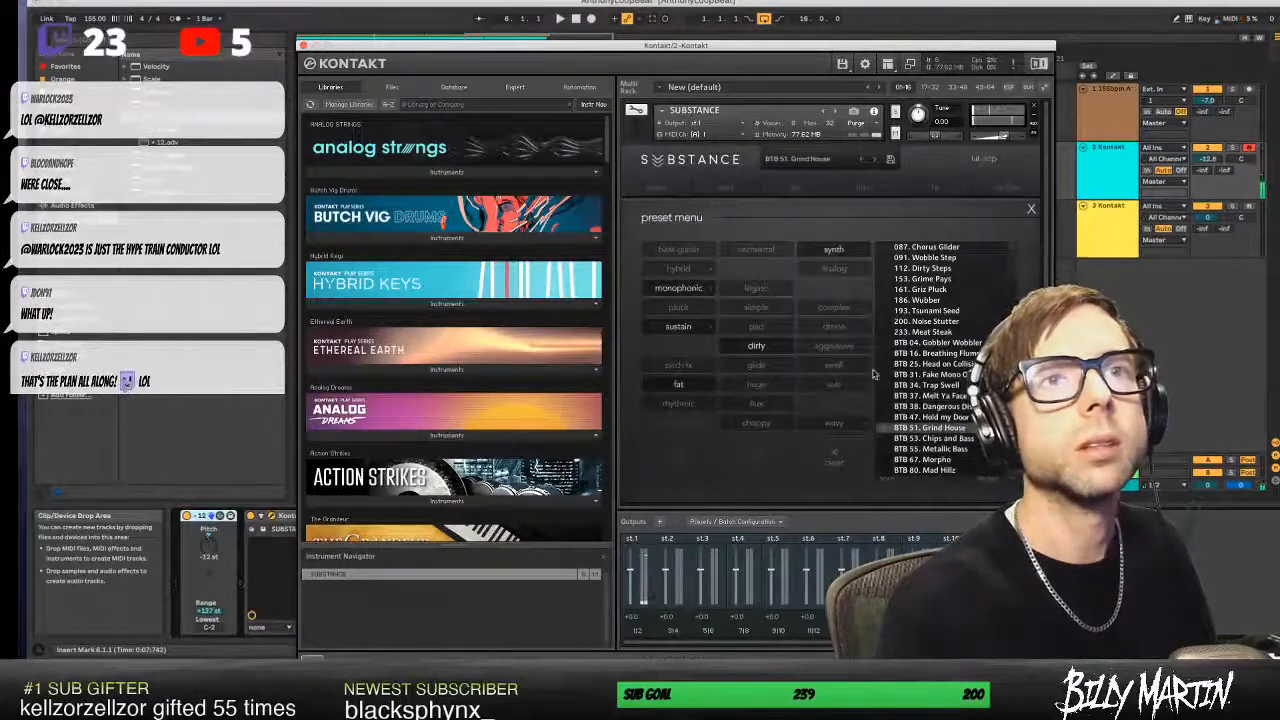
- Replace the sustain tag with pluck in the preset filter and load BTB 21. DoomsBass during playback
{"action": "left_click", "coordinate": [690, 327]}
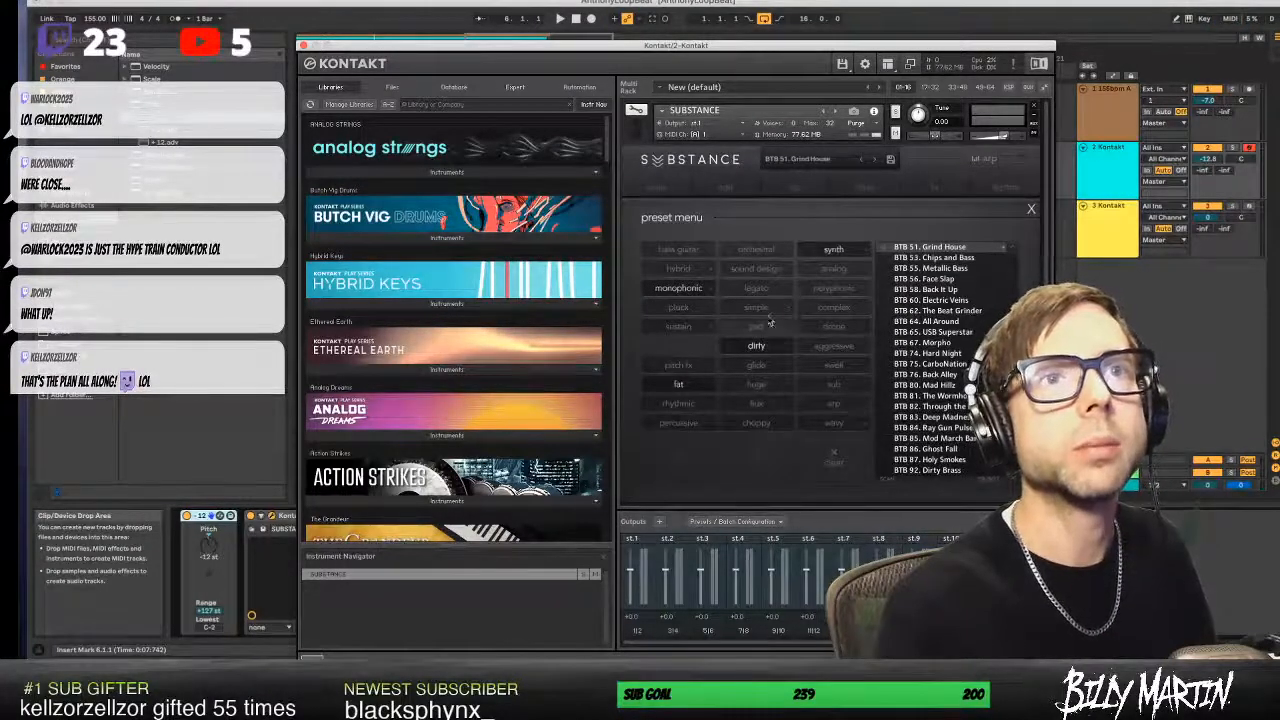
{"action": "left_click", "coordinate": [679, 309]}
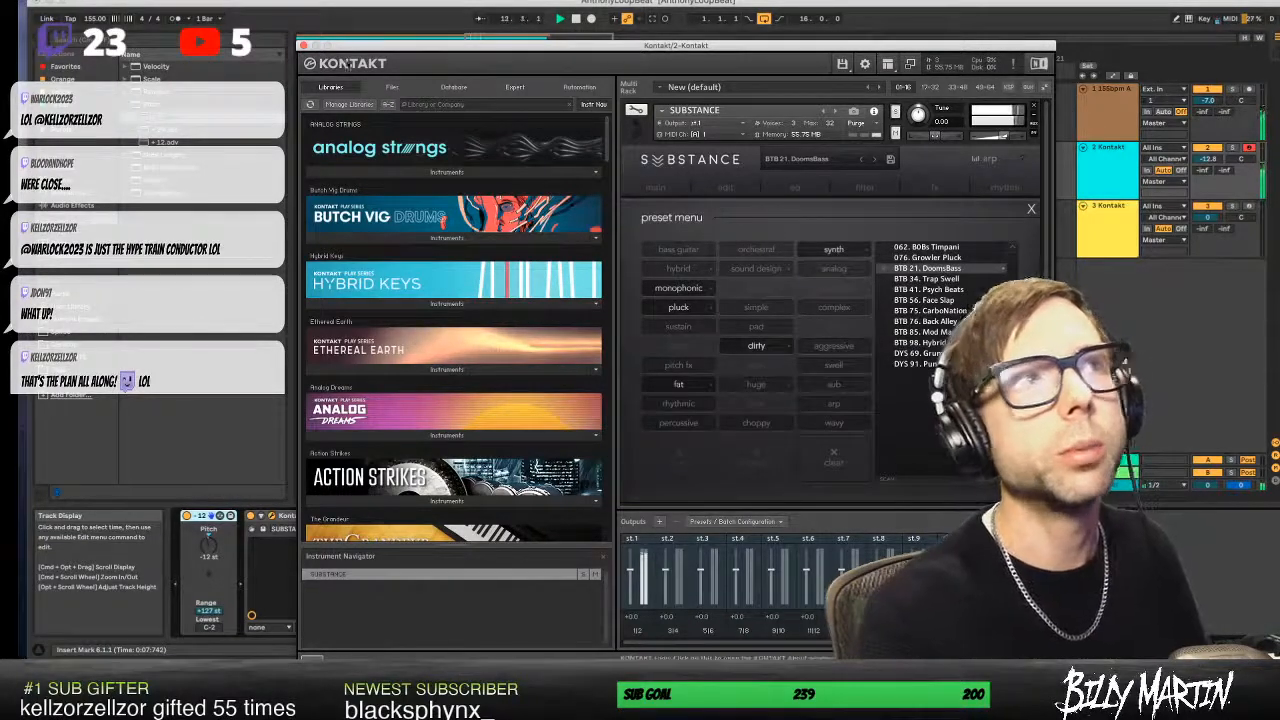
- Close the Substance bass instrument and lower the bass track's volume to -14.4 while the arrangement plays
{"action": "left_click", "coordinate": [304, 46]}
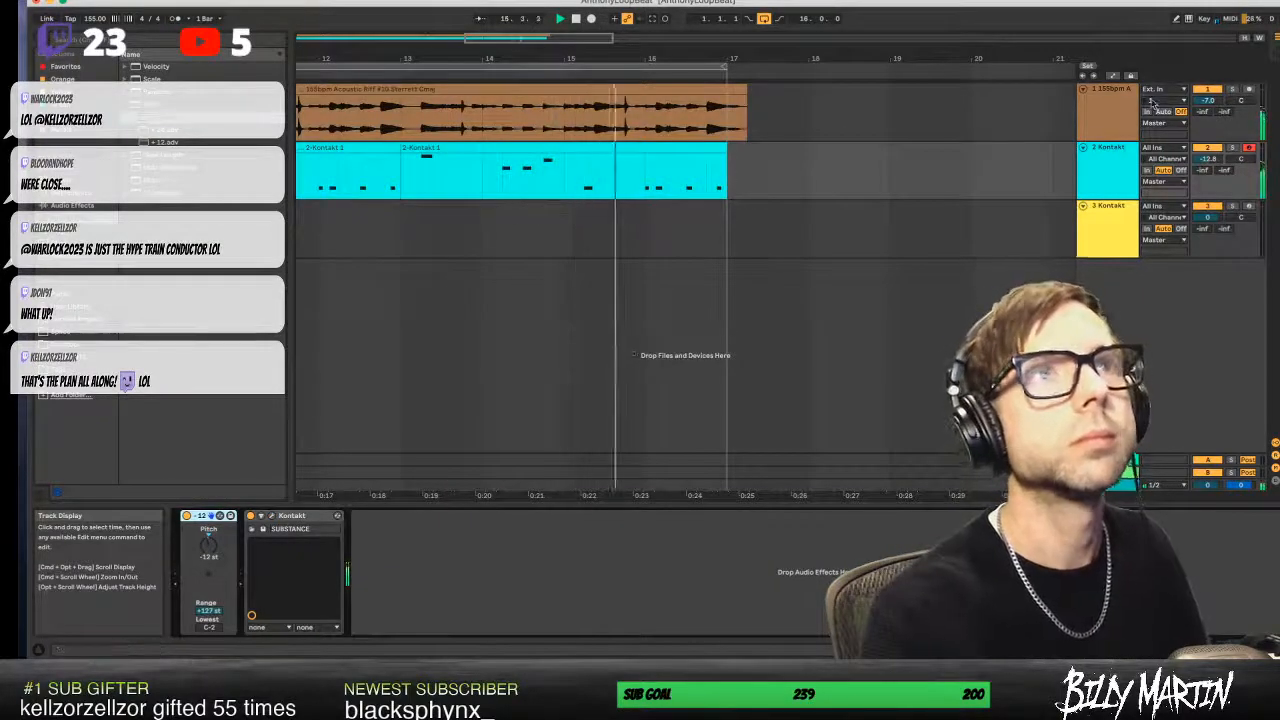
{"action": "left_click", "coordinate": [1249, 148]}
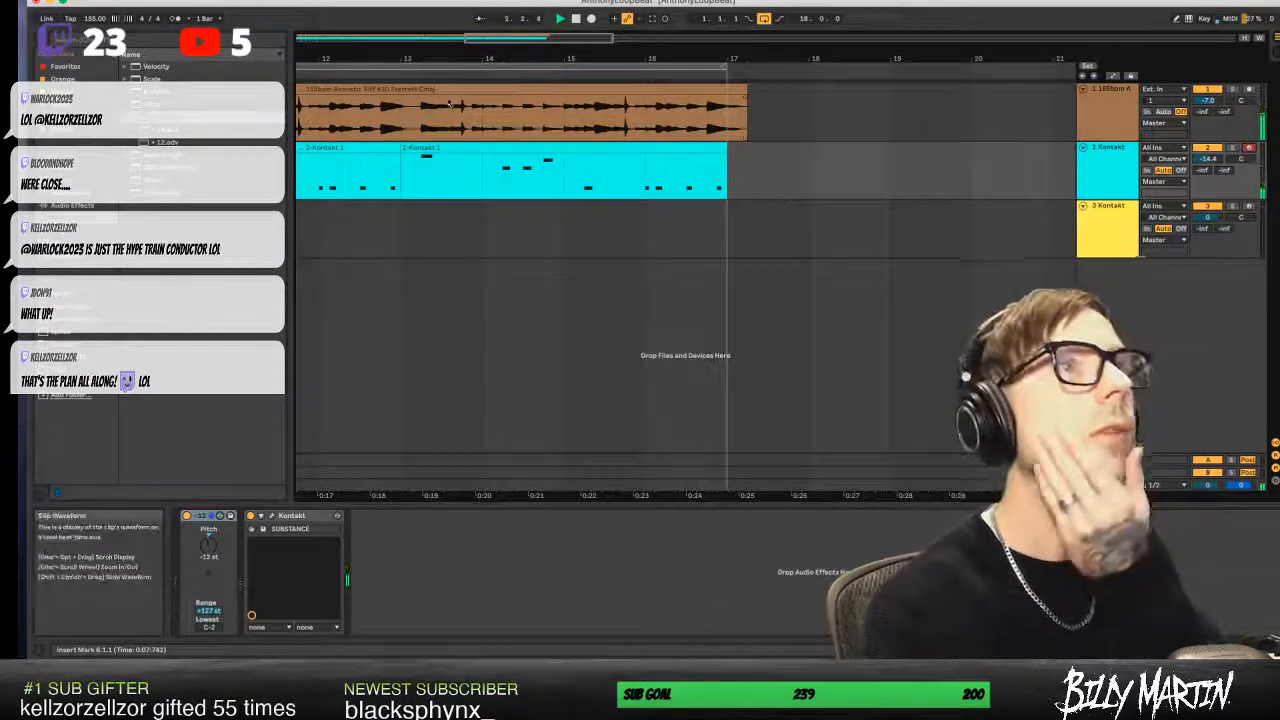
{"action": "left_click_drag", "start_coordinate": [768, 58], "coordinate": [971, 40]}
{"action": "left_click_drag", "start_coordinate": [695, 54], "coordinate": [596, 53]}
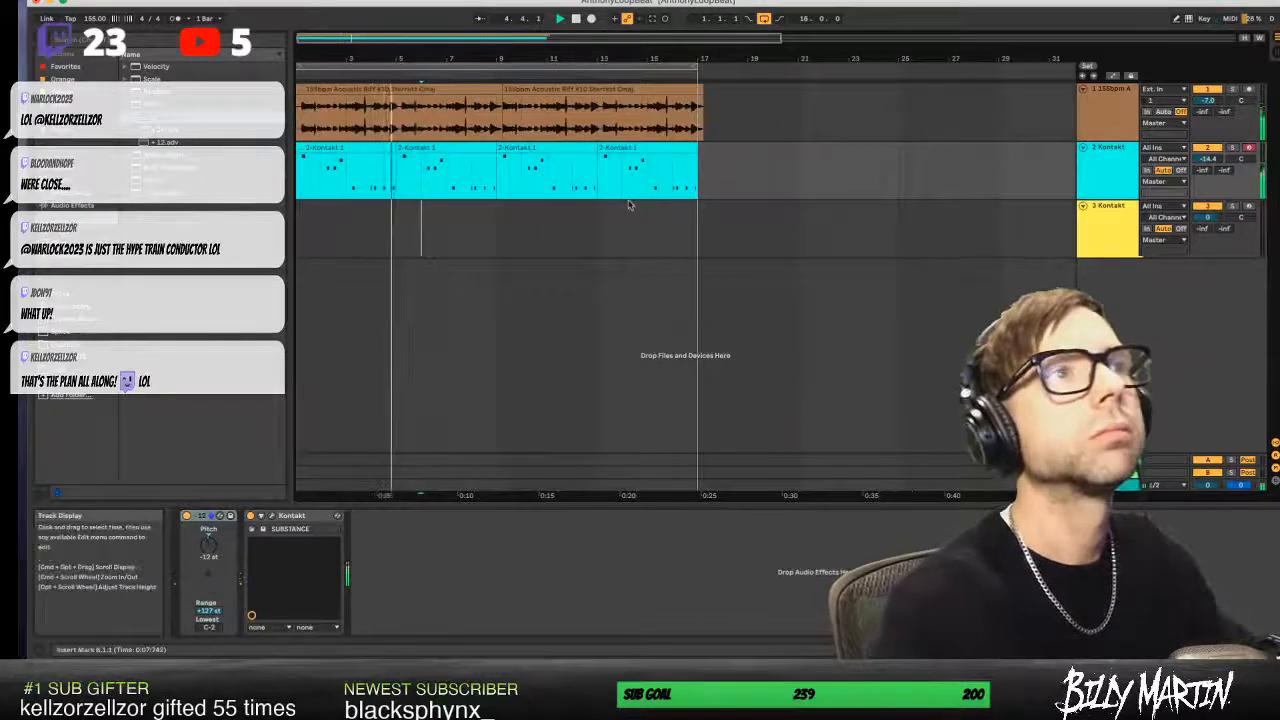
- Apply the +12 pitch preset to the bass track and play the arrangement to hear it
{"action": "left_click", "coordinate": [1096, 150]}
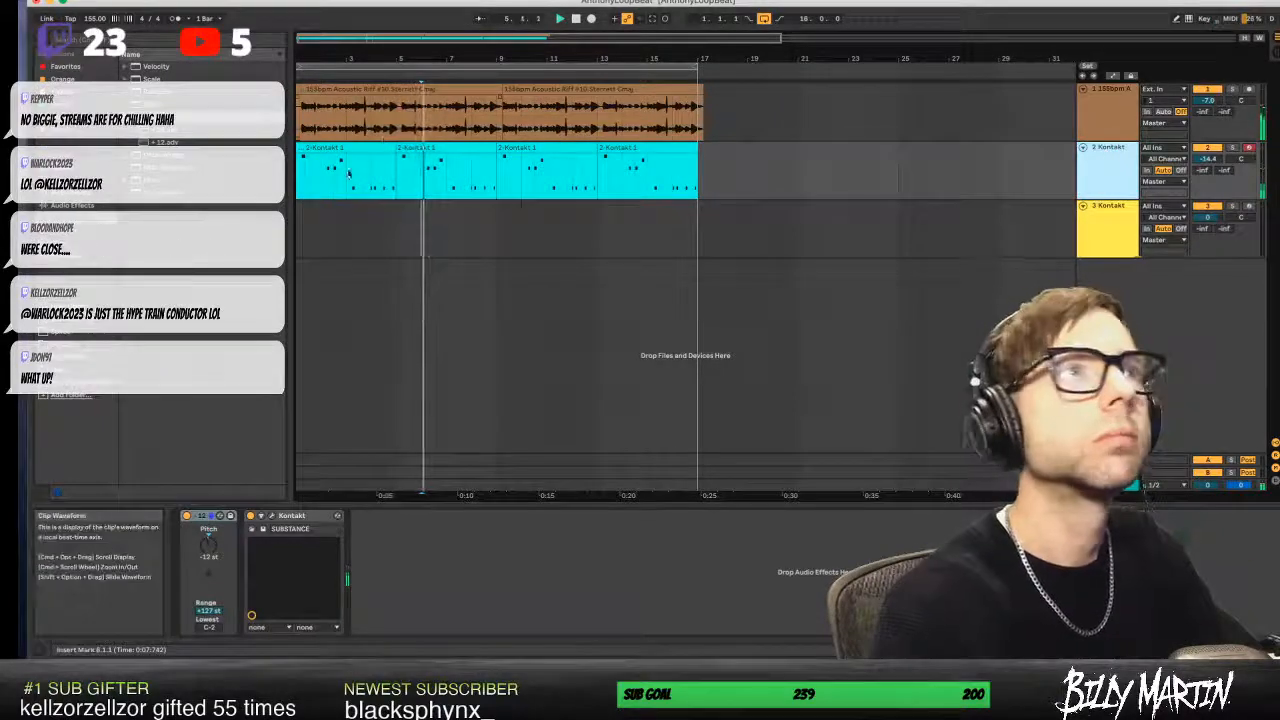
{"action": "left_click_drag", "start_coordinate": [183, 144], "coordinate": [302, 175]}
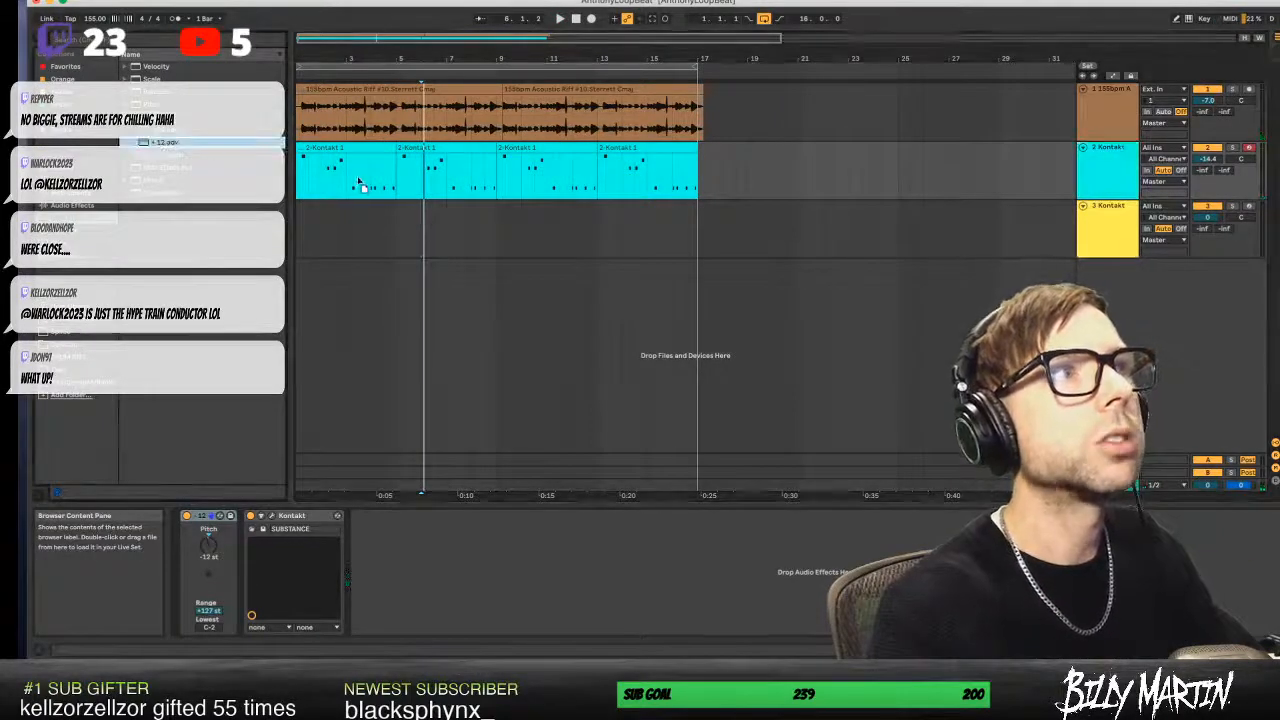
{"action": "left_click", "coordinate": [208, 546]}
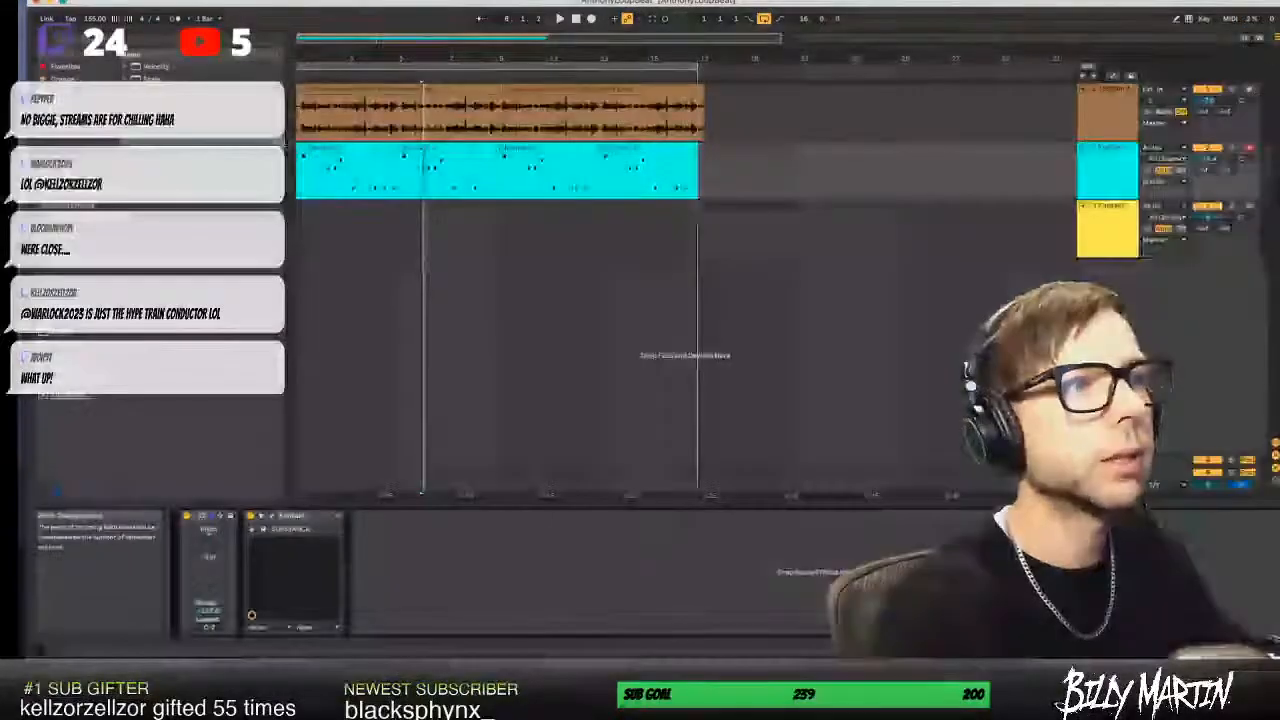
{"action": "key", "text": "space"}
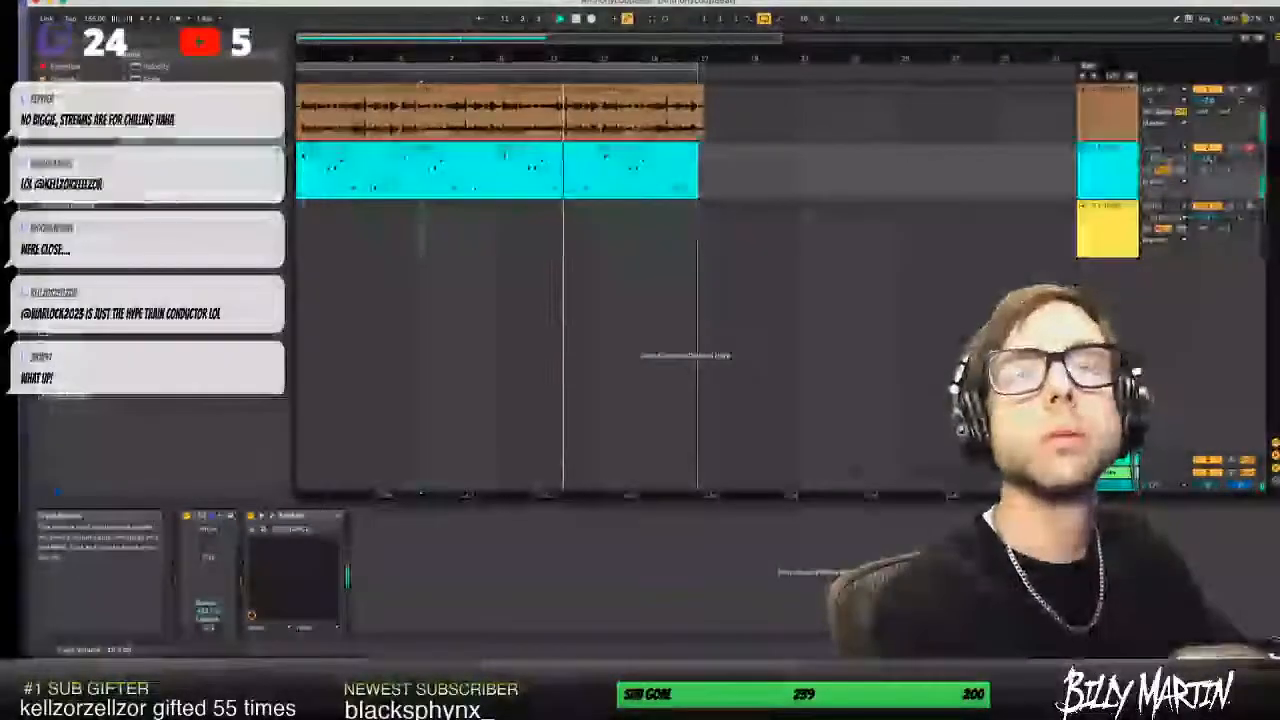
- Select the piano track and add a new MIDI track below it with Maschine 2, moving the plugin window clear of the riff
{"action": "left_click", "coordinate": [1109, 228]}
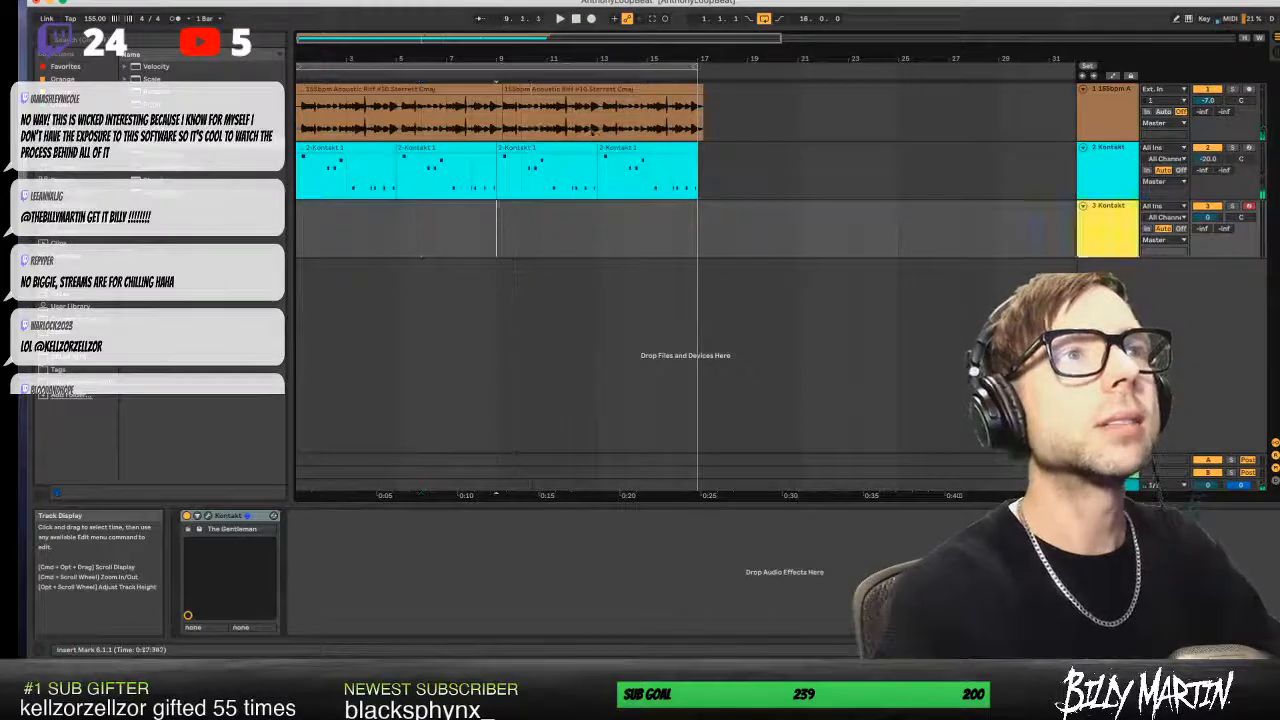
{"action": "left_click_drag", "start_coordinate": [545, 59], "coordinate": [580, 59]}
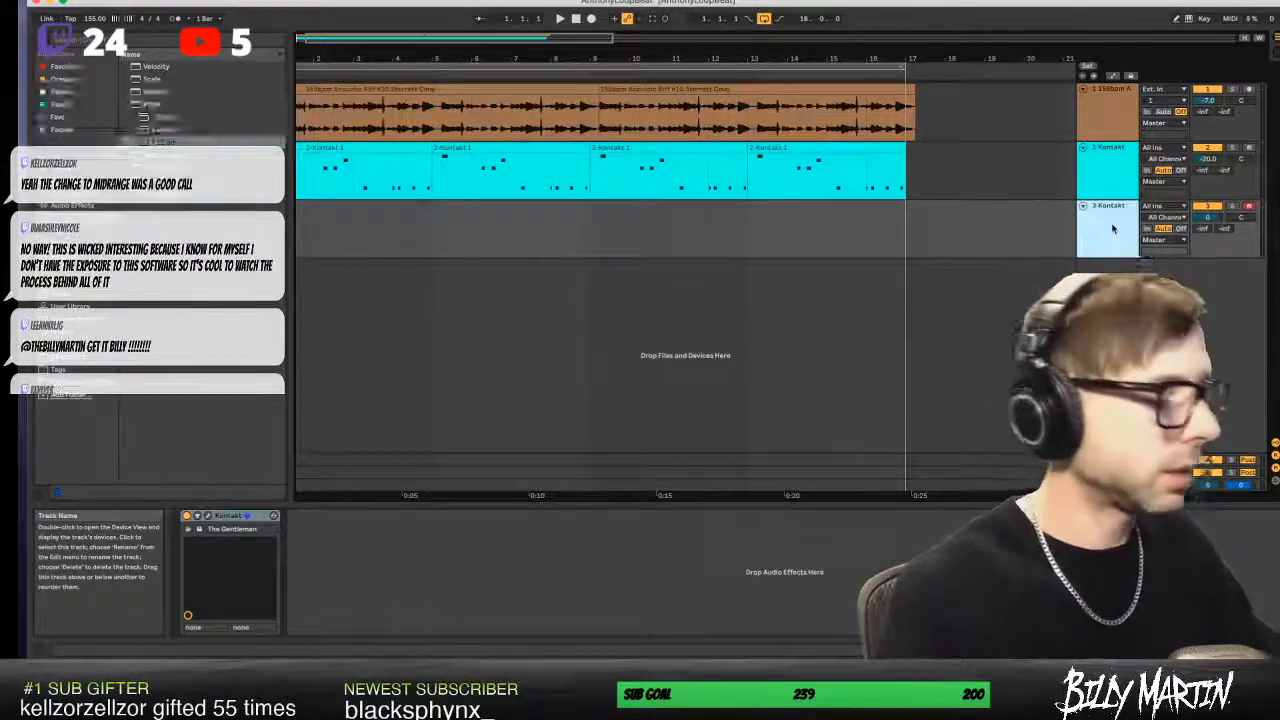
{"action": "key", "text": "ctrl+shift+t"}
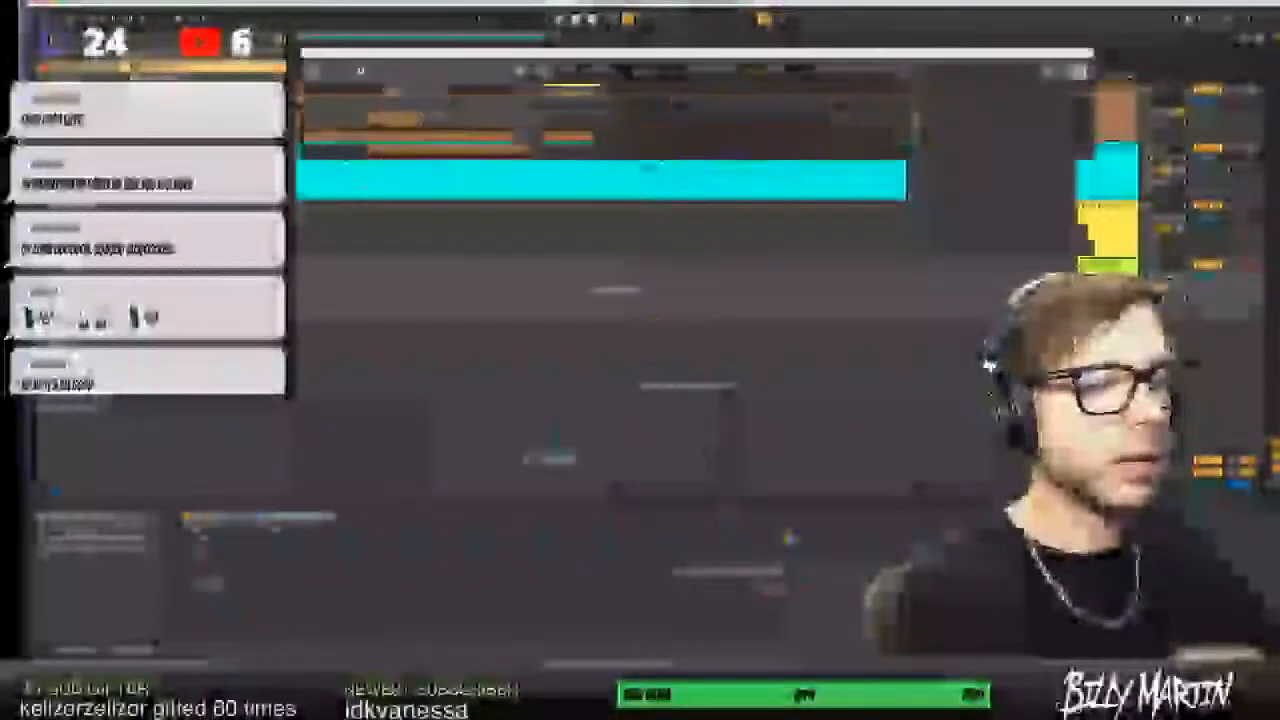
{"action": "left_click_drag", "start_coordinate": [598, 56], "coordinate": [523, 147]}
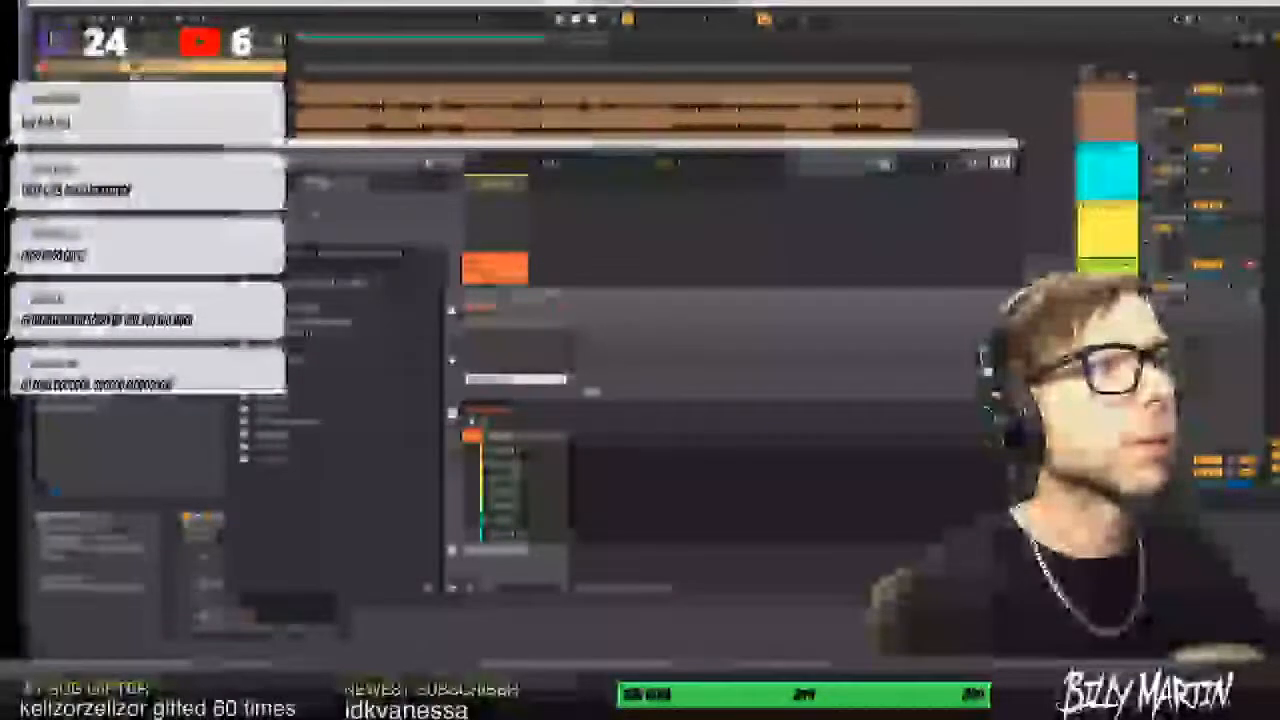
{"action": "left_click_drag", "start_coordinate": [607, 146], "coordinate": [593, 142]}
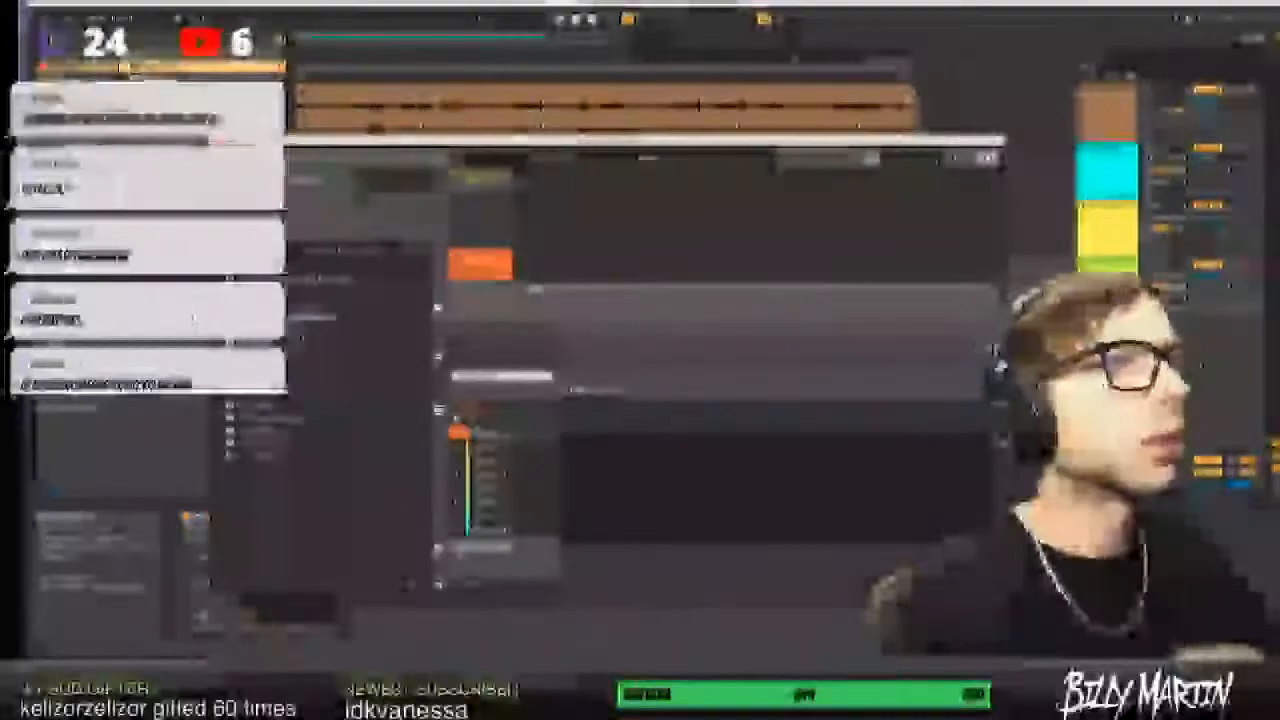
- Browse the DRUM KITS folder in Maschine's files and open the Kick folder of the Dylan Brady Drum Pack
{"action": "left_click", "coordinate": [335, 391]}
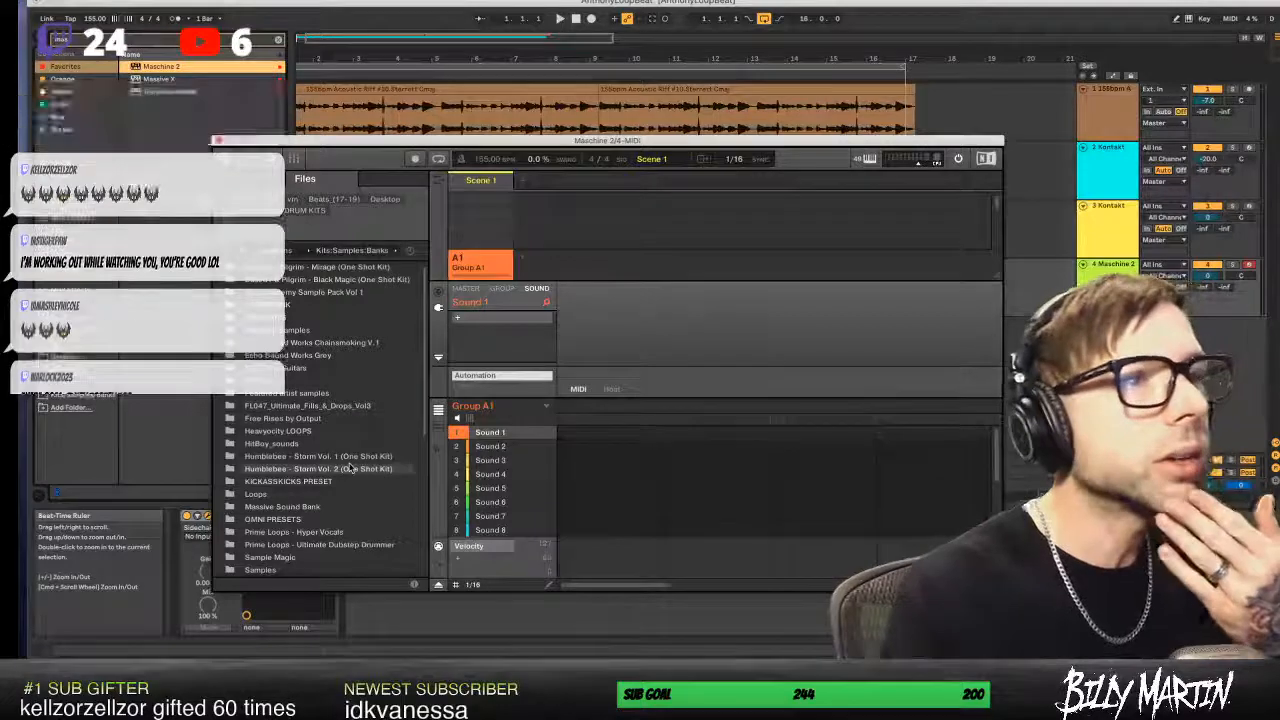
{"action": "scroll", "coordinate": [345, 460], "scroll_direction": "down", "scroll_amount": 1}
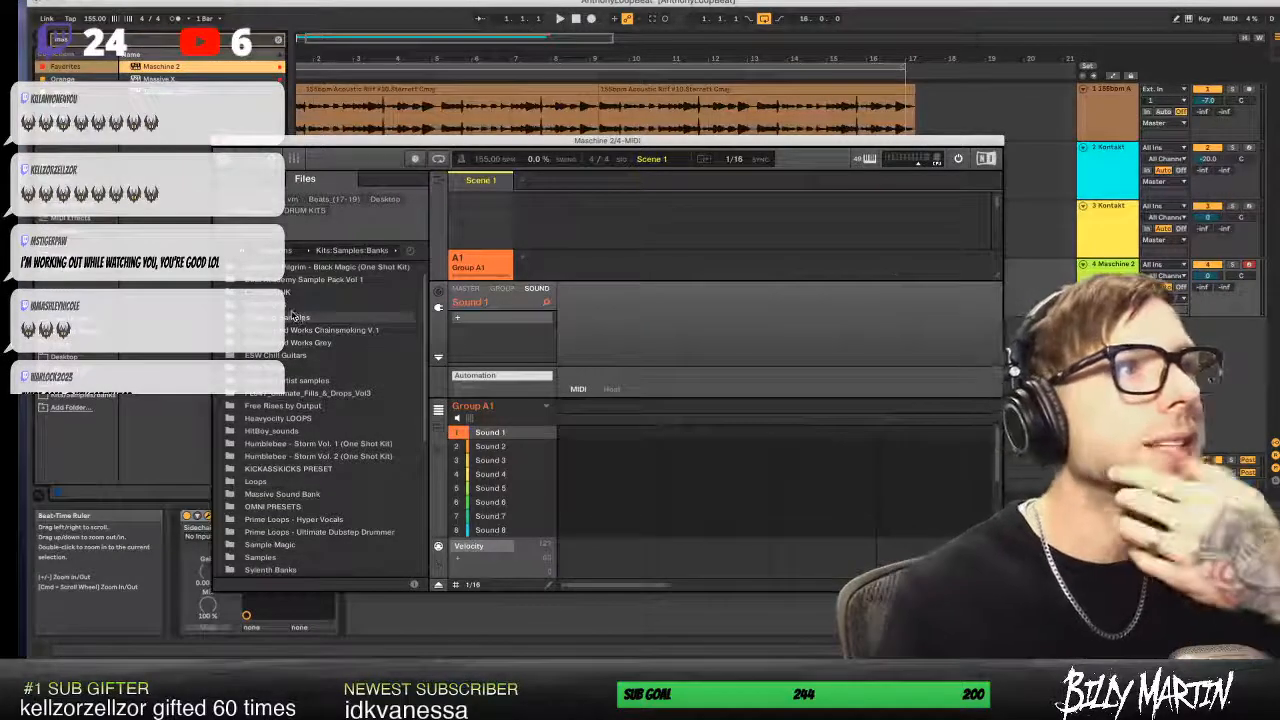
{"action": "double_click", "coordinate": [330, 304]}
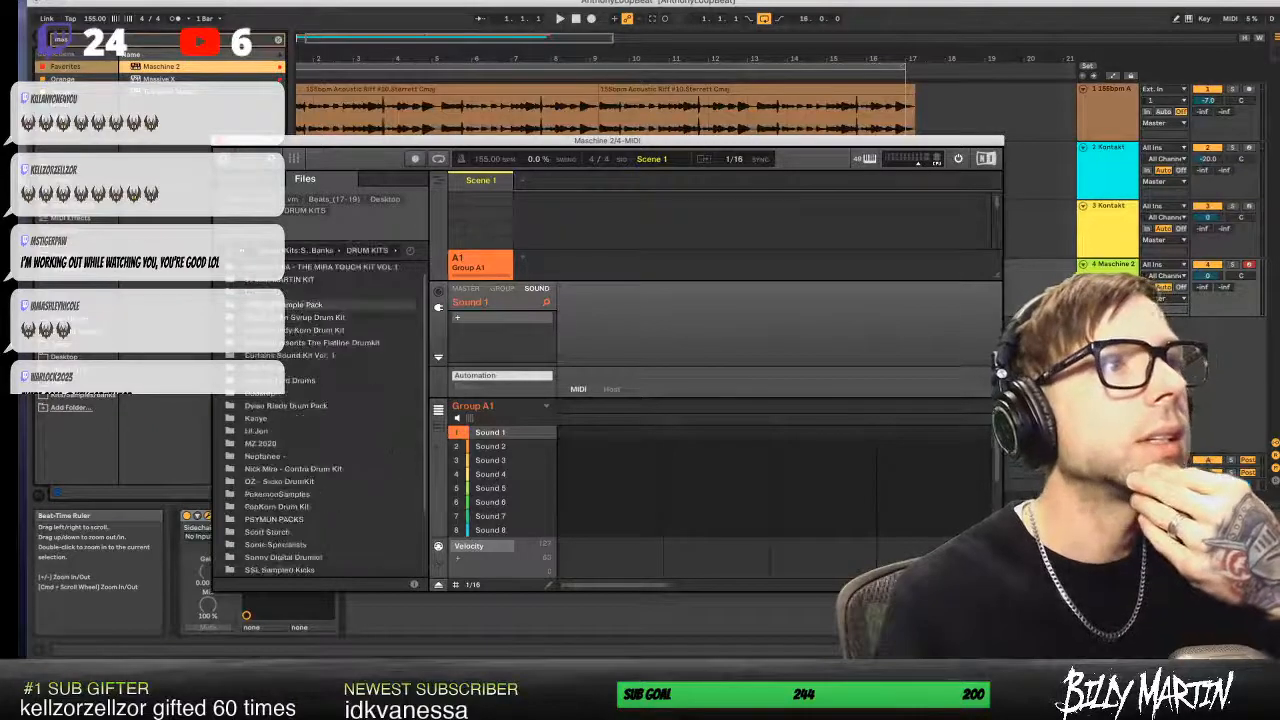
{"action": "scroll", "coordinate": [337, 443], "scroll_direction": "down", "scroll_amount": 1}
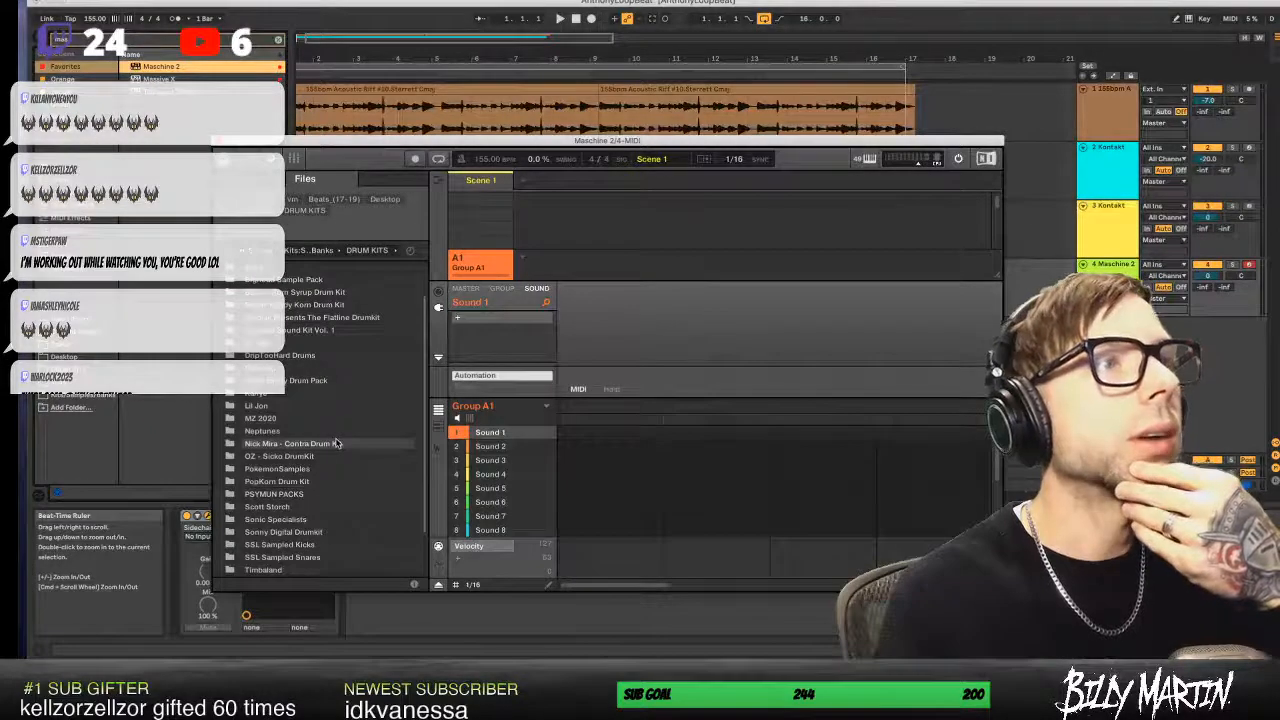
{"action": "double_click", "coordinate": [300, 380]}
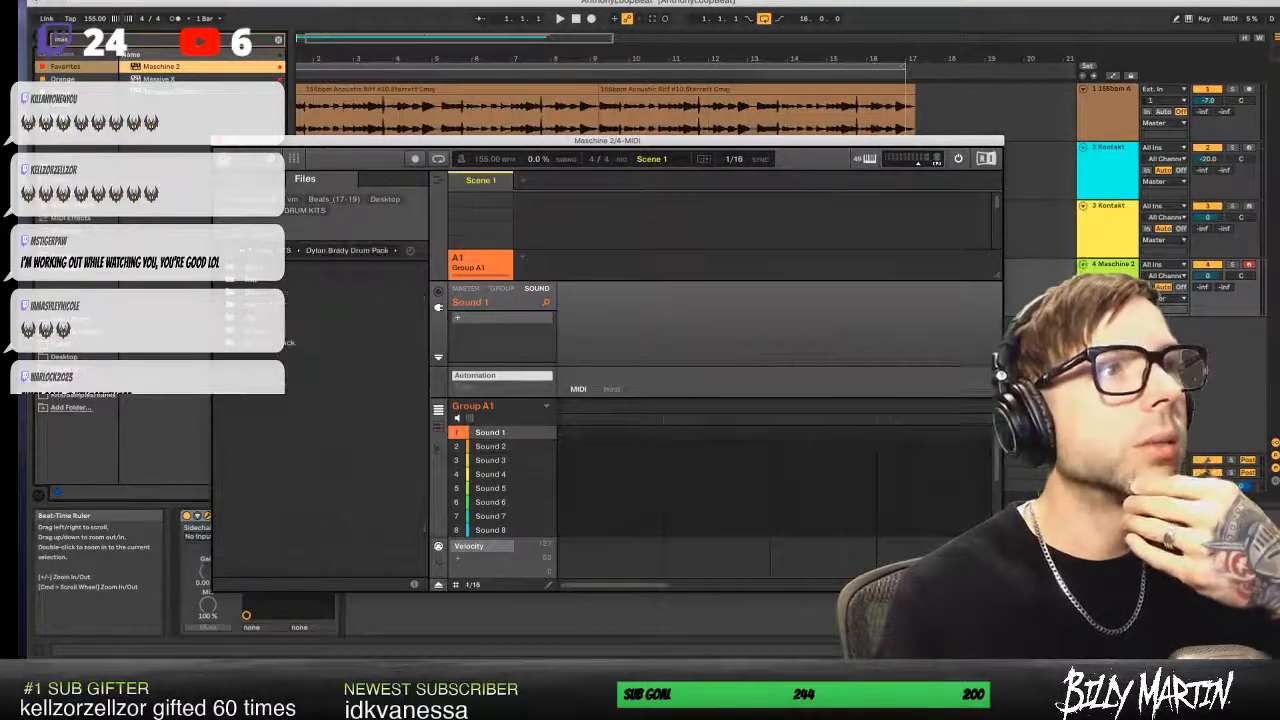
{"action": "double_click", "coordinate": [279, 291]}
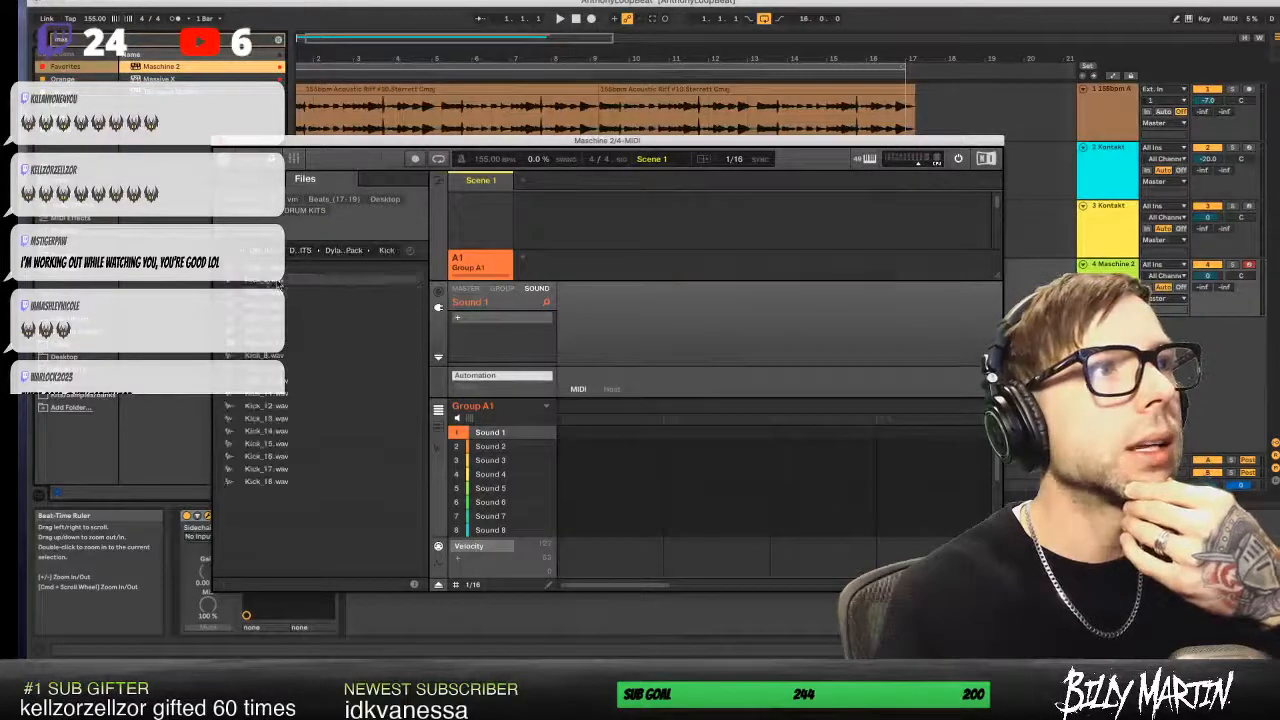
- Audition the kick samples in the drum pack's Kick folder
{"action": "left_click", "coordinate": [269, 280]}
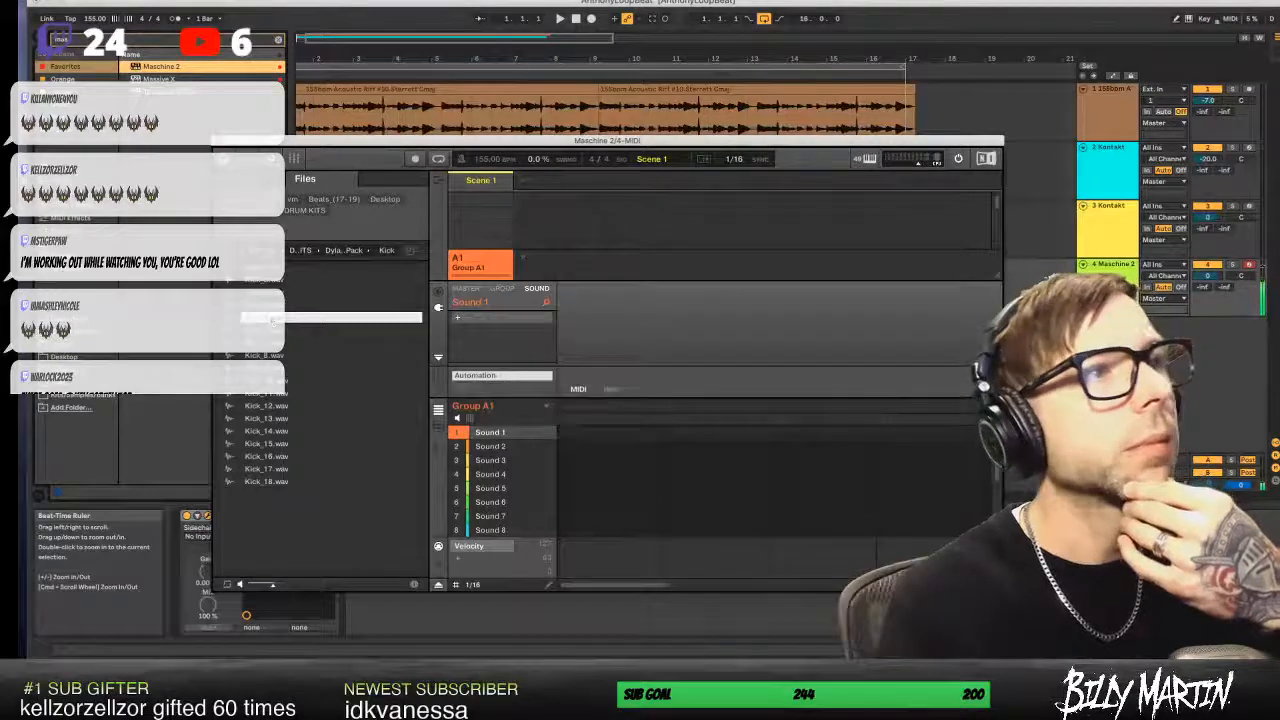
{"action": "key", "text": "Down"}
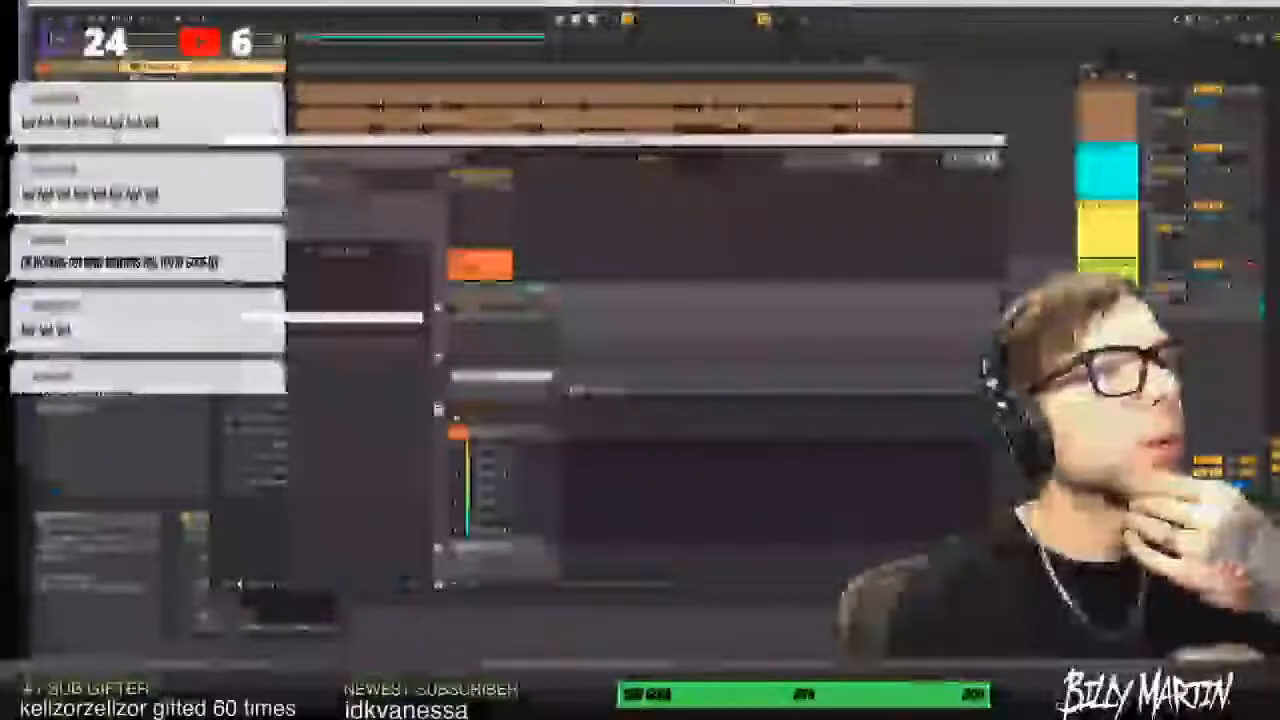
{"action": "left_click", "coordinate": [275, 368]}
{"action": "left_click", "coordinate": [275, 381]}
{"action": "left_click", "coordinate": [279, 394]}
{"action": "left_click", "coordinate": [279, 406]}
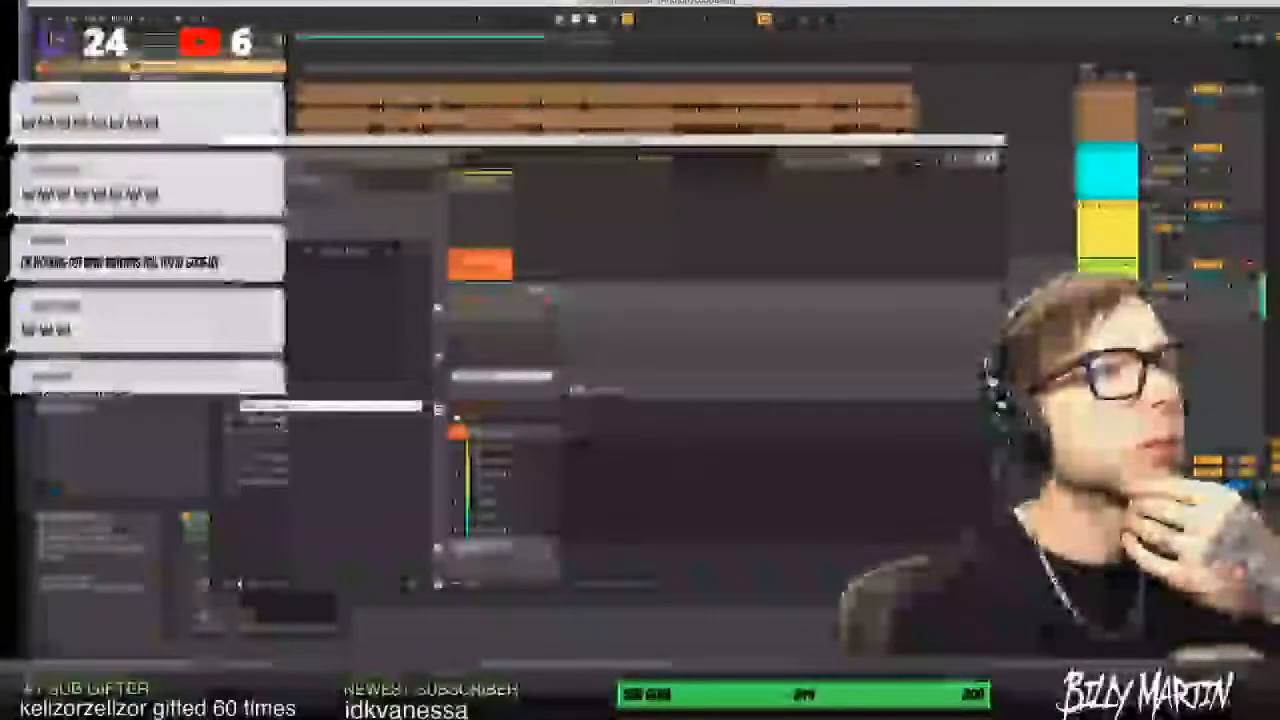
{"action": "left_click", "coordinate": [279, 419]}
{"action": "left_click", "coordinate": [280, 432]}
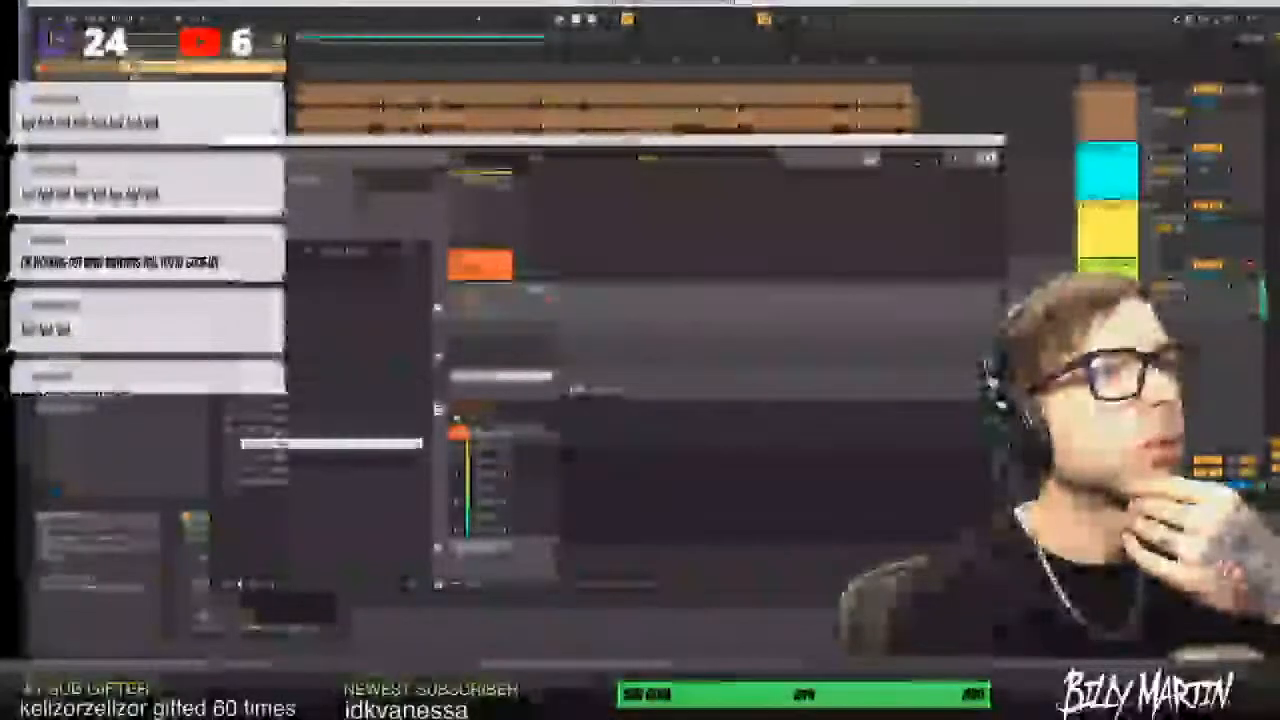
- Load Kick_14.wav into Sound 1 and create a pattern in Scene 1 with a kick hit on the first beat
{"action": "left_click_drag", "start_coordinate": [280, 432], "coordinate": [545, 440]}
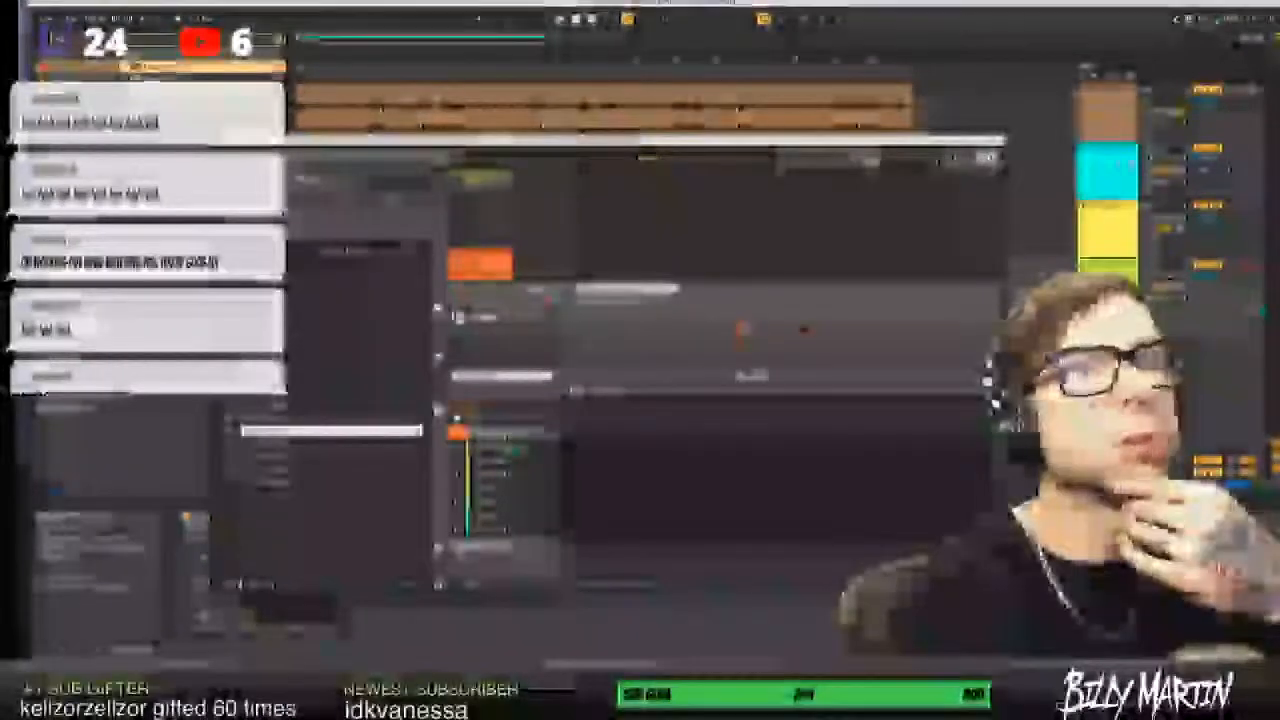
{"action": "double_click", "coordinate": [480, 199]}
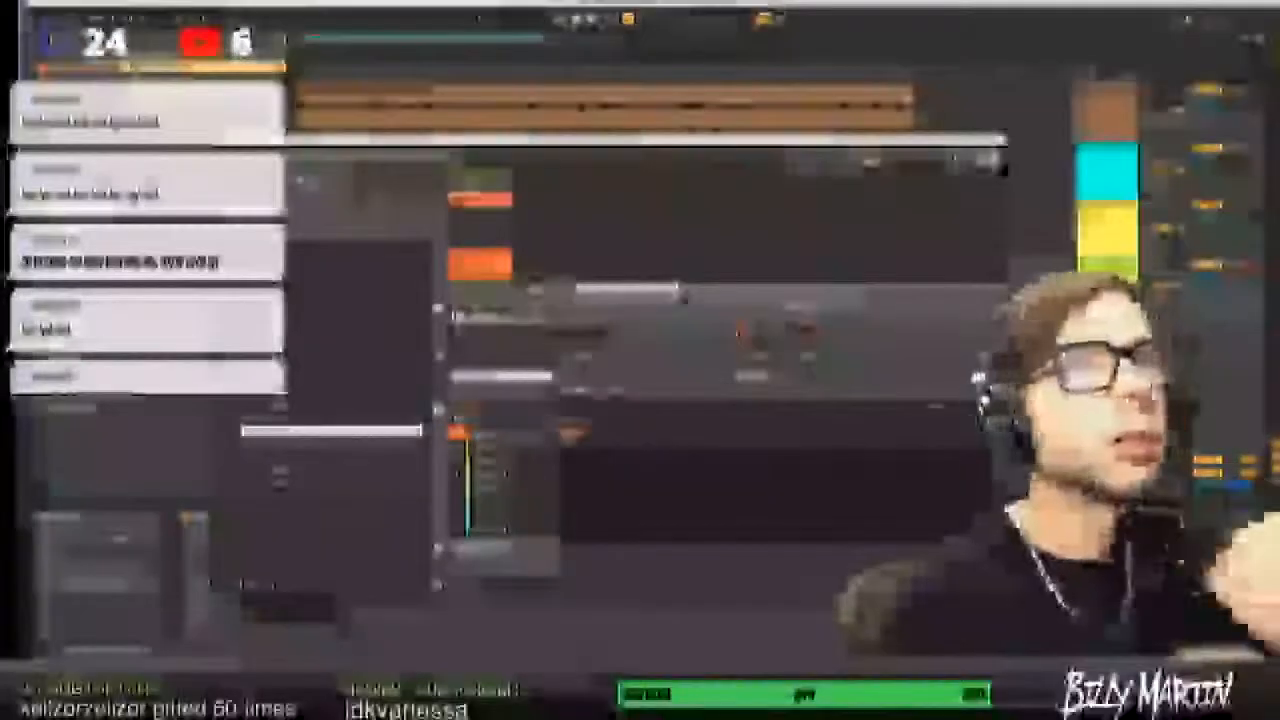
{"action": "key", "text": "space"}
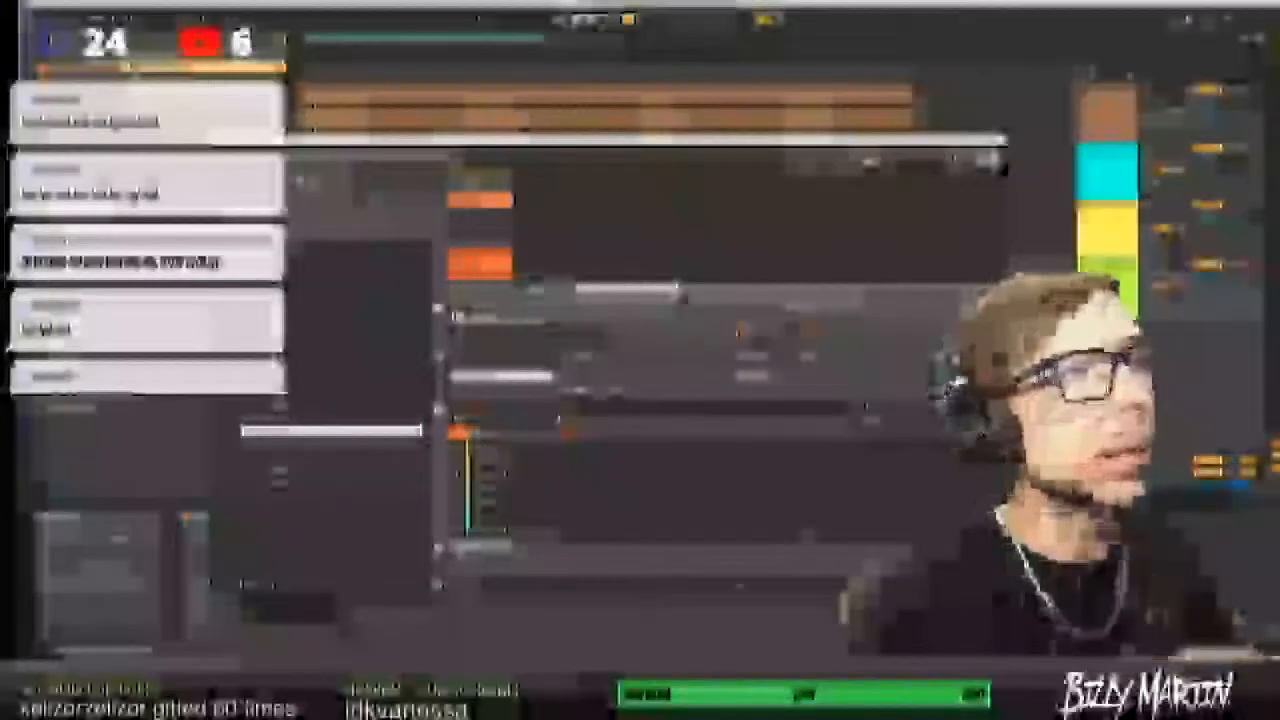
- Open the same drum pack's Snare folder and audition its first samples up to Snare_9.wav
{"action": "left_click", "coordinate": [350, 292]}
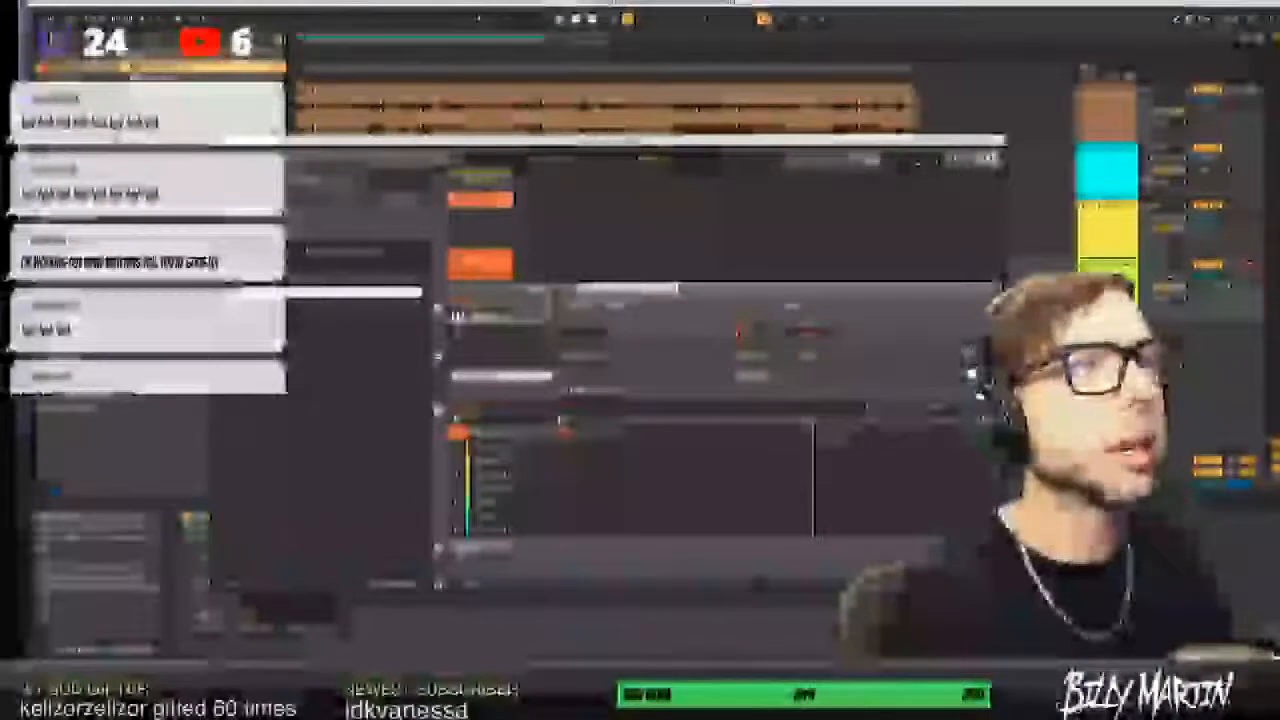
{"action": "left_click", "coordinate": [350, 329]}
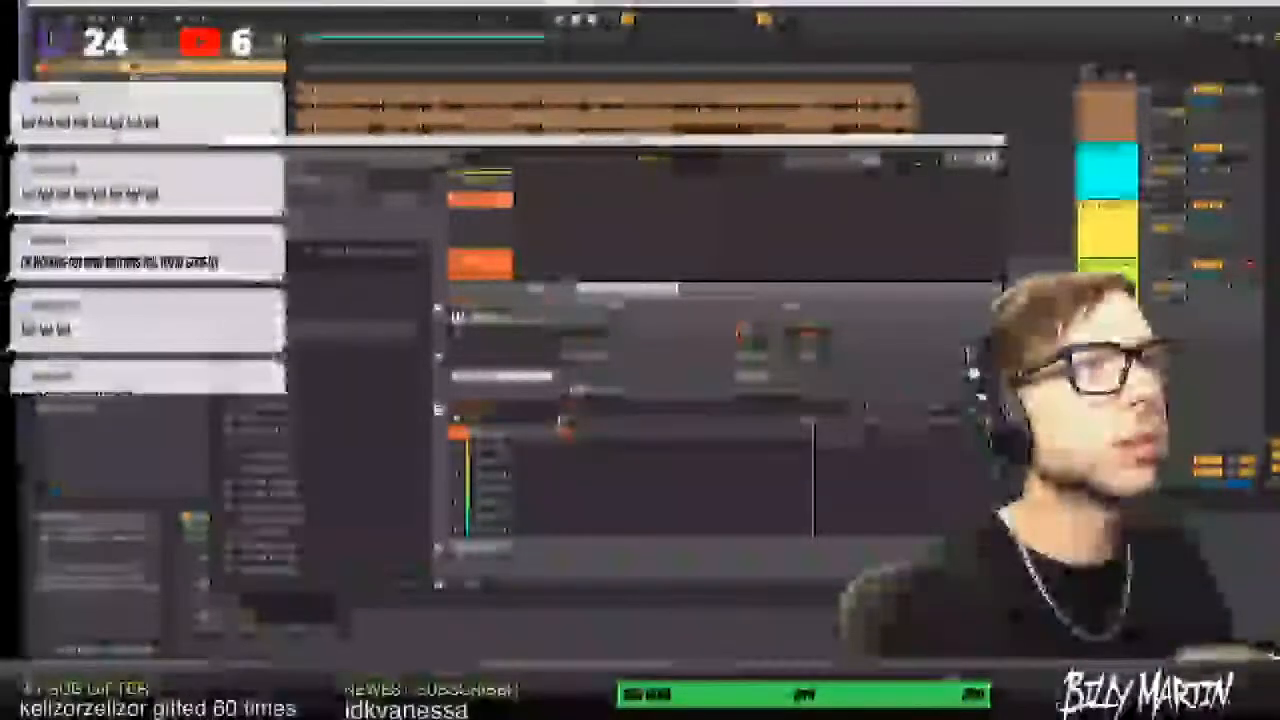
{"action": "key", "text": "Up"}
{"action": "key", "text": "Up"}
{"action": "key", "text": "Up"}
{"action": "key", "text": "Up"}
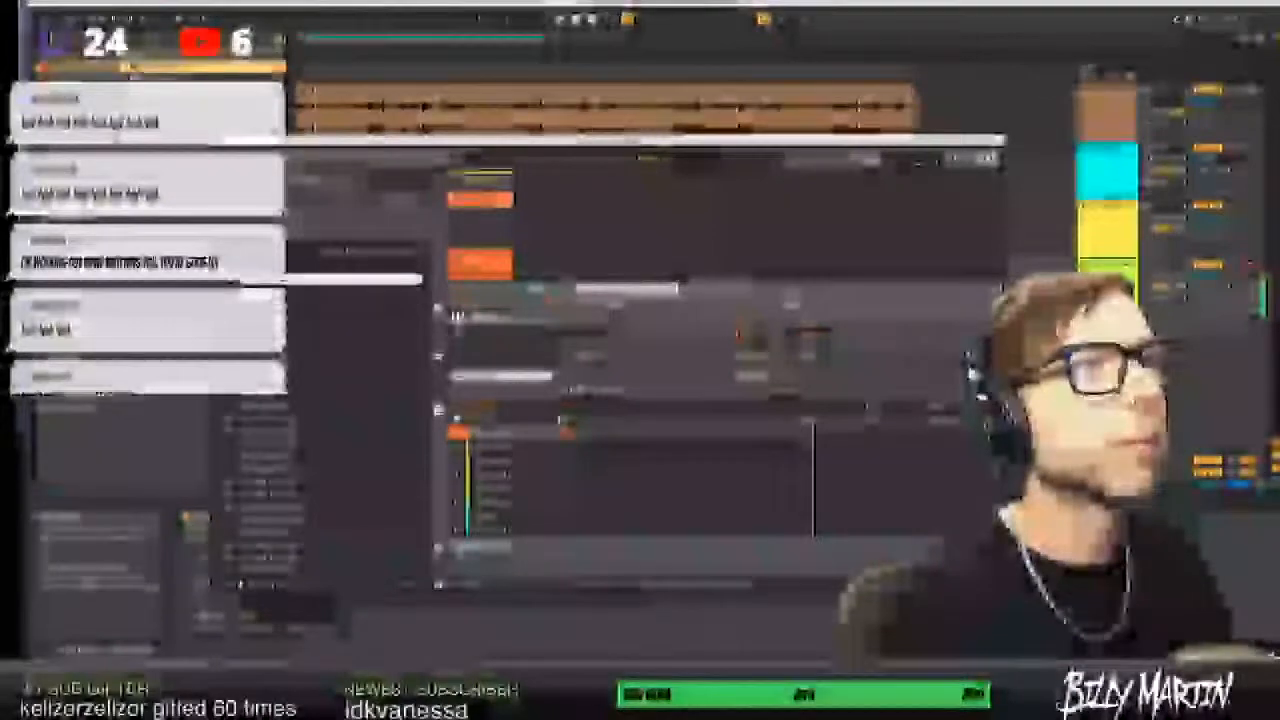
{"action": "key", "text": "Up"}
{"action": "key", "text": "Down"}
{"action": "key", "text": "Down"}
{"action": "key", "text": "Down"}
{"action": "key", "text": "Down"}
{"action": "key", "text": "Down"}
{"action": "key", "text": "Down"}
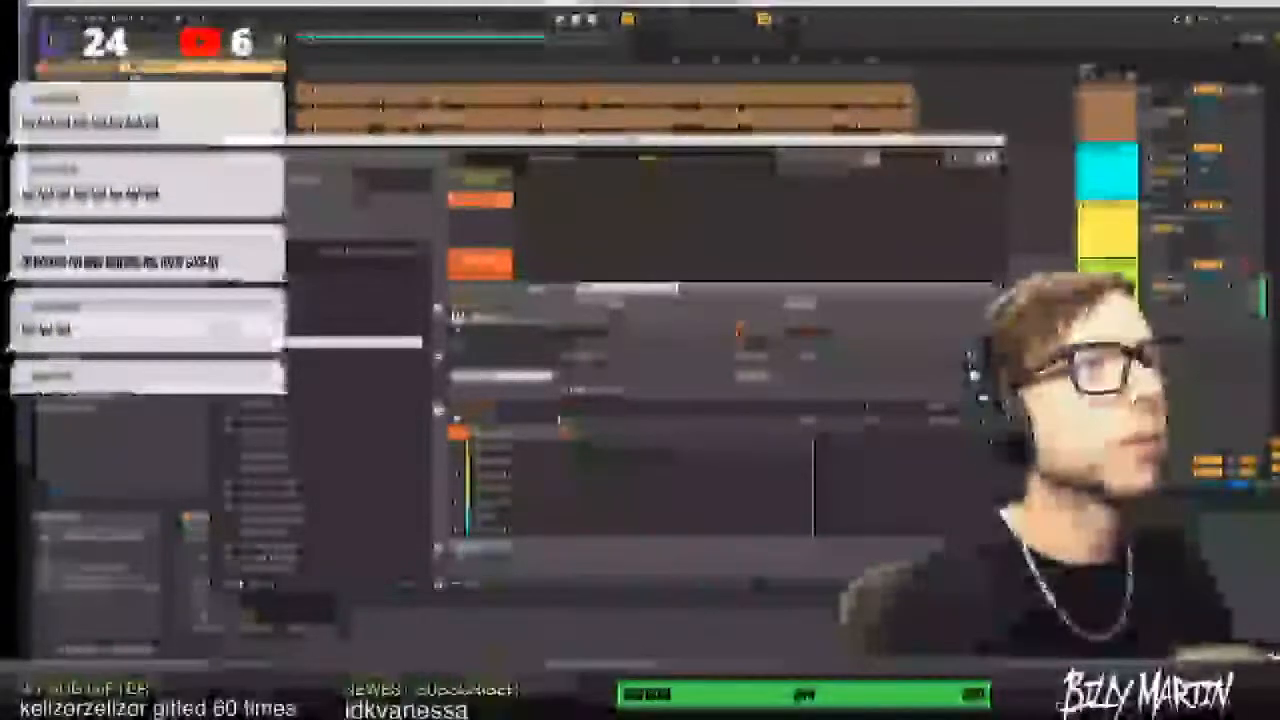
{"action": "key", "text": "Down"}
{"action": "key", "text": "Up"}
{"action": "key", "text": "Down"}
{"action": "key", "text": "Down"}
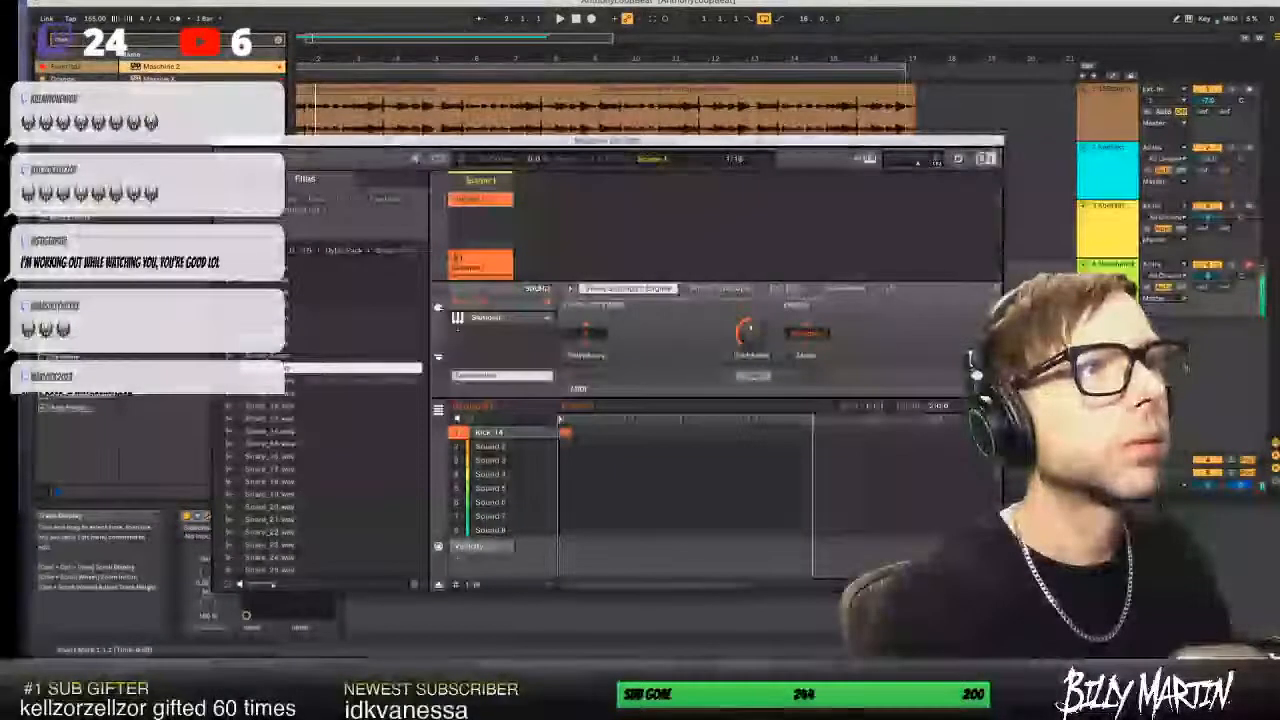
- Audition the snare samples further down the folder, from Snare_10.wav to Snare_25.wav
{"action": "left_click", "coordinate": [279, 382]}
{"action": "left_click", "coordinate": [279, 395]}
{"action": "left_click", "coordinate": [280, 408]}
{"action": "left_click", "coordinate": [281, 420]}
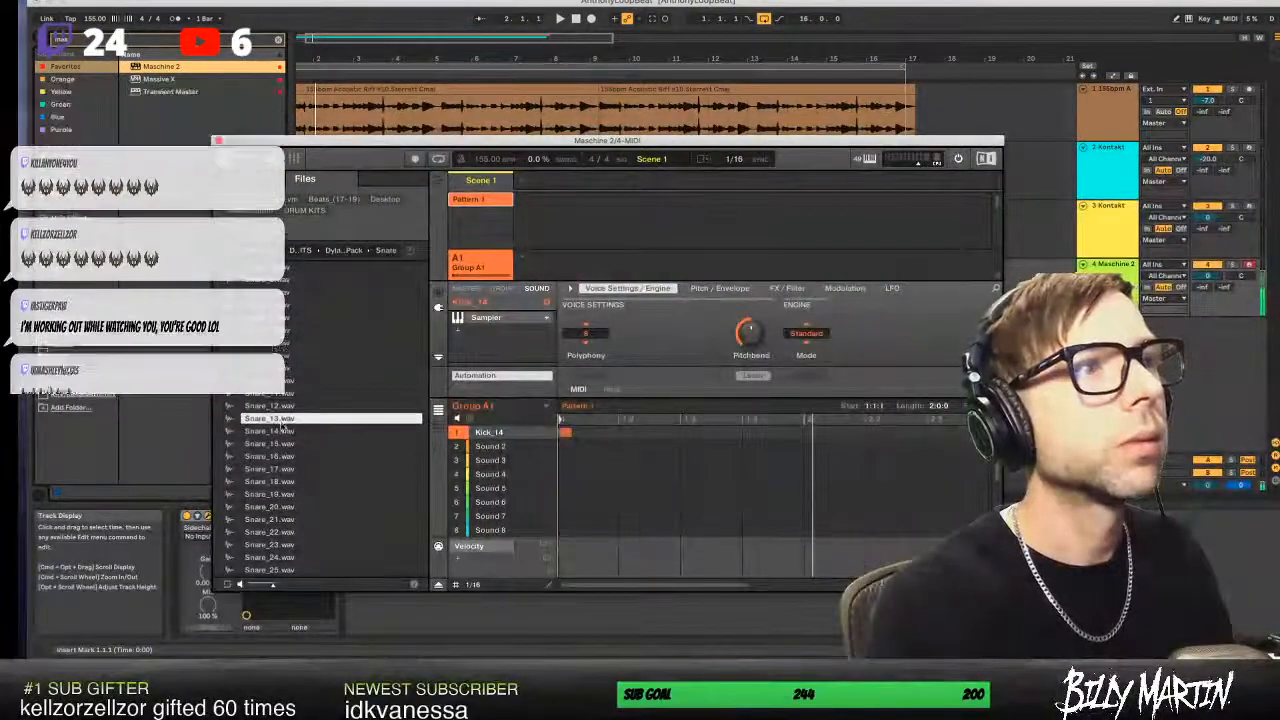
{"action": "left_click", "coordinate": [282, 432]}
{"action": "left_click", "coordinate": [283, 444]}
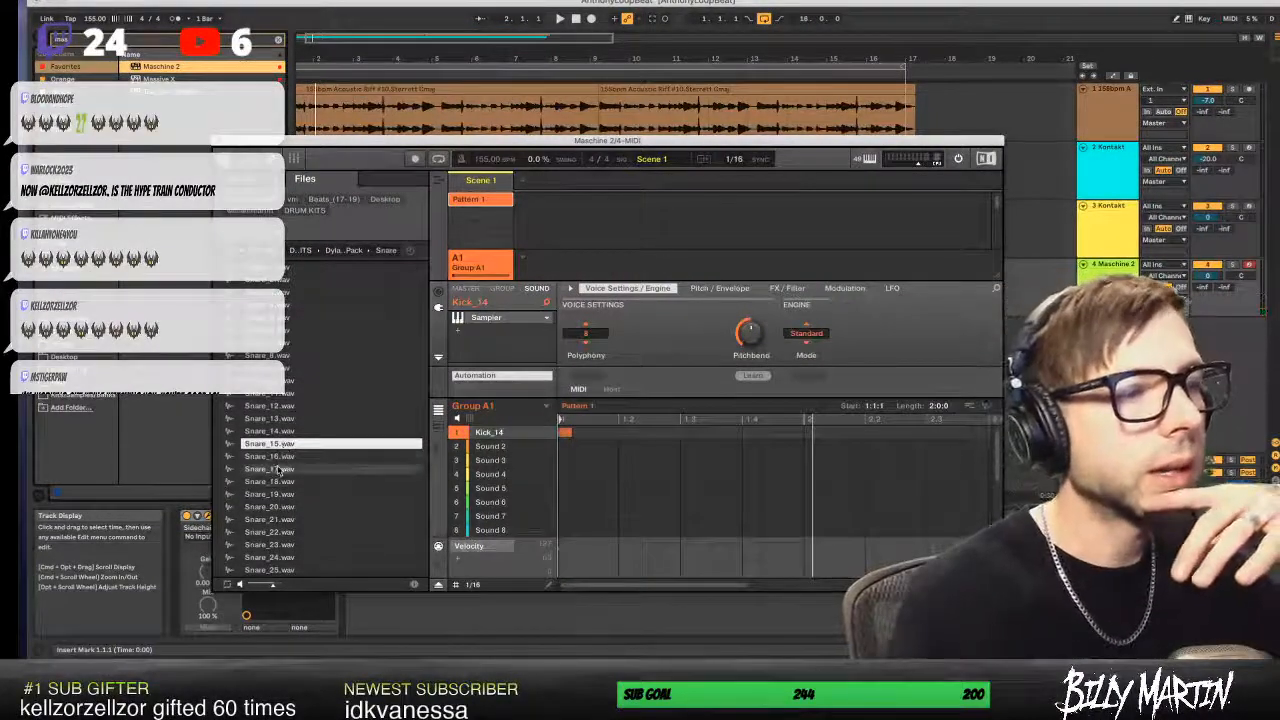
{"action": "left_click", "coordinate": [281, 469]}
{"action": "left_click", "coordinate": [282, 481]}
{"action": "left_click", "coordinate": [283, 494]}
{"action": "left_click", "coordinate": [284, 506]}
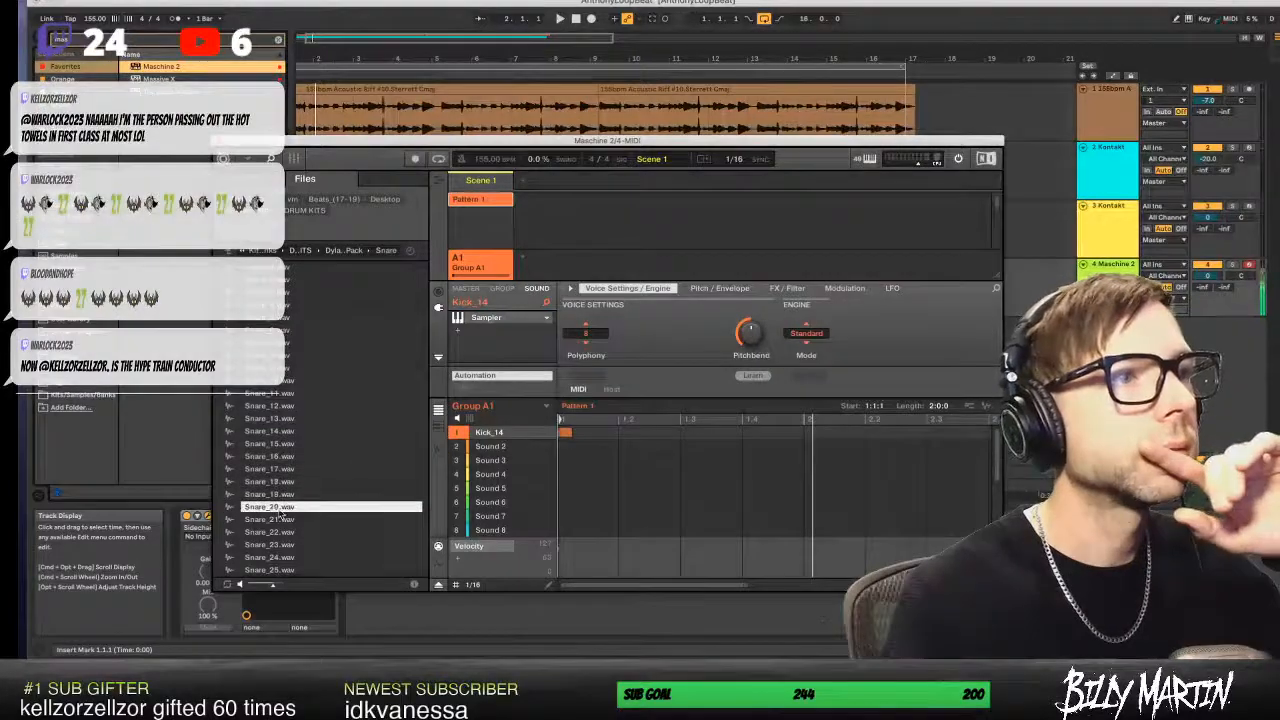
{"action": "left_click", "coordinate": [283, 533]}
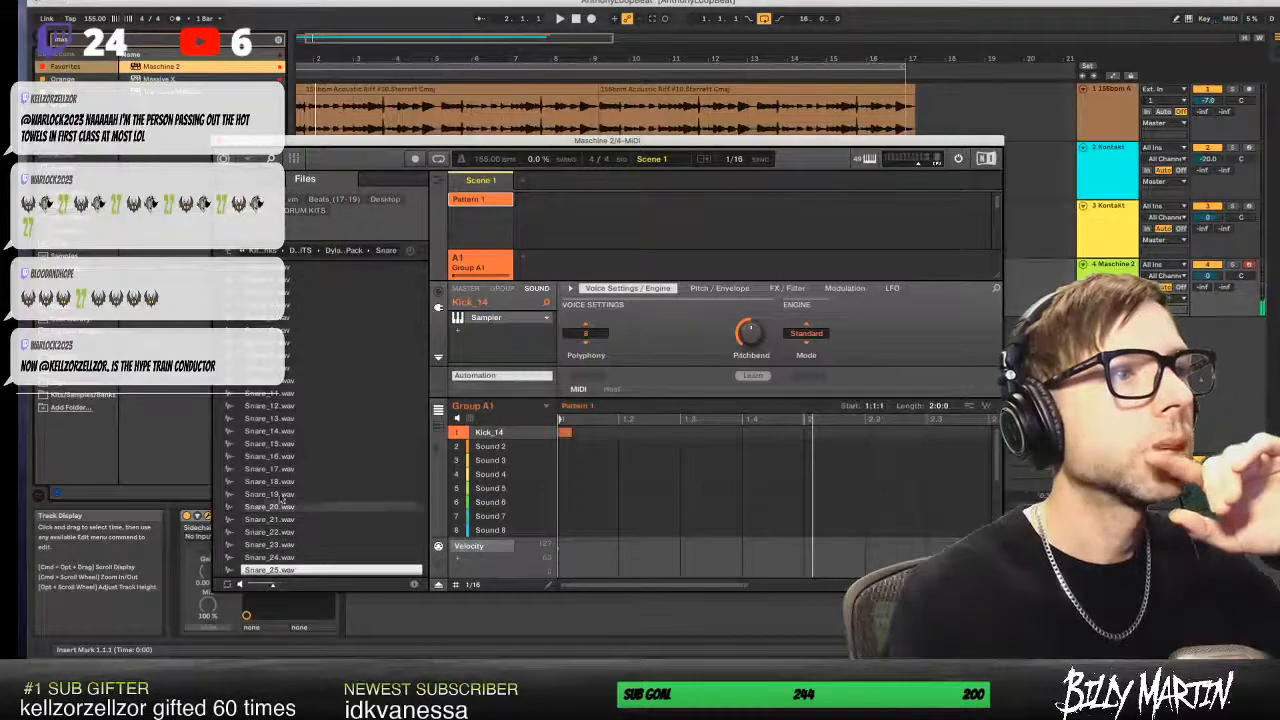
- Recheck the earlier snares, load Snare_7.wav into Sound 2, and place snare hits at 1.3 and 2.3 in the pattern
{"action": "left_click", "coordinate": [279, 445]}
{"action": "left_click", "coordinate": [276, 432]}
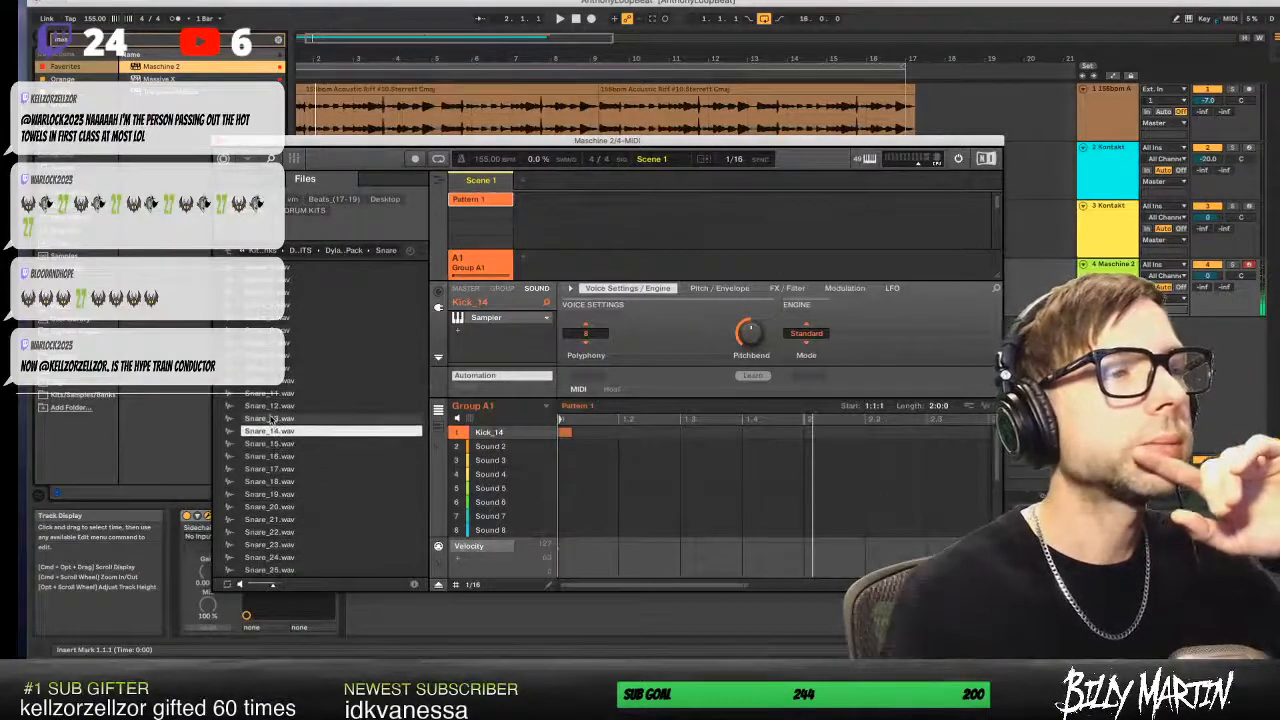
{"action": "left_click", "coordinate": [271, 418]}
{"action": "left_click", "coordinate": [270, 394]}
{"action": "left_click", "coordinate": [267, 369]}
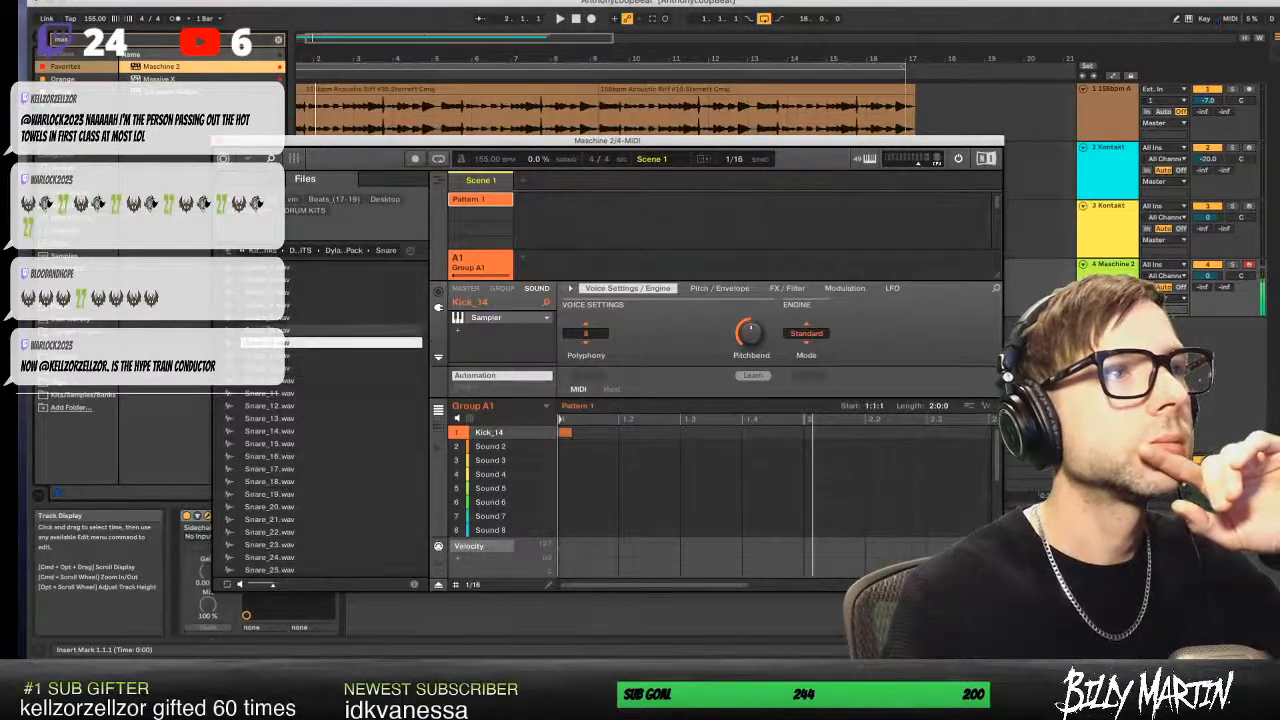
{"action": "left_click_drag", "start_coordinate": [515, 448], "coordinate": [520, 448]}
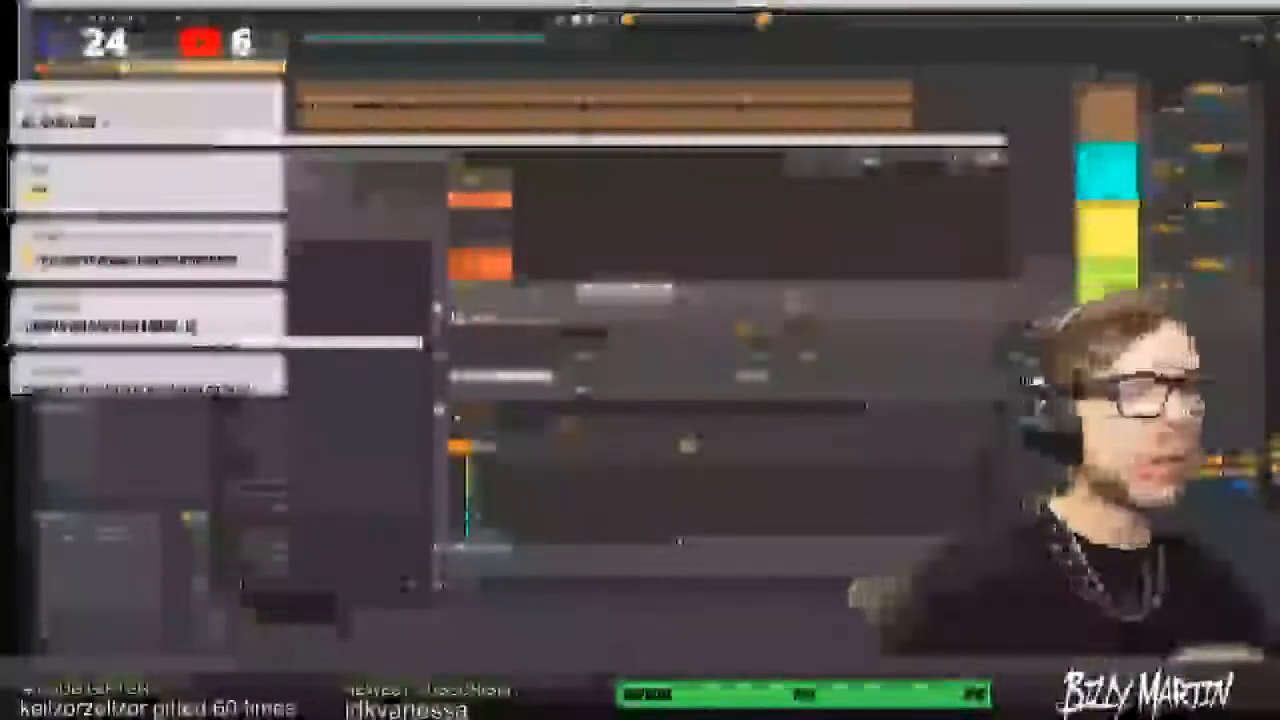
- Play the Maschine pattern against the acoustic riff and bass clips with its window moved lower, and close the Maschine window
{"action": "key", "text": "ctrl+alt+p"}
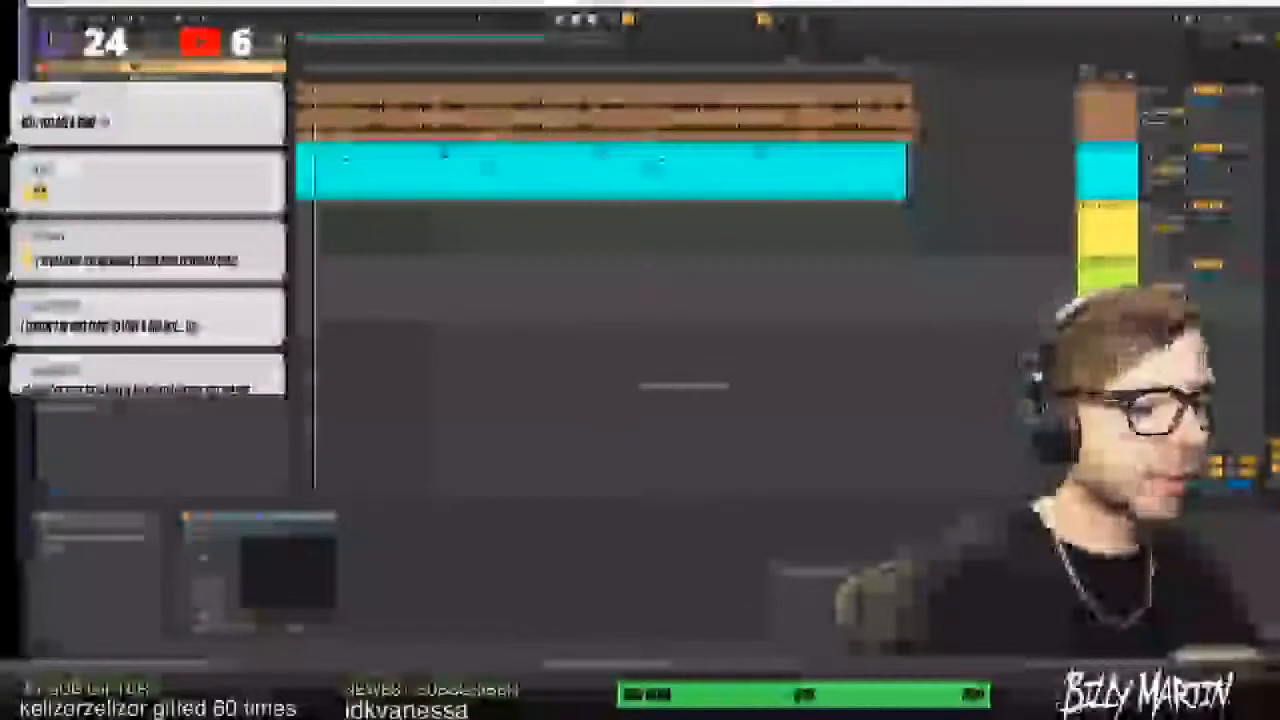
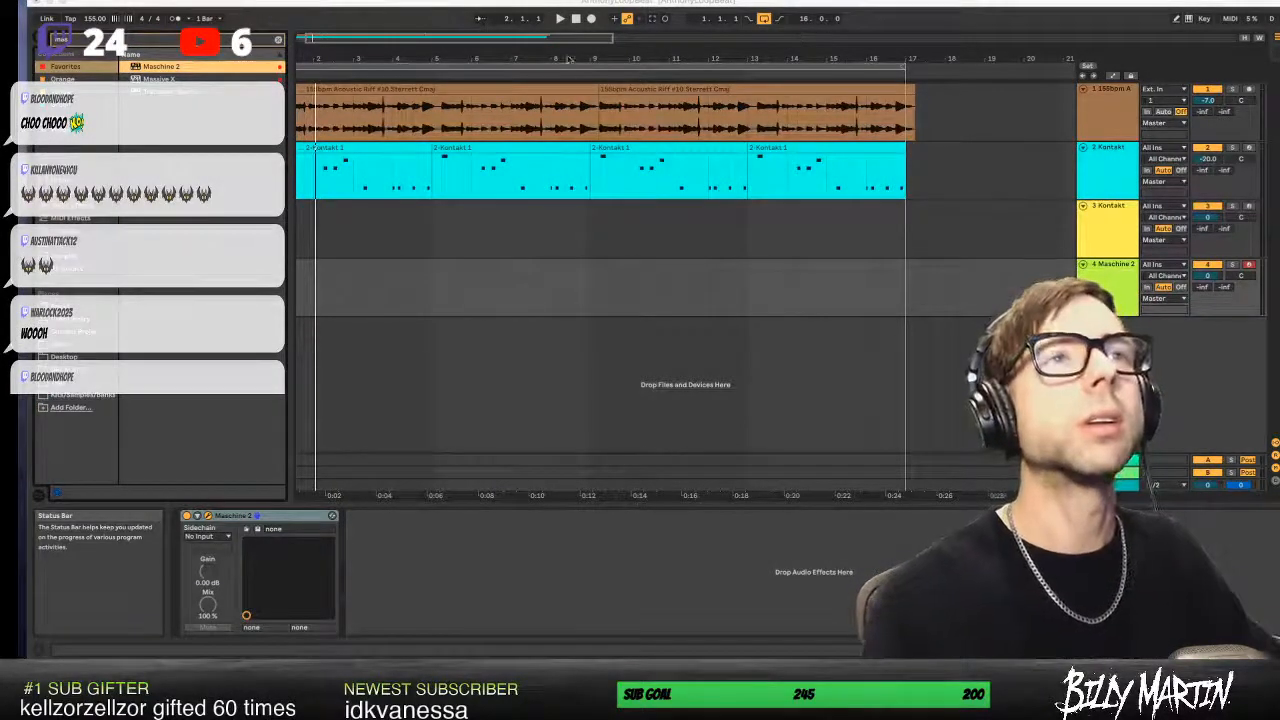
{"action": "left_click", "coordinate": [575, 19]}
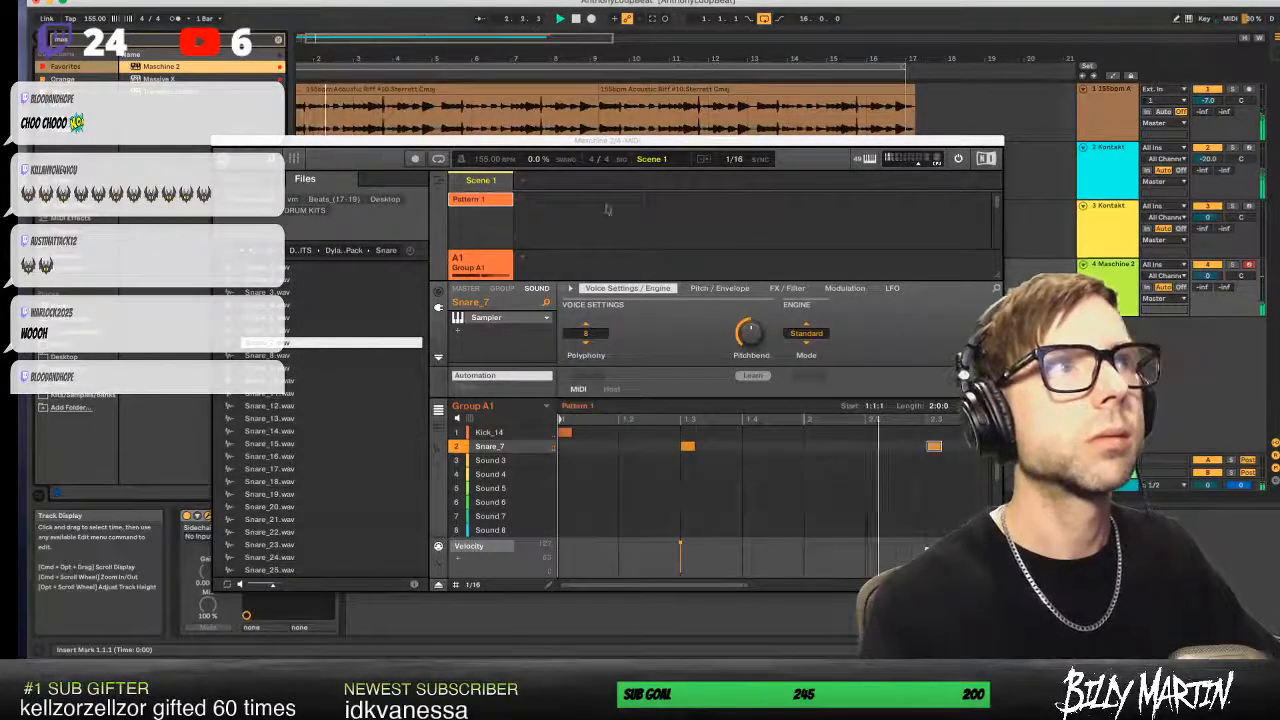
{"action": "left_click_drag", "start_coordinate": [566, 142], "coordinate": [641, 382]}
{"action": "key", "text": "space"}
{"action": "left_click_drag", "start_coordinate": [492, 62], "coordinate": [505, 62]}
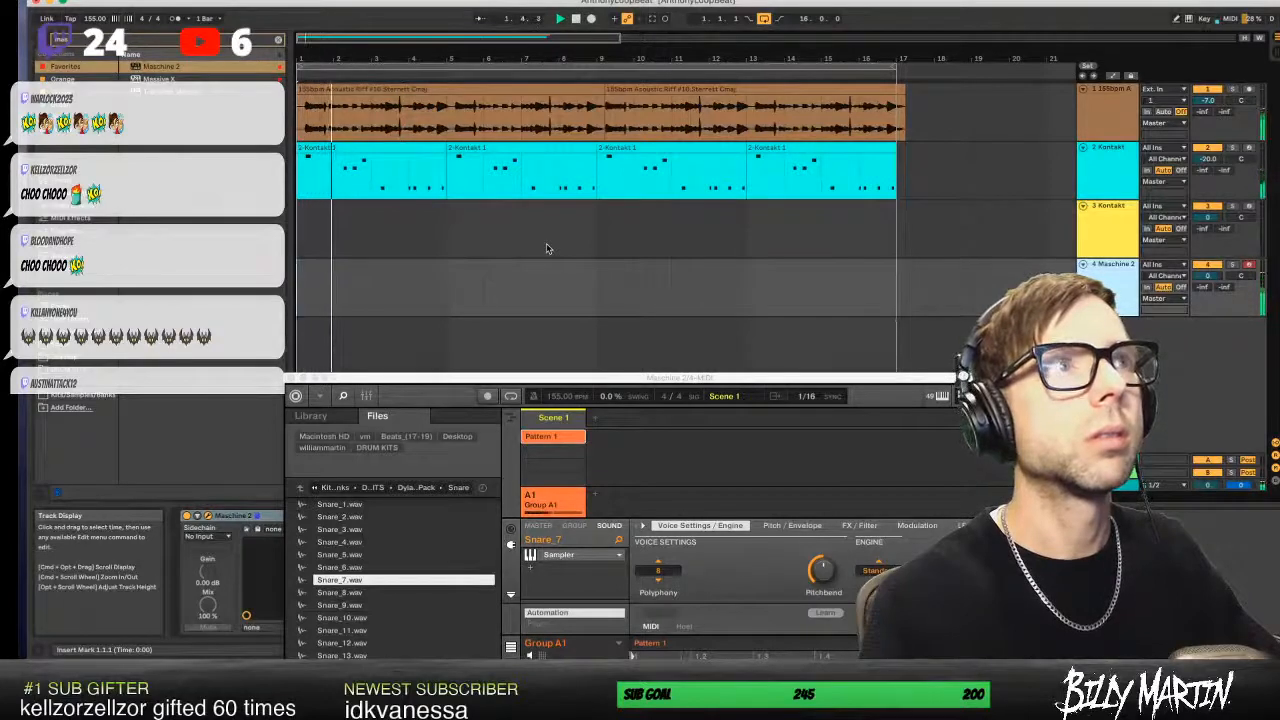
{"action": "left_click", "coordinate": [778, 400]}
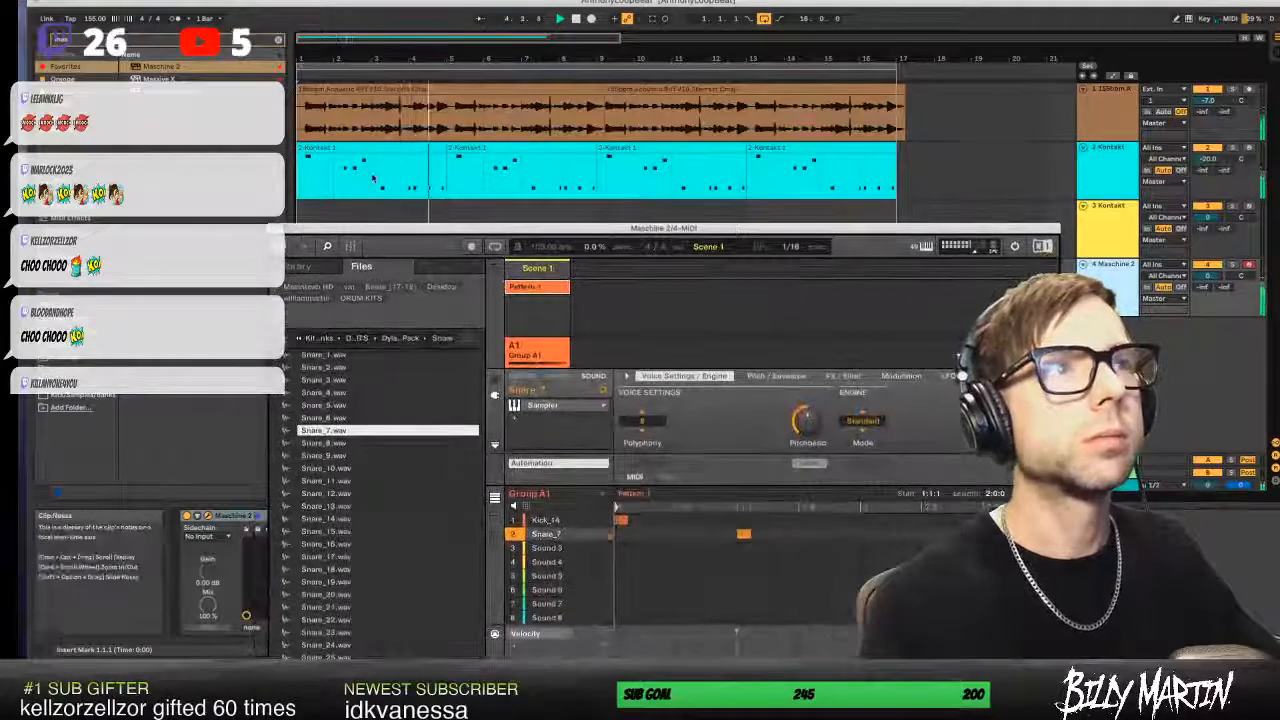
{"action": "key", "text": "space"}
{"action": "left_click", "coordinate": [277, 229]}
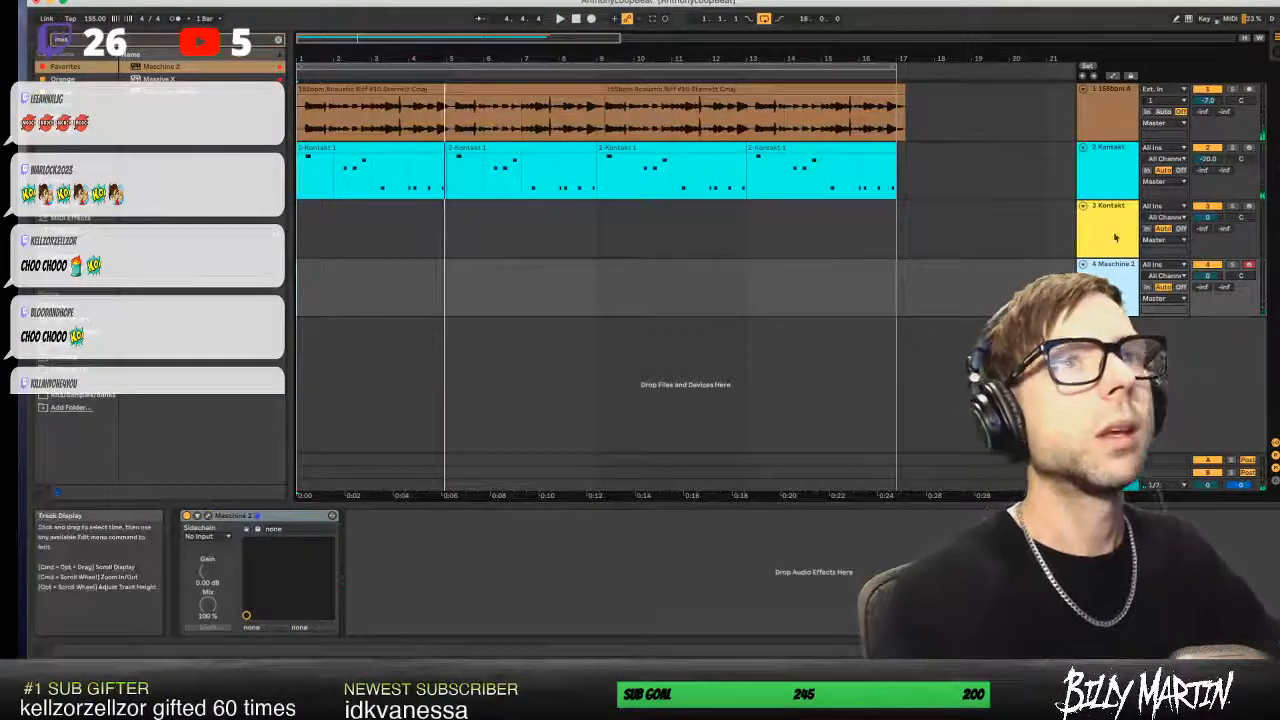
- Insert two audio tracks and arrange them directly below the Substance bass track, above the other Kontakt track
{"action": "left_click", "coordinate": [1105, 232]}
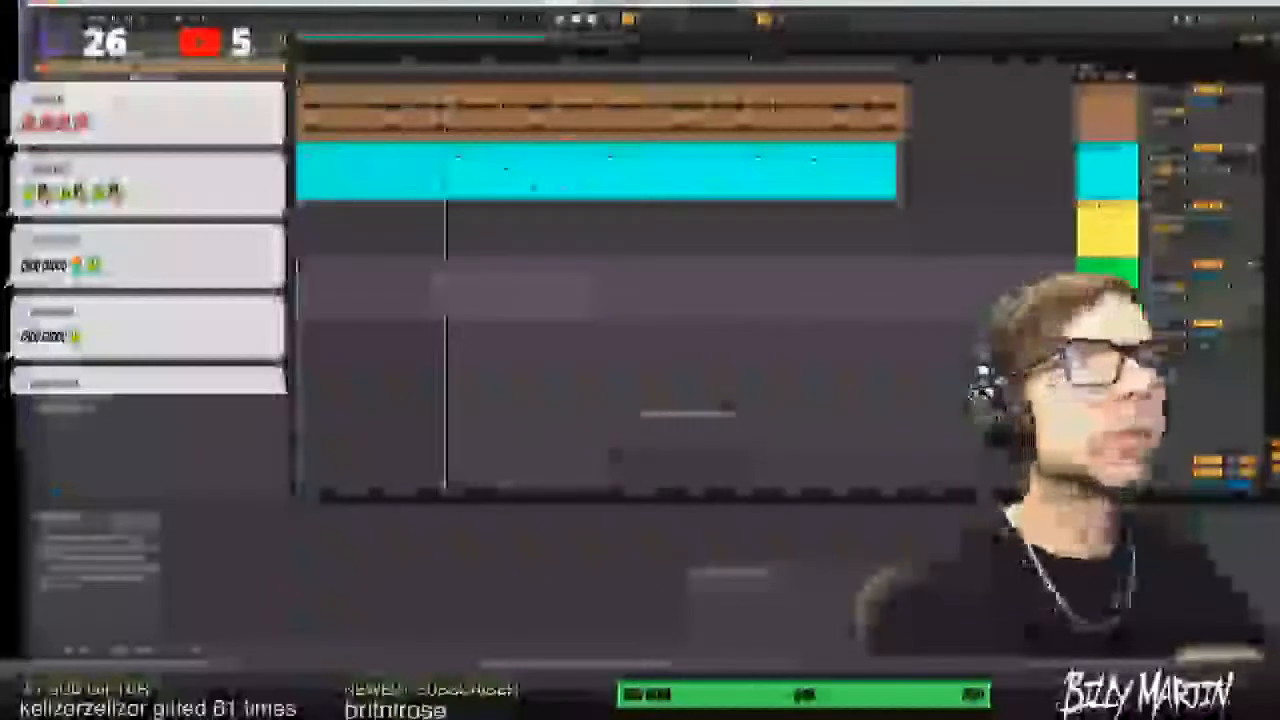
{"action": "key", "text": "super+t"}
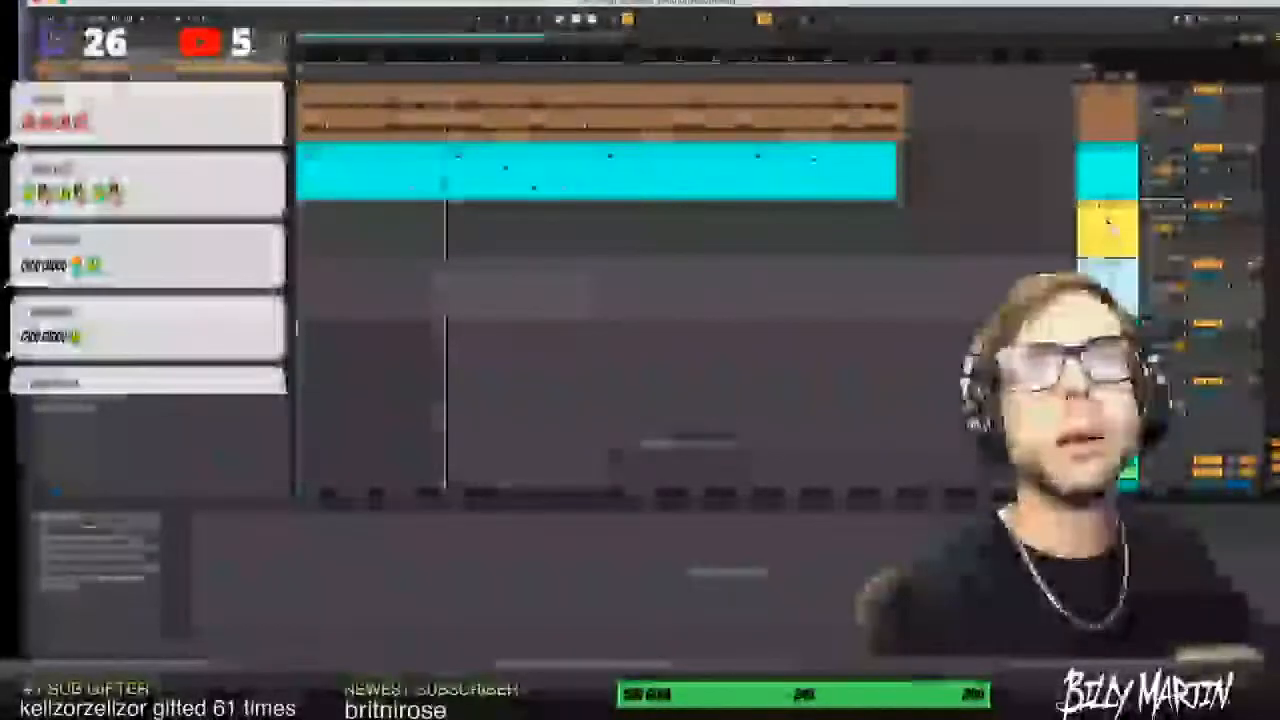
{"action": "left_click_drag", "start_coordinate": [1108, 222], "coordinate": [1108, 220]}
{"action": "left_click_drag", "start_coordinate": [1108, 328], "coordinate": [1108, 273]}
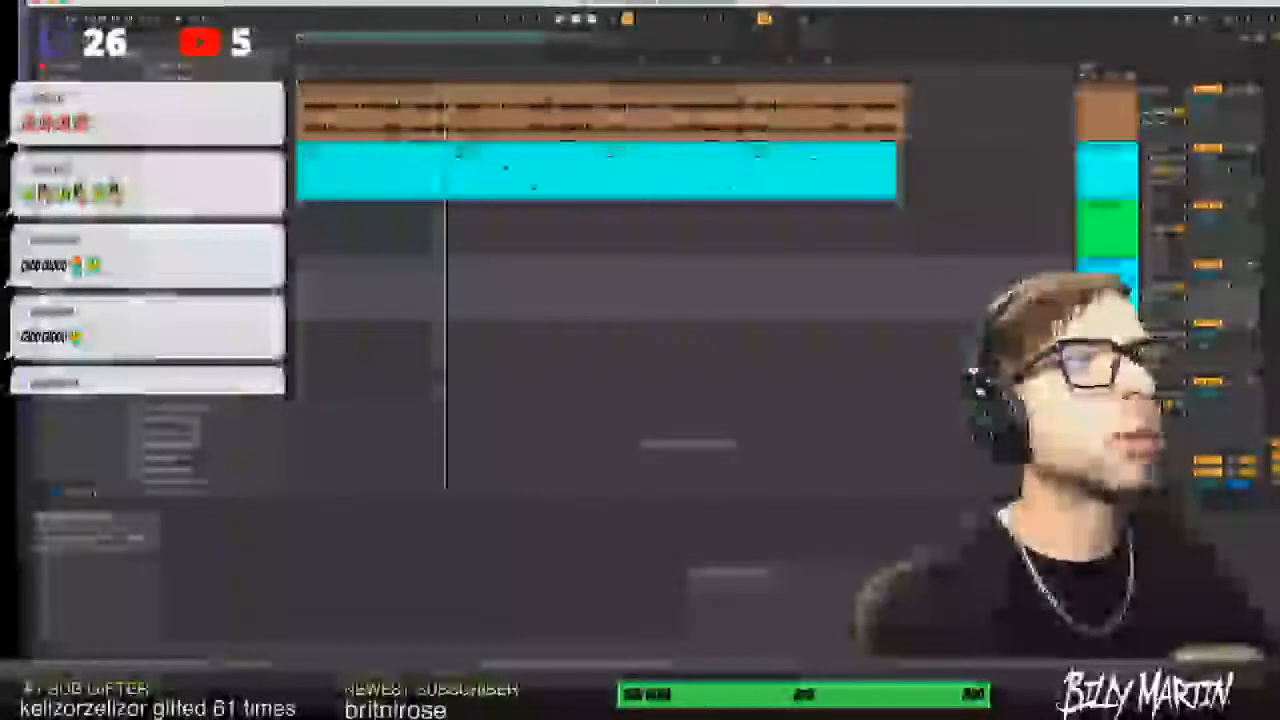
- Place Kick_14.wav at the start of track 4 and Snare_7.wav at 3.1.1 on track 3 as audio clips
{"action": "double_click", "coordinate": [306, 294]}
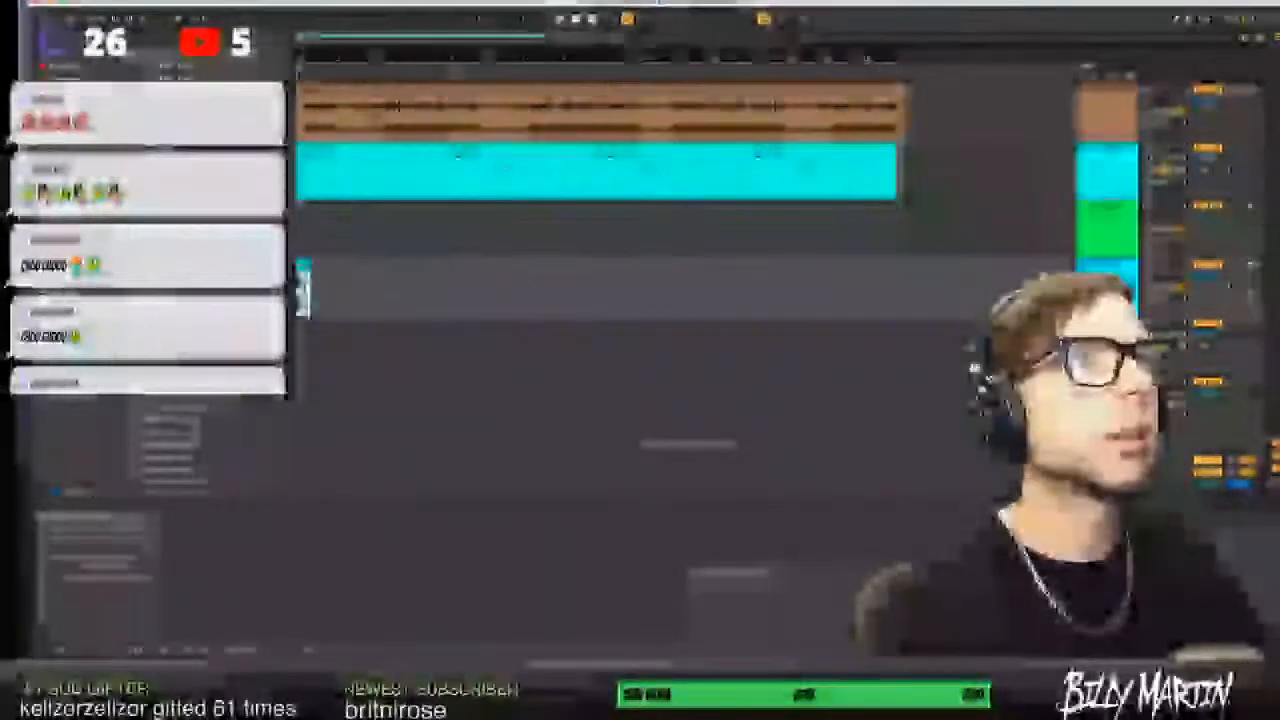
{"action": "left_click", "coordinate": [180, 403]}
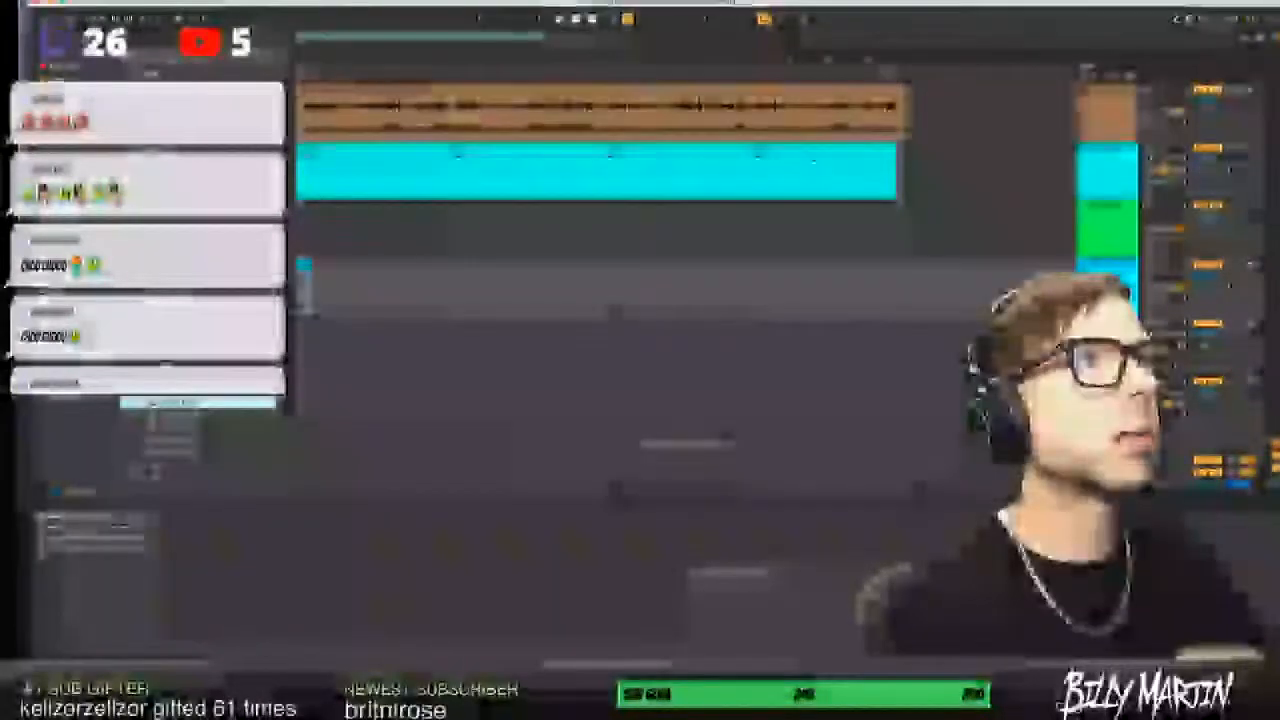
{"action": "scroll", "coordinate": [180, 403], "scroll_direction": "down", "scroll_amount": 4}
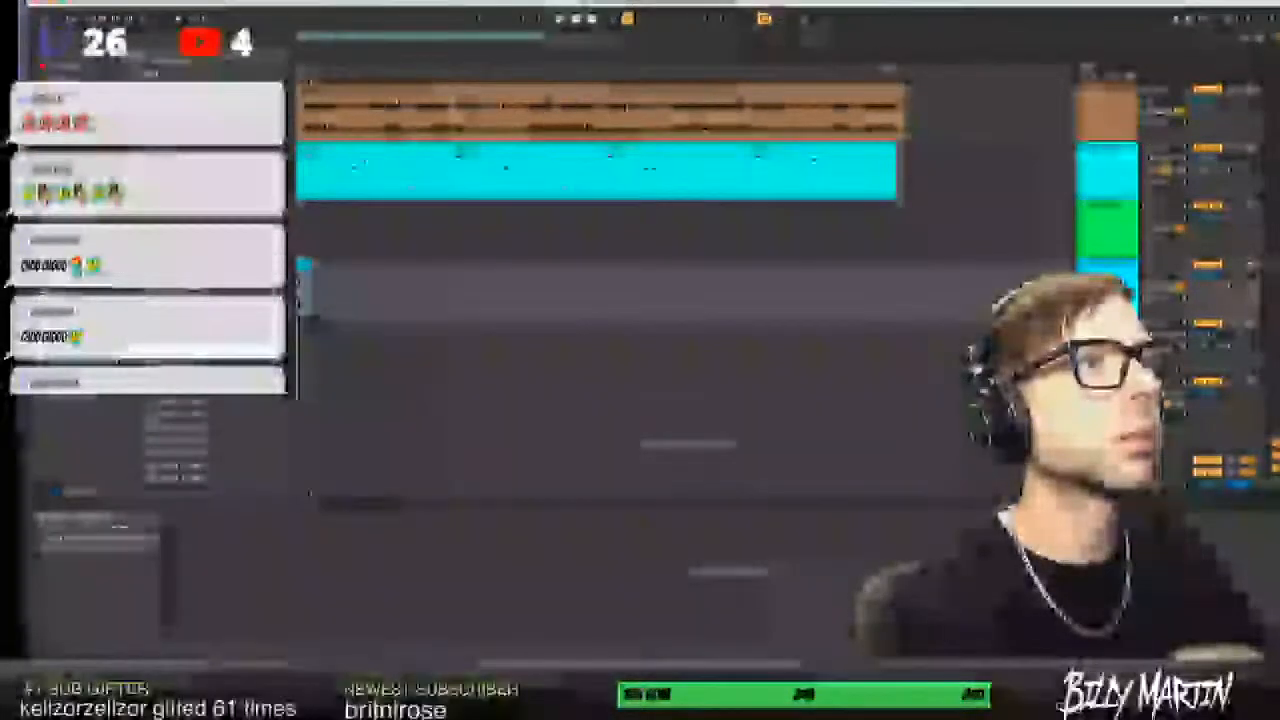
{"action": "left_click_drag", "start_coordinate": [180, 403], "coordinate": [329, 357]}
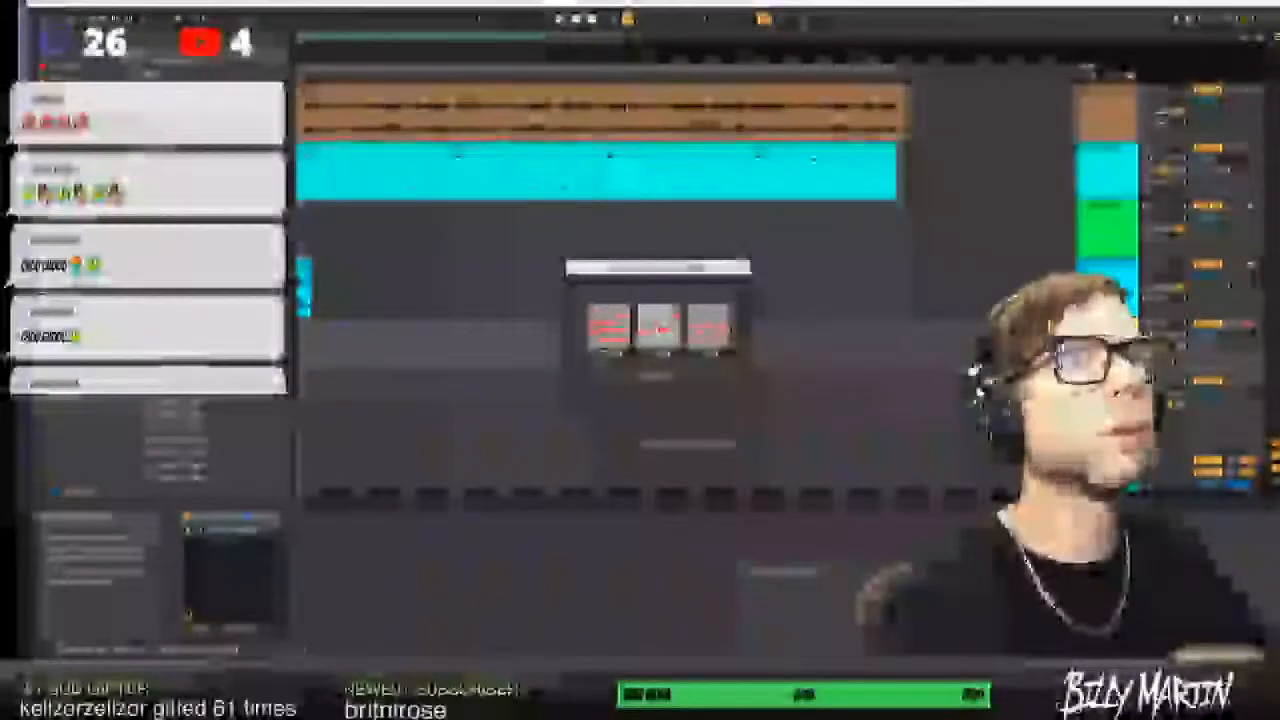
{"action": "left_click", "coordinate": [573, 267]}
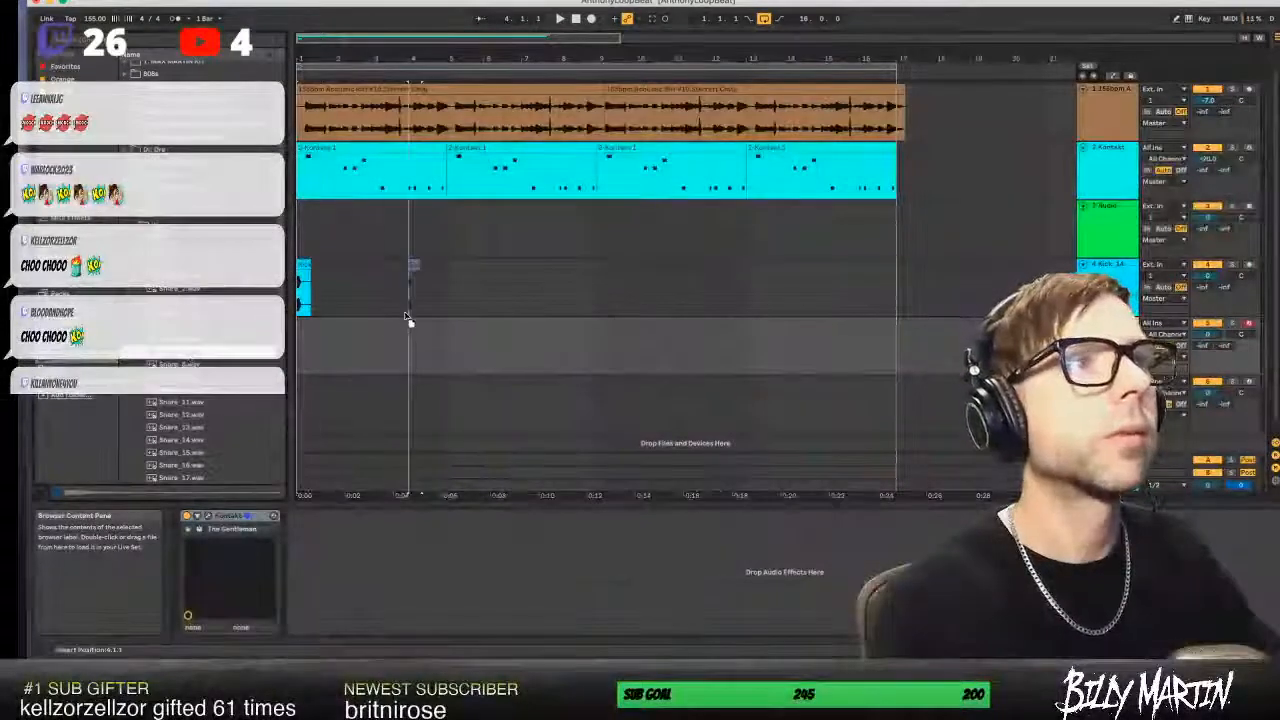
{"action": "left_click", "coordinate": [398, 277]}
{"action": "left_click_drag", "start_coordinate": [373, 249], "coordinate": [374, 243]}
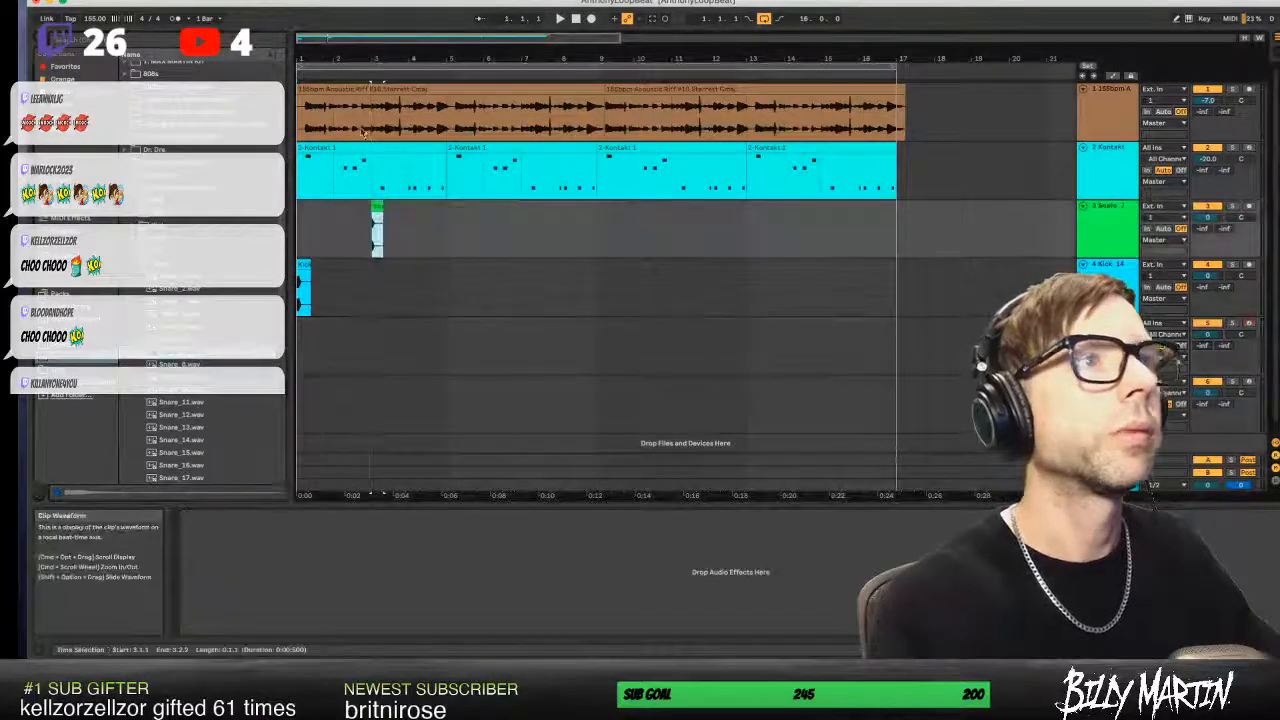
- Play the loop with the kick and snare clips, and try the Kick_14 clip one beat later, at 1.2
{"action": "left_click_drag", "start_coordinate": [320, 58], "coordinate": [404, 235]}
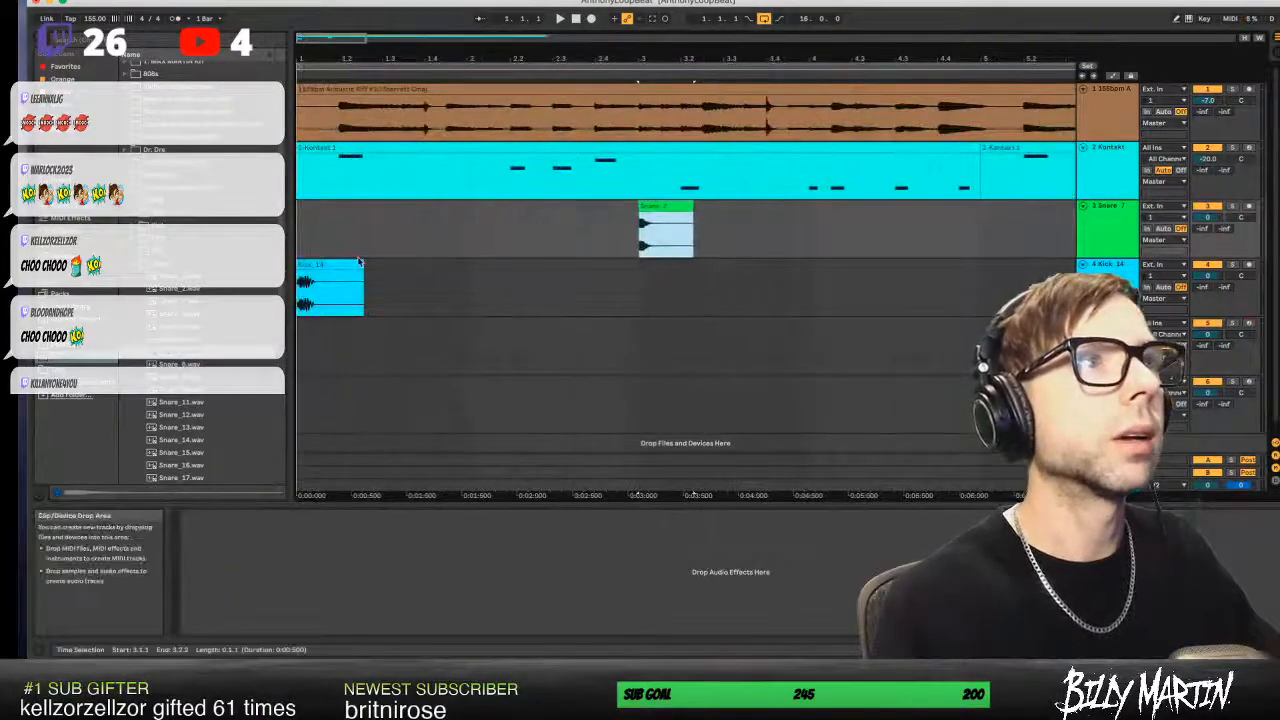
{"action": "left_click", "coordinate": [560, 18]}
{"action": "left_click", "coordinate": [577, 19]}
{"action": "key", "text": "space"}
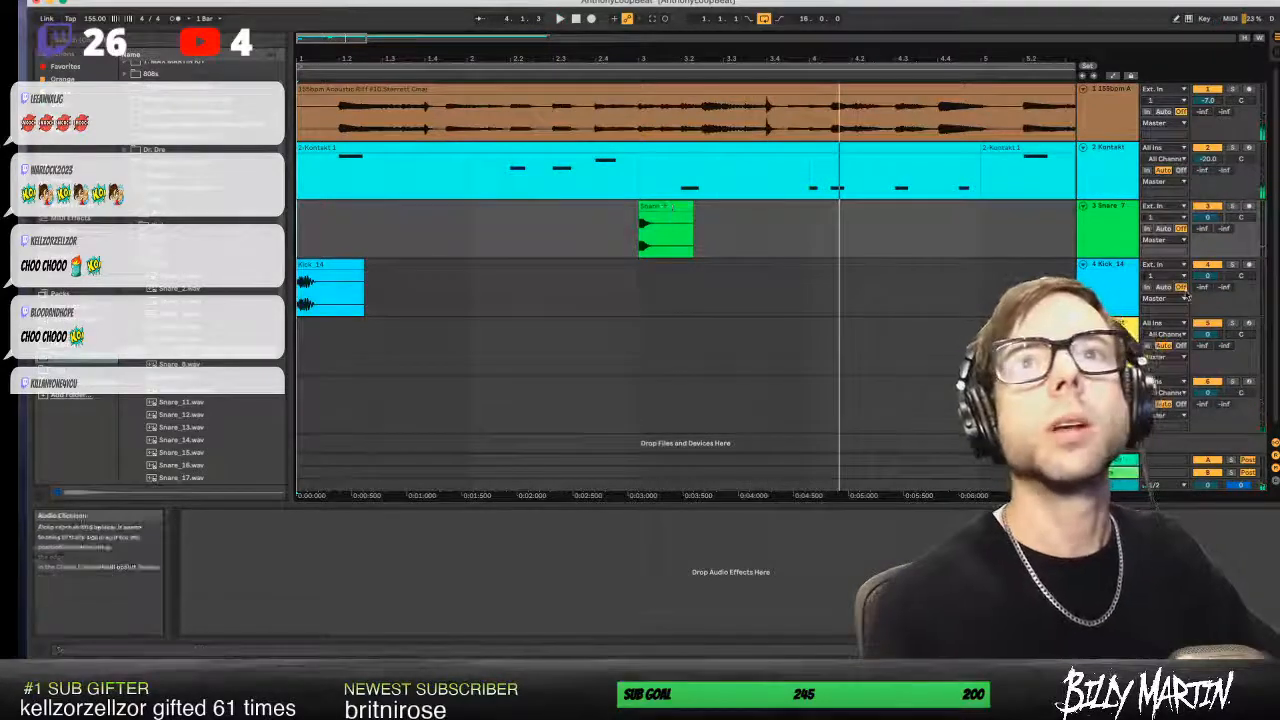
{"action": "left_click", "coordinate": [576, 20]}
{"action": "left_click_drag", "start_coordinate": [329, 264], "coordinate": [378, 277]}
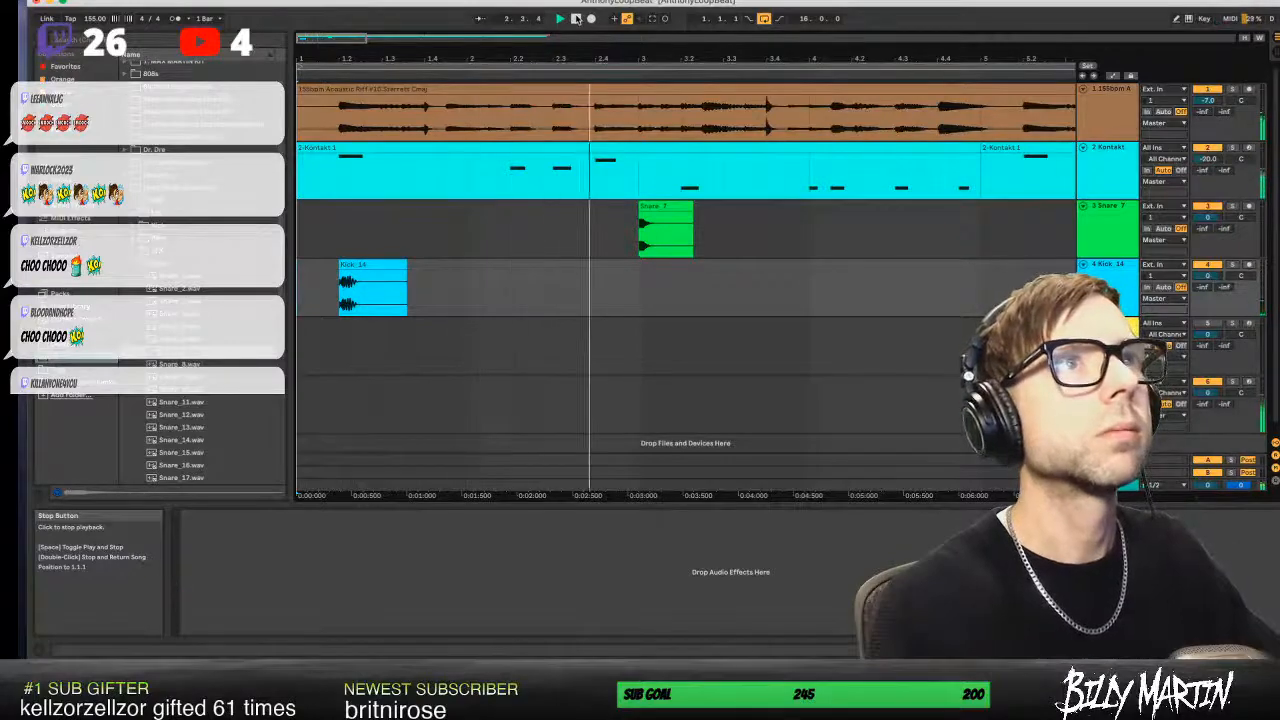
{"action": "left_click", "coordinate": [577, 20]}
- Trim the first beat off the first acoustic riff and Substance bass clips and shift both to start at 1.1.1
{"action": "left_click_drag", "start_coordinate": [345, 59], "coordinate": [343, 52]}
{"action": "left_click", "coordinate": [303, 93]}
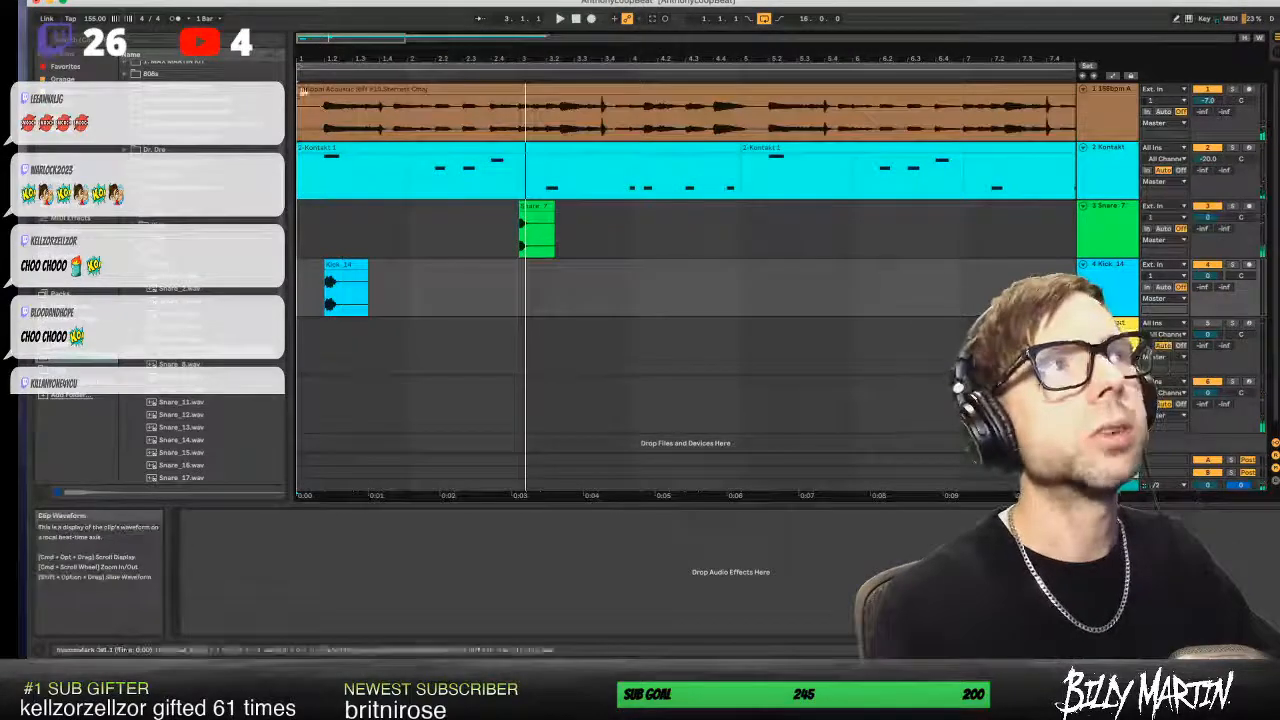
{"action": "left_click", "coordinate": [303, 92]}
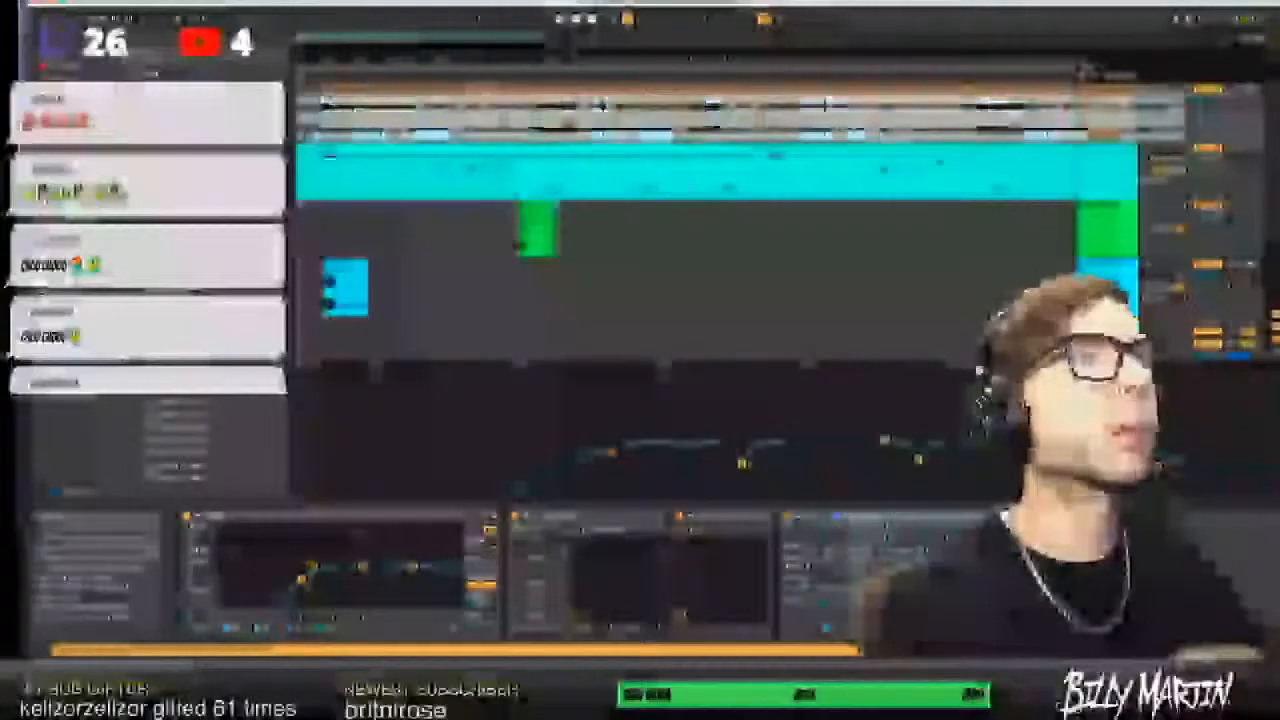
{"action": "left_click", "coordinate": [303, 115]}
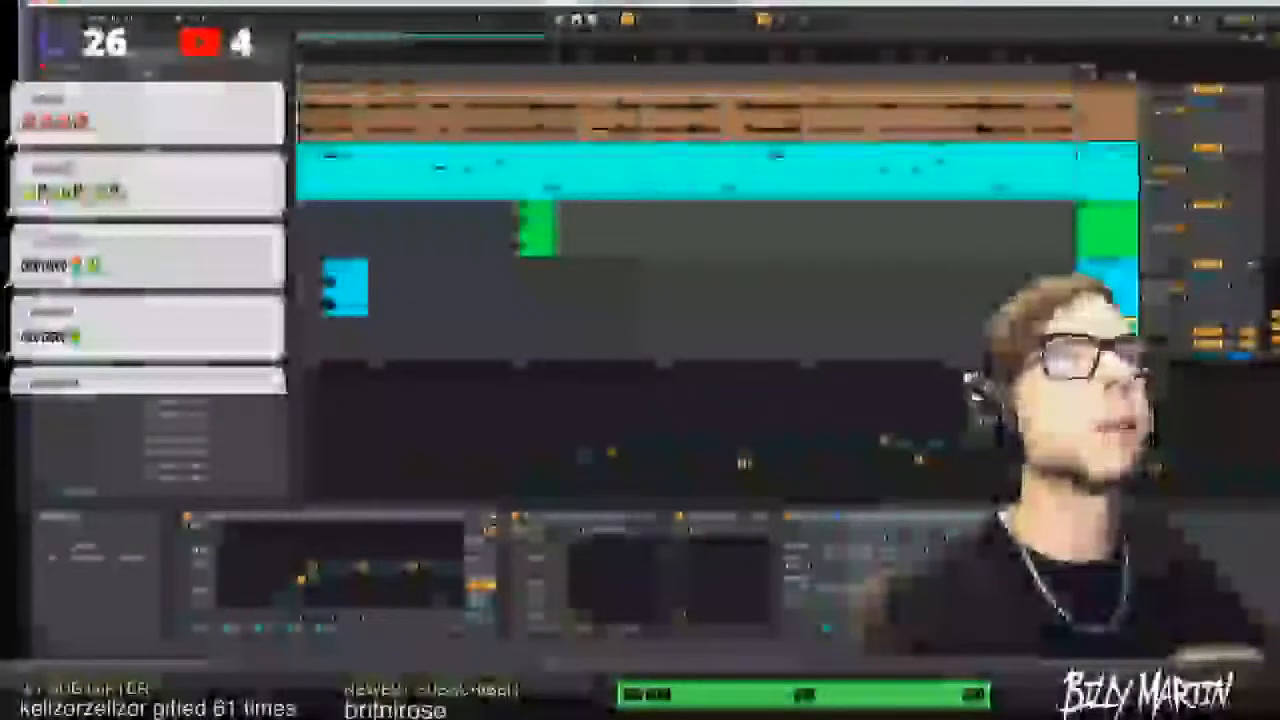
{"action": "key", "text": "space"}
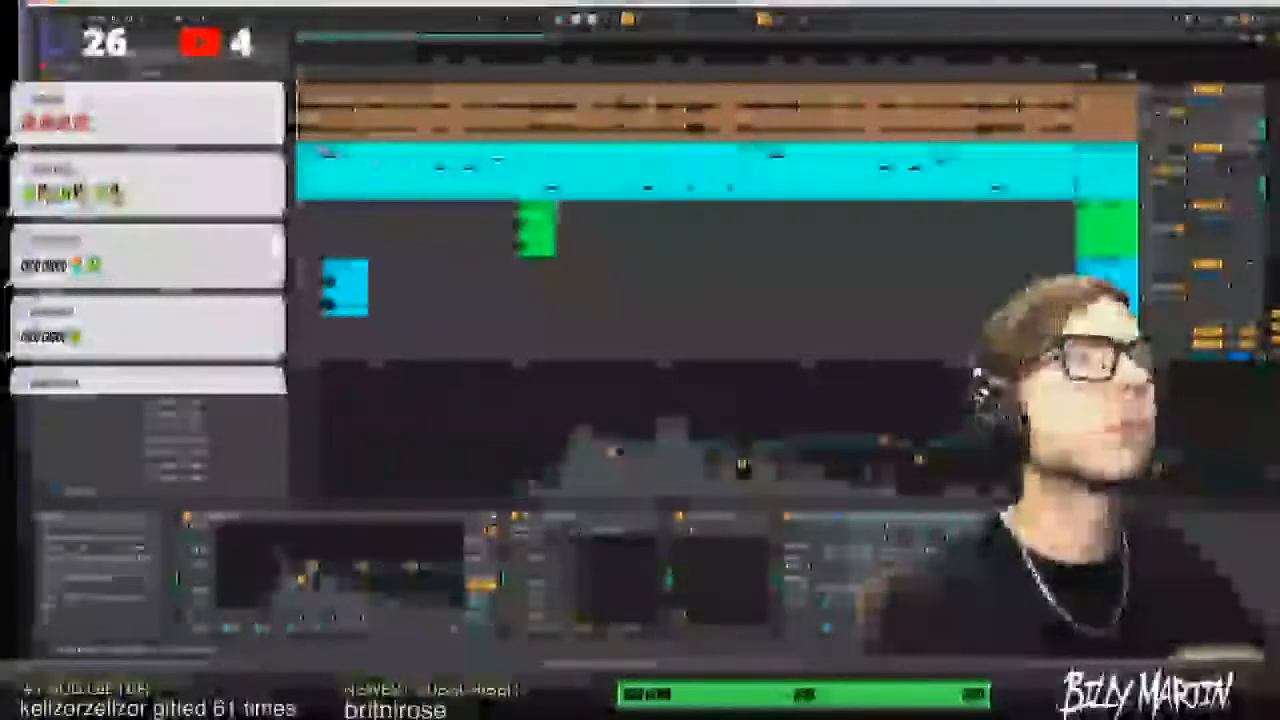
{"action": "mouse_move", "coordinate": [298, 150]}
{"action": "left_mouse_down"}
{"action": "mouse_move", "coordinate": [322, 150]}
{"action": "mouse_move", "coordinate": [298, 150]}
{"action": "left_mouse_up"}
- Move the Kick_14 clip to the start of the arrangement and play the realigned opening bars
{"action": "left_click", "coordinate": [346, 266]}
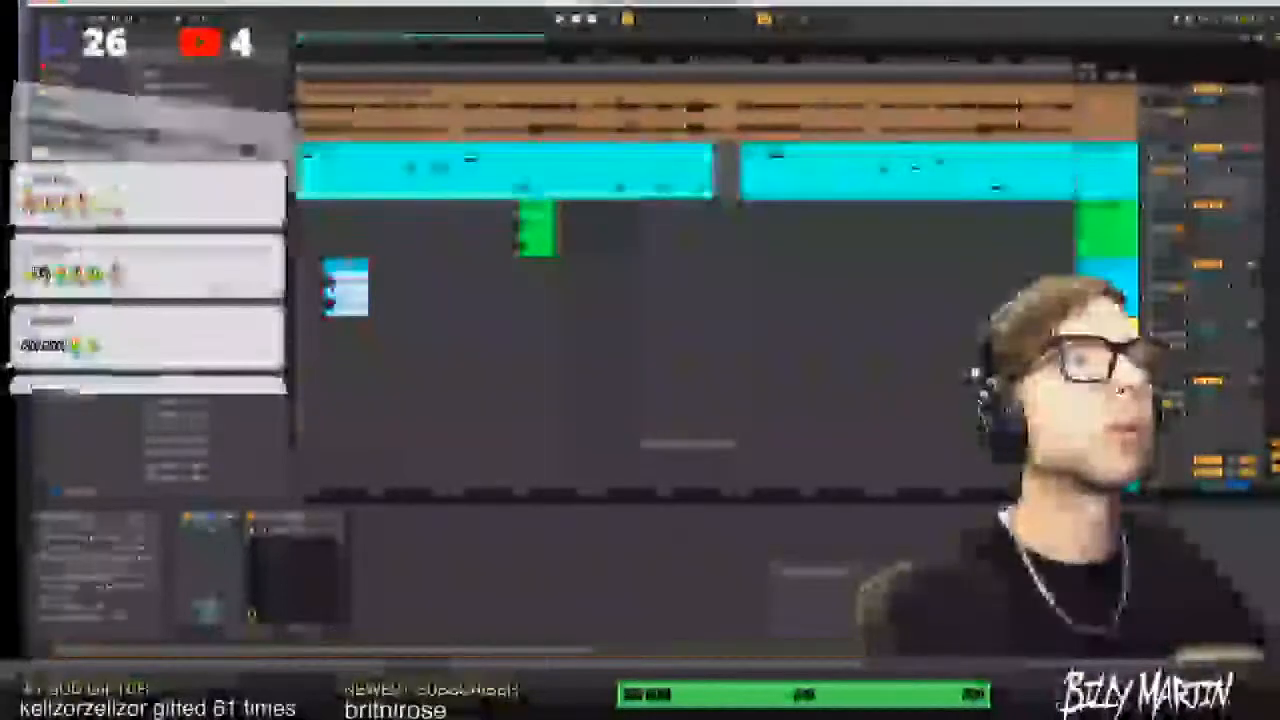
{"action": "left_click_drag", "start_coordinate": [346, 266], "coordinate": [319, 266]}
{"action": "key", "text": "space"}
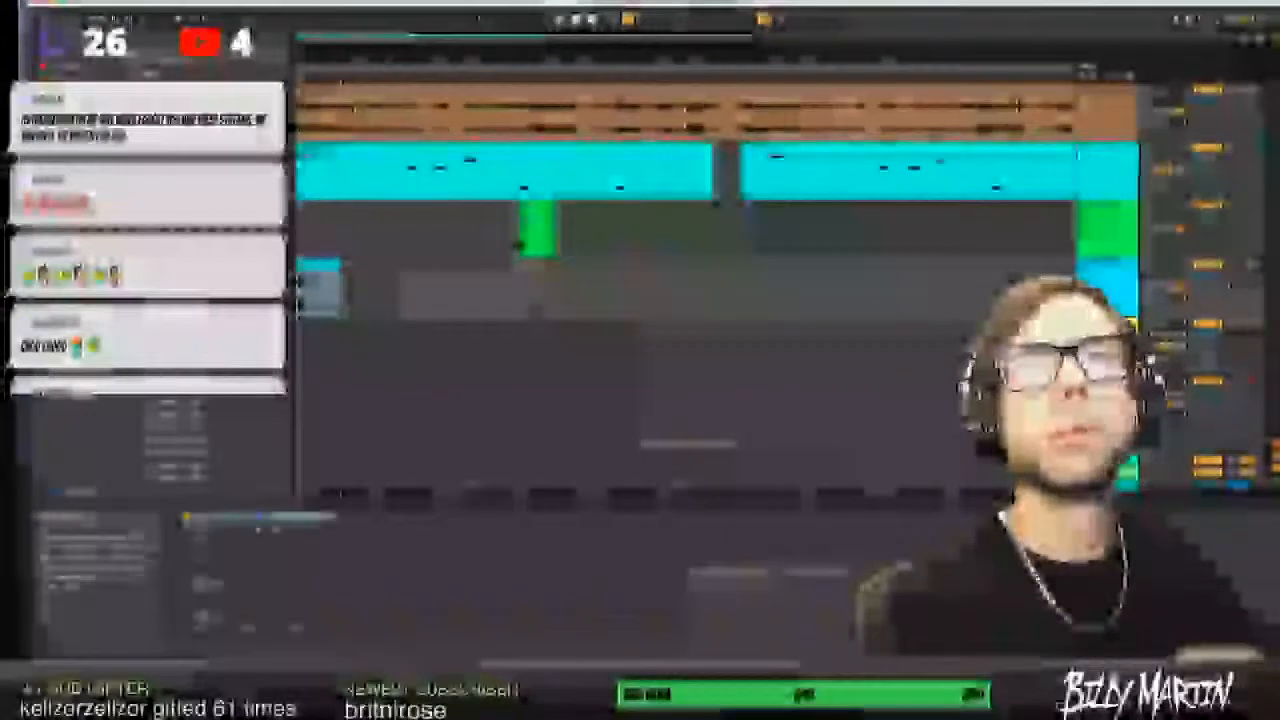
{"action": "left_click", "coordinate": [387, 404]}
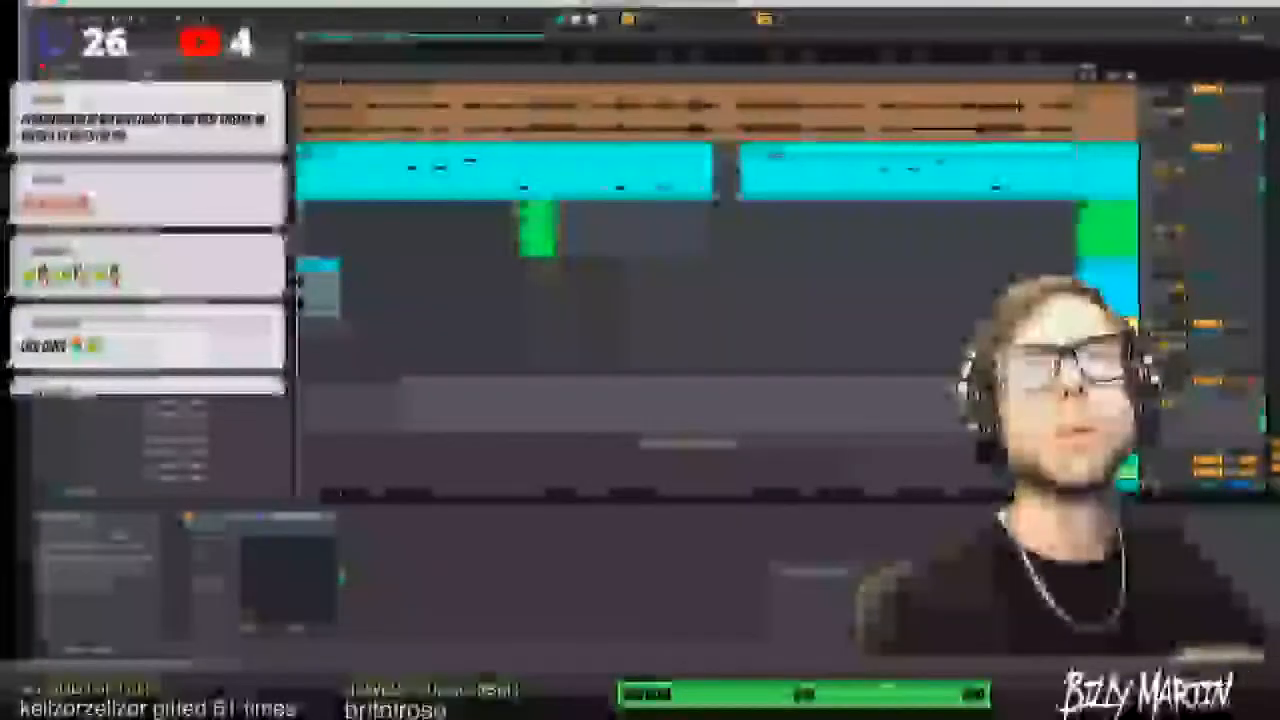
{"action": "key", "text": "space"}
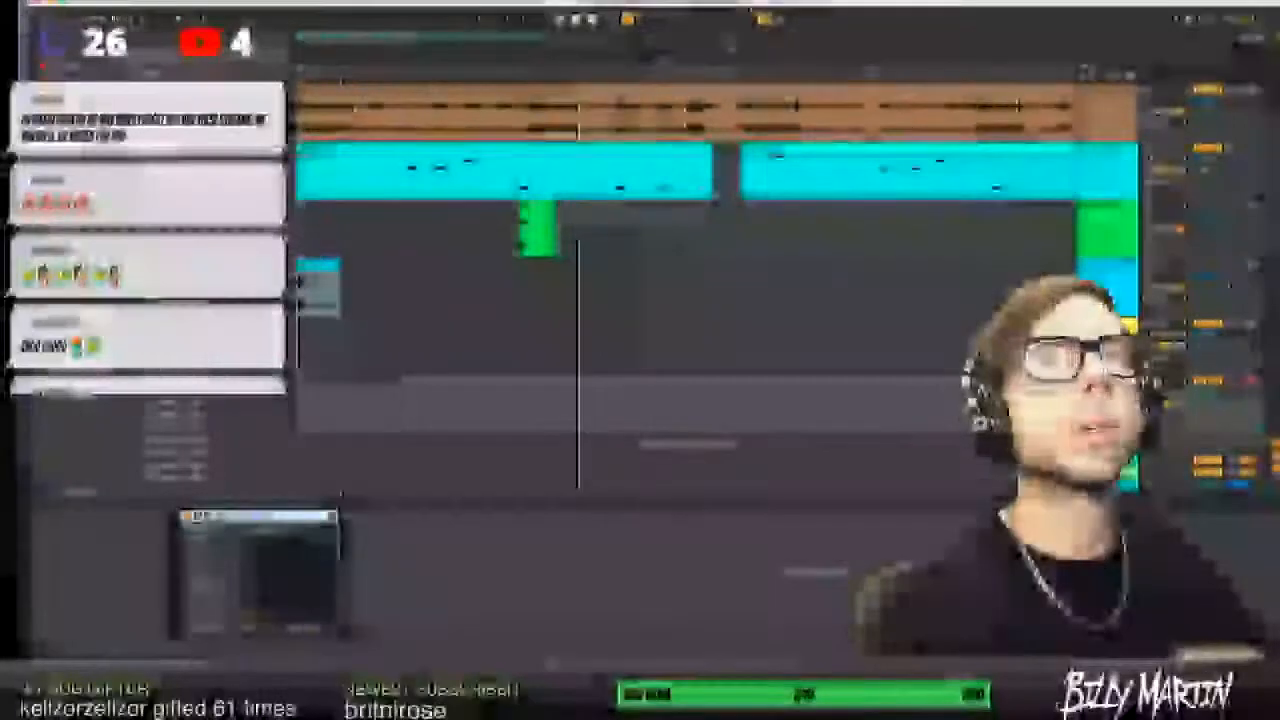
- Trim the first beat off the third Substance bass clip and align it and the second acoustic riff clip to start at 9.1.1
{"action": "left_click_drag", "start_coordinate": [729, 42], "coordinate": [729, 18]}
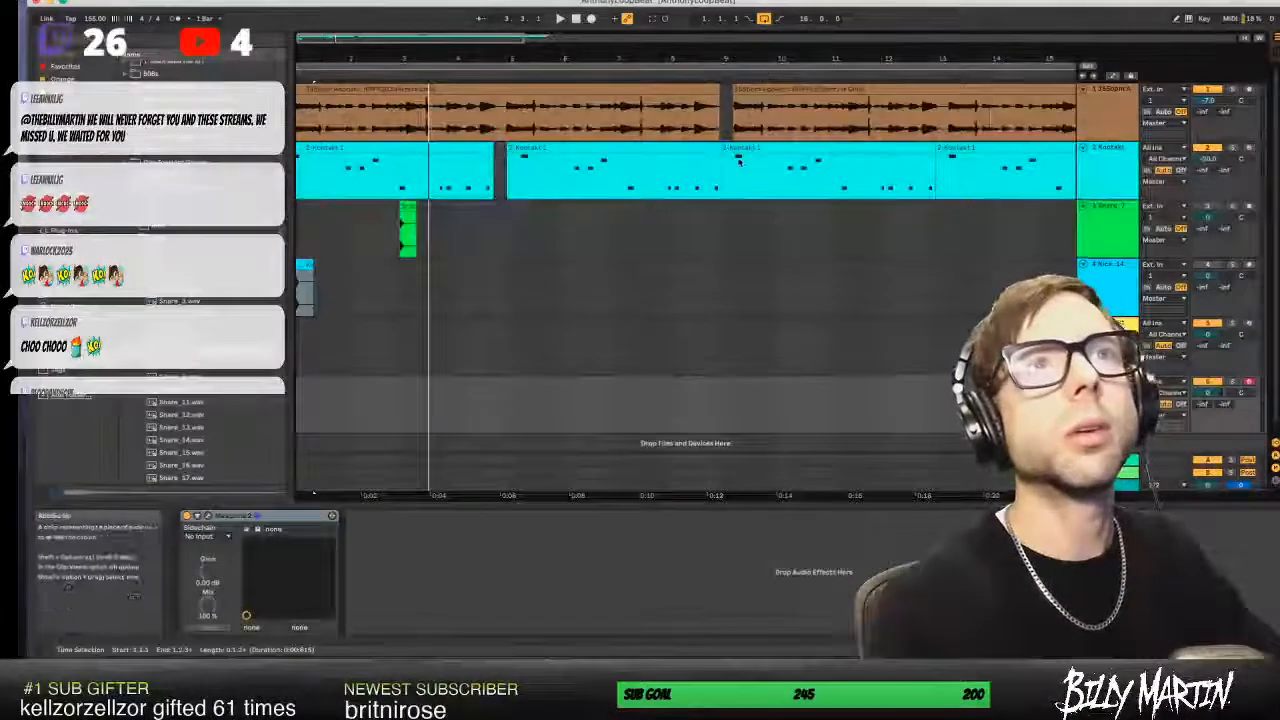
{"action": "left_click_drag", "start_coordinate": [723, 149], "coordinate": [736, 149]}
{"action": "left_click_drag", "start_coordinate": [778, 59], "coordinate": [685, 55]}
{"action": "left_click_drag", "start_coordinate": [677, 148], "coordinate": [661, 152]}
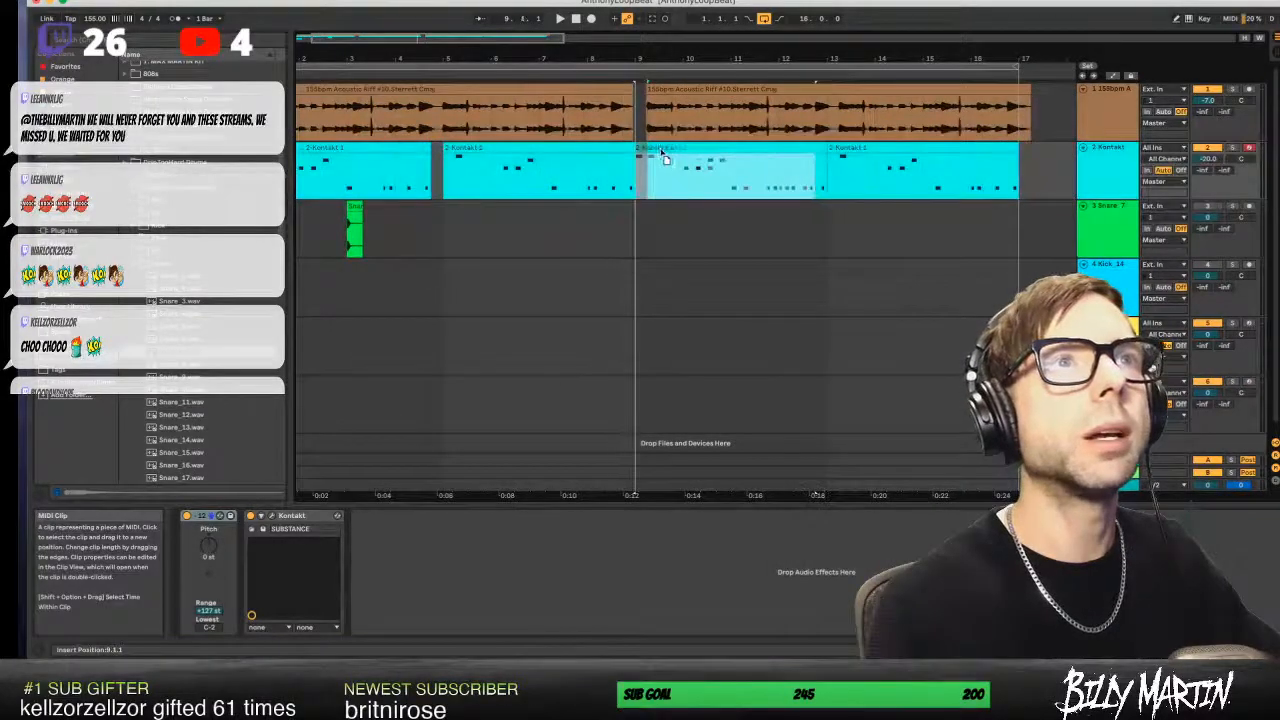
{"action": "left_click", "coordinate": [647, 90]}
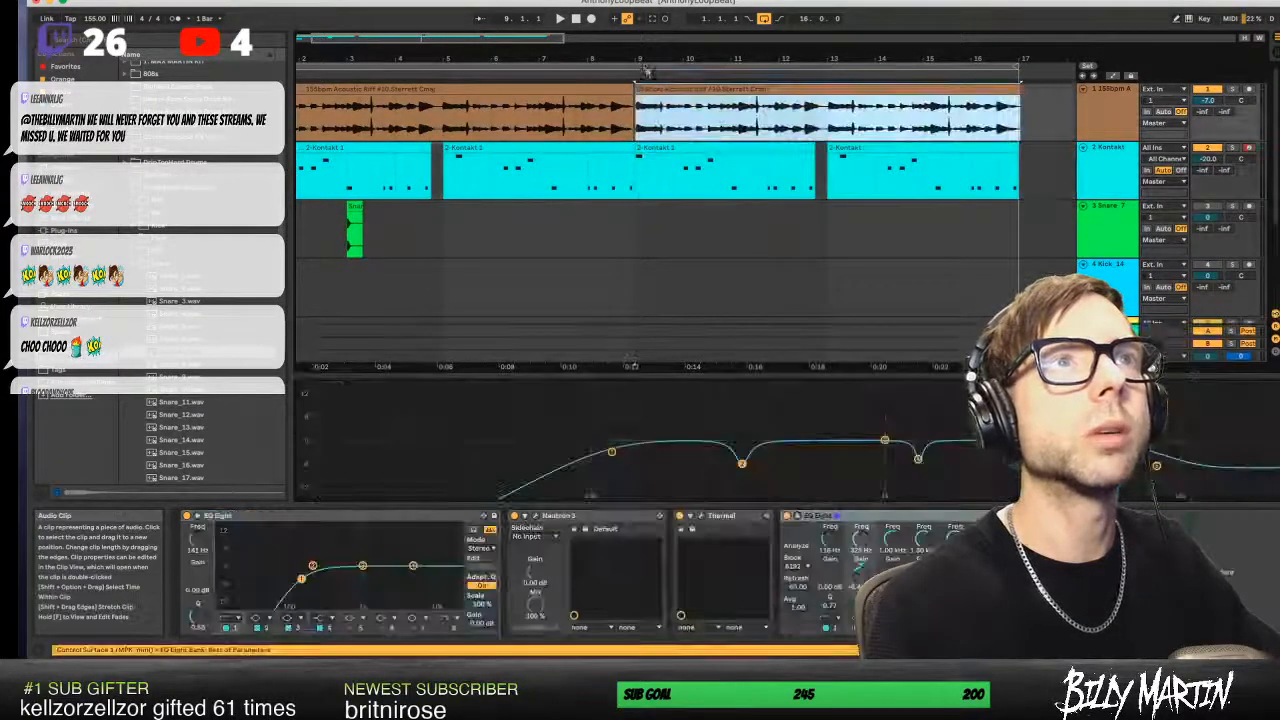
{"action": "left_click_drag", "start_coordinate": [638, 60], "coordinate": [642, 90]}
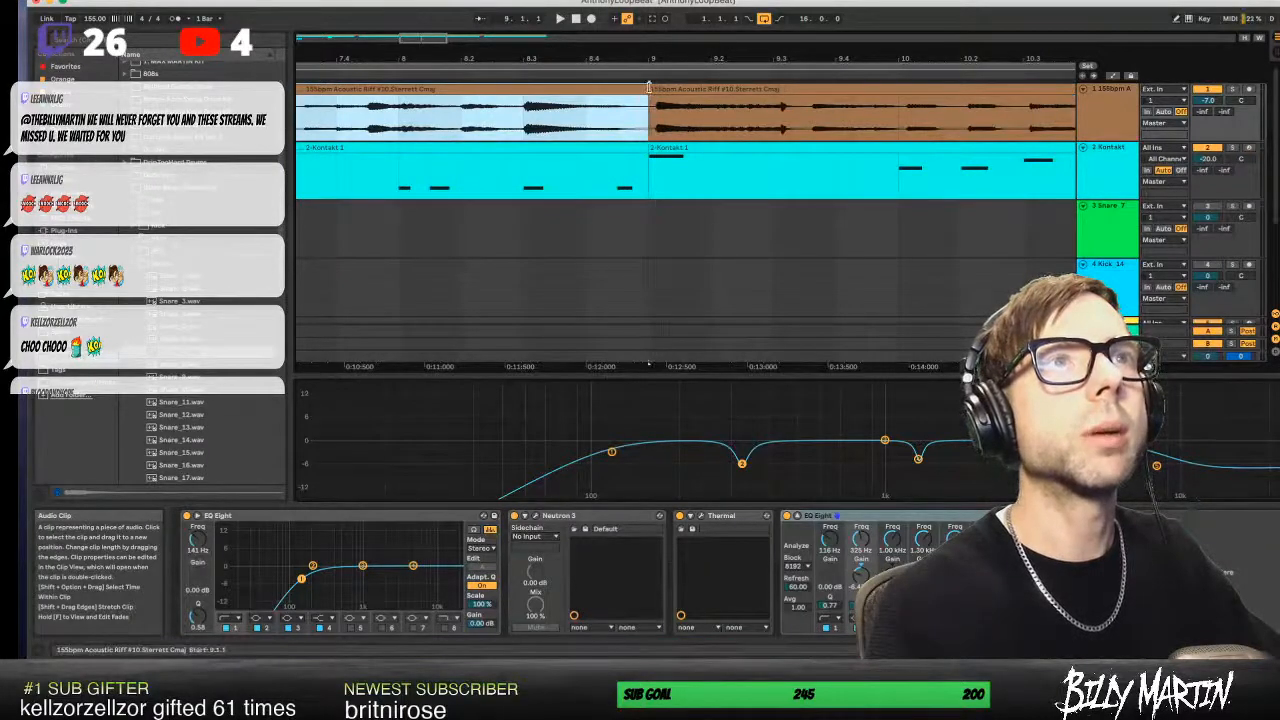
{"action": "left_click", "coordinate": [577, 20]}
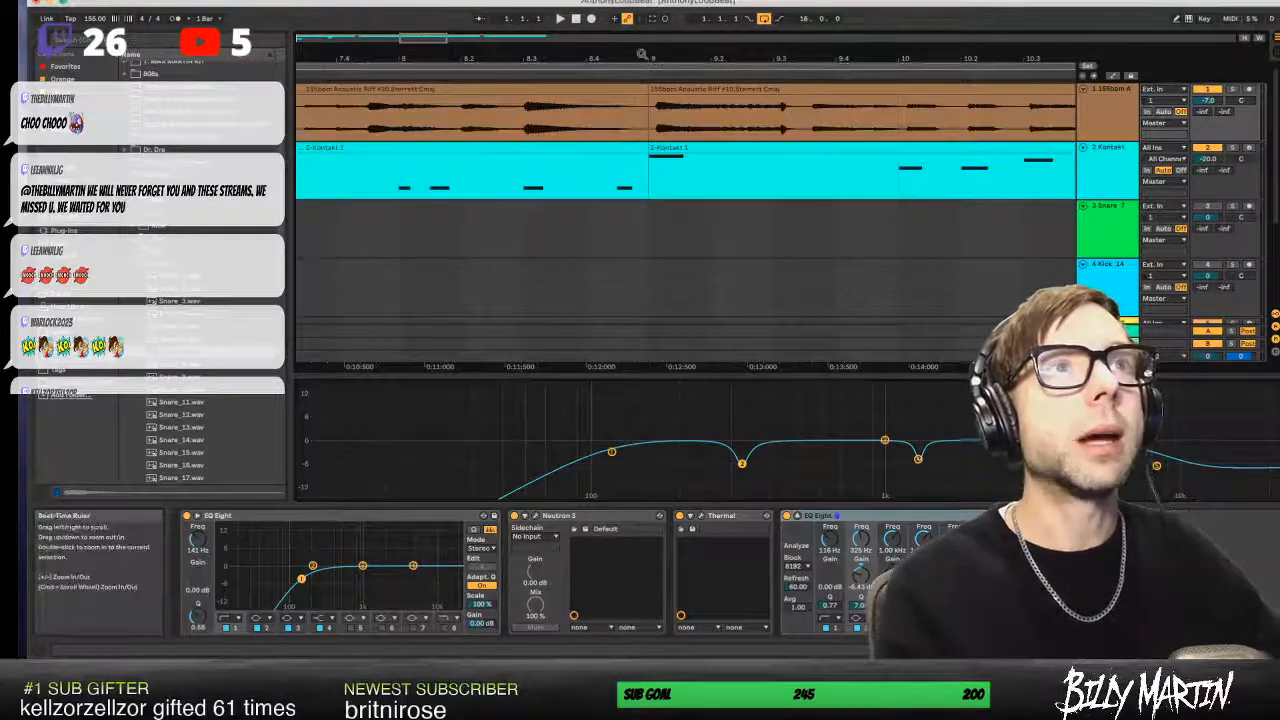
- Trim the first beat off the second Substance bass clip, keeping its start at 5.1.1, and extend the first clip to meet it
{"action": "left_click_drag", "start_coordinate": [652, 61], "coordinate": [530, 54]}
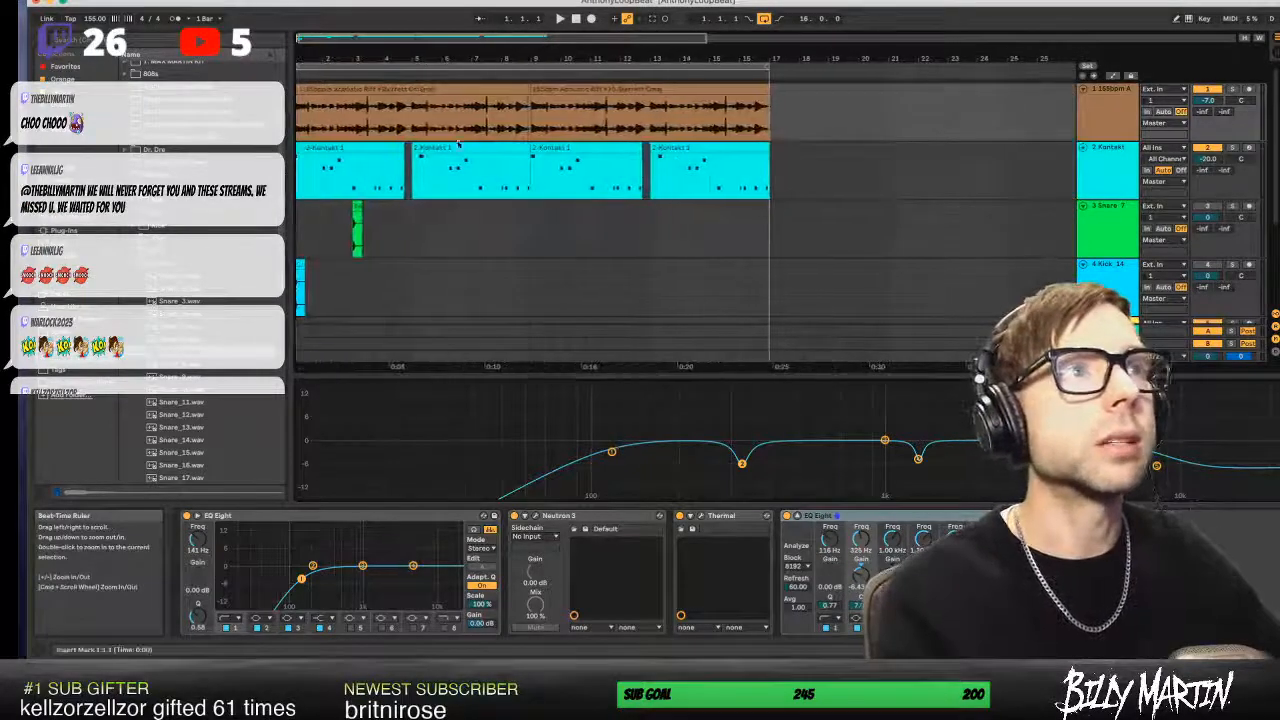
{"action": "left_click_drag", "start_coordinate": [430, 57], "coordinate": [434, 72]}
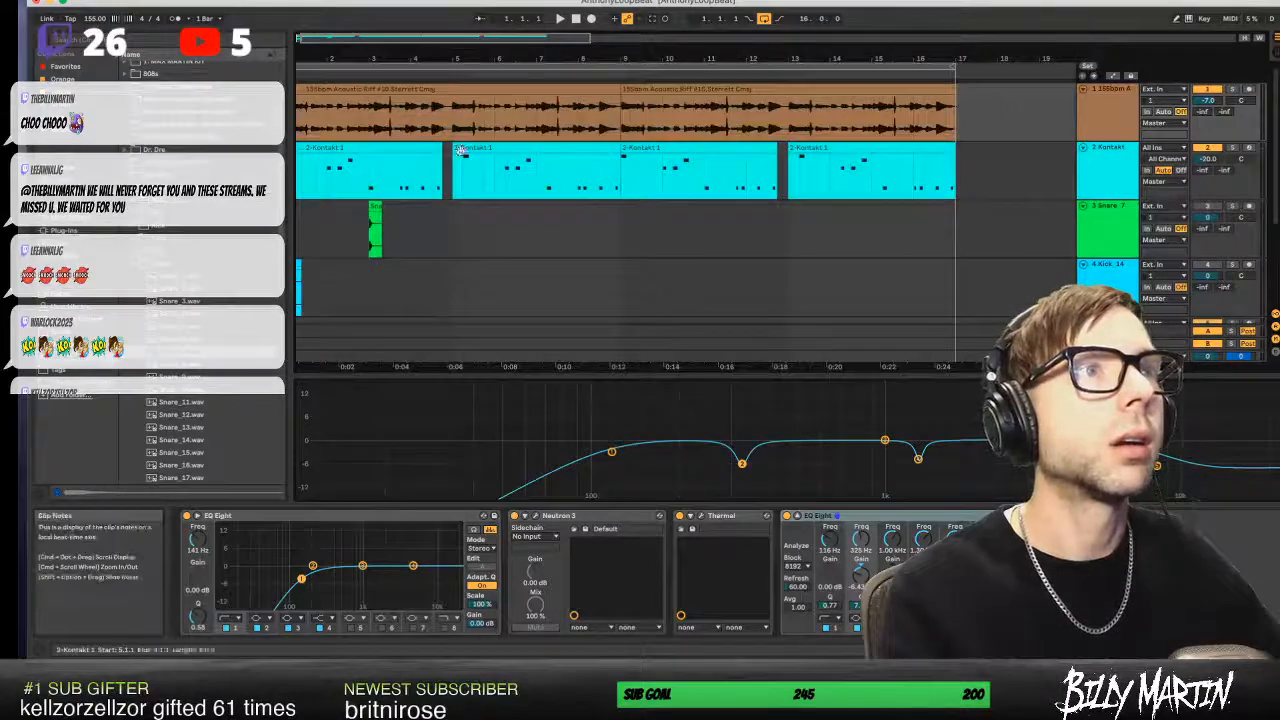
{"action": "left_click_drag", "start_coordinate": [454, 150], "coordinate": [479, 148]}
{"action": "left_click", "coordinate": [448, 155]}
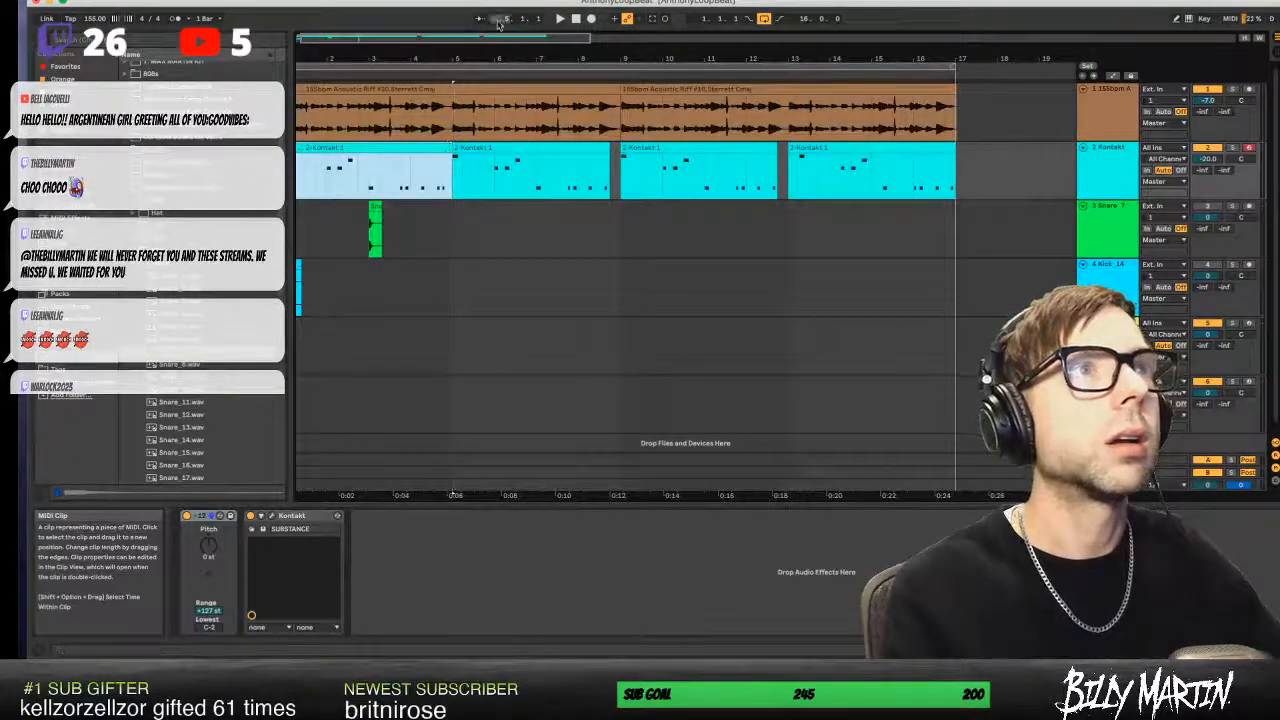
{"action": "left_click", "coordinate": [576, 19]}
{"action": "key", "text": "space"}
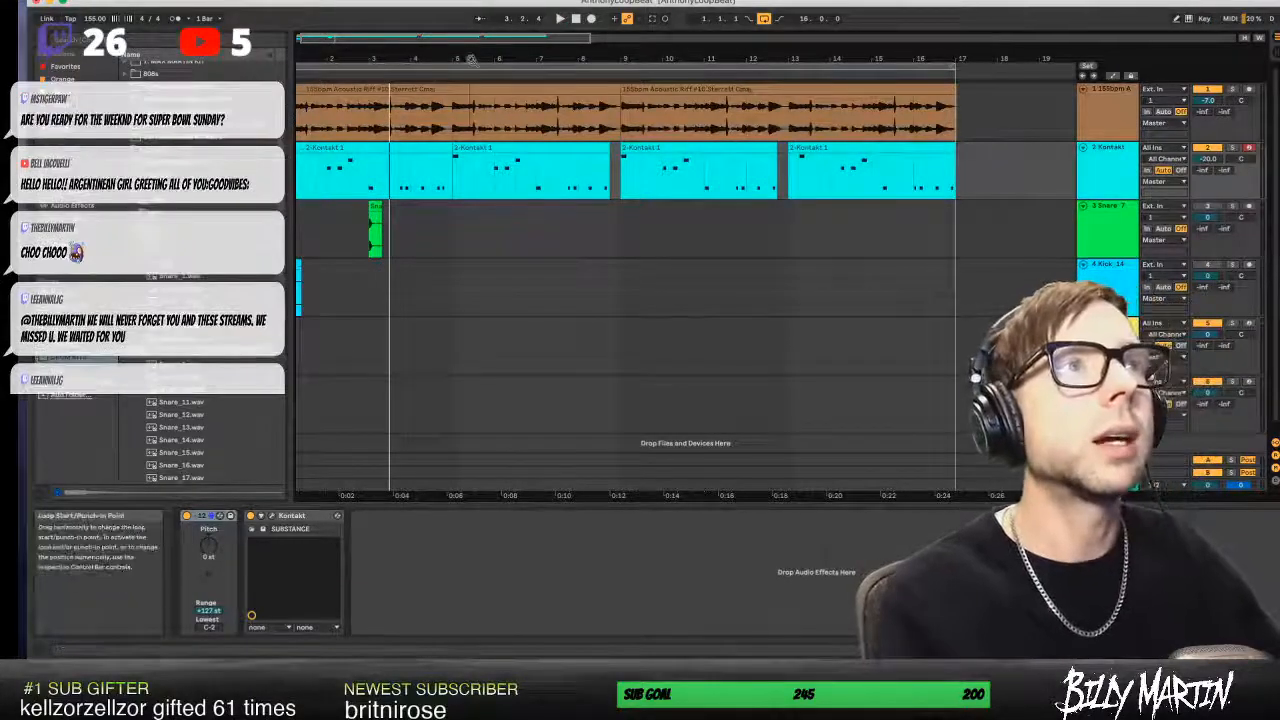
- Collapse the Snare_7 and Kick_14 tracks and open the Maschine 2 plug-in window from track 6
{"action": "left_click_drag", "start_coordinate": [471, 59], "coordinate": [635, 59]}
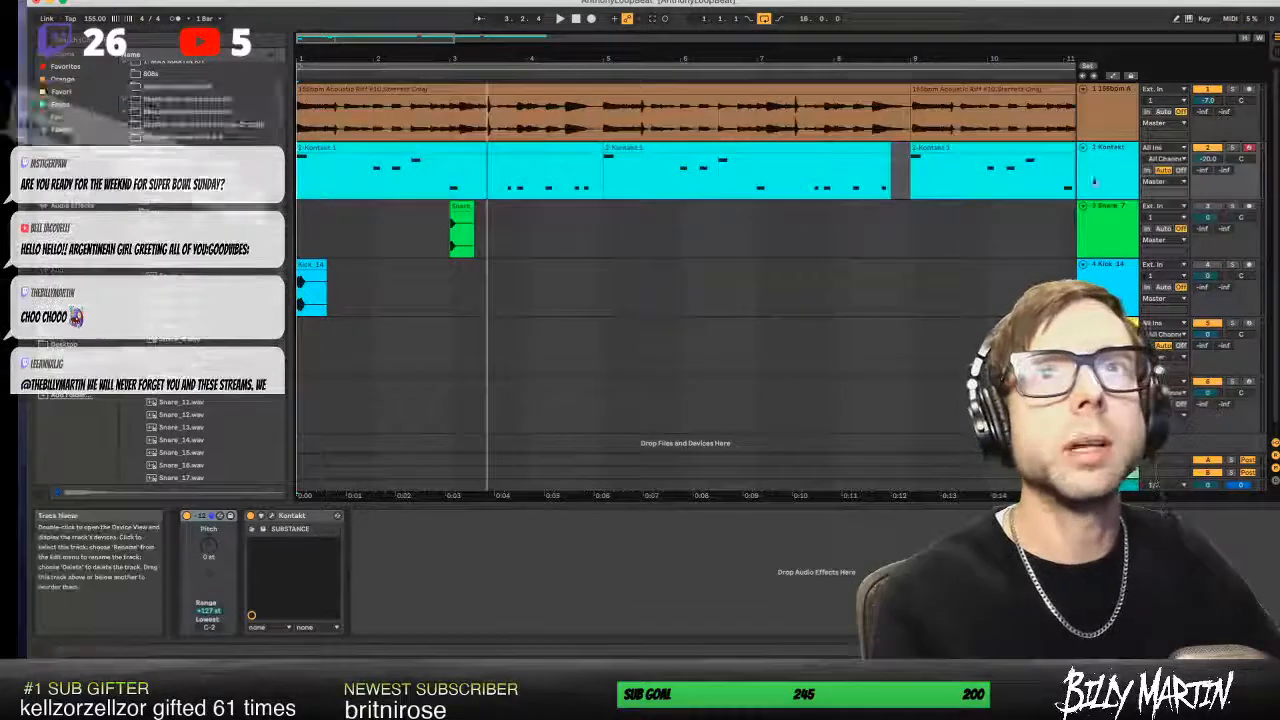
{"action": "left_click", "coordinate": [1083, 206]}
{"action": "left_click", "coordinate": [1083, 218]}
{"action": "left_click", "coordinate": [1108, 250]}
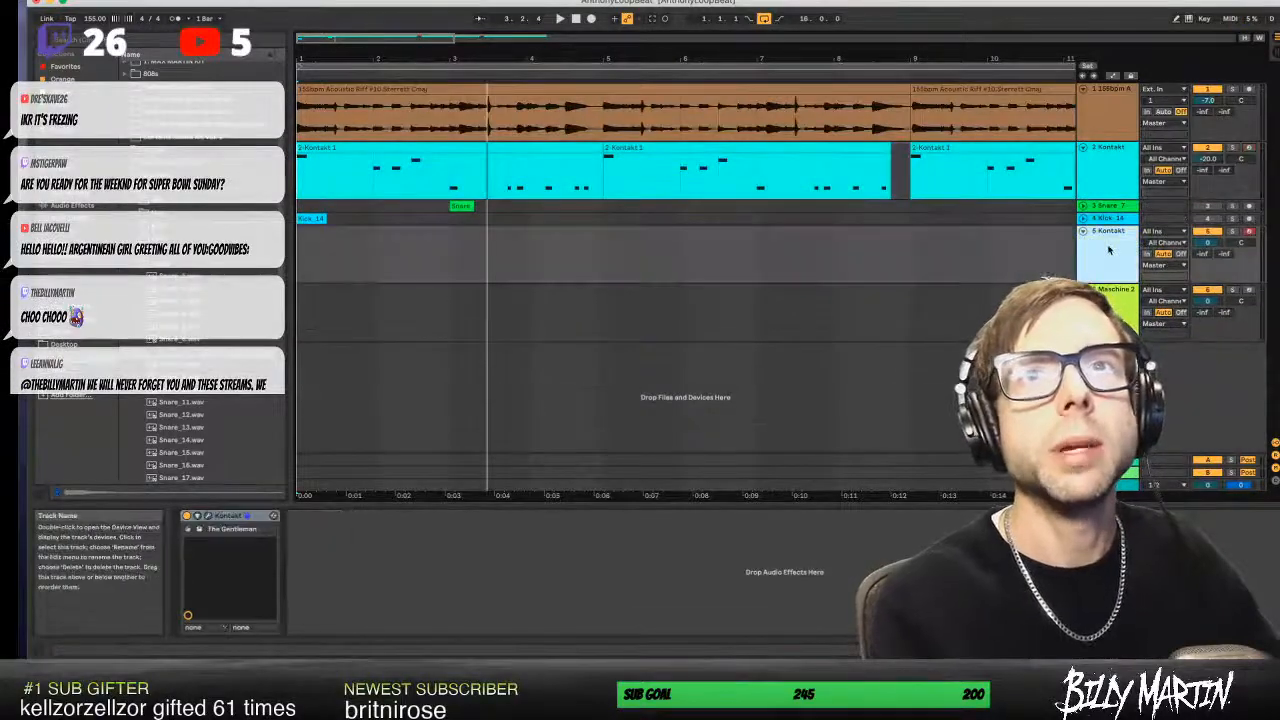
{"action": "left_click", "coordinate": [1108, 295]}
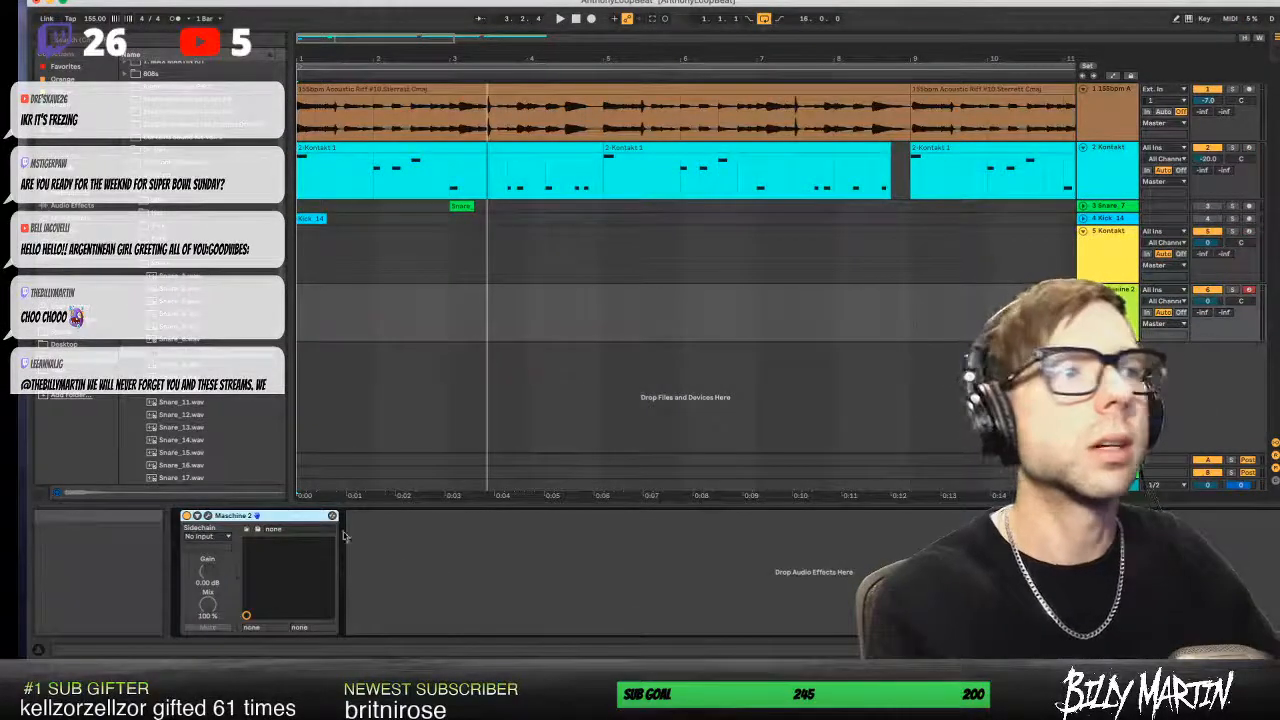
{"action": "left_click", "coordinate": [207, 516]}
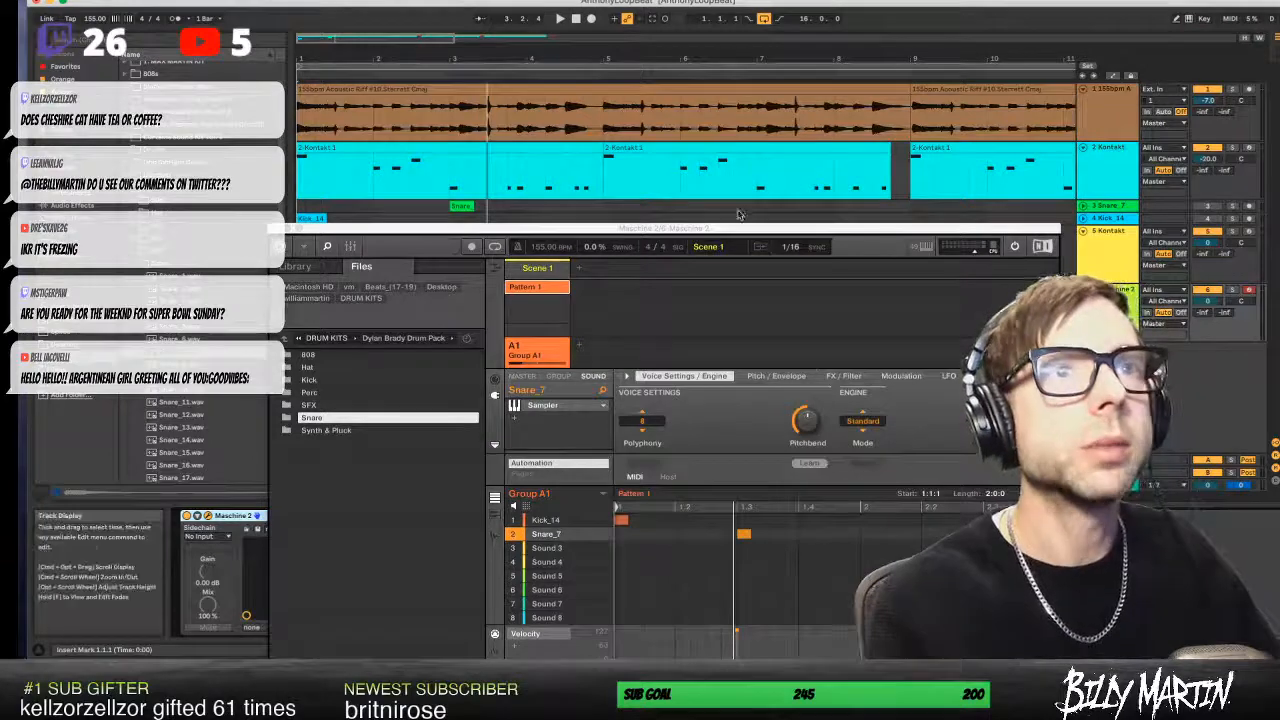
{"action": "left_click_drag", "start_coordinate": [736, 232], "coordinate": [678, 150]}
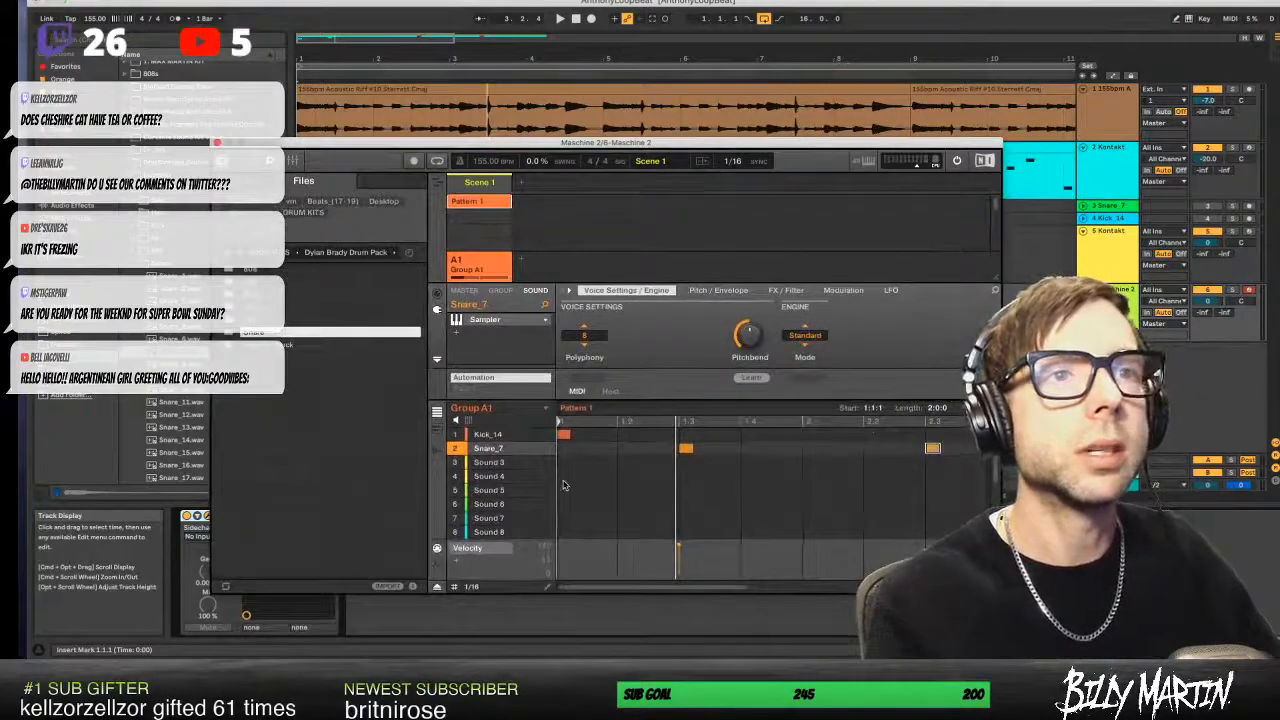
- Audition samples in the Dylan Brady Drum Pack's Hat folder and load Hat_8.wav into Sound 3 of Group A1
{"action": "left_click", "coordinate": [504, 464]}
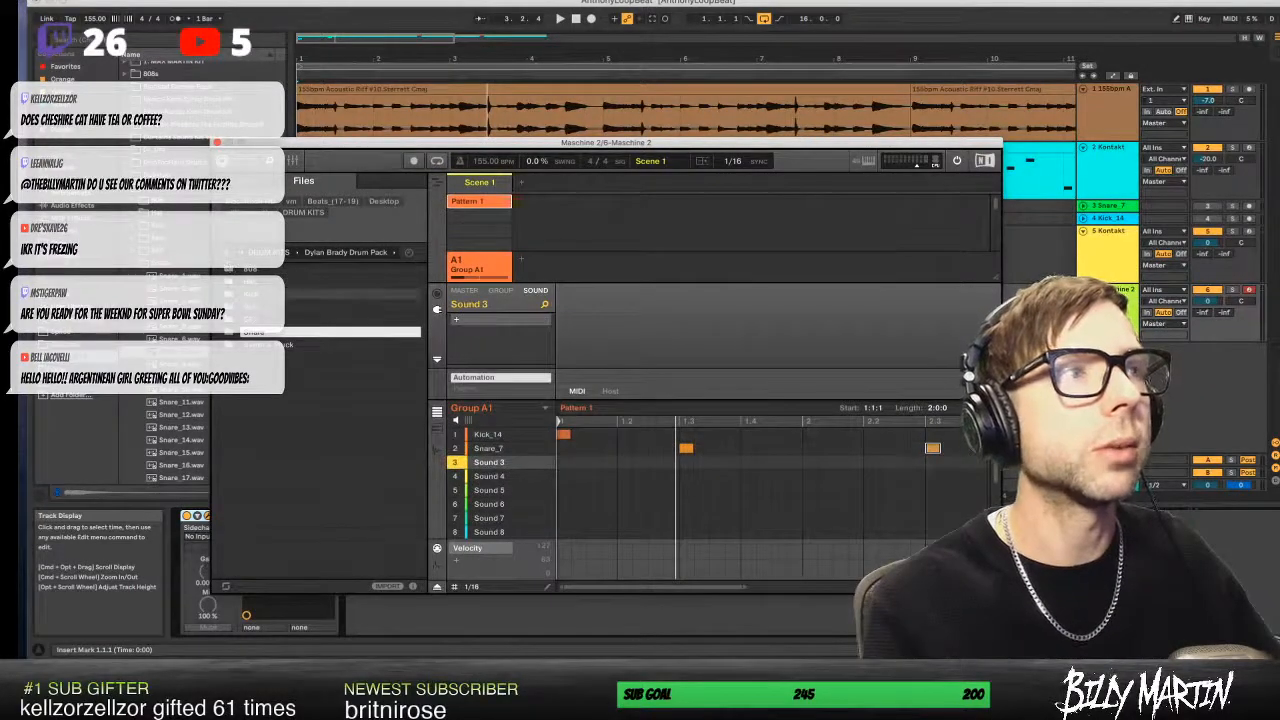
{"action": "double_click", "coordinate": [300, 281]}
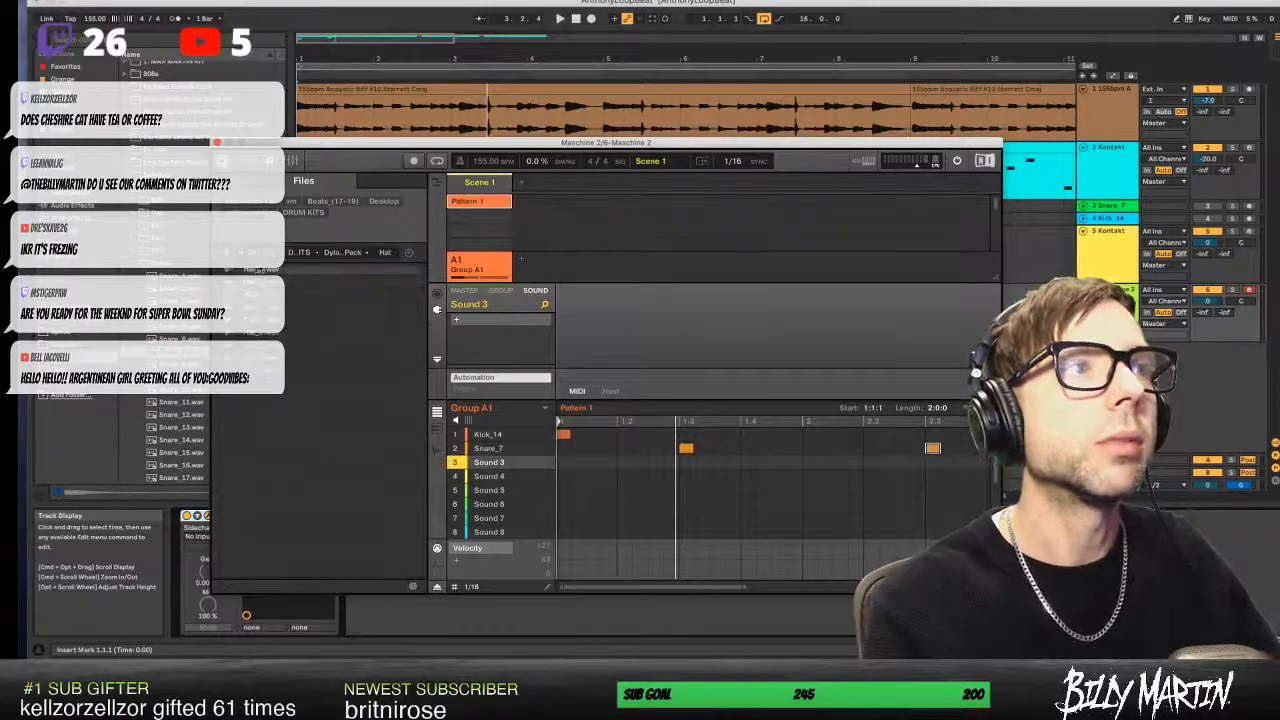
{"action": "left_click", "coordinate": [262, 294]}
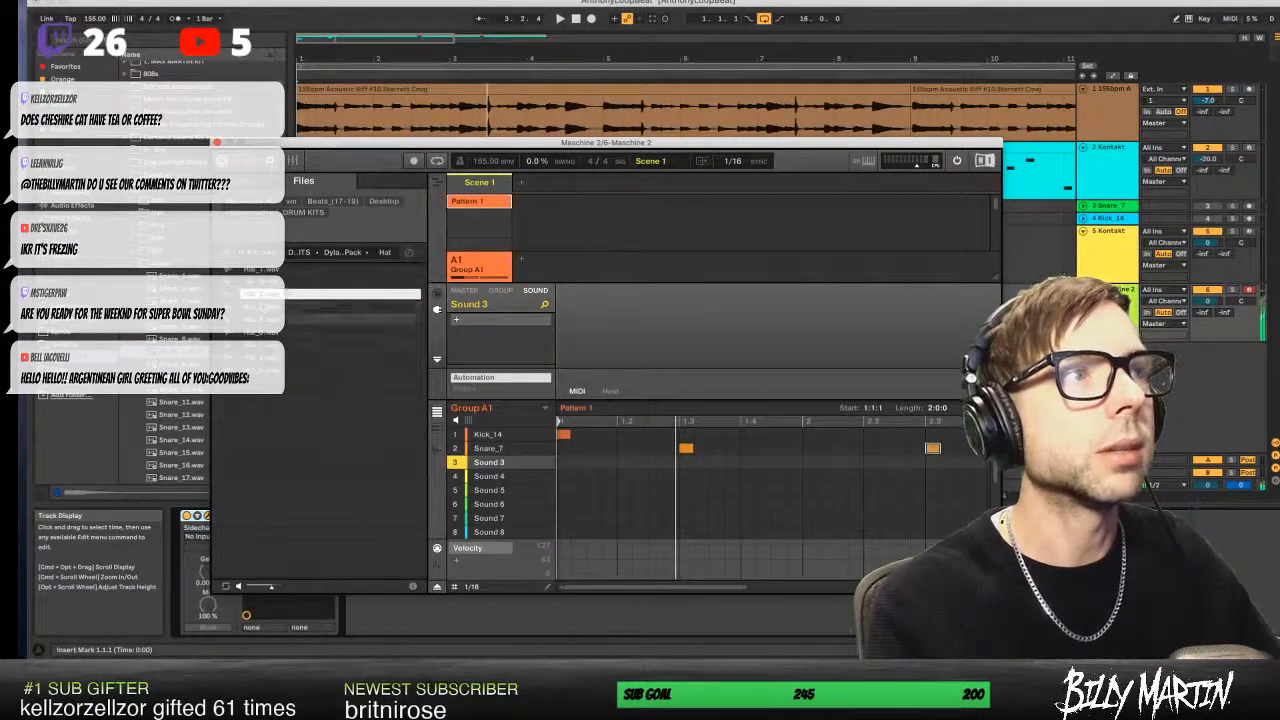
{"action": "left_click", "coordinate": [262, 319]}
{"action": "left_click", "coordinate": [262, 307]}
{"action": "left_click", "coordinate": [265, 333]}
{"action": "left_click", "coordinate": [265, 345]}
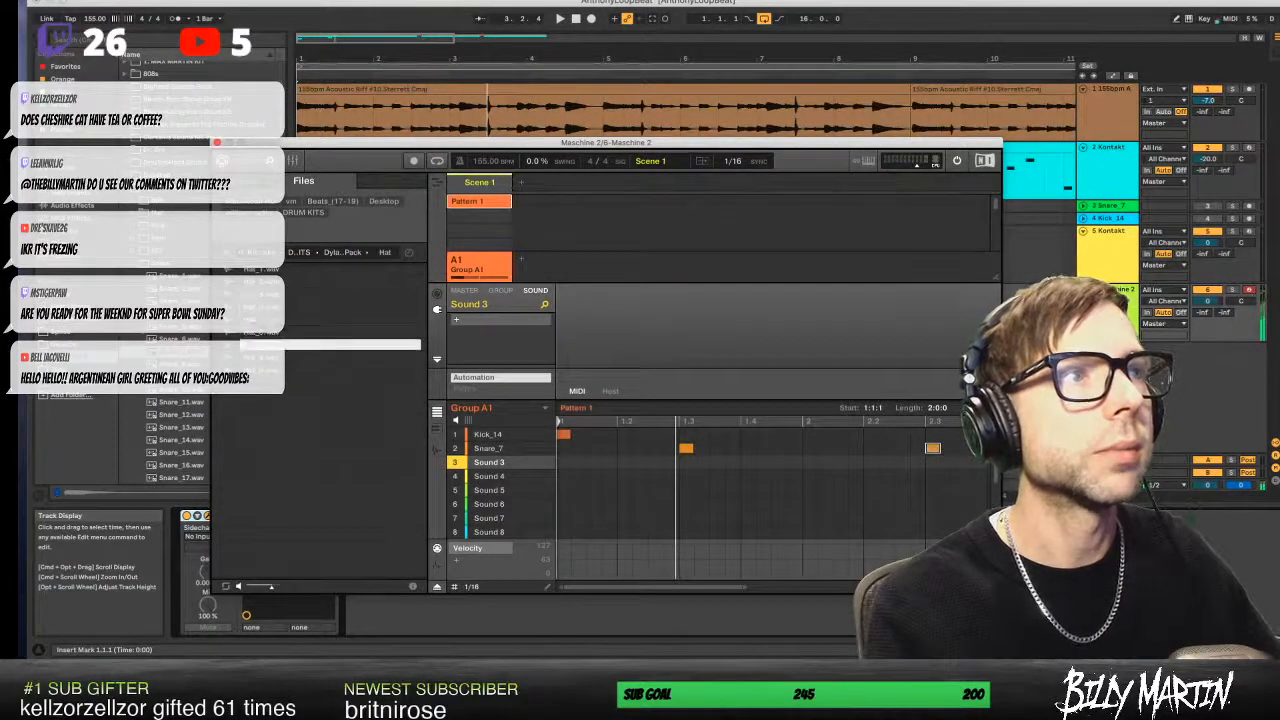
{"action": "left_click", "coordinate": [264, 357]}
{"action": "left_click", "coordinate": [264, 370]}
{"action": "left_click", "coordinate": [264, 357]}
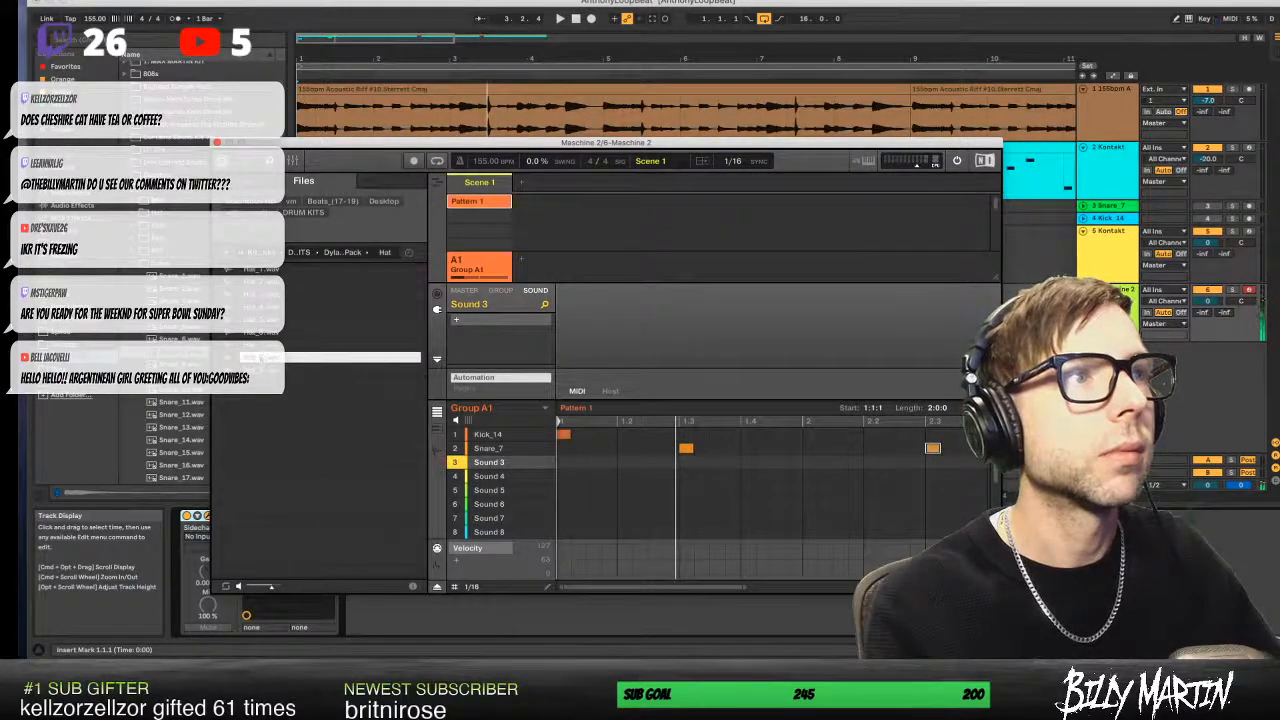
{"action": "left_click_drag", "start_coordinate": [487, 467], "coordinate": [488, 469]}
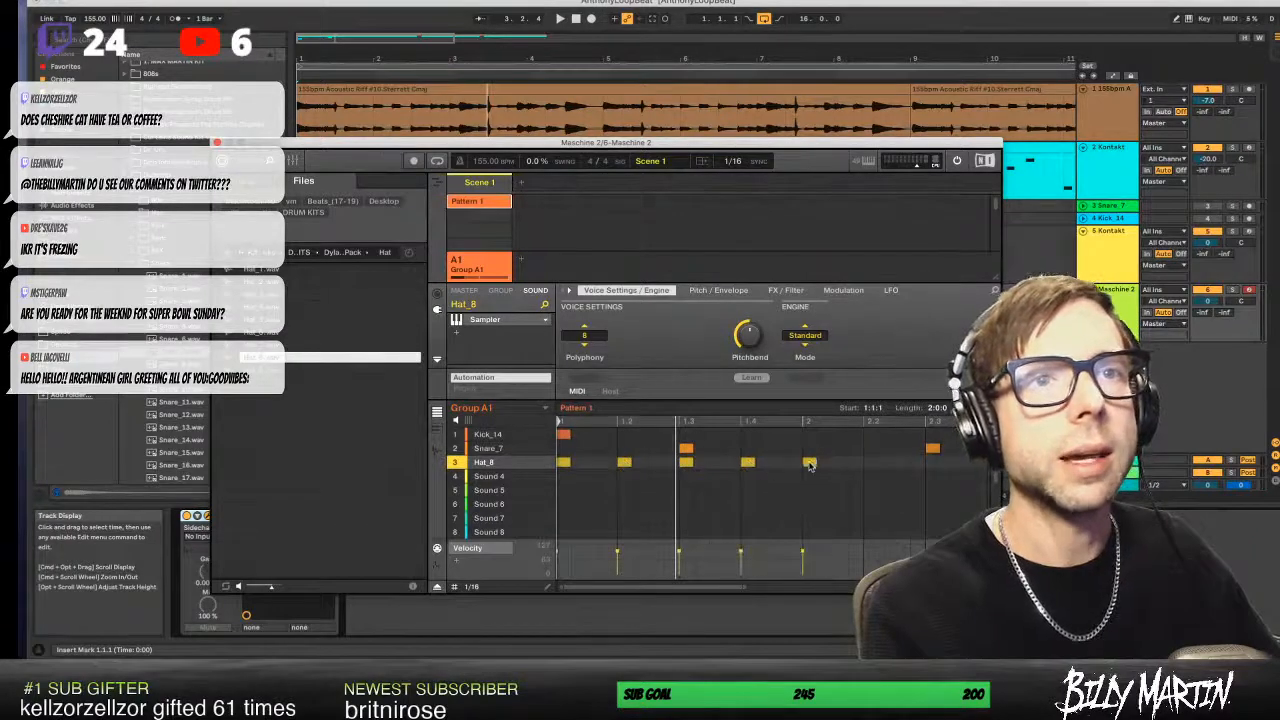
- Program Hat_8 notes on every eighth note across both bars of Pattern 1
{"action": "double_click", "coordinate": [934, 464]}
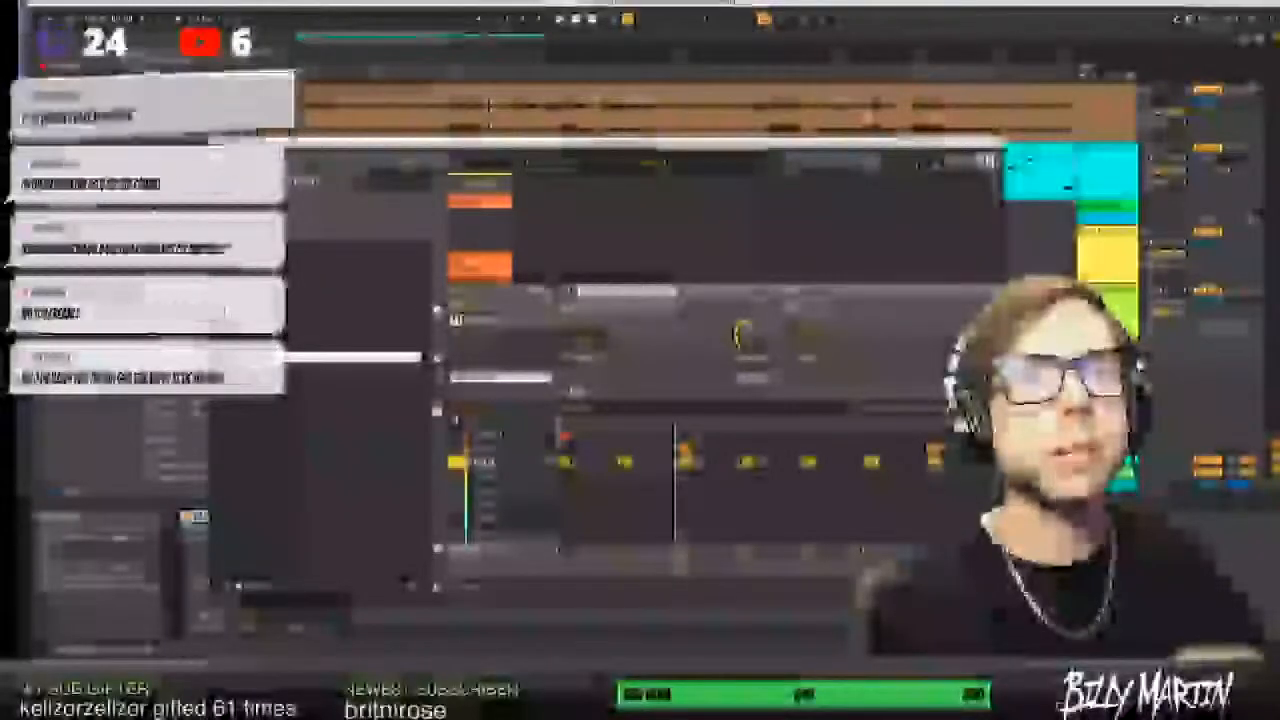
{"action": "scroll", "coordinate": [934, 465], "scroll_direction": "right", "scroll_amount": 3}
{"action": "scroll", "coordinate": [894, 487], "scroll_direction": "left", "scroll_amount": 2}
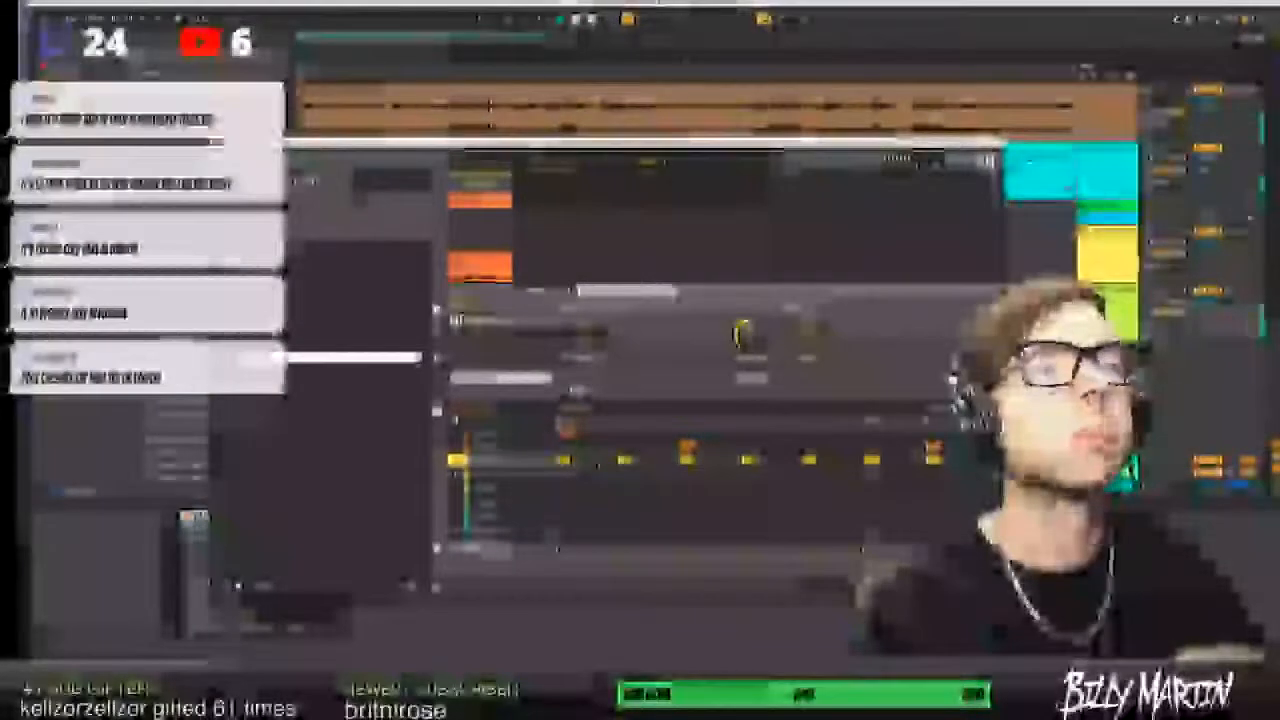
{"action": "double_click", "coordinate": [595, 460]}
{"action": "double_click", "coordinate": [656, 461]}
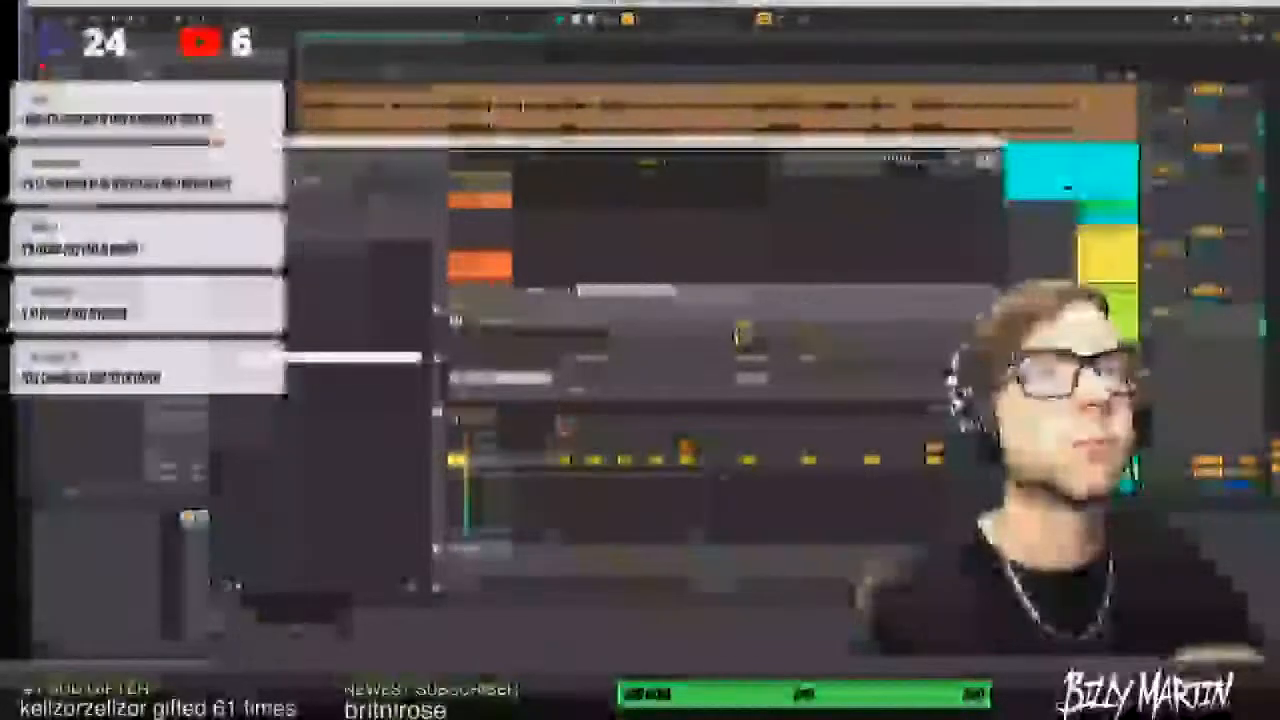
{"action": "double_click", "coordinate": [718, 461]}
{"action": "double_click", "coordinate": [779, 461]}
{"action": "double_click", "coordinate": [840, 461]}
{"action": "double_click", "coordinate": [902, 461]}
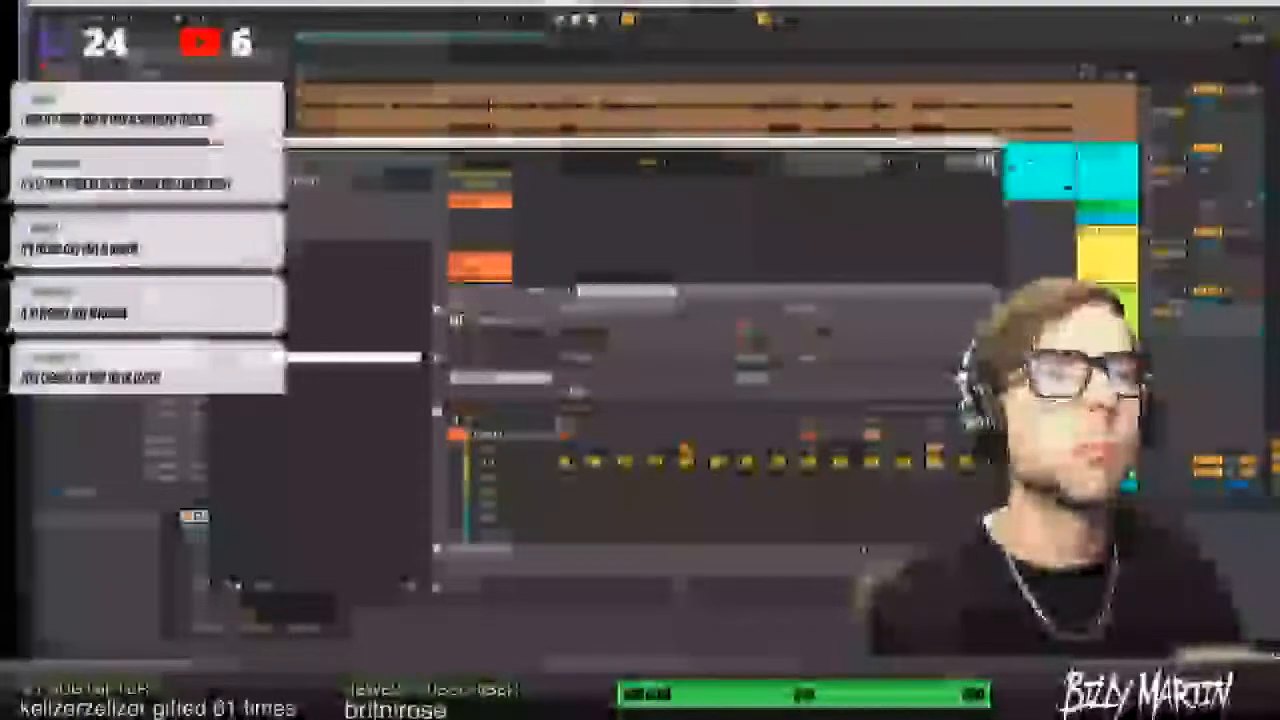
- Repeat the drum notes in bars 3 and 4 of Pattern 1, fill the missing hat ending bar 2, and add a kick at 3.4
{"action": "left_click_drag", "start_coordinate": [791, 495], "coordinate": [772, 438]}
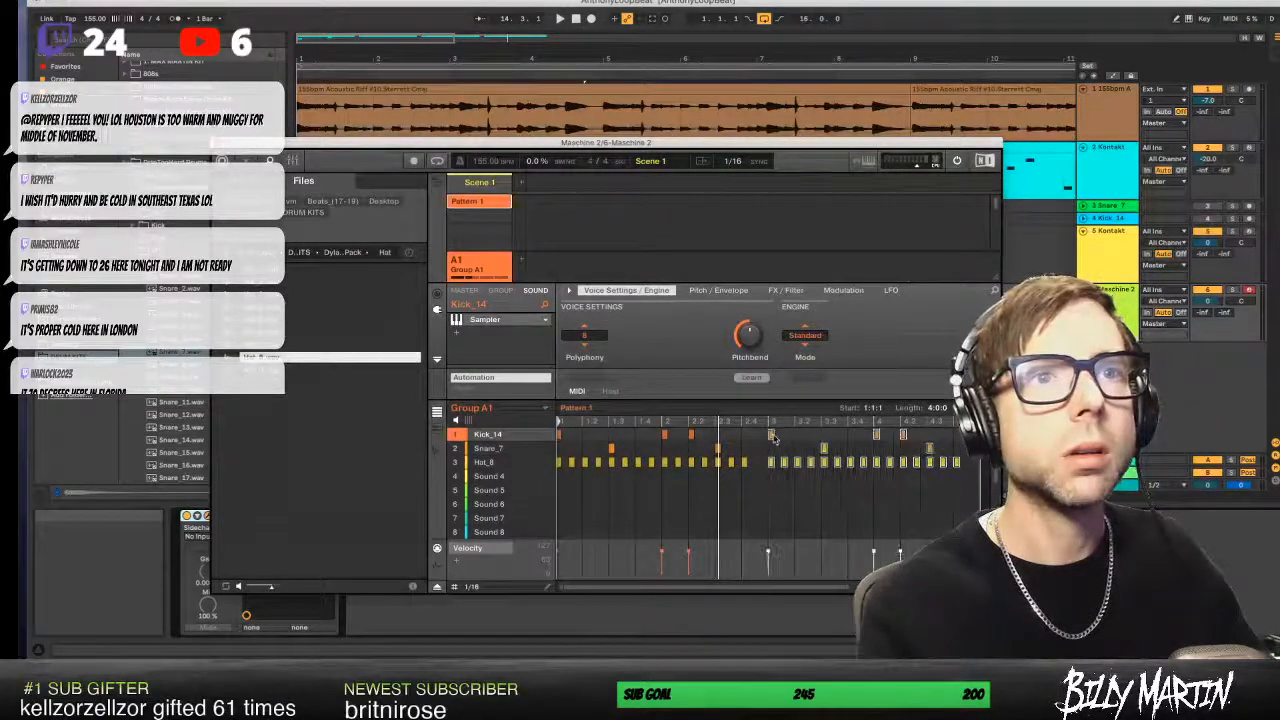
{"action": "left_click", "coordinate": [760, 493]}
{"action": "left_click", "coordinate": [758, 464]}
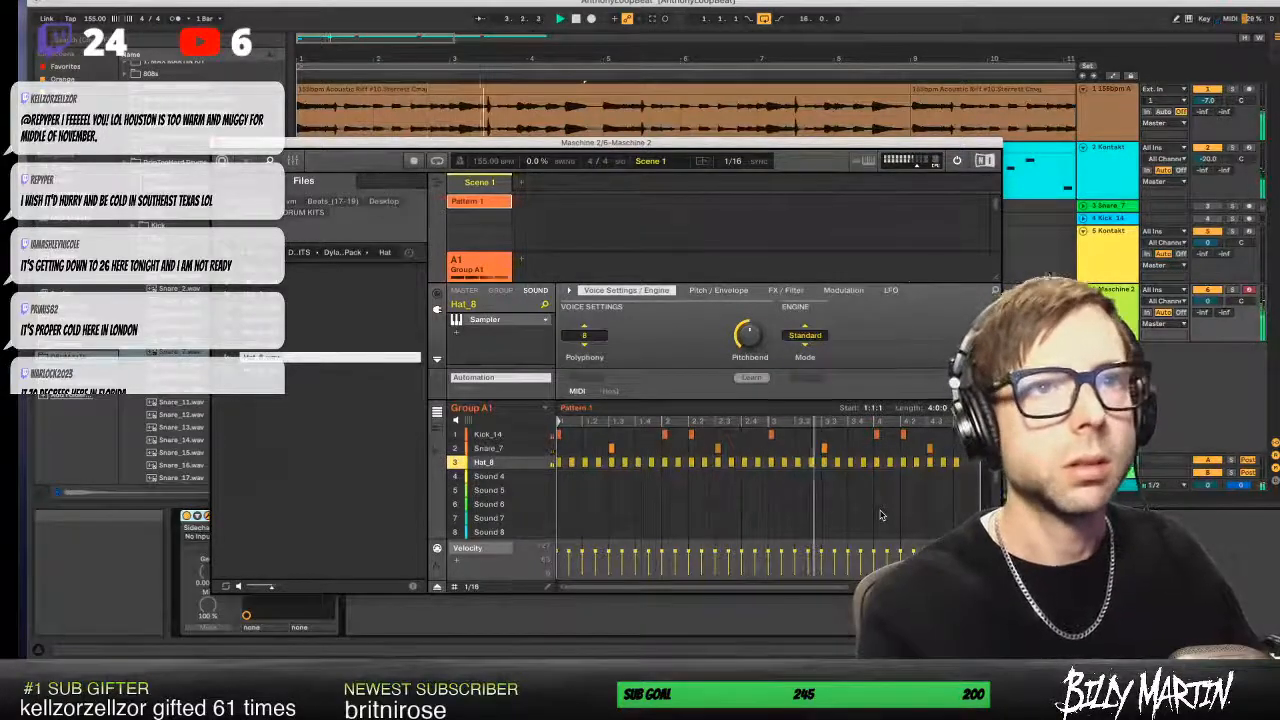
{"action": "left_click", "coordinate": [850, 437]}
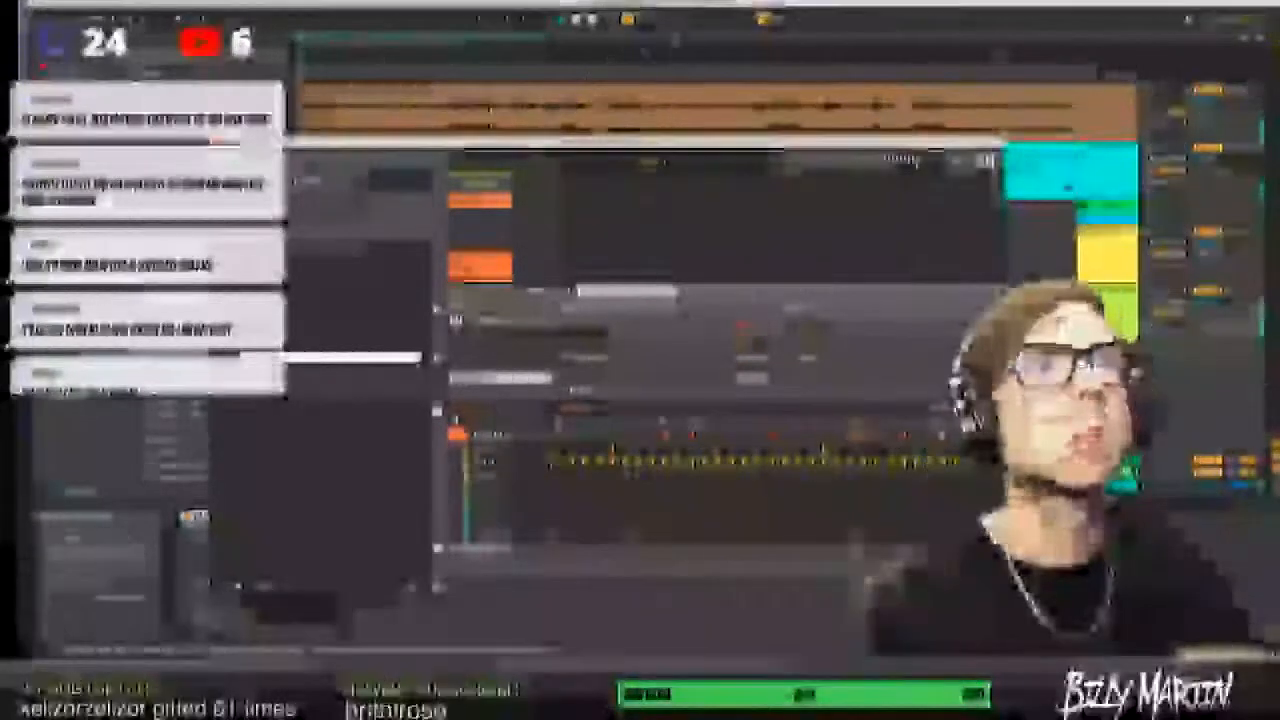
- Shorten the arrangement loop to the first 8 bars, stop playback, and close the Maschine 2 window
{"action": "left_click_drag", "start_coordinate": [640, 143], "coordinate": [640, 250]}
{"action": "left_click_drag", "start_coordinate": [660, 65], "coordinate": [660, 25]}
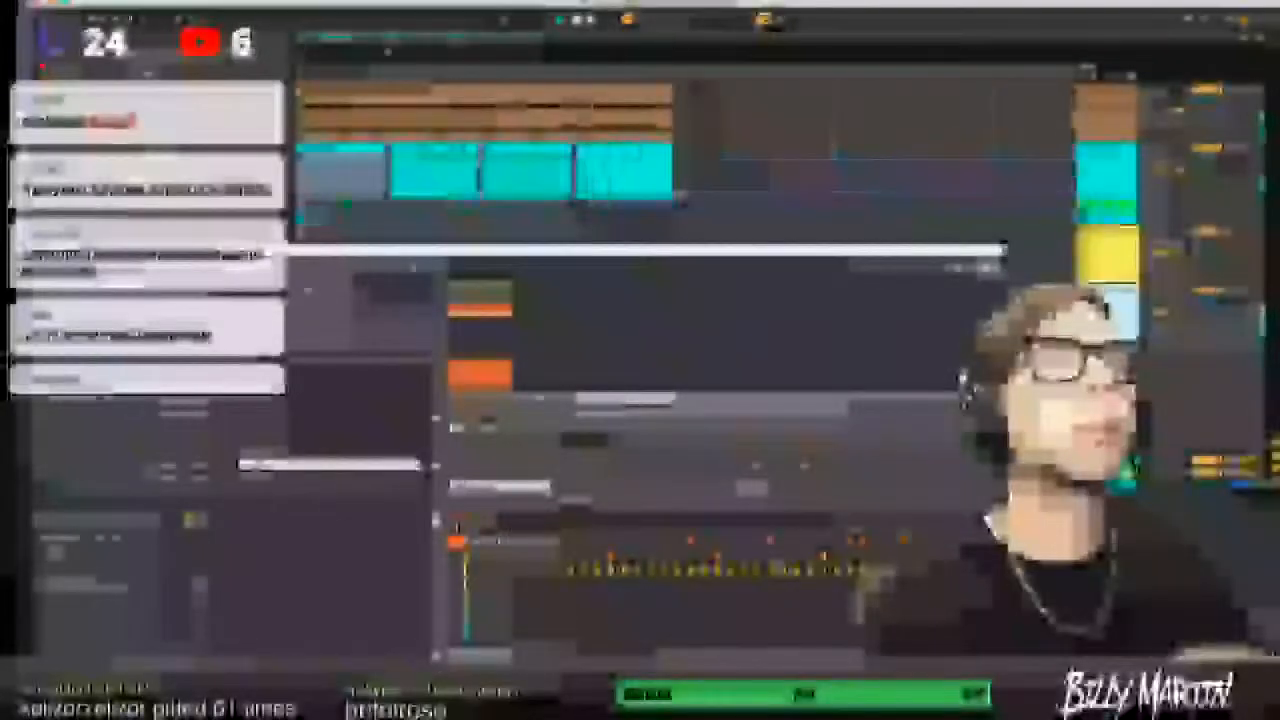
{"action": "left_click_drag", "start_coordinate": [668, 180], "coordinate": [484, 172]}
{"action": "left_click_drag", "start_coordinate": [560, 250], "coordinate": [624, 205]}
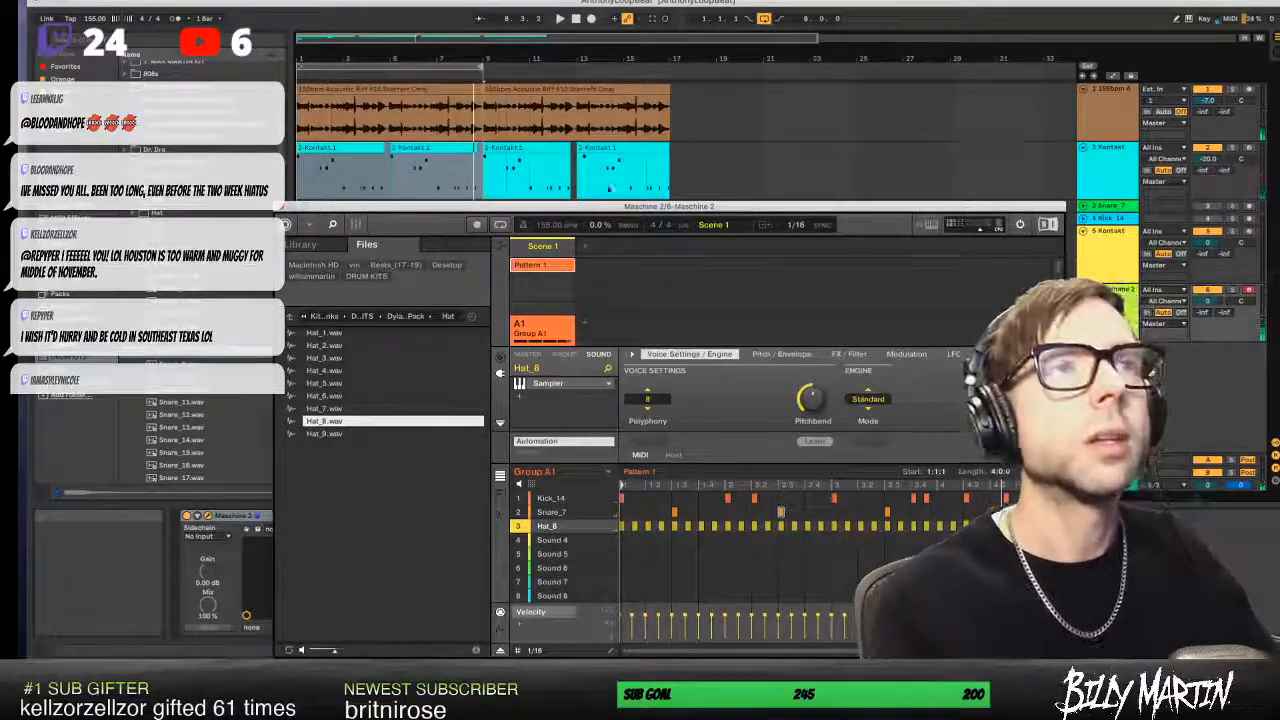
{"action": "left_click", "coordinate": [281, 207]}
{"action": "key", "text": "space"}
{"action": "left_click", "coordinate": [740, 171]}
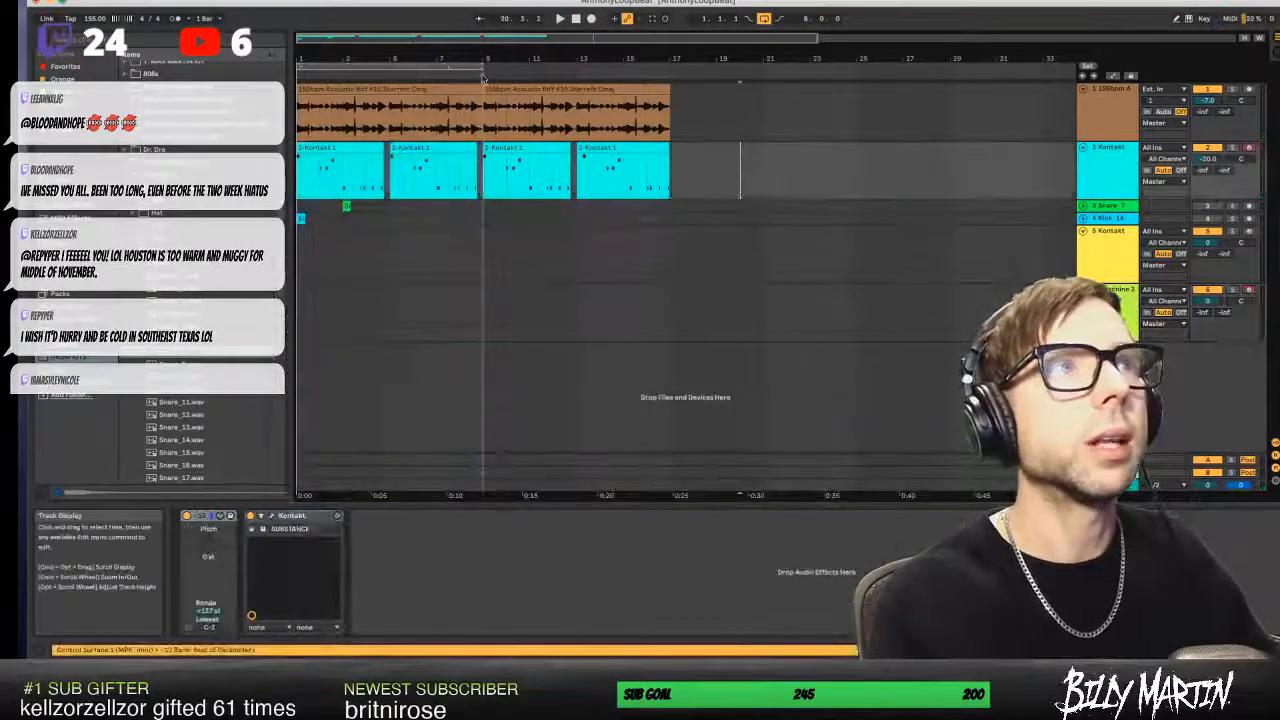
- Extend the end of the first Substance bass clip to 5.1.1 and minimize the Console window
{"action": "left_click_drag", "start_coordinate": [418, 57], "coordinate": [498, 143]}
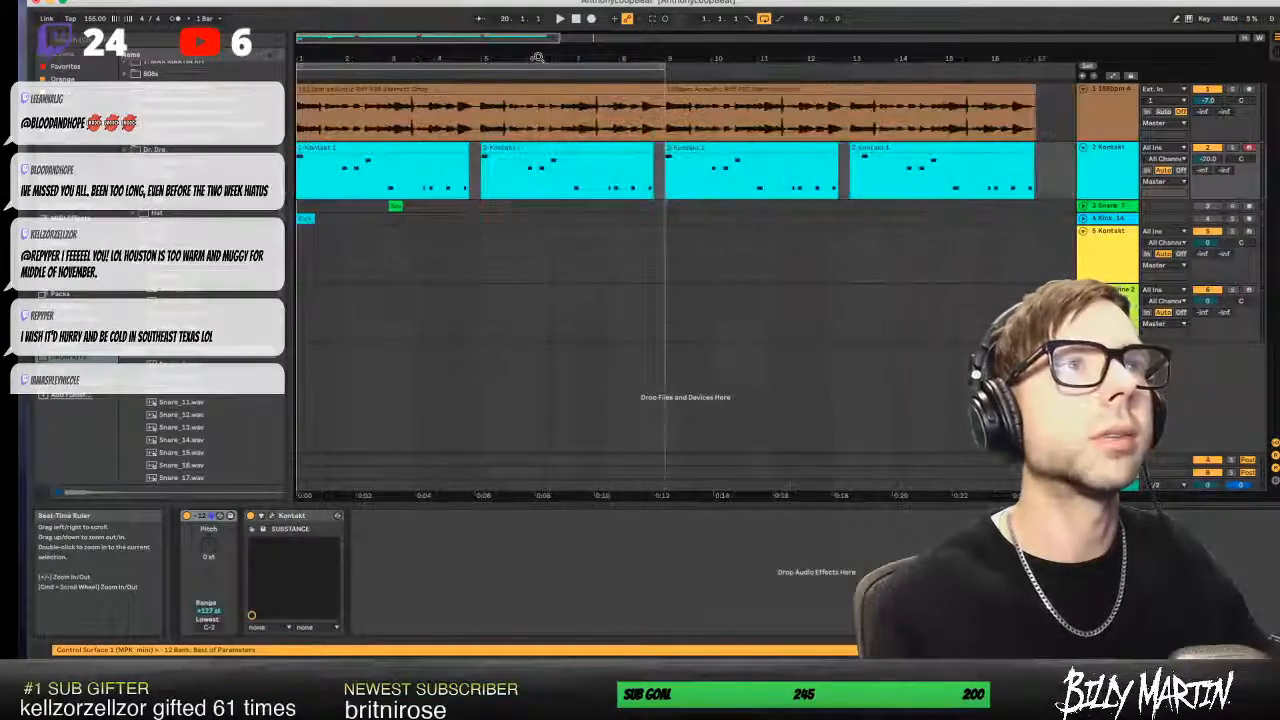
{"action": "left_click", "coordinate": [470, 150]}
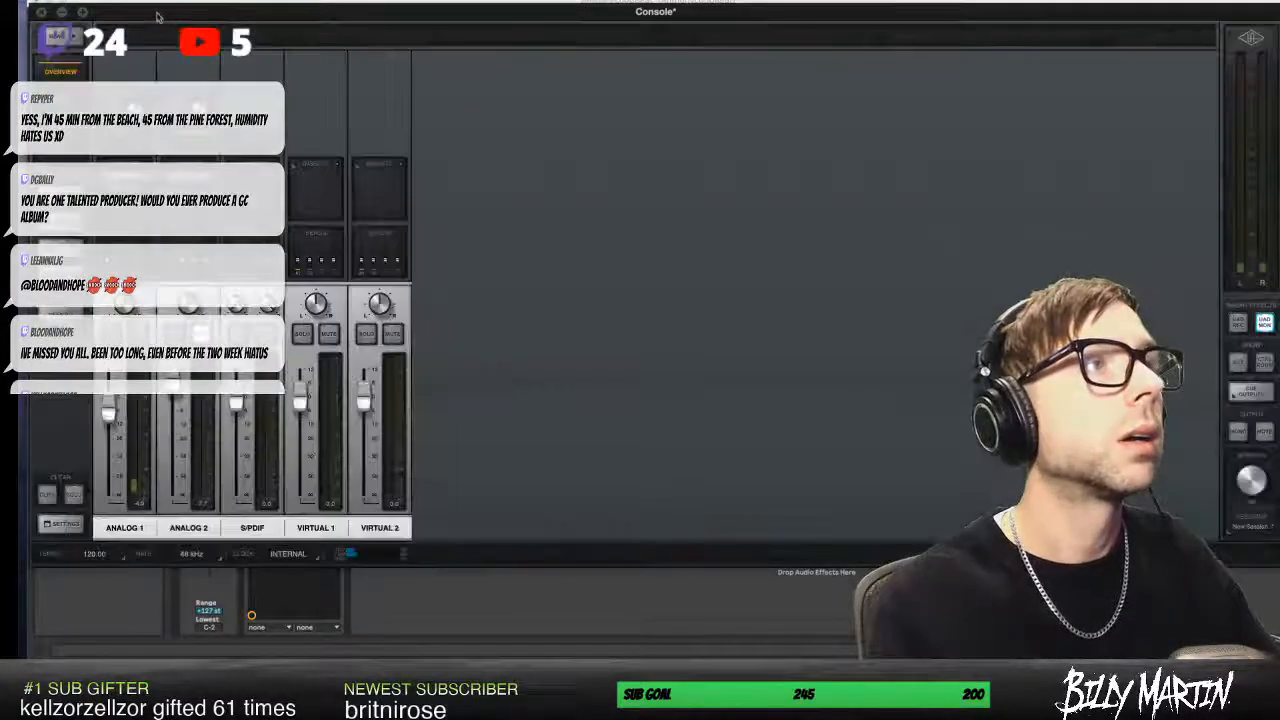
{"action": "left_click", "coordinate": [59, 13]}
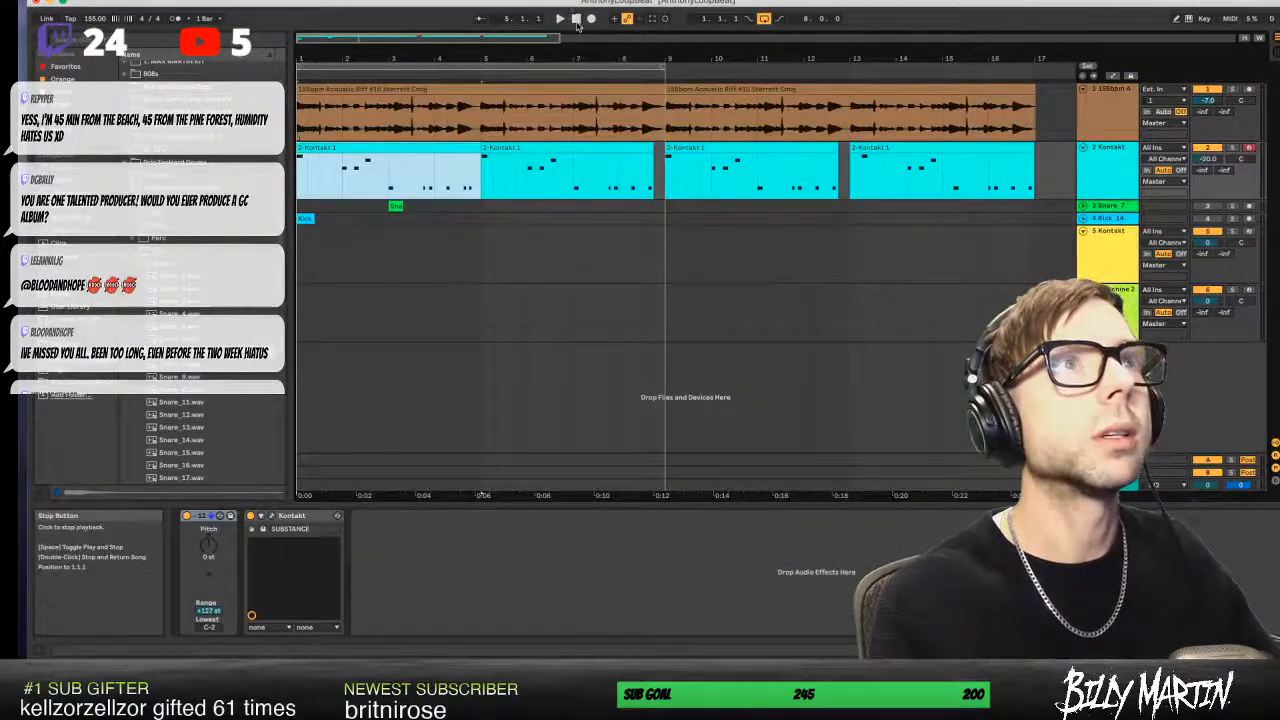
- Play the 8-bar loop from the start and select the Maschine 2 track
{"action": "left_click", "coordinate": [560, 18]}
{"action": "left_click_drag", "start_coordinate": [499, 52], "coordinate": [499, 57]}
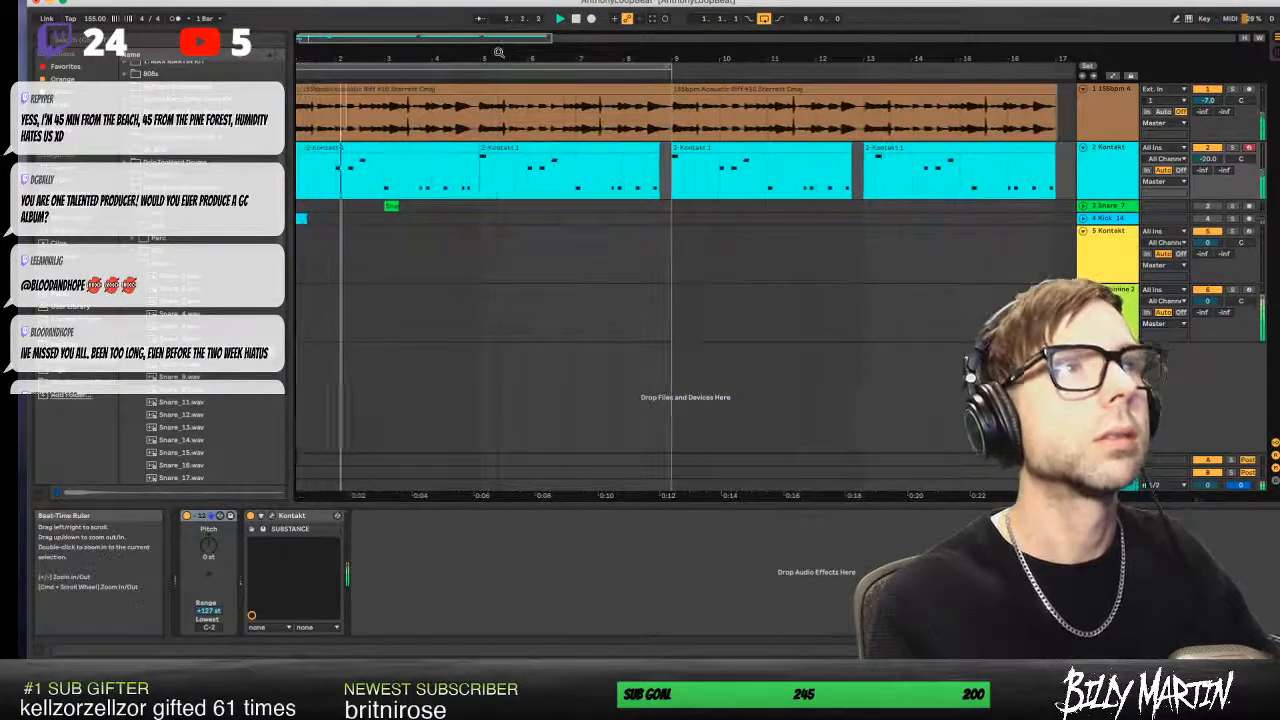
{"action": "left_click", "coordinate": [1124, 236]}
{"action": "left_click", "coordinate": [1122, 300]}
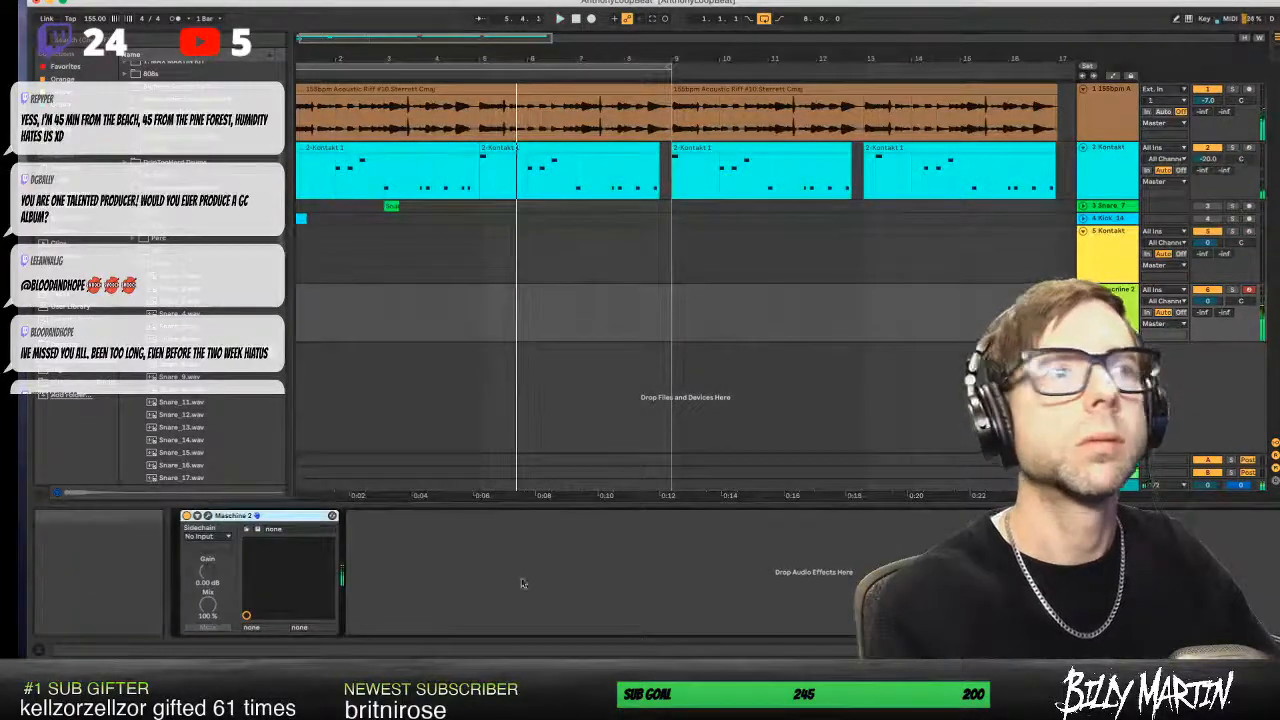
- Add kick notes at 1.2.3, 1.3.3 and 1.4 of Pattern 1 in Maschine 2, and close its window
{"action": "left_click", "coordinate": [208, 516]}
{"action": "left_click", "coordinate": [208, 516]}
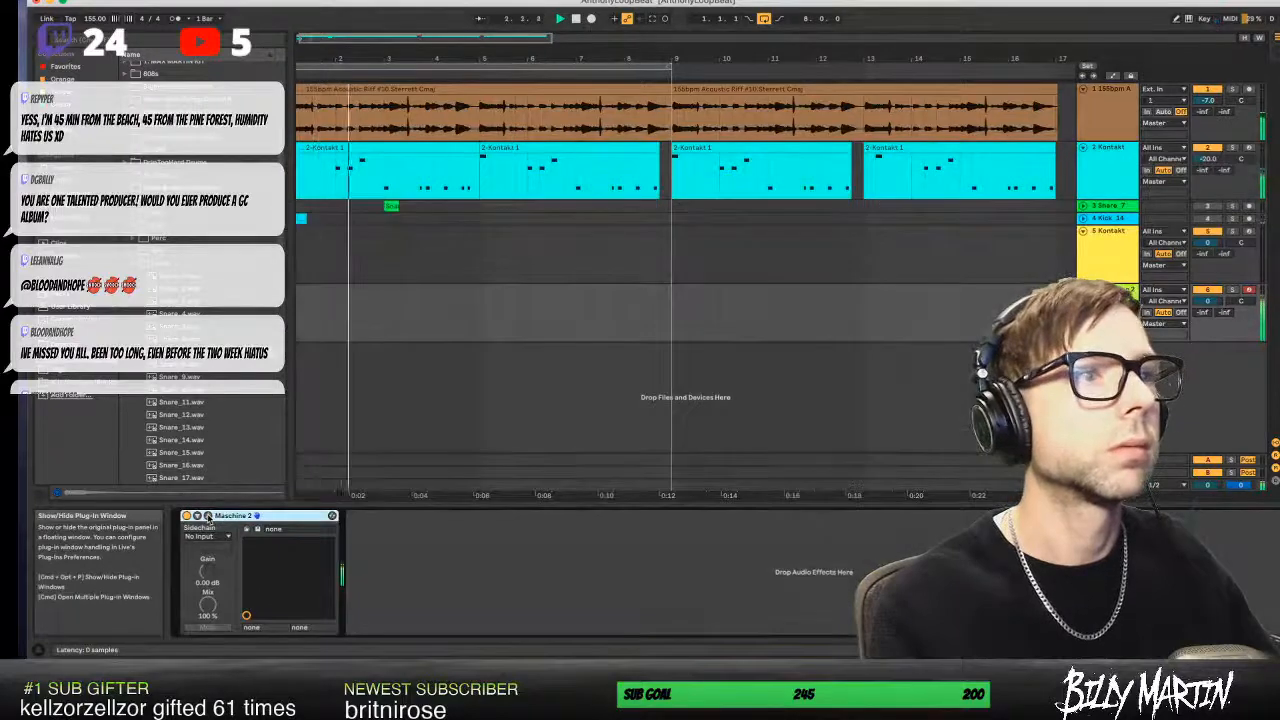
{"action": "left_click", "coordinate": [208, 516]}
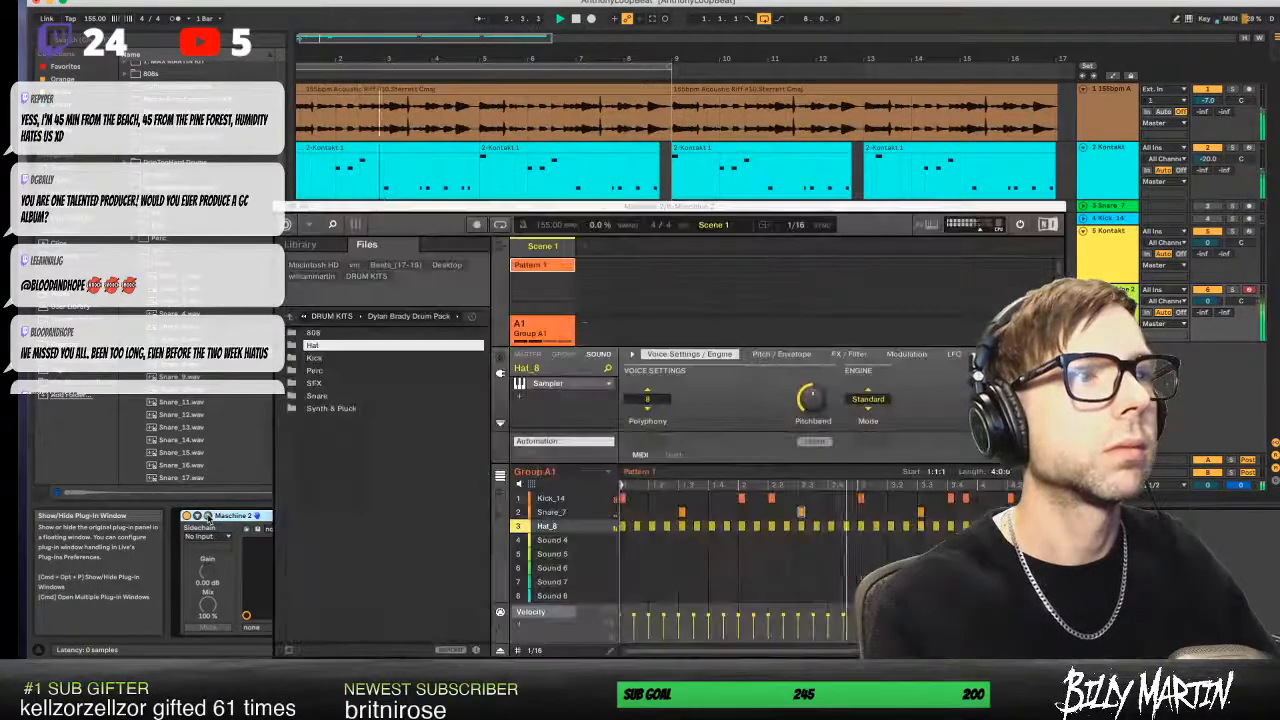
{"action": "left_click", "coordinate": [669, 498]}
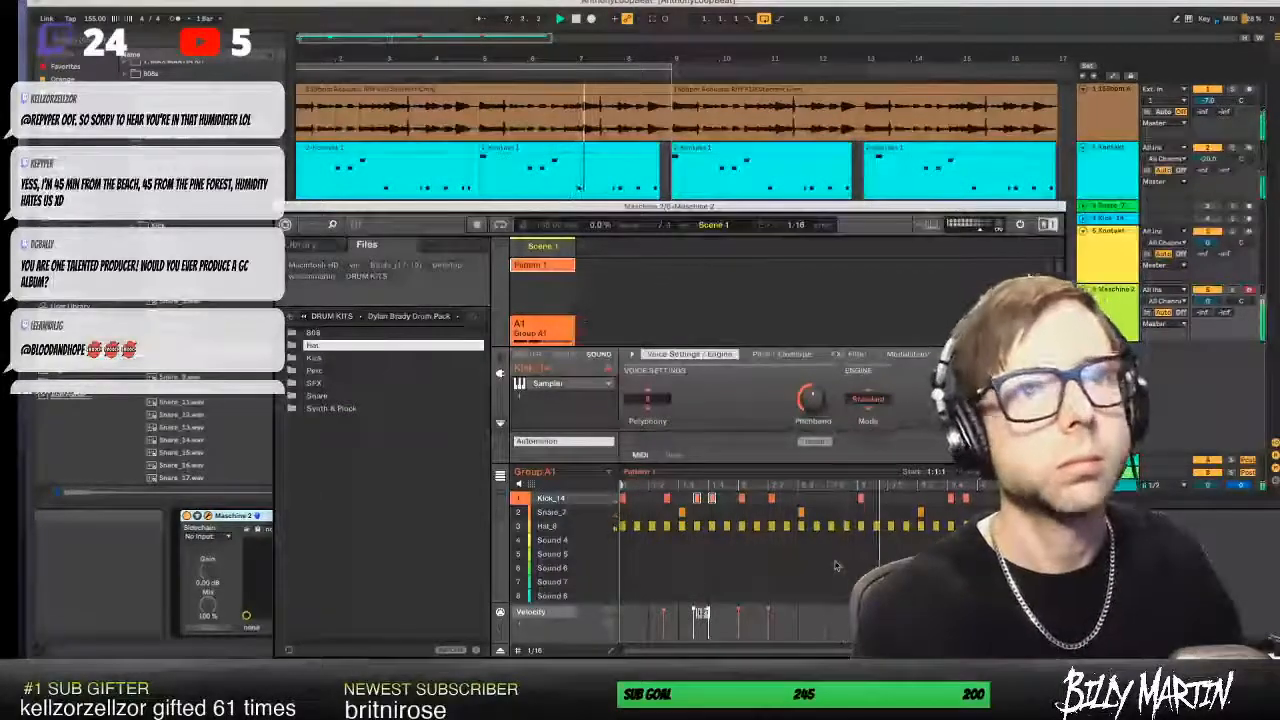
{"action": "left_click", "coordinate": [281, 207]}
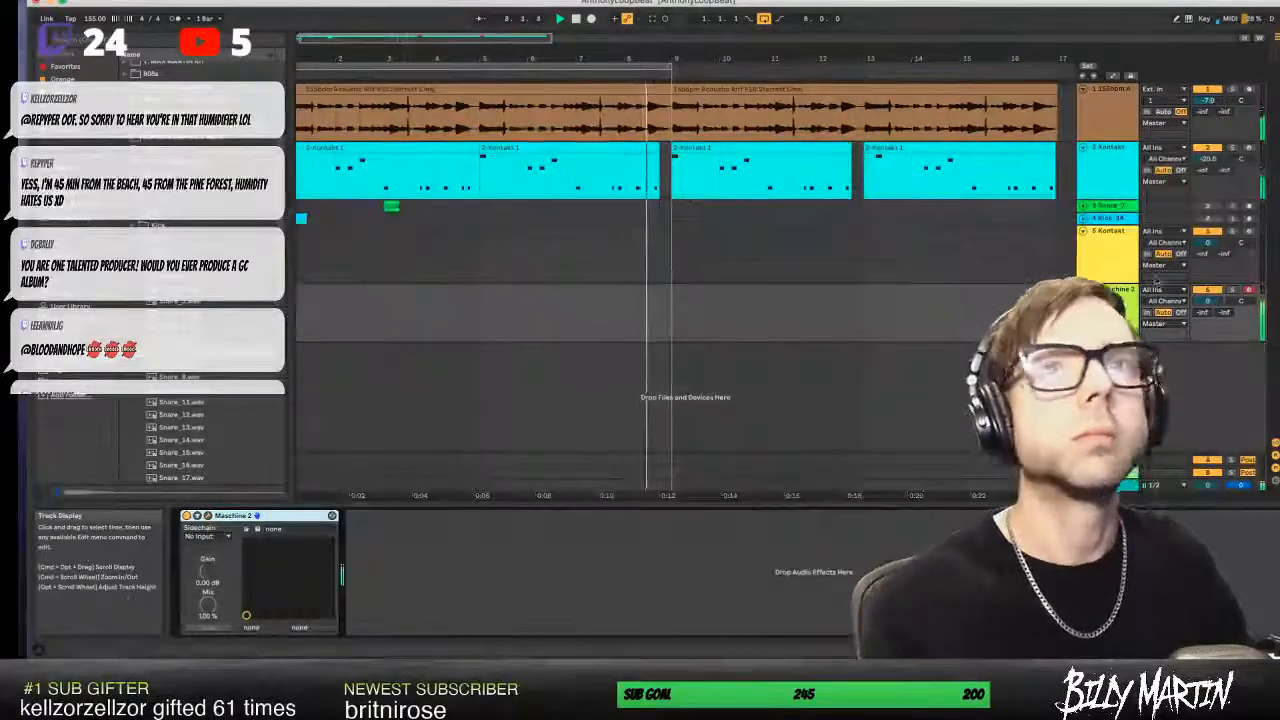
- Replace The Gentleman with the Substance instrument in the Kontakt plug-in on track 5
{"action": "left_click", "coordinate": [1119, 238]}
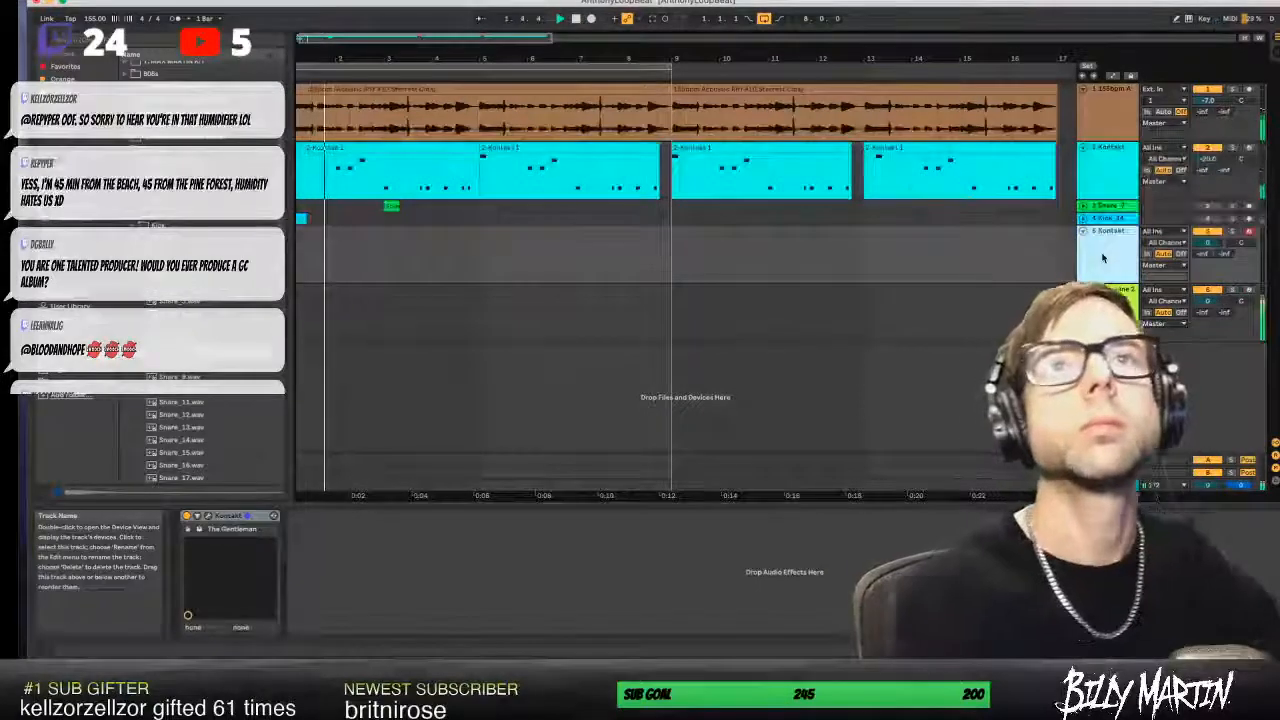
{"action": "double_click", "coordinate": [1104, 258]}
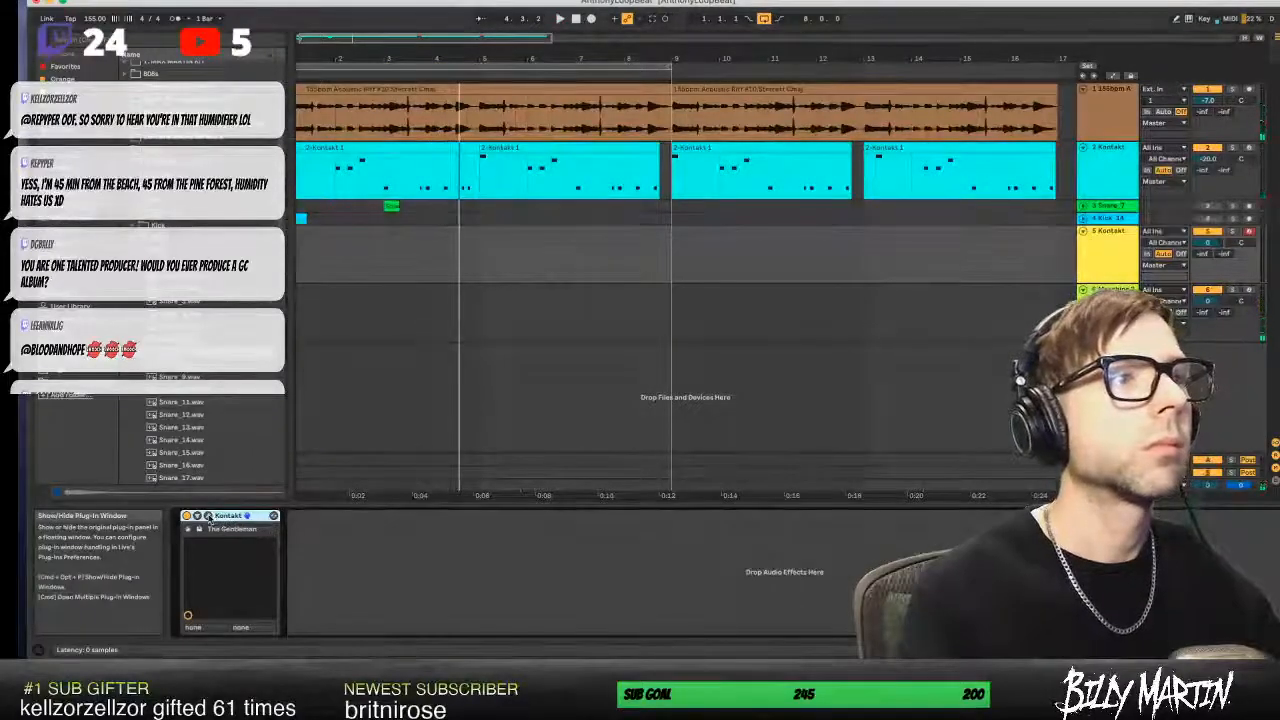
{"action": "left_click", "coordinate": [208, 516]}
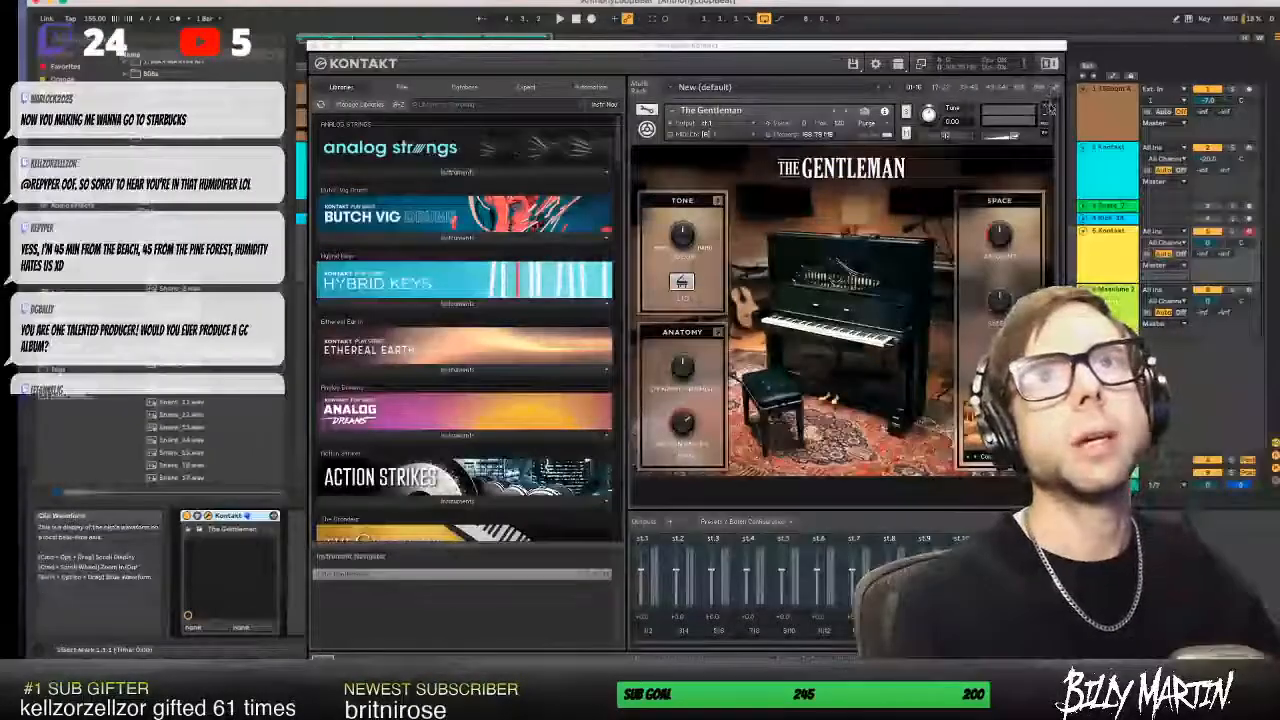
{"action": "left_click", "coordinate": [1048, 107]}
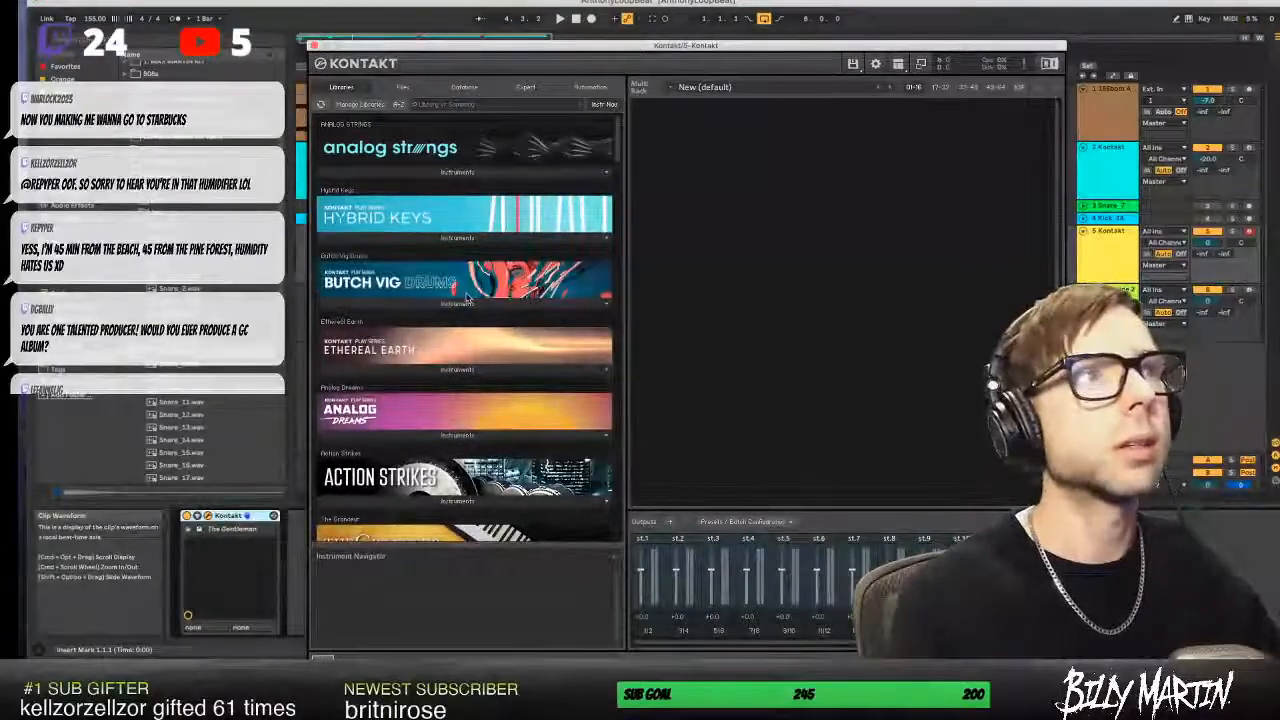
{"action": "scroll", "coordinate": [503, 365], "scroll_direction": "down", "scroll_amount": 8}
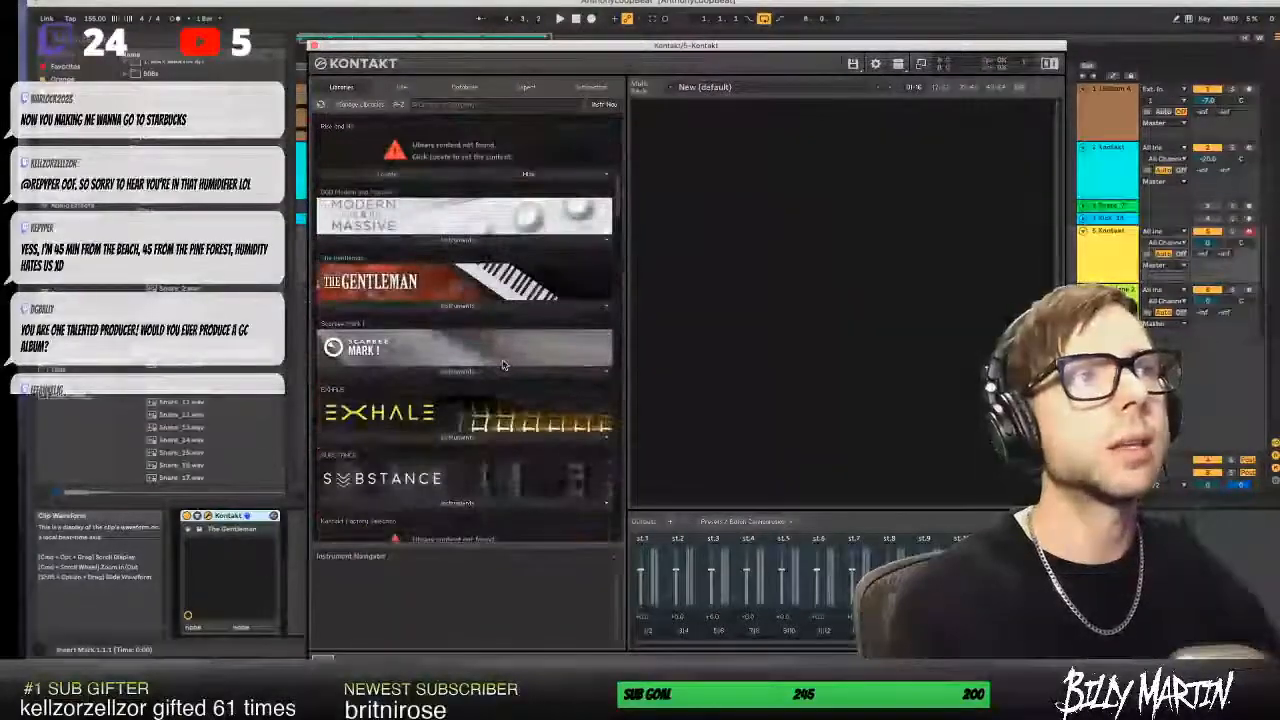
{"action": "left_click", "coordinate": [408, 505]}
{"action": "double_click", "coordinate": [368, 520]}
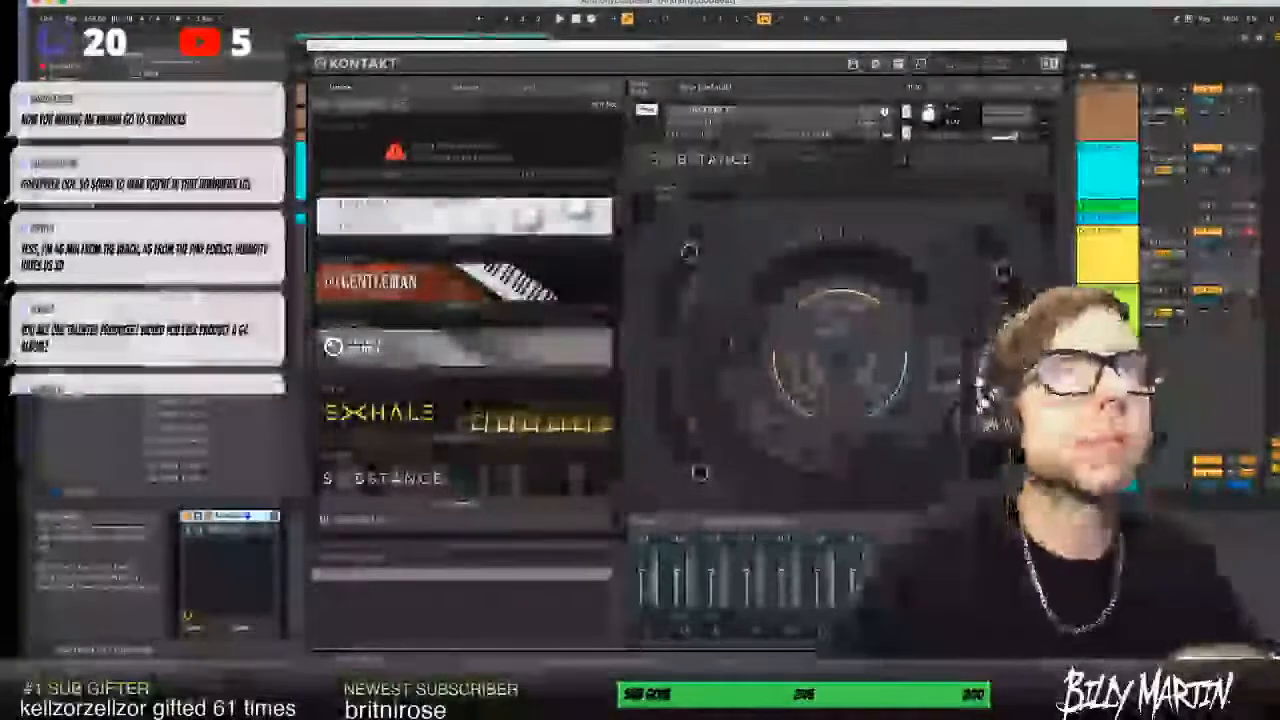
{"action": "left_click_drag", "start_coordinate": [710, 50], "coordinate": [671, 49]}
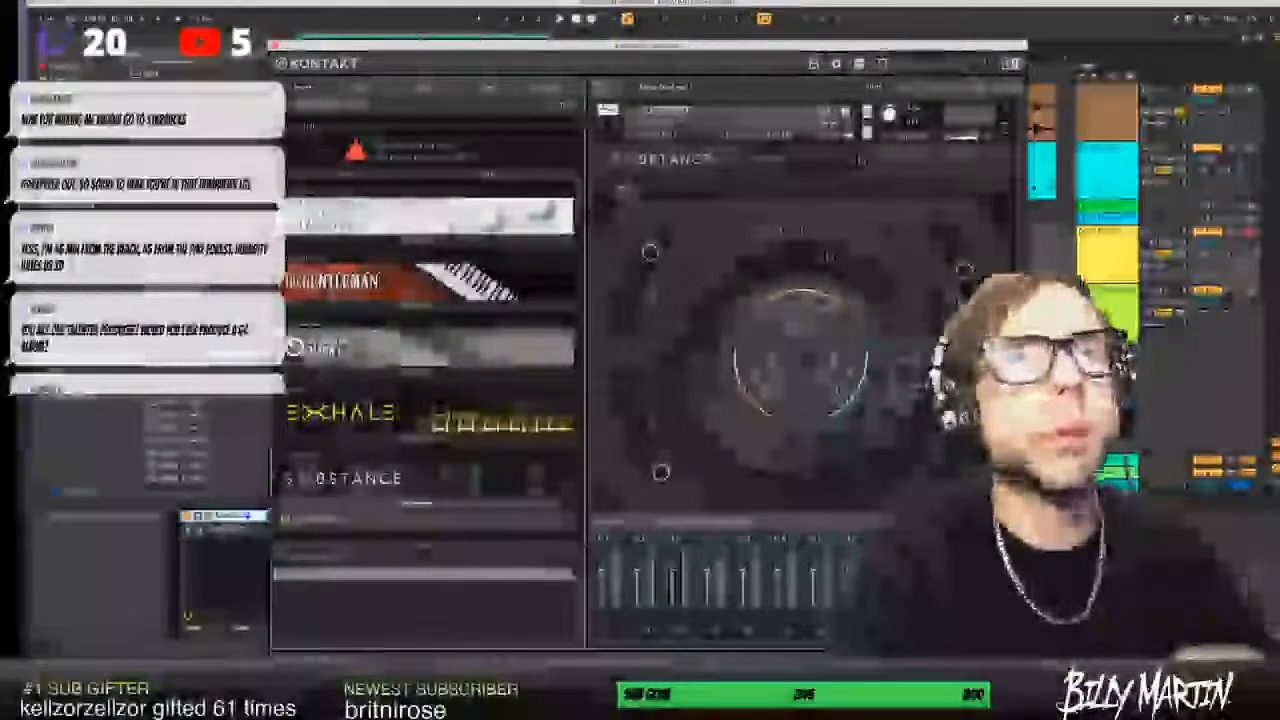
- Load Substance preset 007. Siege using the monophonic, sustain and fat filters, and set track 5's volume to -16.4 dB
{"action": "scroll", "coordinate": [430, 400], "scroll_direction": "up", "scroll_amount": 1}
{"action": "scroll", "coordinate": [430, 400], "scroll_direction": "up", "scroll_amount": 5}
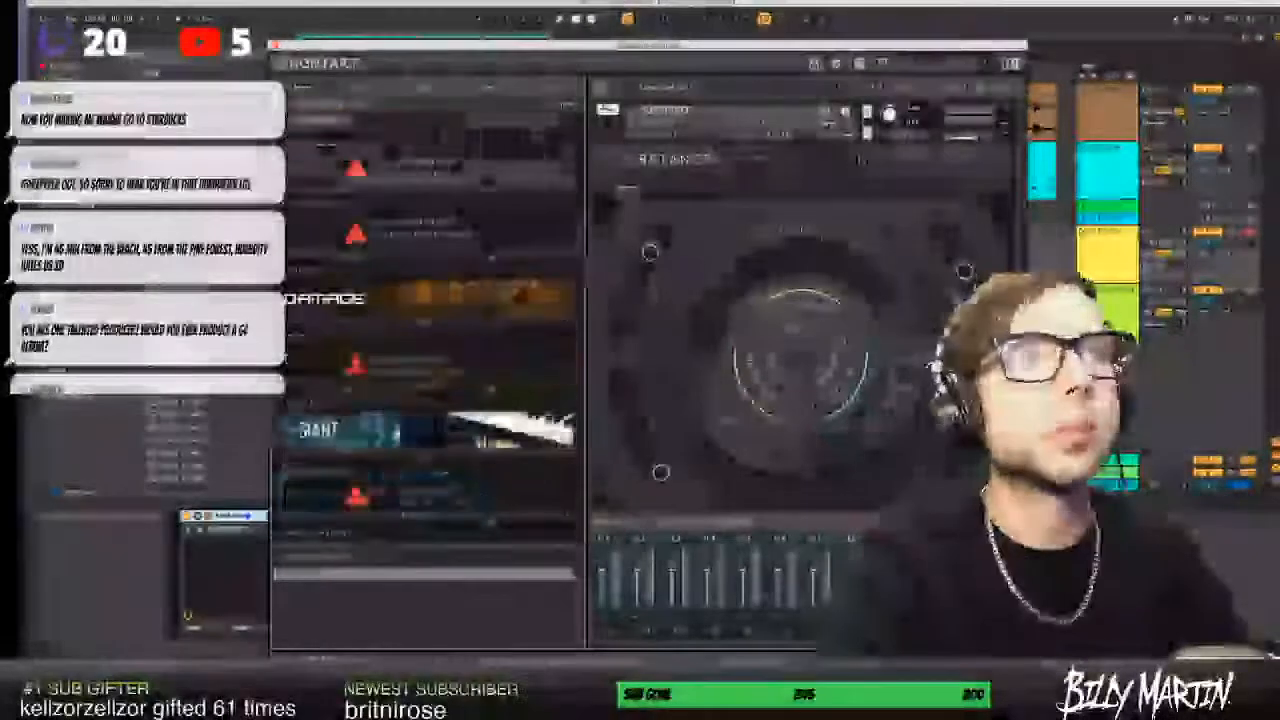
{"action": "scroll", "coordinate": [430, 350], "scroll_direction": "up", "scroll_amount": 5}
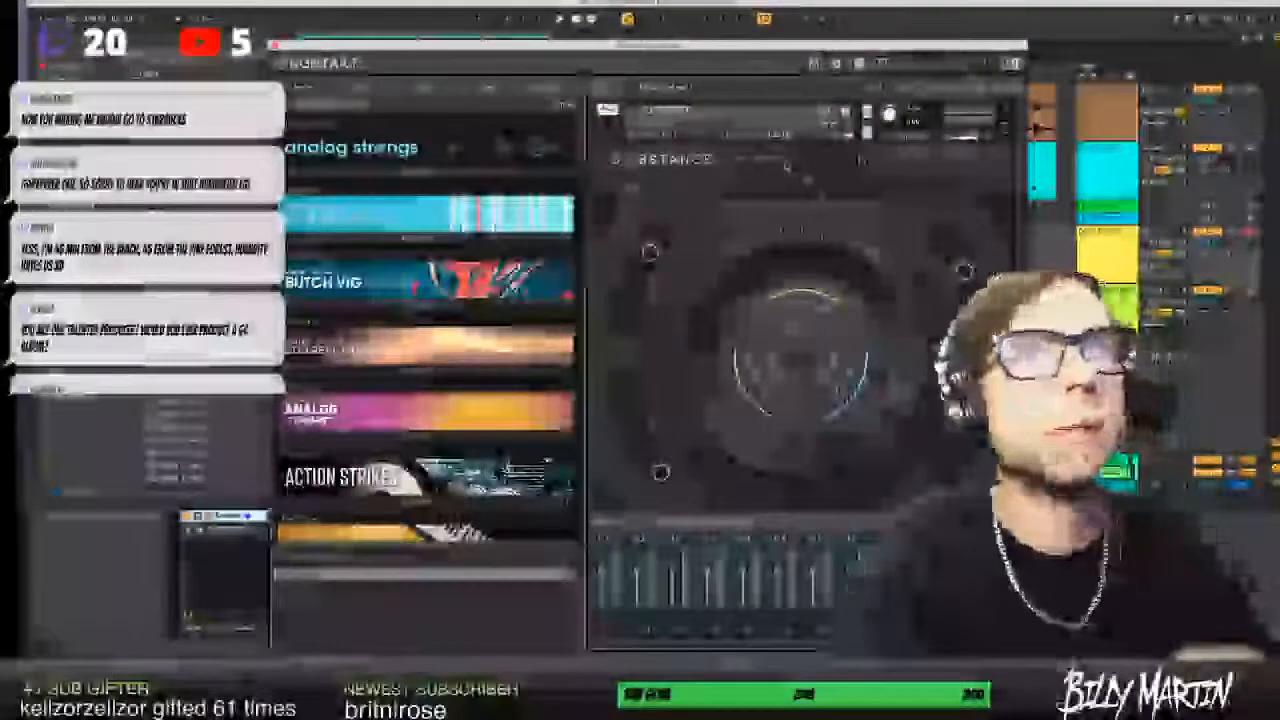
{"action": "left_click", "coordinate": [785, 161]}
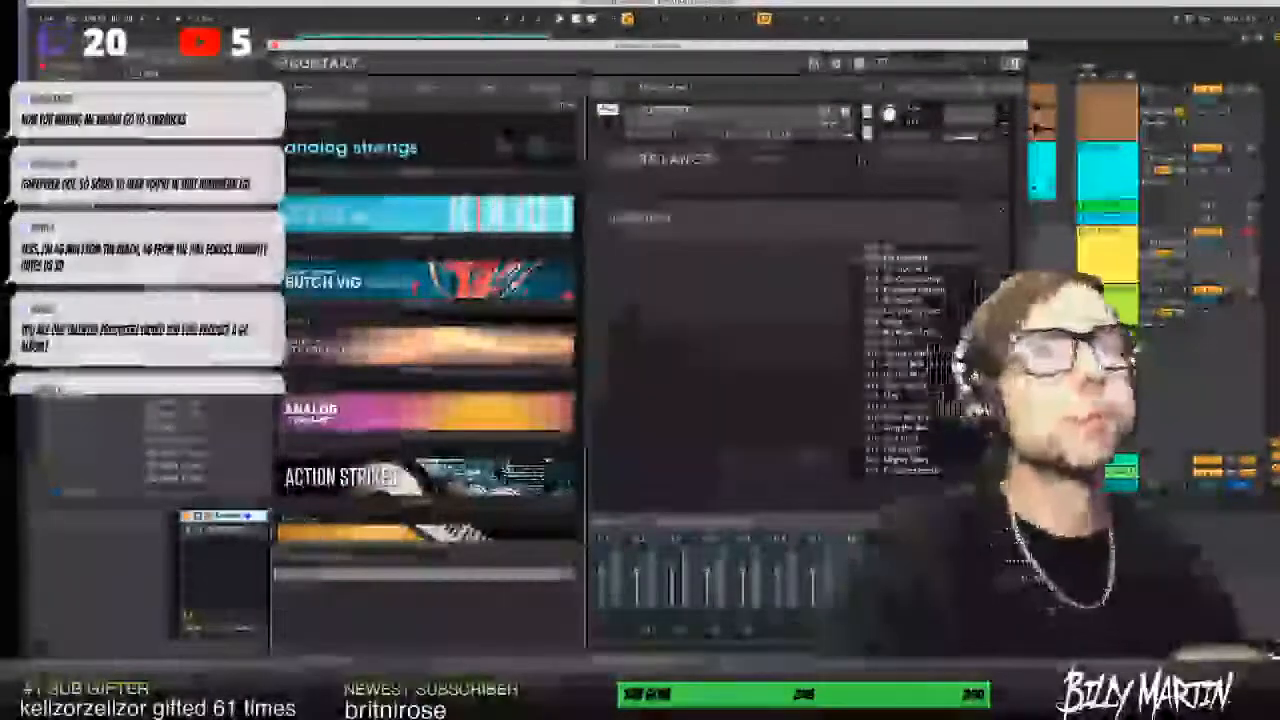
{"action": "scroll", "coordinate": [905, 360], "scroll_direction": "down", "scroll_amount": 5}
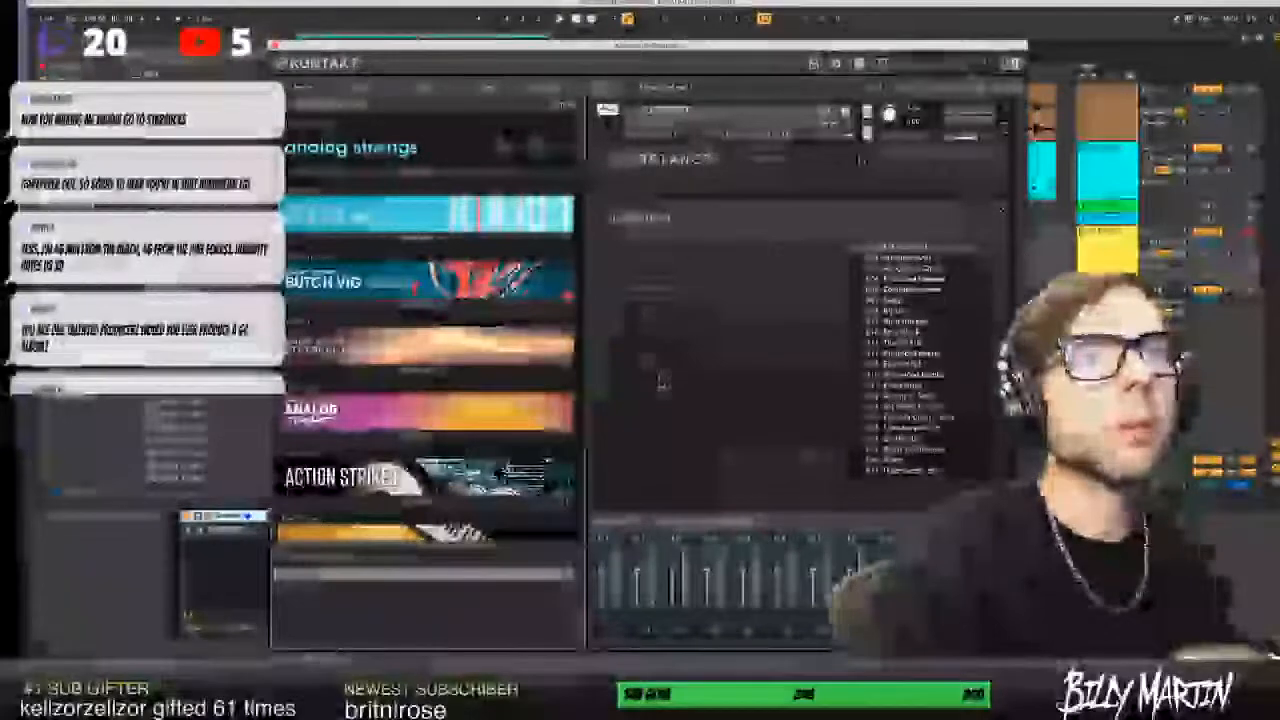
{"action": "left_click", "coordinate": [682, 325]}
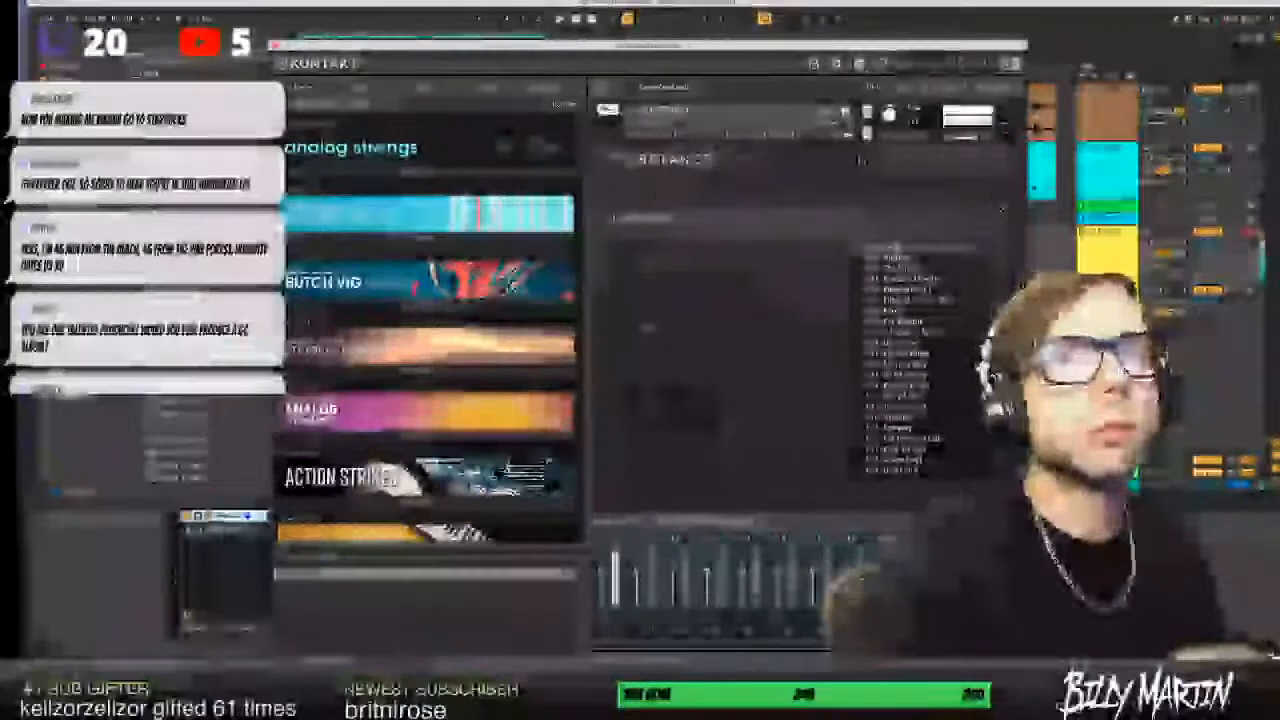
{"action": "left_click", "coordinate": [1208, 242]}
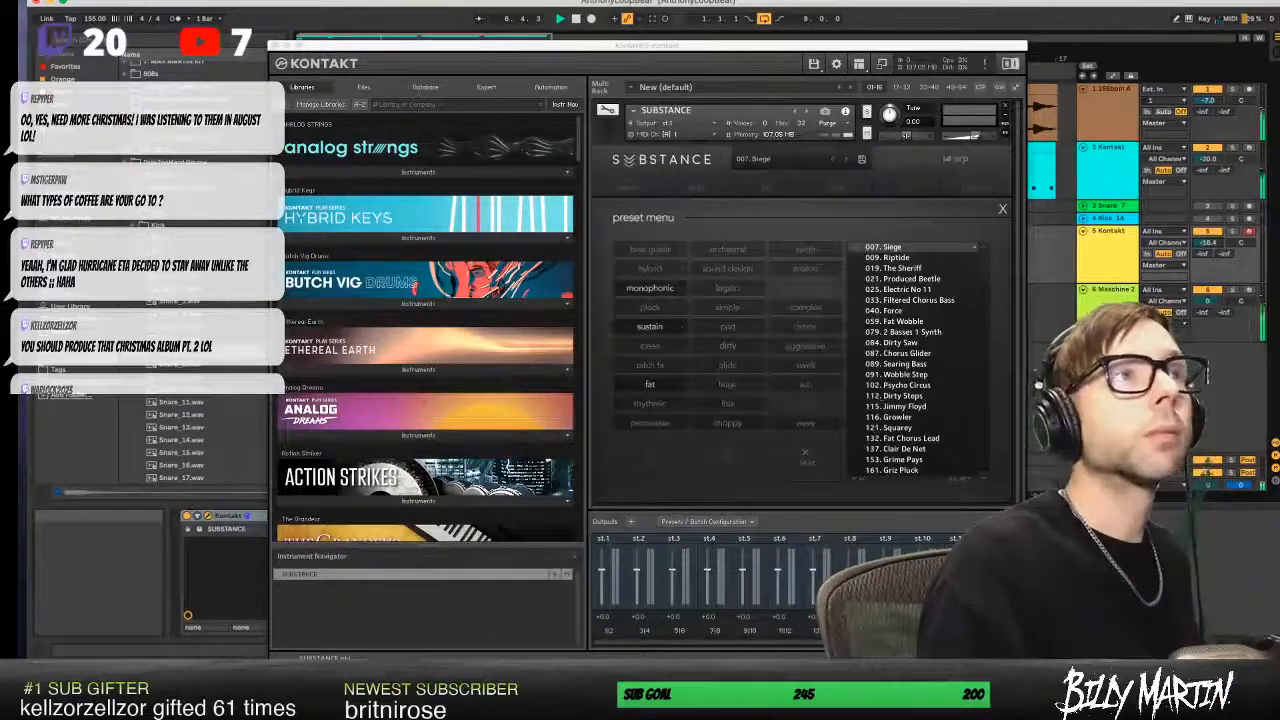
{"action": "left_click", "coordinate": [276, 46]}
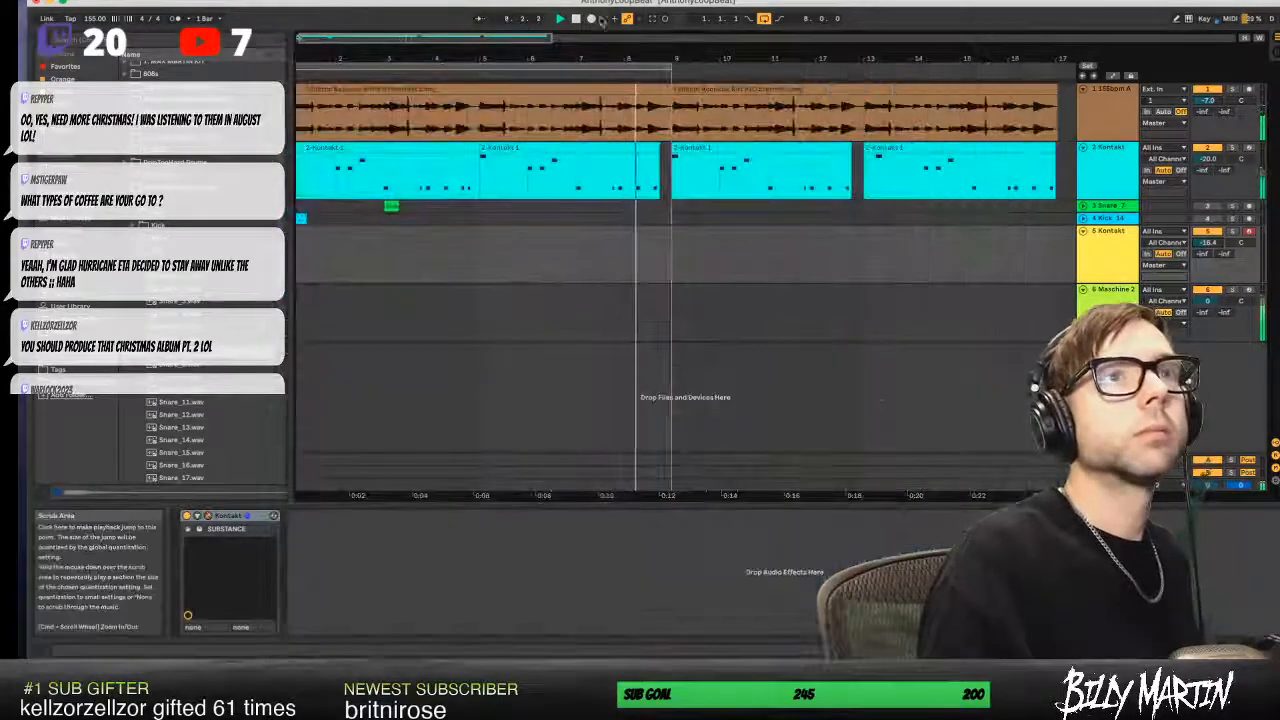
- Record a Substance MIDI part on track 5 over the 8-bar loop, stop, and open the recorded clip
{"action": "left_click", "coordinate": [590, 19]}
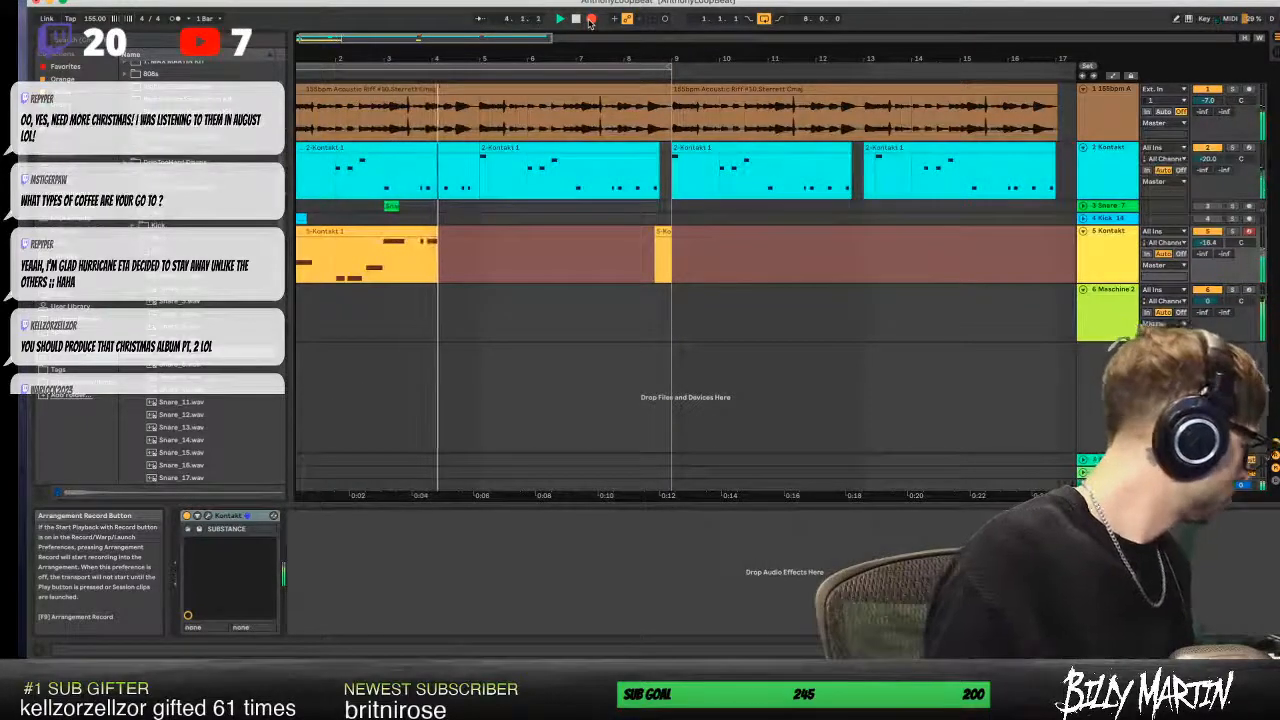
{"action": "key", "text": "space"}
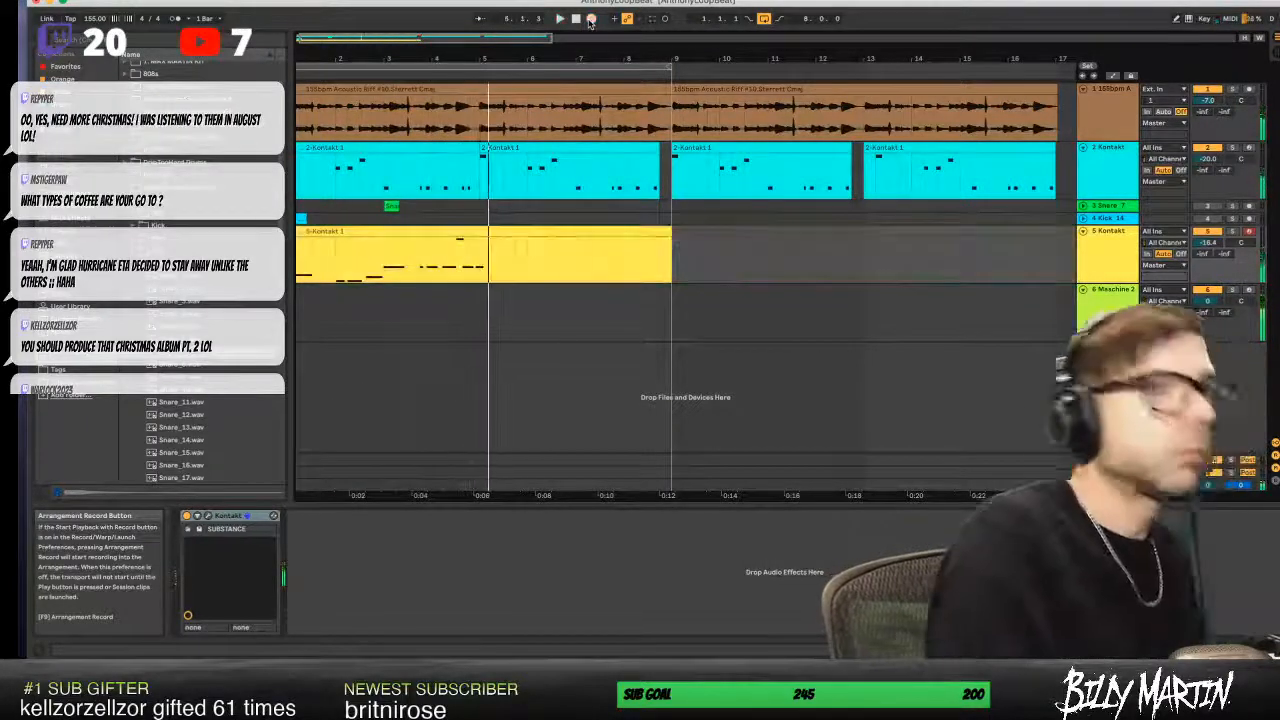
{"action": "double_click", "coordinate": [466, 280]}
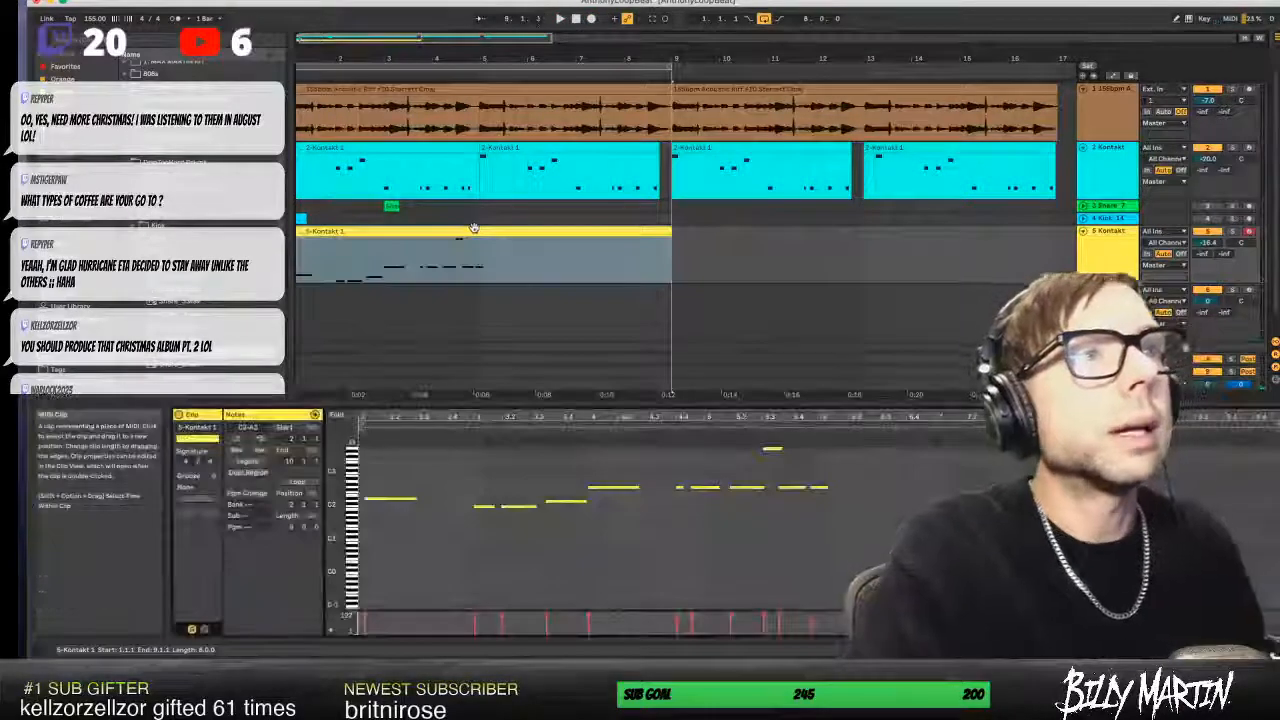
{"action": "left_click", "coordinate": [386, 67]}
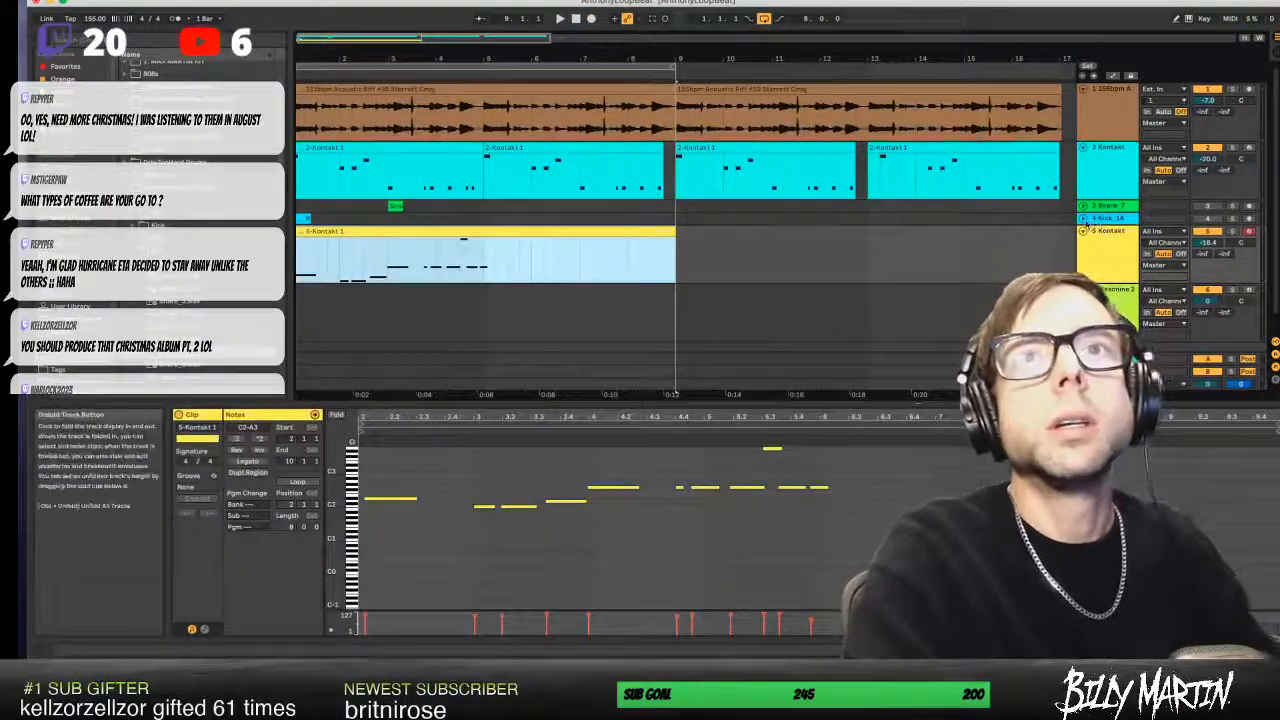
- Insert a new audio track below the Maschine 2 track and open the Maschine 2 plug-in window
{"action": "left_click", "coordinate": [1127, 293]}
{"action": "key", "text": "ctrl+t"}
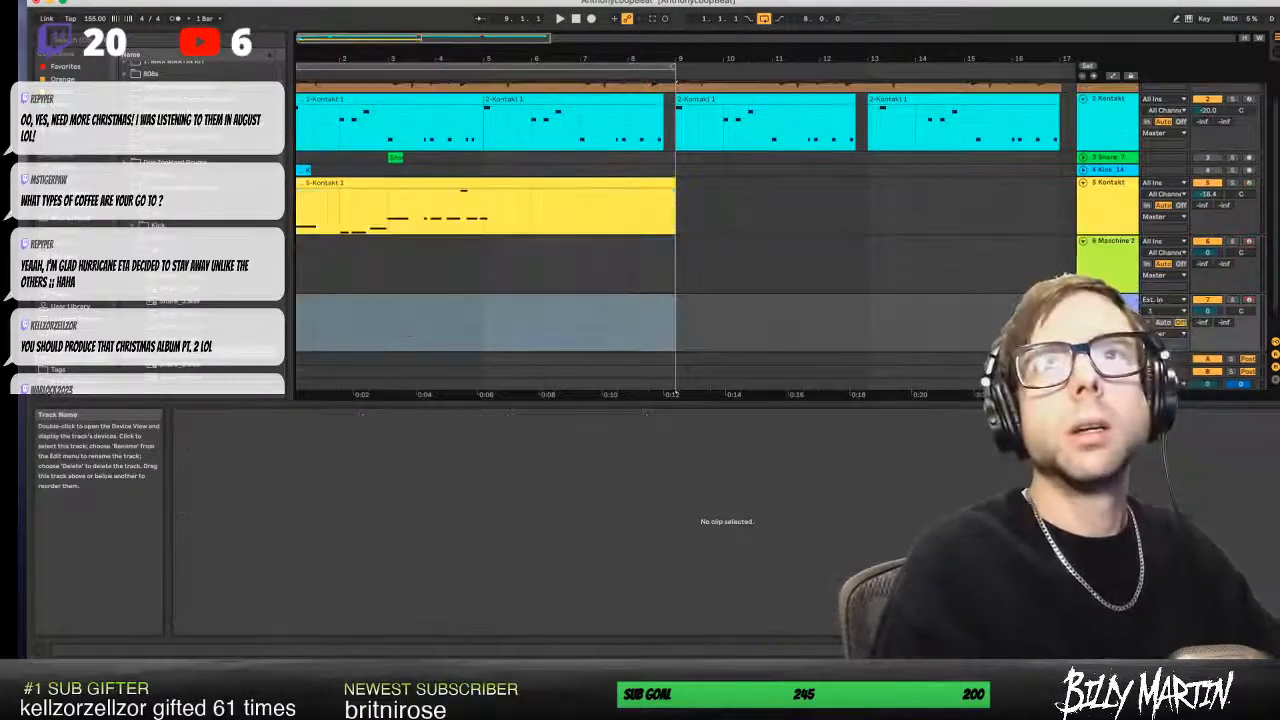
{"action": "double_click", "coordinate": [1110, 257]}
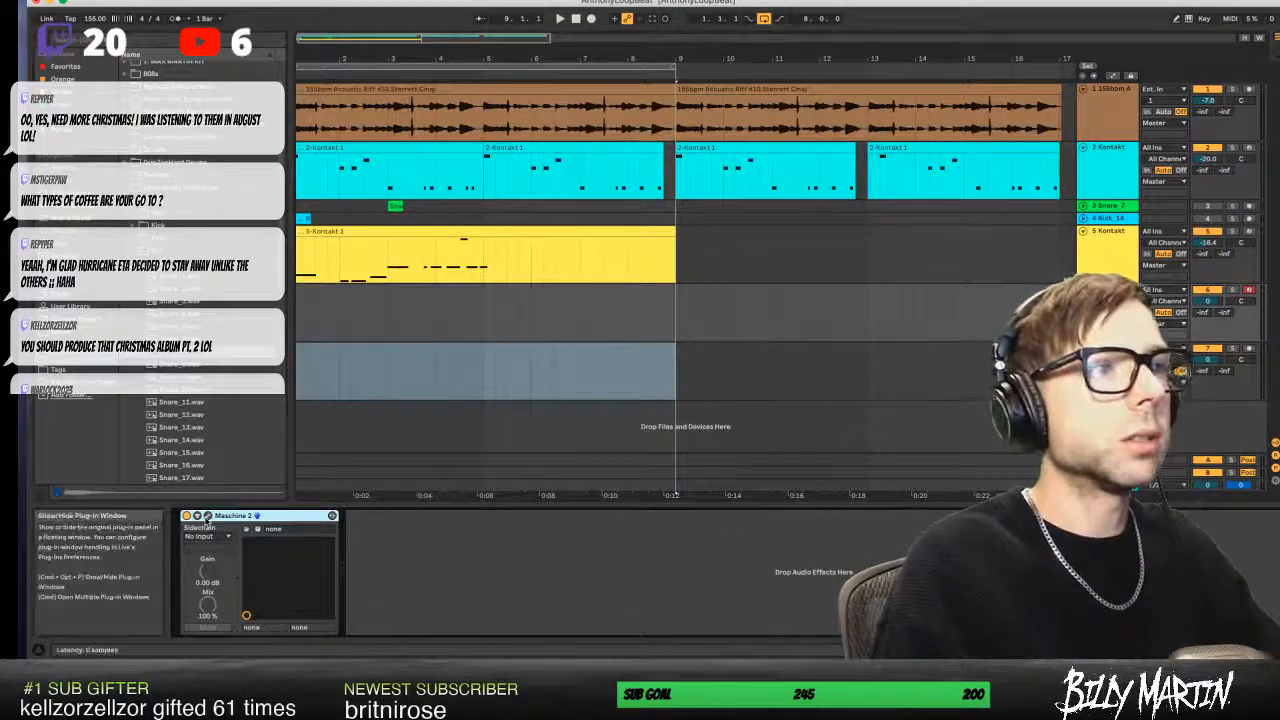
{"action": "left_click", "coordinate": [199, 516]}
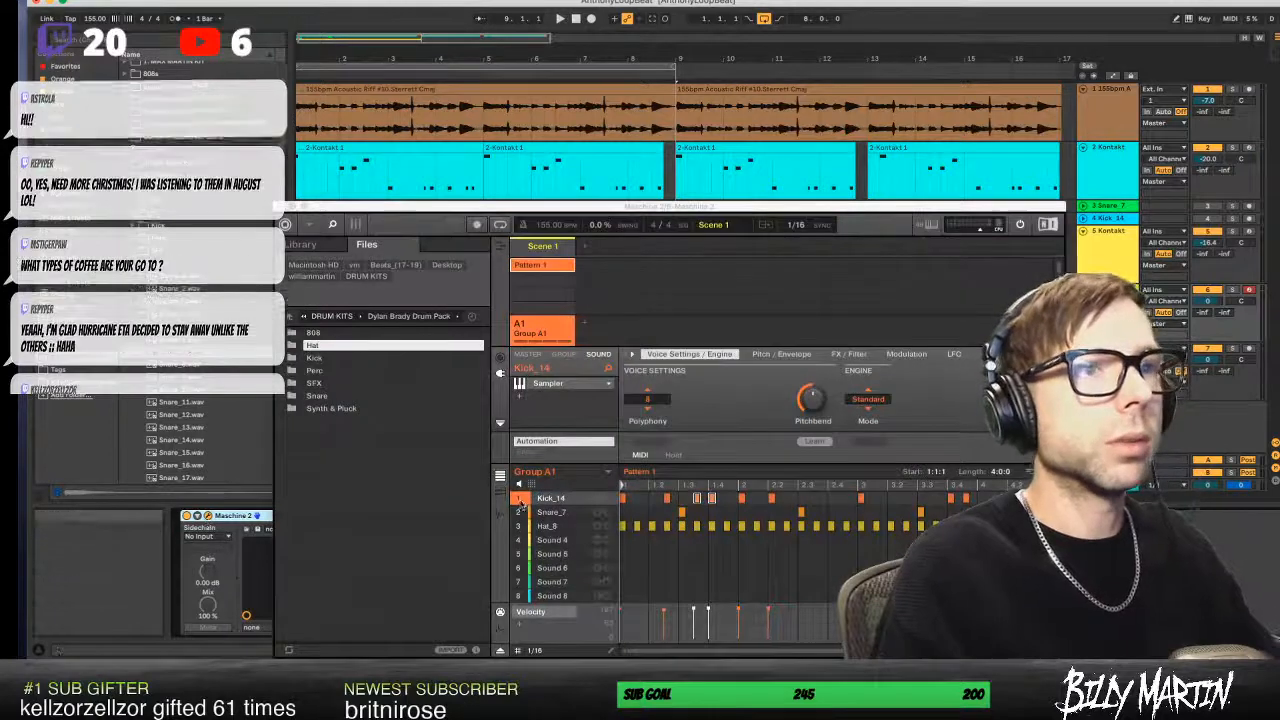
- Solo the Kick_14 sound in Maschine group A1
{"action": "left_click", "coordinate": [665, 612]}
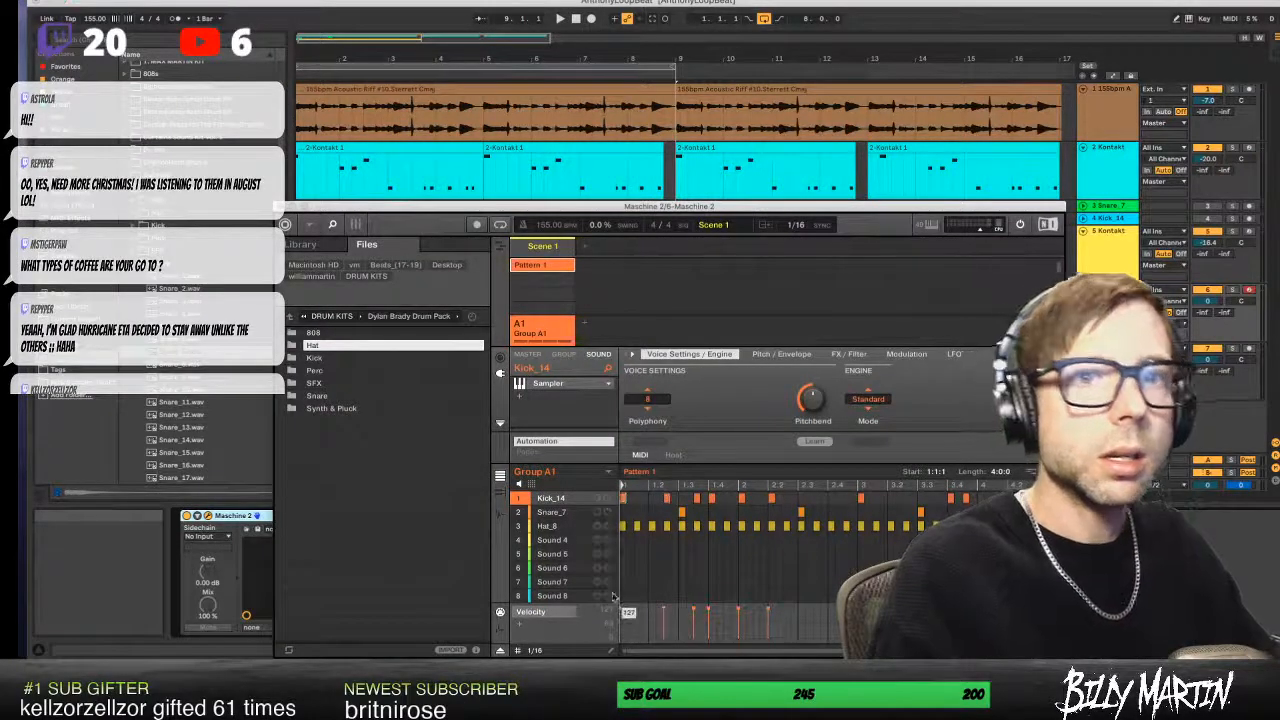
{"action": "left_click", "coordinate": [521, 501]}
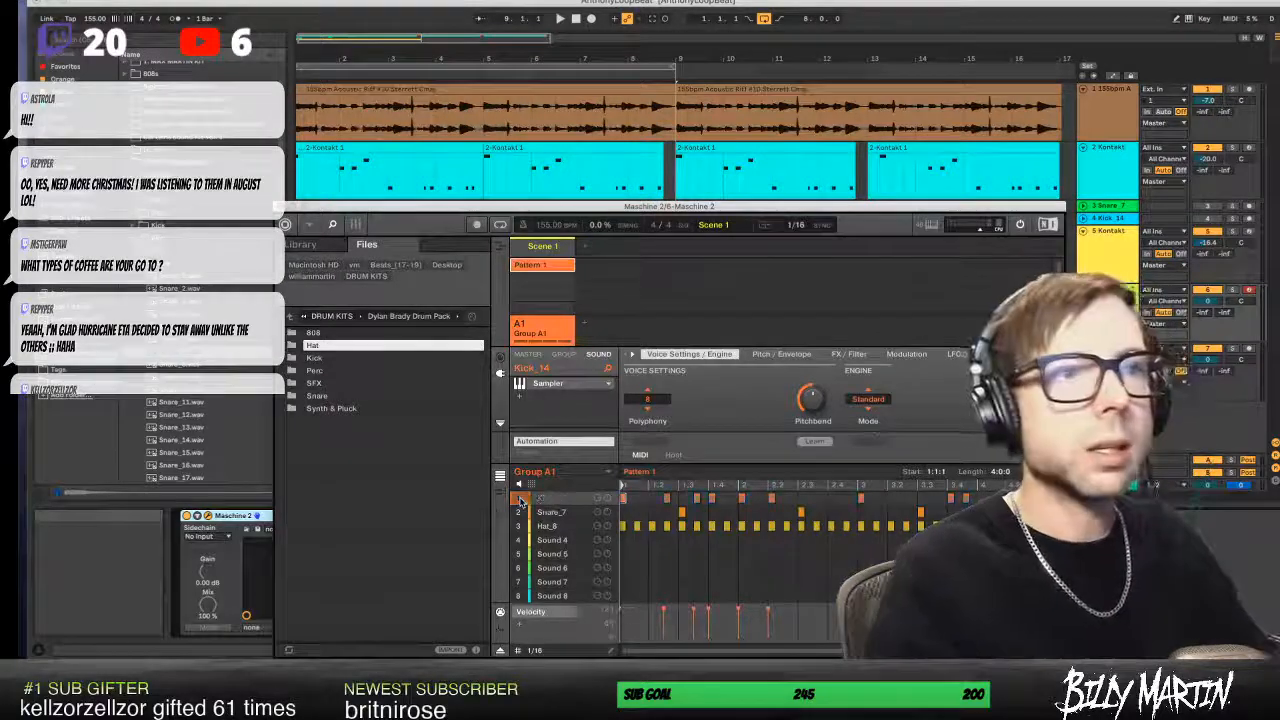
{"action": "left_click", "coordinate": [521, 501]}
{"action": "right_click", "coordinate": [521, 501]}
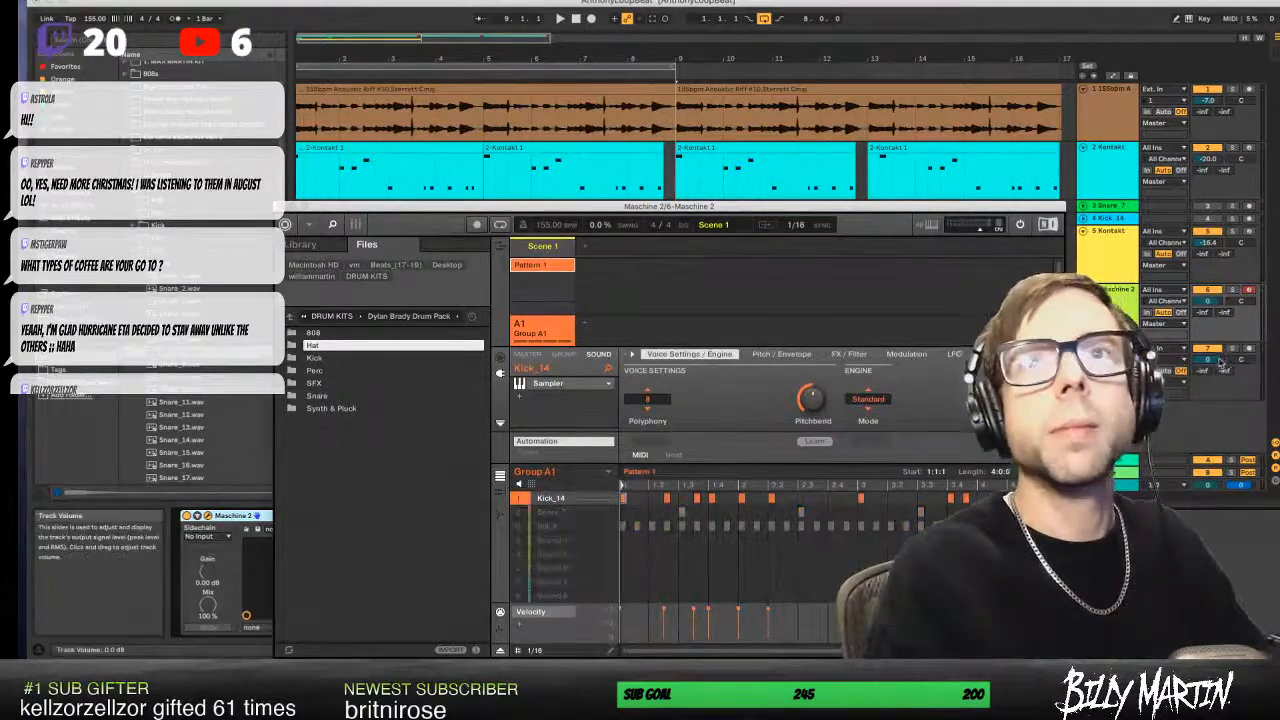
- Set the new audio track's input to 6-Maschine 2 and arm it for recording
{"action": "left_click", "coordinate": [1166, 349]}
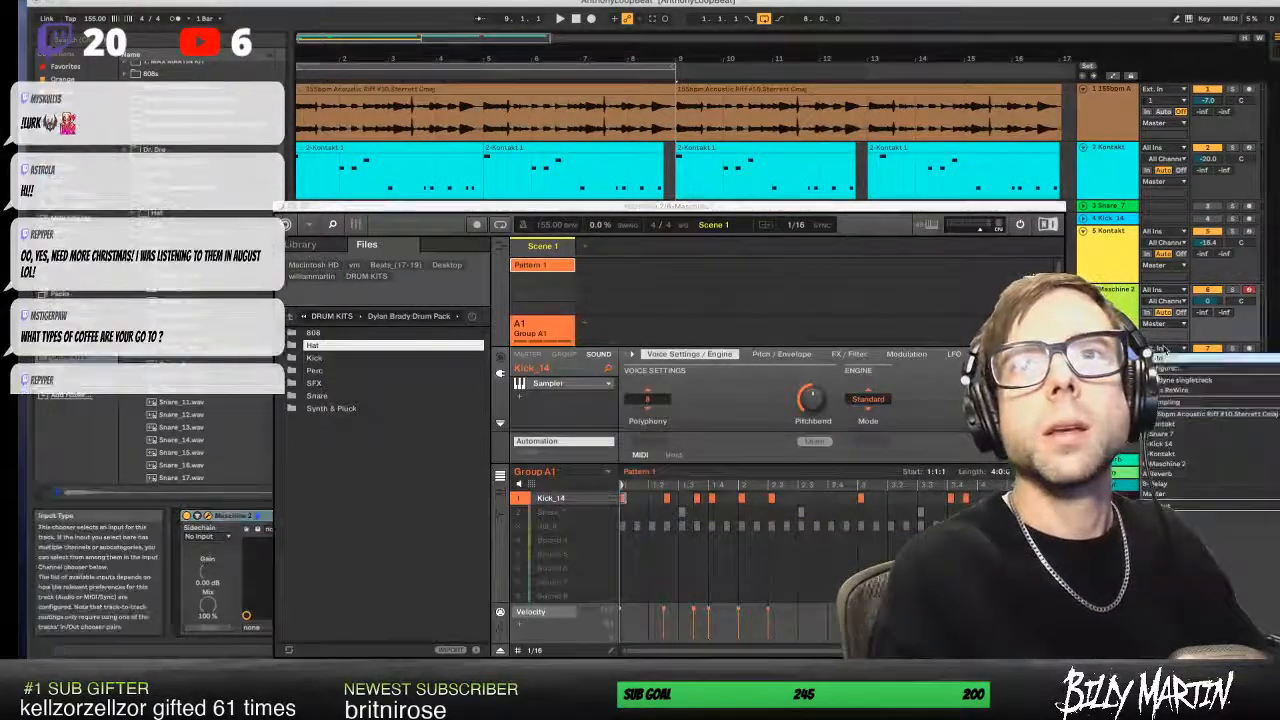
{"action": "left_click", "coordinate": [1168, 463]}
{"action": "left_click", "coordinate": [1250, 349]}
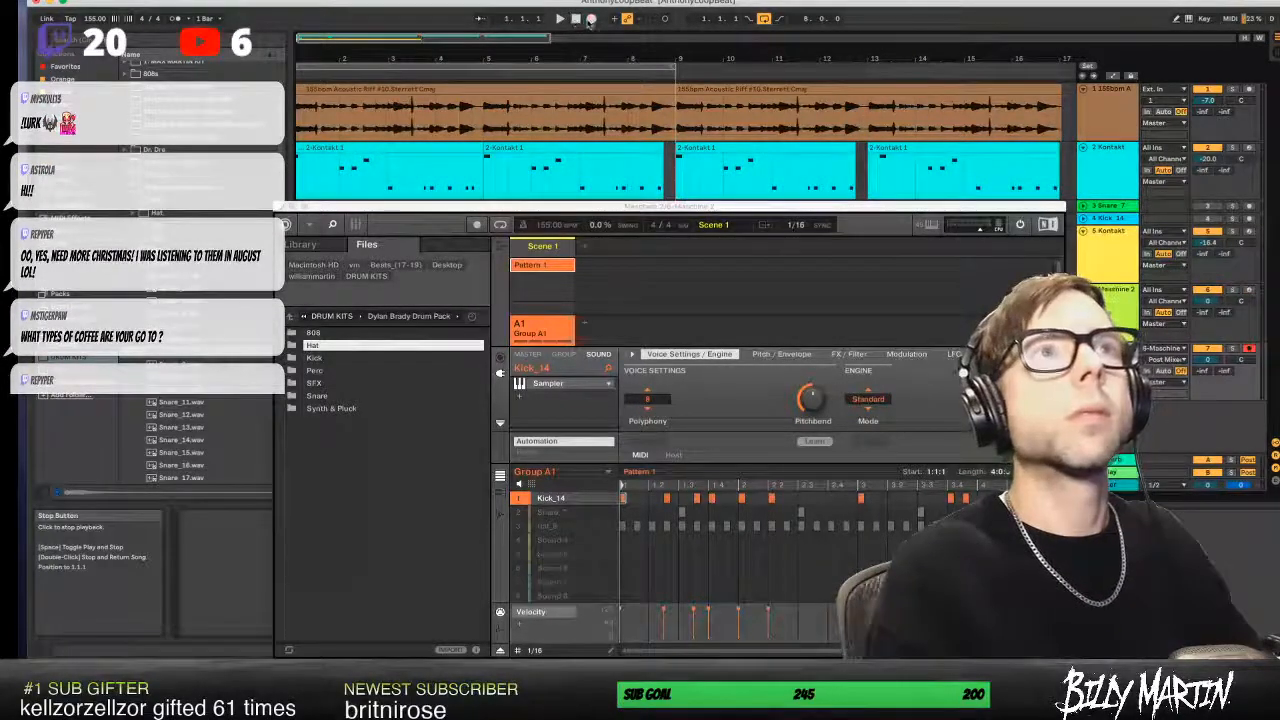
- Record the soloed kick onto audio track 7 and trim the recorded clip to end at bar 5
{"action": "left_click", "coordinate": [591, 18]}
{"action": "left_click_drag", "start_coordinate": [586, 209], "coordinate": [674, 431]}
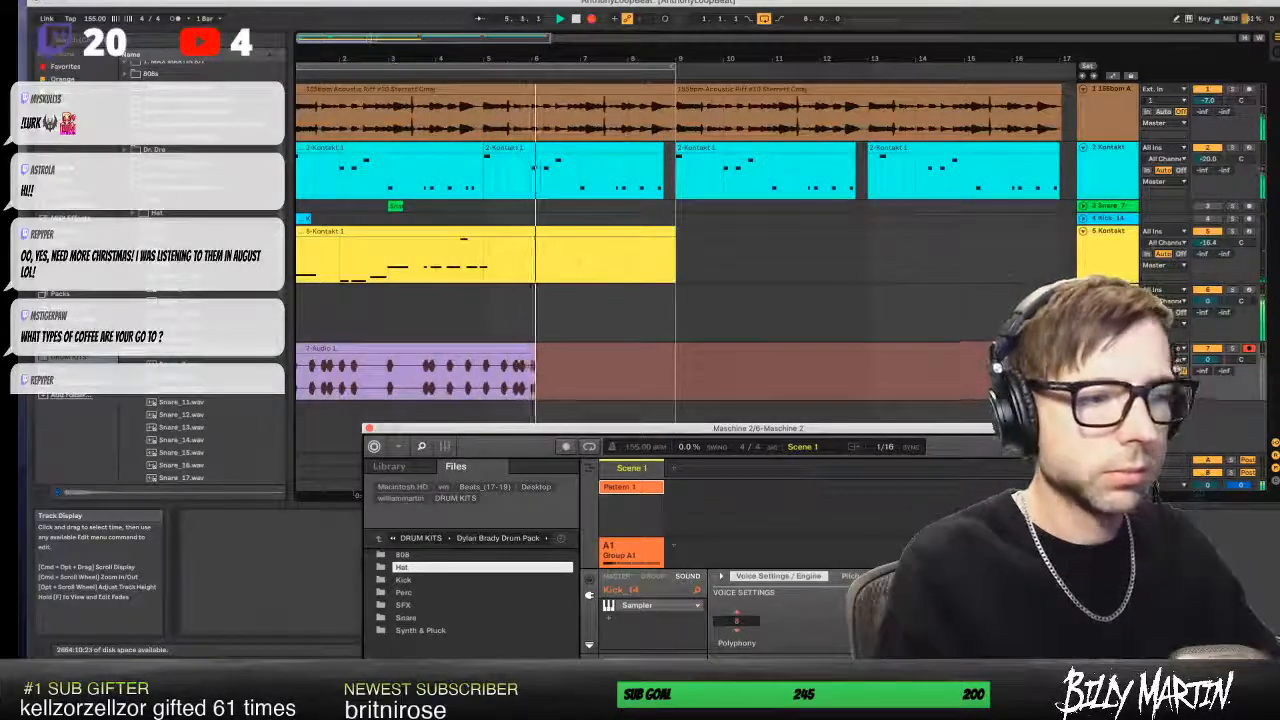
{"action": "key", "text": "space"}
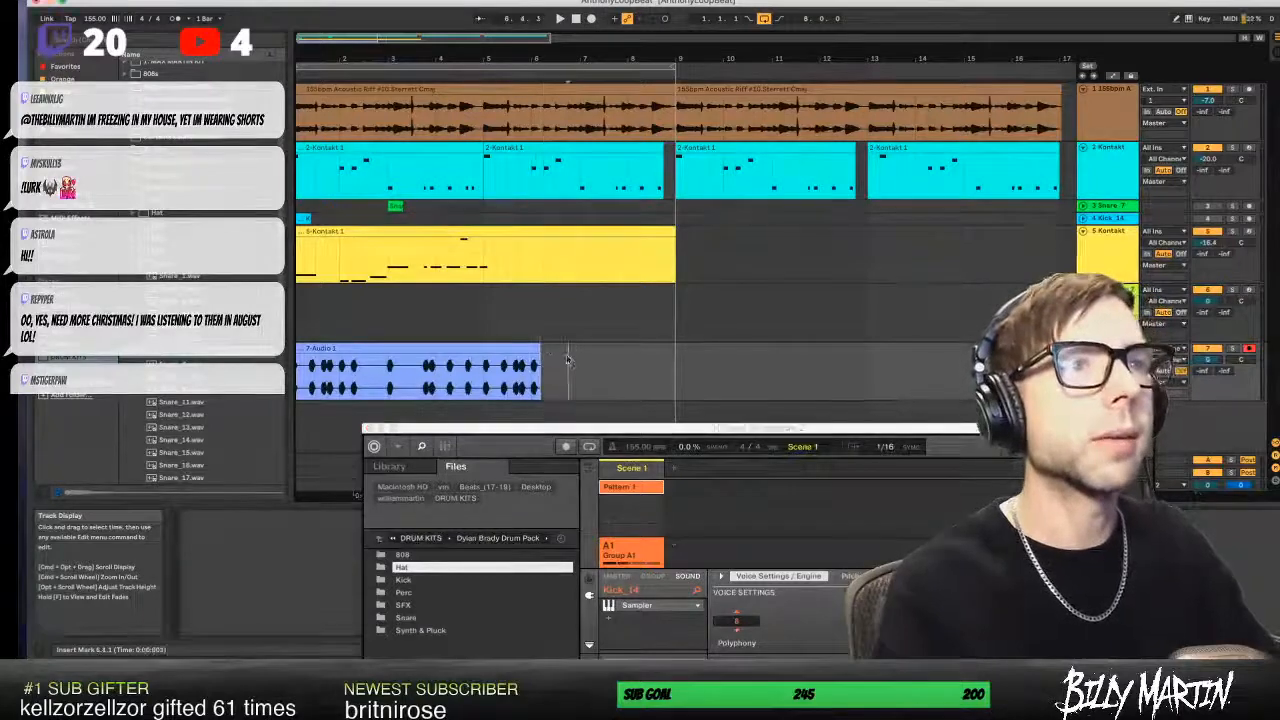
{"action": "left_click_drag", "start_coordinate": [541, 365], "coordinate": [483, 362]}
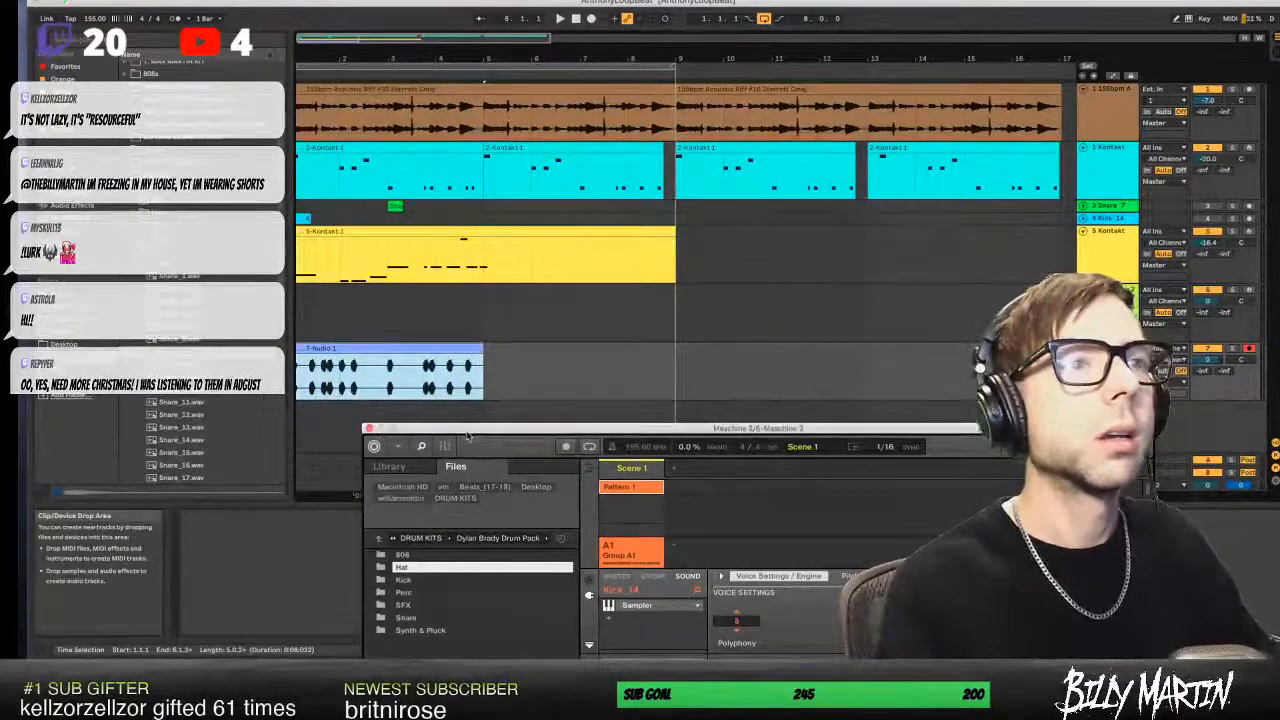
- Mute the Kick_14 sound in Maschine group A1 while keeping the other sounds audible, check playback and close the plug-in window
{"action": "left_click", "coordinate": [383, 429]}
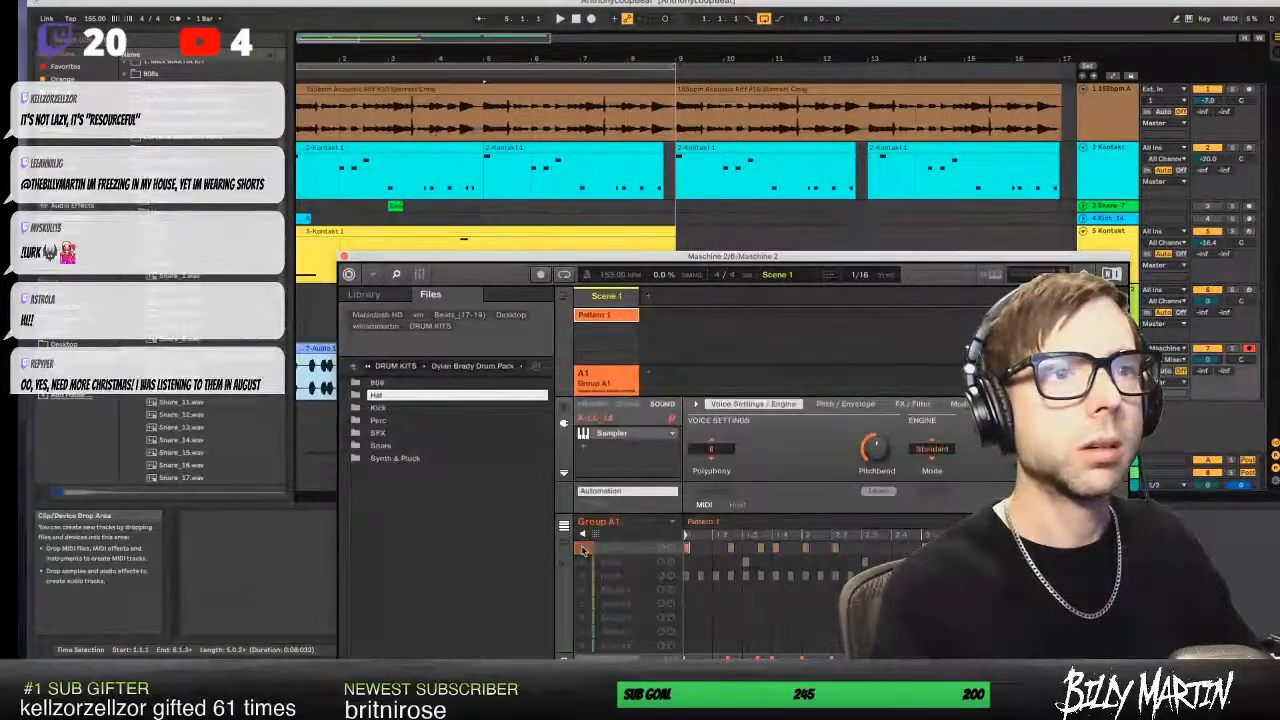
{"action": "left_click", "coordinate": [583, 549]}
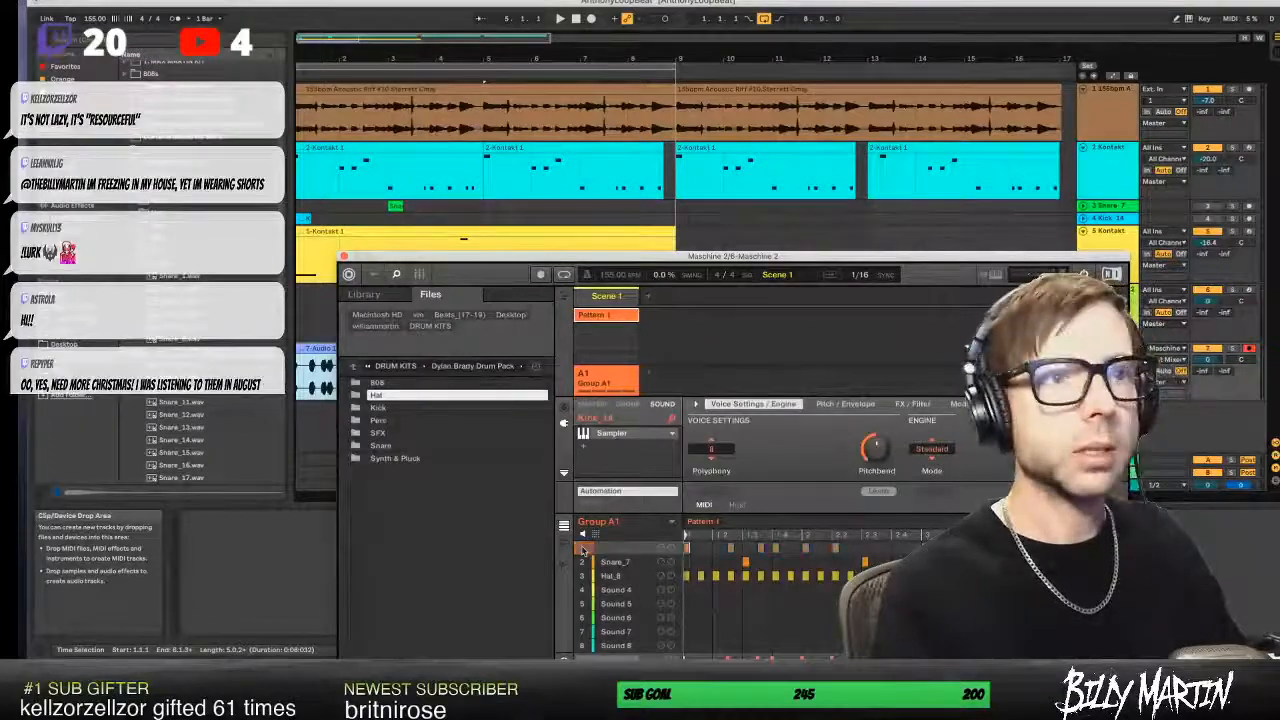
{"action": "key", "text": "space"}
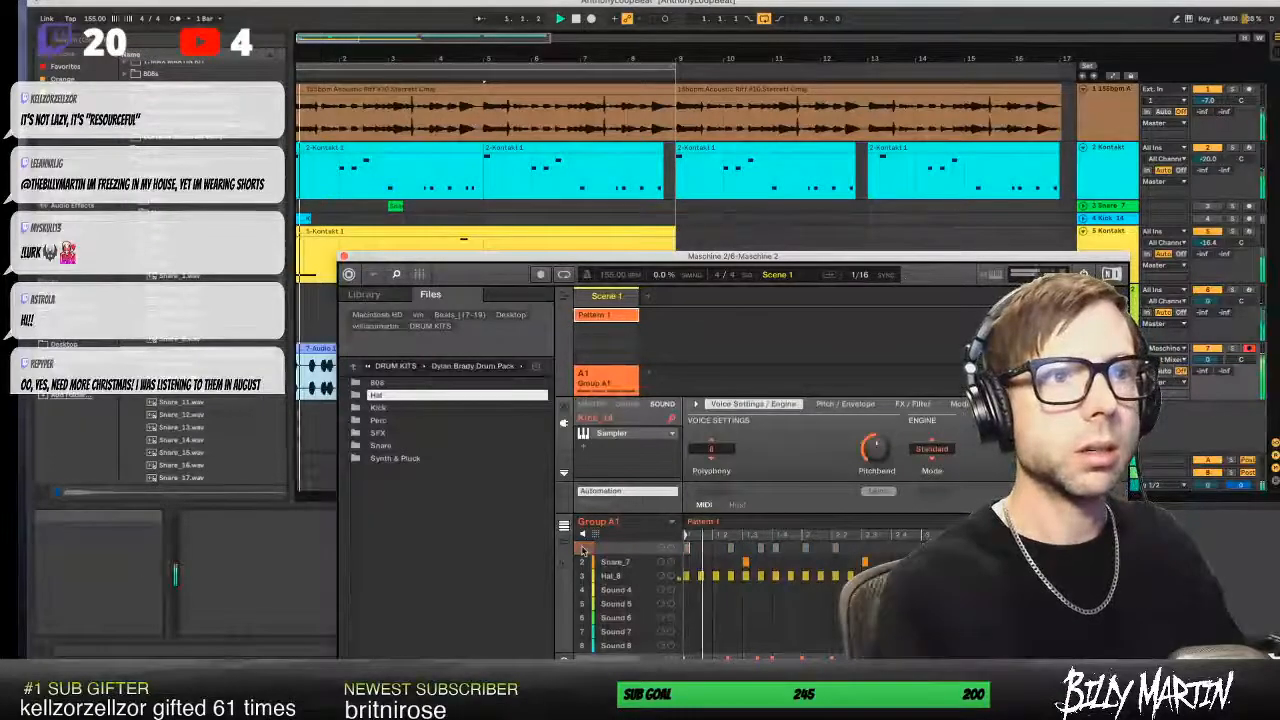
{"action": "left_click", "coordinate": [345, 257]}
{"action": "key", "text": "space"}
- Set the project tempo to 165 BPM and audition the opening bars
{"action": "left_click_drag", "start_coordinate": [341, 54], "coordinate": [341, 90]}
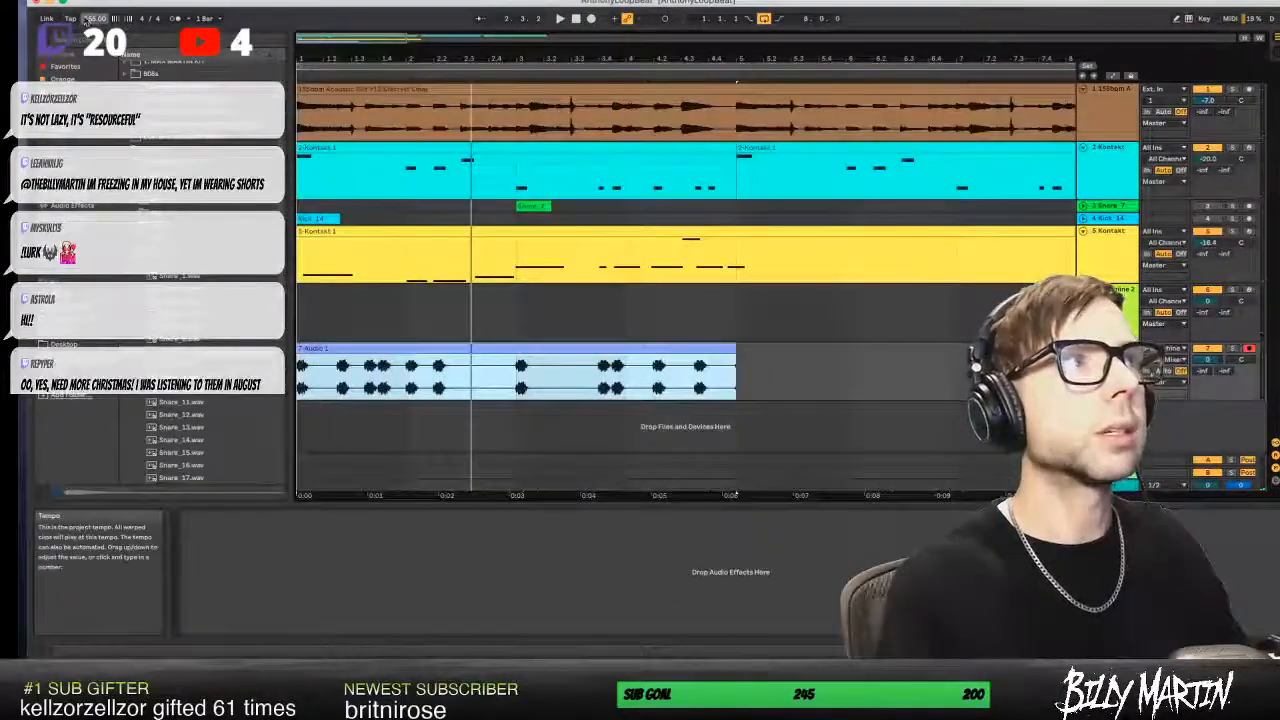
{"action": "left_click", "coordinate": [95, 19]}
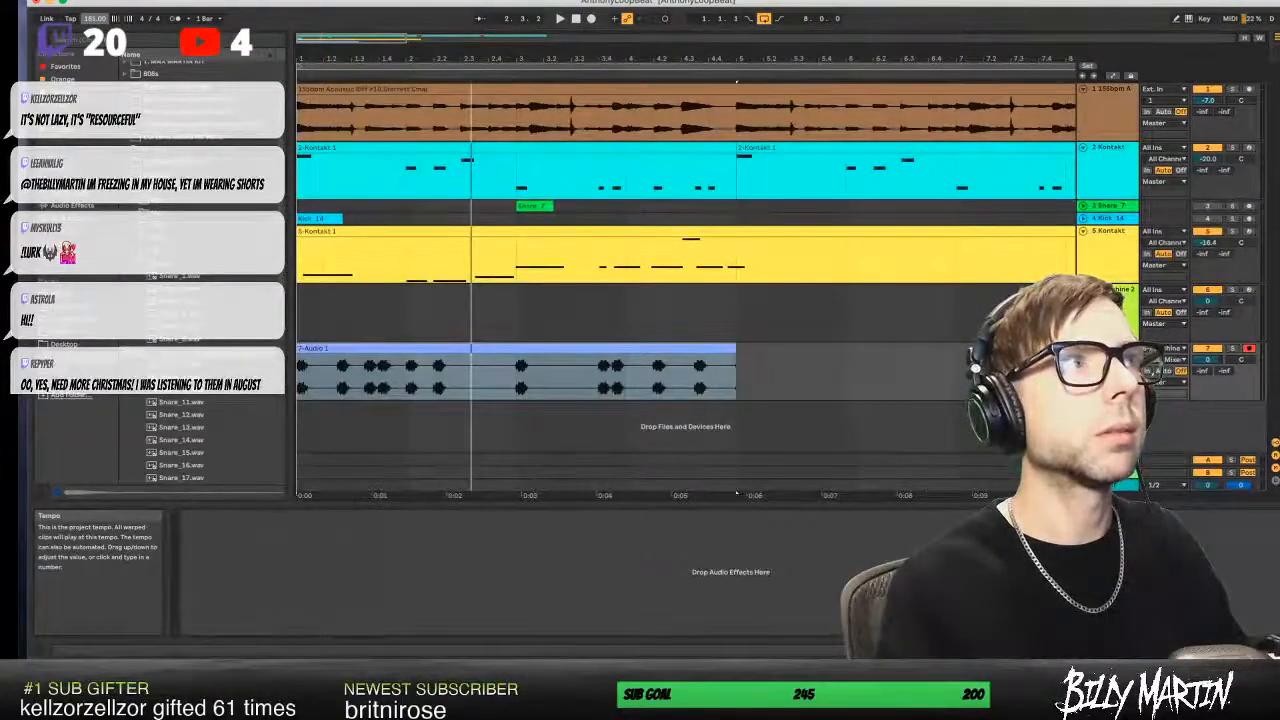
{"action": "key", "text": "space"}
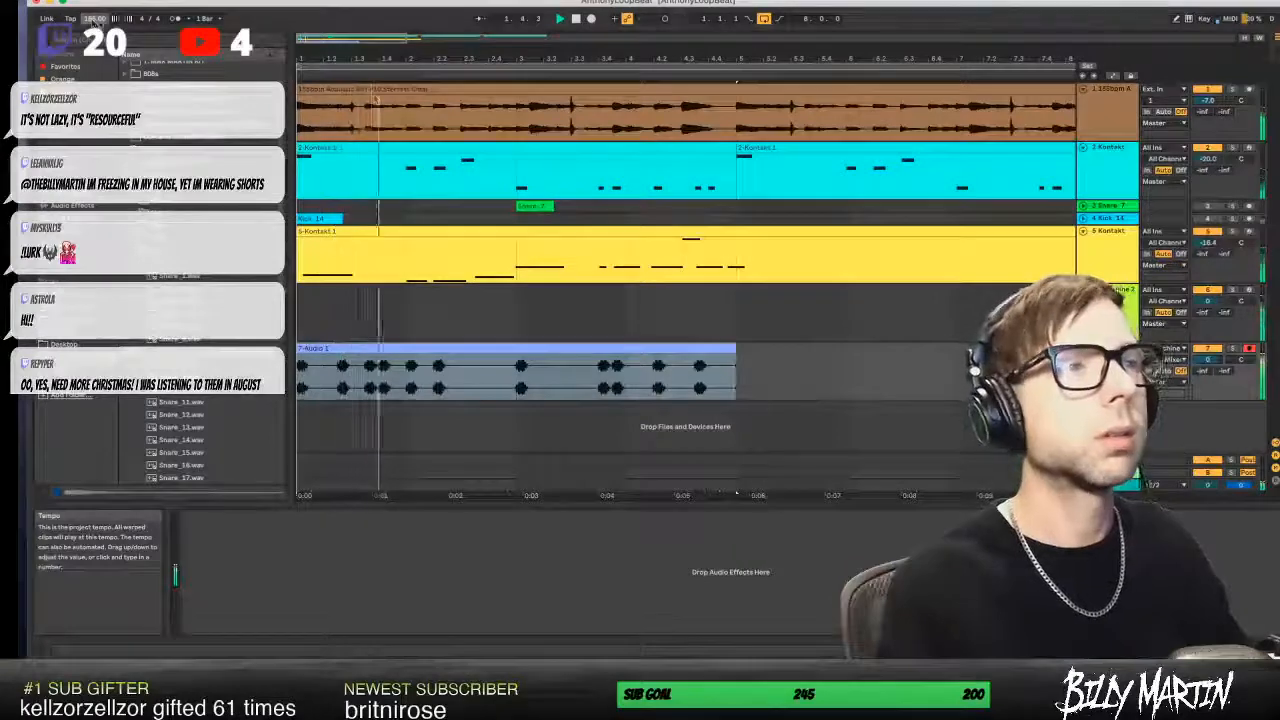
{"action": "key", "text": "space"}
{"action": "left_click_drag", "start_coordinate": [385, 55], "coordinate": [385, 85]}
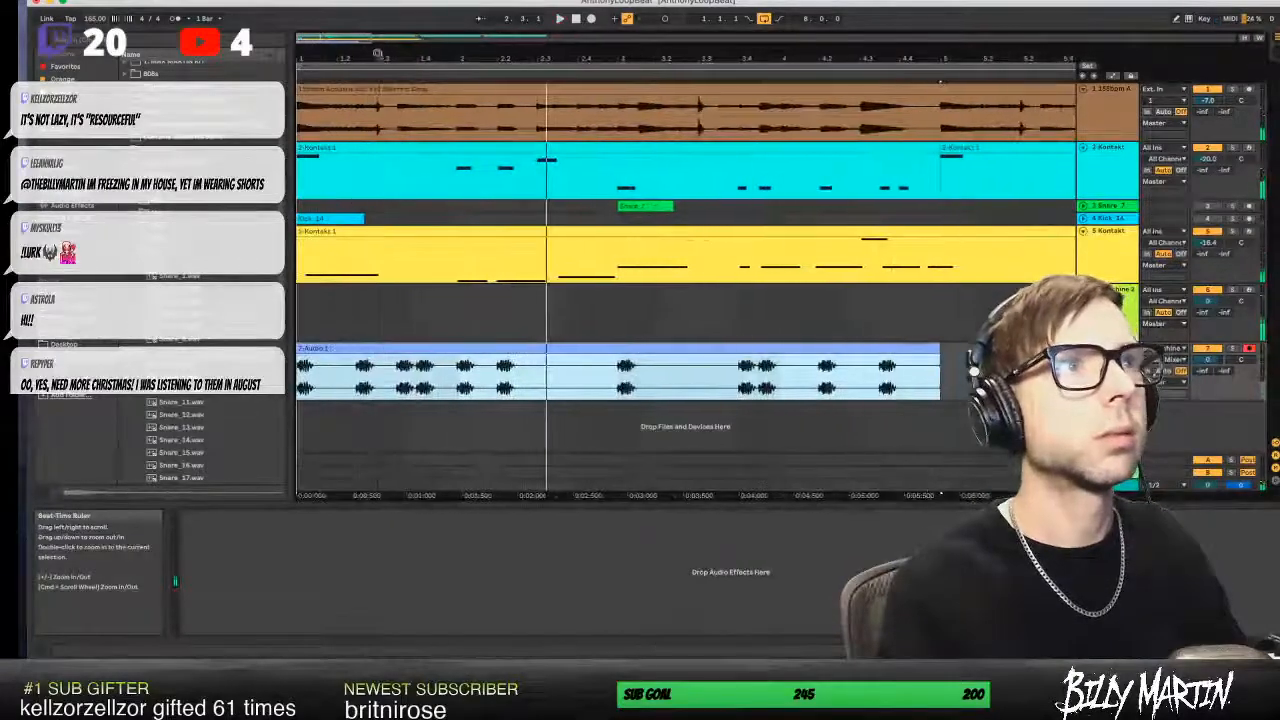
- Open the 5-Kontakt clip folded to its used notes, move the first D#2 note to 2.1.1 and set its end to 2.3.1
{"action": "double_click", "coordinate": [348, 234]}
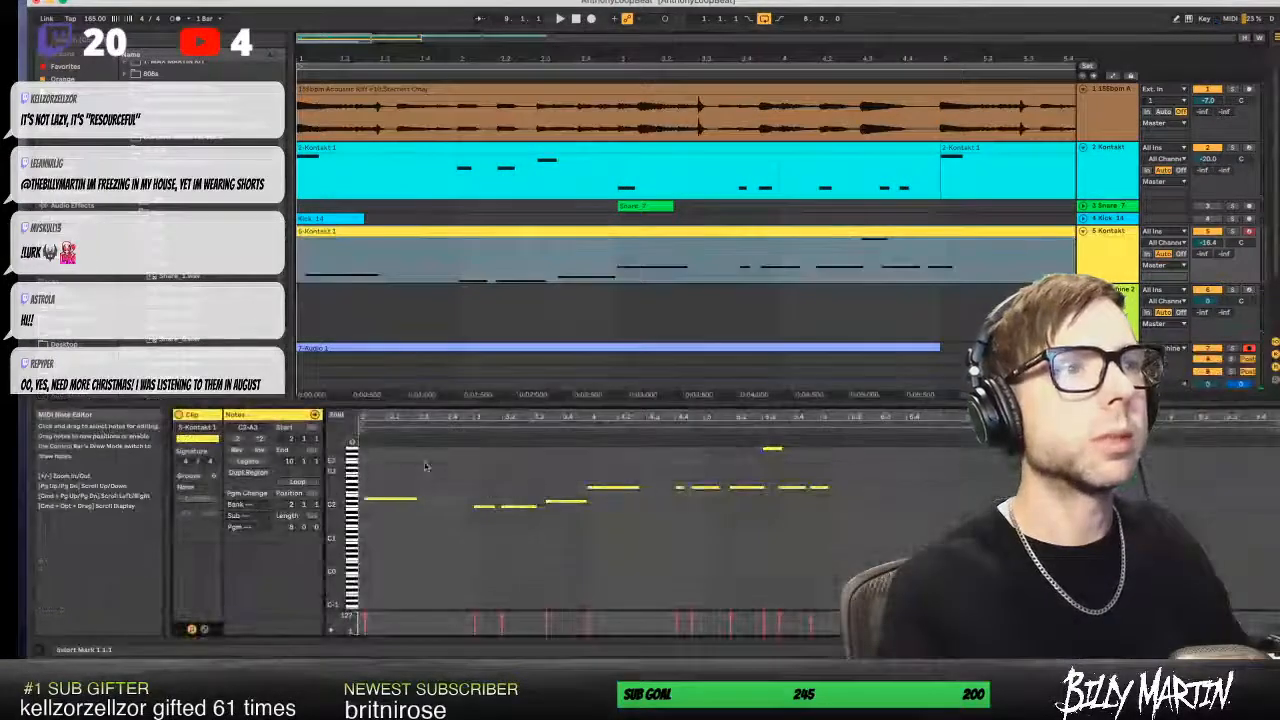
{"action": "left_click", "coordinate": [338, 415]}
{"action": "left_click", "coordinate": [391, 487]}
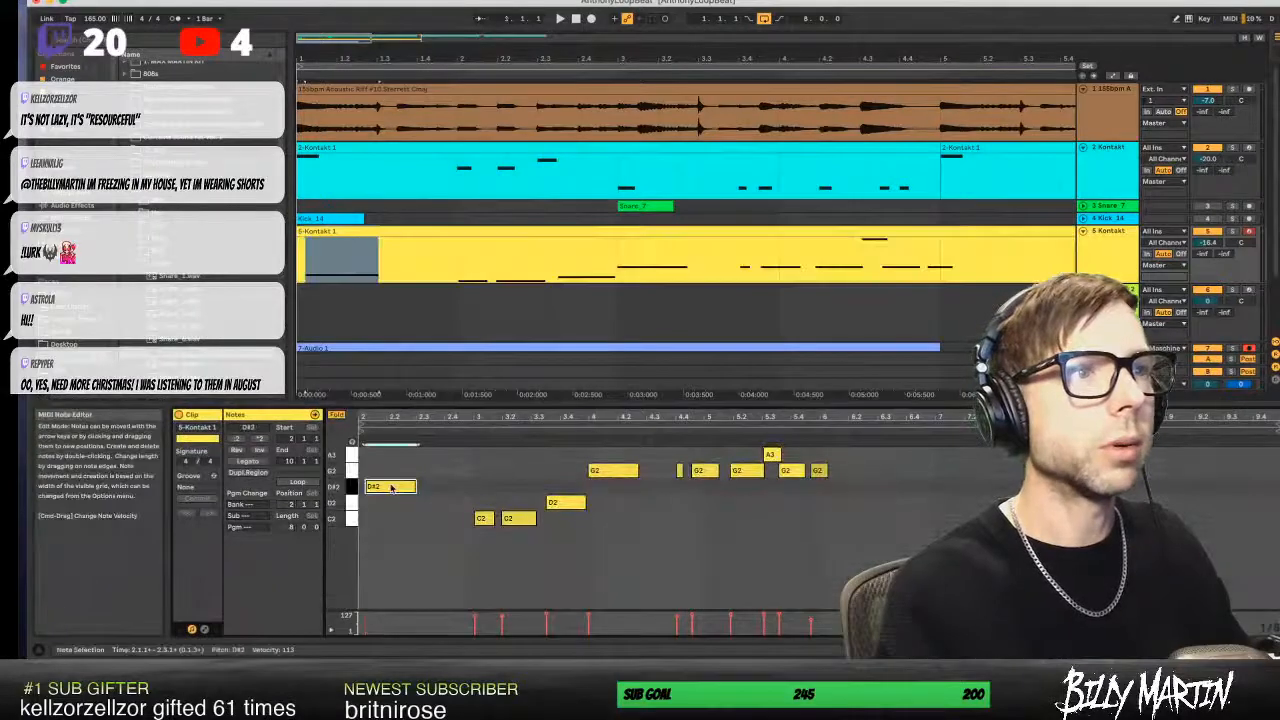
{"action": "key", "text": "space"}
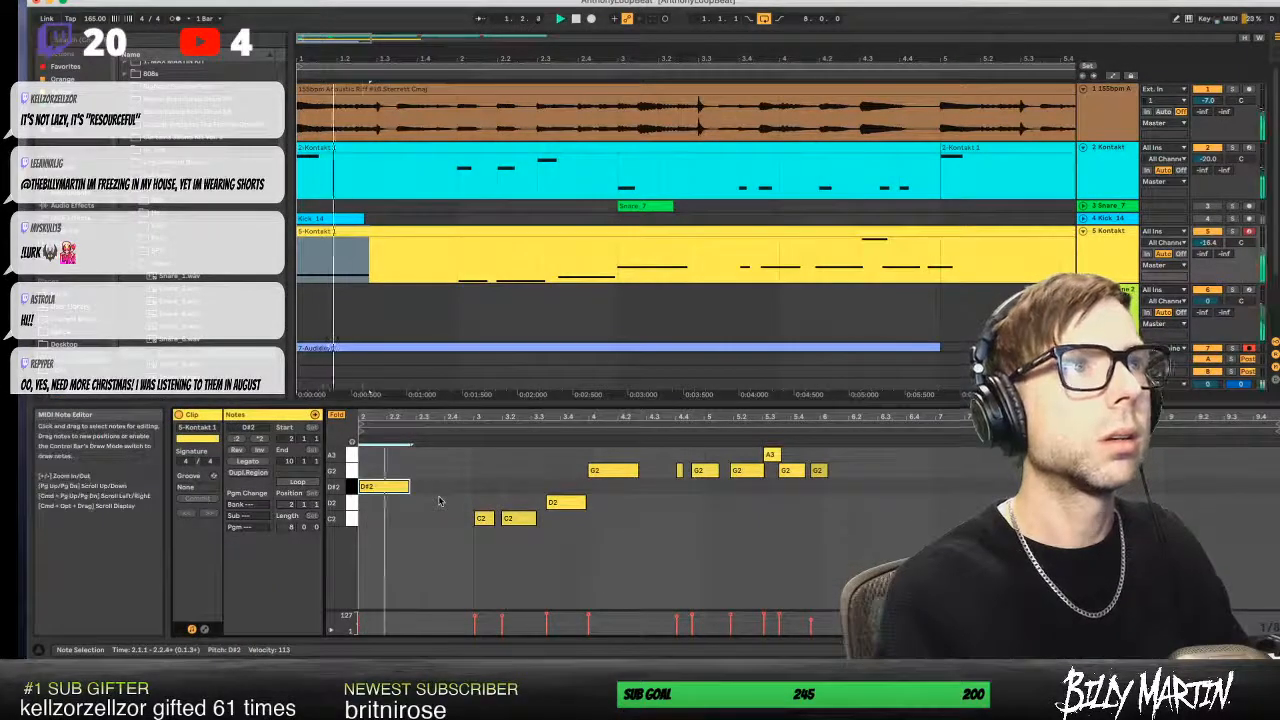
{"action": "left_click_drag", "start_coordinate": [408, 486], "coordinate": [414, 486]}
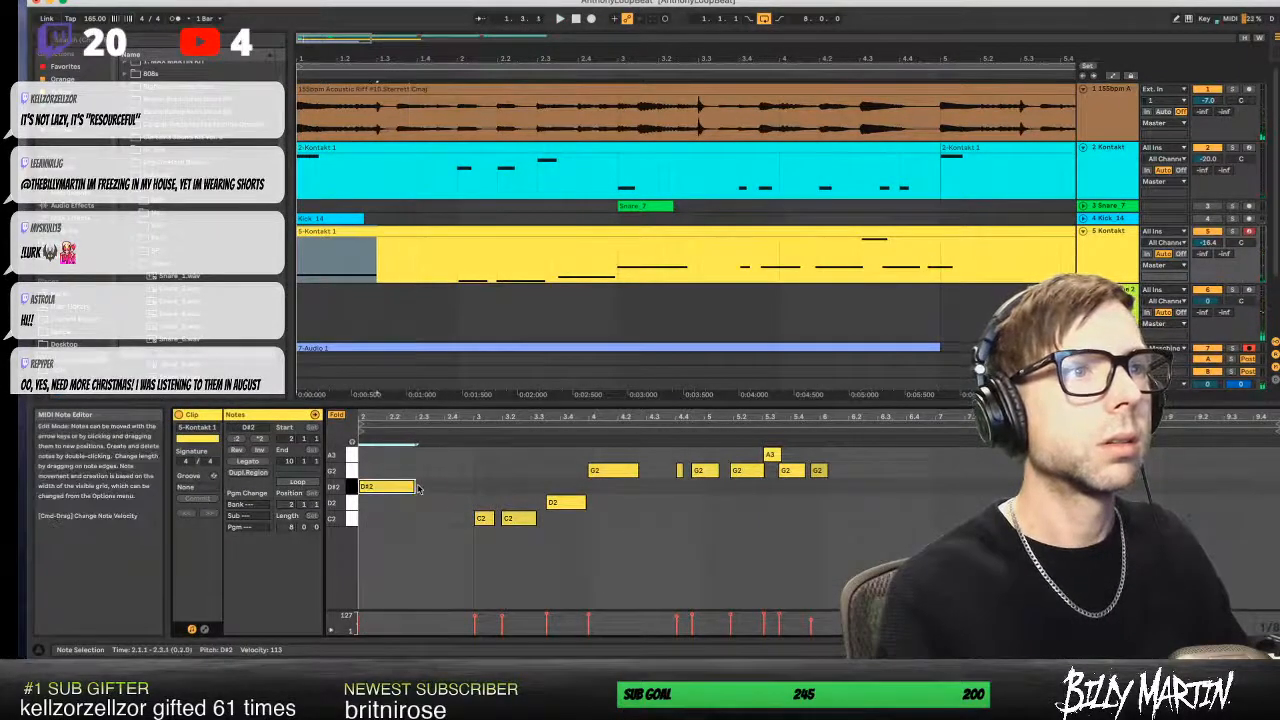
{"action": "key", "text": "space"}
{"action": "key", "text": "space"}
{"action": "scroll", "coordinate": [466, 352], "scroll_direction": "down", "scroll_amount": 4}
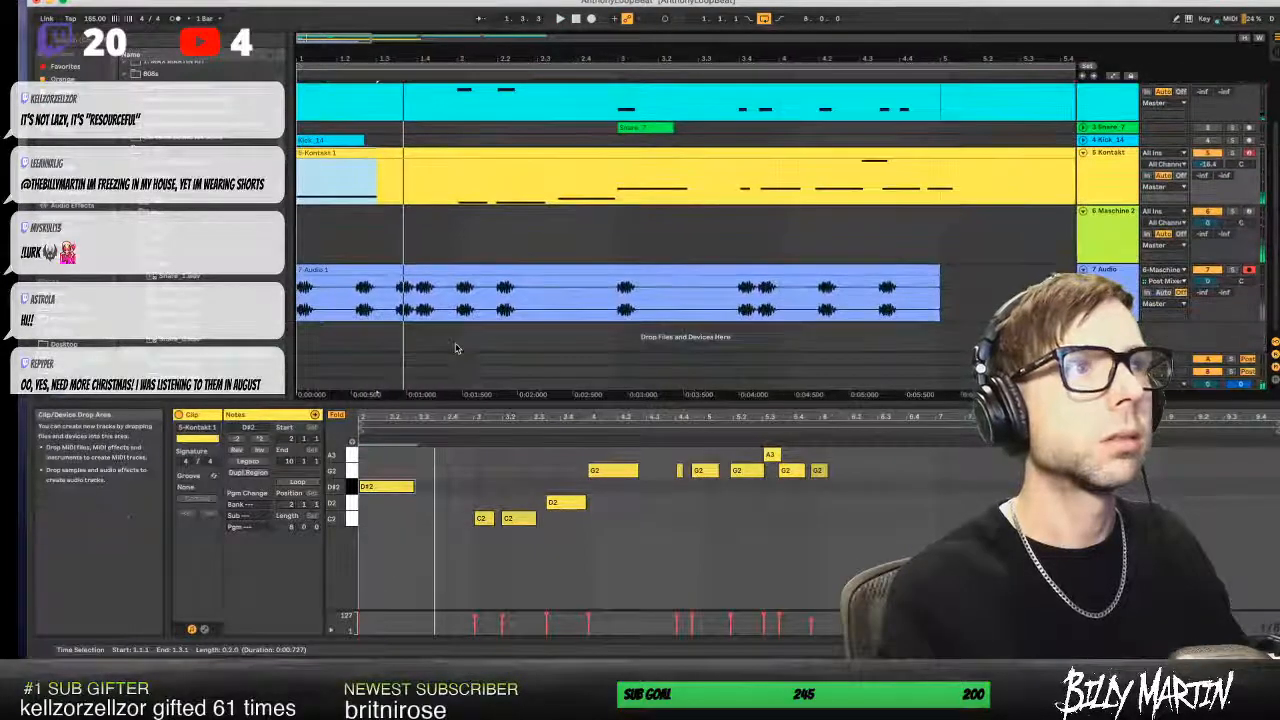
- Add short D#2 notes at 2.2.3, 2.3.3 and 2.4.1 in the 5-Kontakt clip
{"action": "left_click", "coordinate": [411, 486]}
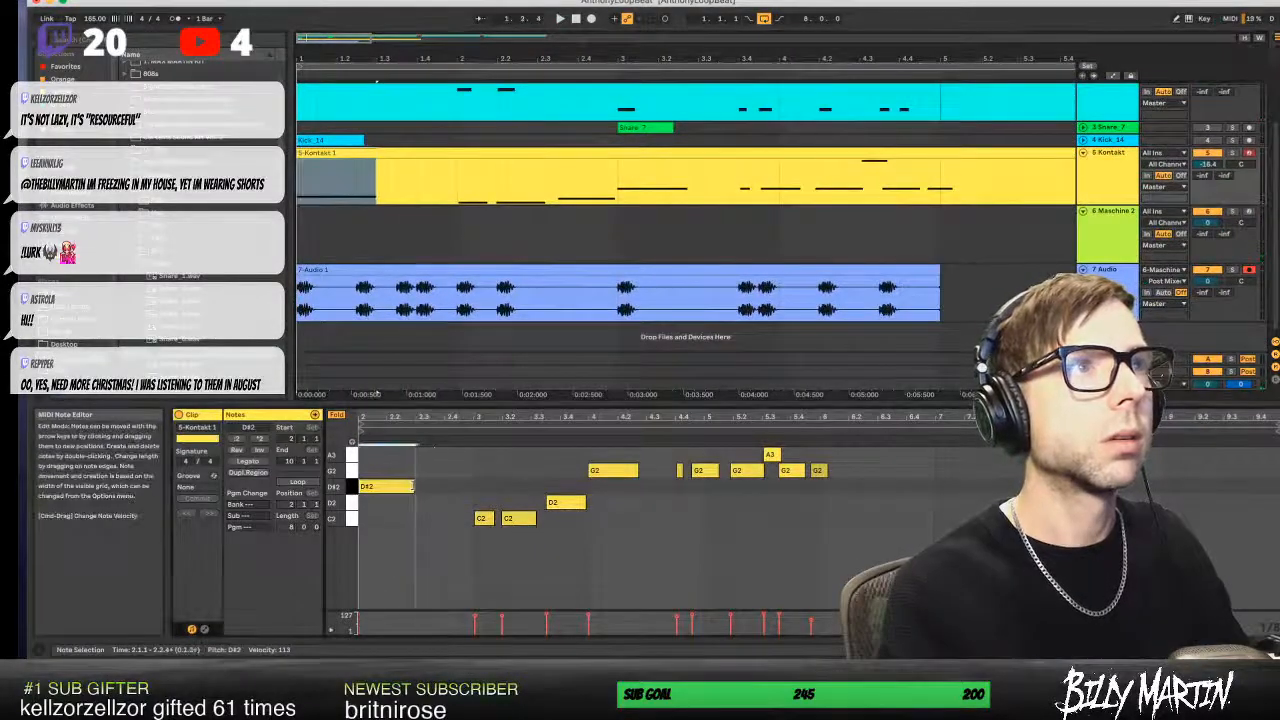
{"action": "double_click", "coordinate": [408, 486]}
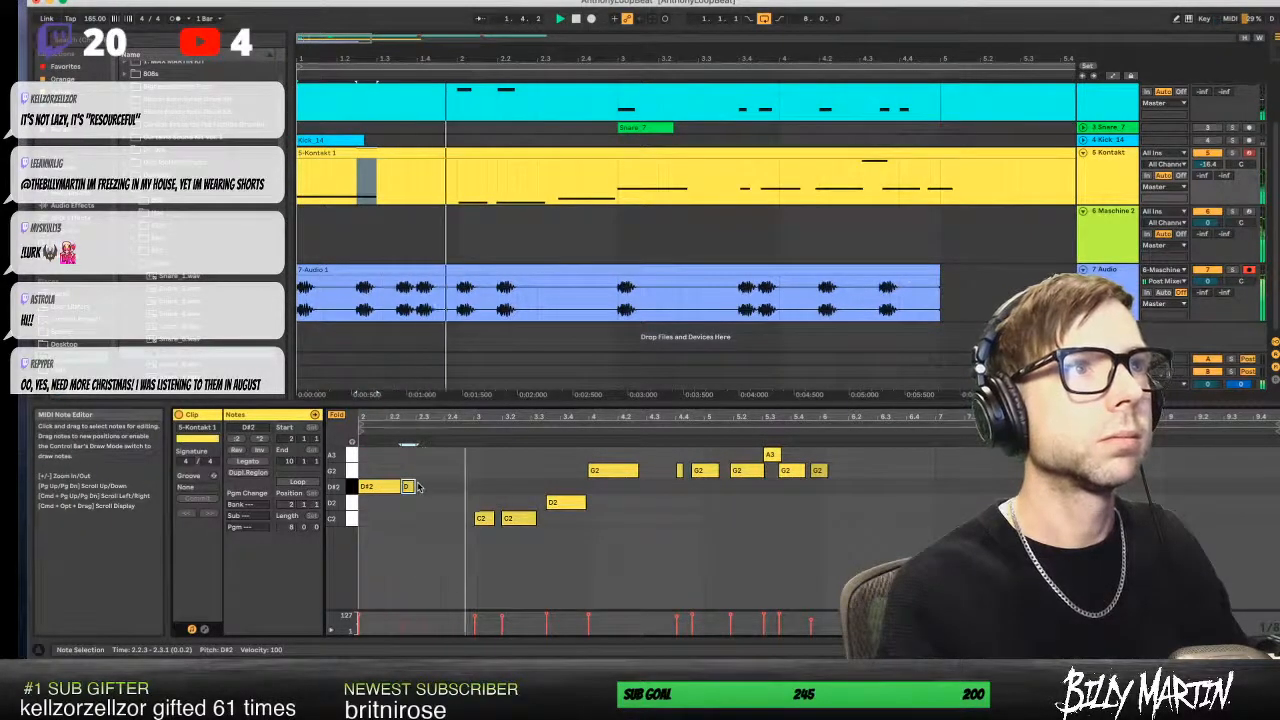
{"action": "double_click", "coordinate": [452, 486]}
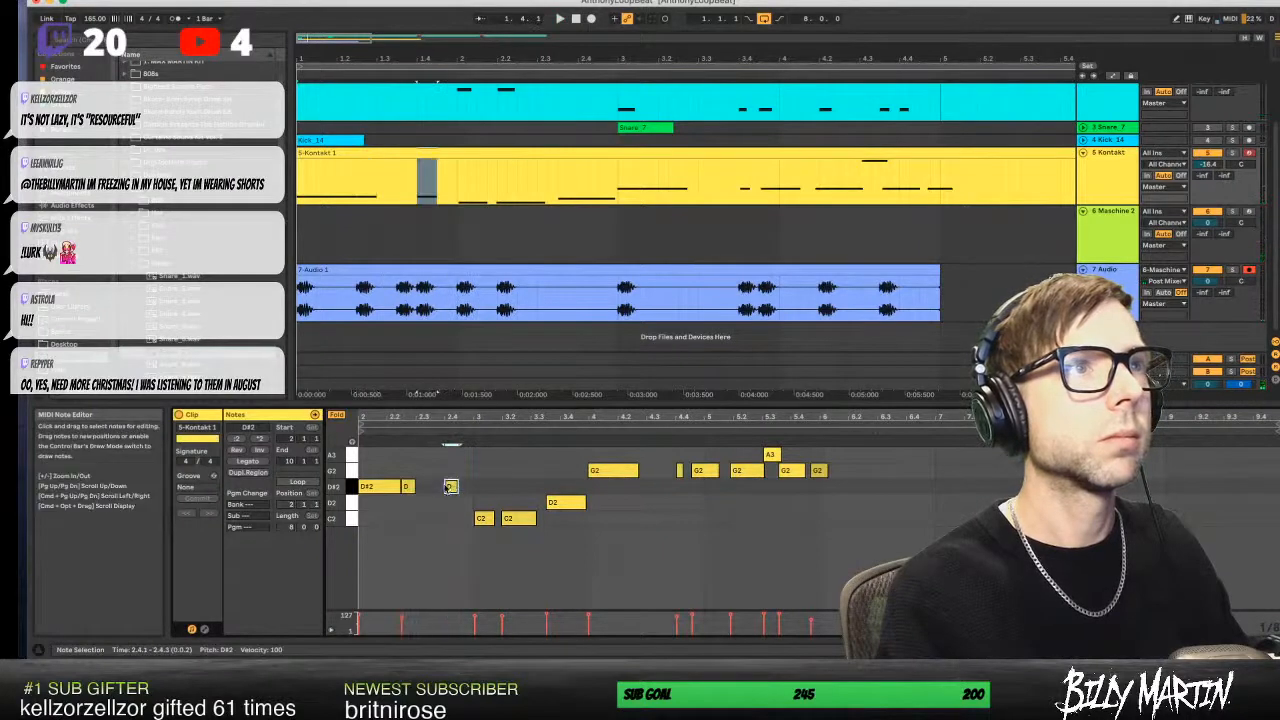
{"action": "double_click", "coordinate": [437, 486]}
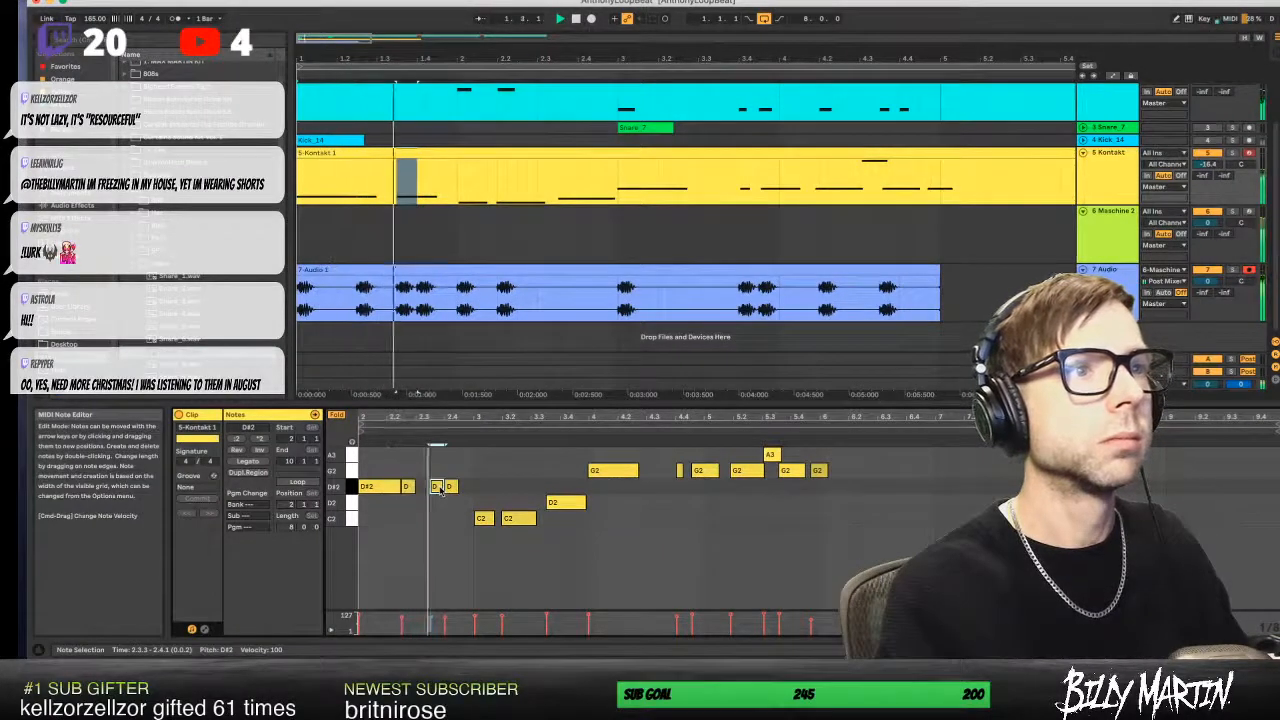
- Raise the velocity of the added short D#2 notes to 127 and play back the pattern
{"action": "key", "text": "space"}
{"action": "left_click_drag", "start_coordinate": [403, 621], "coordinate": [431, 611]}
{"action": "key", "text": "space"}
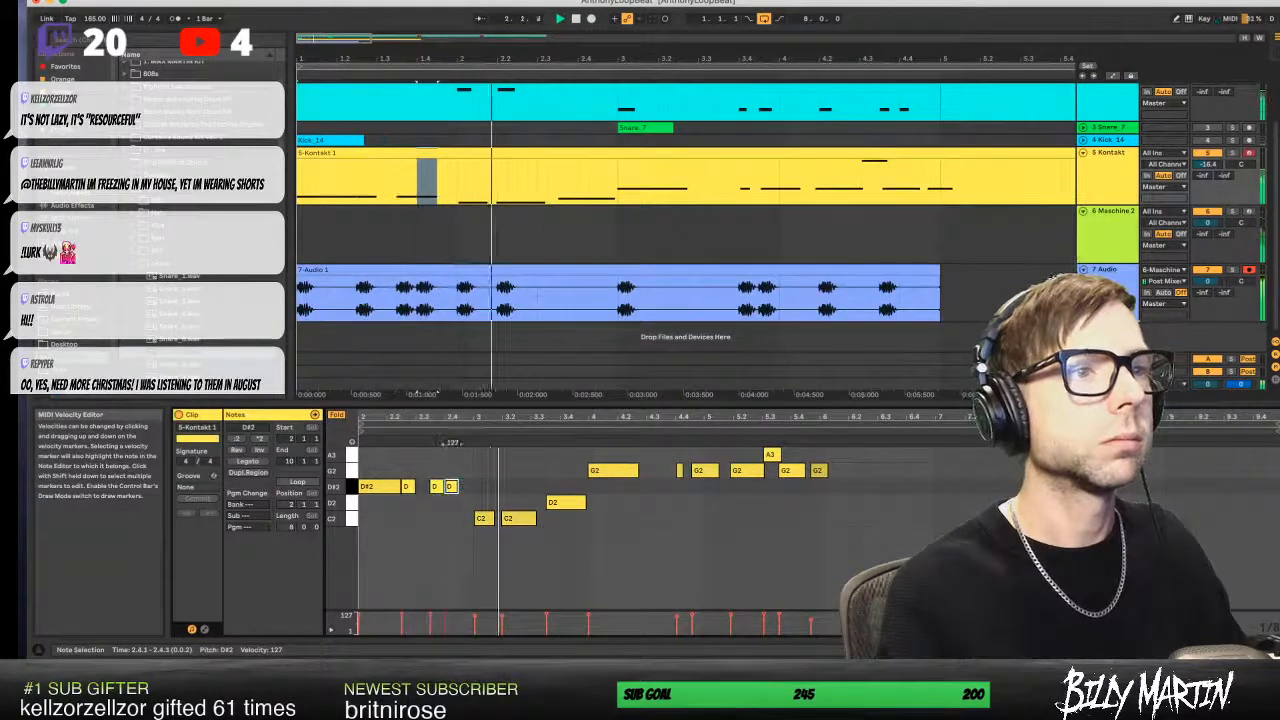
- Extend the C2 note at 3.1.1 to 3.2.1 and replace the second C2 with one from 3.2.1 to 3.3.1 at velocity 127
{"action": "left_click", "coordinate": [483, 517]}
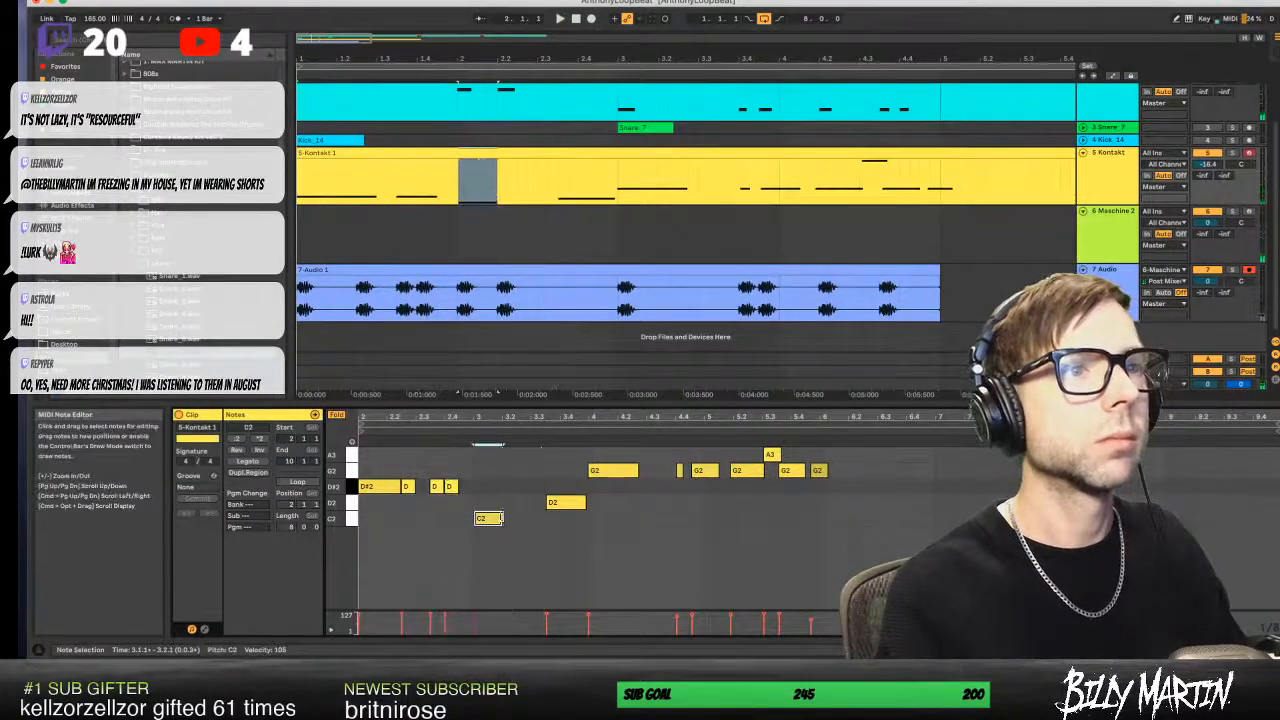
{"action": "double_click", "coordinate": [508, 518]}
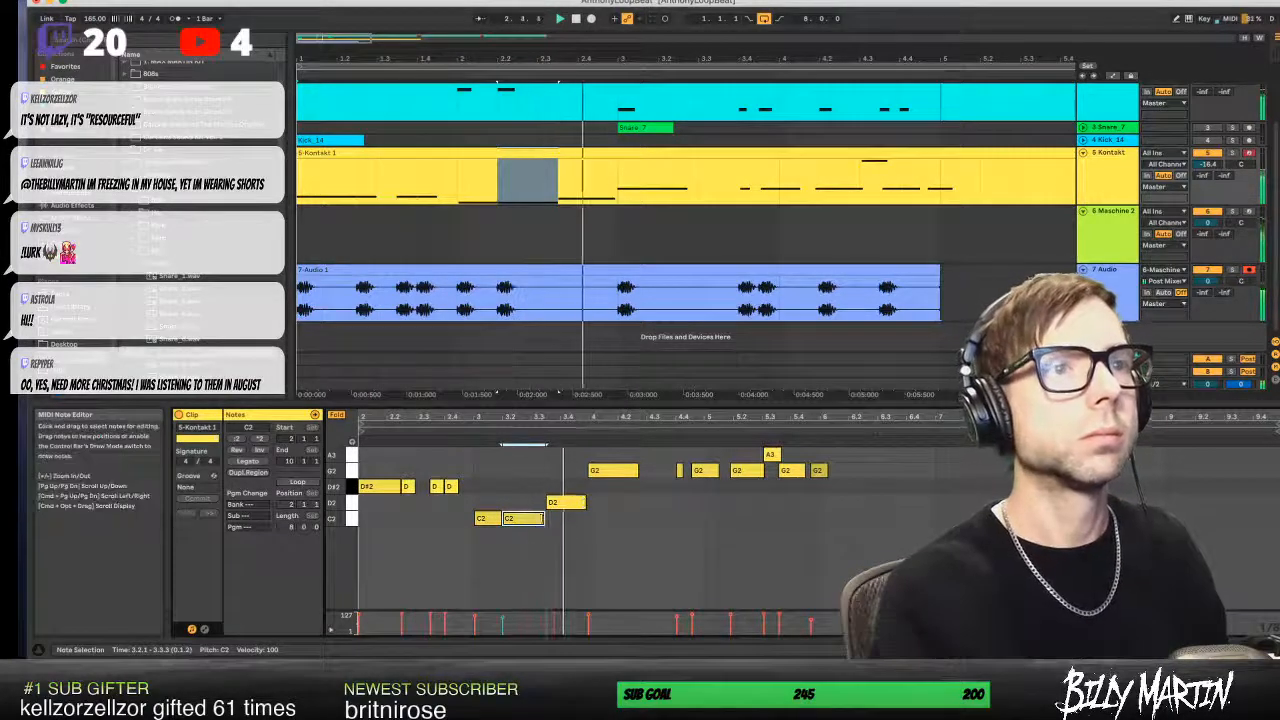
{"action": "left_click_drag", "start_coordinate": [544, 518], "coordinate": [530, 518]}
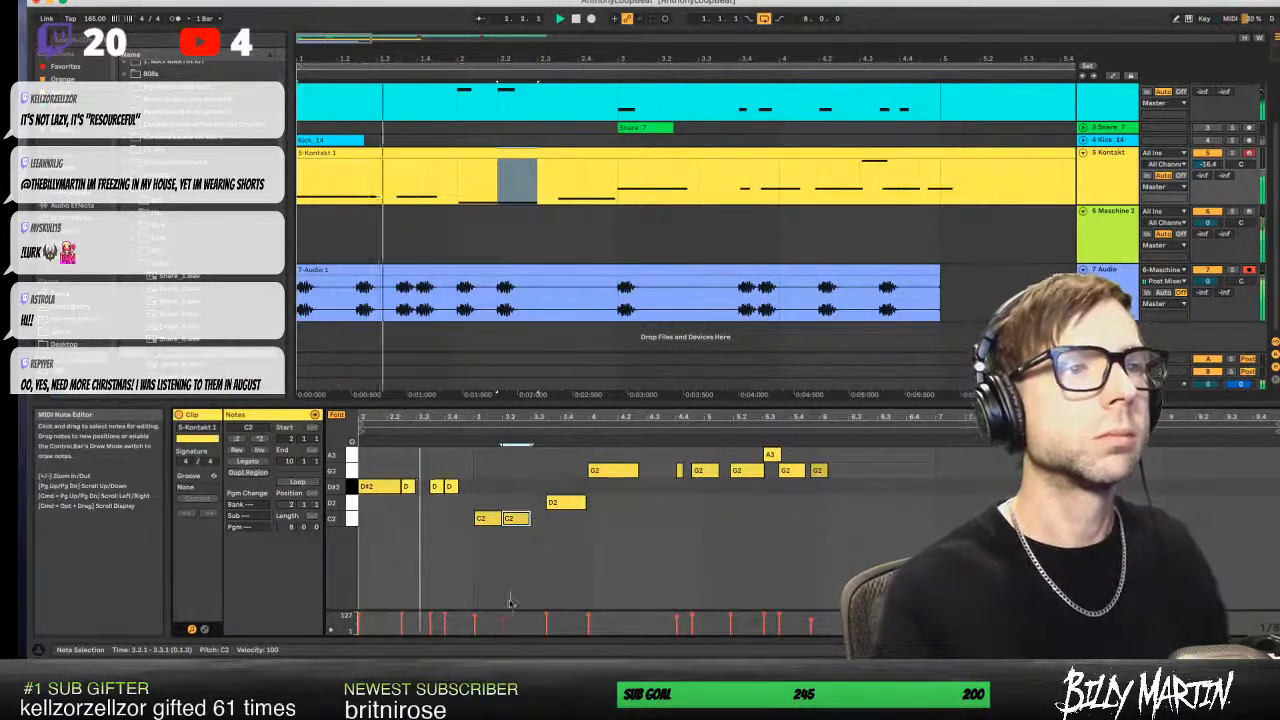
{"action": "left_click_drag", "start_coordinate": [504, 622], "coordinate": [504, 600]}
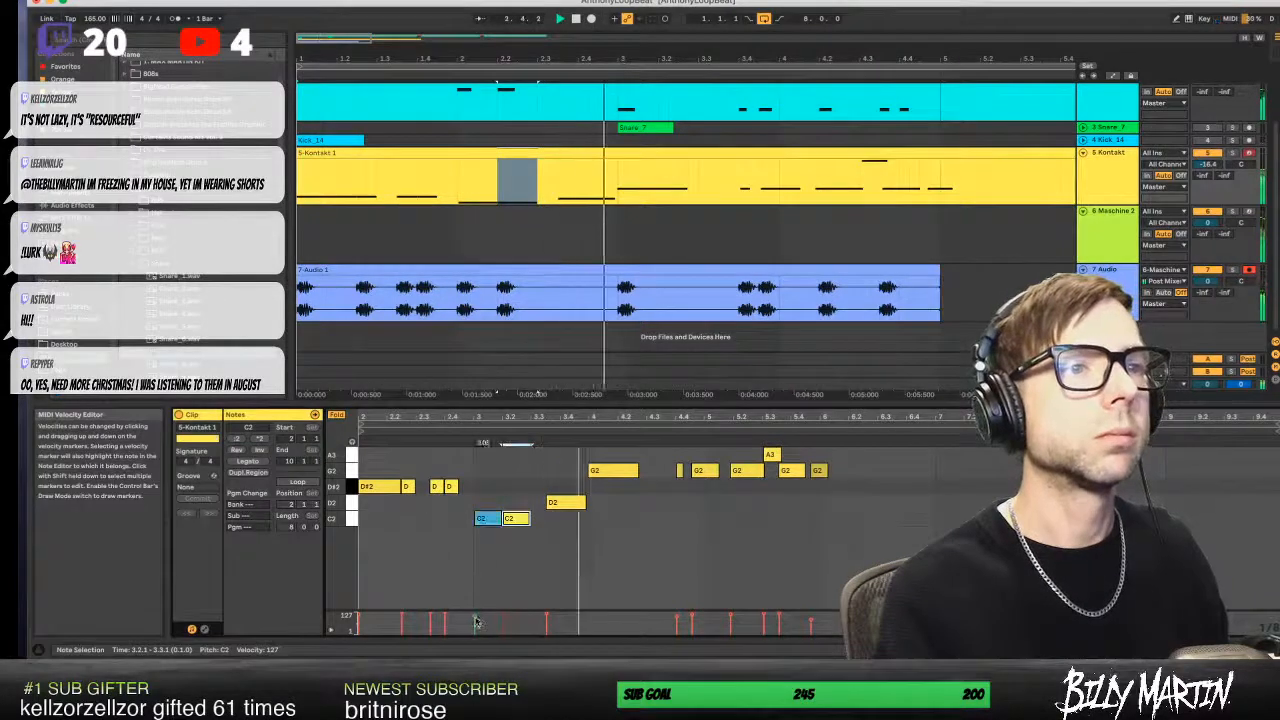
- Extend the D2 note to meet the following G2, and lengthen that G2 to end at 4.3.1
{"action": "left_click", "coordinate": [566, 502]}
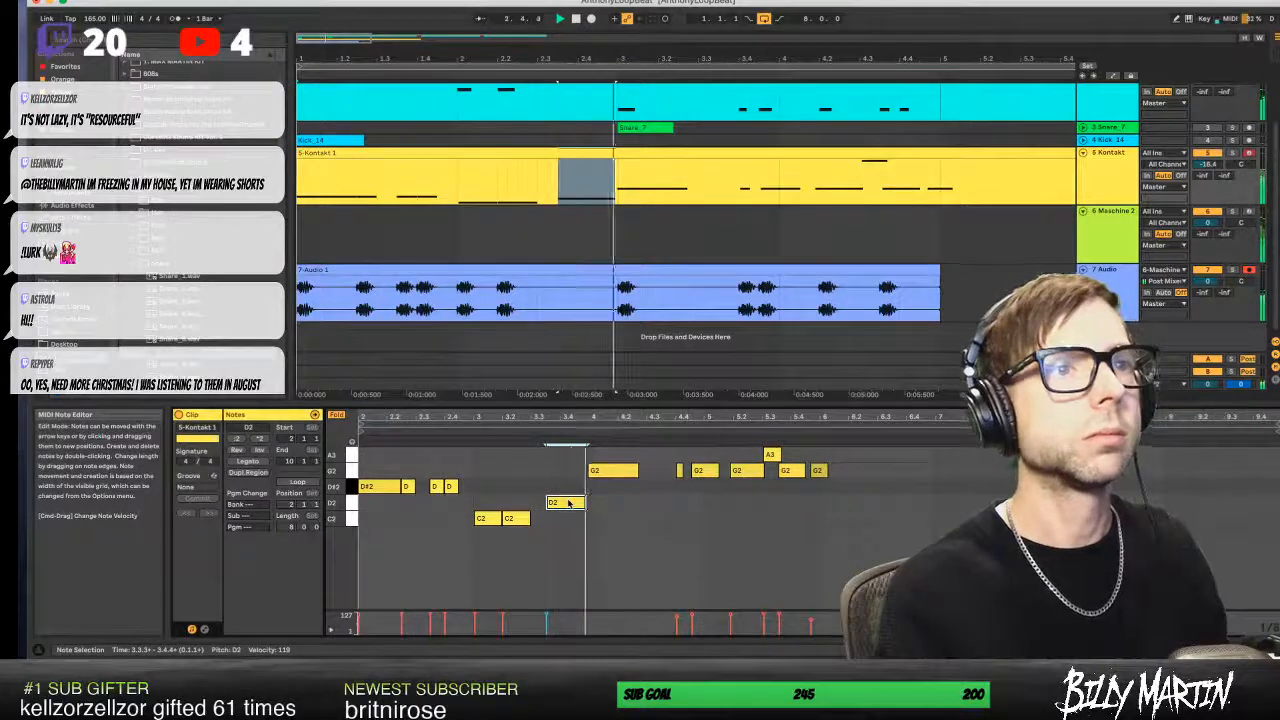
{"action": "left_click", "coordinate": [636, 469]}
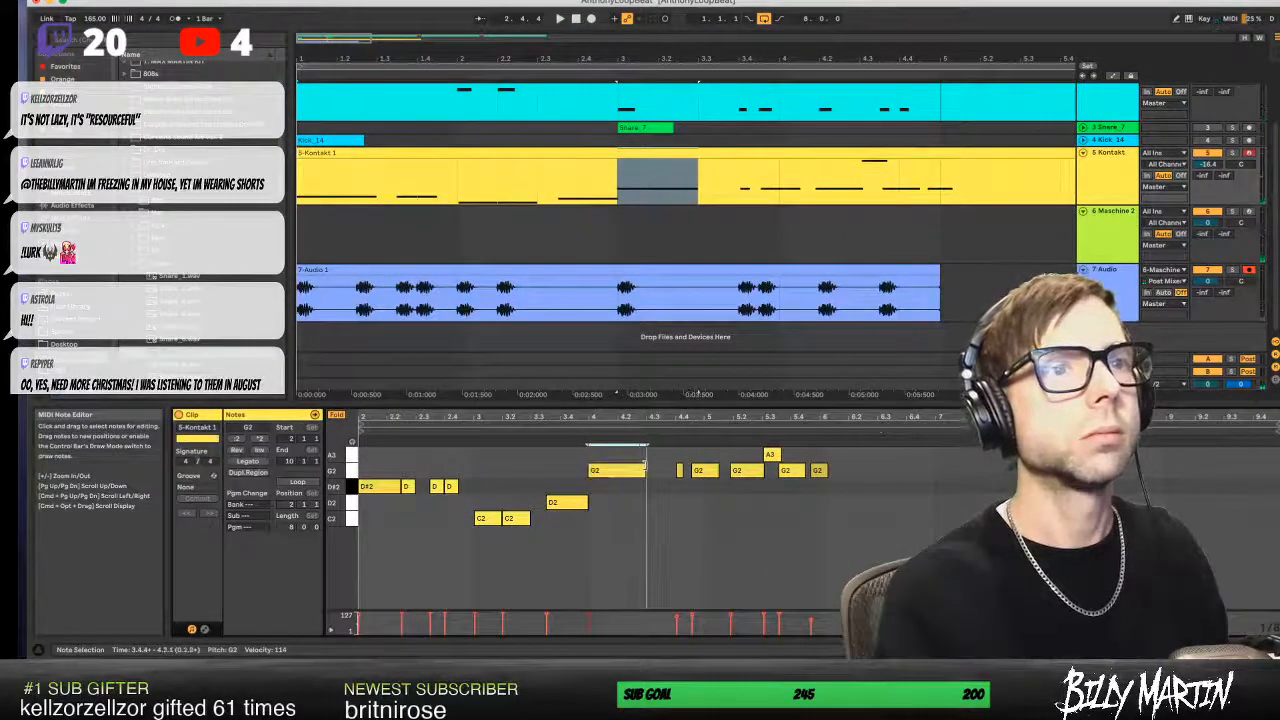
- Transpose the high A3 note near 5.3.1 down to G3 and audition the line
{"action": "key", "text": "f"}
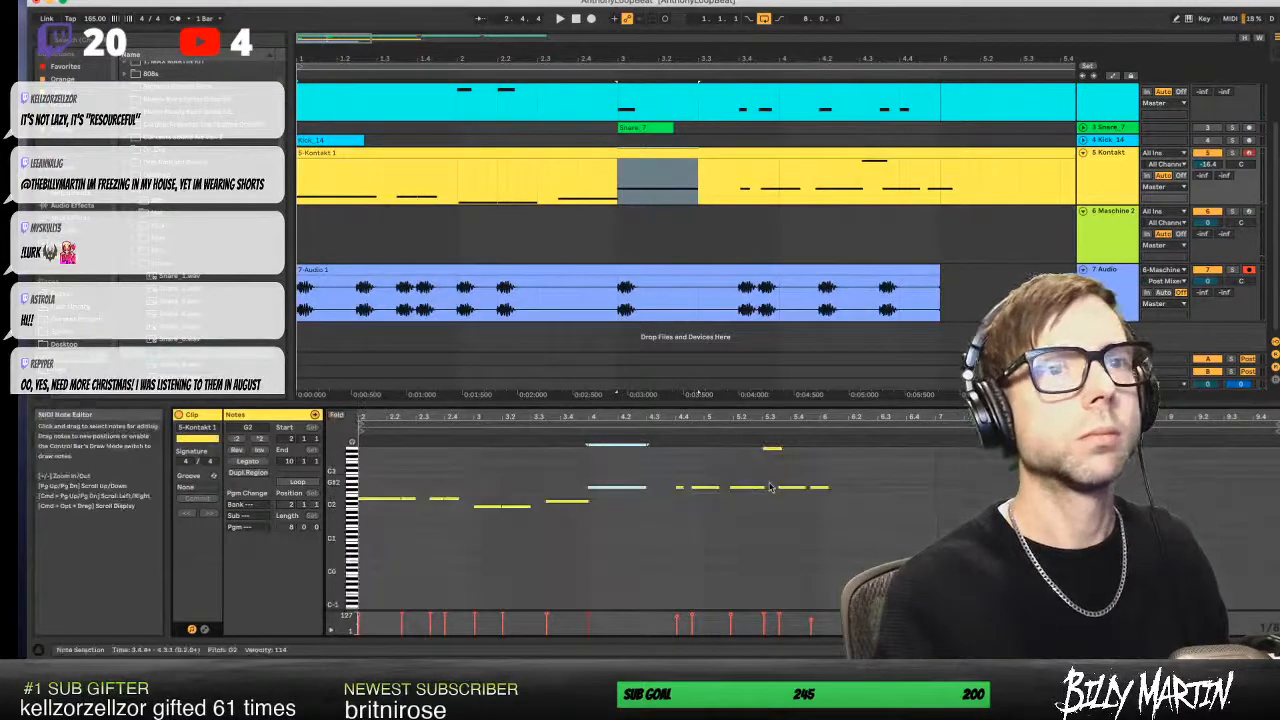
{"action": "left_click_drag", "start_coordinate": [782, 478], "coordinate": [782, 484]}
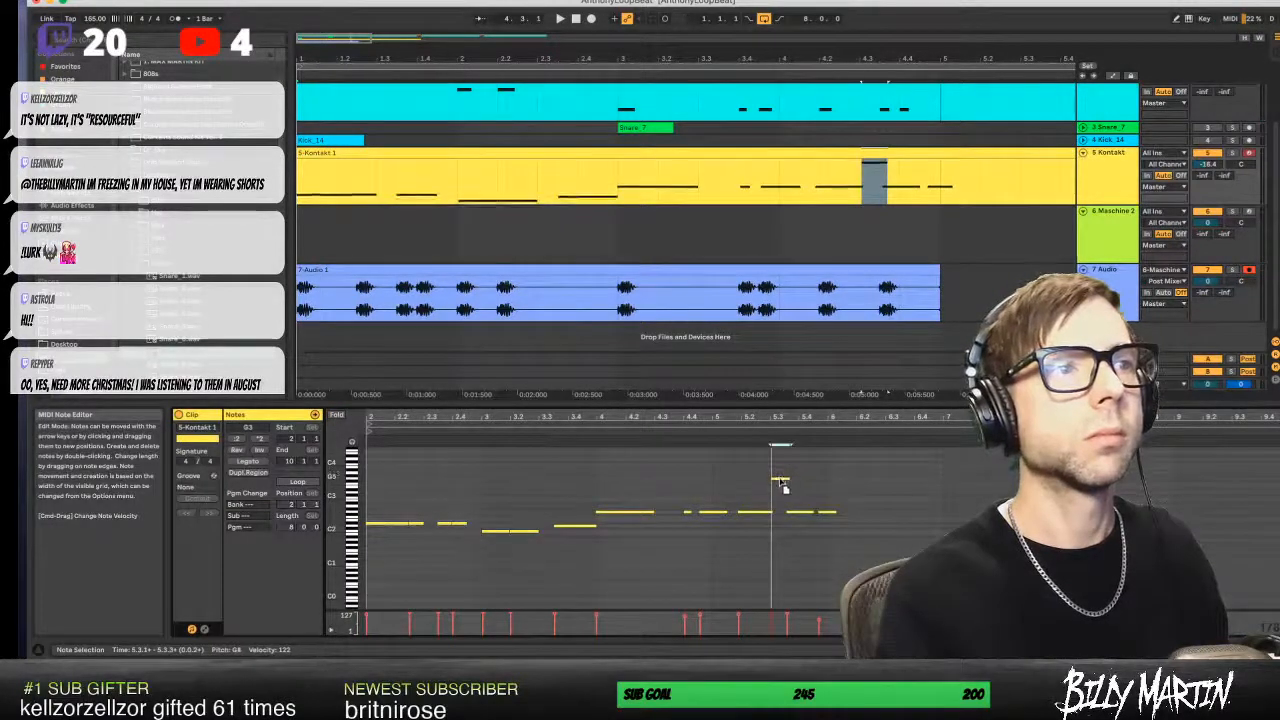
{"action": "key", "text": "f"}
{"action": "key", "text": "space"}
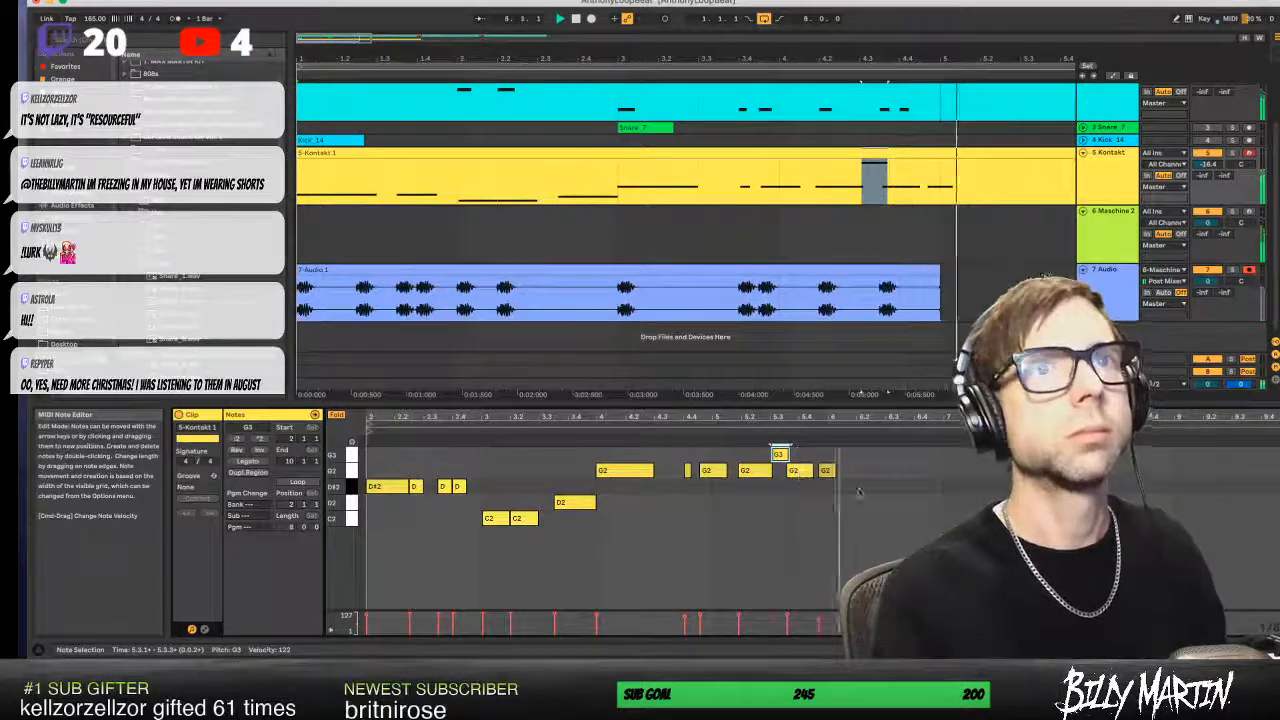
- Delete the clip's last G2 note and move the preceding G2 to start at arrangement position 4.4.1
{"action": "left_click", "coordinate": [799, 474]}
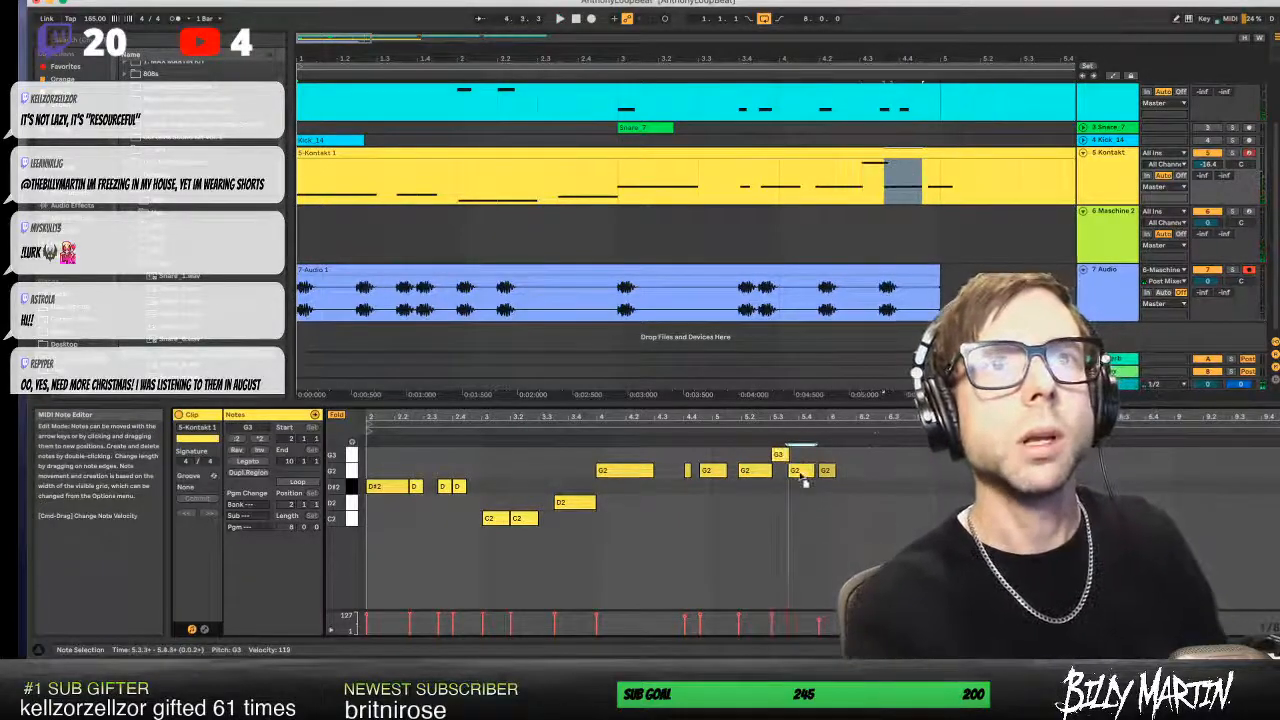
{"action": "left_click_drag", "start_coordinate": [800, 474], "coordinate": [806, 475]}
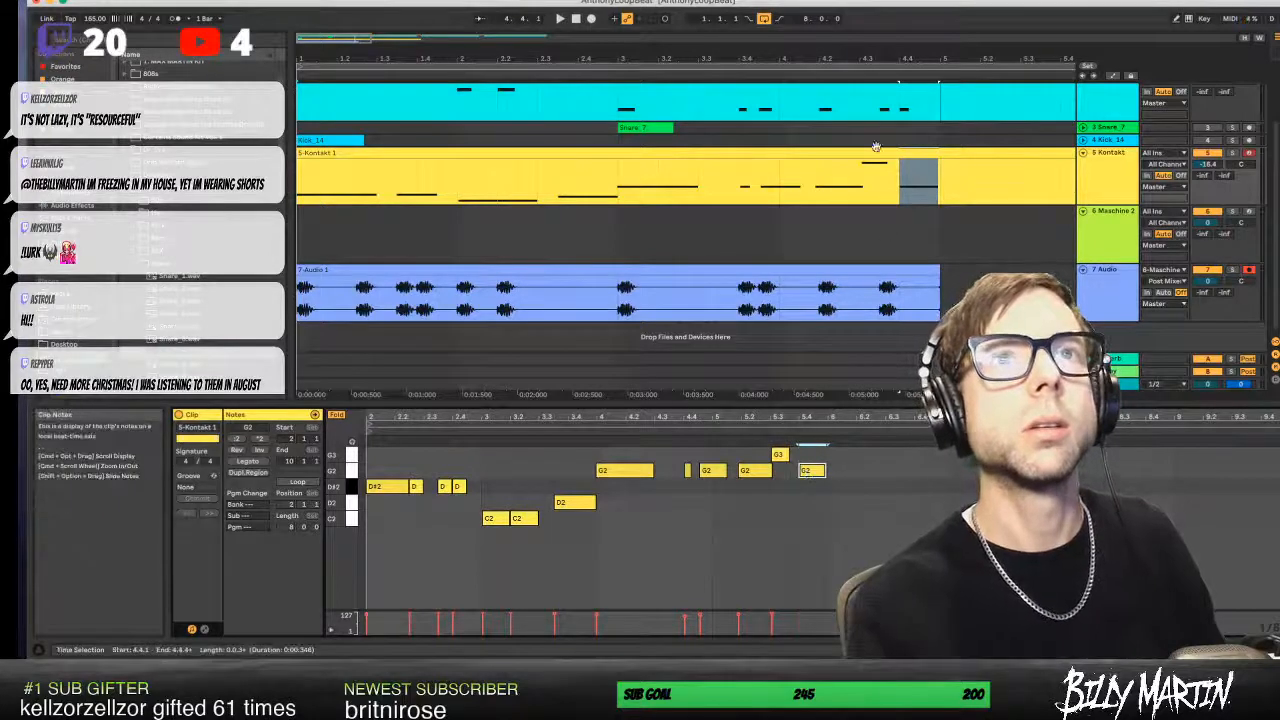
{"action": "left_click_drag", "start_coordinate": [775, 414], "coordinate": [775, 450]}
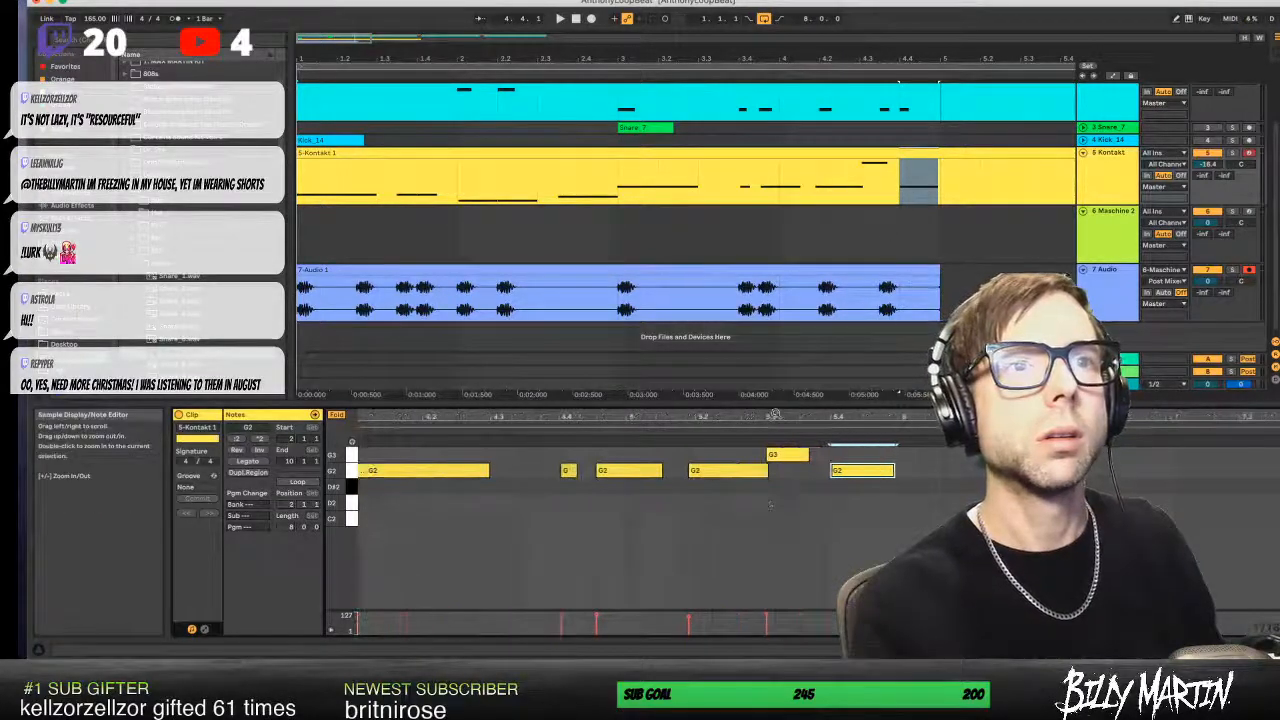
- Trim the G2 before the G3 note to end at 5.3.1, and shift the G3 slightly earlier and the last G2 to 5.3.3
{"action": "left_click", "coordinate": [766, 471]}
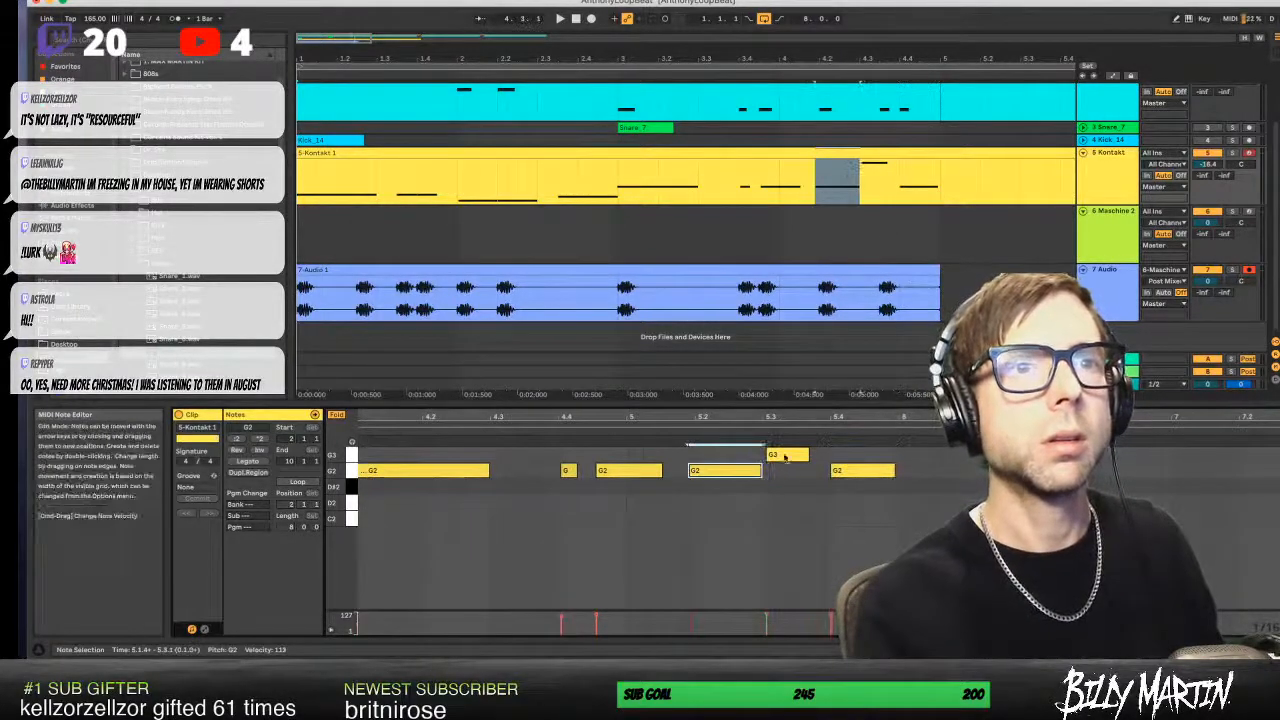
{"action": "left_click", "coordinate": [780, 456]}
{"action": "left_click_drag", "start_coordinate": [862, 468], "coordinate": [845, 478]}
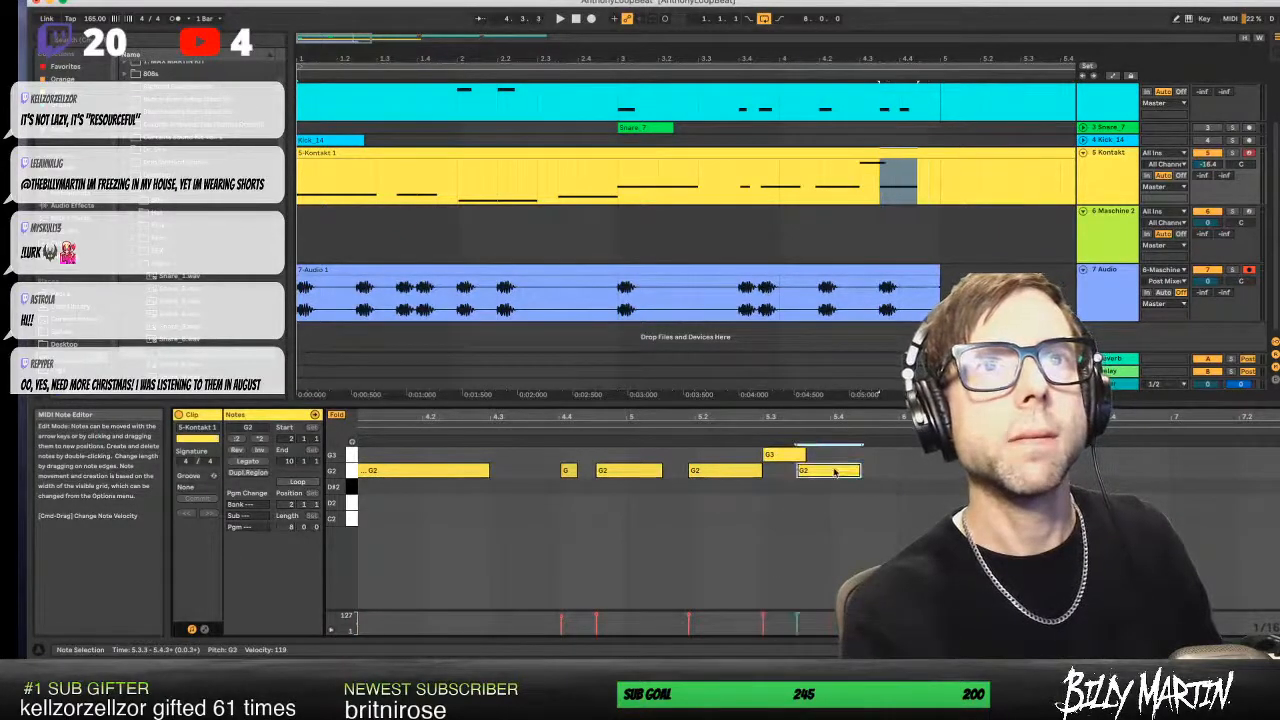
- Trim the G3 note to end where the last G2 begins, play it back, and quantize all notes in the clip
{"action": "left_click", "coordinate": [780, 455]}
{"action": "key", "text": "space"}
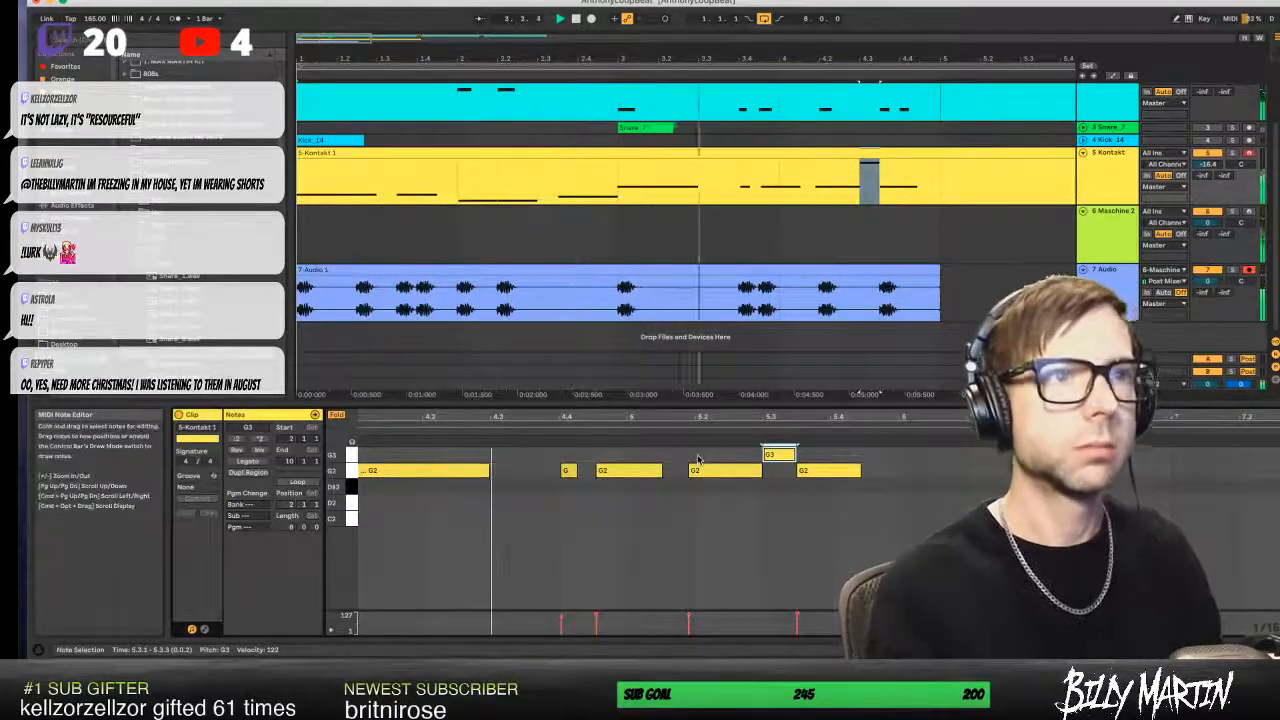
{"action": "left_click", "coordinate": [567, 470]}
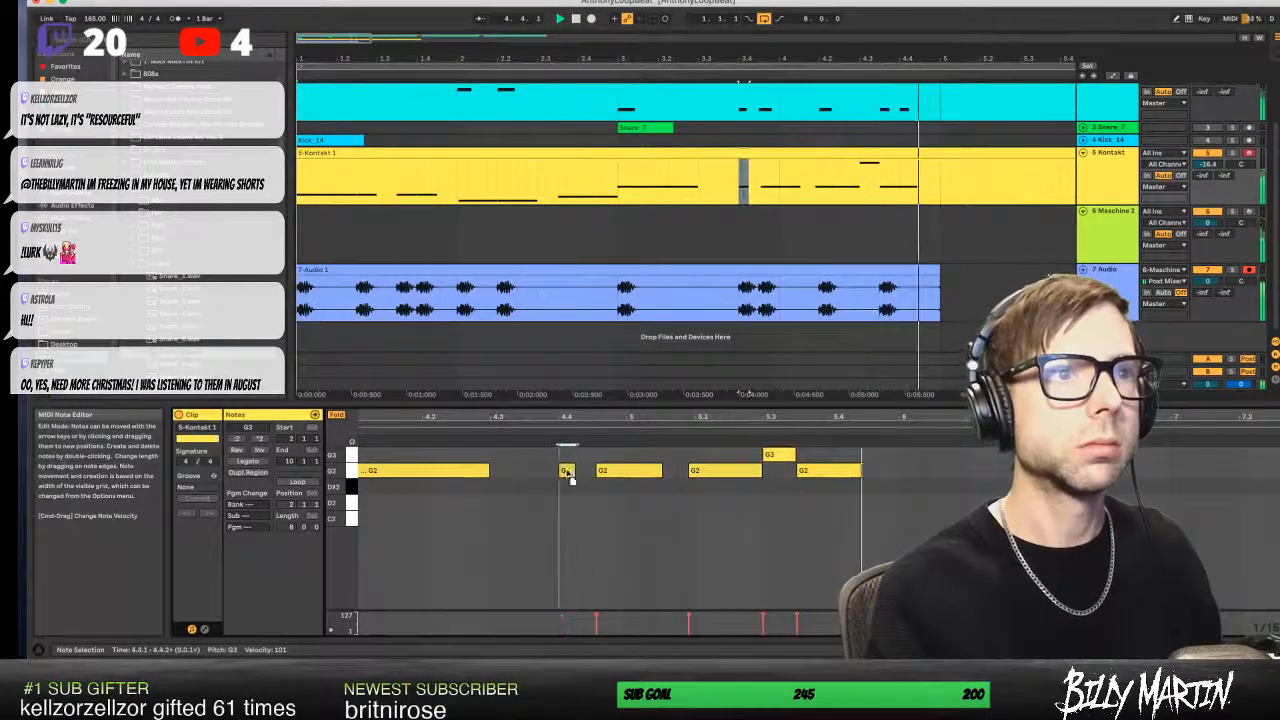
{"action": "key", "text": "super+a"}
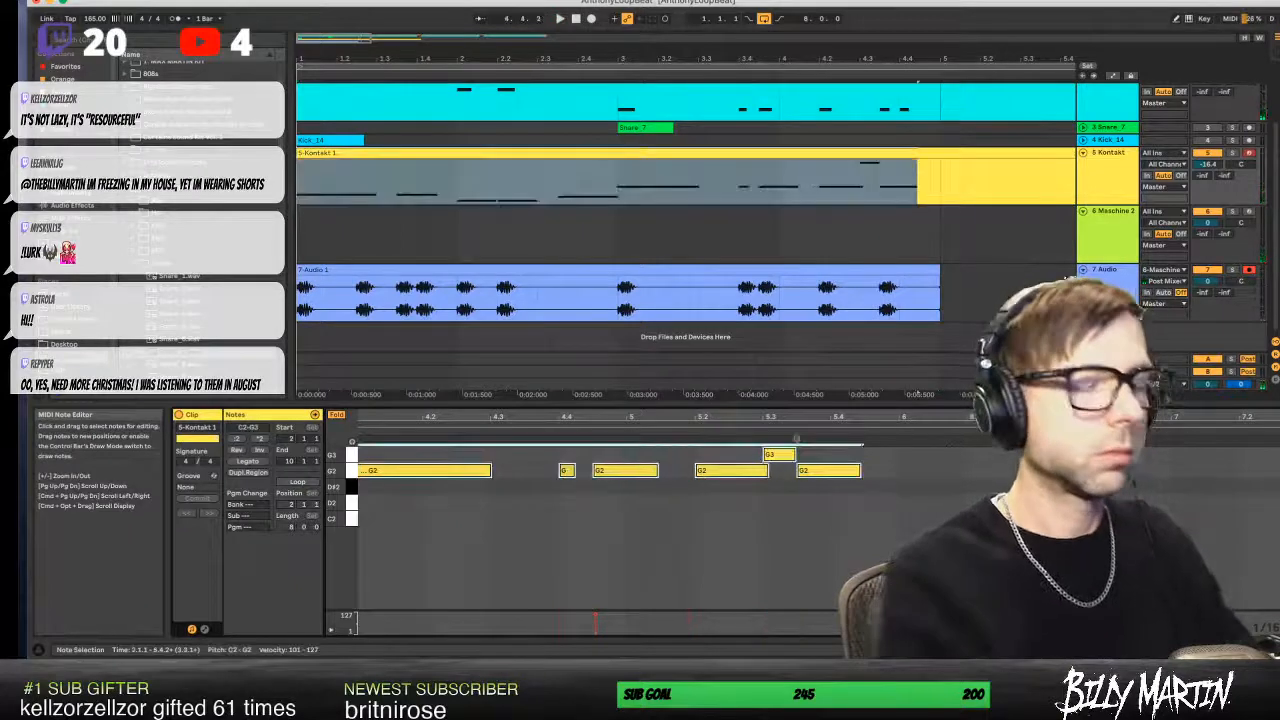
- Shorten the last G2 note to end at 5.4.1 and listen to the bass line
{"action": "left_click", "coordinate": [831, 546]}
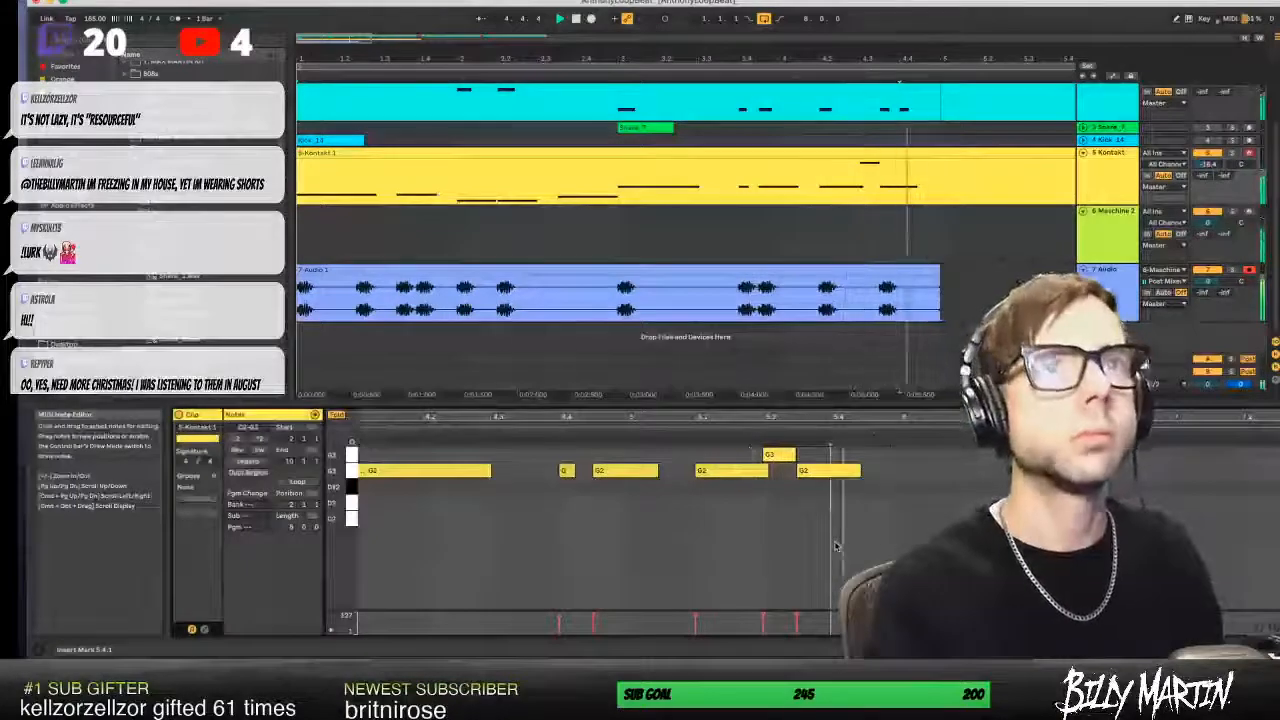
{"action": "left_click", "coordinate": [866, 473]}
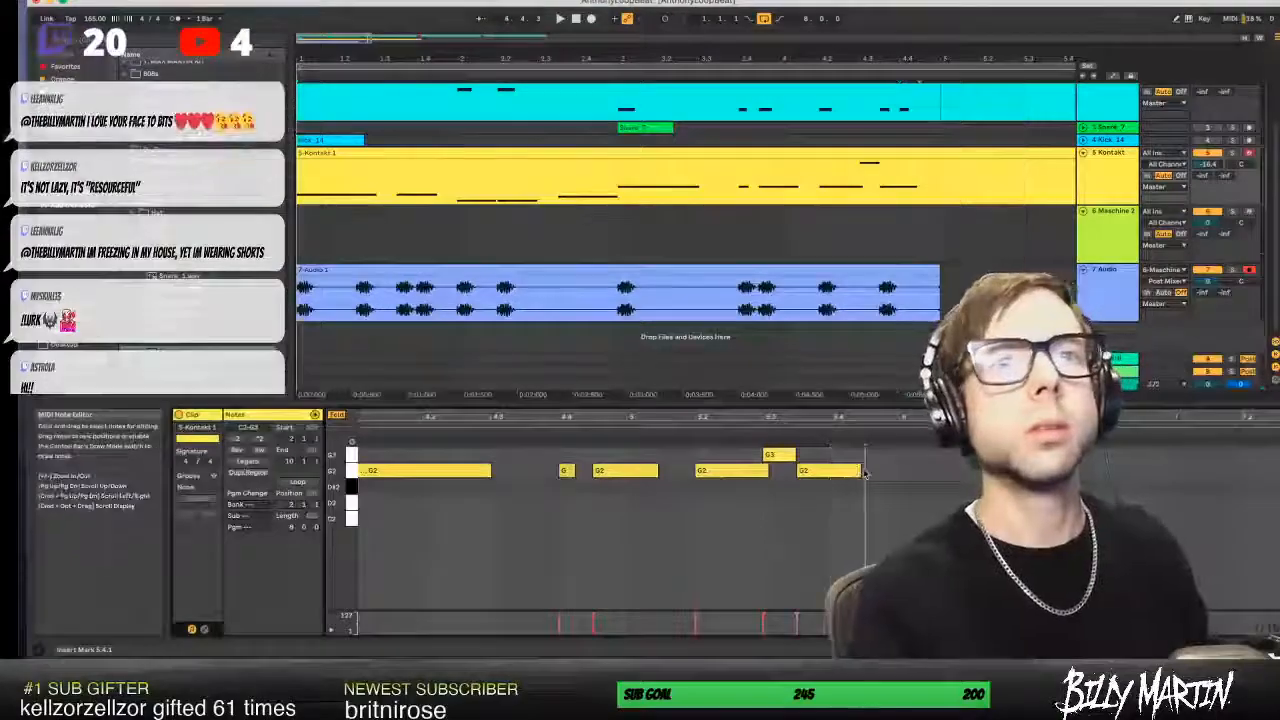
{"action": "left_click_drag", "start_coordinate": [860, 471], "coordinate": [844, 471]}
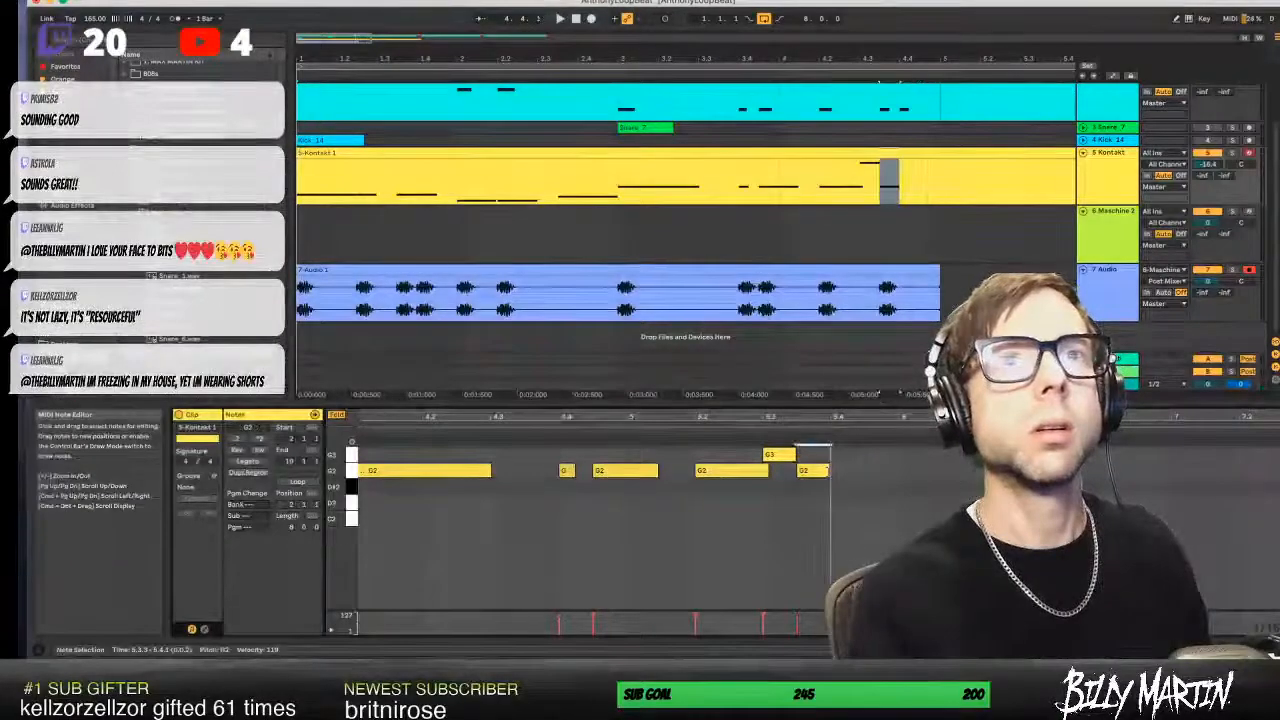
{"action": "key", "text": "space"}
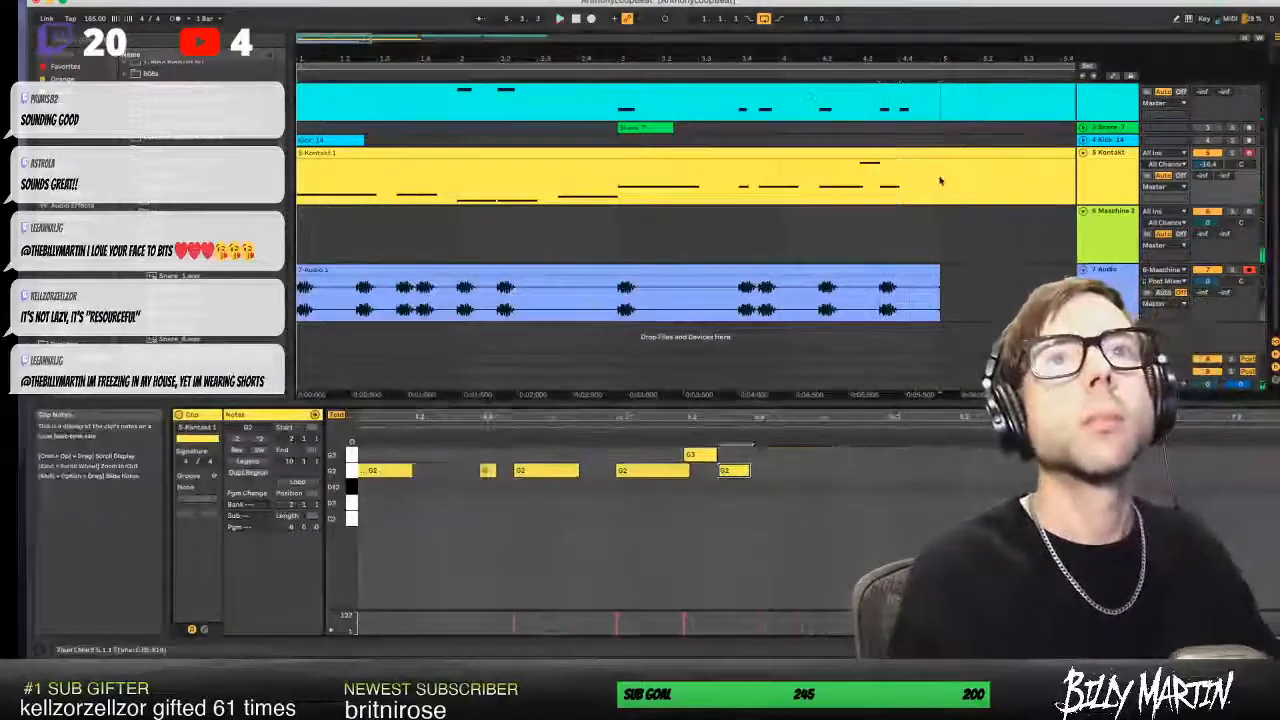
{"action": "key", "text": "space"}
- Cut the yellow bass Kontakt clip back to four bars, duplicate it directly after the original, and audition it
{"action": "mouse_move", "coordinate": [938, 59]}
{"action": "left_mouse_down"}
{"action": "mouse_move", "coordinate": [938, 8]}
{"action": "mouse_move", "coordinate": [938, 42]}
{"action": "left_mouse_up"}
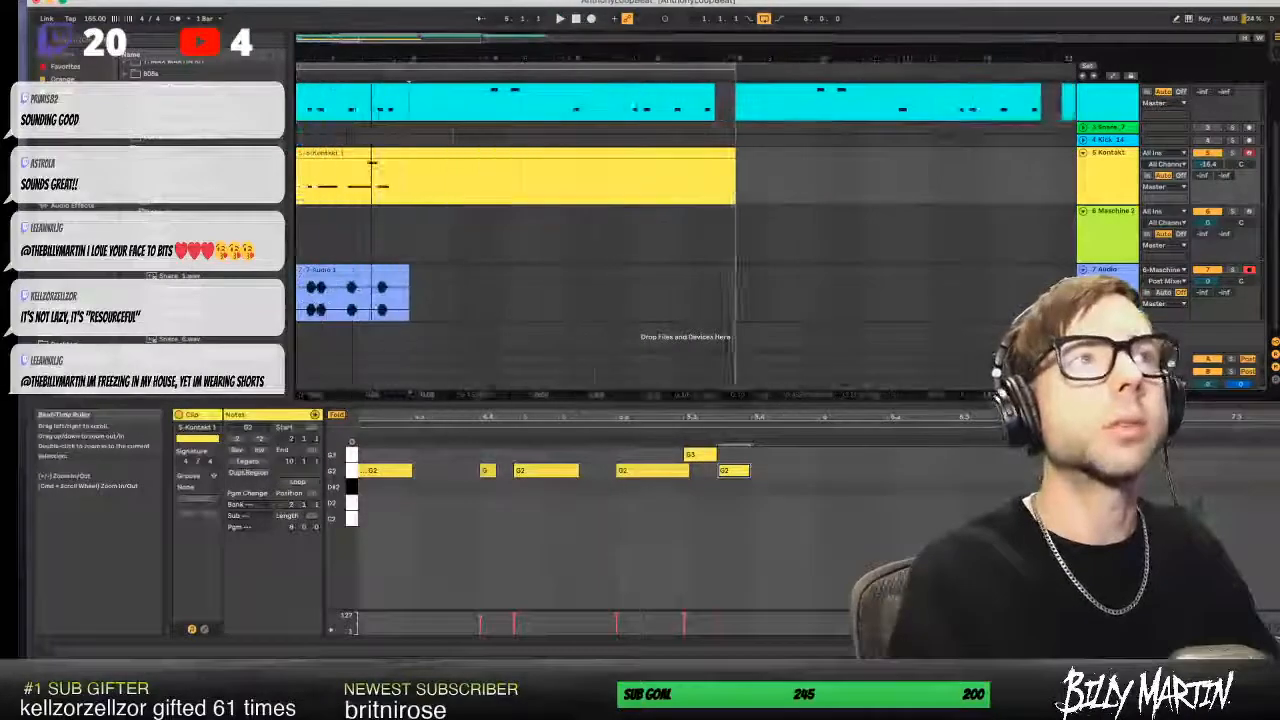
{"action": "left_click_drag", "start_coordinate": [371, 57], "coordinate": [552, 46]}
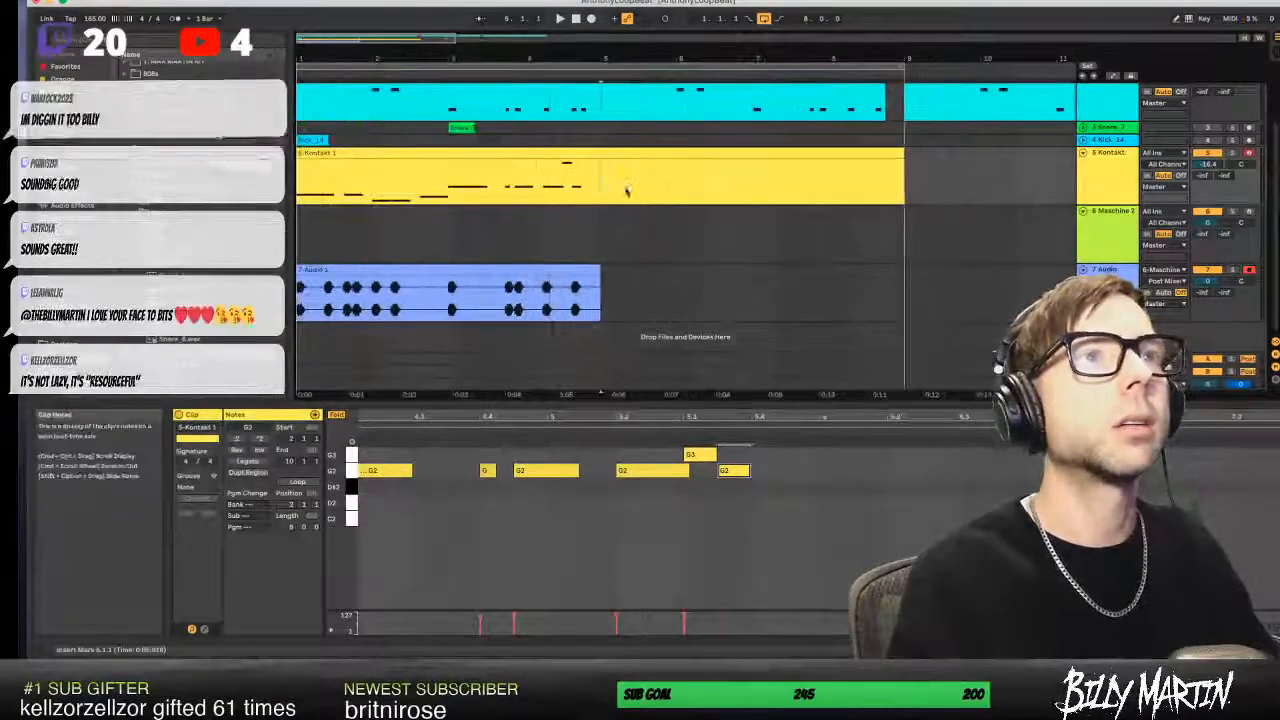
{"action": "left_click_drag", "start_coordinate": [602, 184], "coordinate": [284, 184]}
{"action": "key", "text": "super+d"}
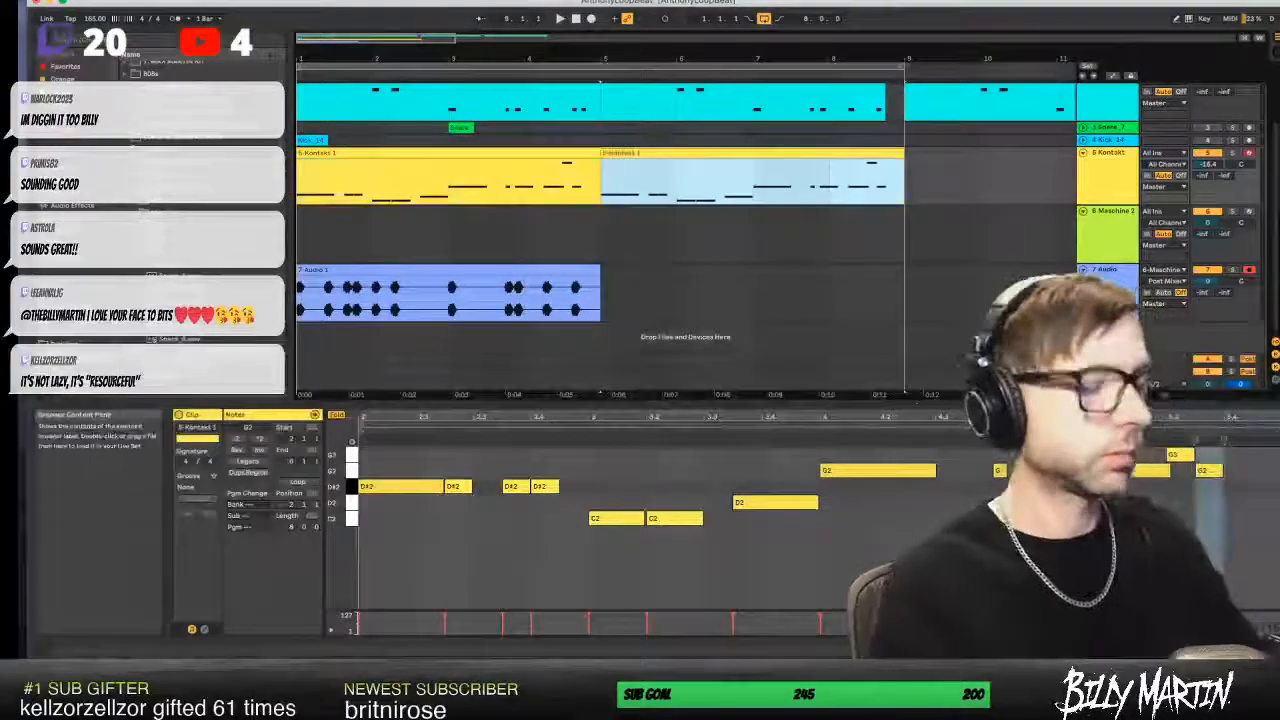
{"action": "key", "text": "space"}
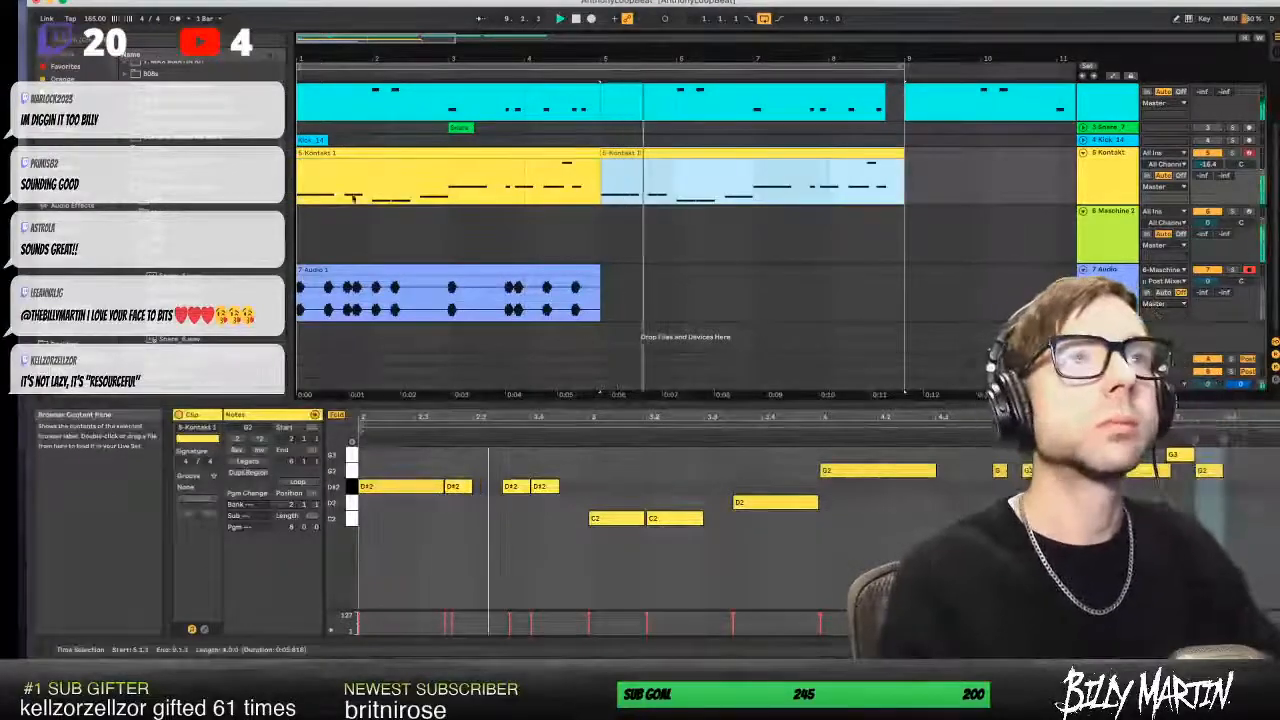
{"action": "key", "text": "space"}
- Duplicate the 7-Audio clip to fill the next four bars and play the arrangement from the start
{"action": "left_click", "coordinate": [559, 270]}
{"action": "key", "text": "super+d"}
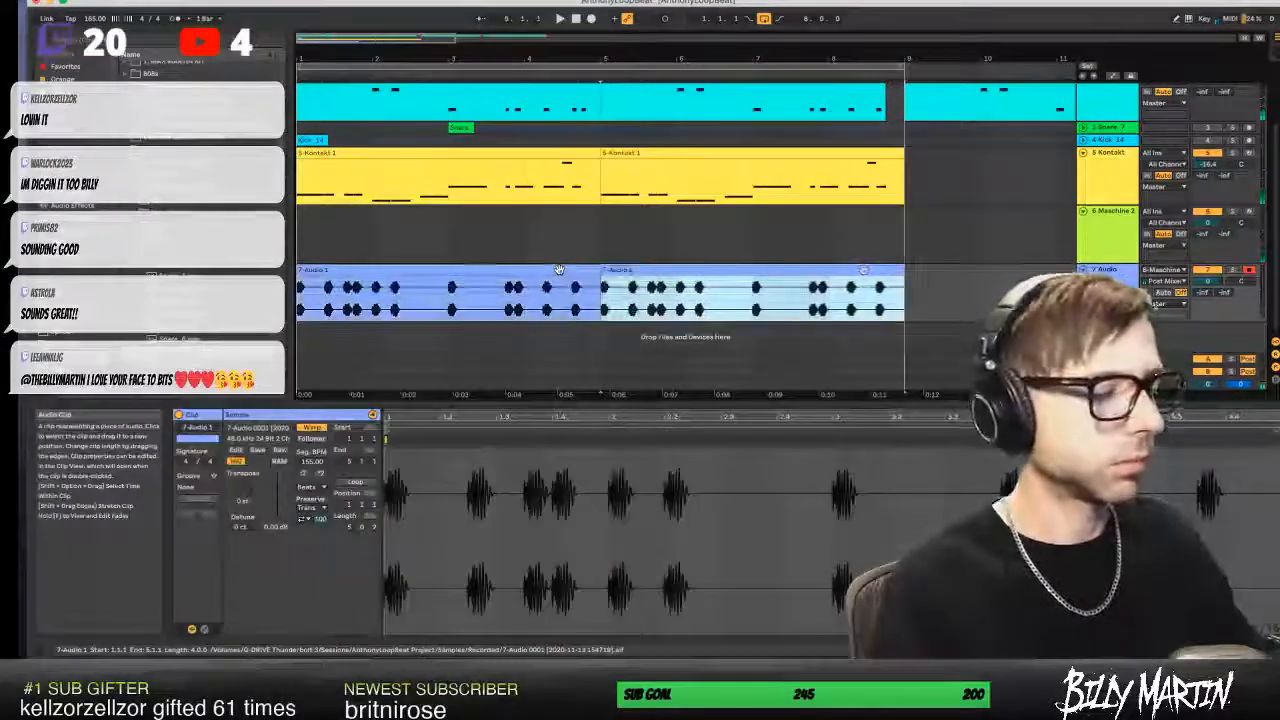
{"action": "left_click", "coordinate": [576, 19]}
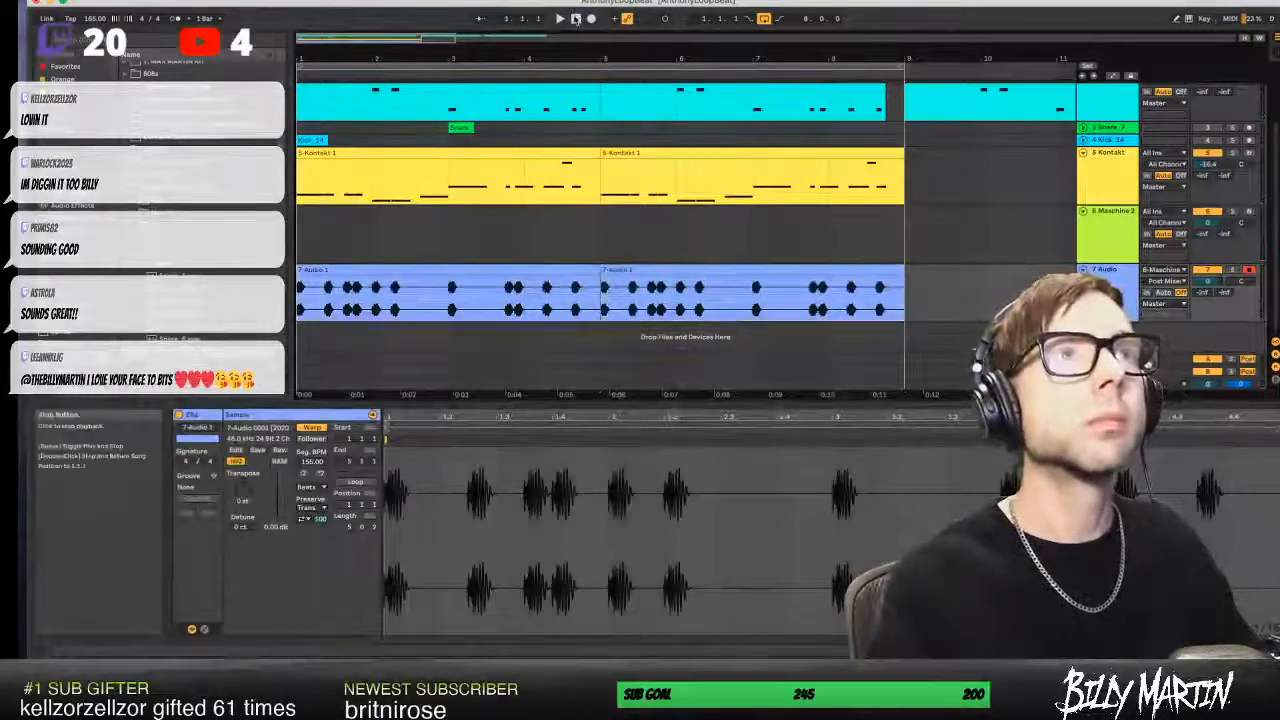
{"action": "key", "text": "space"}
- Delete the Kick_14 and Snare_7 tracks
{"action": "left_click_drag", "start_coordinate": [551, 55], "coordinate": [461, 55]}
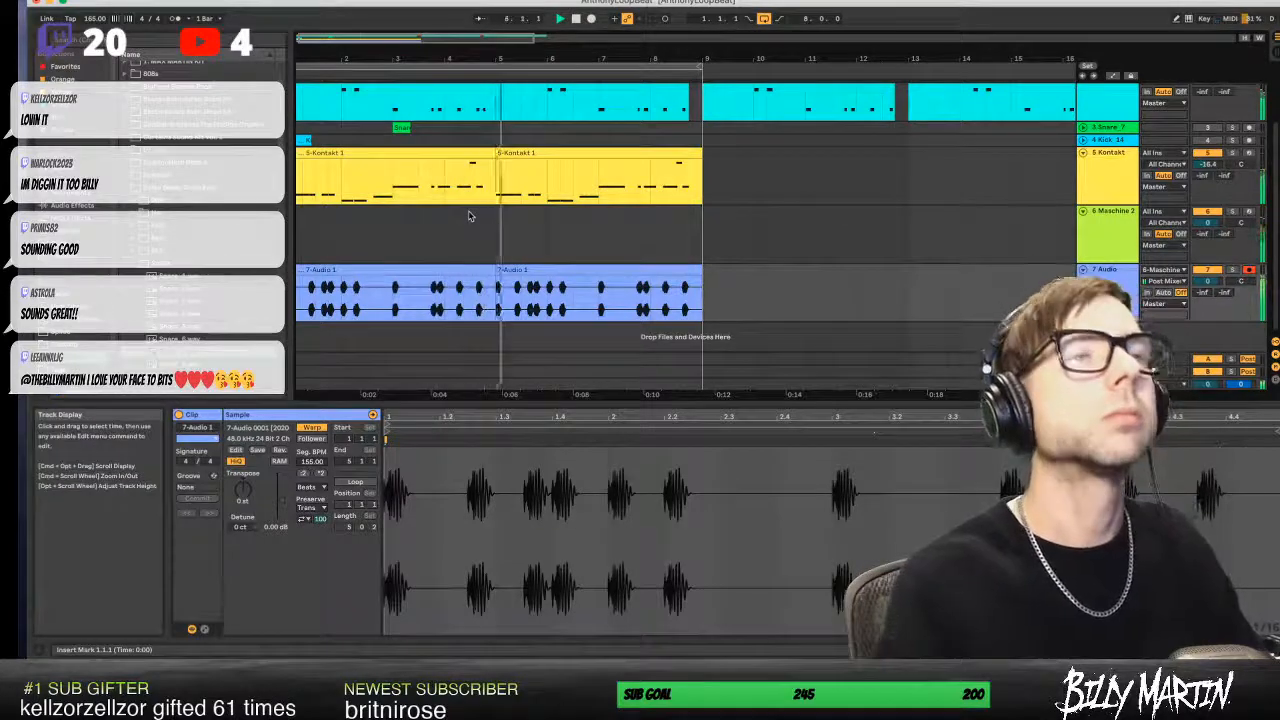
{"action": "key", "text": "Delete"}
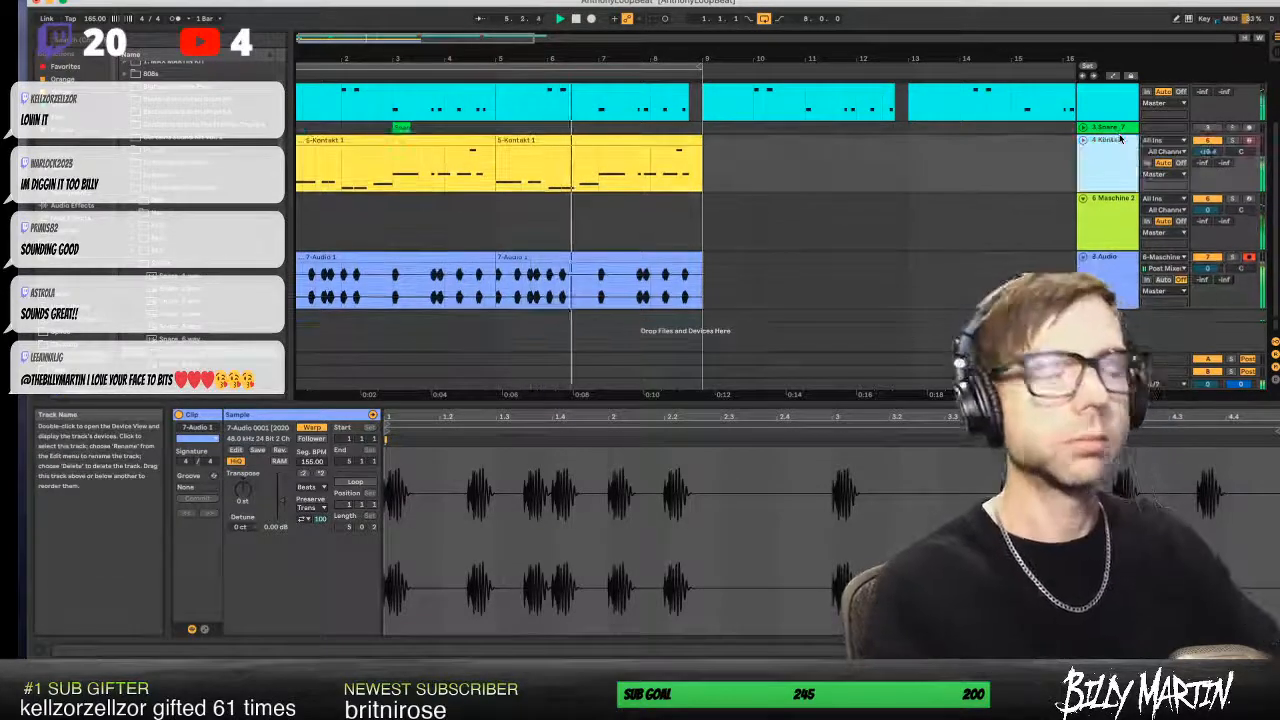
{"action": "left_click", "coordinate": [1108, 129]}
{"action": "key", "text": "Delete"}
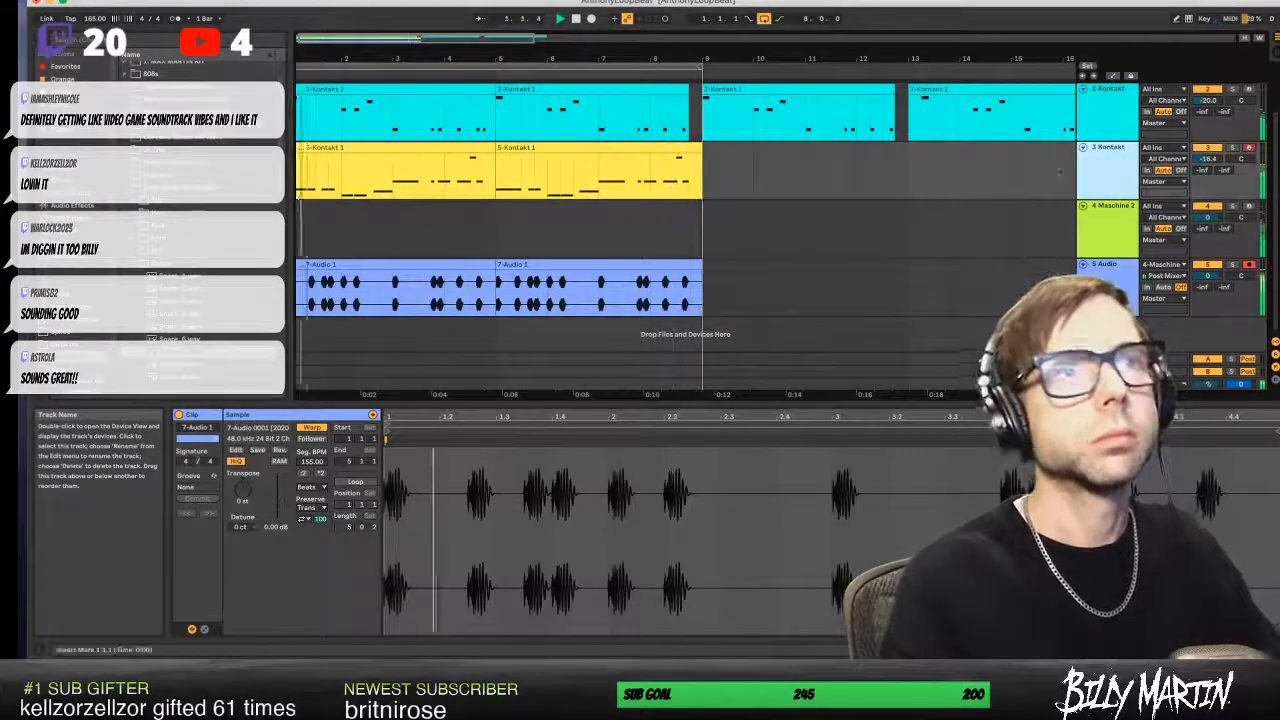
- Rebalance the track volumes during playback, setting the bass Kontakt track to -18.2 dB and the Audio track to -3.3 dB
{"action": "left_click", "coordinate": [1118, 213]}
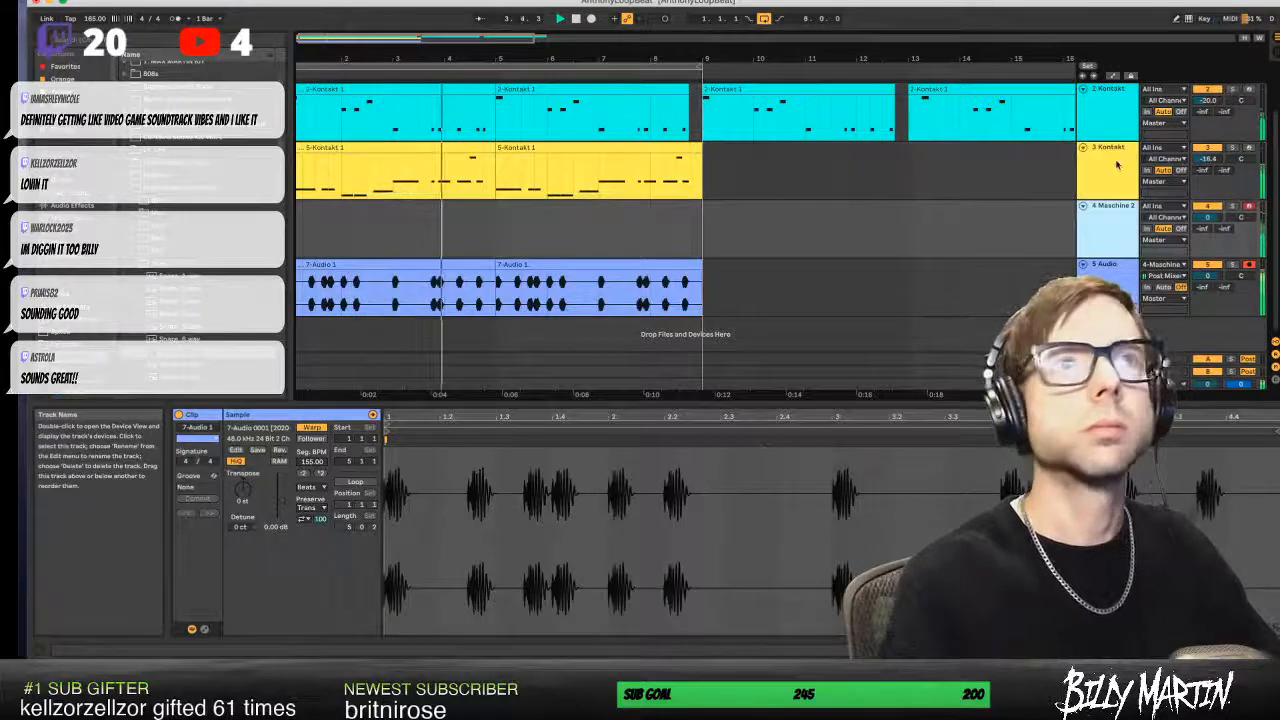
{"action": "key", "text": "ctrl+z"}
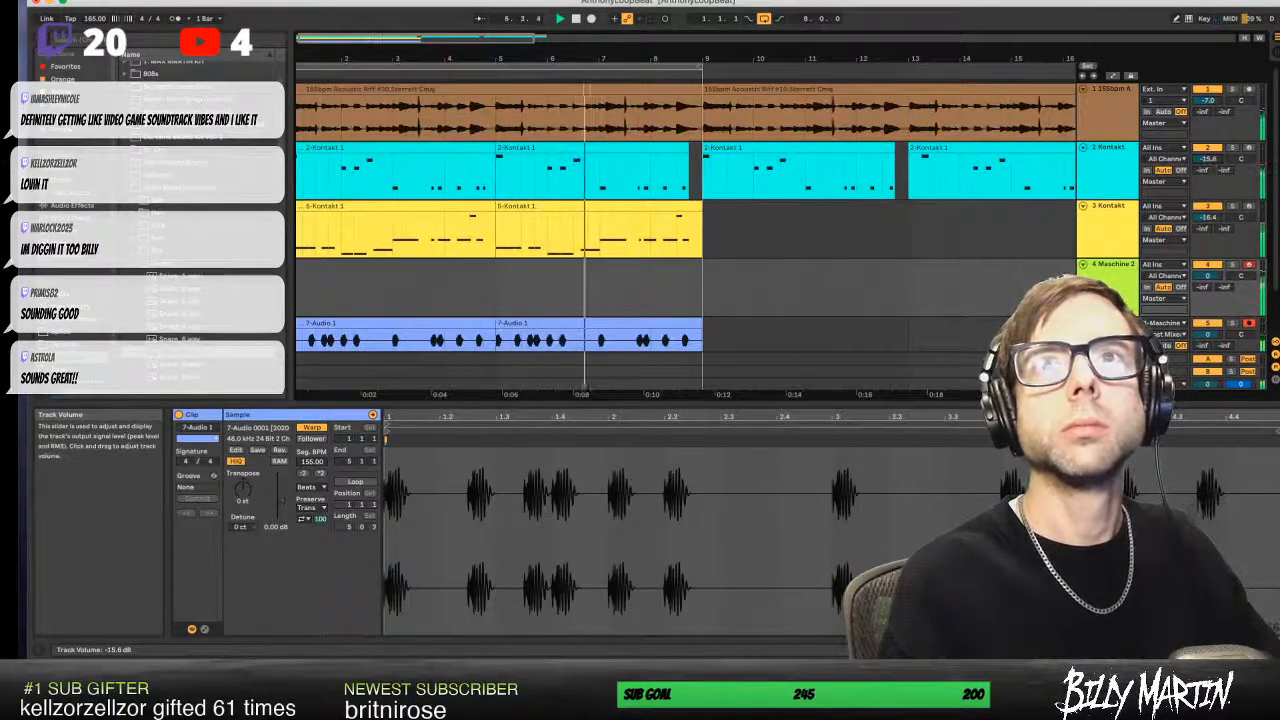
{"action": "left_click_drag", "start_coordinate": [1209, 101], "coordinate": [1209, 99]}
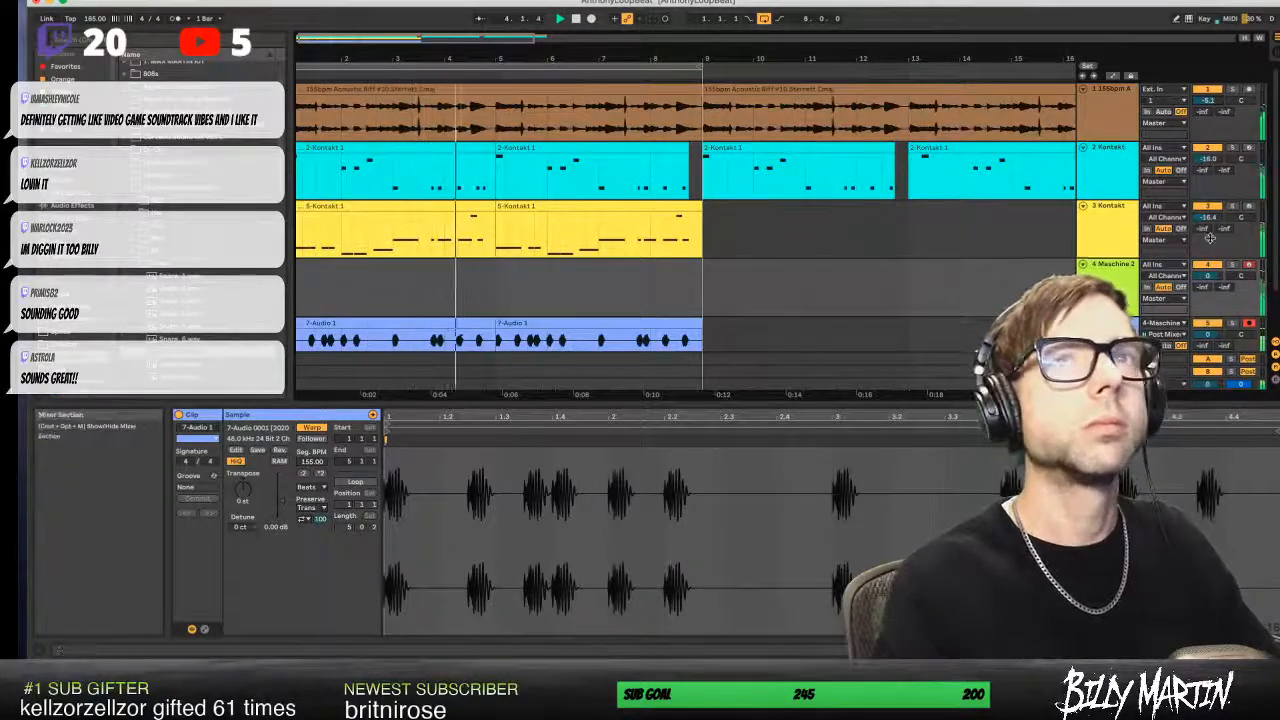
{"action": "left_click_drag", "start_coordinate": [1209, 237], "coordinate": [1209, 246]}
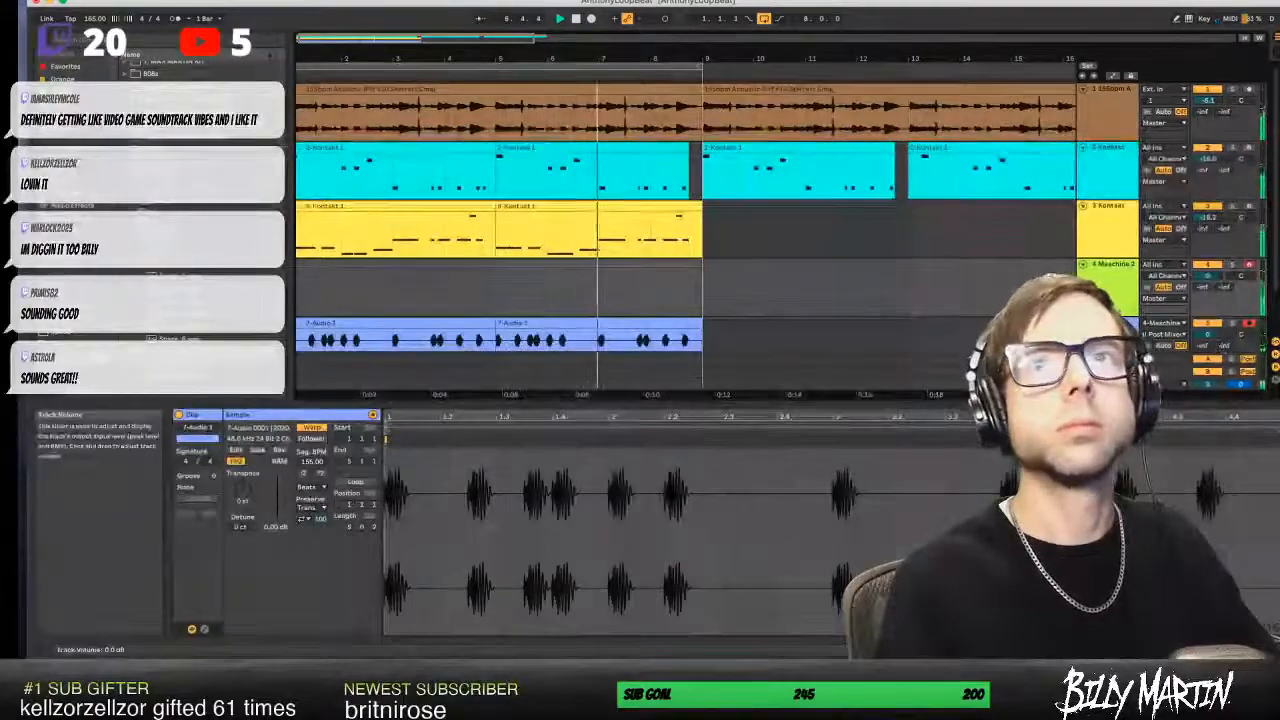
{"action": "left_click_drag", "start_coordinate": [1209, 335], "coordinate": [1209, 340]}
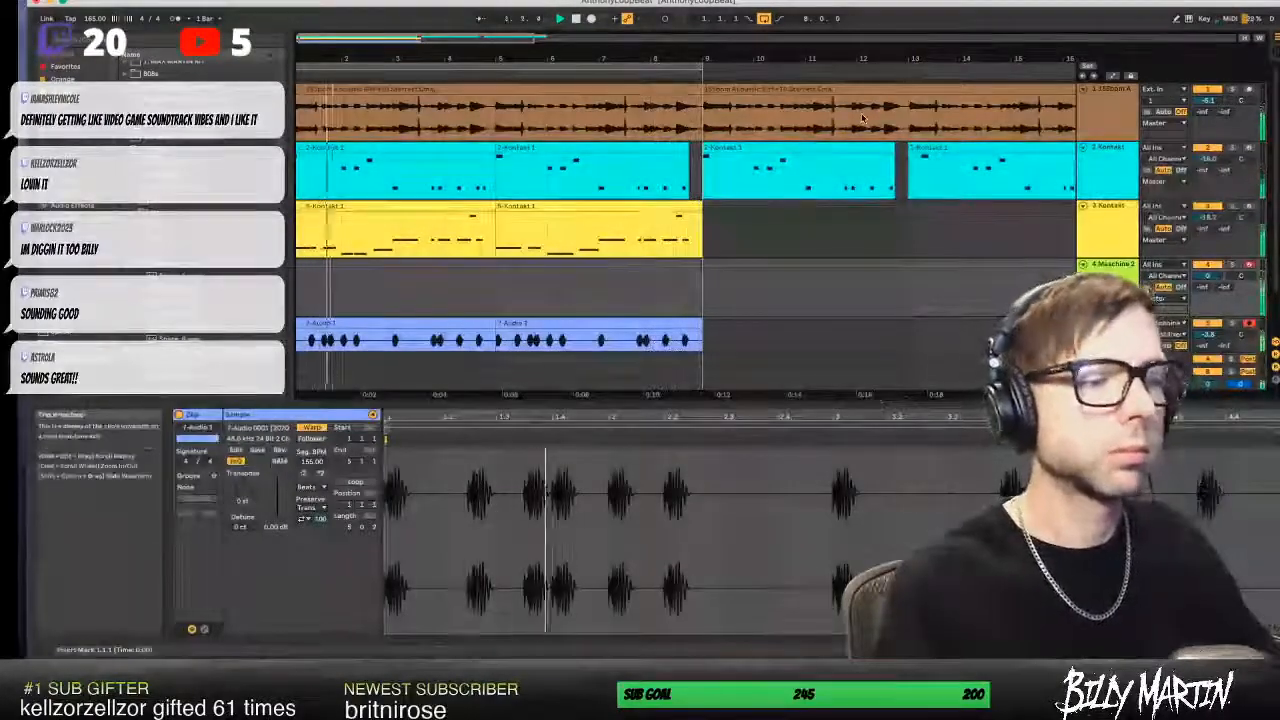
- Solo the acoustic riff track, play it back, and open its clip
{"action": "left_click_drag", "start_coordinate": [463, 60], "coordinate": [471, 56]}
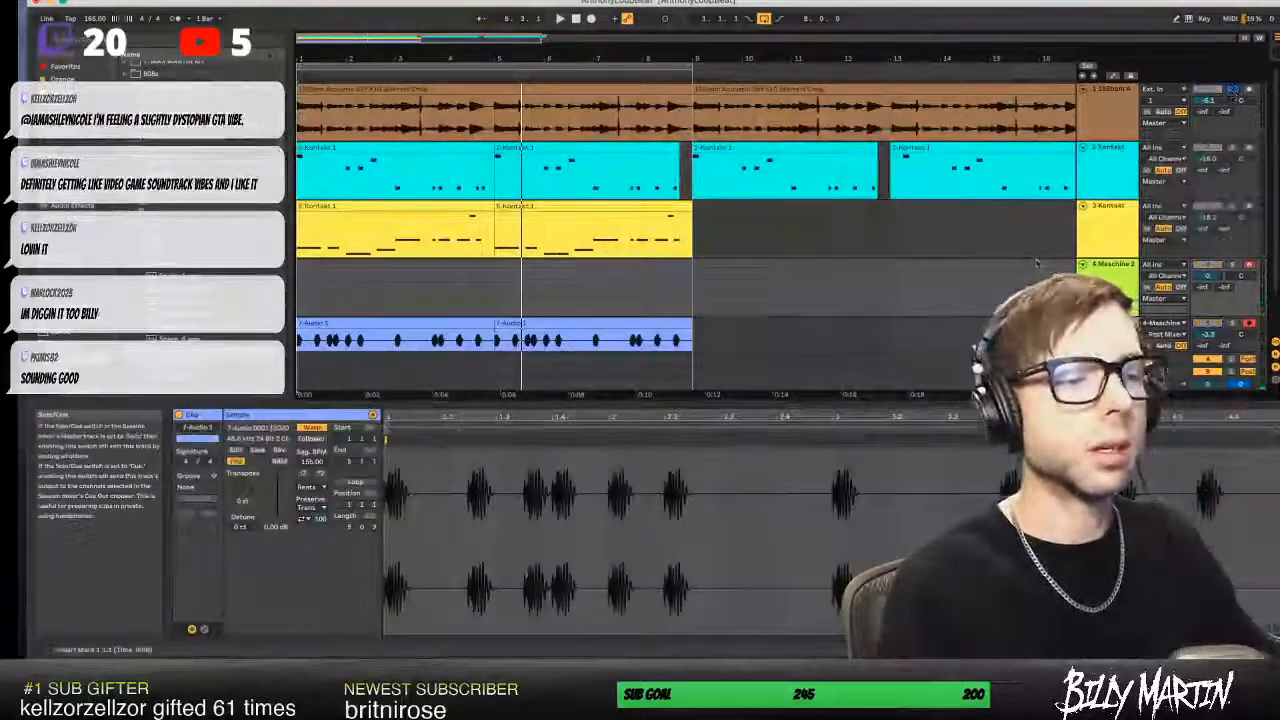
{"action": "key", "text": "space"}
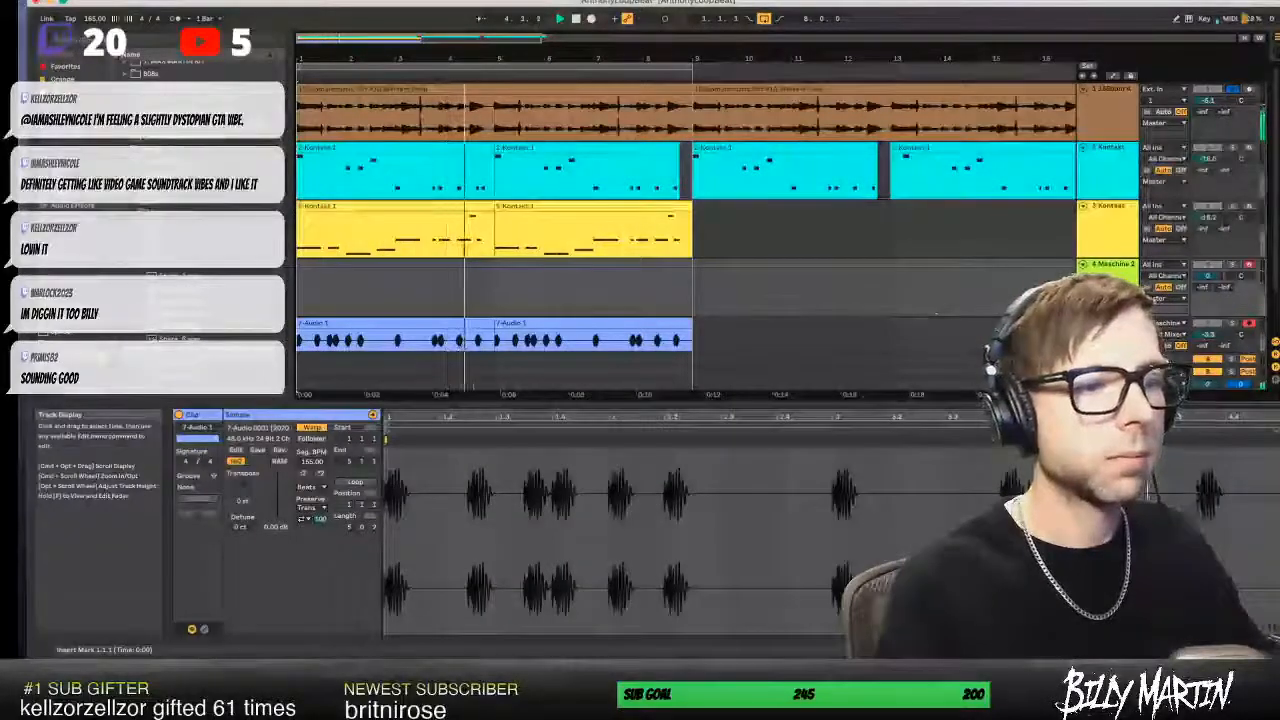
{"action": "left_click", "coordinate": [385, 128]}
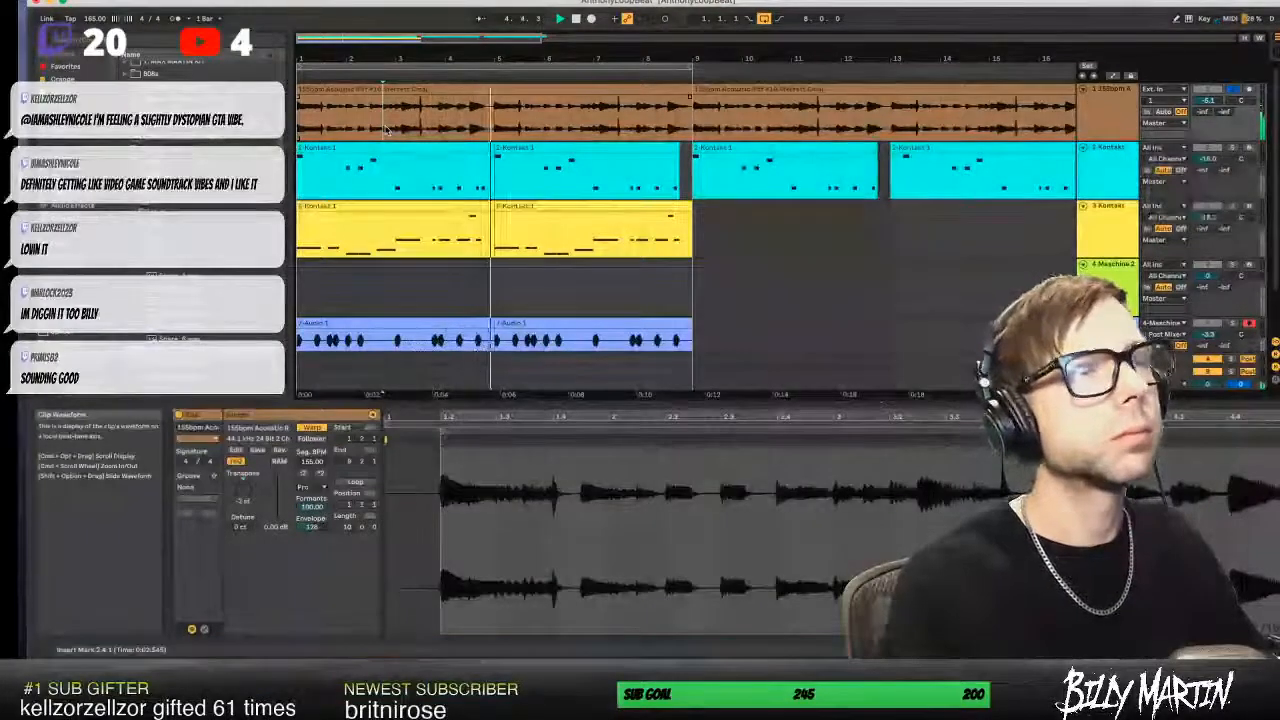
- Transpose the last three notes of the first bass Kontakt clip, between 5.2.1 and 5.4.1, down to C2 and C3, and audition them
{"action": "left_click", "coordinate": [470, 206]}
{"action": "key", "text": "space"}
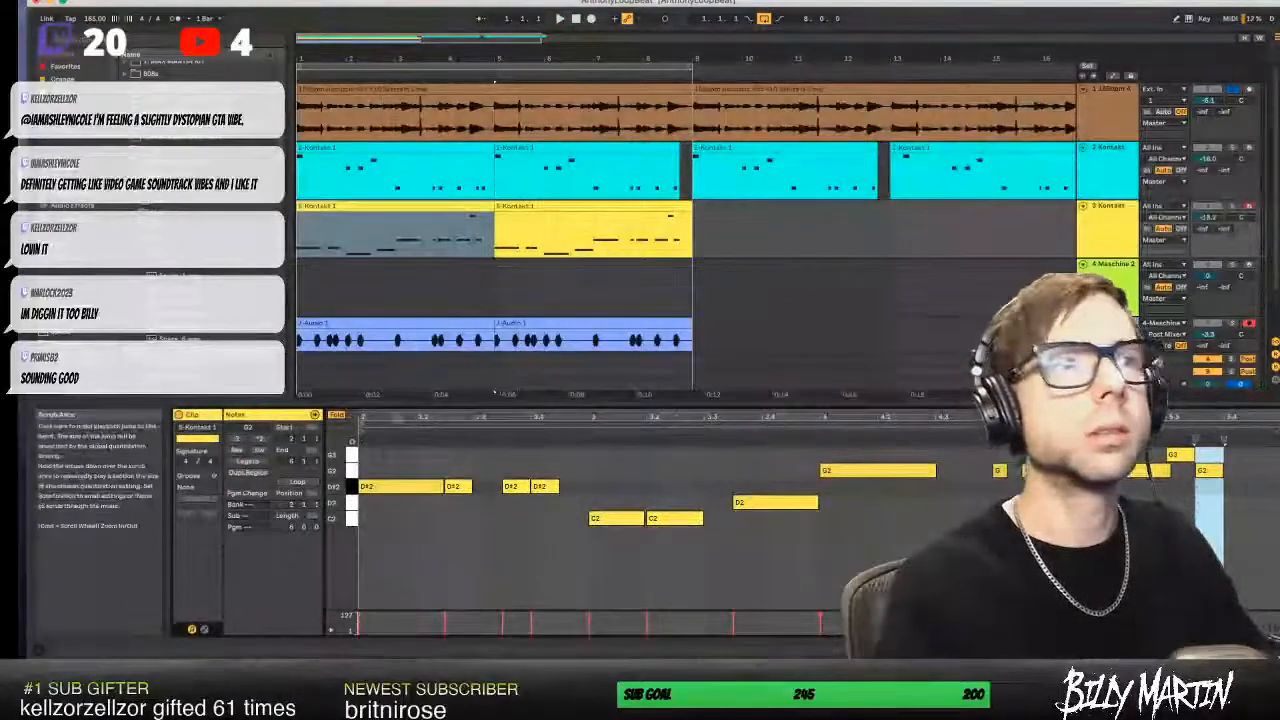
{"action": "left_click", "coordinate": [336, 414]}
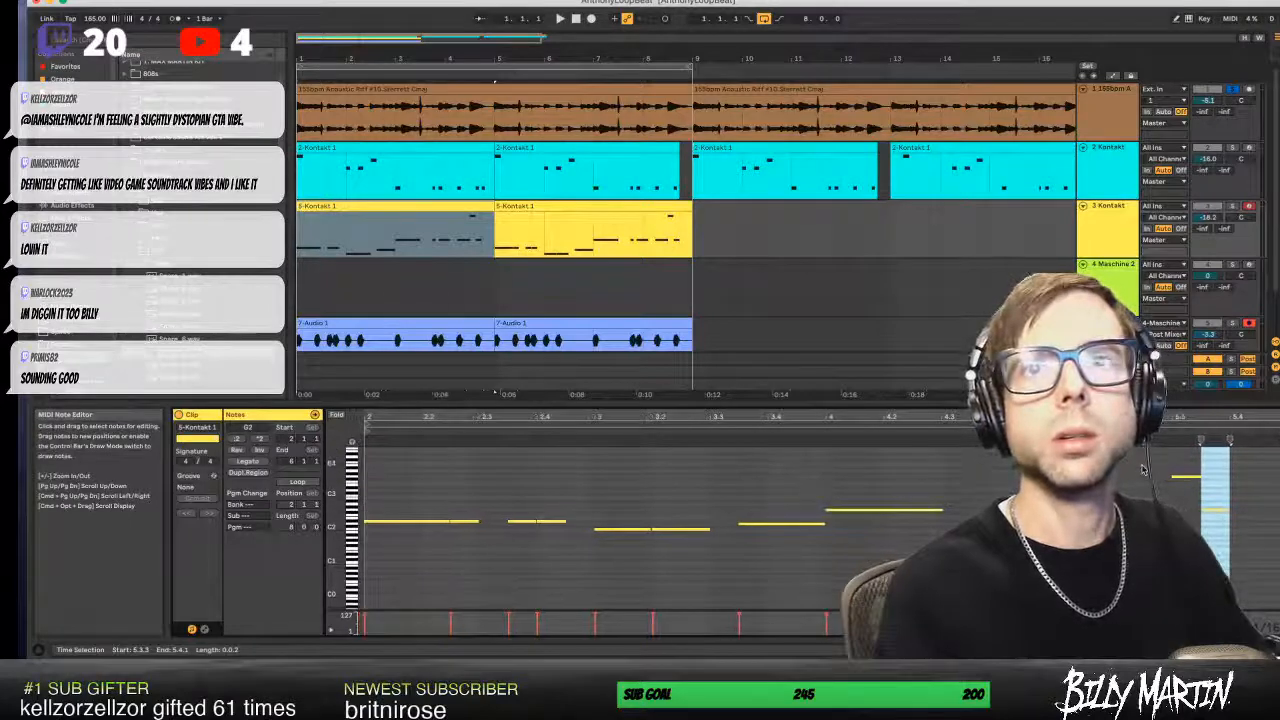
{"action": "left_click_drag", "start_coordinate": [1145, 470], "coordinate": [1235, 528]}
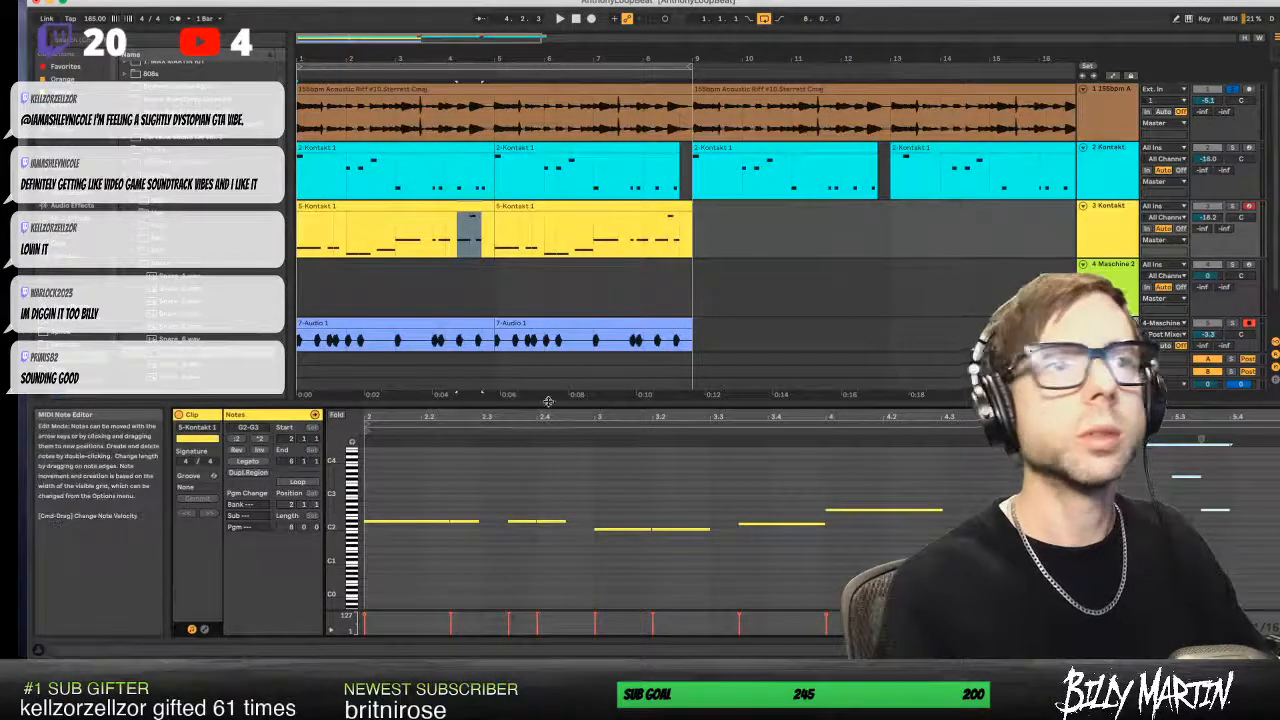
{"action": "left_click", "coordinate": [388, 207]}
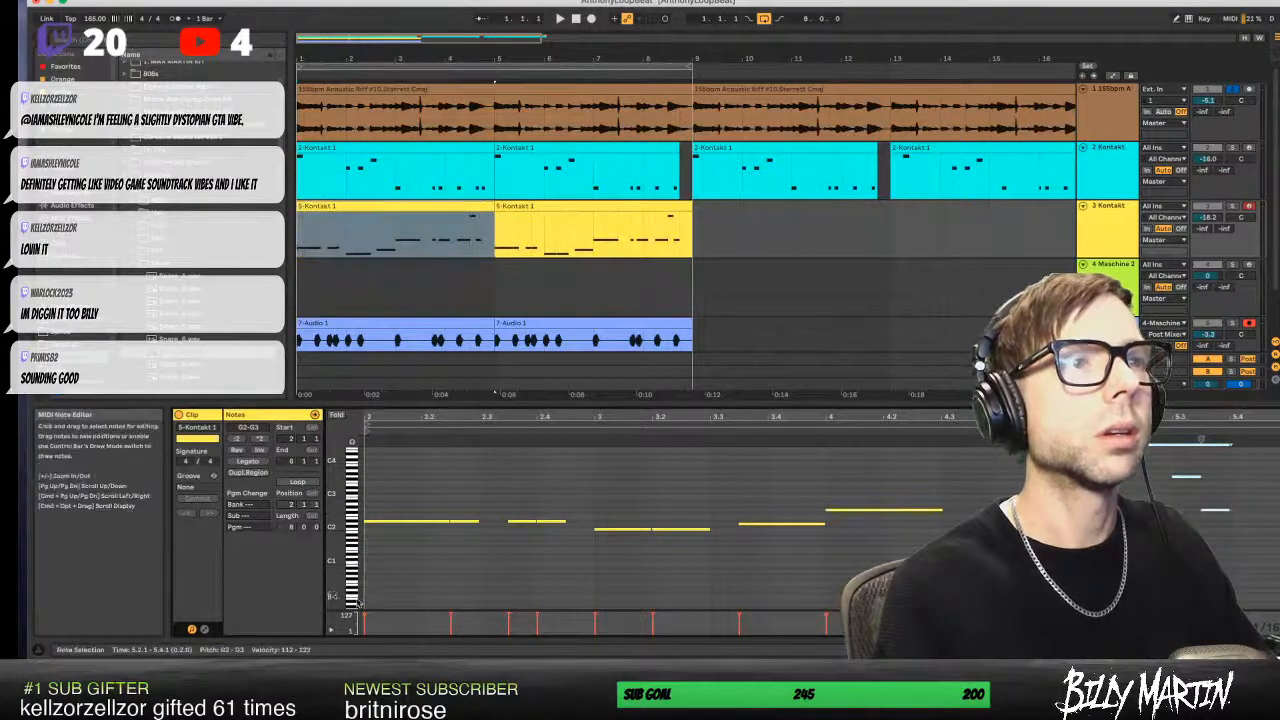
{"action": "left_click", "coordinate": [336, 415]}
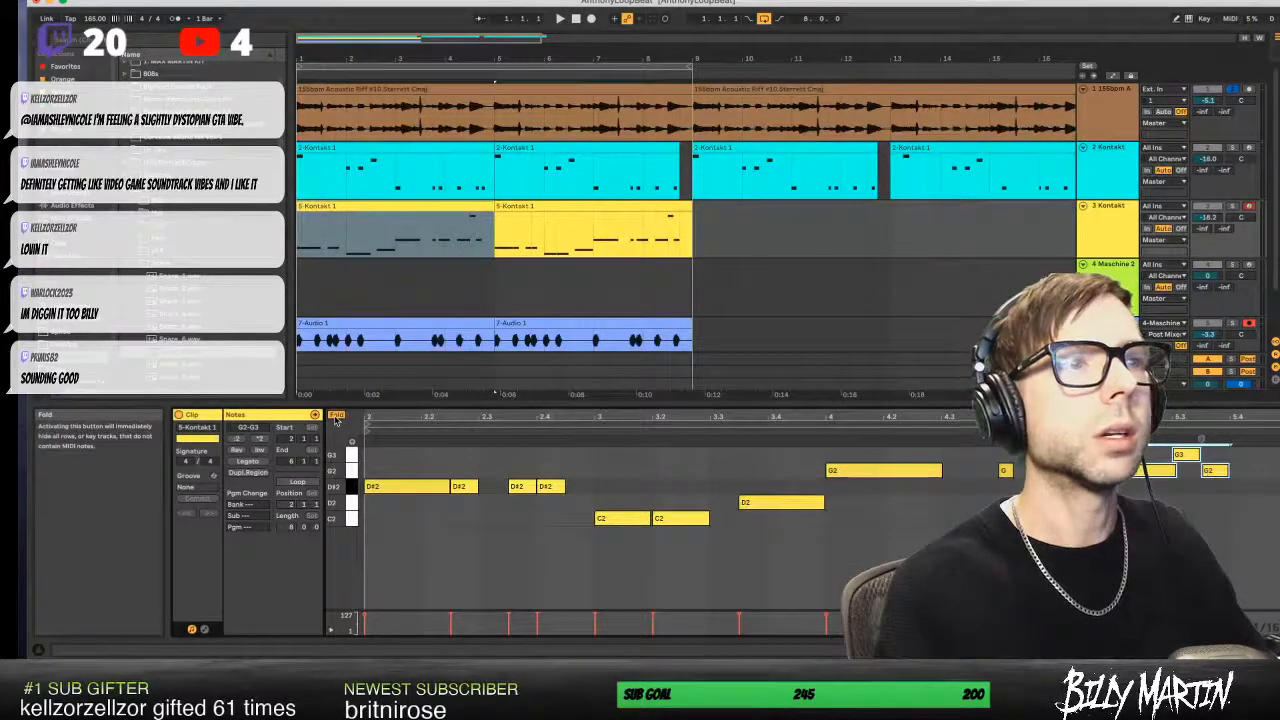
{"action": "left_click", "coordinate": [336, 415]}
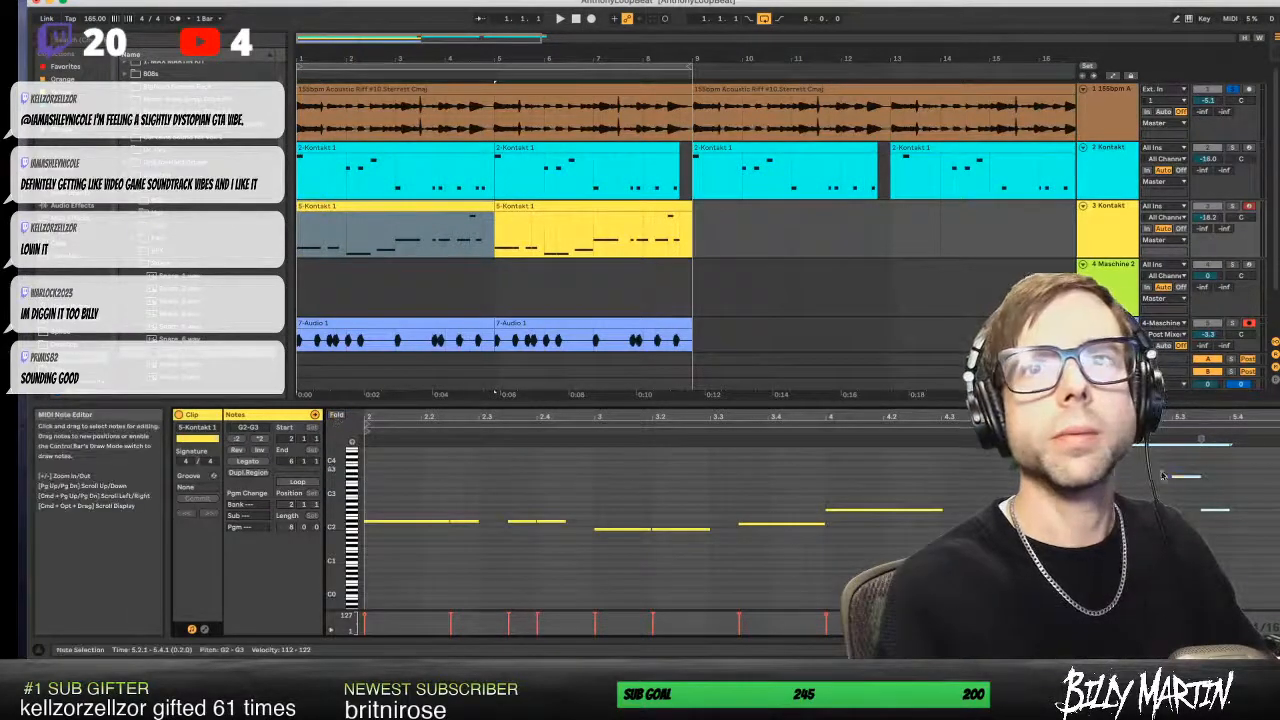
{"action": "left_click_drag", "start_coordinate": [1157, 467], "coordinate": [1246, 537]}
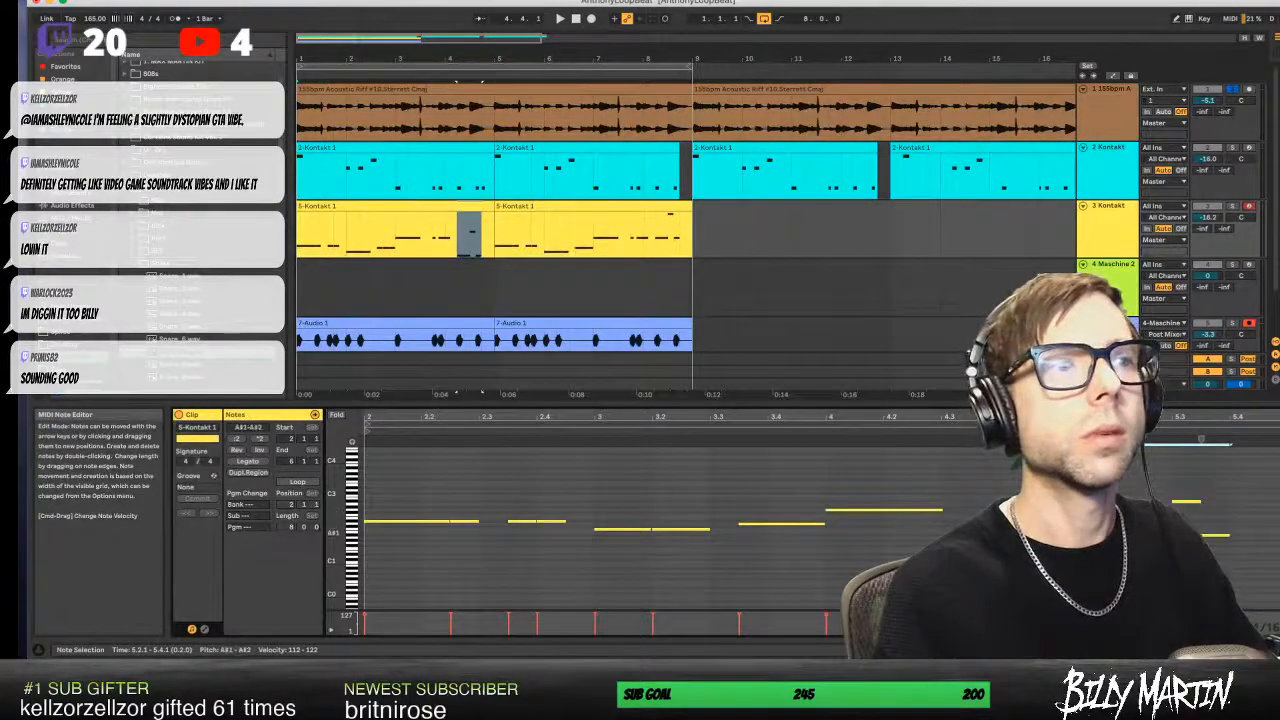
{"action": "key", "text": "Up"}
{"action": "key", "text": "Up"}
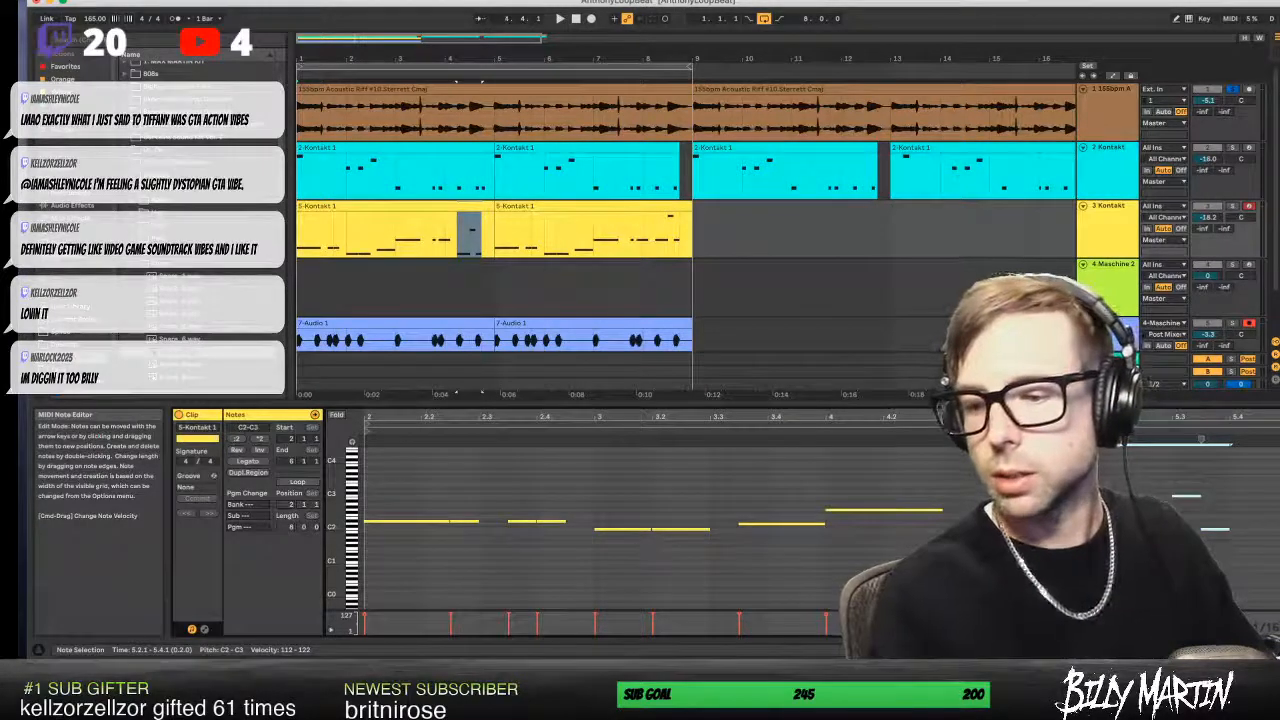
{"action": "key", "text": "space"}
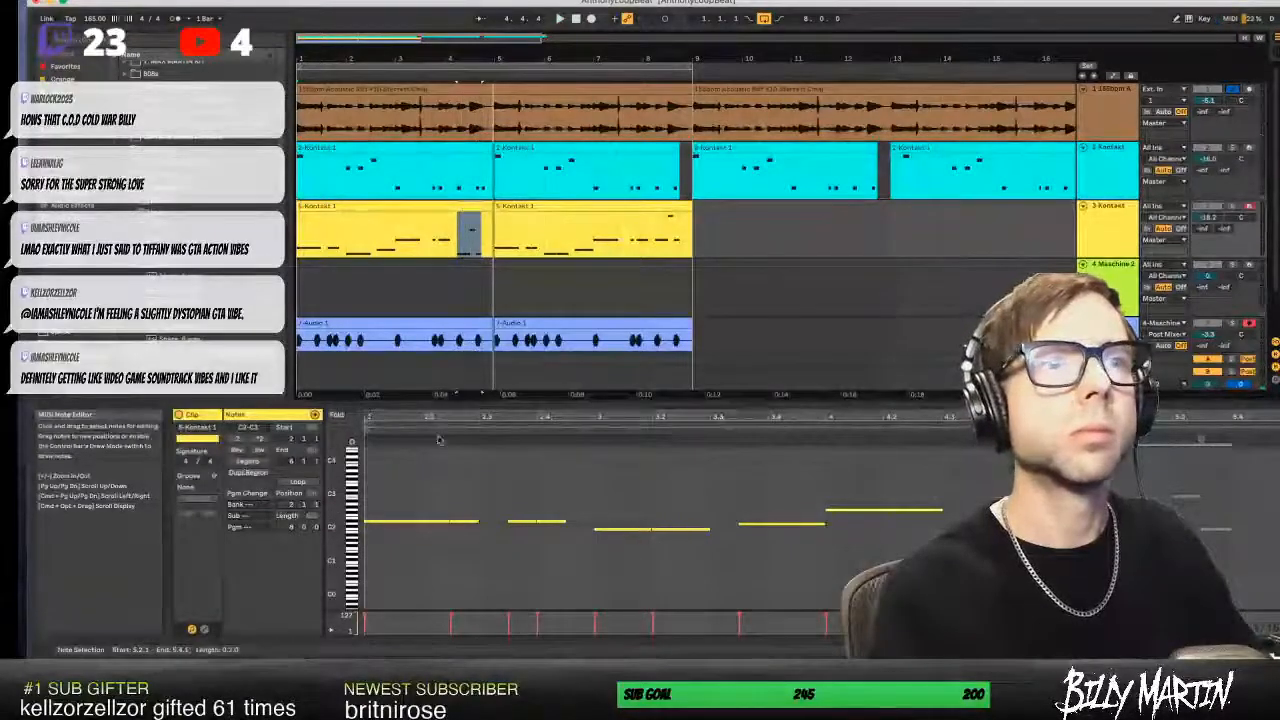
- Try lowering the bass note starting at 4.4.3 in the first clip to C2, and play the line back
{"action": "left_click", "coordinate": [337, 415]}
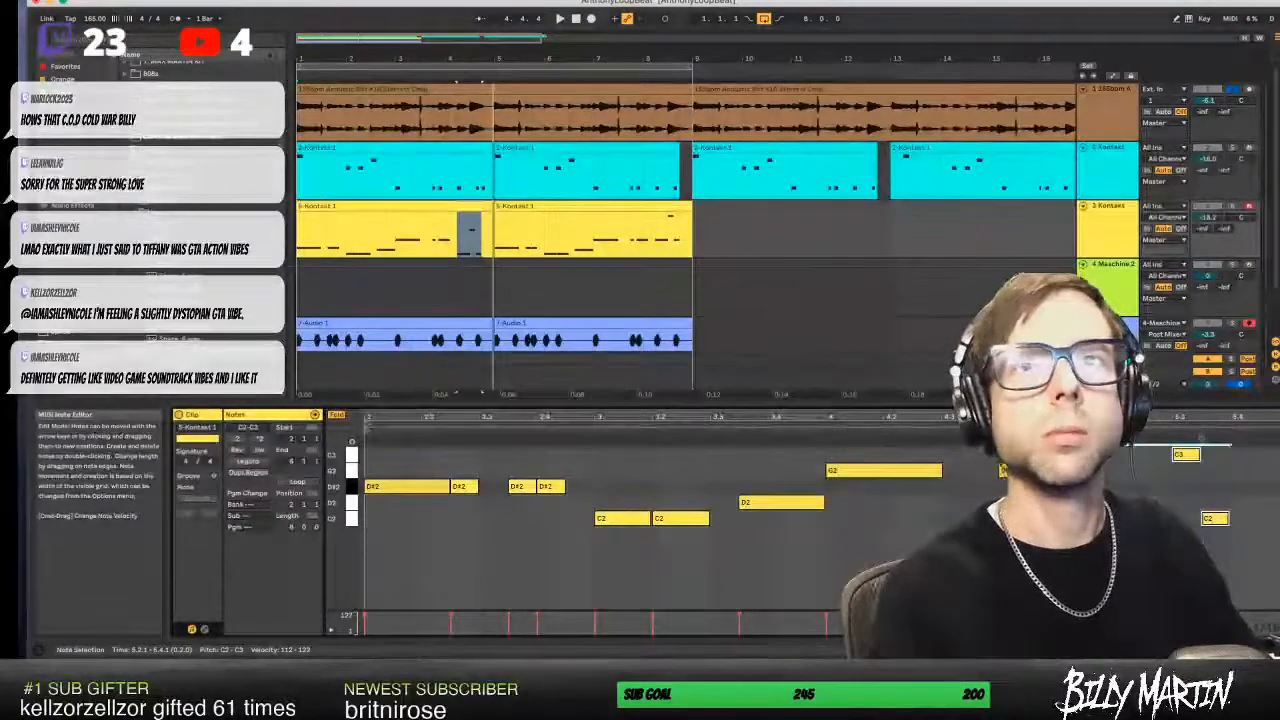
{"action": "left_click", "coordinate": [1056, 470]}
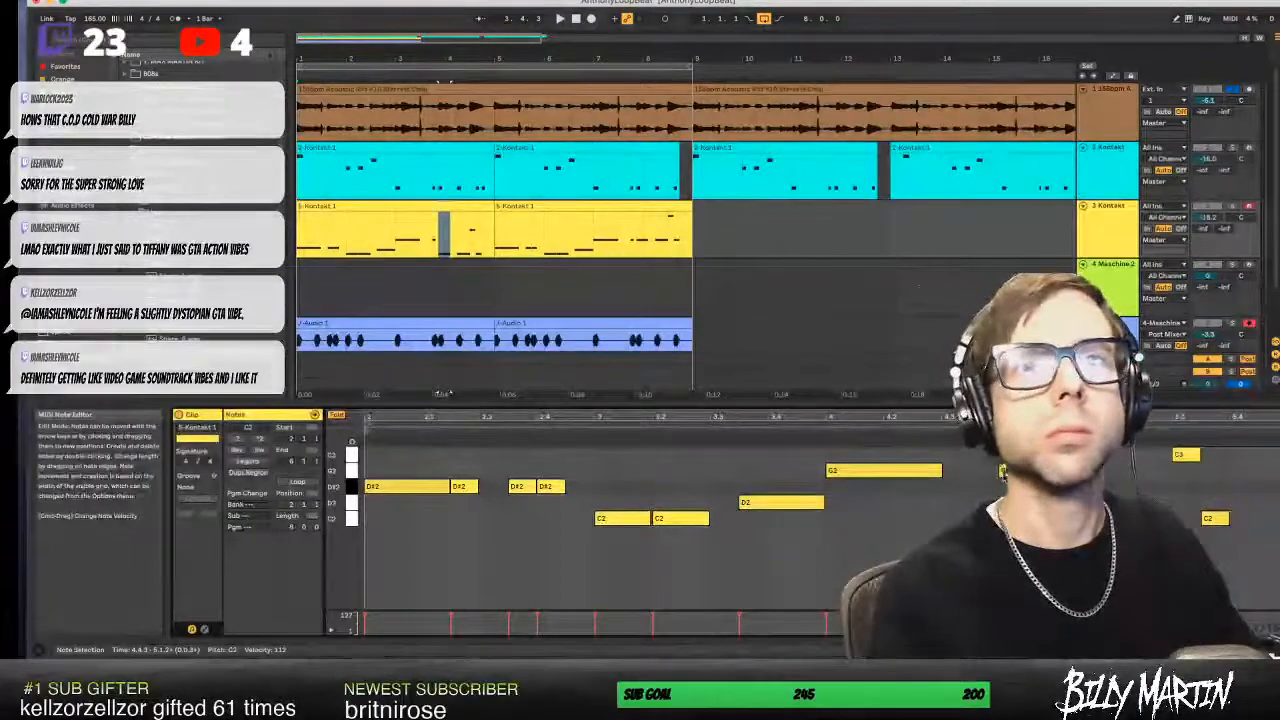
{"action": "key", "text": "space"}
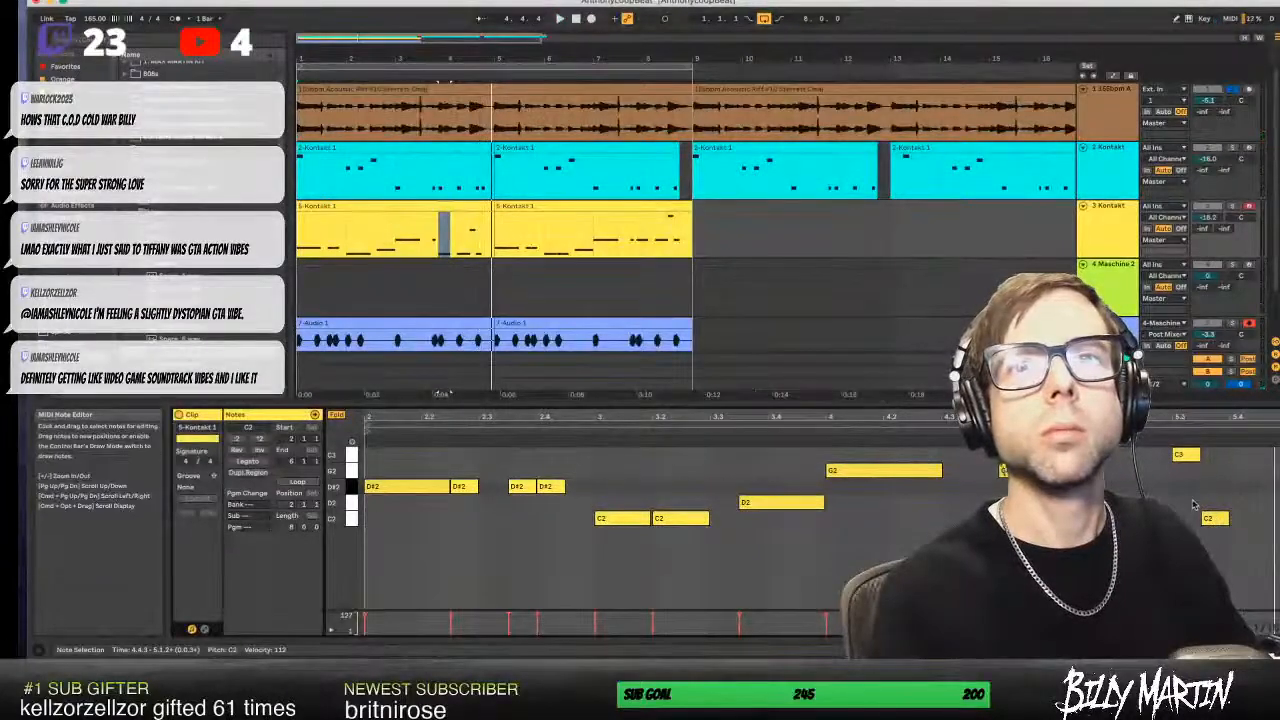
- Raise the last two notes of the first bass clip to D2 and D3, and audition the line with the short note at bar 4's end on D2
{"action": "left_click", "coordinate": [337, 416]}
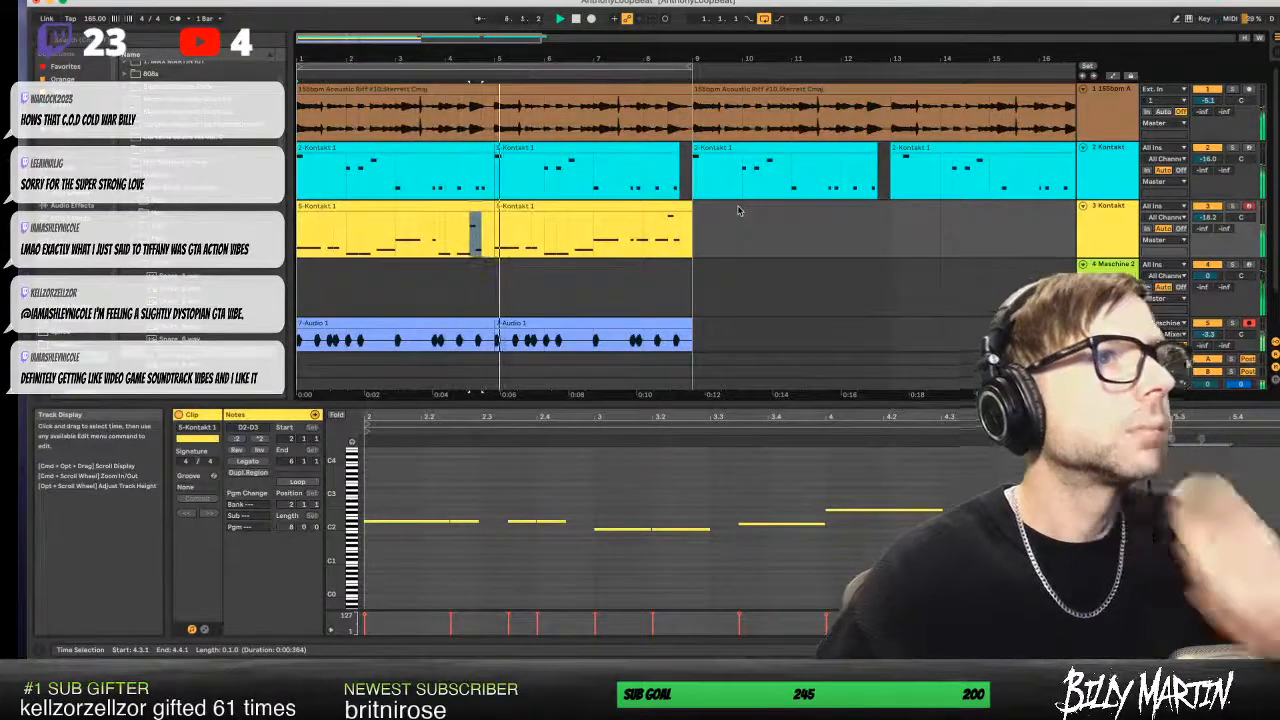
{"action": "key", "text": "space"}
{"action": "left_click", "coordinate": [1006, 523]}
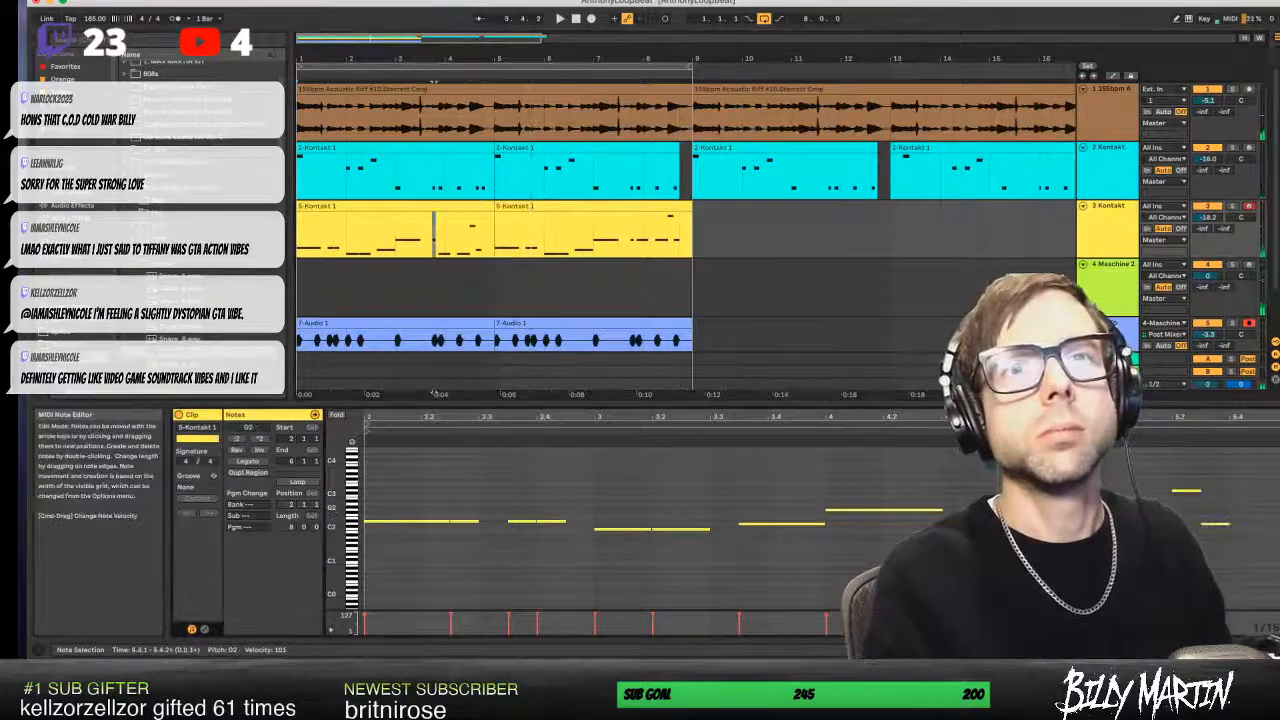
{"action": "left_click", "coordinate": [337, 416]}
{"action": "key", "text": "space"}
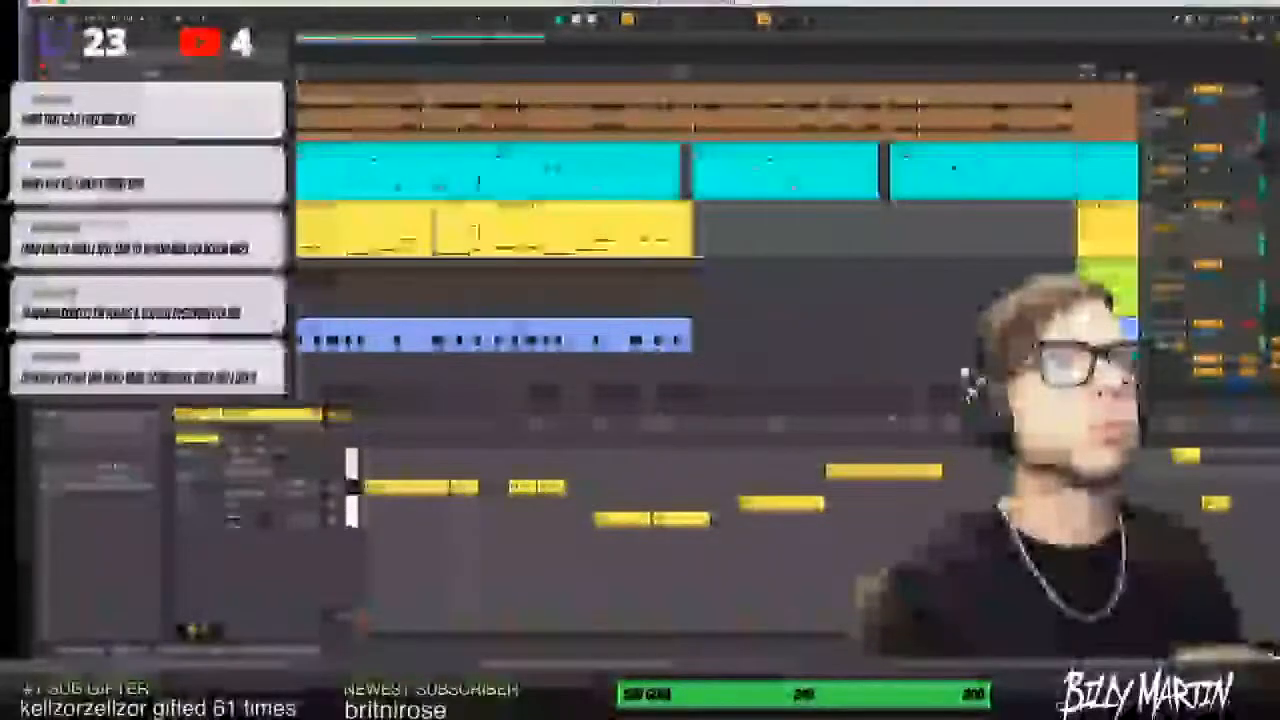
{"action": "key", "text": "space"}
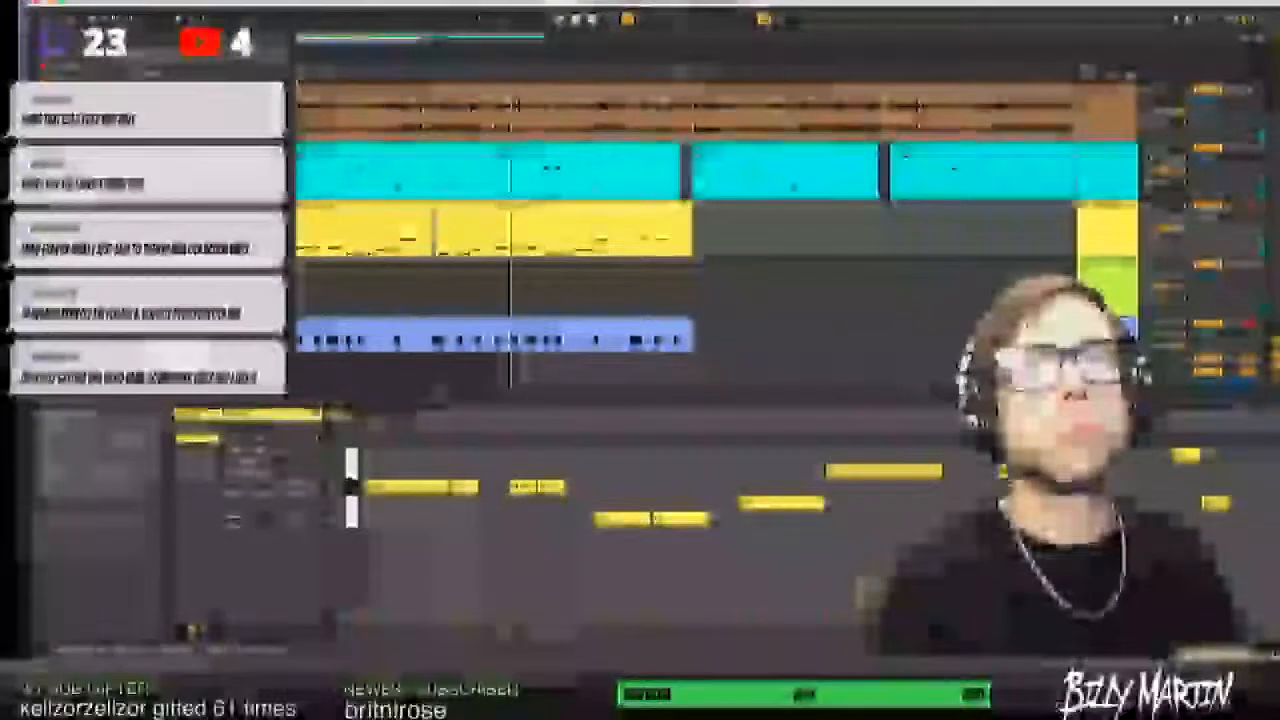
- Set the second-to-last note of the first bass clip to C3 and audition the ending
{"action": "left_click_drag", "start_coordinate": [438, 234], "coordinate": [450, 234]}
{"action": "key", "text": "space"}
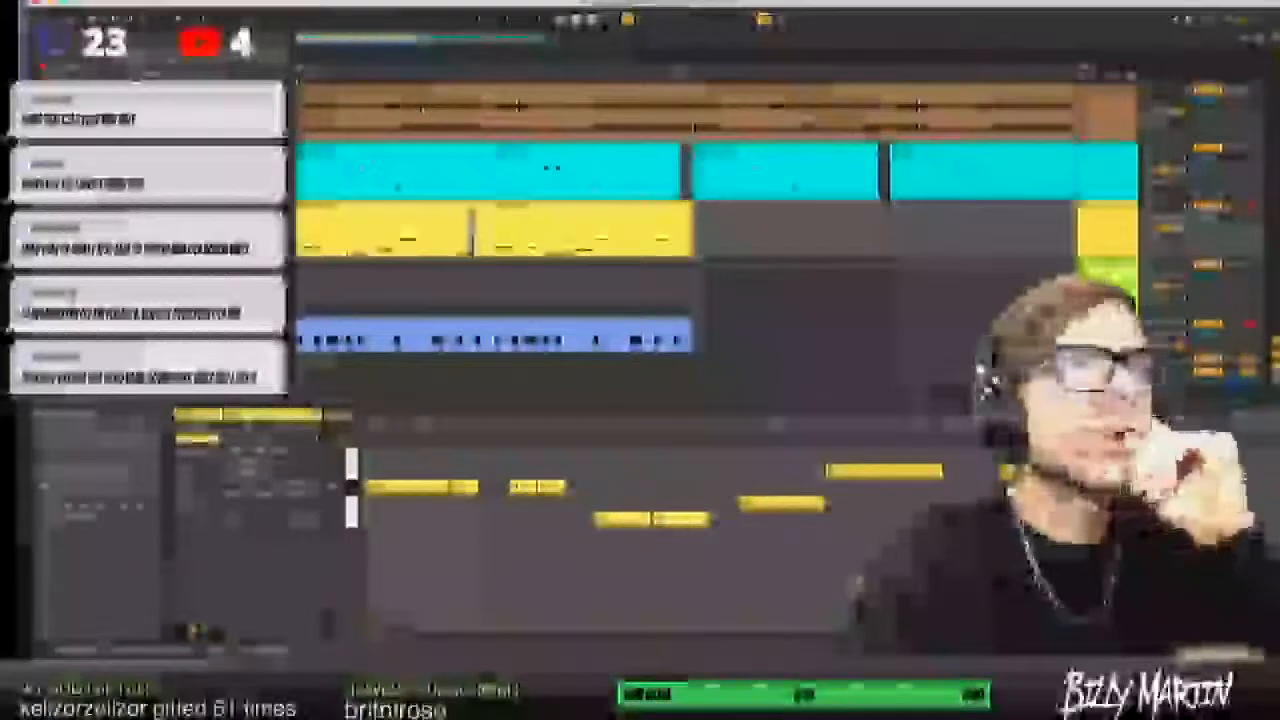
{"action": "key", "text": "f"}
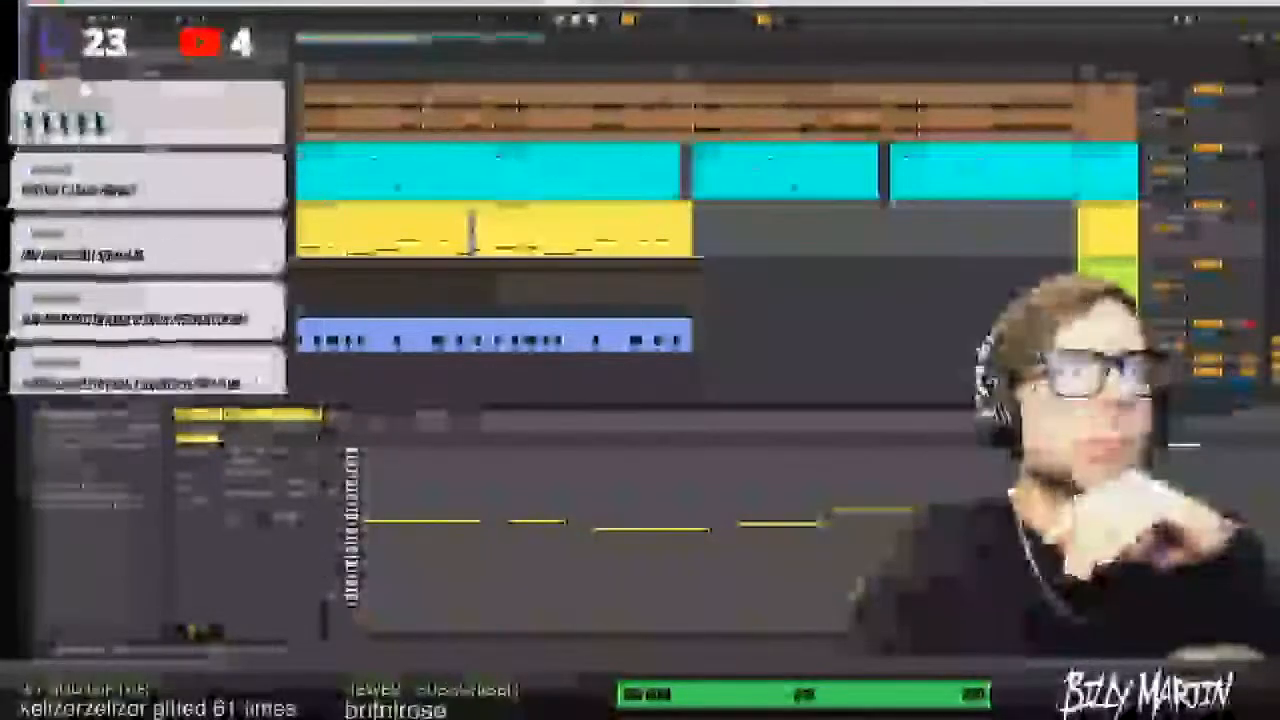
{"action": "key", "text": "f"}
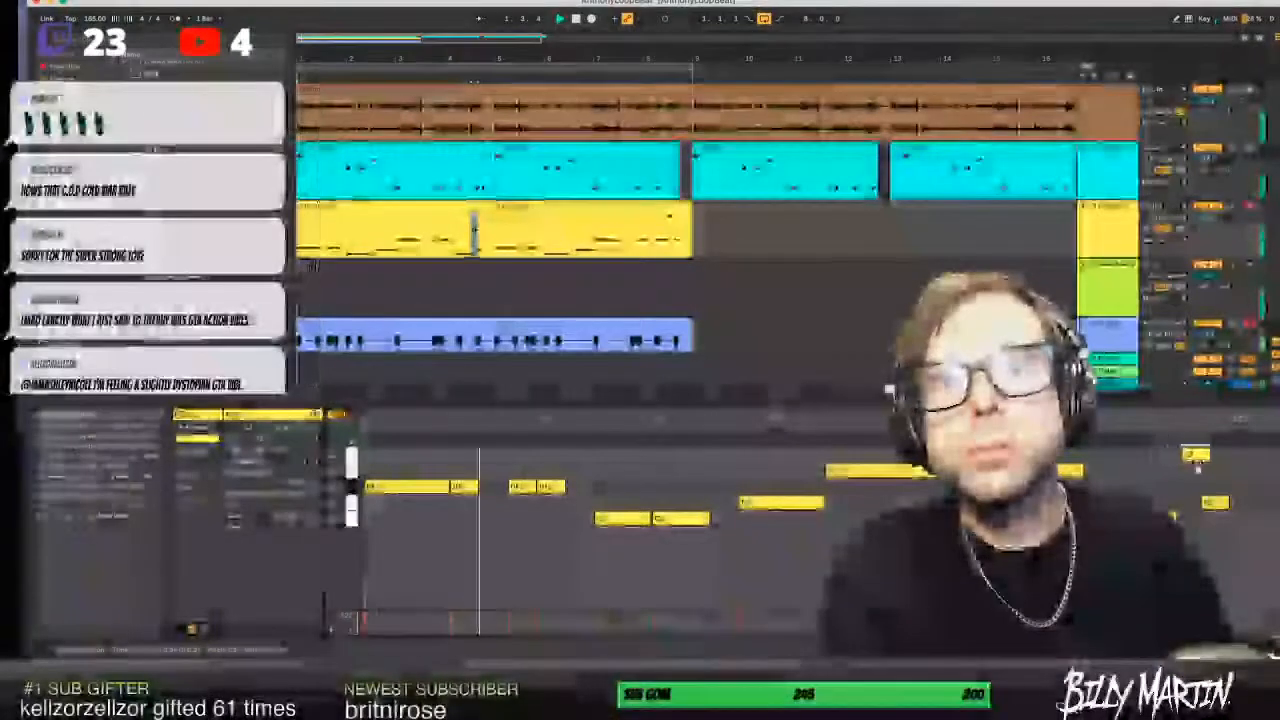
{"action": "left_click", "coordinate": [1196, 546]}
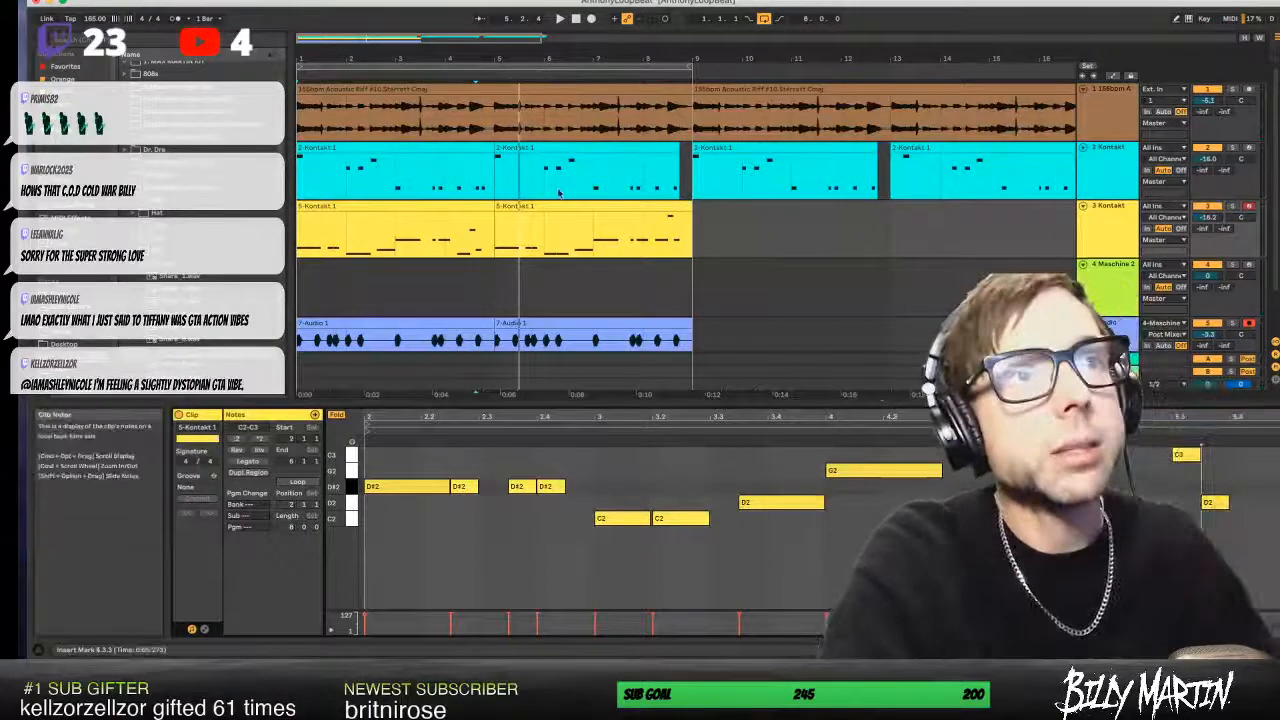
- Shorten the second bass clip so it ends level with the Kontakt clip above it, and save the set
{"action": "left_click", "coordinate": [727, 231]}
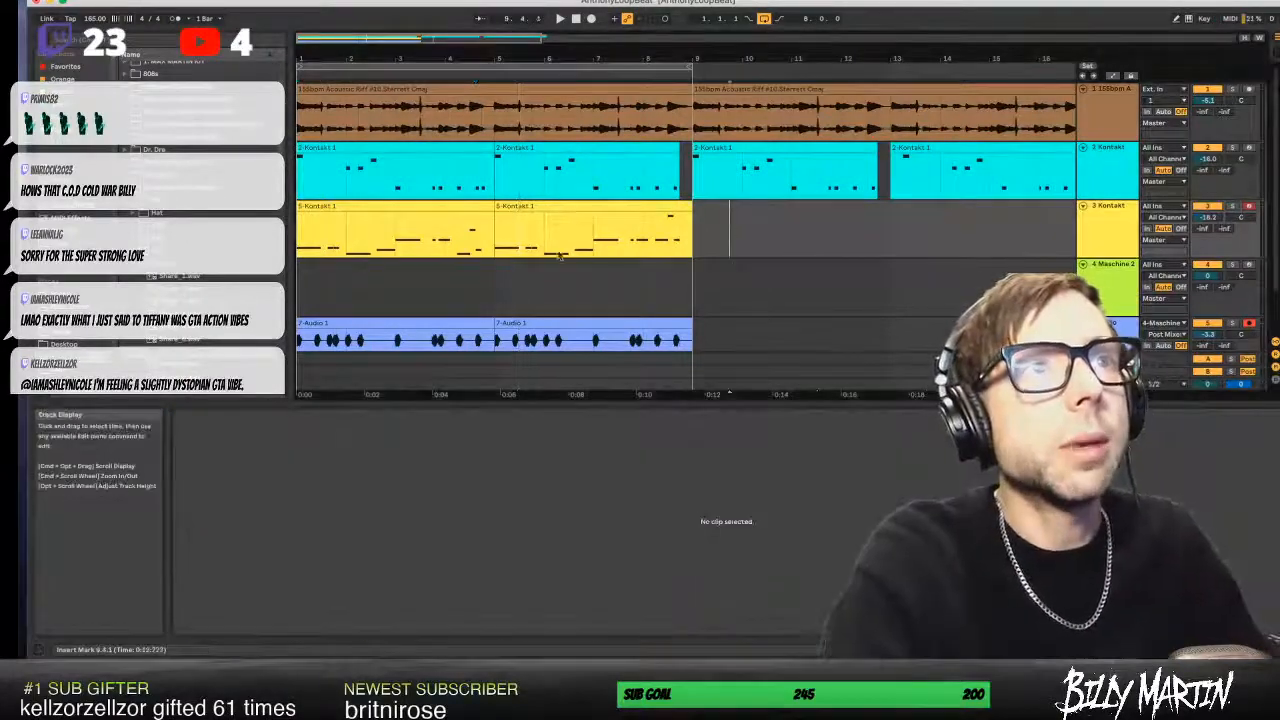
{"action": "left_click", "coordinate": [756, 231]}
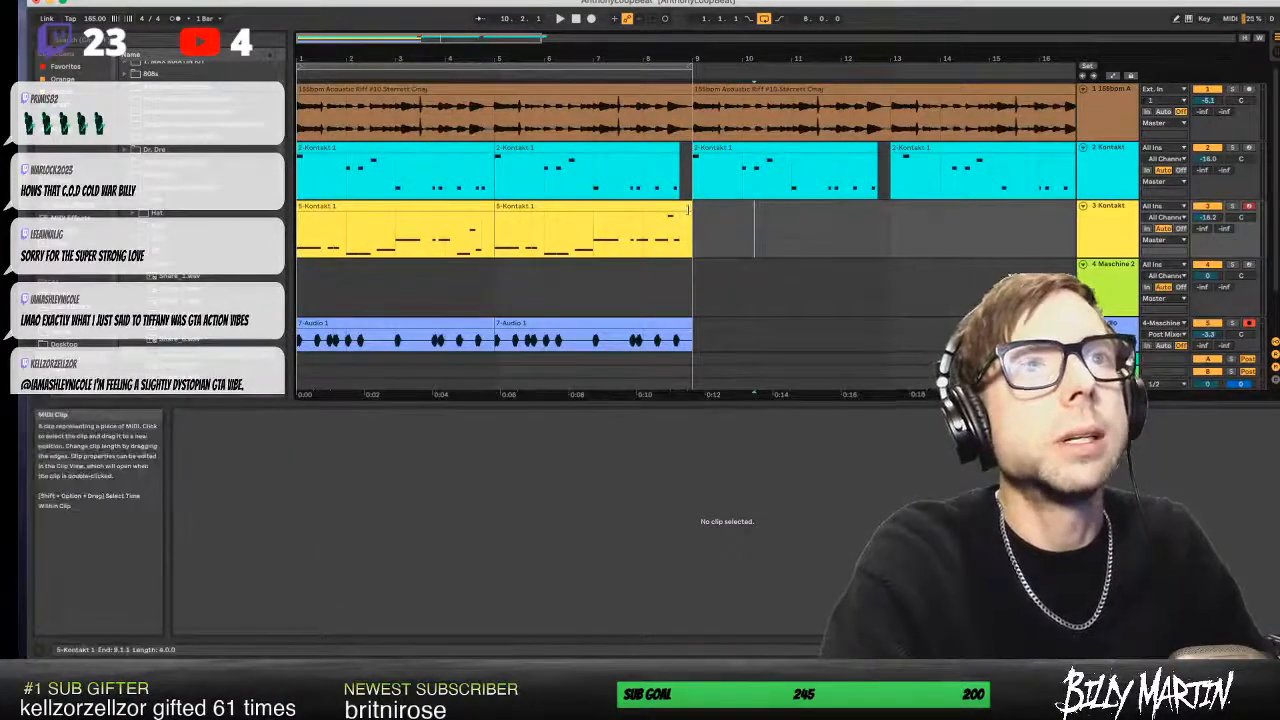
{"action": "left_click", "coordinate": [687, 210]}
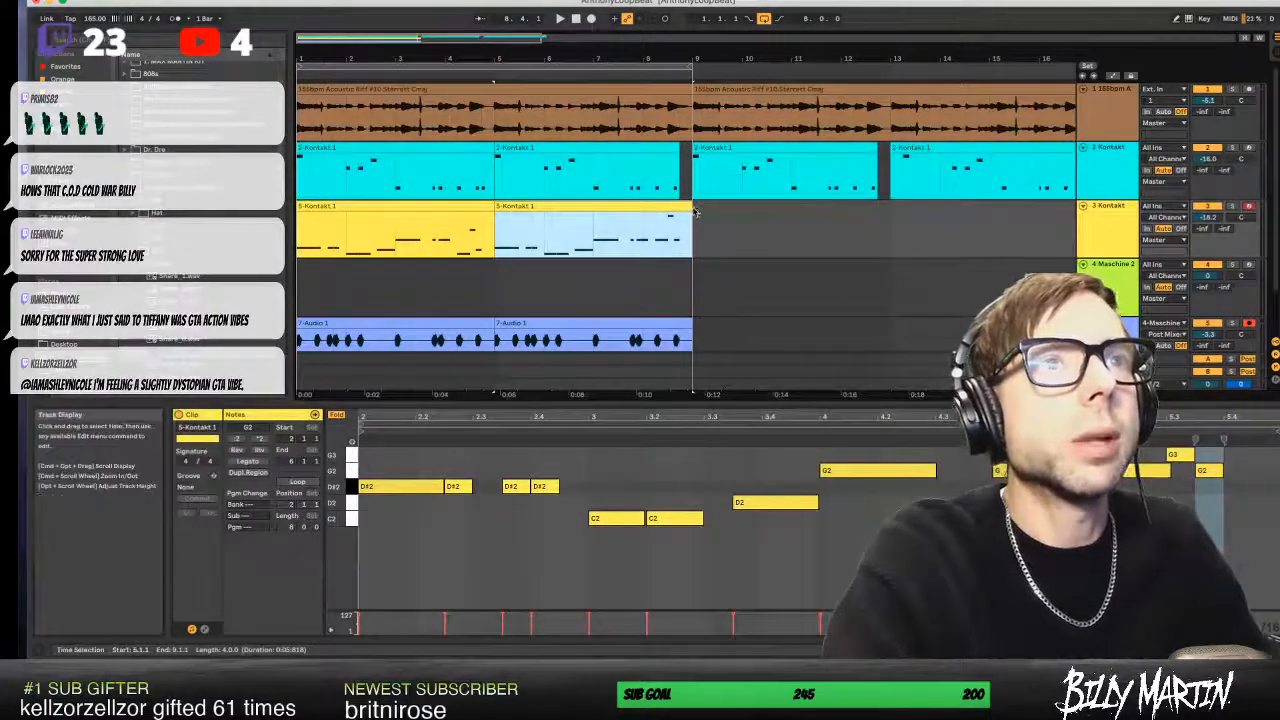
{"action": "left_click_drag", "start_coordinate": [690, 207], "coordinate": [679, 207]}
{"action": "left_click", "coordinate": [741, 240]}
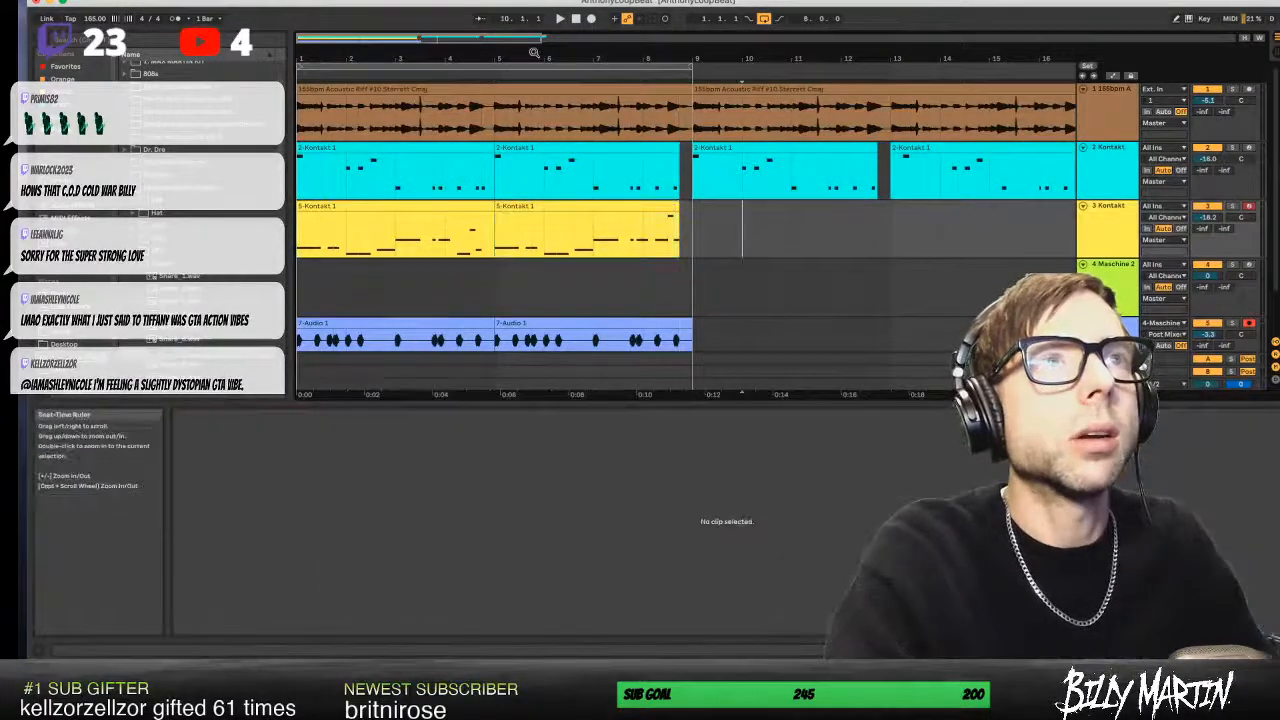
{"action": "left_click_drag", "start_coordinate": [526, 57], "coordinate": [480, 68]}
{"action": "key", "text": "ctrl+s"}
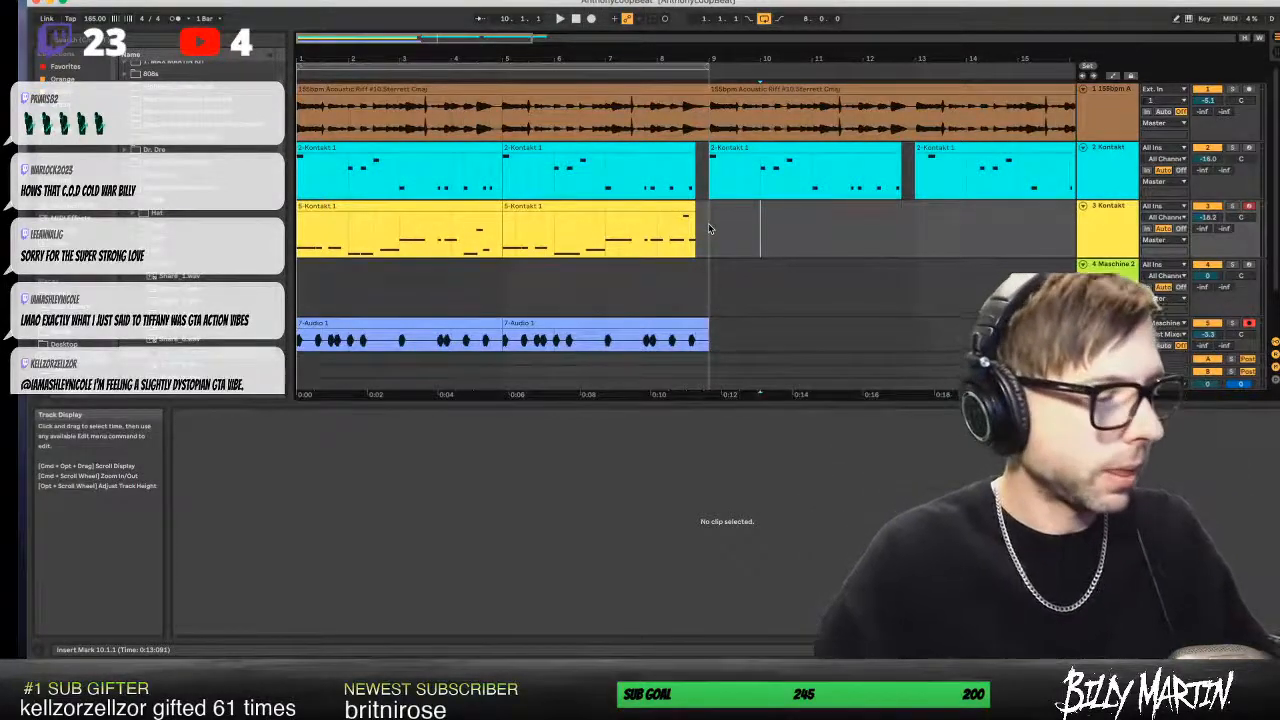
- Play back the eight-bar loop, stop it and return to the start of the arrangement
{"action": "left_click", "coordinate": [560, 18]}
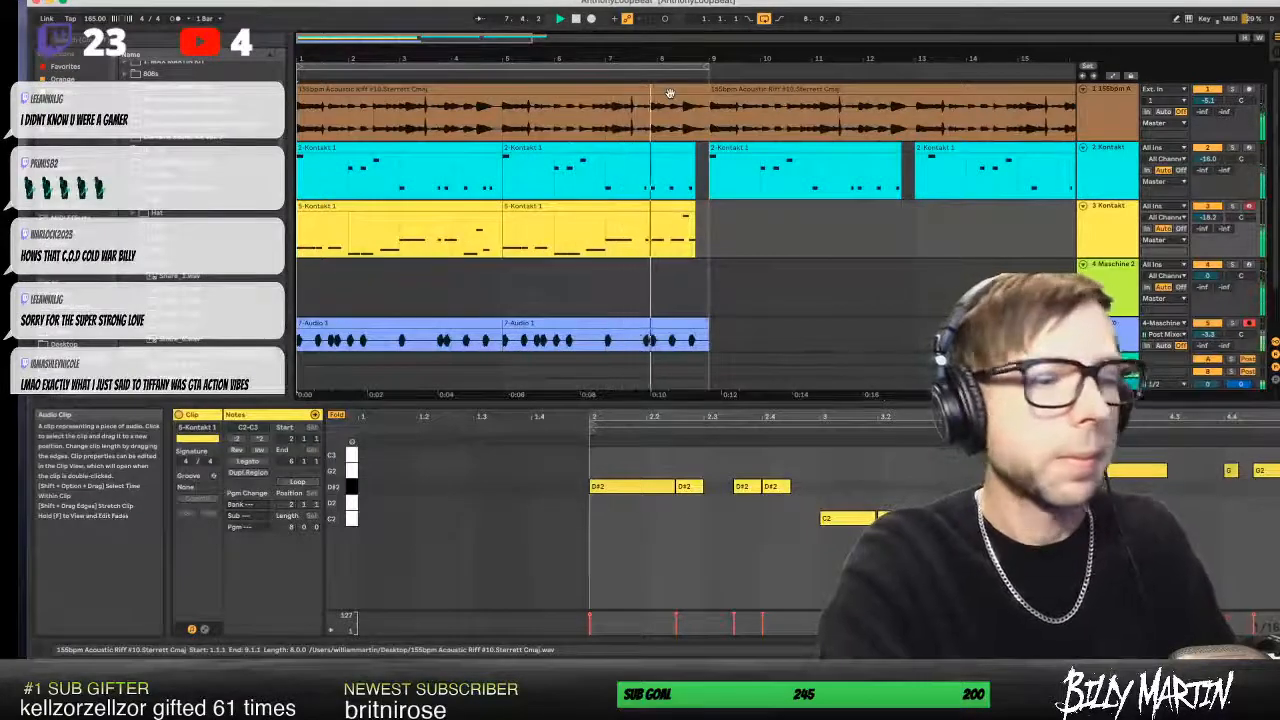
{"action": "left_click", "coordinate": [555, 288]}
{"action": "left_click_drag", "start_coordinate": [436, 59], "coordinate": [460, 71]}
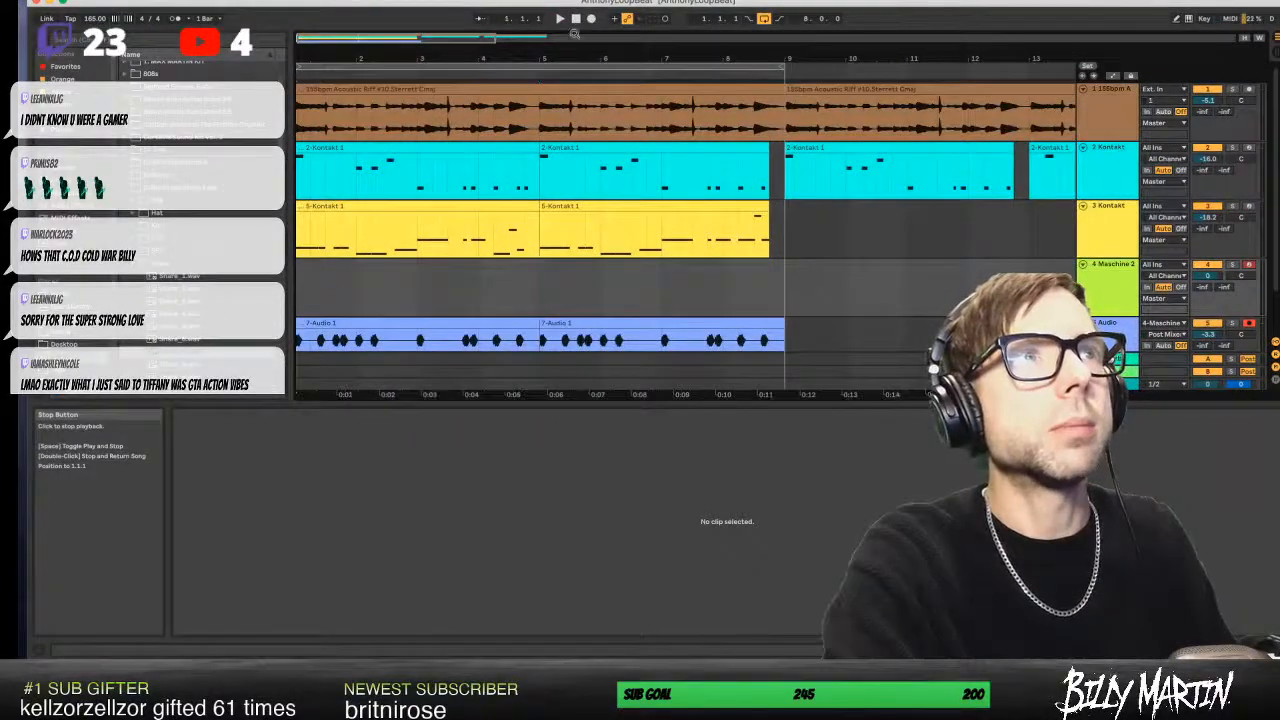
{"action": "left_click_drag", "start_coordinate": [566, 57], "coordinate": [461, 57]}
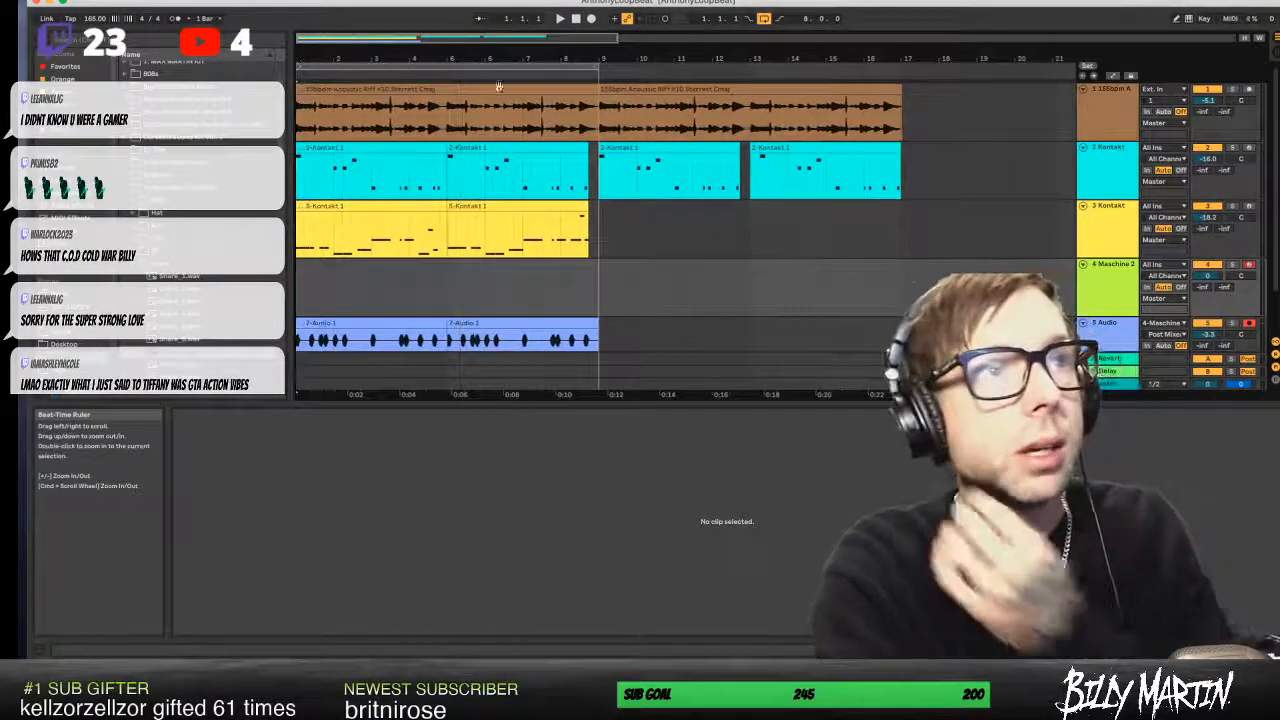
{"action": "left_click", "coordinate": [575, 22]}
{"action": "mouse_move", "coordinate": [458, 58]}
{"action": "left_mouse_down"}
{"action": "mouse_move", "coordinate": [528, 72]}
{"action": "mouse_move", "coordinate": [522, 58]}
{"action": "left_mouse_up"}
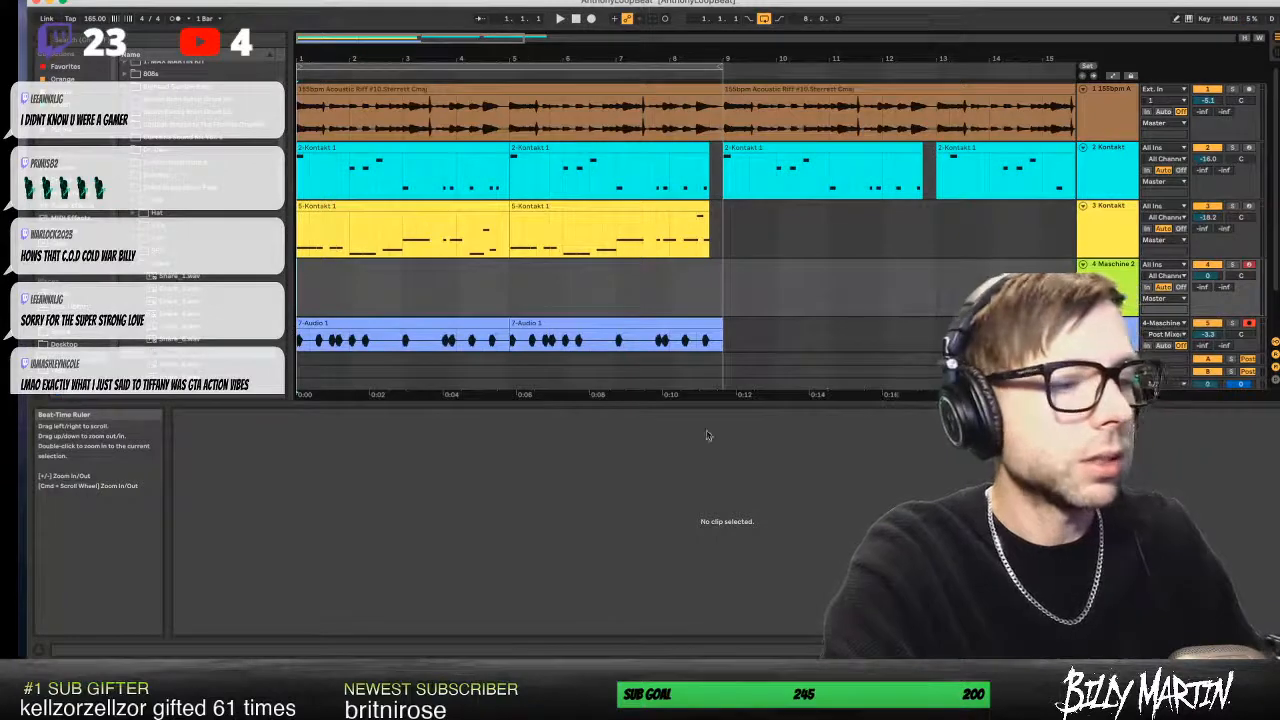
- Open Kontakt on the bass track and audition the Substance presets 084. Dirty Saw and 087. Chorus Glider with the loop
{"action": "left_click", "coordinate": [1099, 215]}
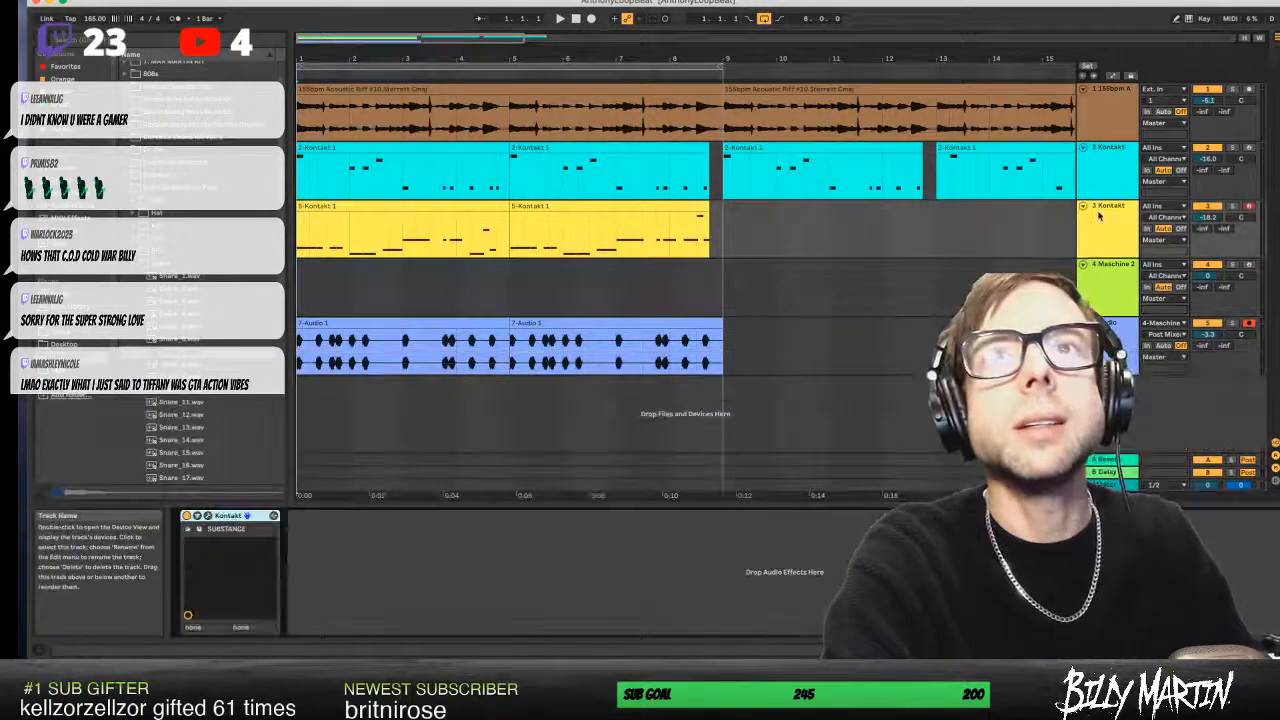
{"action": "left_click", "coordinate": [208, 518]}
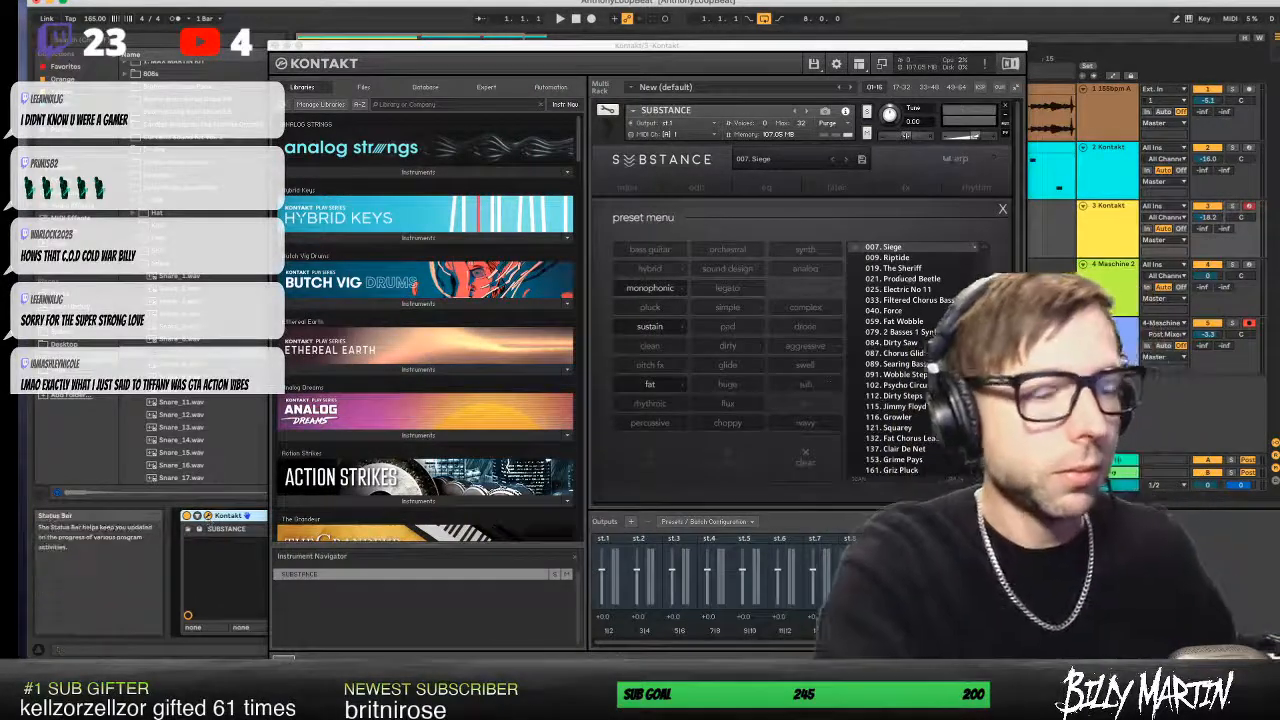
{"action": "left_click", "coordinate": [890, 343]}
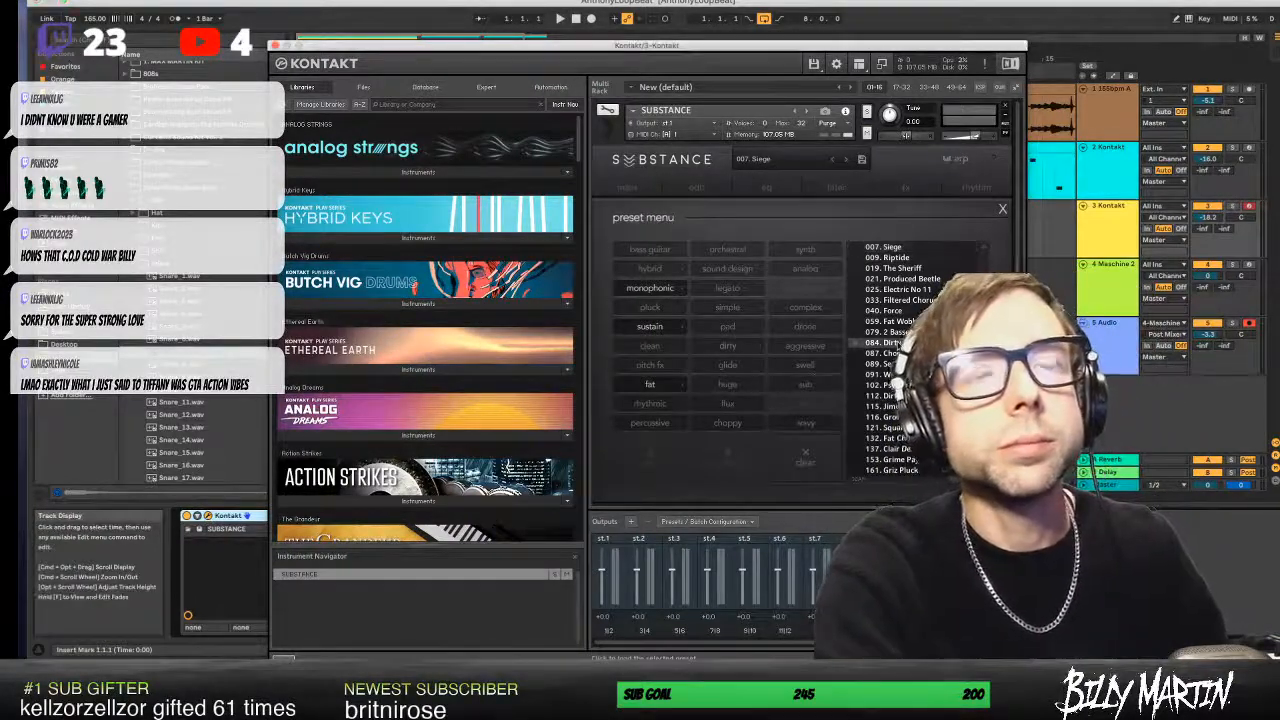
{"action": "key", "text": "space"}
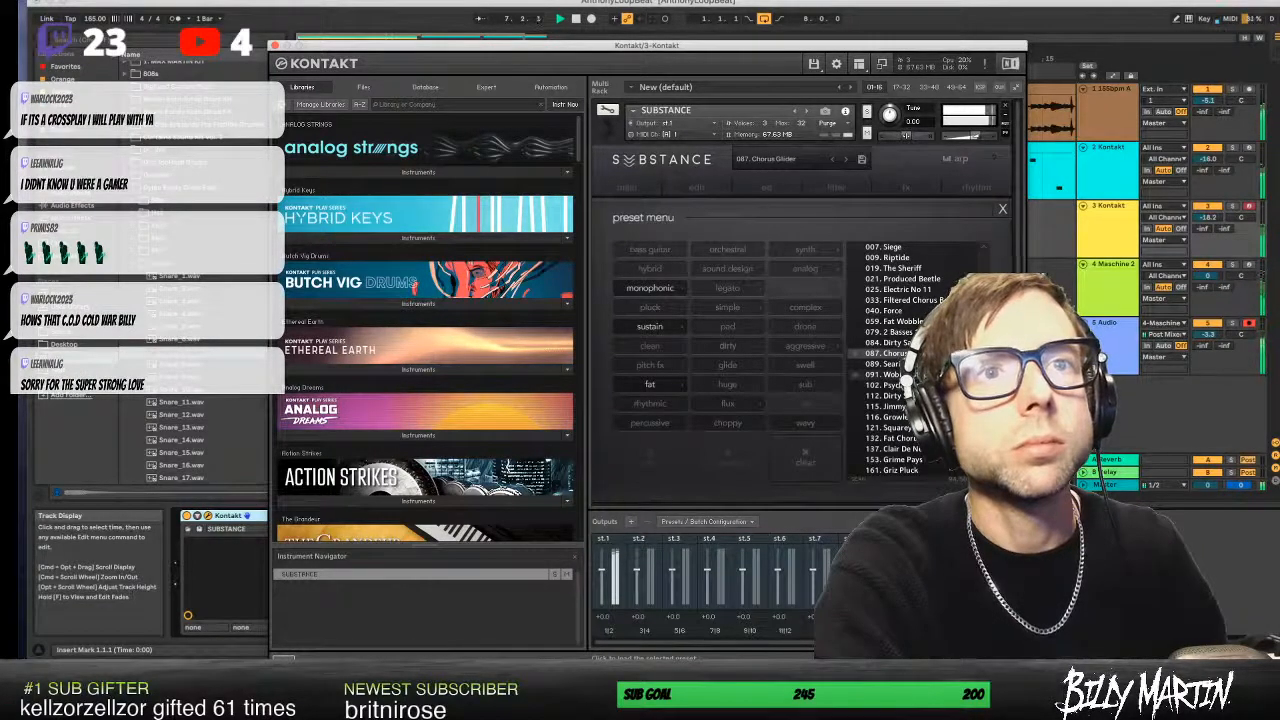
- Audition more Substance bass presets, load DYS 27. Despesche, stop playback and close the Kontakt window
{"action": "left_click", "coordinate": [900, 418]}
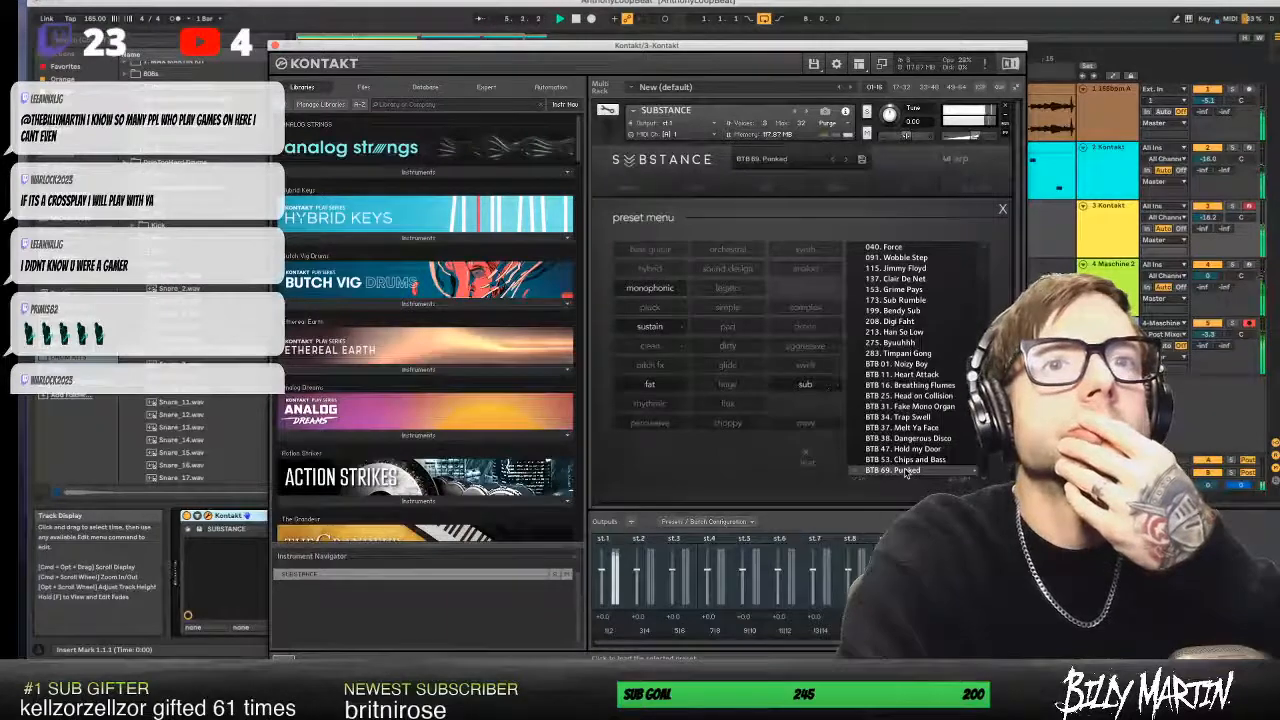
{"action": "scroll", "coordinate": [882, 333], "scroll_direction": "down", "scroll_amount": 5}
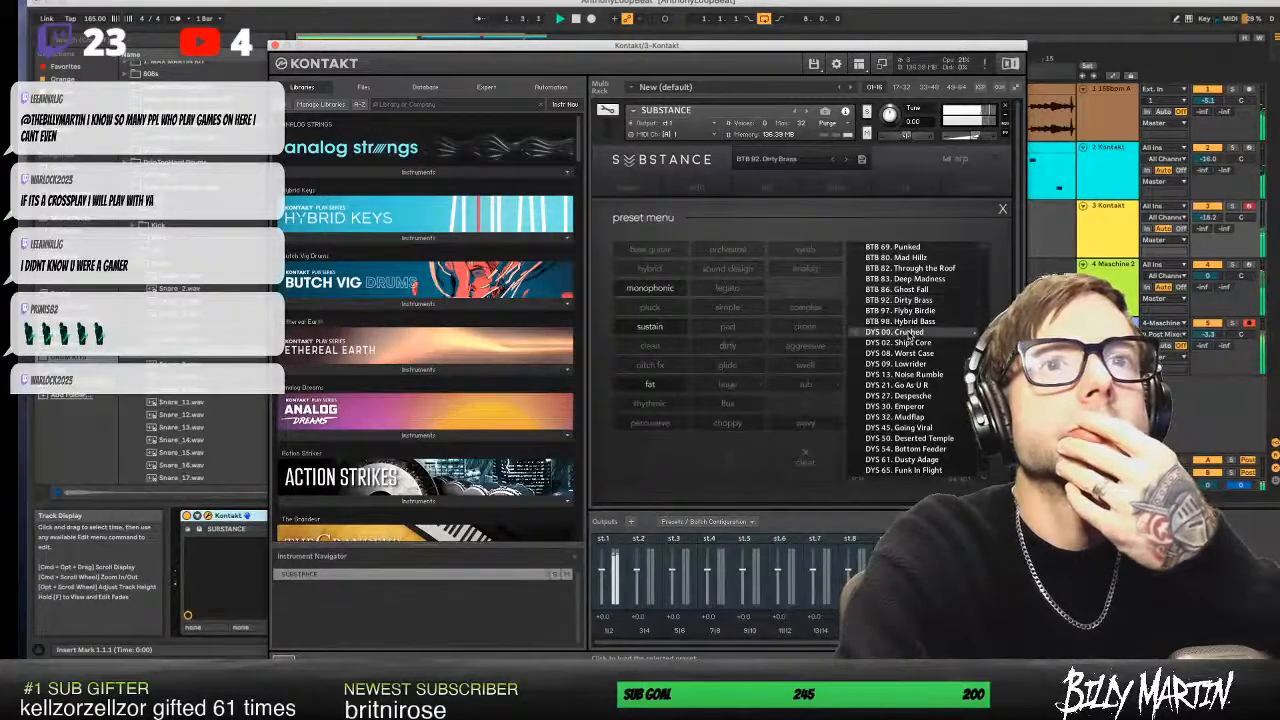
{"action": "left_click", "coordinate": [910, 334]}
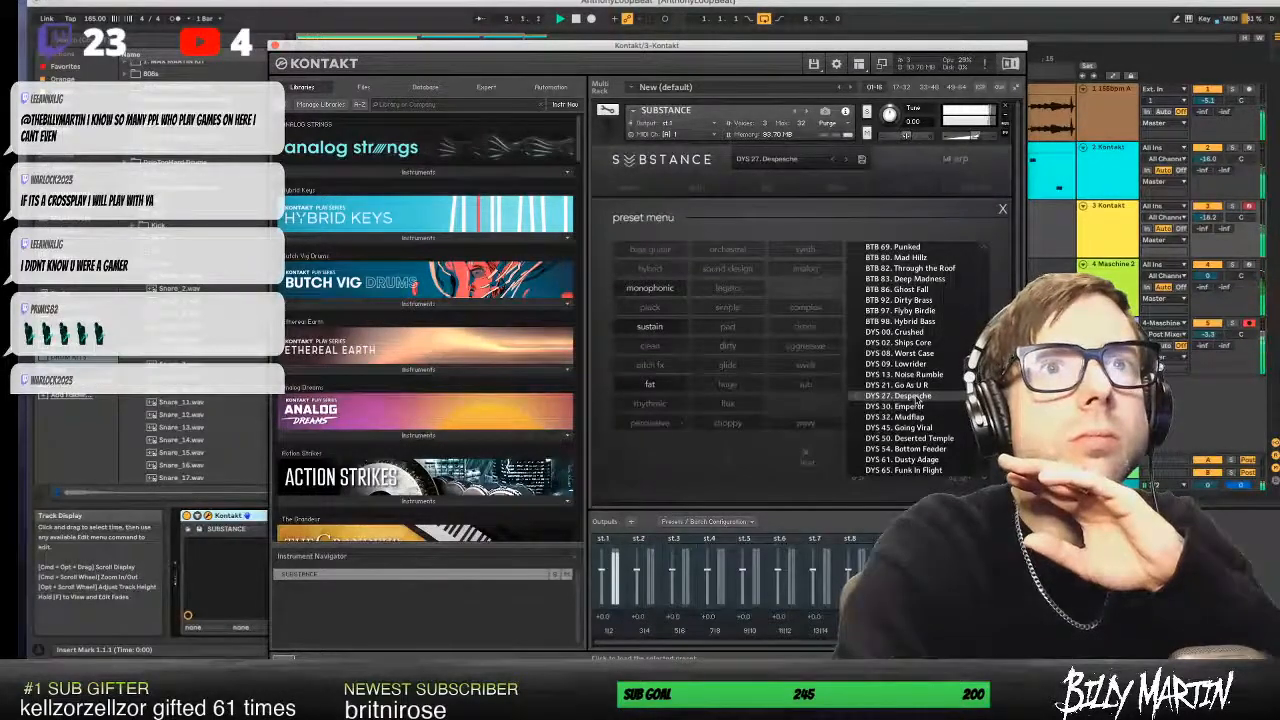
{"action": "left_click", "coordinate": [1236, 205]}
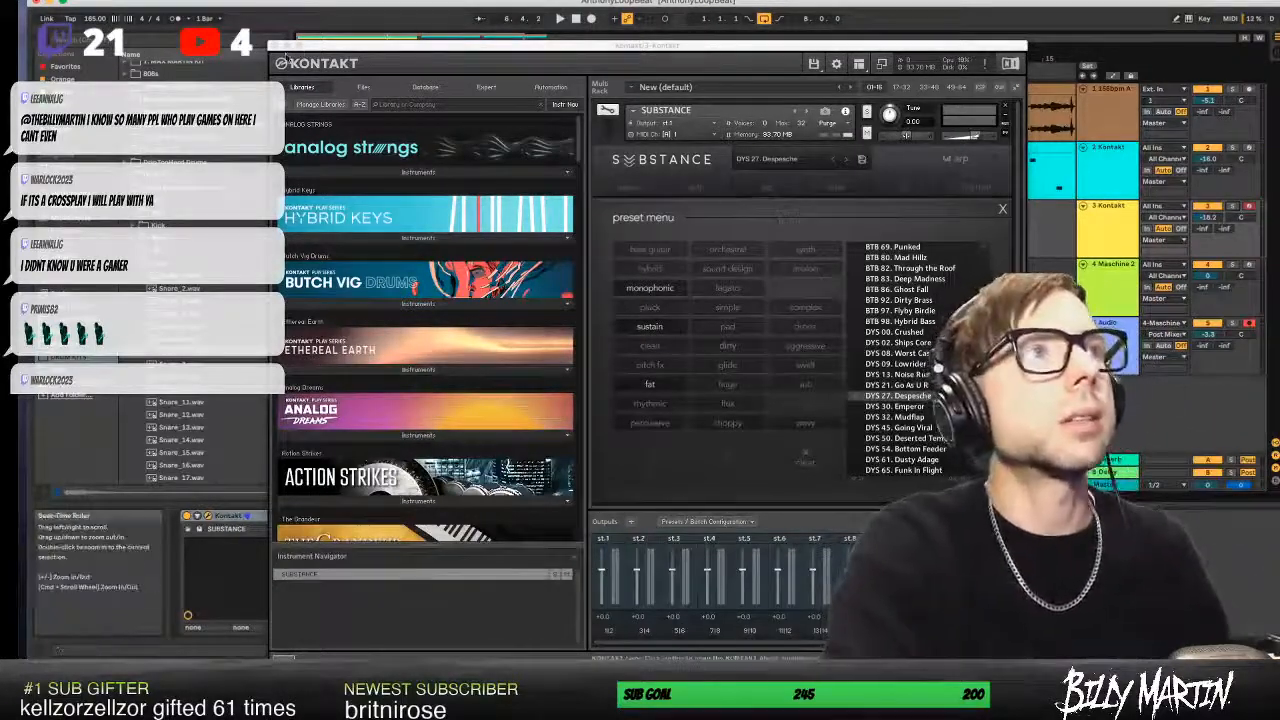
{"action": "left_click", "coordinate": [275, 46]}
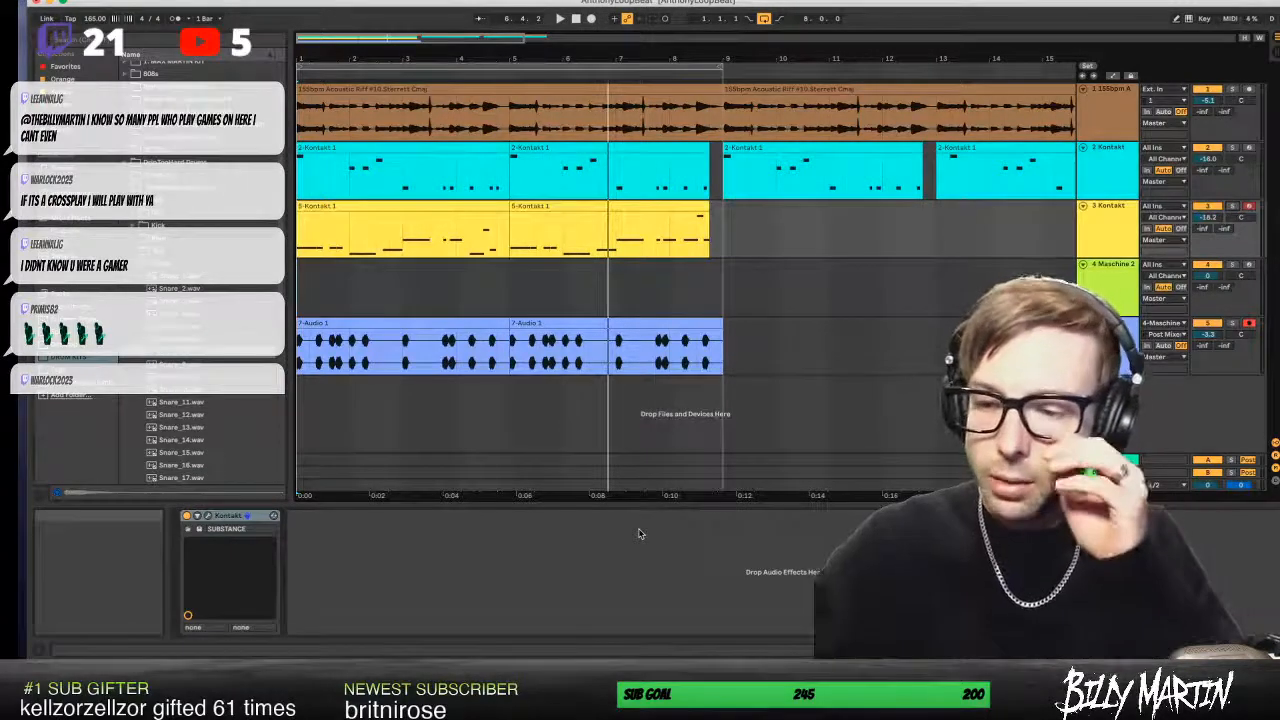
- During playback, lower track 2 Kontakt to -21.0 dB and raise the low cut of the riff track's second EQ Eight to 172 Hz
{"action": "left_click", "coordinate": [560, 18]}
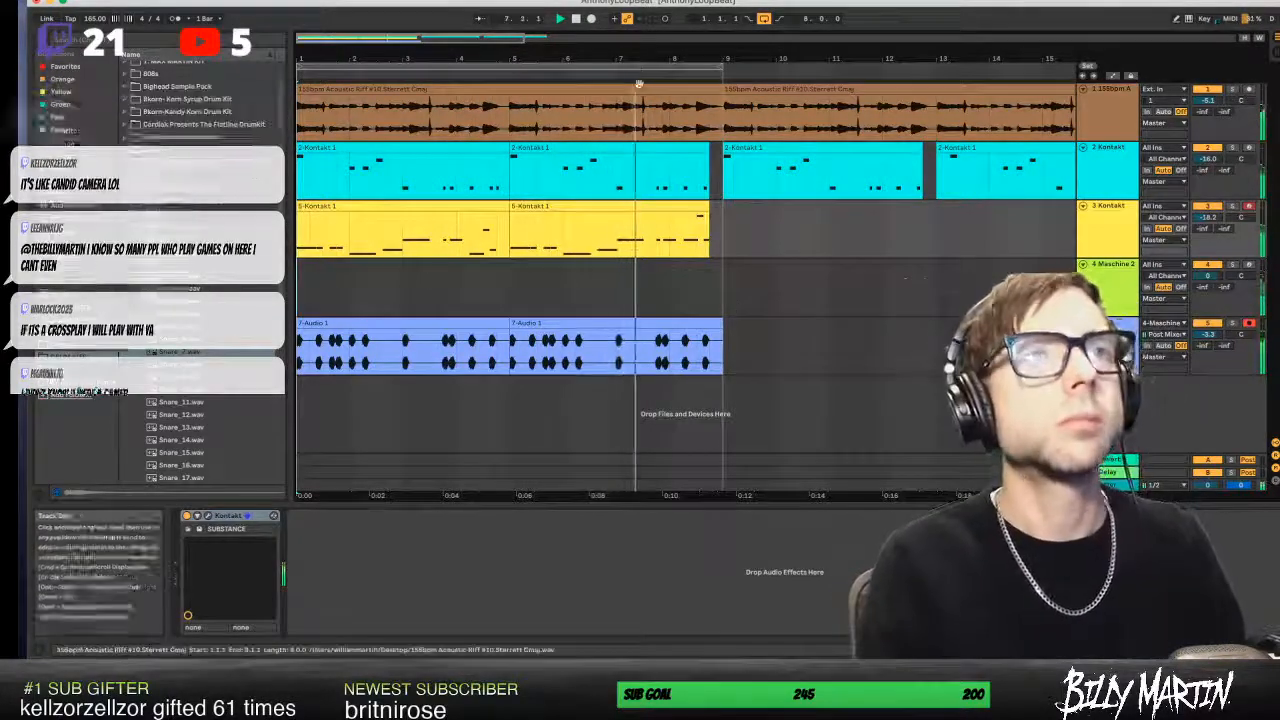
{"action": "left_click_drag", "start_coordinate": [561, 54], "coordinate": [561, 44]}
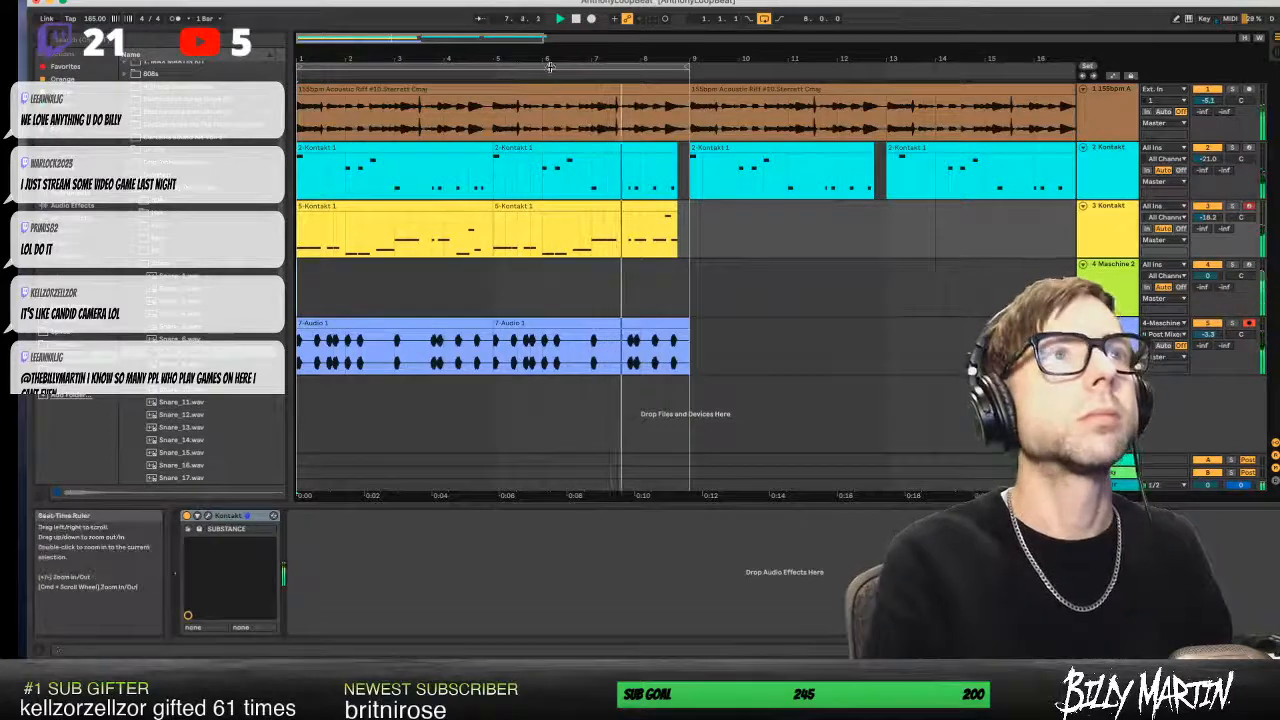
{"action": "left_click", "coordinate": [1110, 104]}
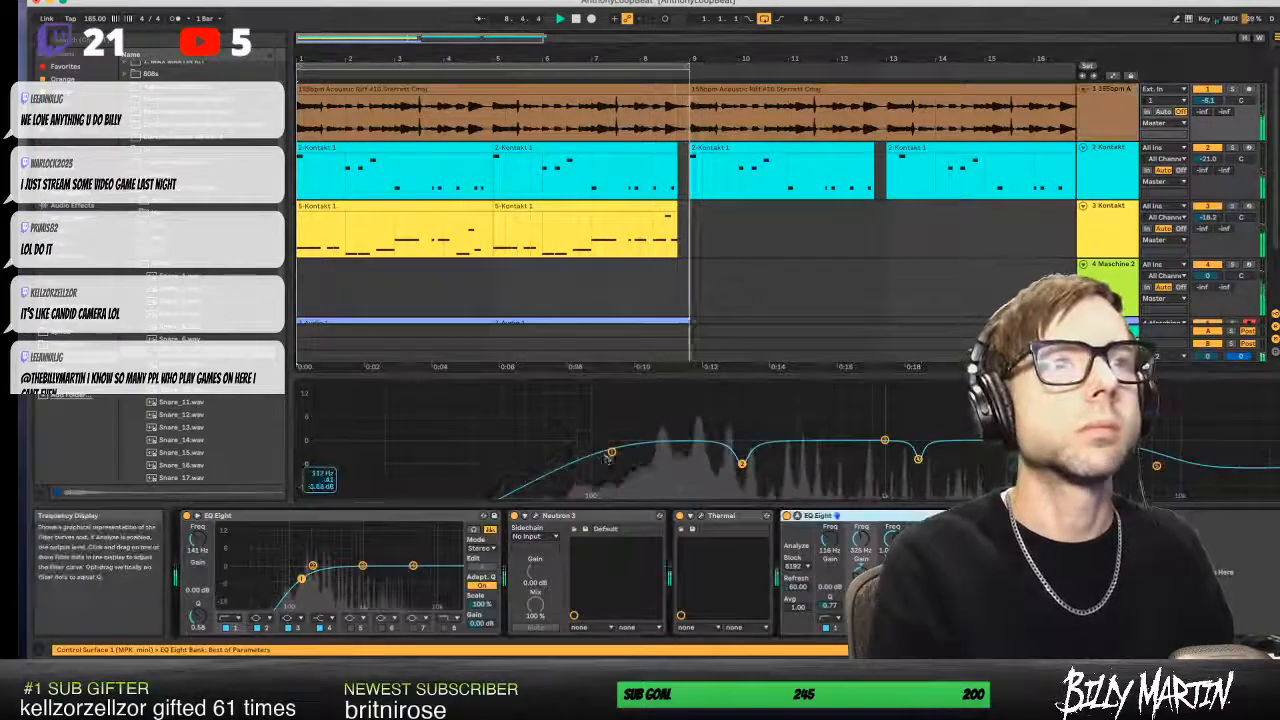
{"action": "left_click_drag", "start_coordinate": [612, 452], "coordinate": [662, 451]}
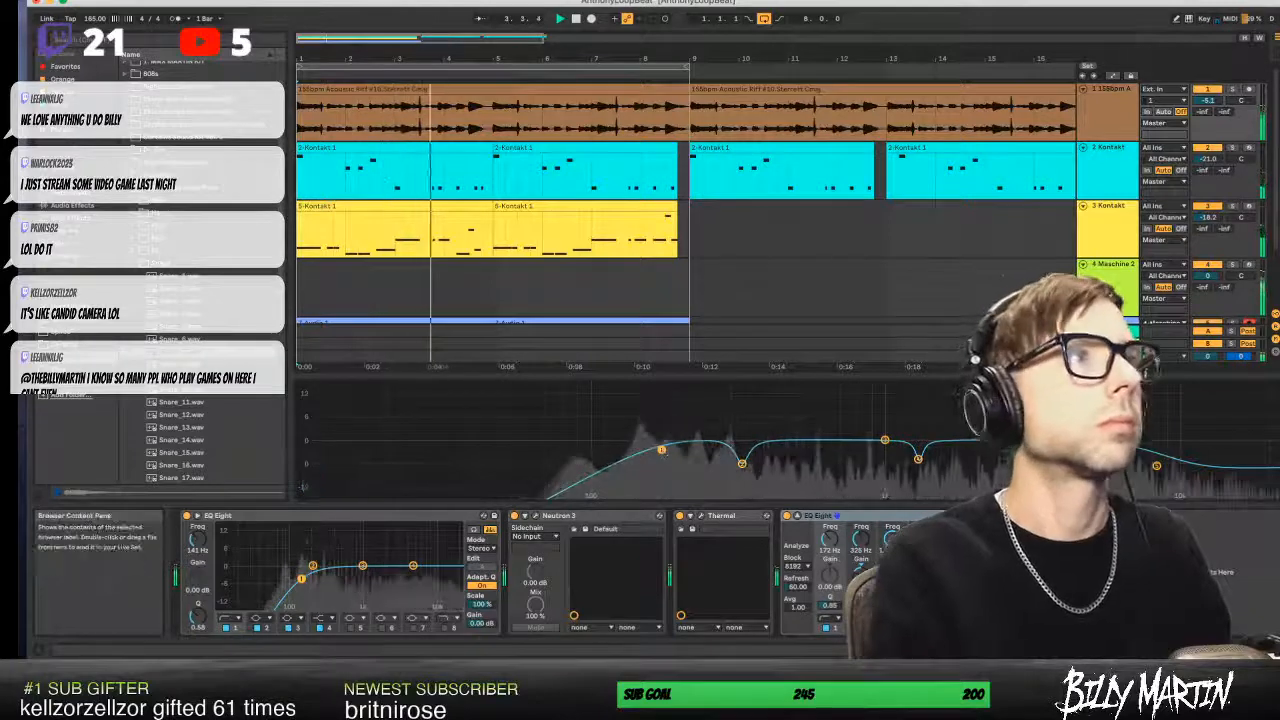
- Add a Compressor after the second EQ Eight on the acoustic riff track
{"action": "left_click", "coordinate": [66, 205]}
{"action": "left_click", "coordinate": [162, 143]}
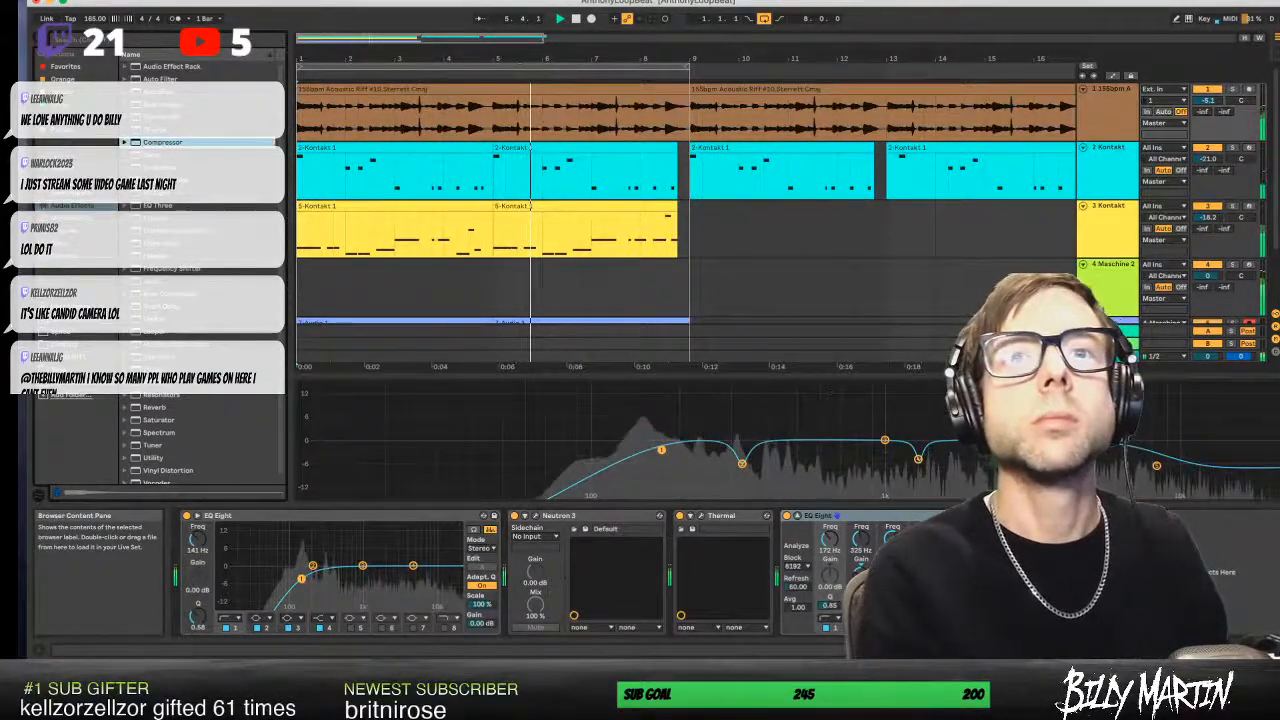
{"action": "left_click_drag", "start_coordinate": [162, 143], "coordinate": [1165, 573]}
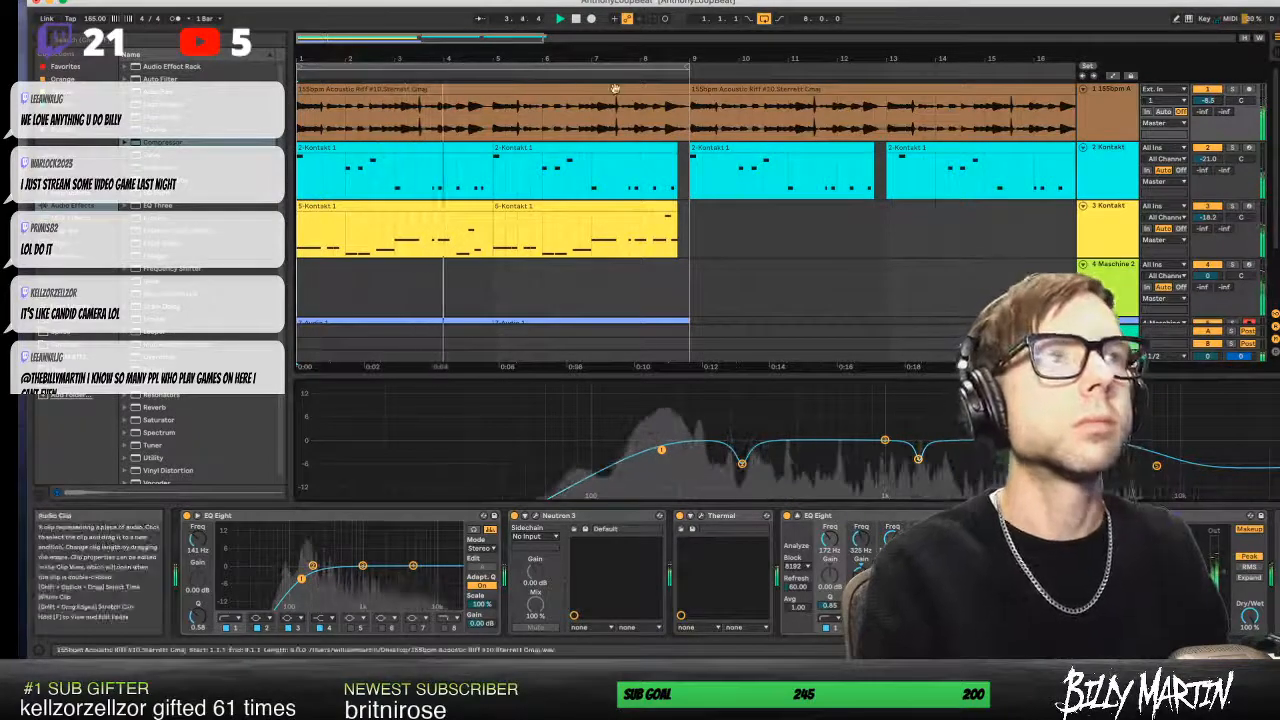
- Stop playback and move the yellow Kontakt track above the cyan Kontakt track
{"action": "scroll", "coordinate": [708, 300], "scroll_direction": "down", "scroll_amount": 1}
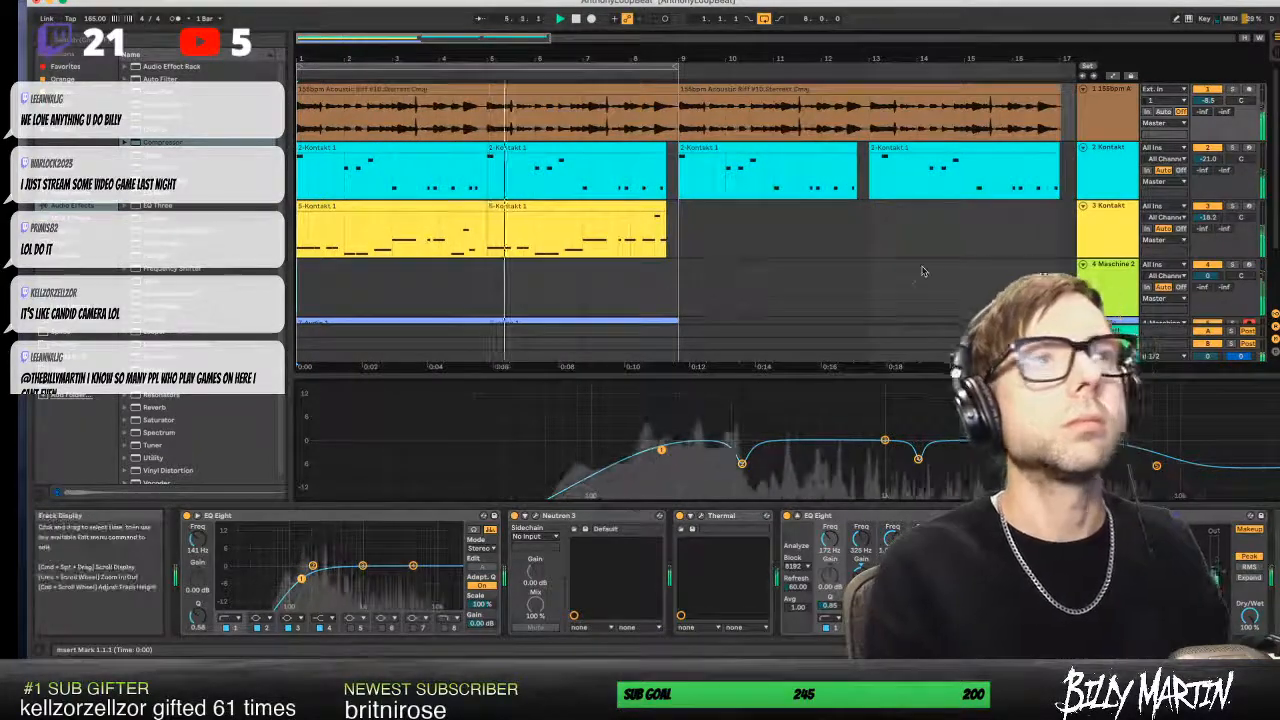
{"action": "key", "text": "space"}
{"action": "scroll", "coordinate": [923, 271], "scroll_direction": "down", "scroll_amount": 3}
{"action": "left_click", "coordinate": [1112, 152]}
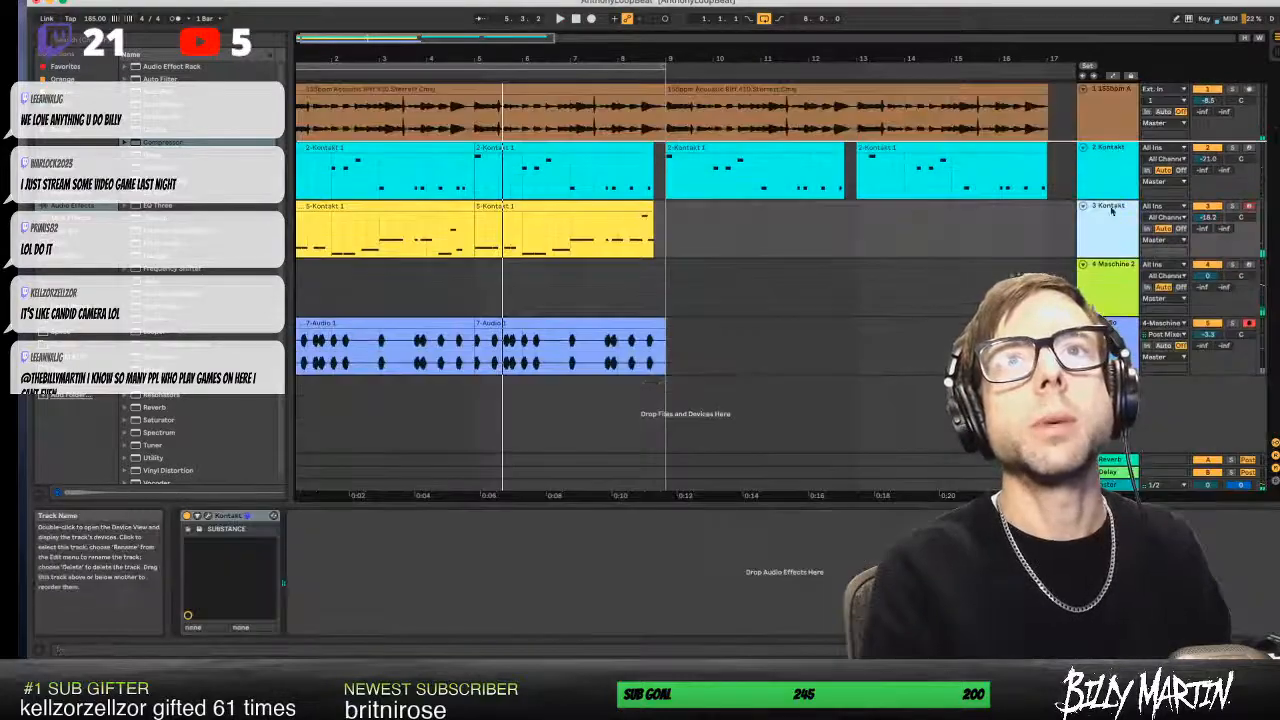
{"action": "left_click_drag", "start_coordinate": [1112, 210], "coordinate": [1112, 152]}
- Open the Maschine 2 plug-in on track 4, reposition its window and delete all Hat_8 notes from Pattern 1
{"action": "double_click", "coordinate": [1108, 284]}
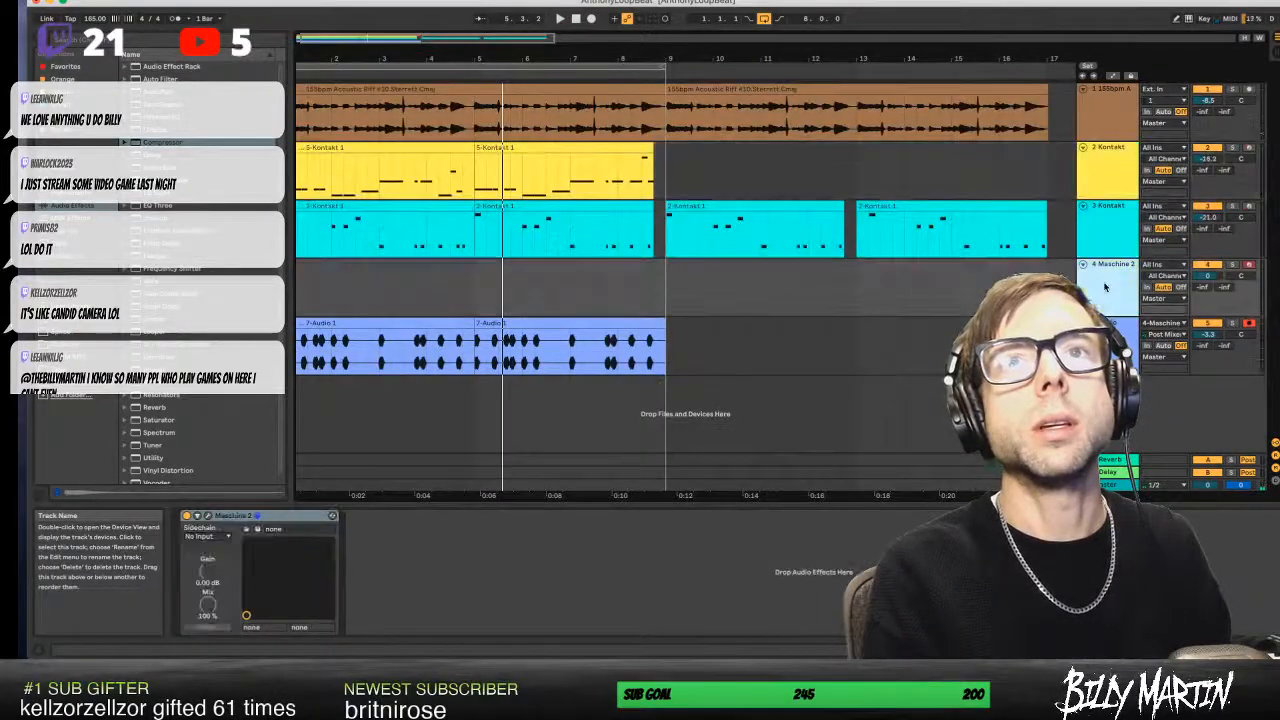
{"action": "left_click", "coordinate": [207, 516]}
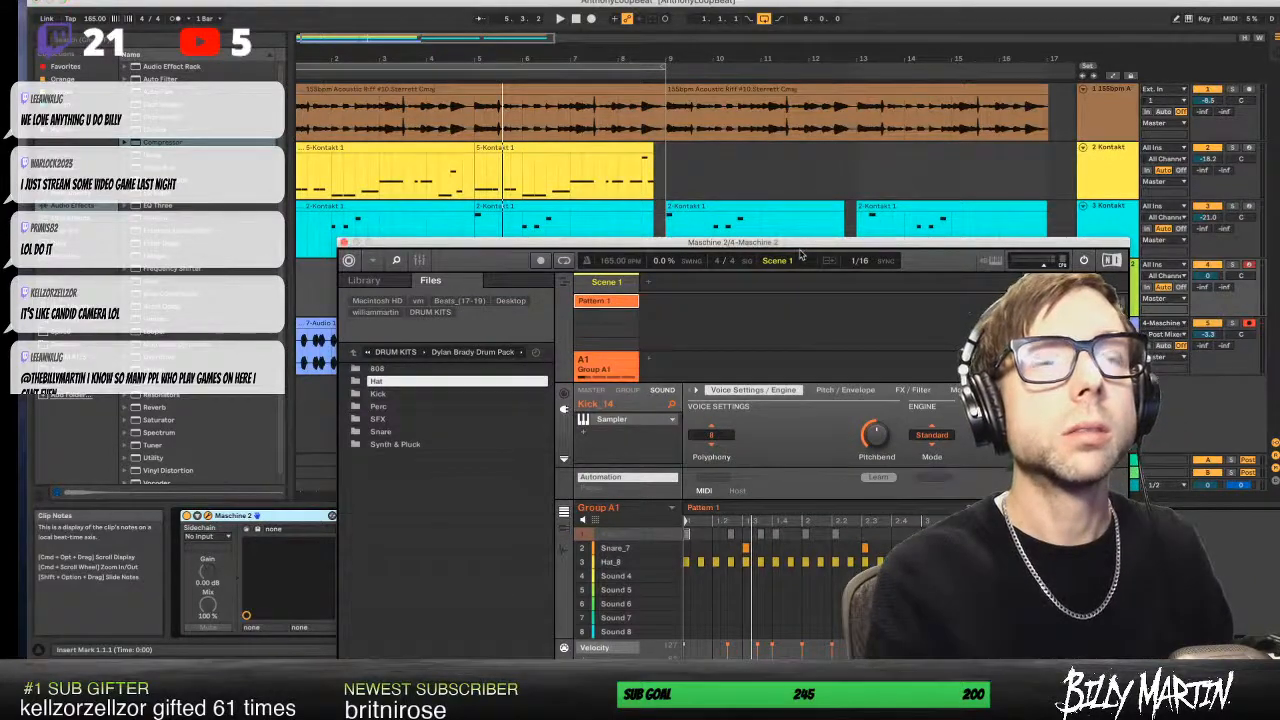
{"action": "left_click_drag", "start_coordinate": [822, 245], "coordinate": [657, 204]}
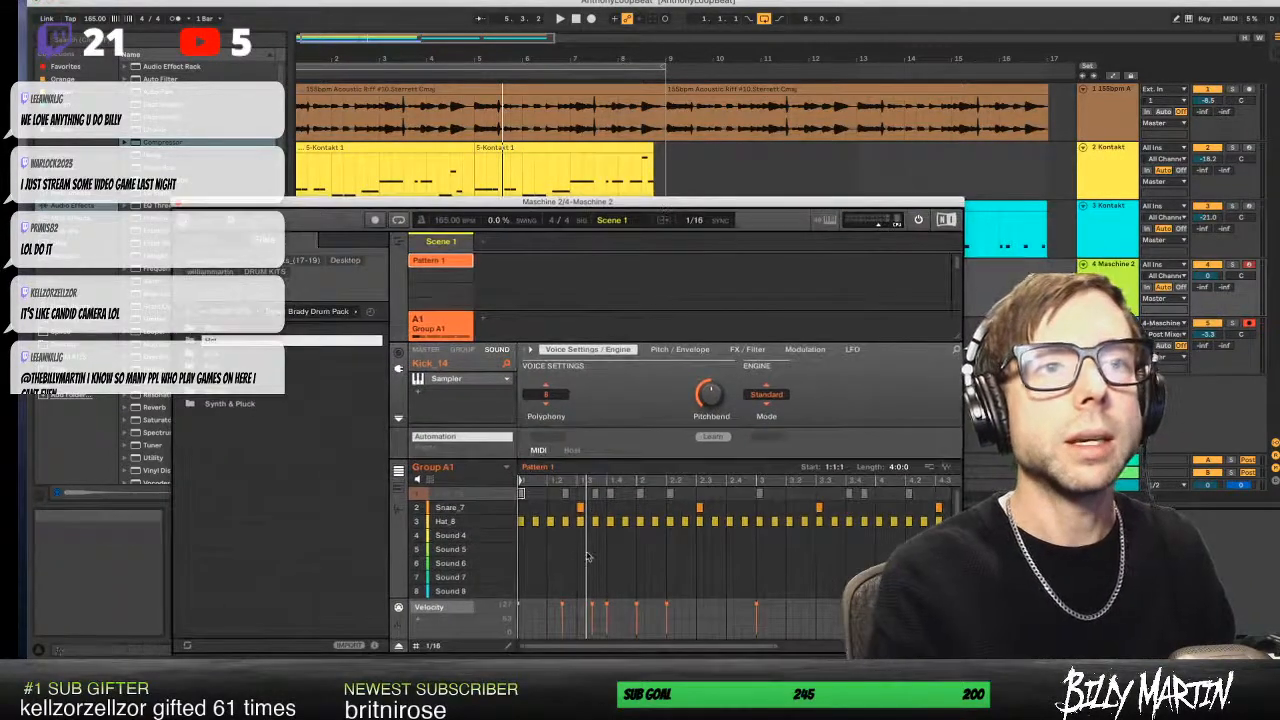
{"action": "left_click_drag", "start_coordinate": [525, 535], "coordinate": [857, 531]}
{"action": "key", "text": "Delete"}
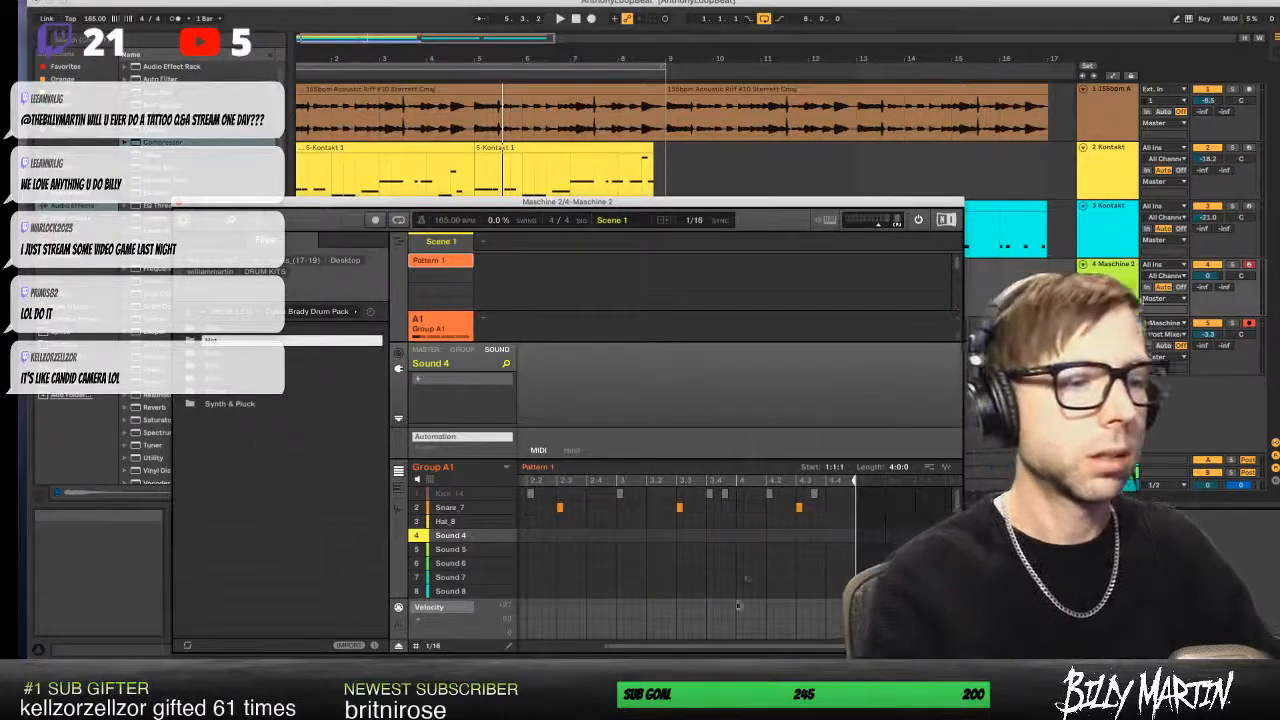
- With the loop playing, place Hat_8 notes at 1 and 1.2 and remove the misplaced notes from the Sound 4 row
{"action": "scroll", "coordinate": [730, 625], "scroll_direction": "left", "scroll_amount": 1}
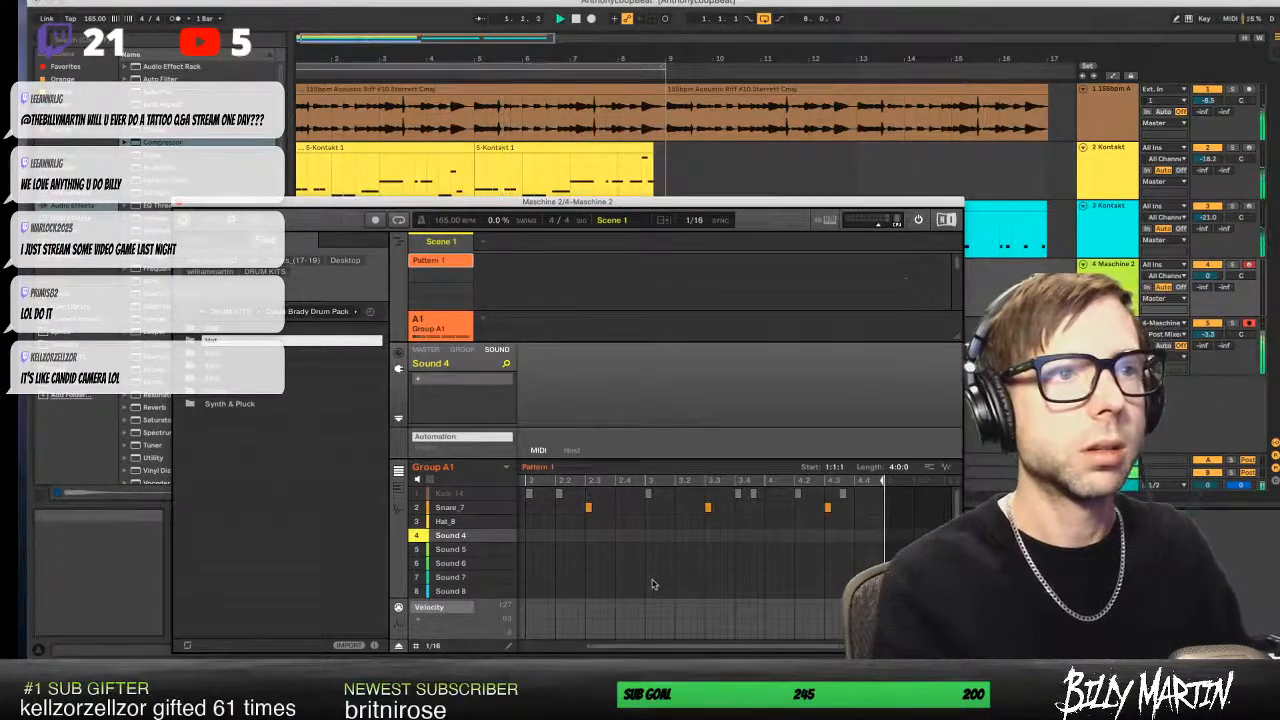
{"action": "scroll", "coordinate": [626, 576], "scroll_direction": "left", "scroll_amount": 3}
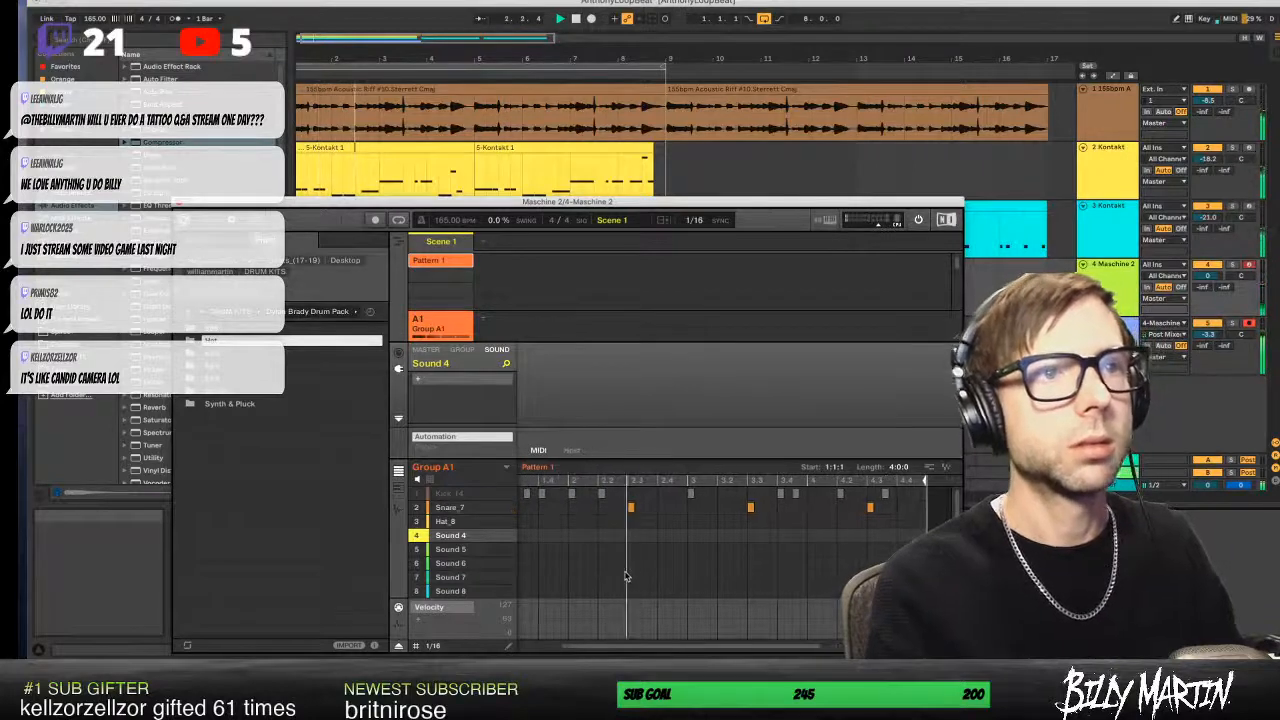
{"action": "scroll", "coordinate": [547, 540], "scroll_direction": "left", "scroll_amount": 1}
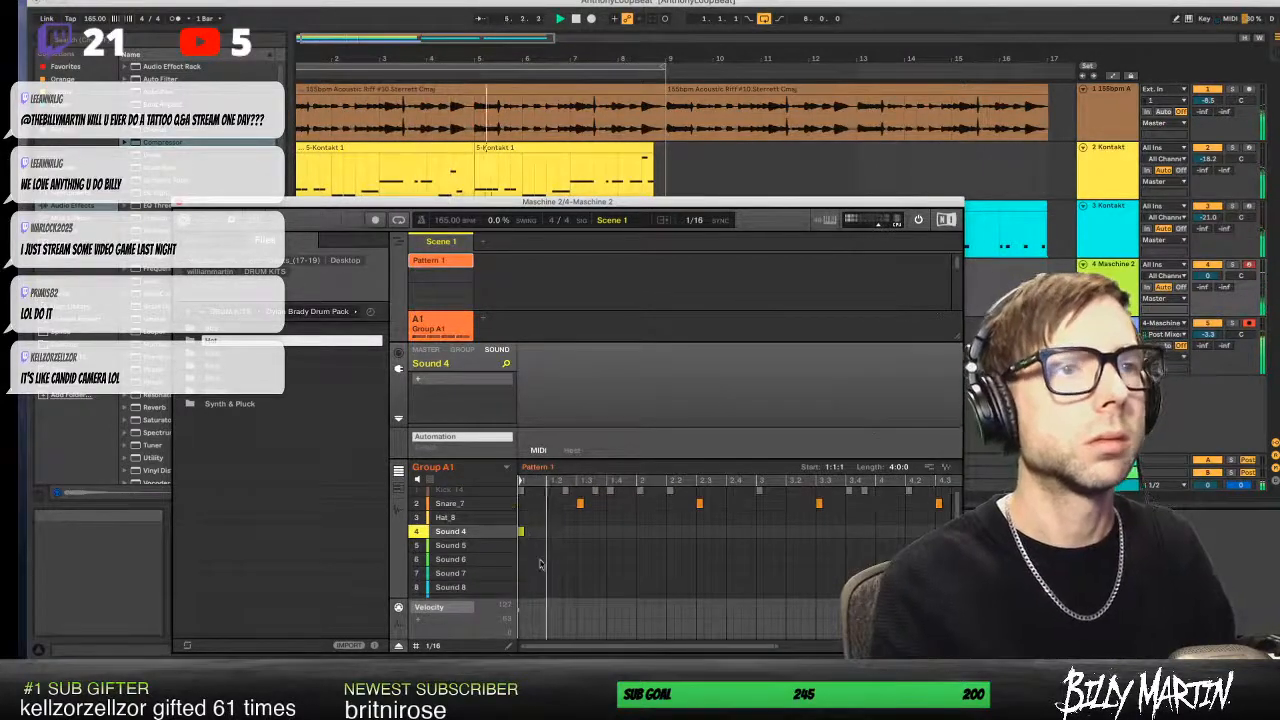
{"action": "left_click", "coordinate": [551, 531]}
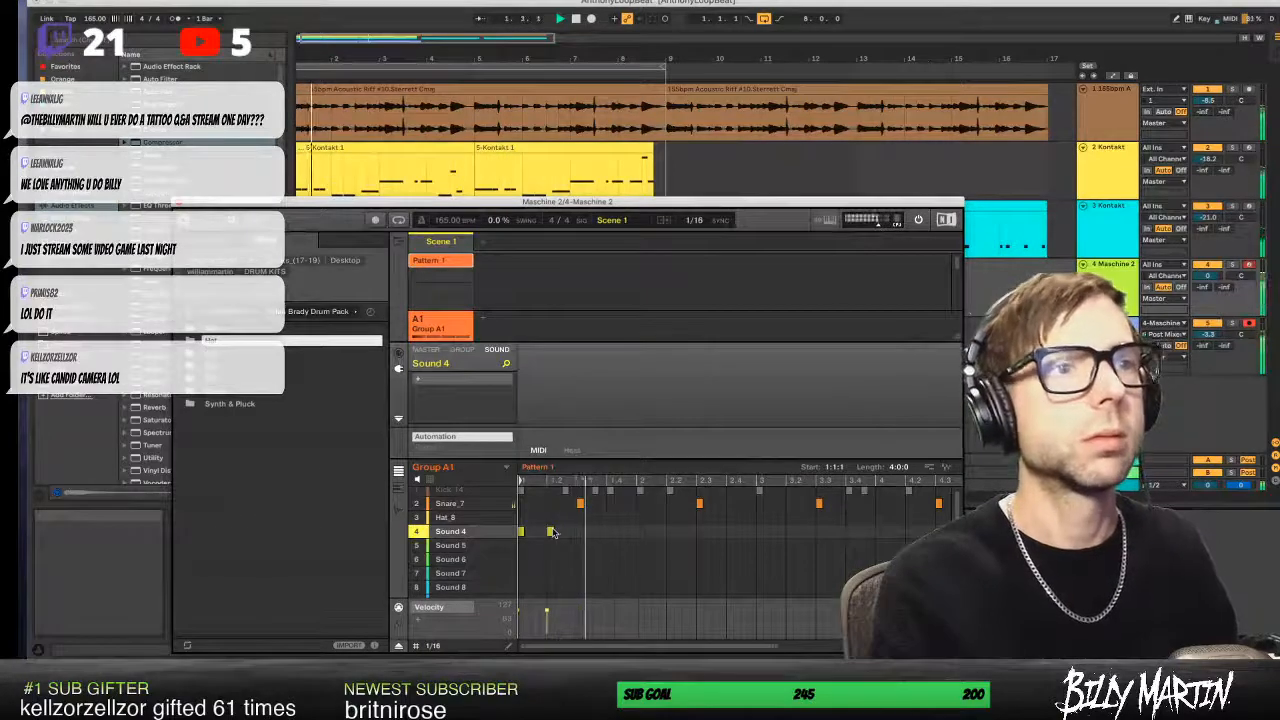
{"action": "left_click", "coordinate": [550, 517]}
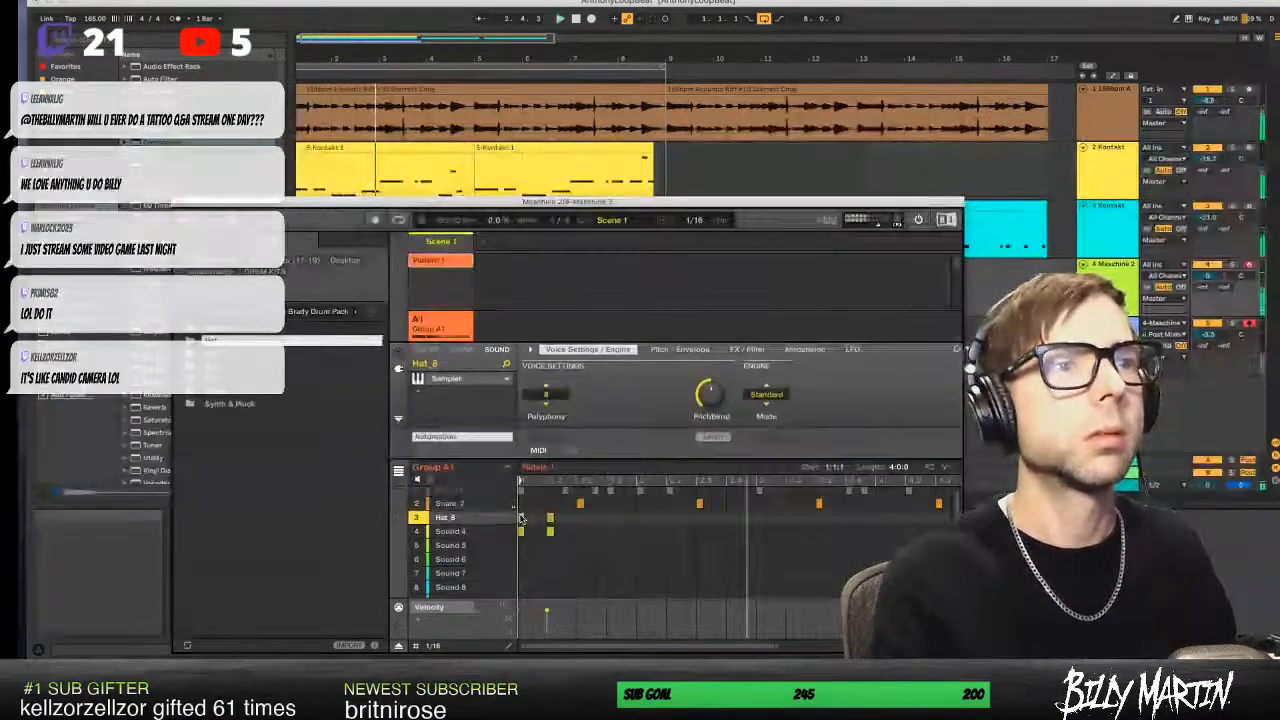
{"action": "left_click", "coordinate": [521, 533]}
{"action": "left_click", "coordinate": [521, 533]}
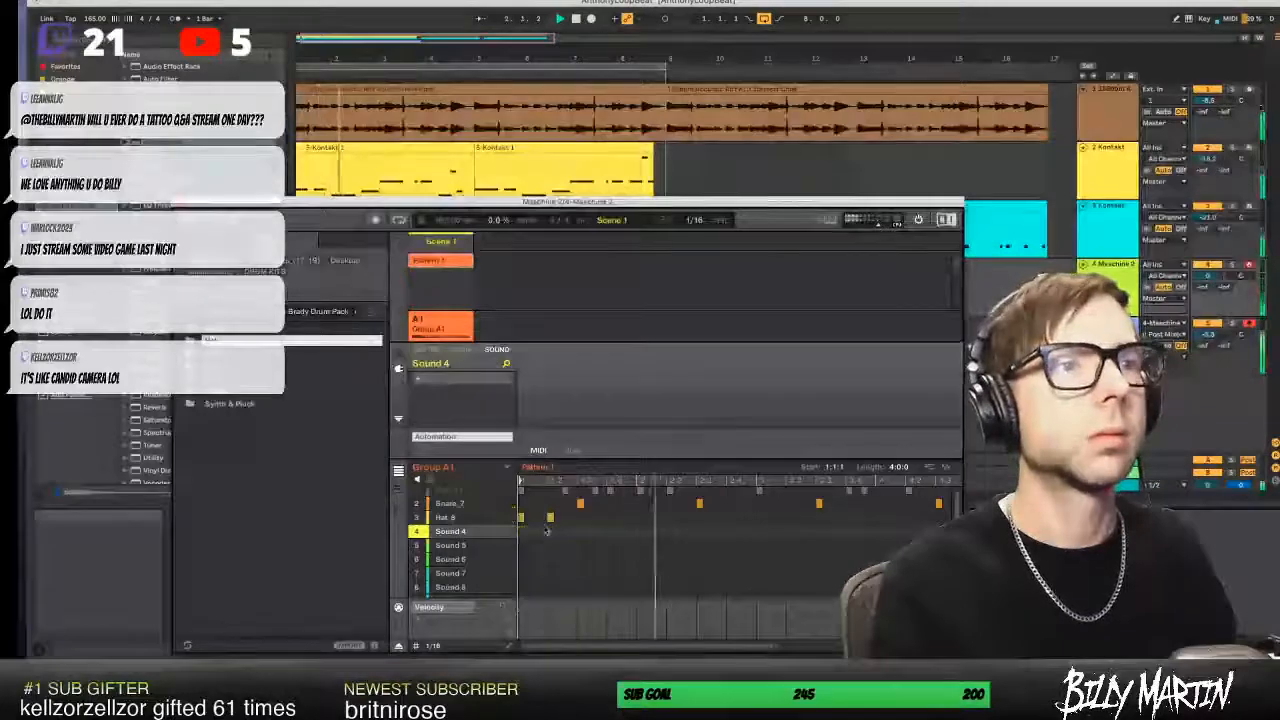
- Remove the Hat_8 note at 1.2 and place Hat_8 notes every half bar from 1.3 through 4
{"action": "key", "text": "space"}
{"action": "double_click", "coordinate": [551, 518]}
{"action": "double_click", "coordinate": [580, 518]}
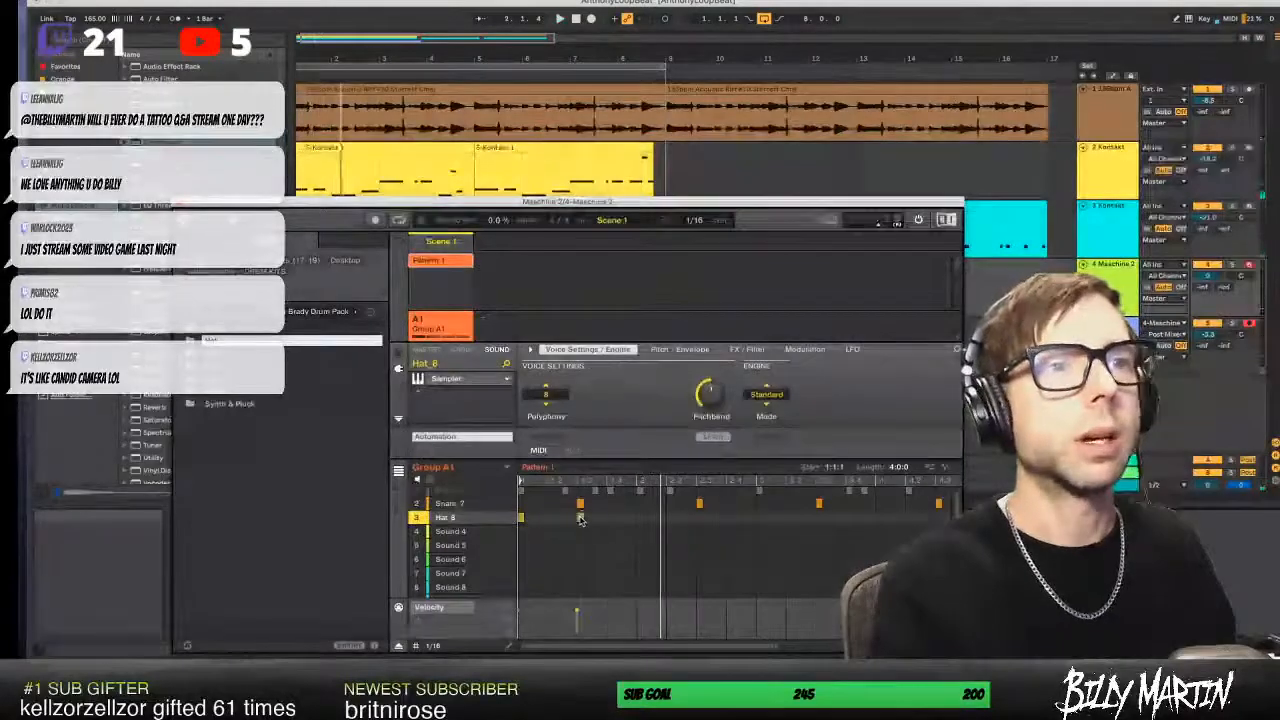
{"action": "double_click", "coordinate": [640, 518]}
{"action": "double_click", "coordinate": [700, 518]}
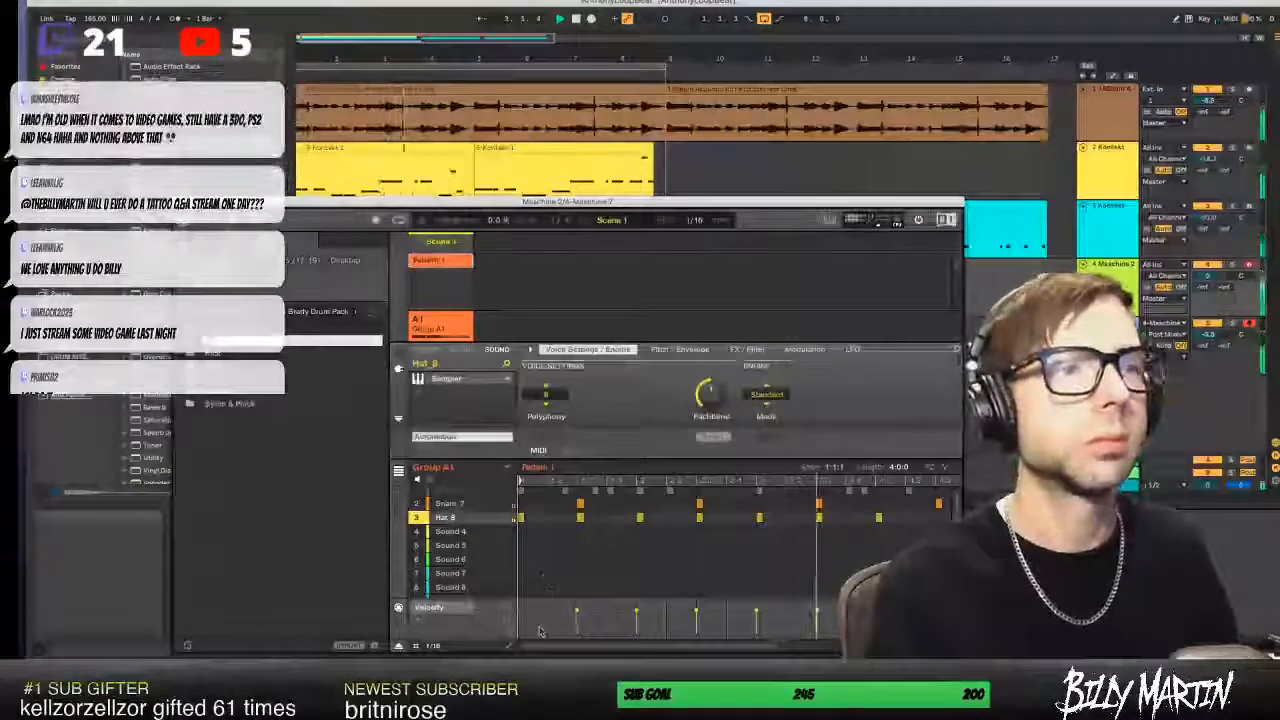
- Set the pattern grid to 1/32T, build a fast Hat_8 roll leading into the snare at 1.3, and play the loop
{"action": "left_click", "coordinate": [433, 647]}
{"action": "left_click", "coordinate": [471, 612]}
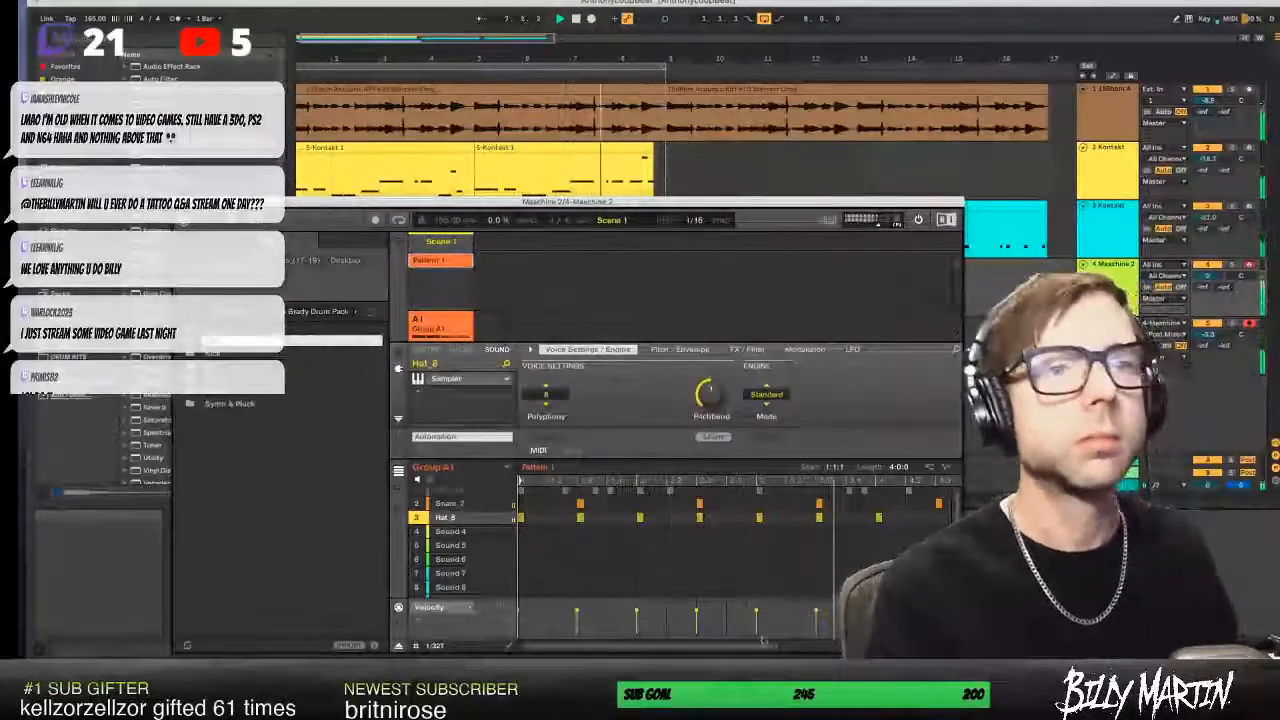
{"action": "left_click_drag", "start_coordinate": [775, 646], "coordinate": [640, 647]}
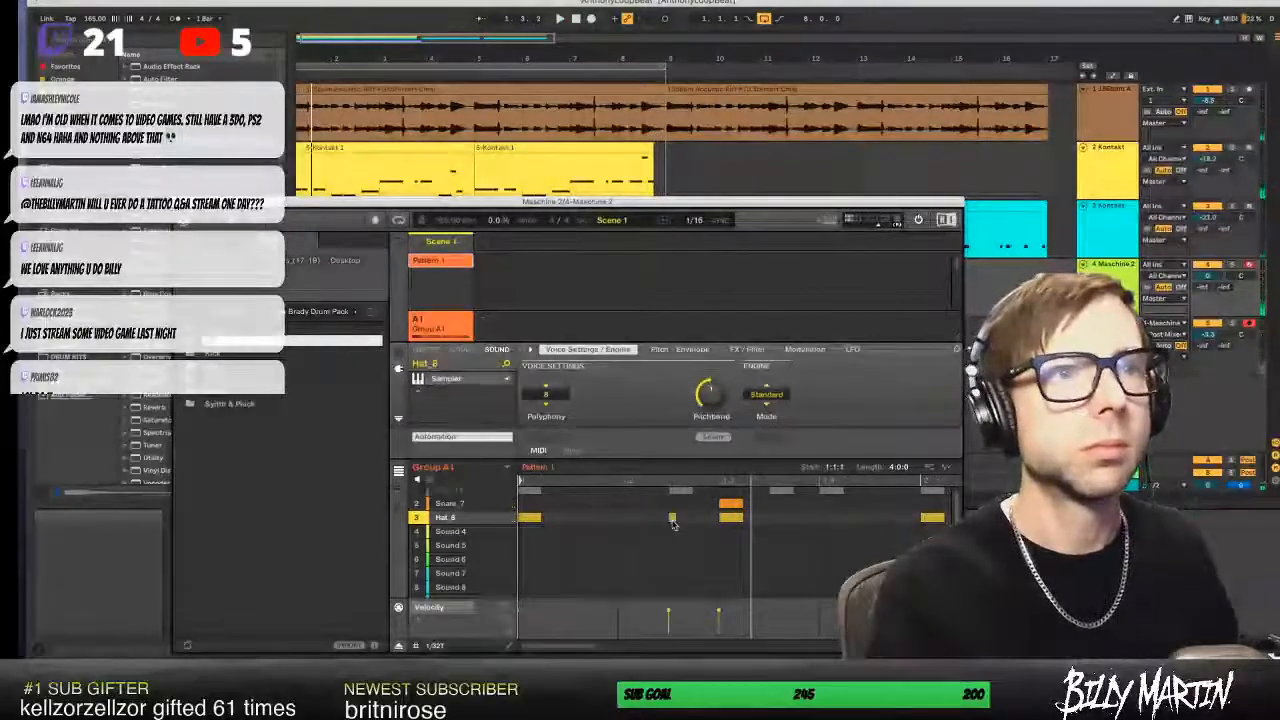
{"action": "key", "text": "super+d"}
{"action": "key", "text": "super+d"}
{"action": "key", "text": "super+d"}
{"action": "key", "text": "super+d"}
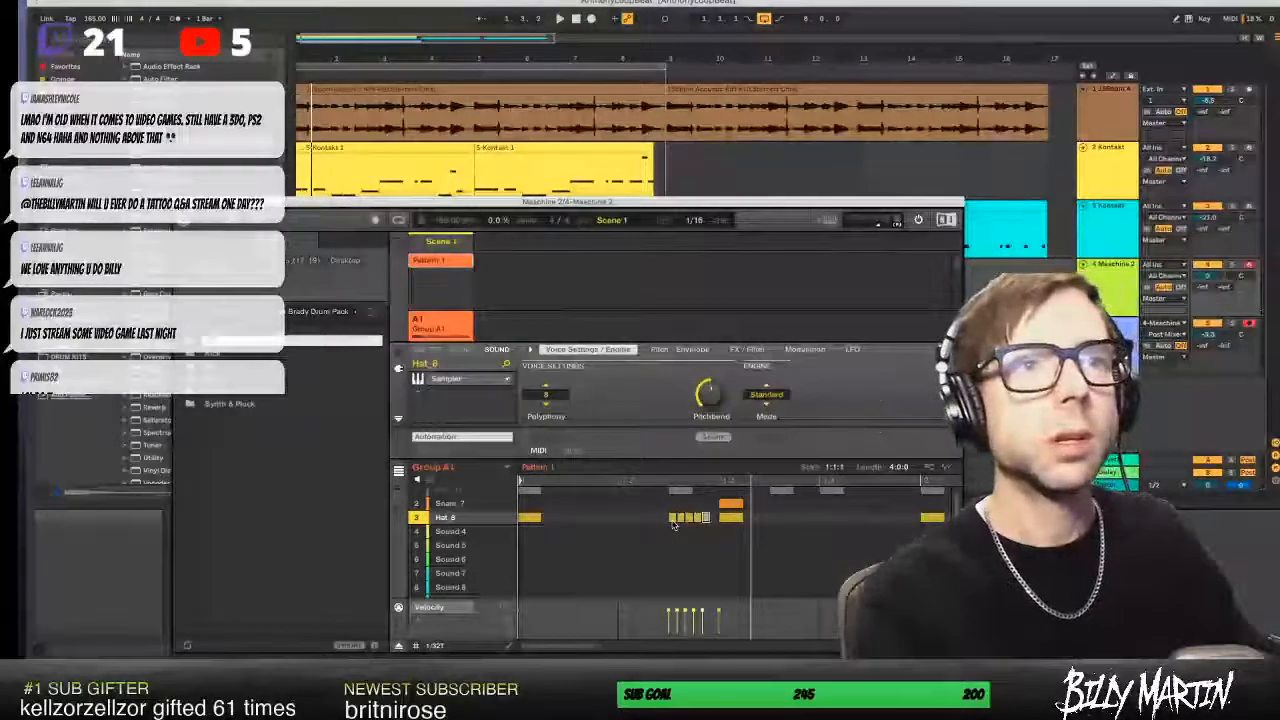
{"action": "left_click", "coordinate": [563, 557]}
{"action": "key", "text": "space"}
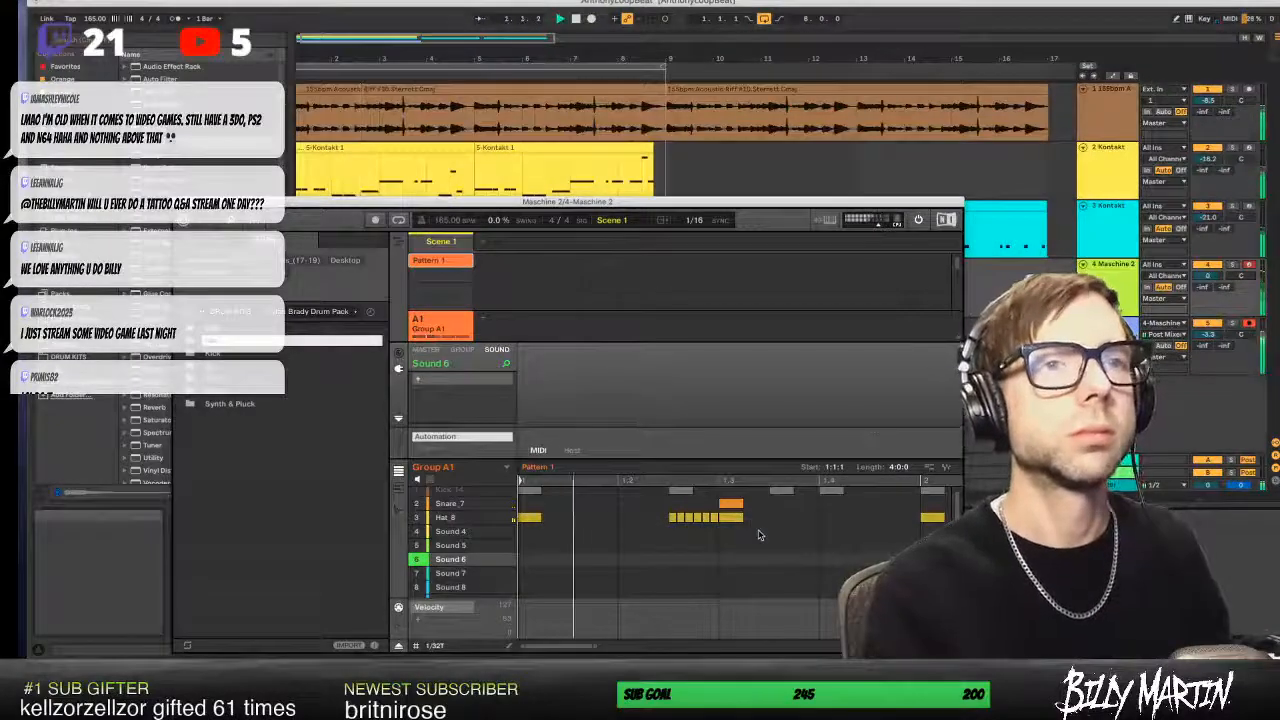
- Set the grid to 1/16 and add three Hat_8 notes between 1.3 and 2, removing the extra note just before 2
{"action": "left_click_drag", "start_coordinate": [560, 646], "coordinate": [767, 622]}
{"action": "scroll", "coordinate": [768, 623], "scroll_direction": "left", "scroll_amount": 5}
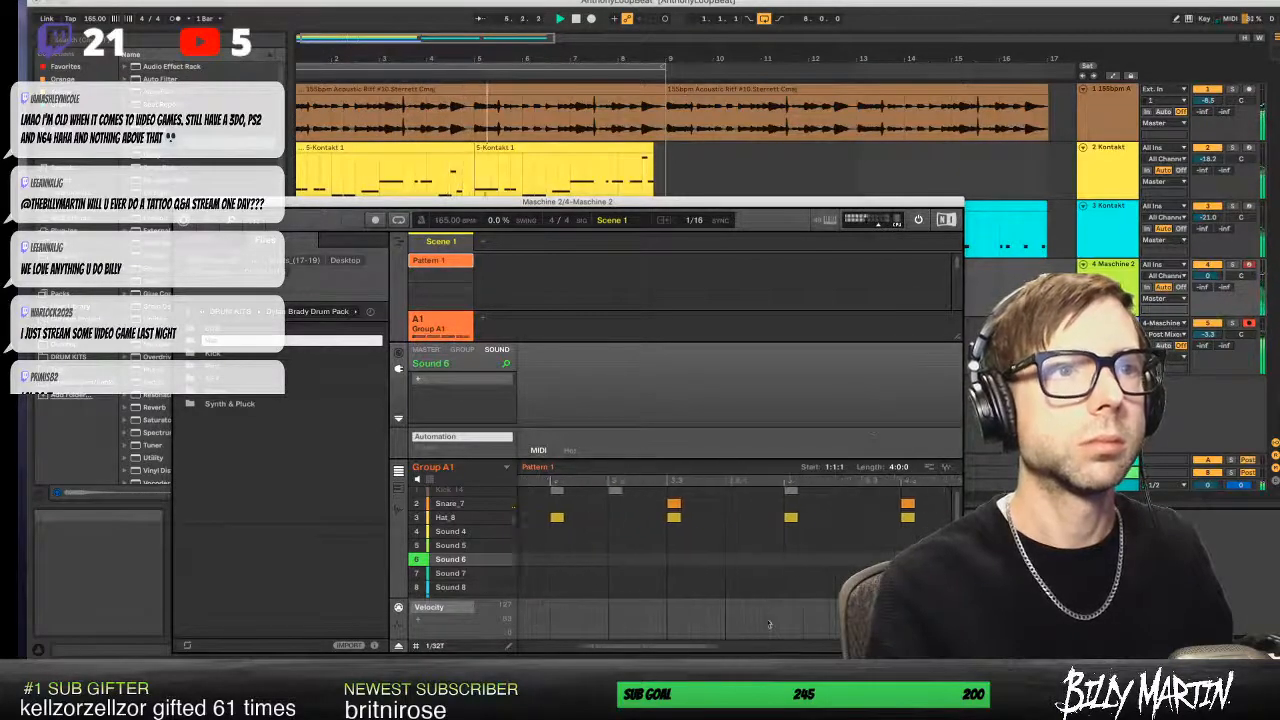
{"action": "left_click", "coordinate": [434, 647]}
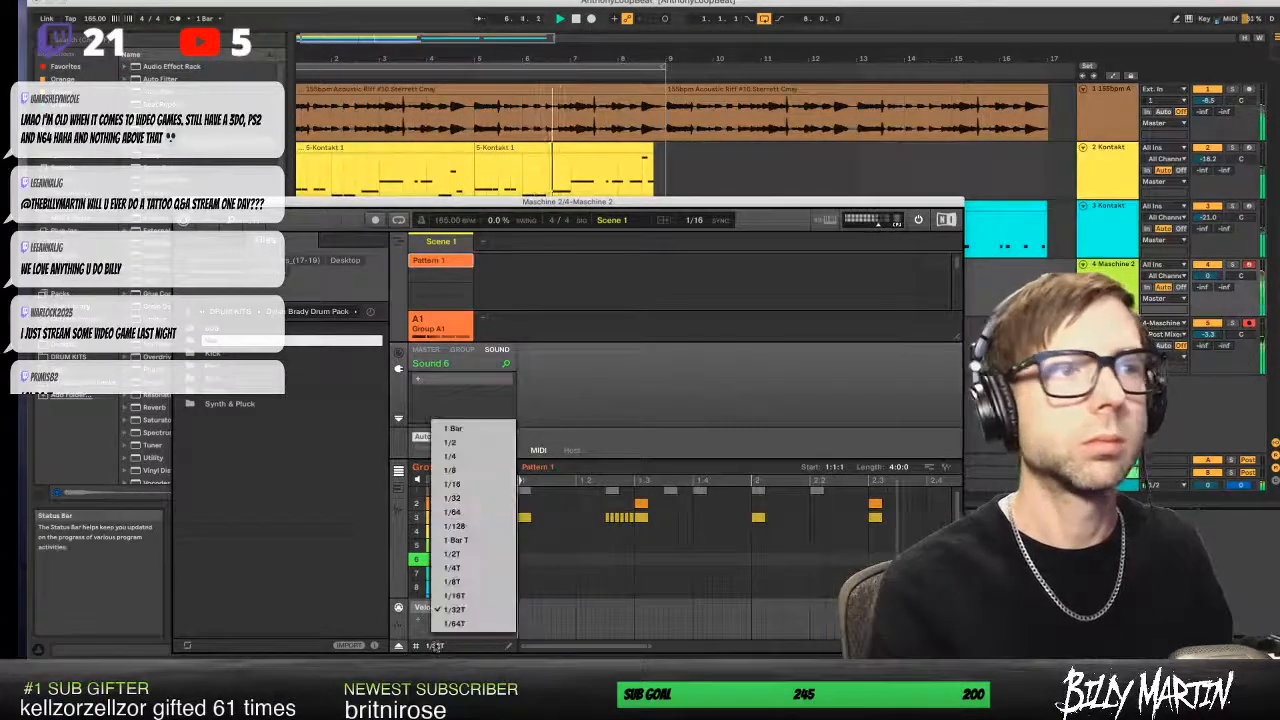
{"action": "left_click", "coordinate": [488, 487]}
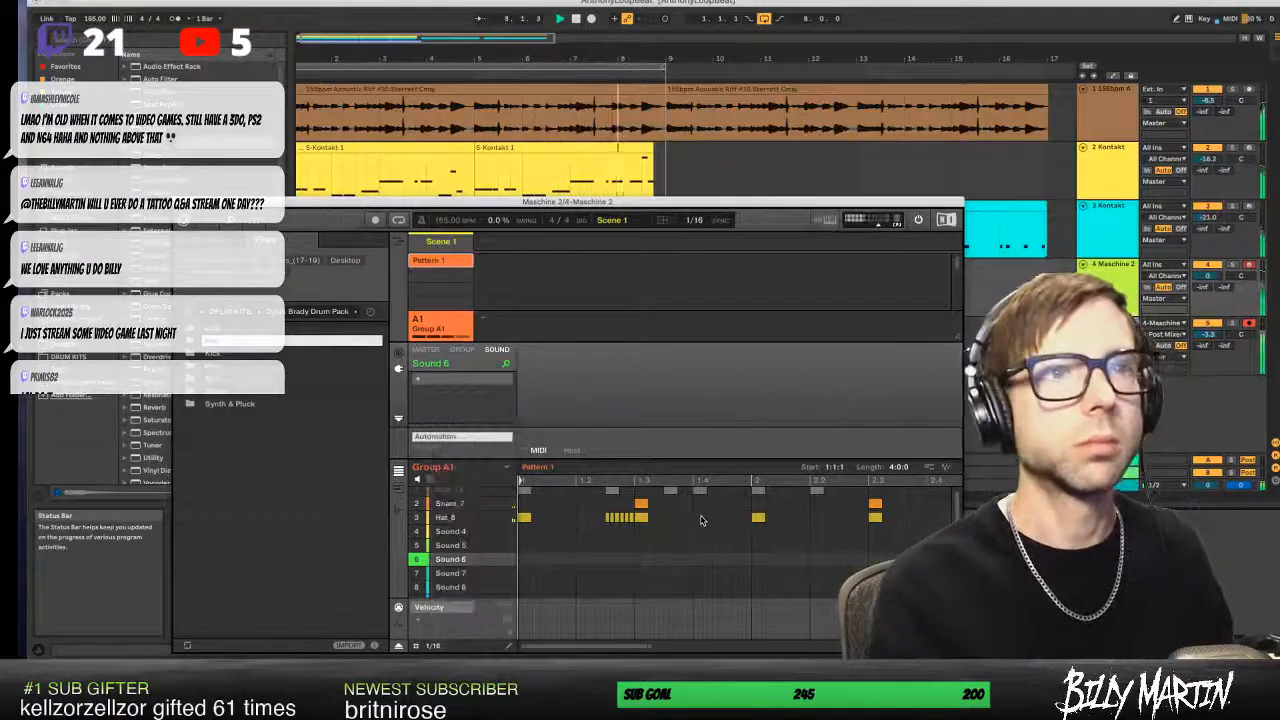
{"action": "left_click", "coordinate": [671, 518]}
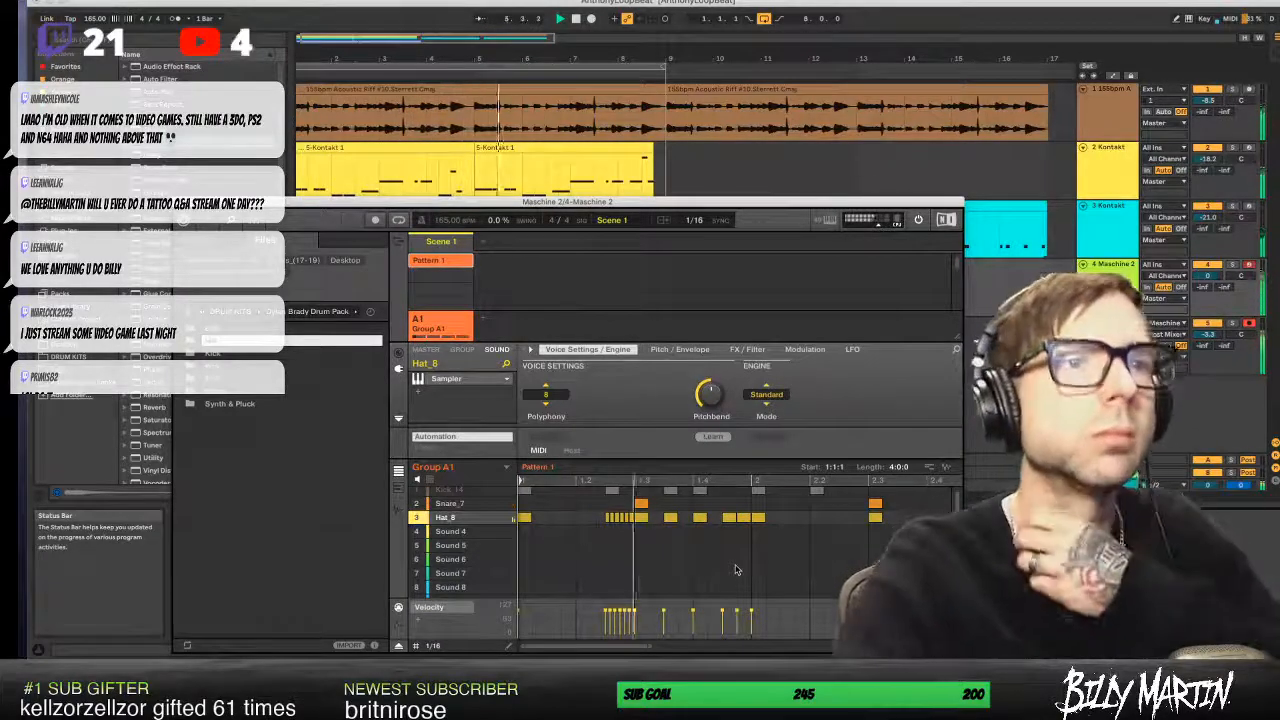
{"action": "double_click", "coordinate": [747, 520]}
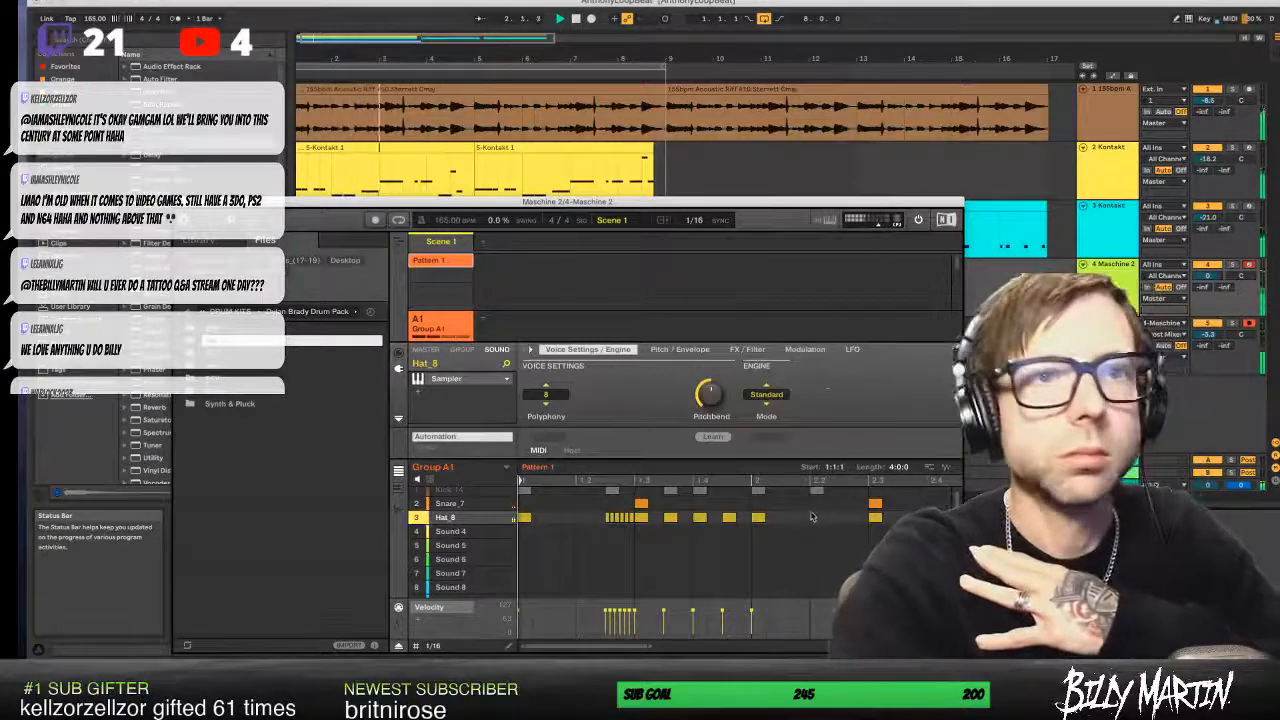
- Set the grid to 1/16T and build a six-note Hat_8 triplet roll starting at 2.3
{"action": "left_click", "coordinate": [432, 645]}
{"action": "left_click", "coordinate": [469, 596]}
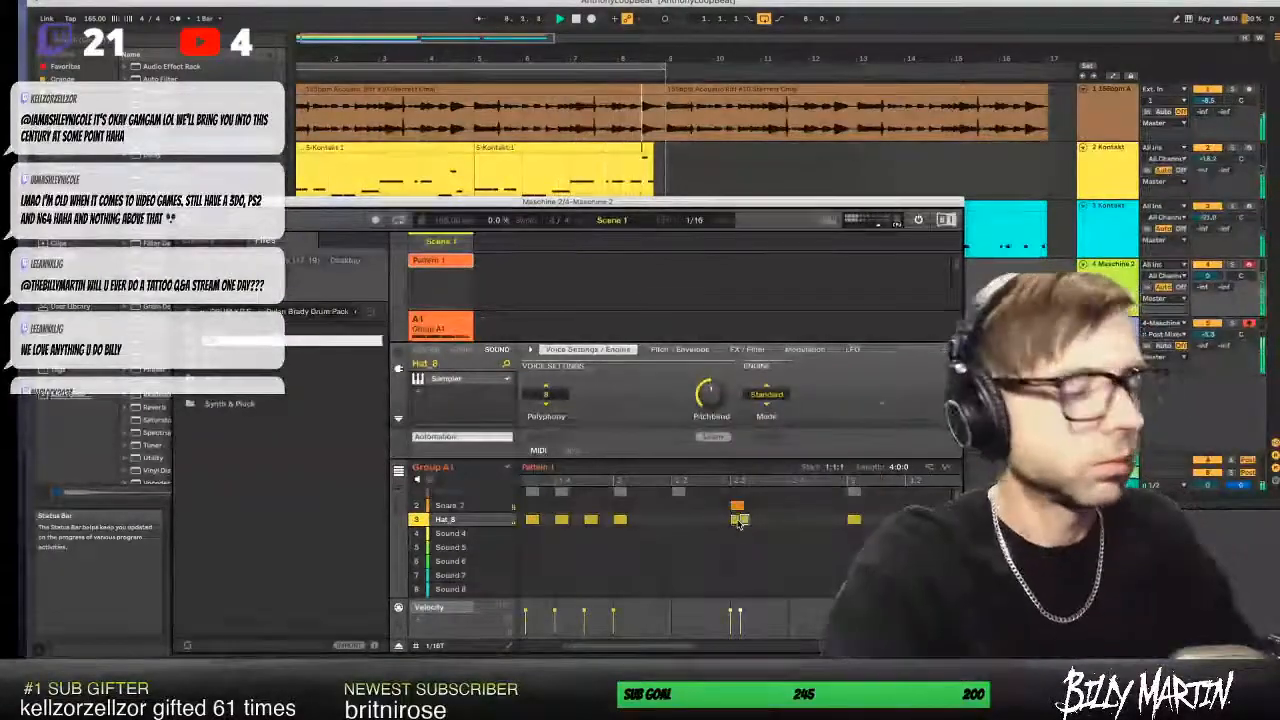
{"action": "left_click_drag", "start_coordinate": [738, 521], "coordinate": [773, 520]}
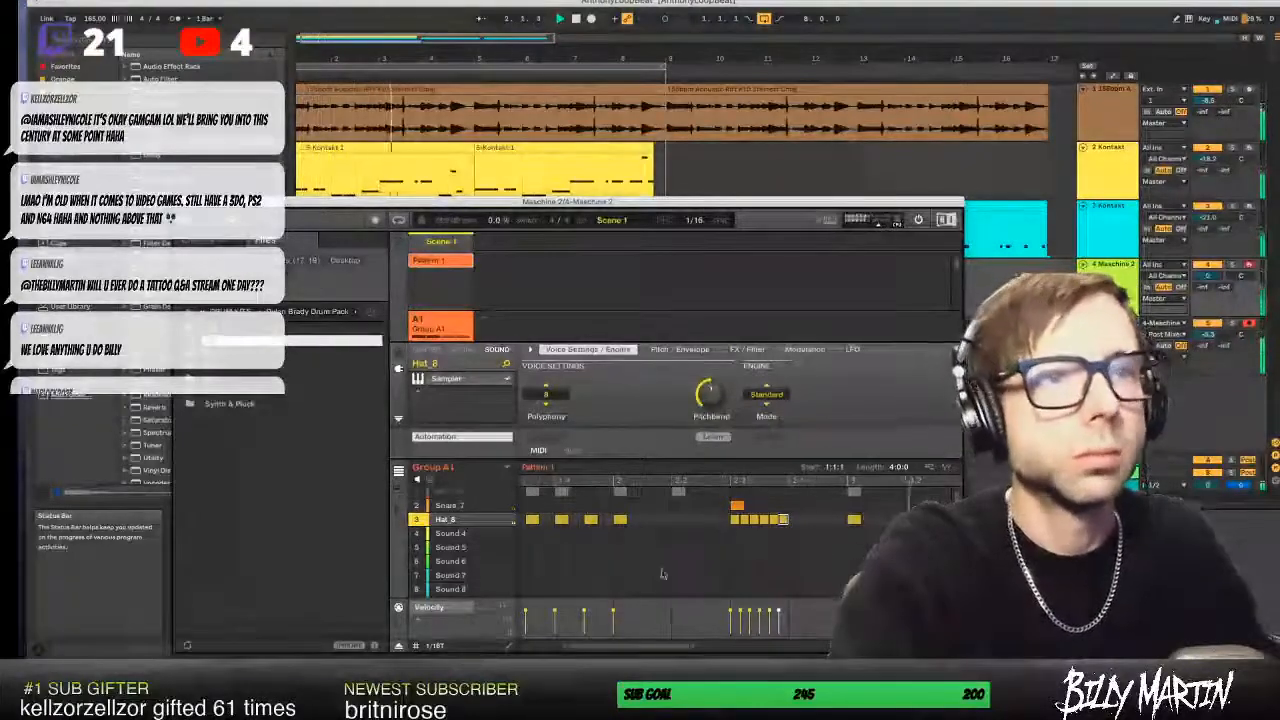
{"action": "left_click", "coordinate": [435, 645]}
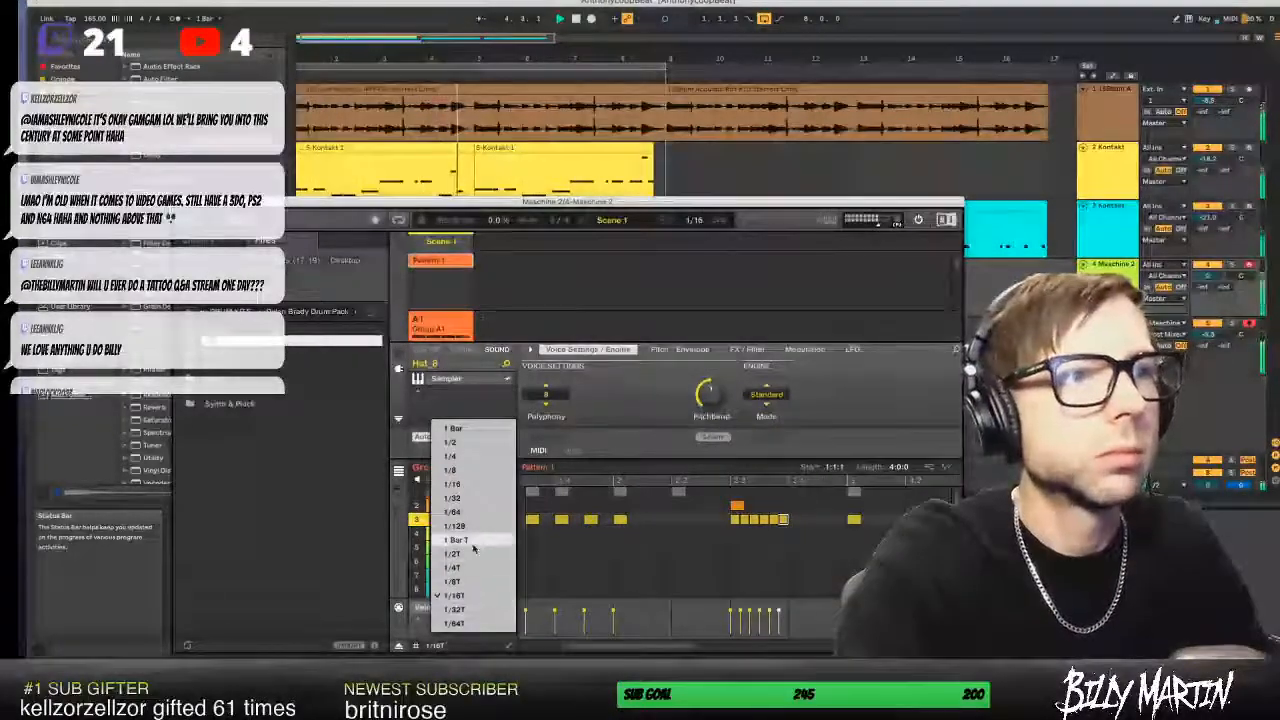
{"action": "left_click", "coordinate": [326, 449]}
- Stop playback and browse from the DRUM KITS folder into the Korn Drum Kit's Hi Hats samples
{"action": "key", "text": "space"}
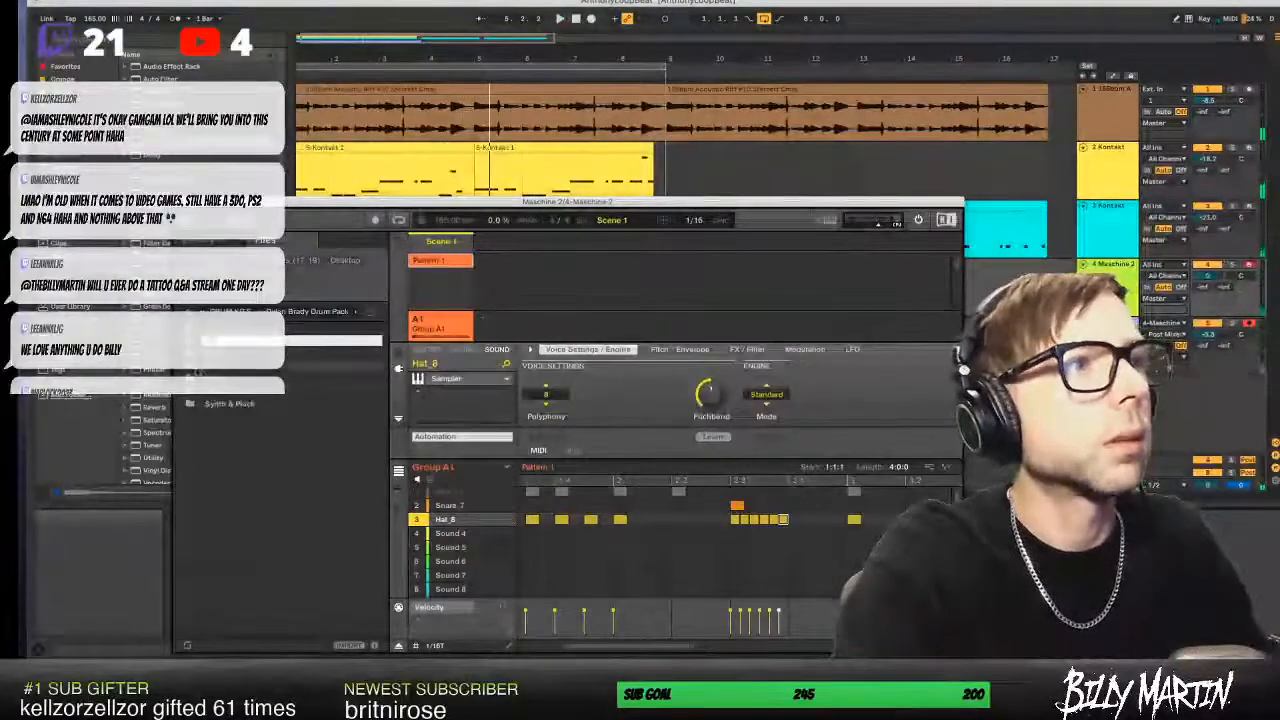
{"action": "left_click", "coordinate": [230, 312]}
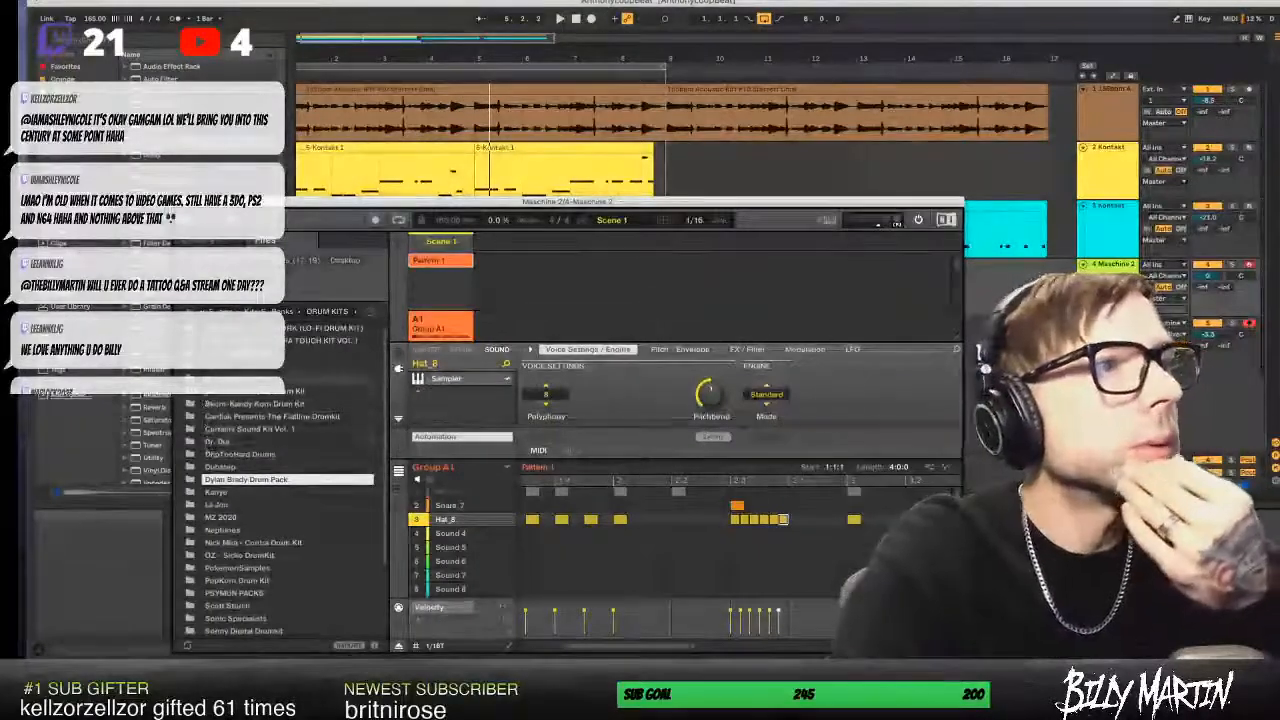
{"action": "double_click", "coordinate": [194, 405]}
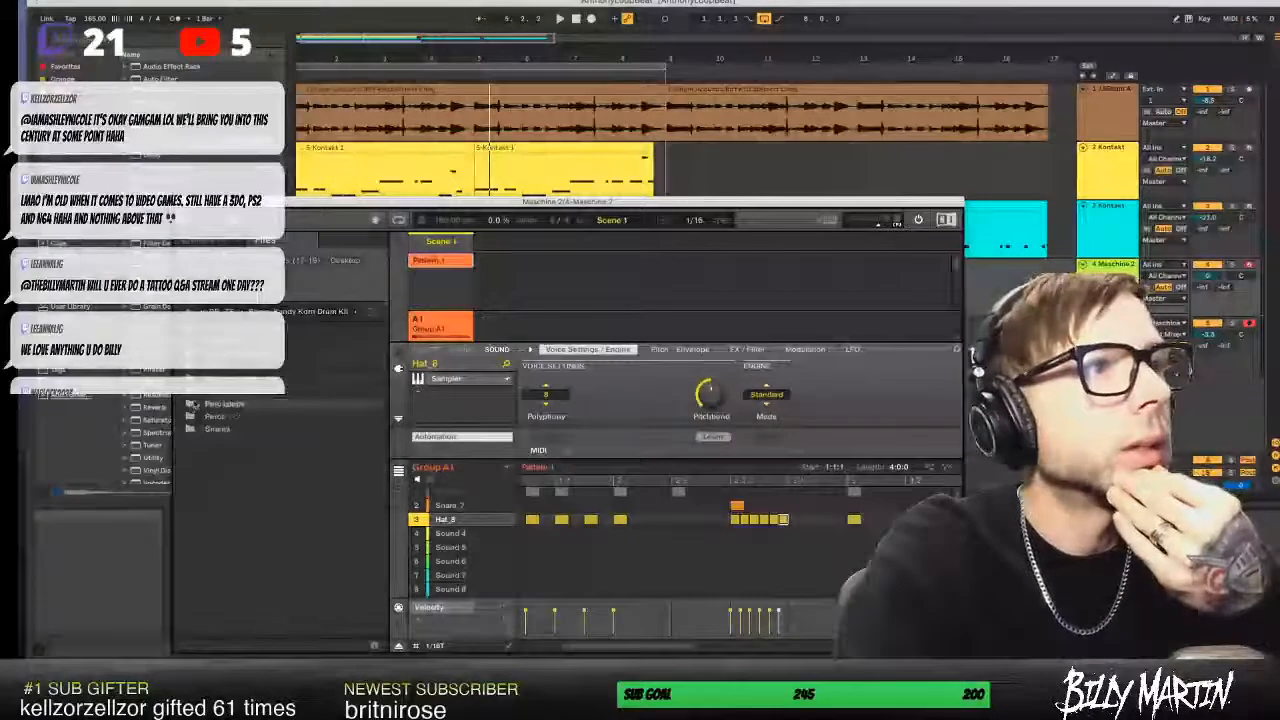
{"action": "double_click", "coordinate": [189, 370]}
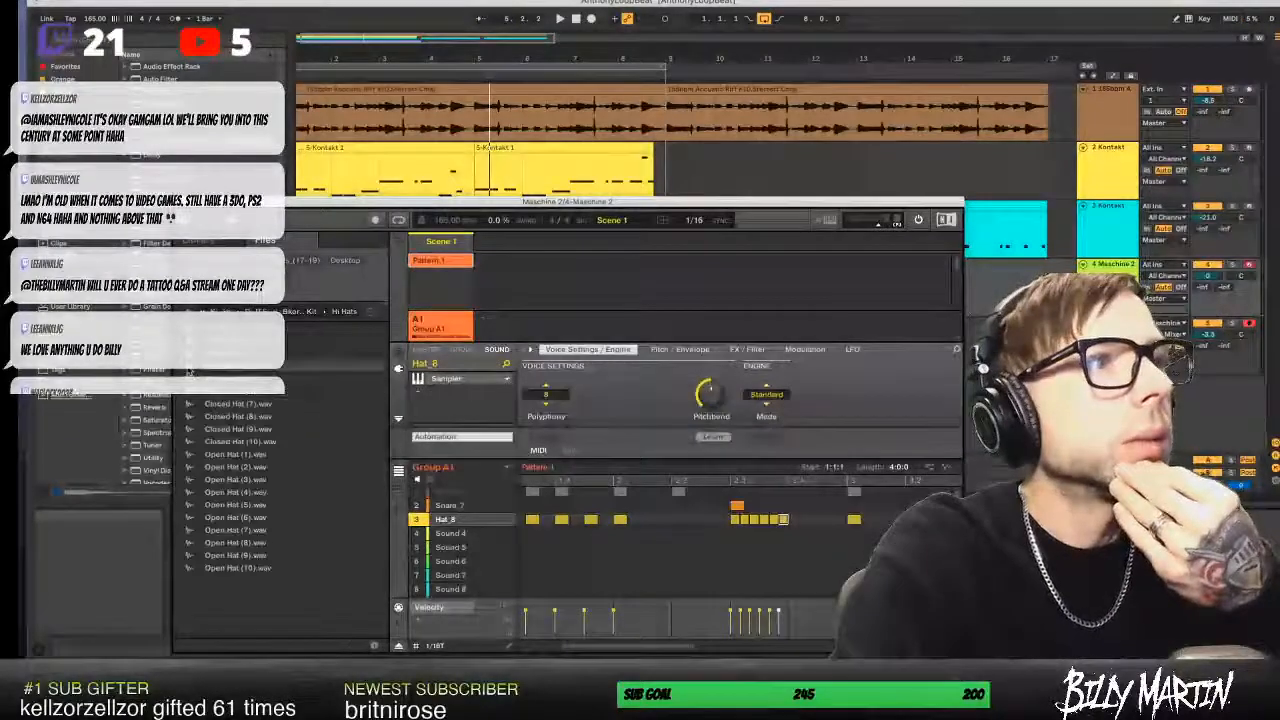
- Audition the open hat samples and load Open Hat (3).wav into the Sound 4 slot
{"action": "left_click", "coordinate": [237, 468]}
{"action": "left_click", "coordinate": [239, 481]}
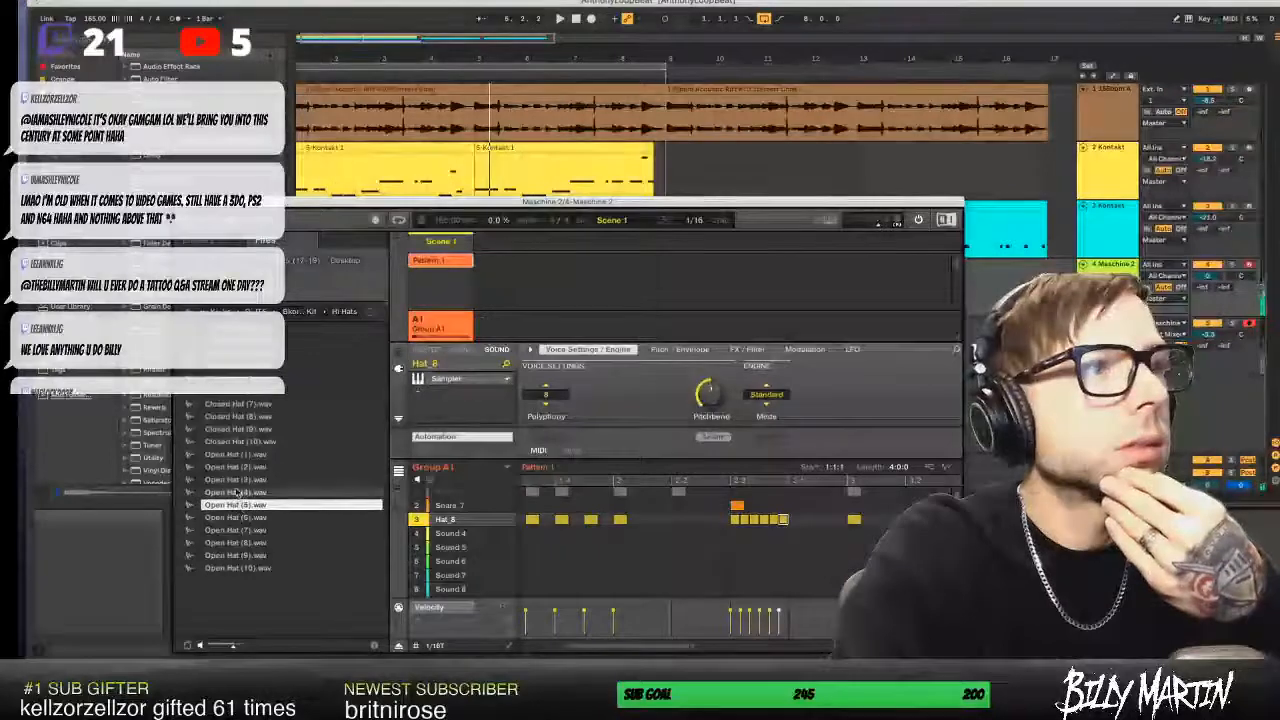
{"action": "left_click", "coordinate": [232, 482]}
{"action": "left_click_drag", "start_coordinate": [227, 486], "coordinate": [463, 540]}
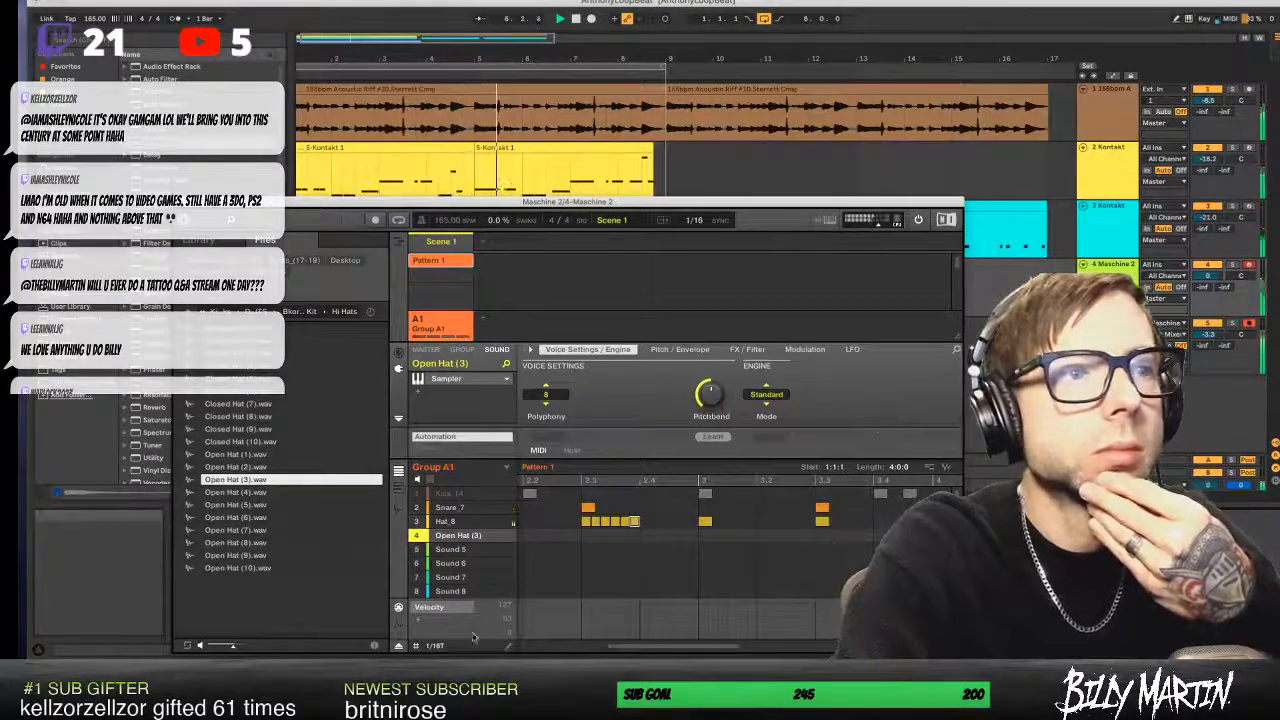
- Set the pattern grid to 1/16 and add a Hat_8 note at 2.2
{"action": "left_click", "coordinate": [430, 646]}
{"action": "left_click", "coordinate": [470, 485]}
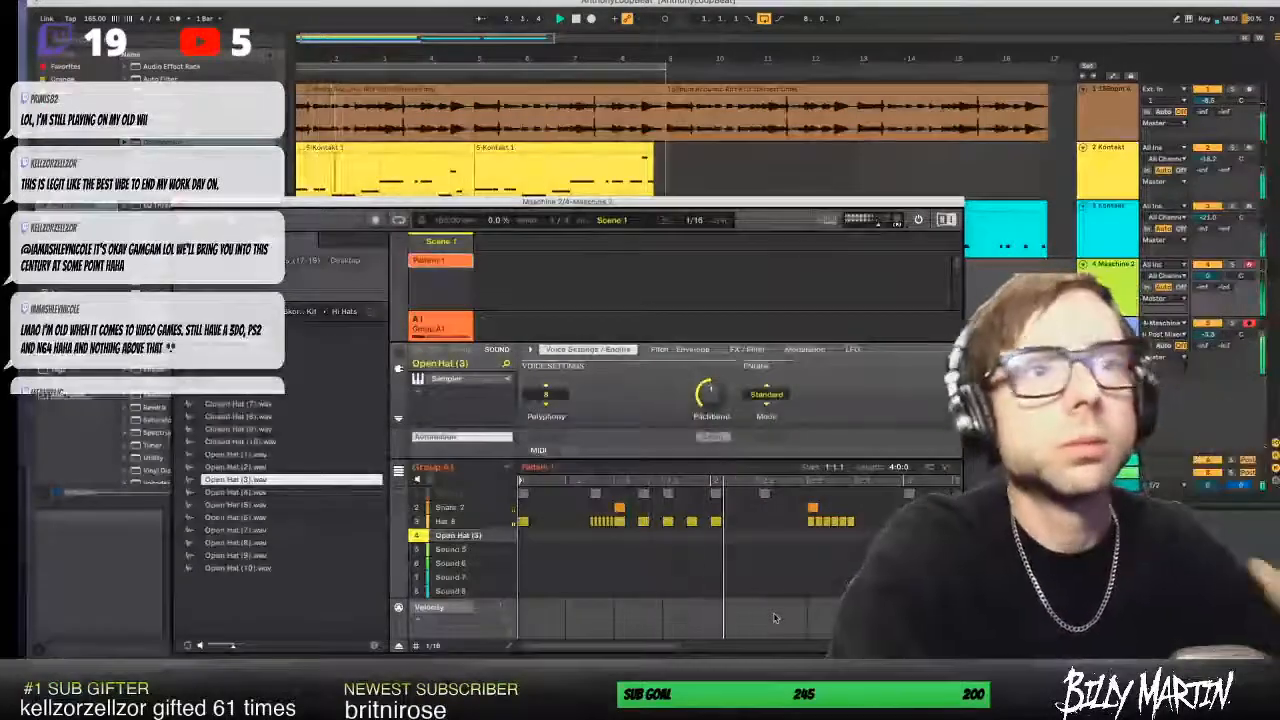
{"action": "left_click", "coordinate": [763, 521]}
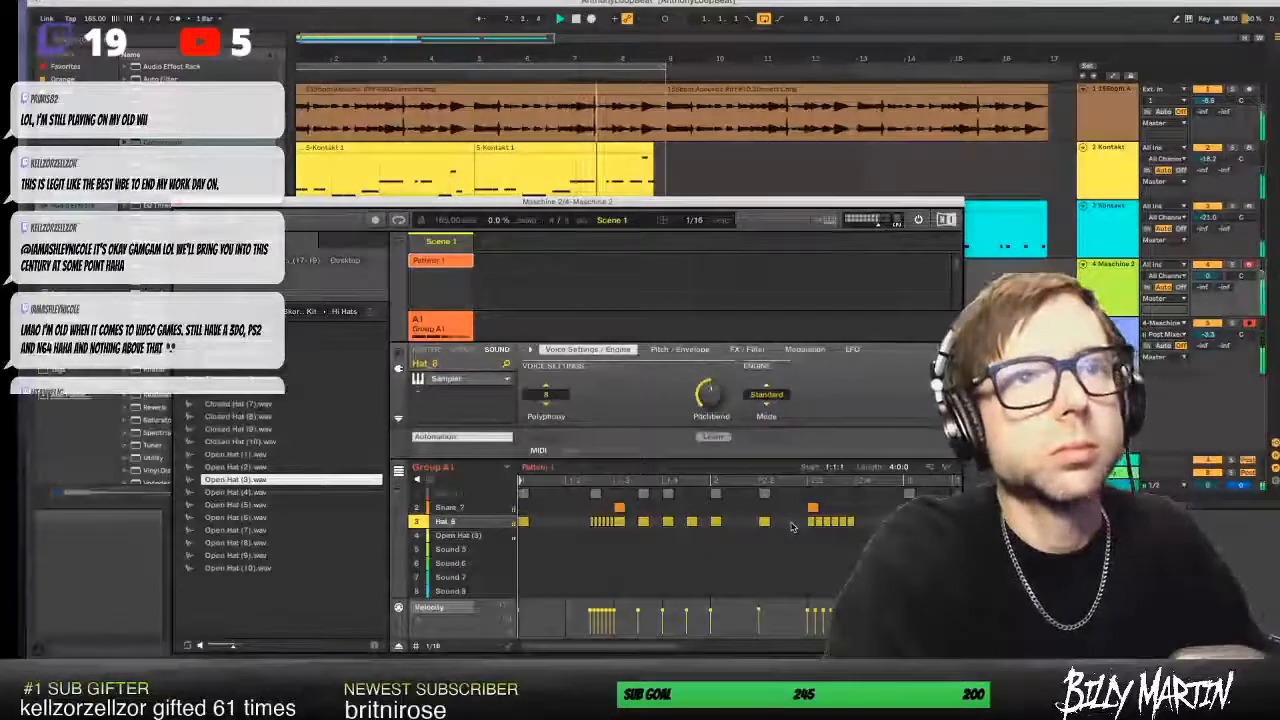
- Set the grid to 1/32T, try a fast Hat_8 roll leading into 2.3 in place of the 2.2 note, and delete the roll
{"action": "left_click", "coordinate": [432, 645]}
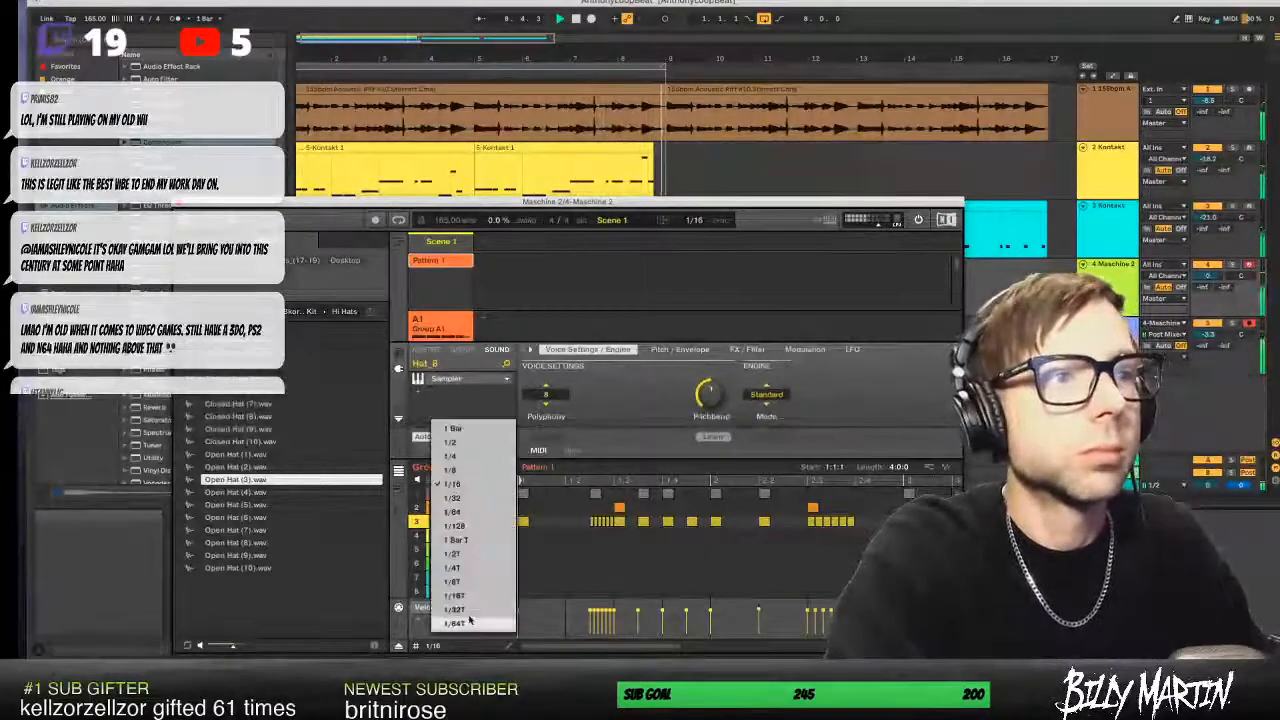
{"action": "left_click", "coordinate": [464, 614]}
{"action": "left_click", "coordinate": [763, 523]}
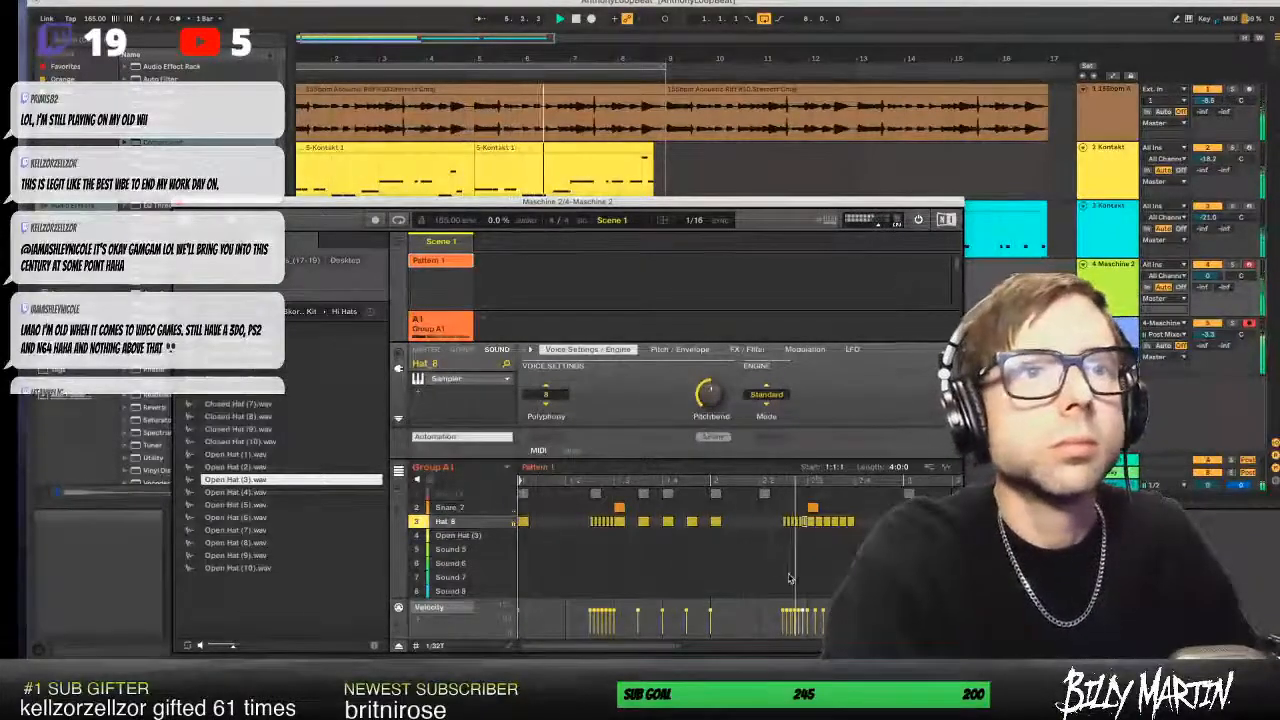
{"action": "left_click_drag", "start_coordinate": [775, 525], "coordinate": [805, 530]}
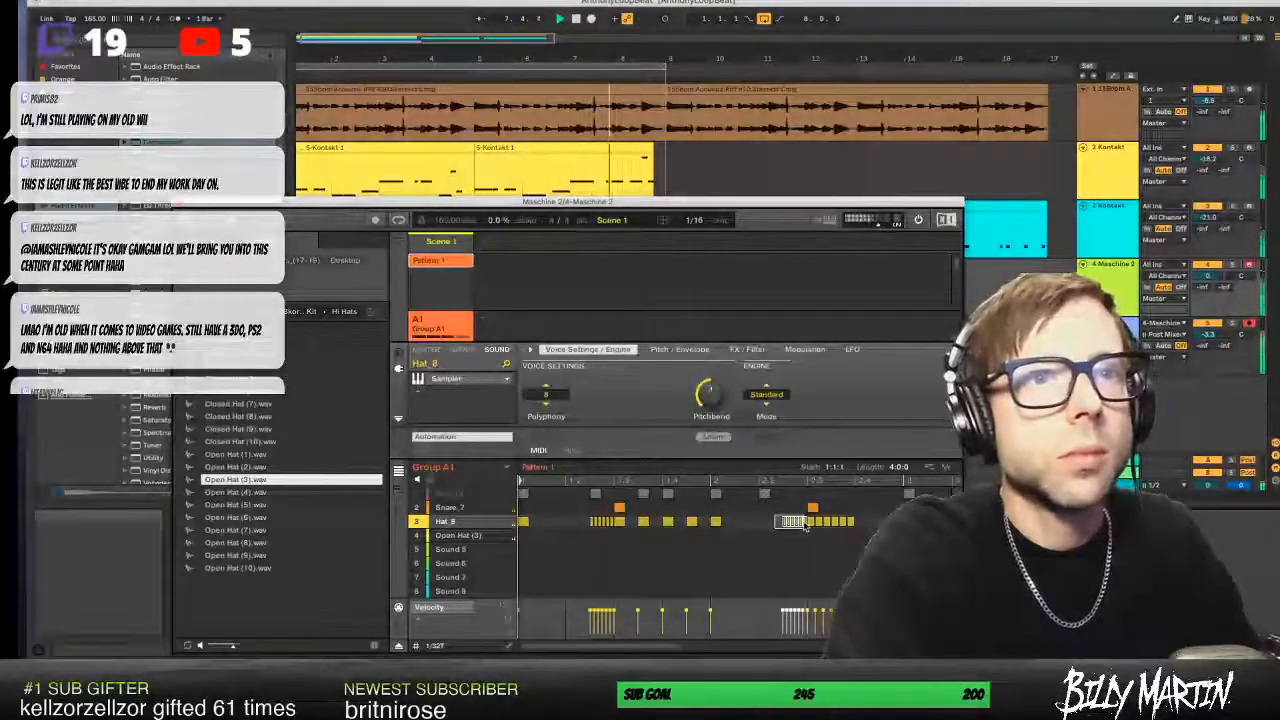
{"action": "key", "text": "Delete"}
- Stop playback, close the Maschine 2 window and play the arrangement to review the loop
{"action": "key", "text": "space"}
{"action": "left_click", "coordinate": [818, 547]}
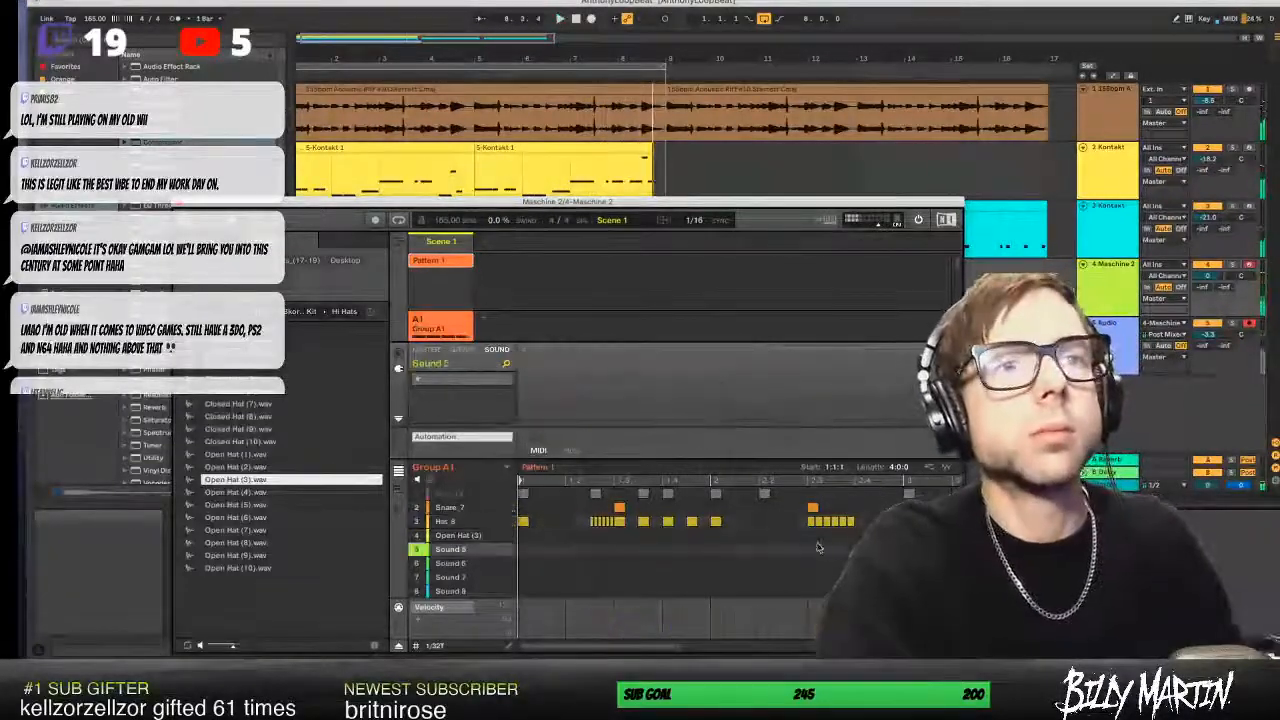
{"action": "left_click", "coordinate": [816, 576]}
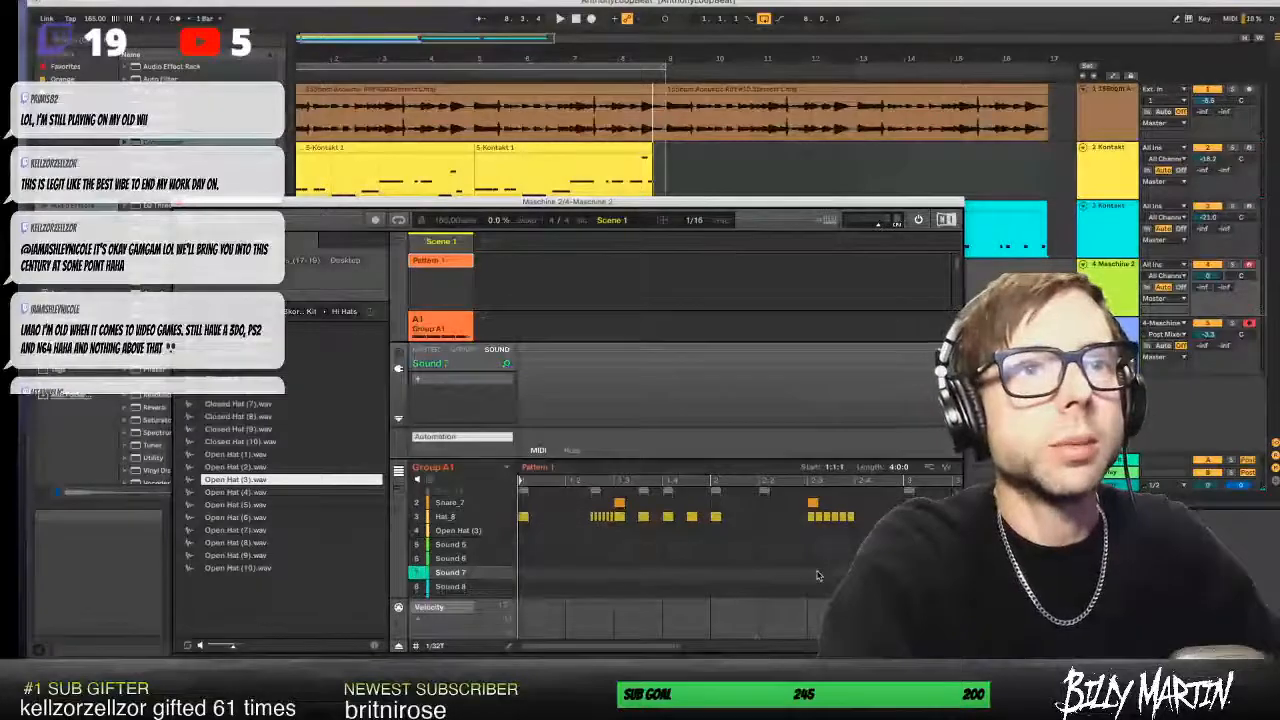
{"action": "left_click_drag", "start_coordinate": [677, 645], "coordinate": [900, 646]}
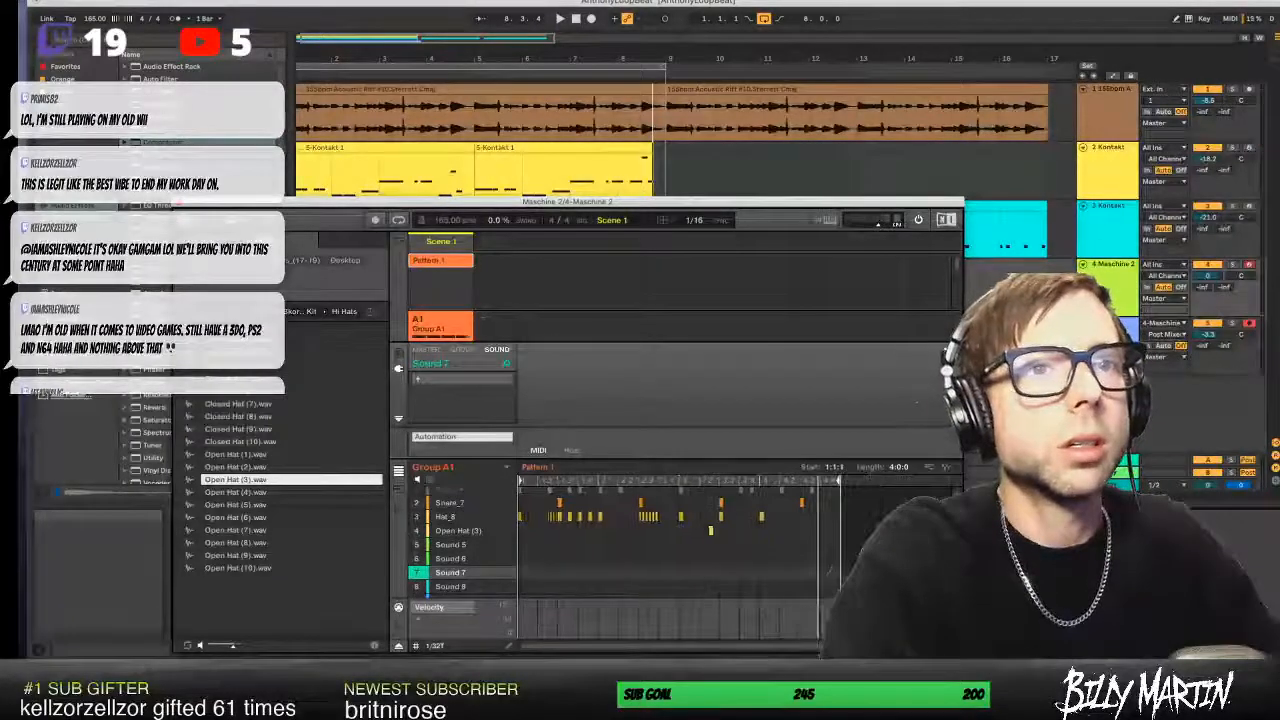
{"action": "left_click", "coordinate": [182, 203]}
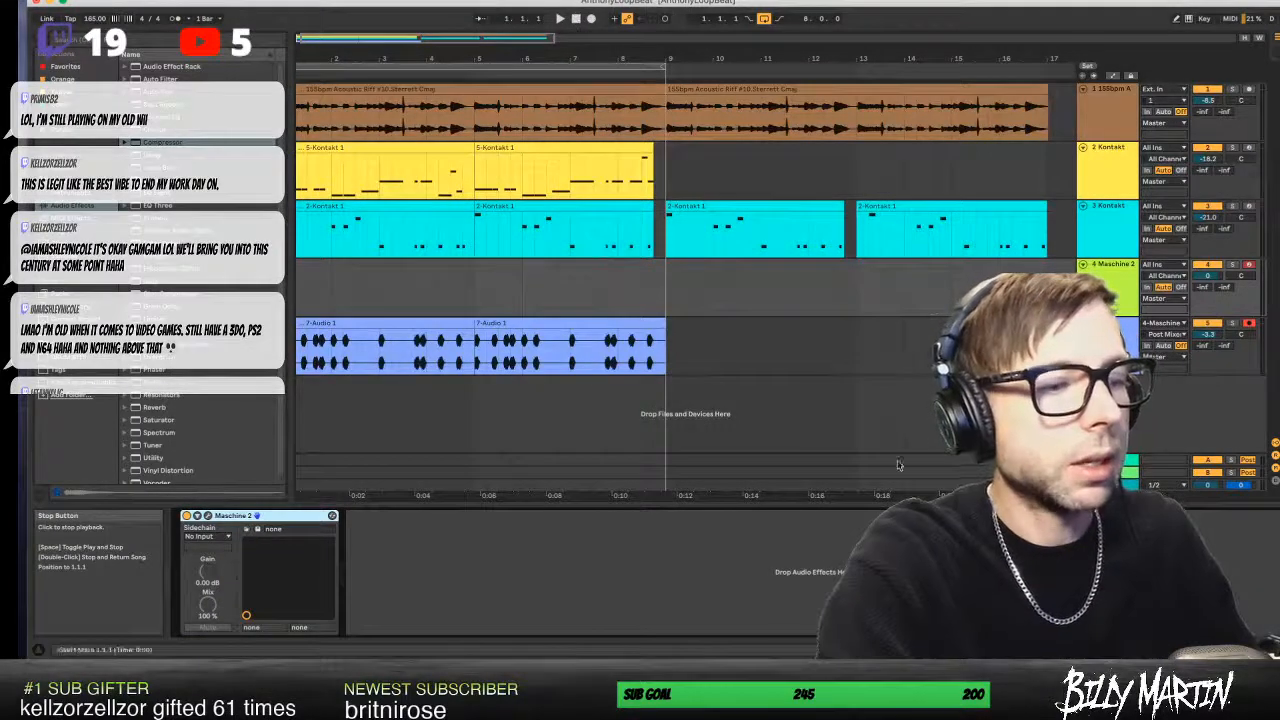
{"action": "left_click", "coordinate": [473, 288]}
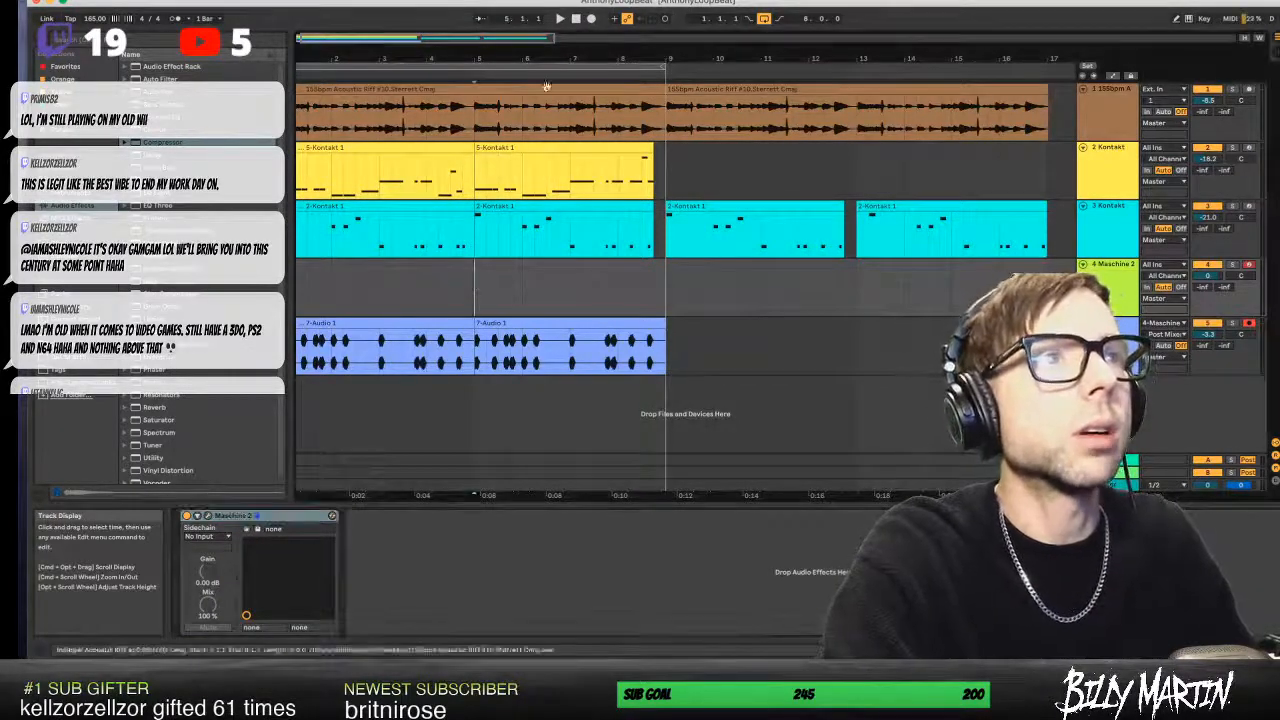
{"action": "left_click", "coordinate": [561, 20]}
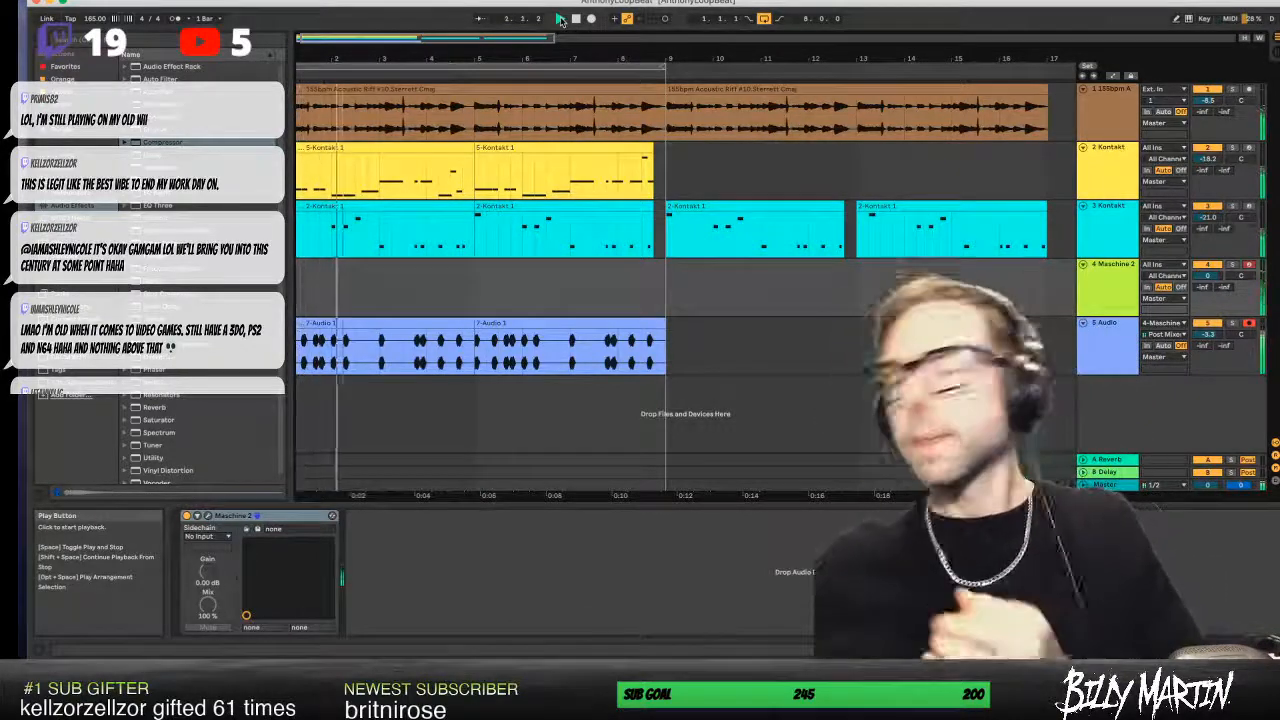
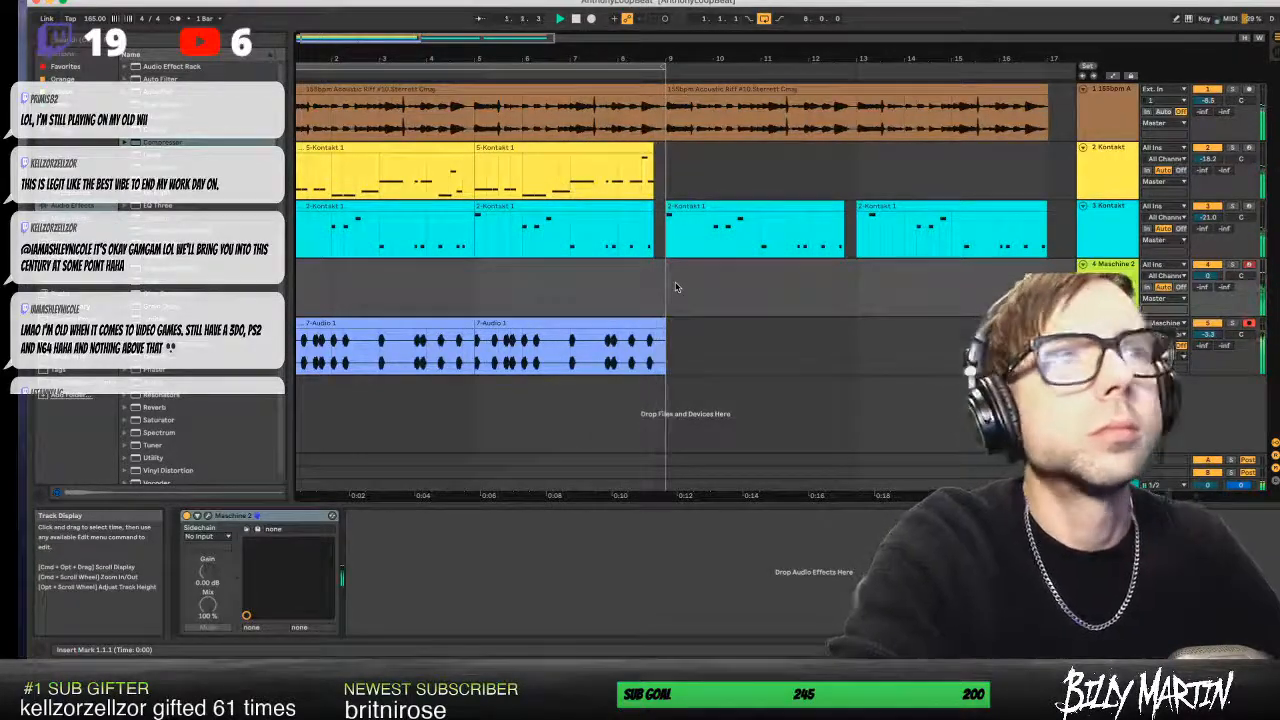
- Delete the clips after bar 9 and duplicate the first eight bars across all tracks to bars 9–17
{"action": "left_click_drag", "start_coordinate": [645, 58], "coordinate": [646, 28]}
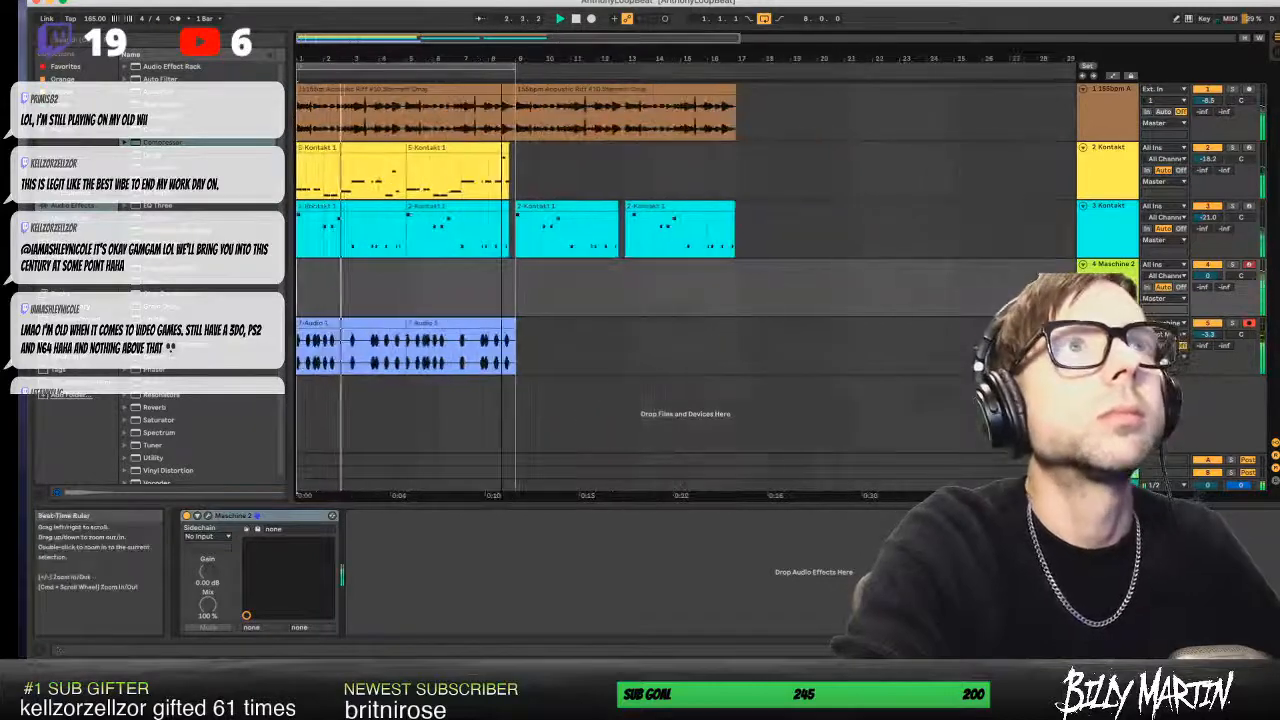
{"action": "left_click_drag", "start_coordinate": [776, 312], "coordinate": [516, 82]}
{"action": "key", "text": "Delete"}
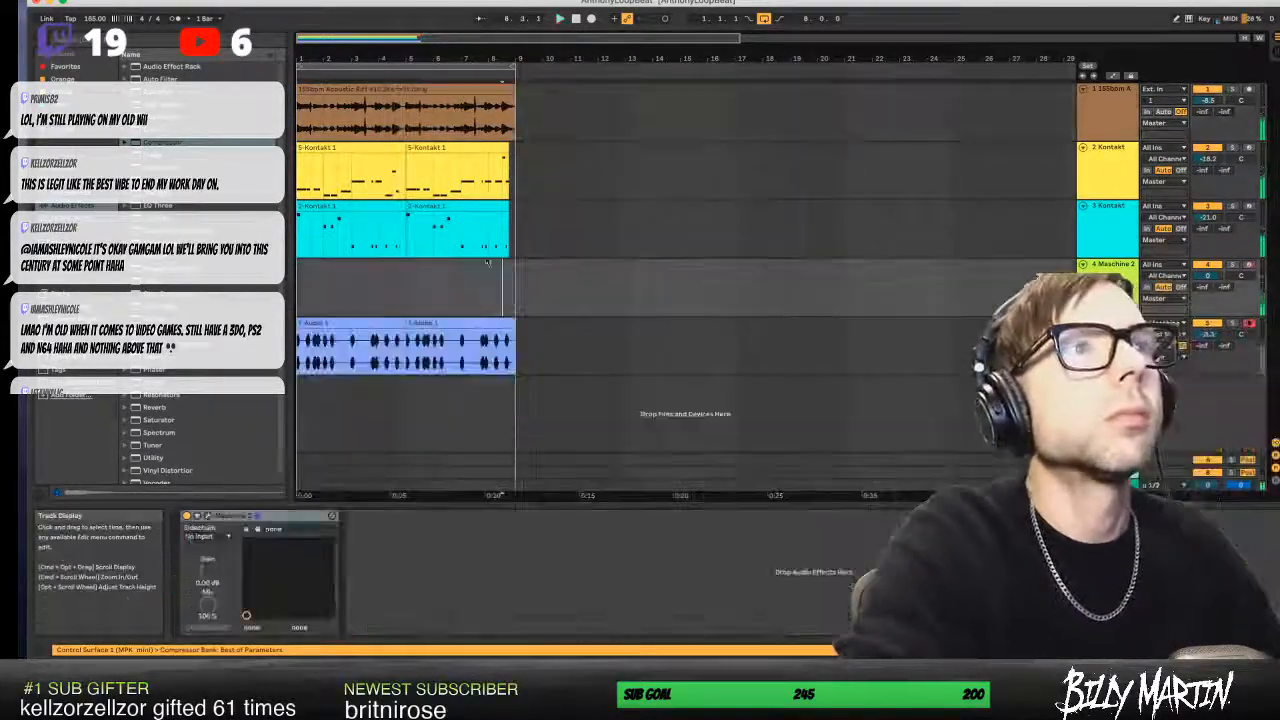
{"action": "left_click", "coordinate": [438, 65]}
{"action": "key", "text": "super+d"}
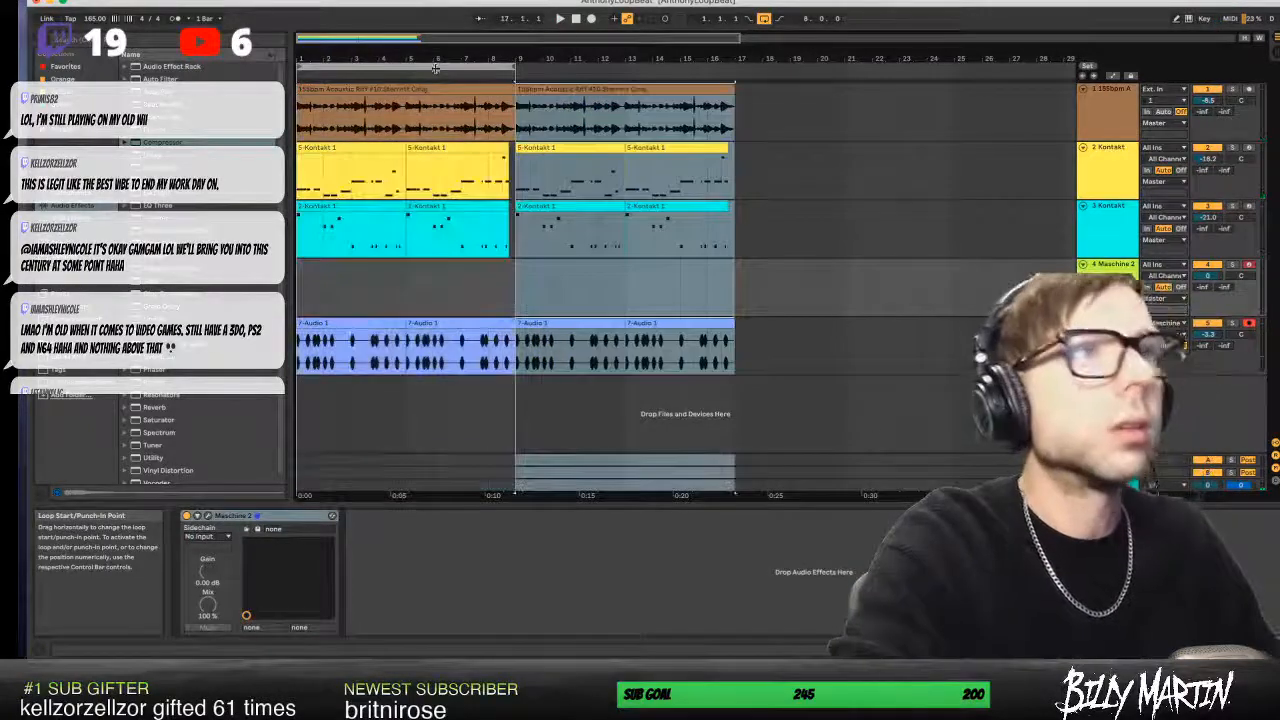
- Delete the drum audio on the fifth track from 1.1.1 to 8.3.1
{"action": "left_click", "coordinate": [504, 299]}
{"action": "left_click", "coordinate": [504, 337]}
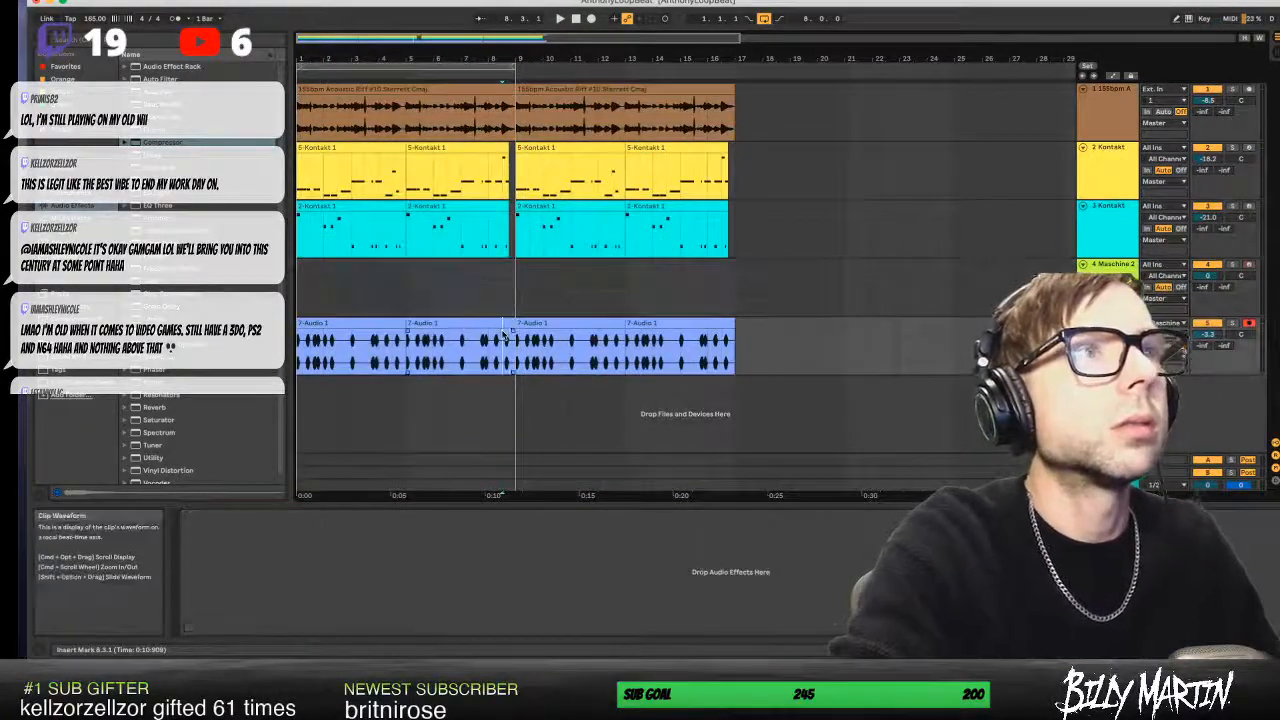
{"action": "left_click", "coordinate": [366, 323], "text": "shift"}
{"action": "key", "text": "Delete"}
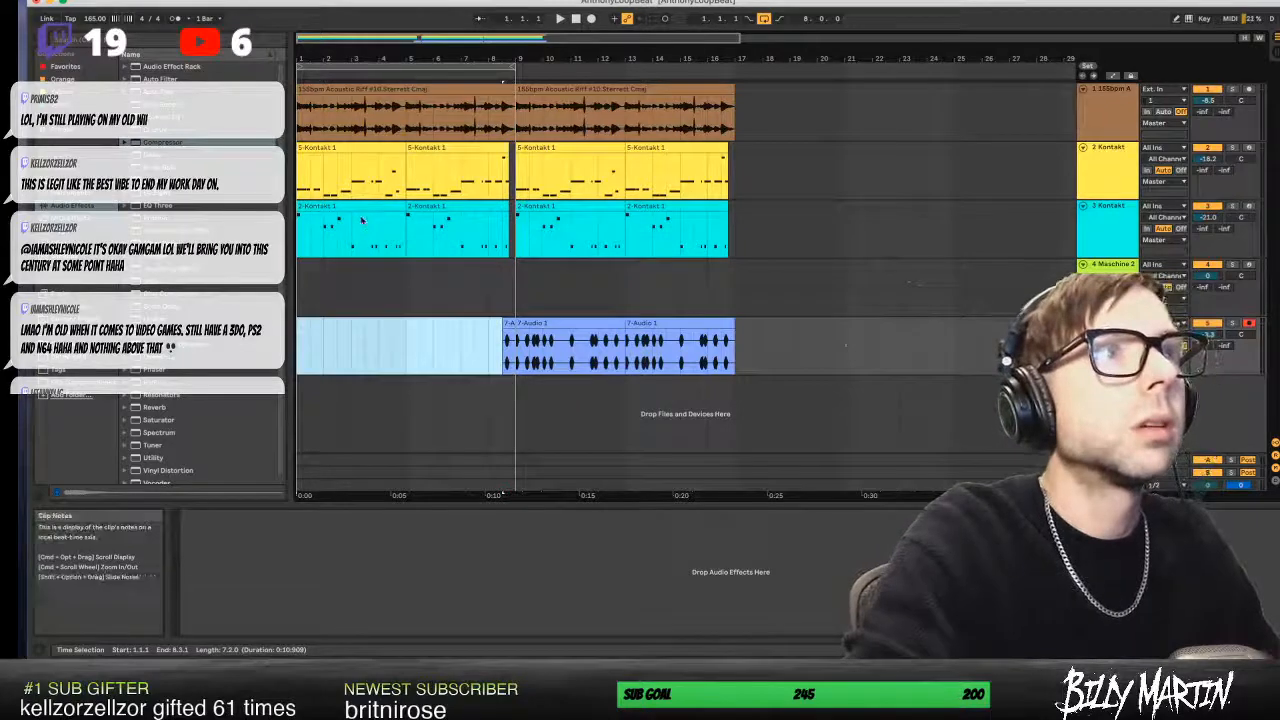
- Solo the third track during playback to identify it, rename it mid rabge, and rename the second track bass
{"action": "left_click", "coordinate": [356, 205]}
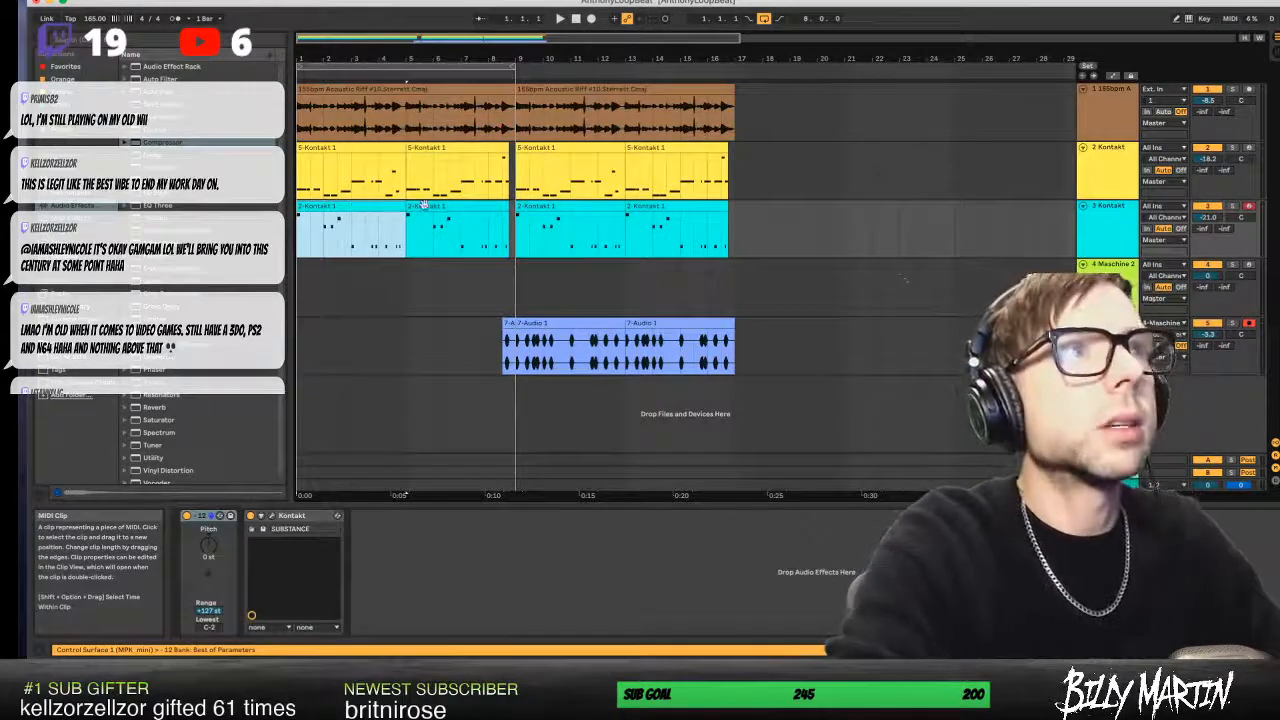
{"action": "left_click", "coordinate": [1232, 206]}
{"action": "key", "text": "space"}
{"action": "left_click", "coordinate": [1104, 207]}
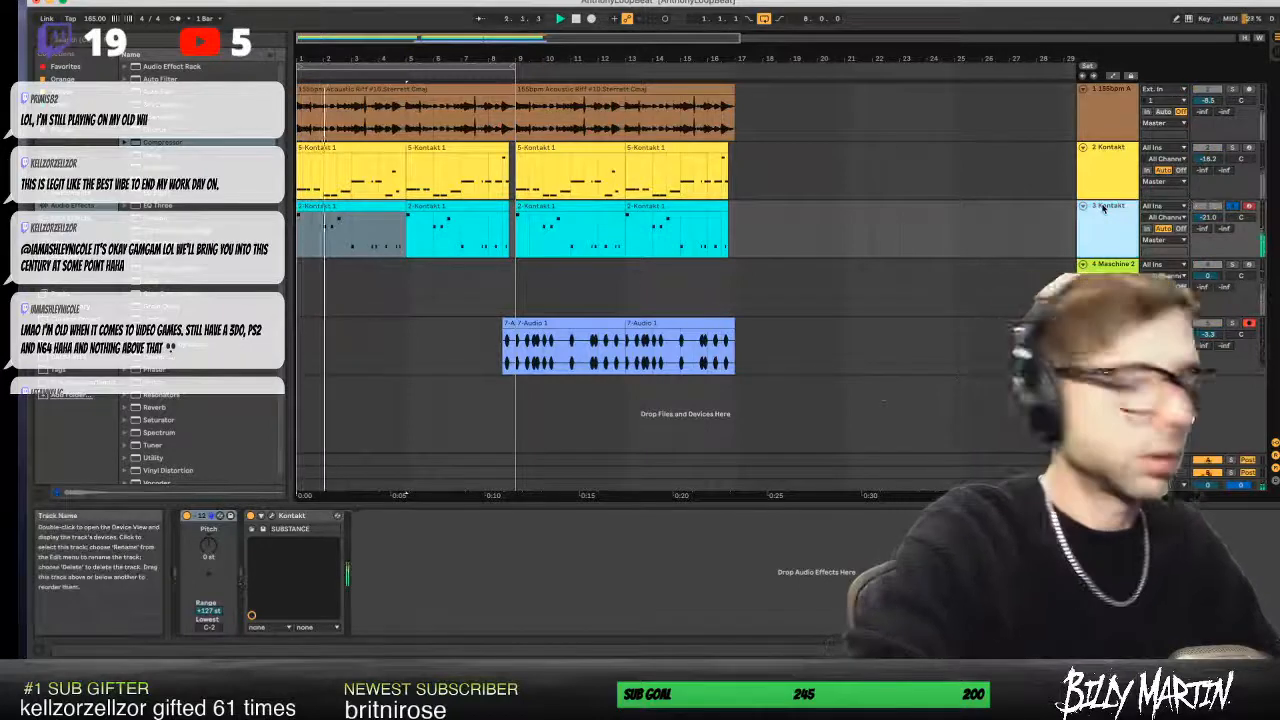
{"action": "key", "text": "super+r"}
{"action": "type", "text": "mid ra"}
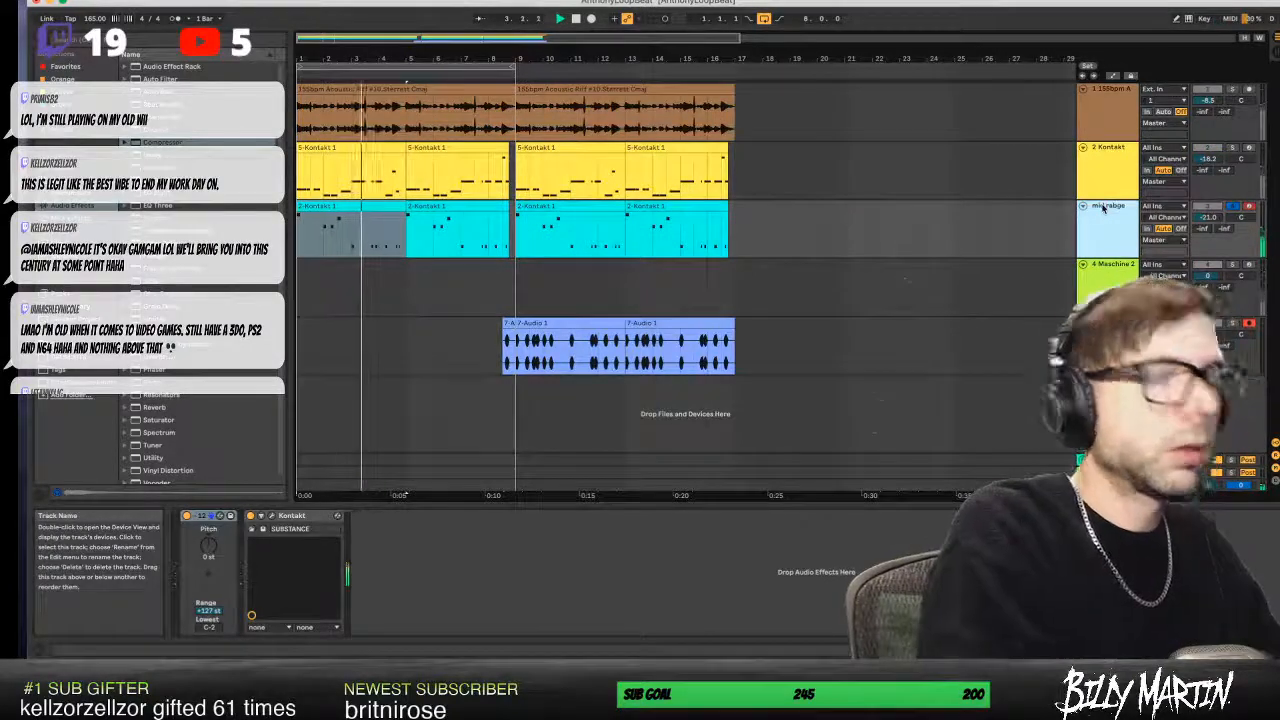
{"action": "left_click", "coordinate": [1108, 150]}
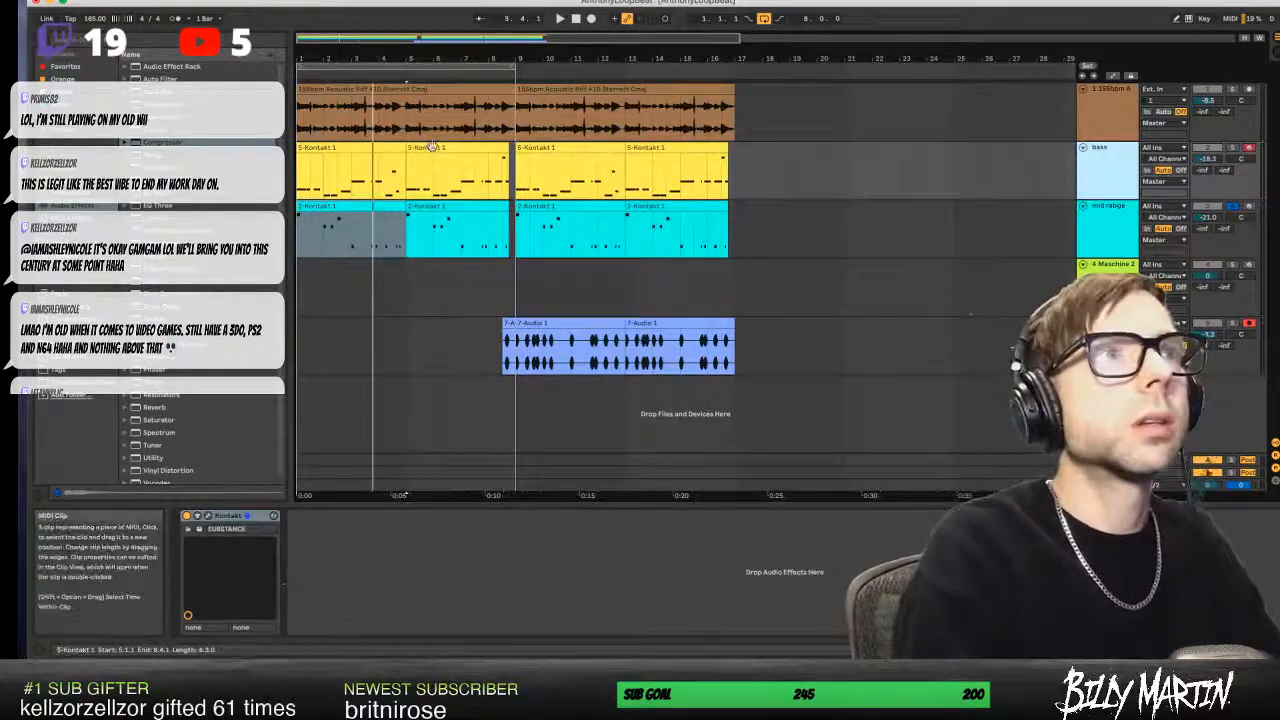
- Delete the bass clips before bar 9 and the mid-range clip in bars 1–4
{"action": "left_click", "coordinate": [376, 150]}
{"action": "key", "text": "Delete"}
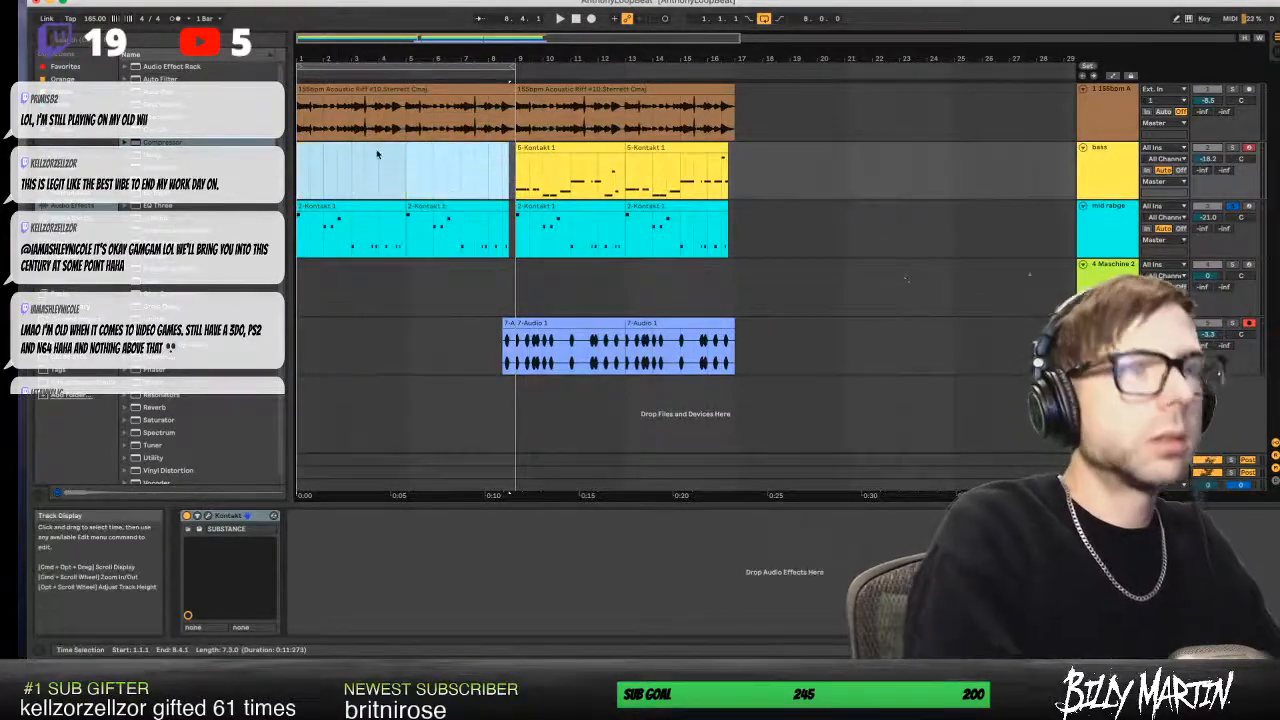
{"action": "left_click", "coordinate": [364, 206]}
{"action": "key", "text": "Delete"}
- Move the arrangement loop to bars 9–17 and turn off the mid-range track's solo
{"action": "left_click_drag", "start_coordinate": [467, 67], "coordinate": [686, 100]}
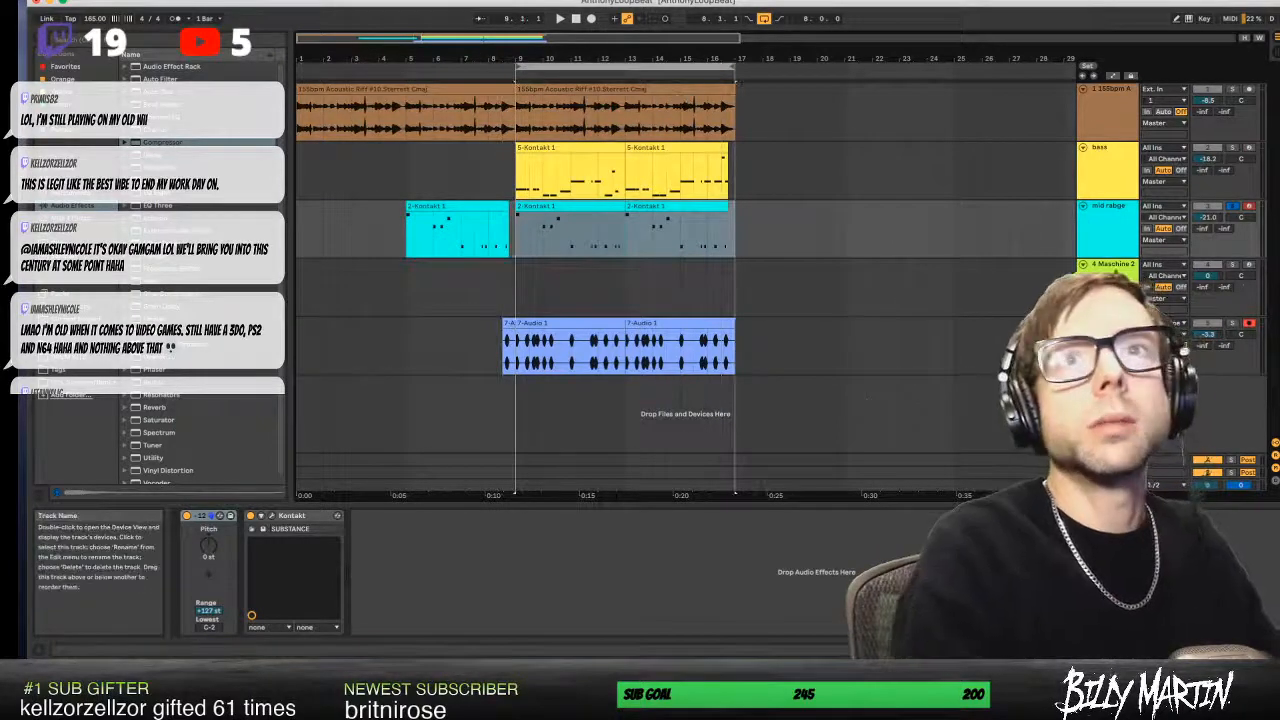
{"action": "left_click", "coordinate": [1113, 265]}
{"action": "left_click", "coordinate": [1233, 206]}
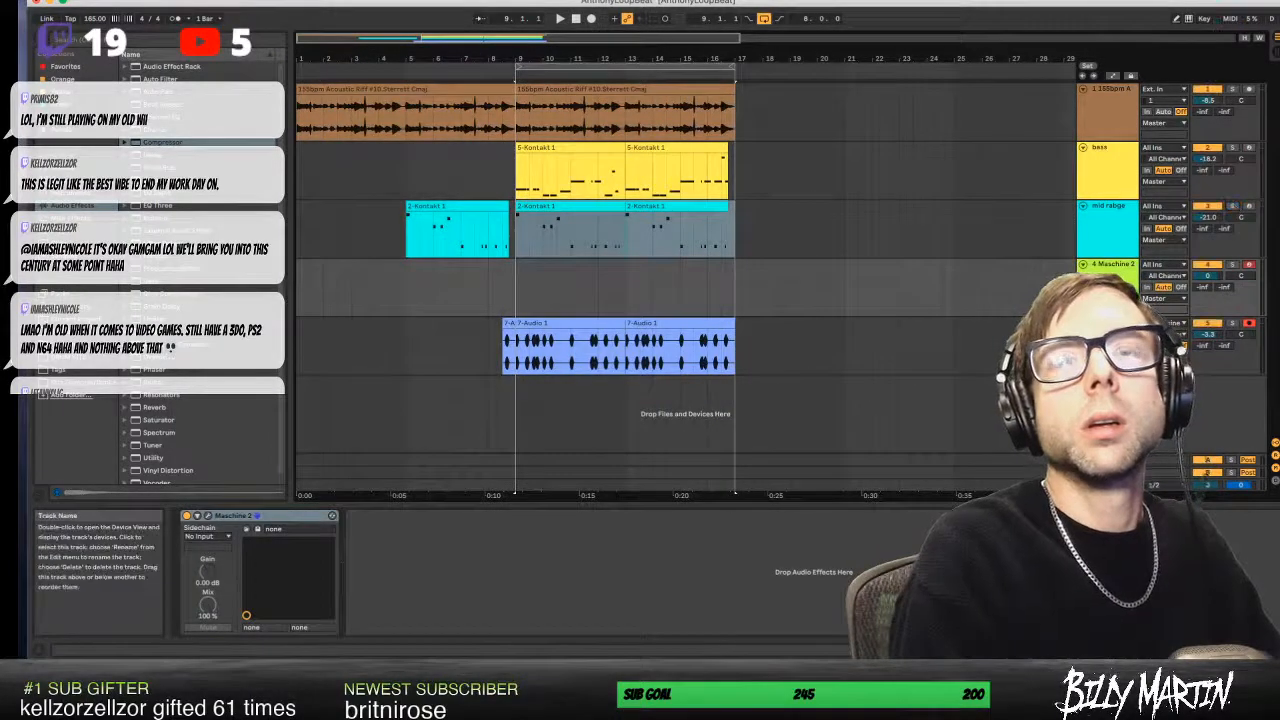
- Automate the Maschine 2 track's volume to -inf dB before bar 9 and delete the leftover audio piece between 8.3.1 and 9.1.1
{"action": "right_click", "coordinate": [1207, 278]}
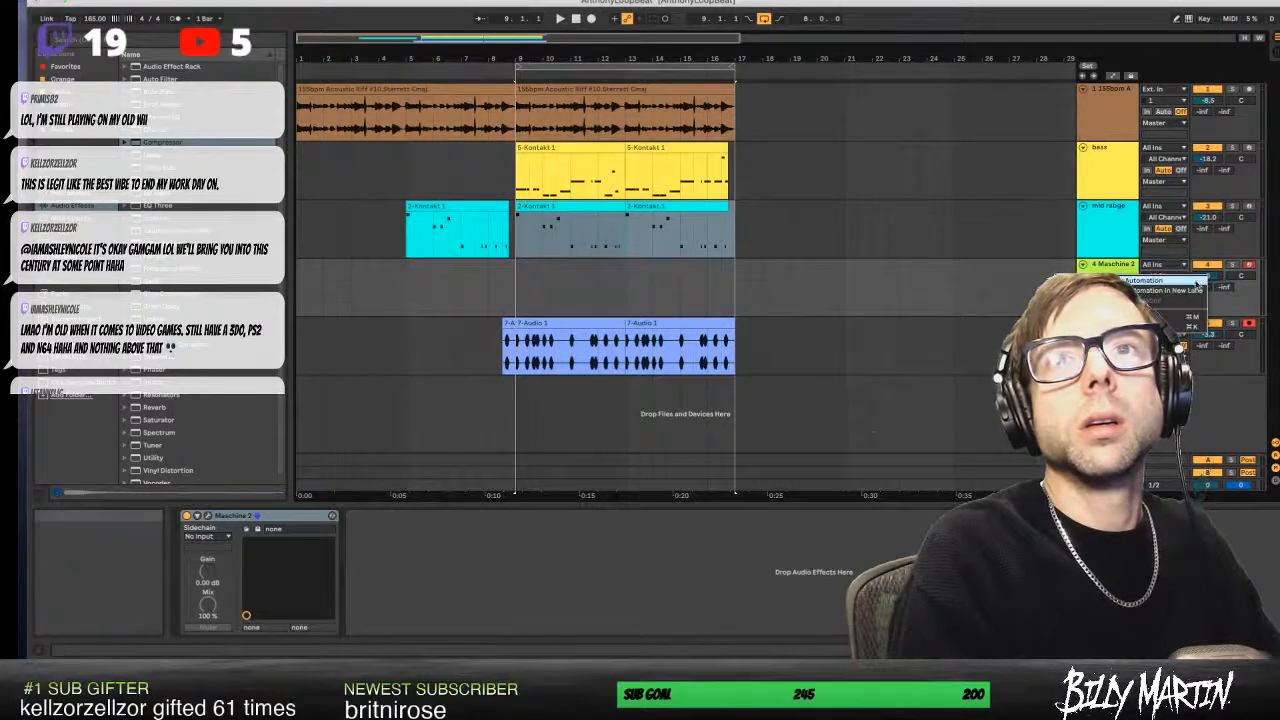
{"action": "left_click", "coordinate": [1190, 281]}
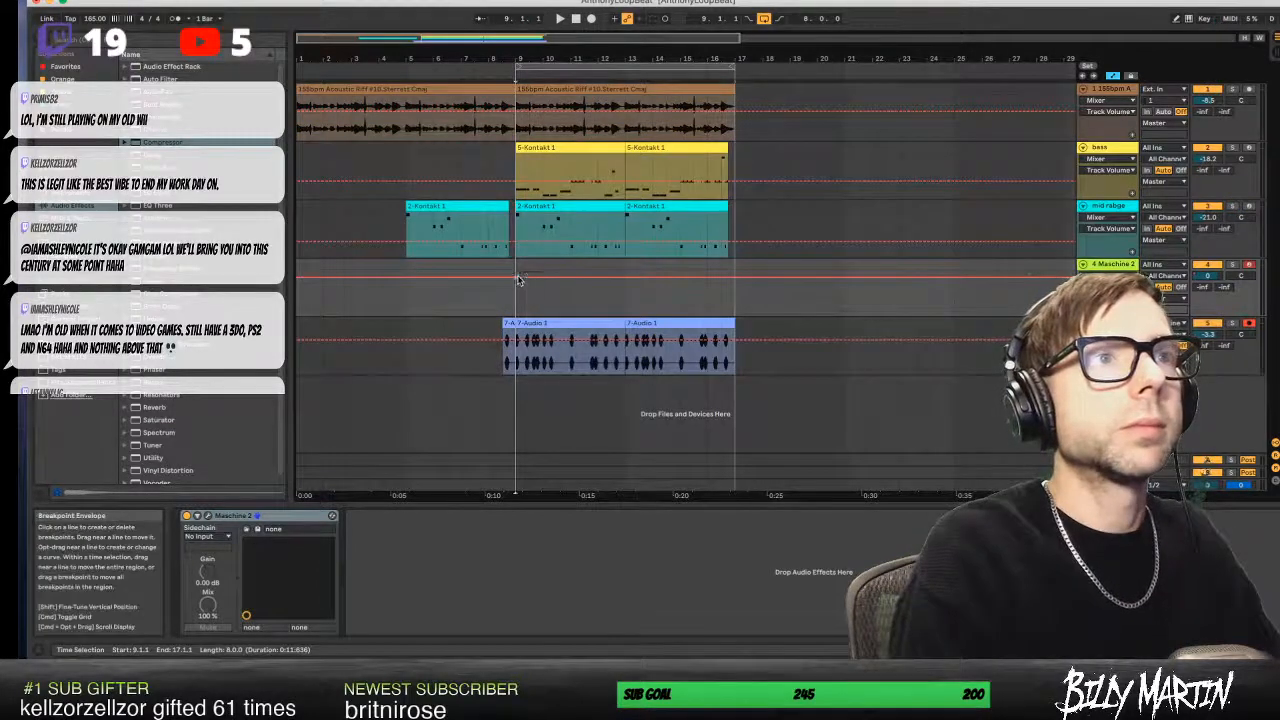
{"action": "left_click_drag", "start_coordinate": [498, 276], "coordinate": [500, 316]}
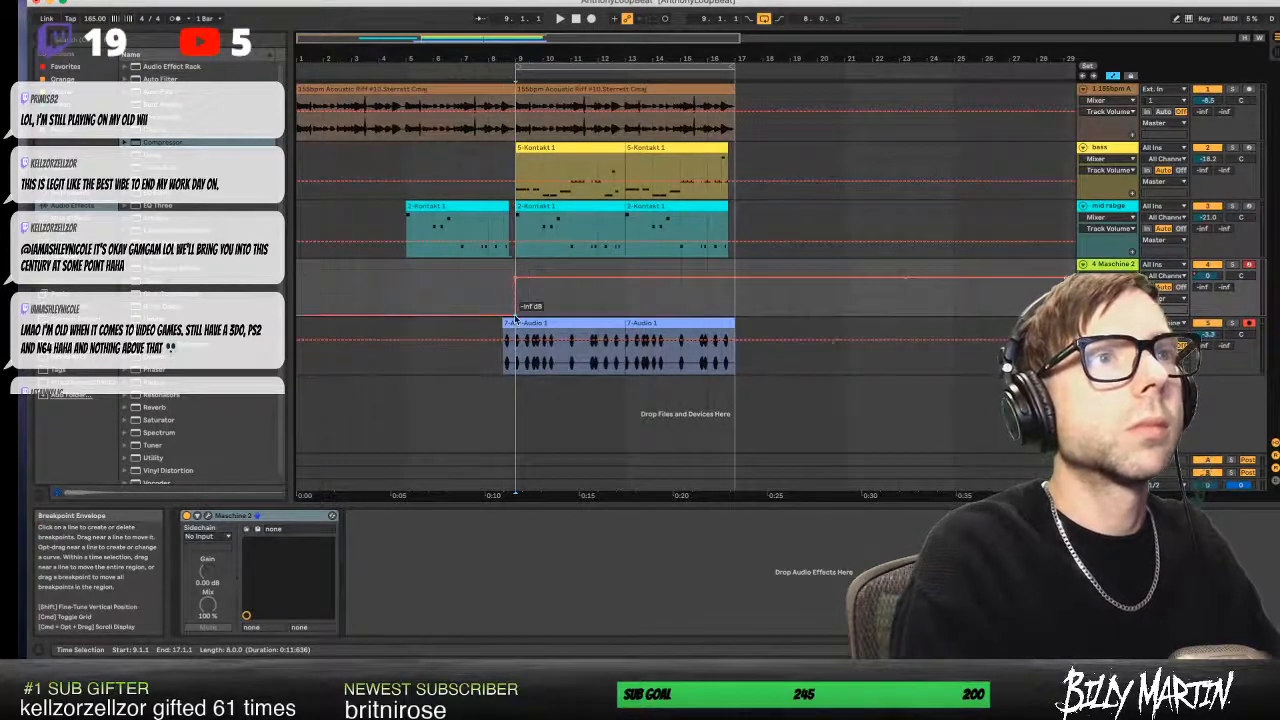
{"action": "left_click", "coordinate": [508, 325]}
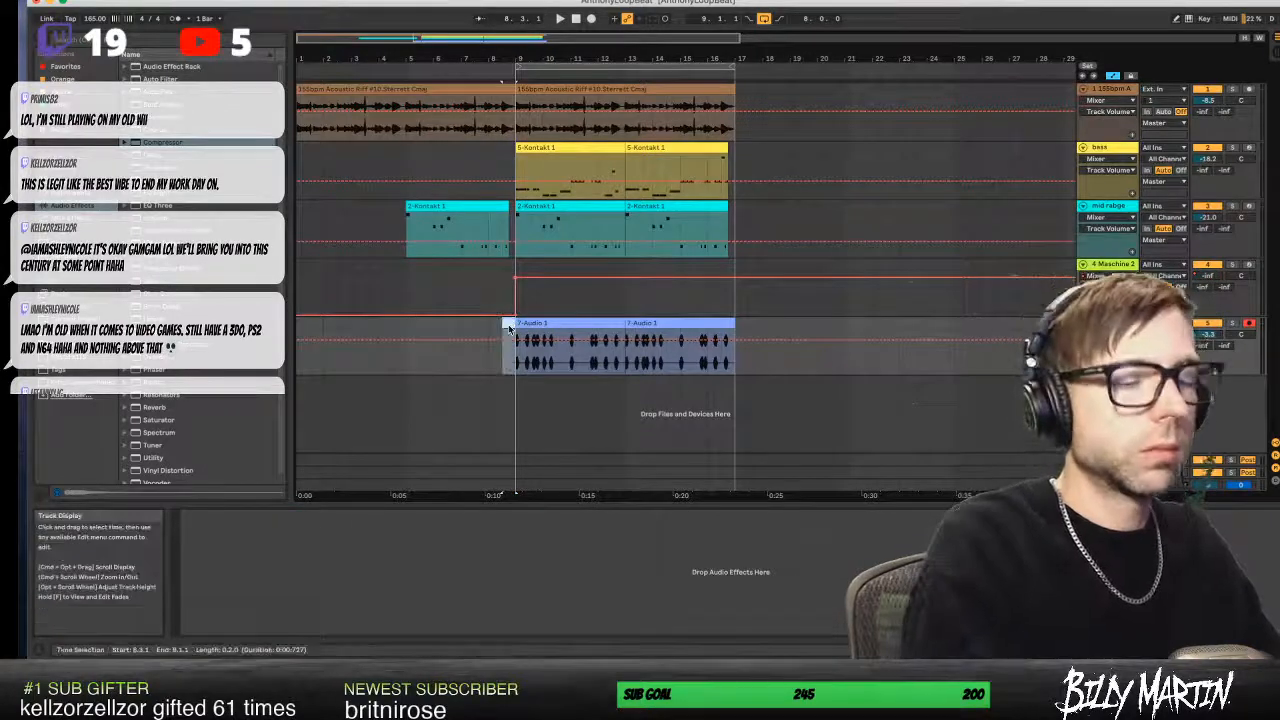
- Play the arrangement from the start, disarm the drum audio track and arm the bass track
{"action": "left_click", "coordinate": [577, 19]}
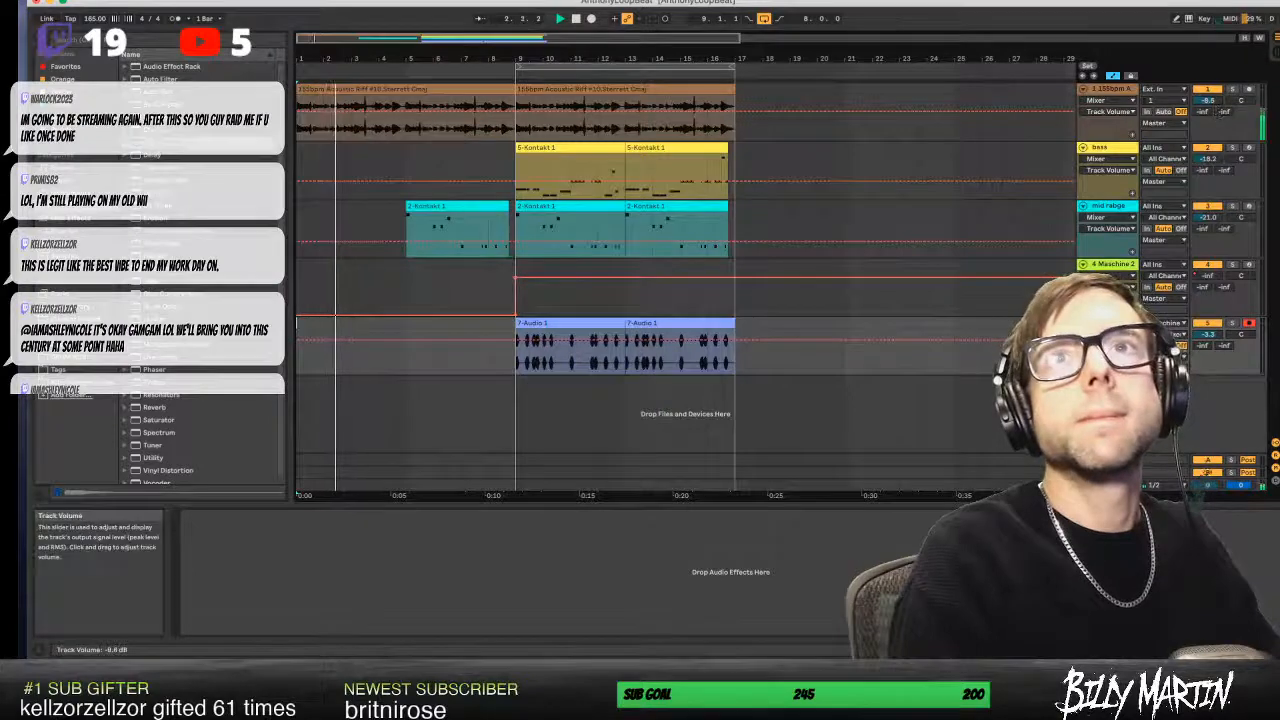
{"action": "left_click", "coordinate": [1249, 324]}
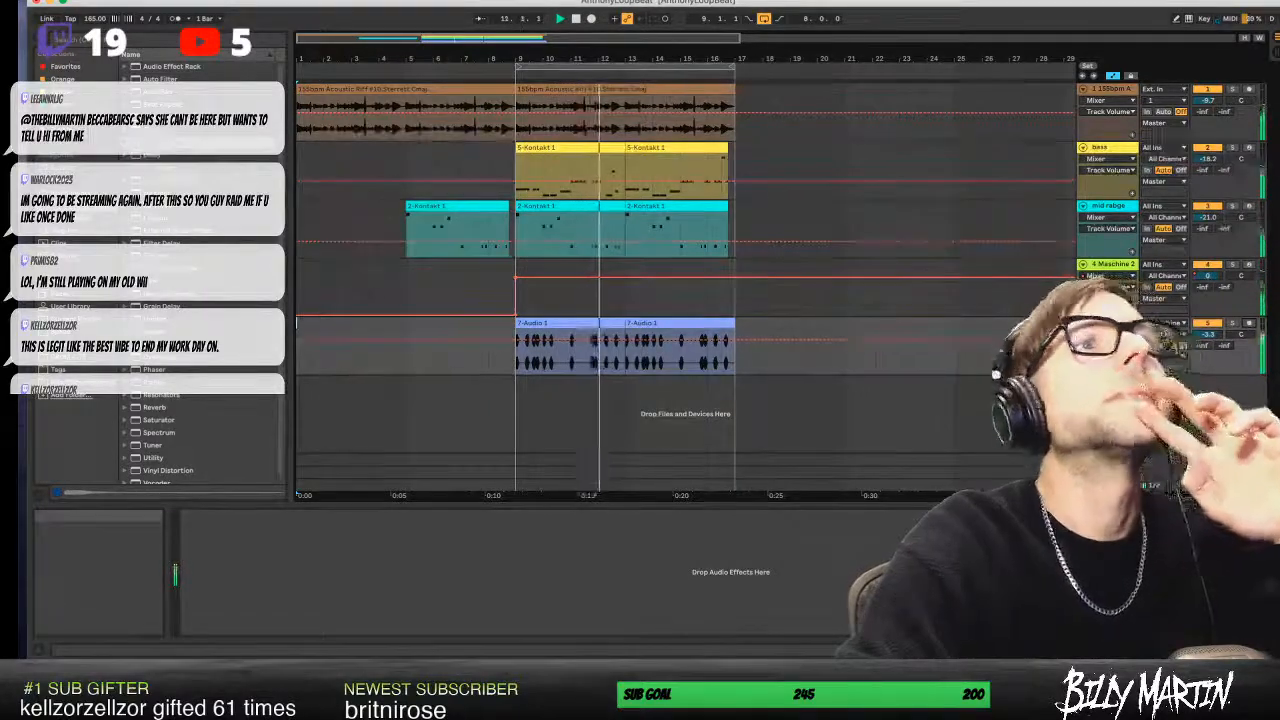
{"action": "left_click", "coordinate": [1250, 149]}
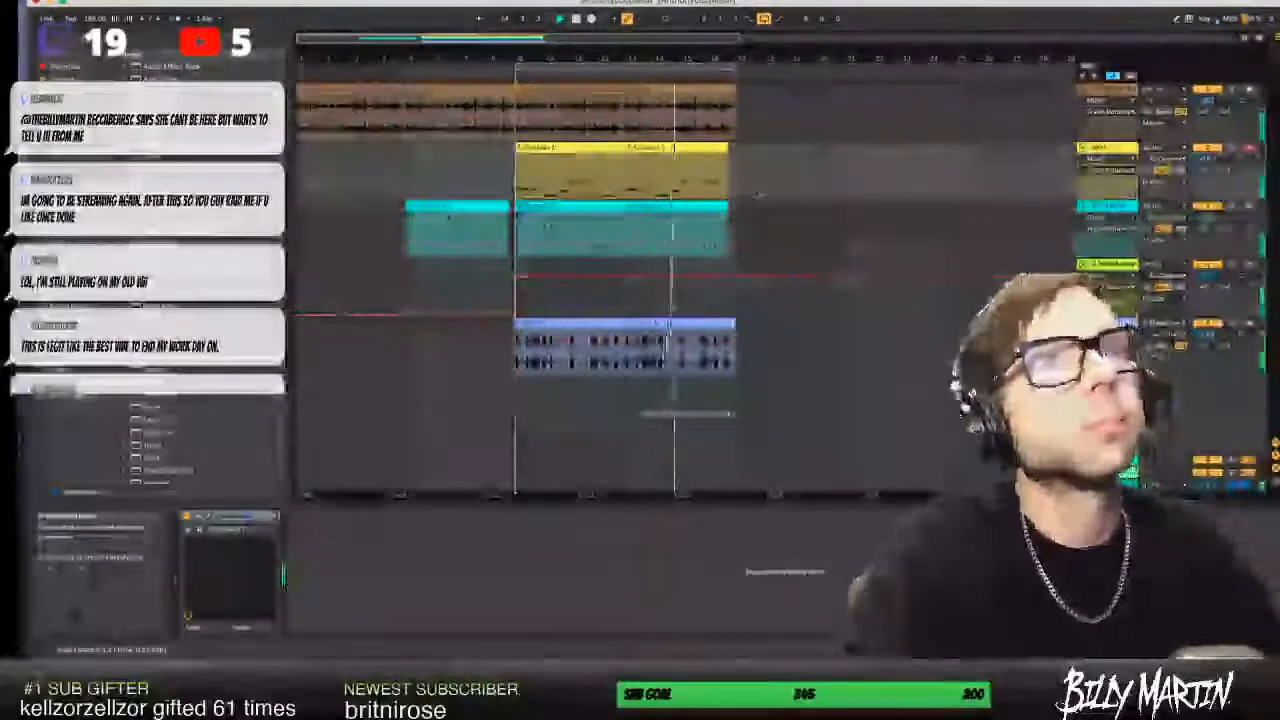
- Play the section from bar 9 briefly and open the notes of the first bass clip there
{"action": "left_click_drag", "start_coordinate": [615, 55], "coordinate": [659, 126]}
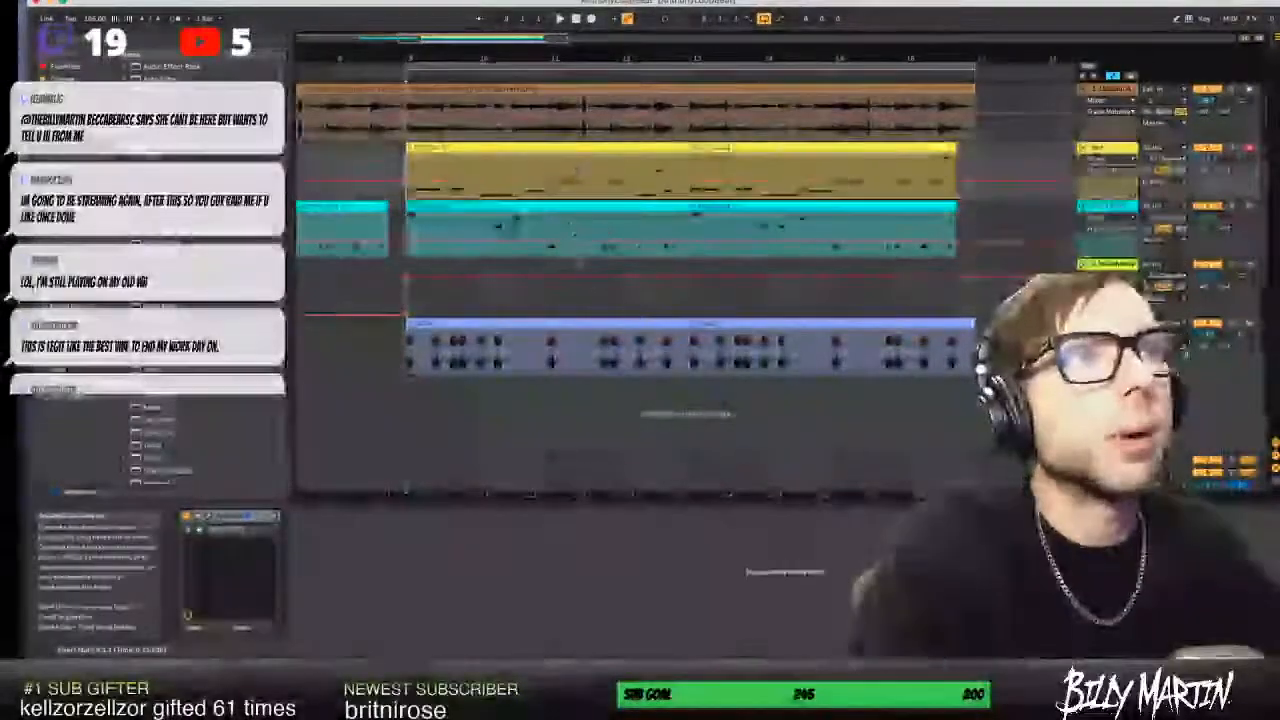
{"action": "key", "text": "space"}
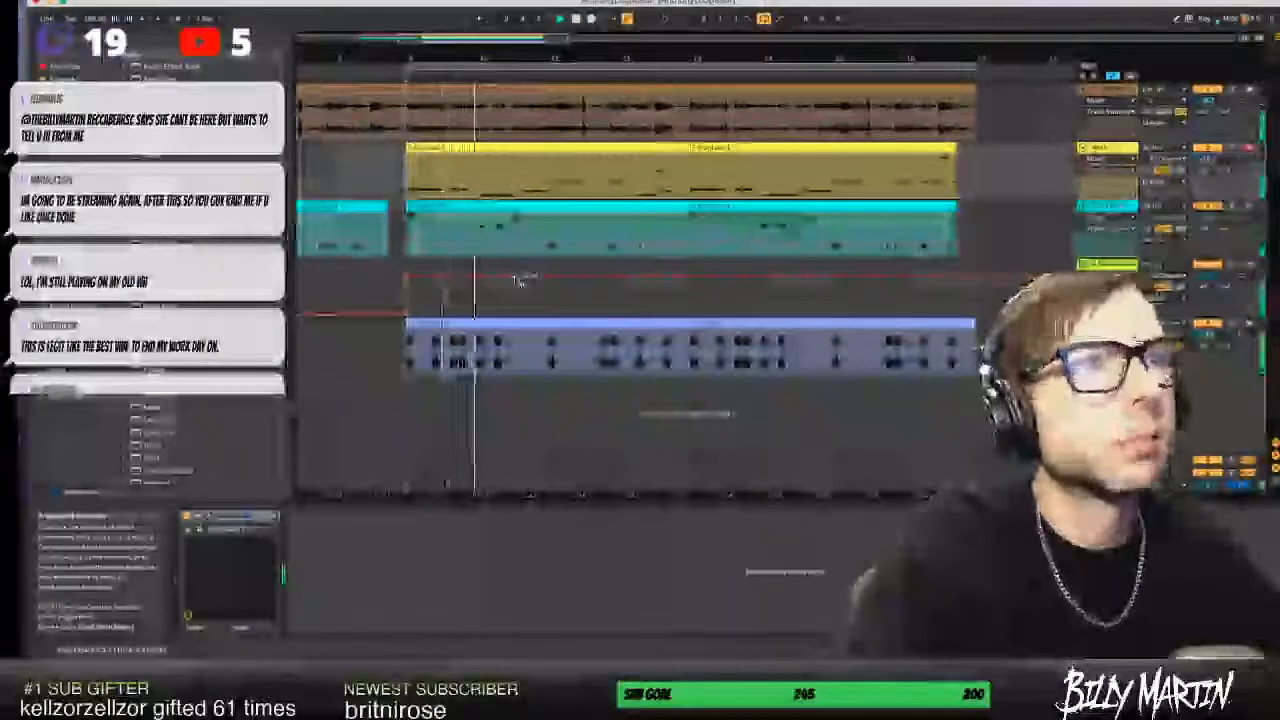
{"action": "key", "text": "space"}
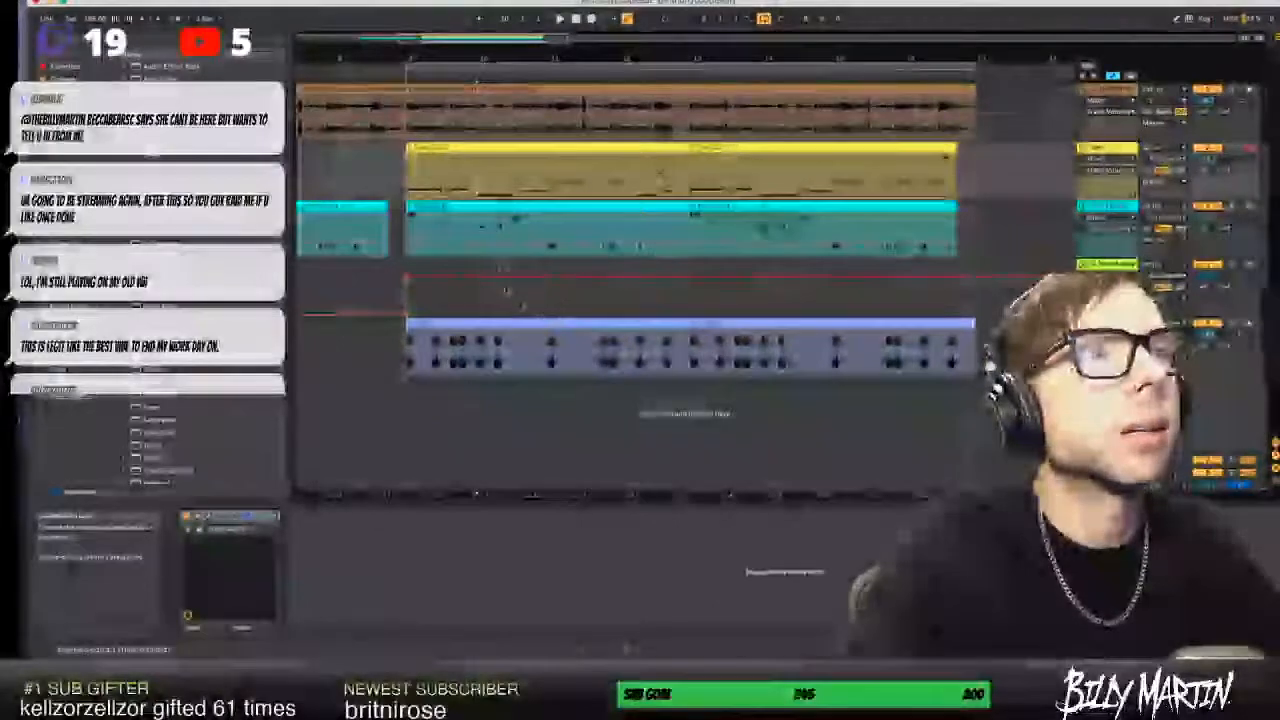
{"action": "double_click", "coordinate": [487, 148]}
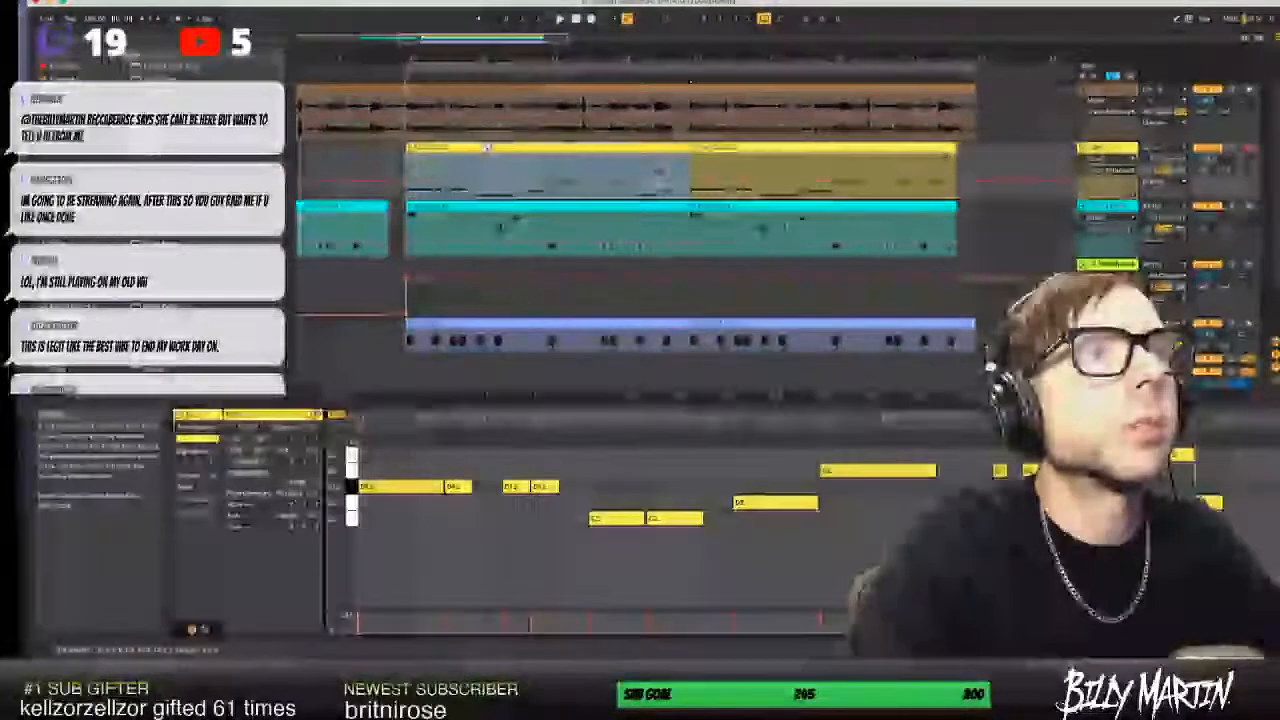
- Delete the first of the two adjacent C2 notes in the bass clip at bar 9 and open the mid-range clip's notes
{"action": "double_click", "coordinate": [614, 518]}
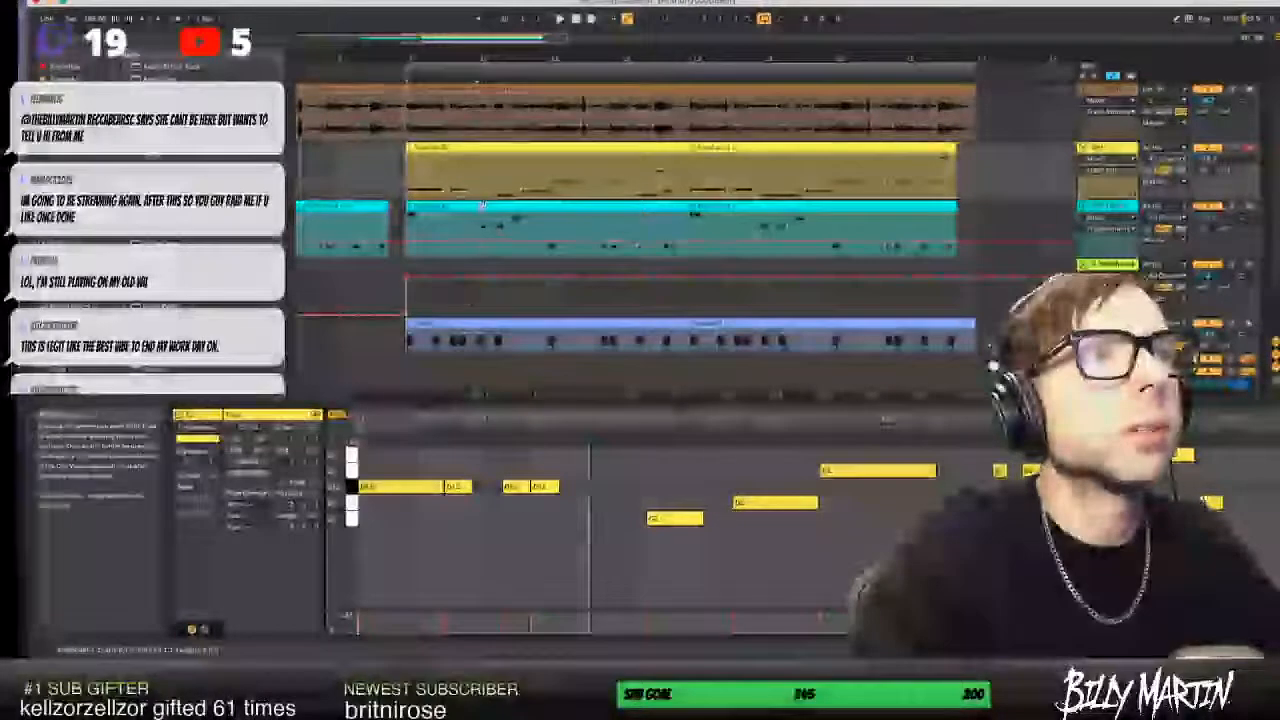
{"action": "left_click", "coordinate": [500, 228]}
{"action": "scroll", "coordinate": [500, 229], "scroll_direction": "down", "scroll_amount": 2}
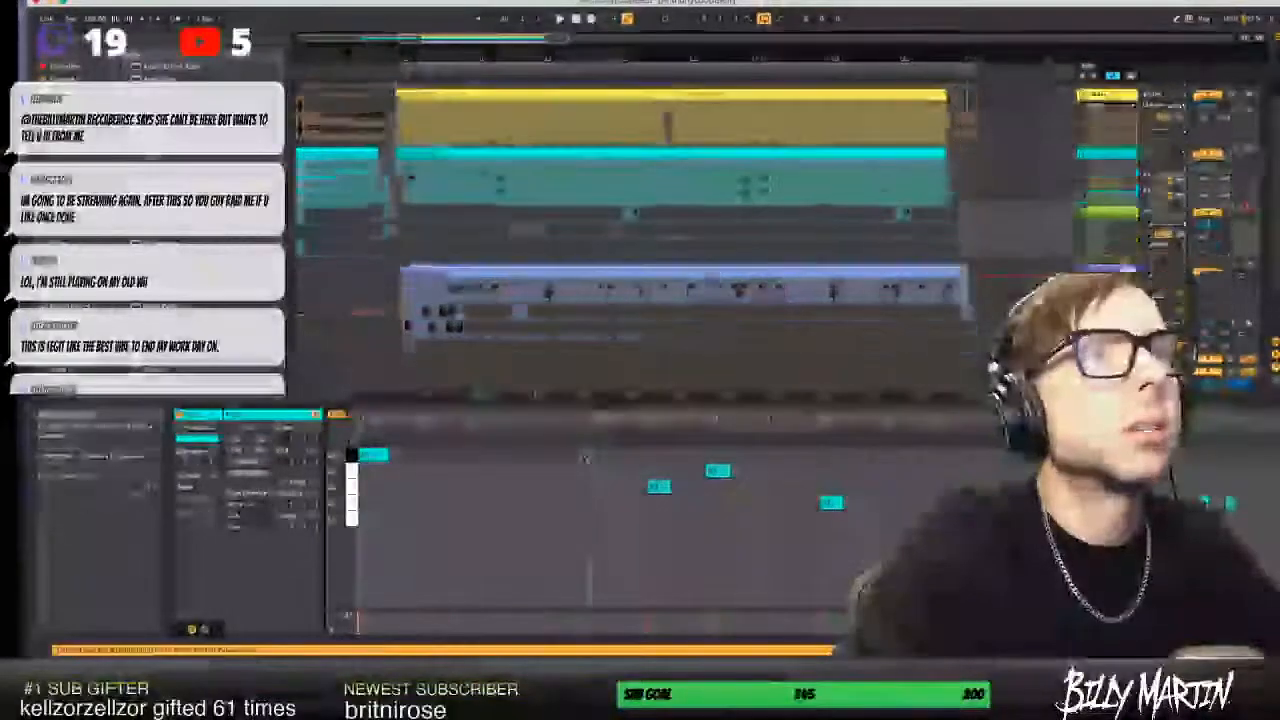
- Cut the first beat of bar 10 out of the drum audio and play from just before bar 9
{"action": "left_click", "coordinate": [477, 272]}
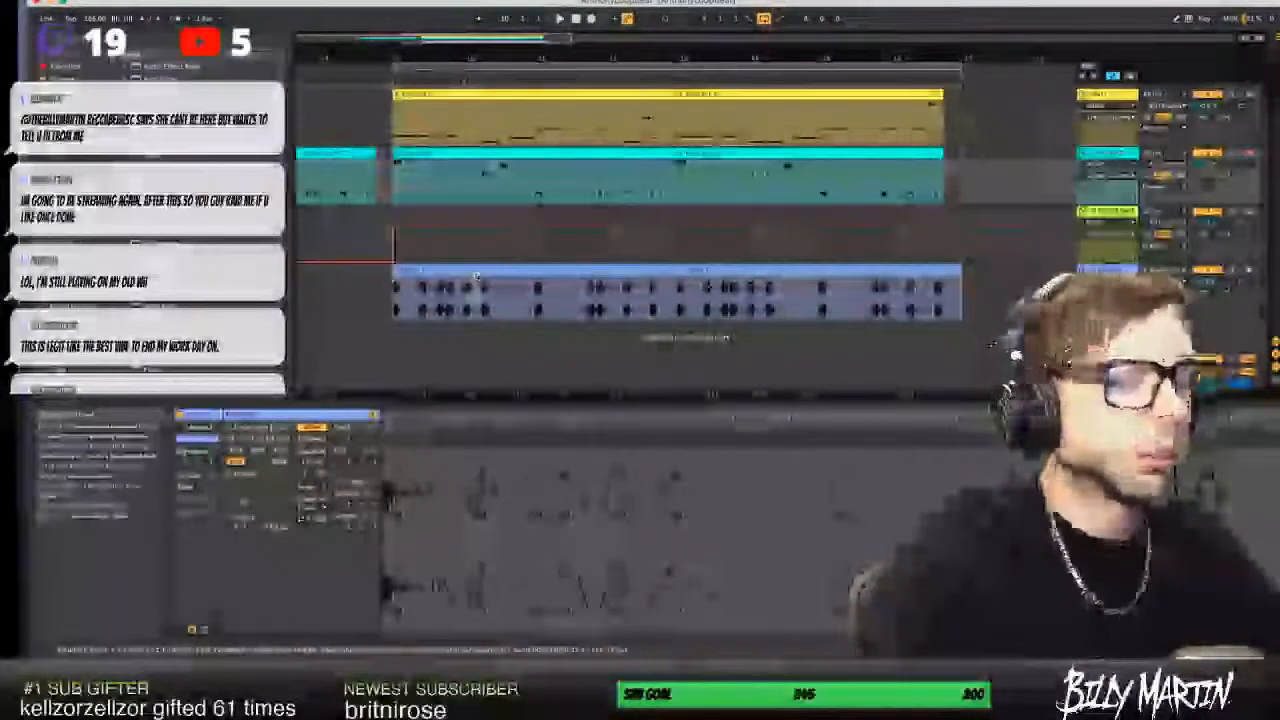
{"action": "left_click_drag", "start_coordinate": [482, 298], "coordinate": [465, 298]}
{"action": "key", "text": "Delete"}
{"action": "left_click", "coordinate": [377, 314]}
{"action": "key", "text": "space"}
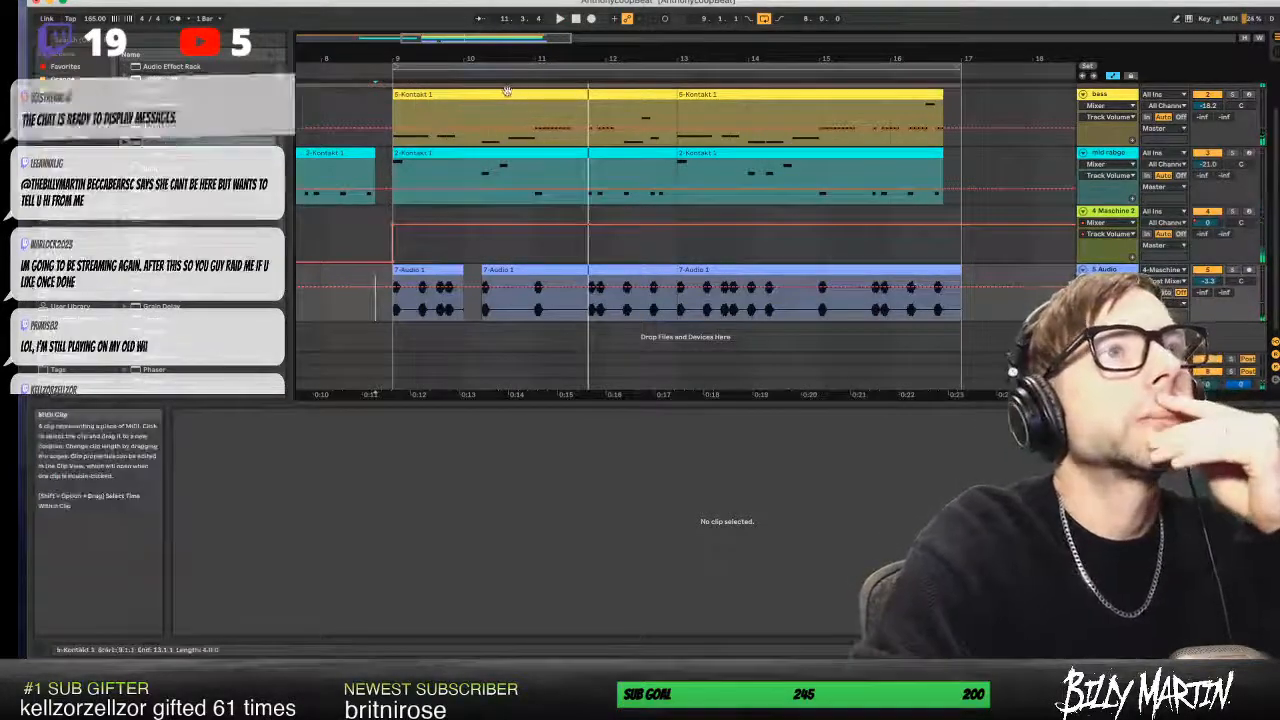
- Try the bass clip's D2 note at C2 during playback, return it to D2 and stop playback
{"action": "left_click", "coordinate": [524, 143]}
{"action": "left_click_drag", "start_coordinate": [760, 505], "coordinate": [760, 519]}
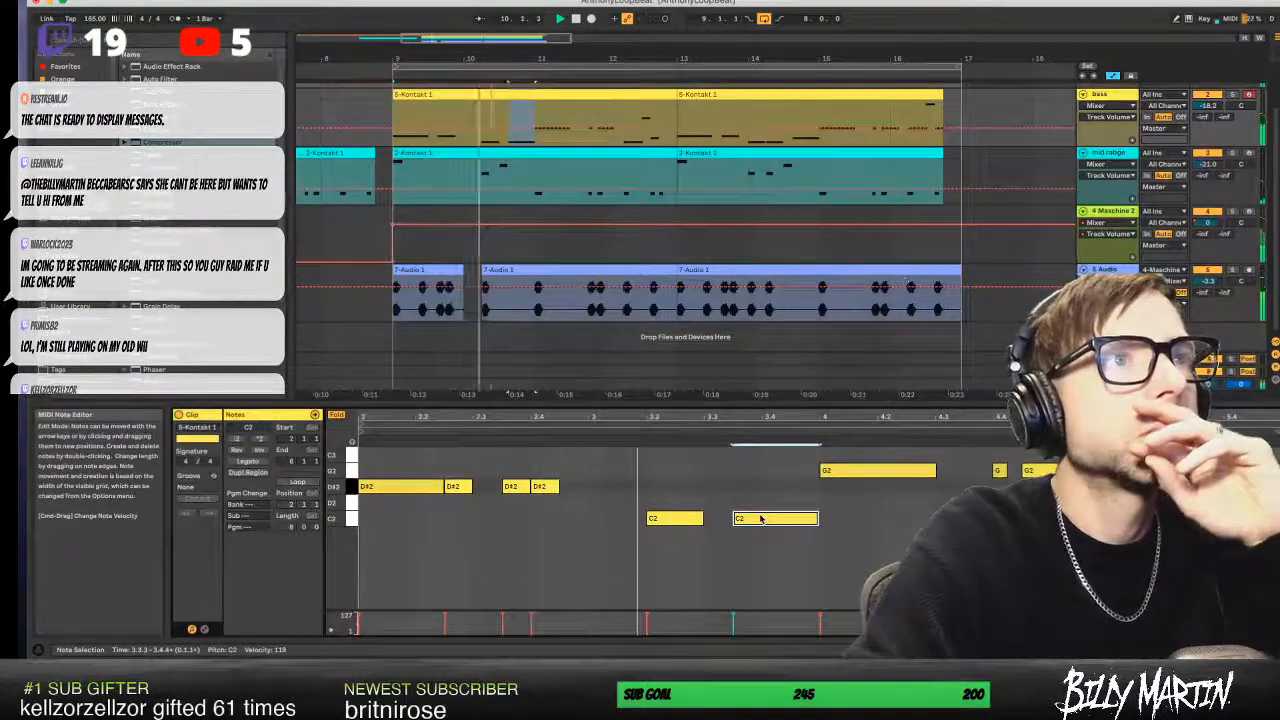
{"action": "left_click_drag", "start_coordinate": [760, 518], "coordinate": [760, 511]}
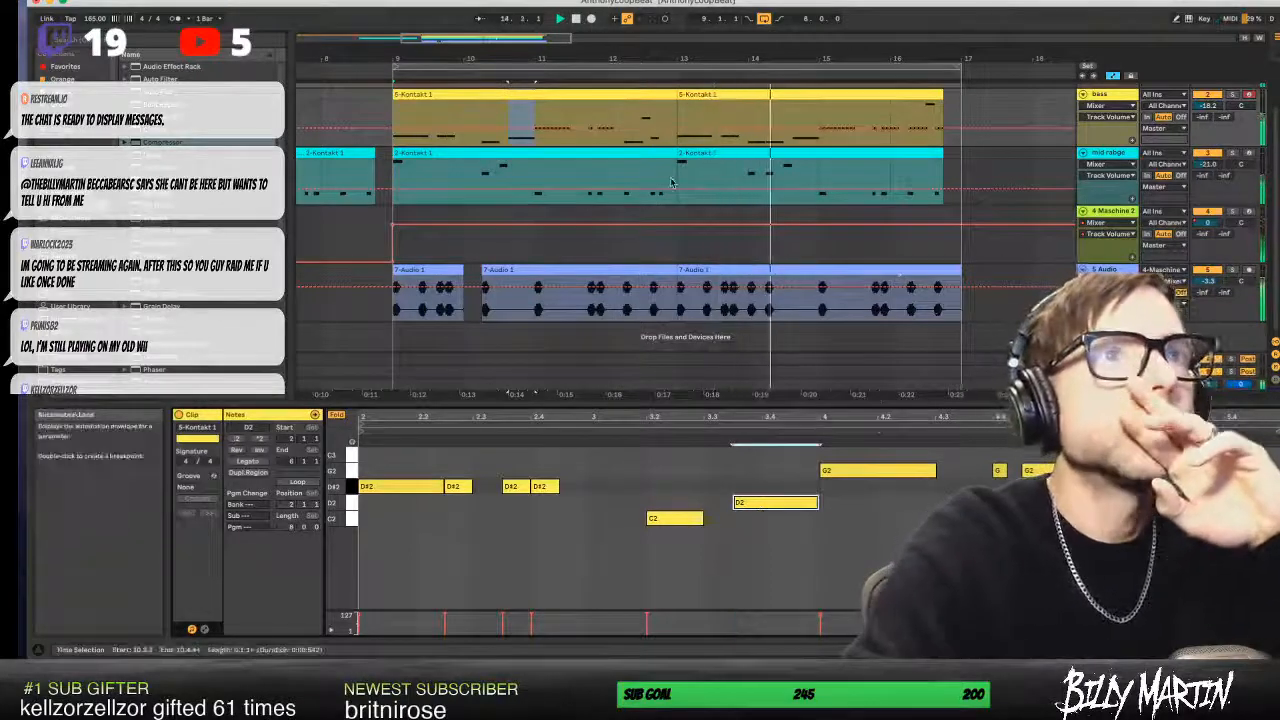
{"action": "key", "text": "space"}
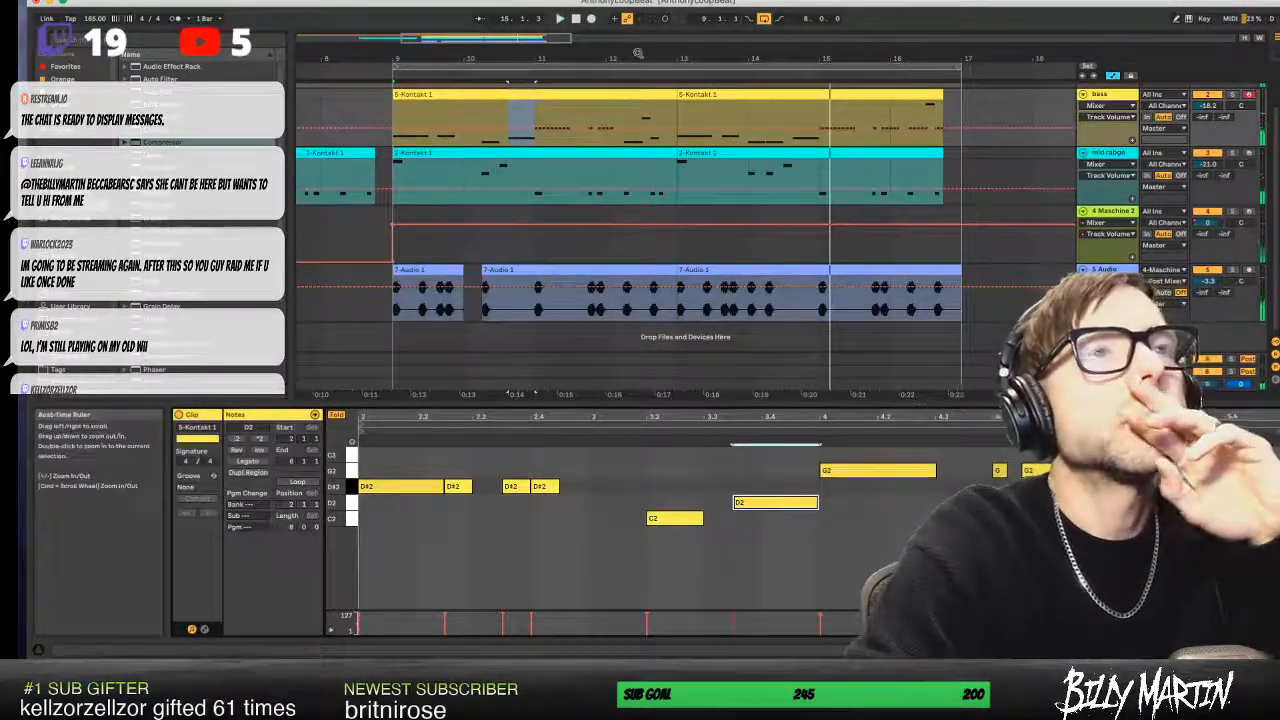
- Listen to the arrangement from bar 9 with the gap in the drums
{"action": "left_click_drag", "start_coordinate": [609, 58], "coordinate": [609, 45]}
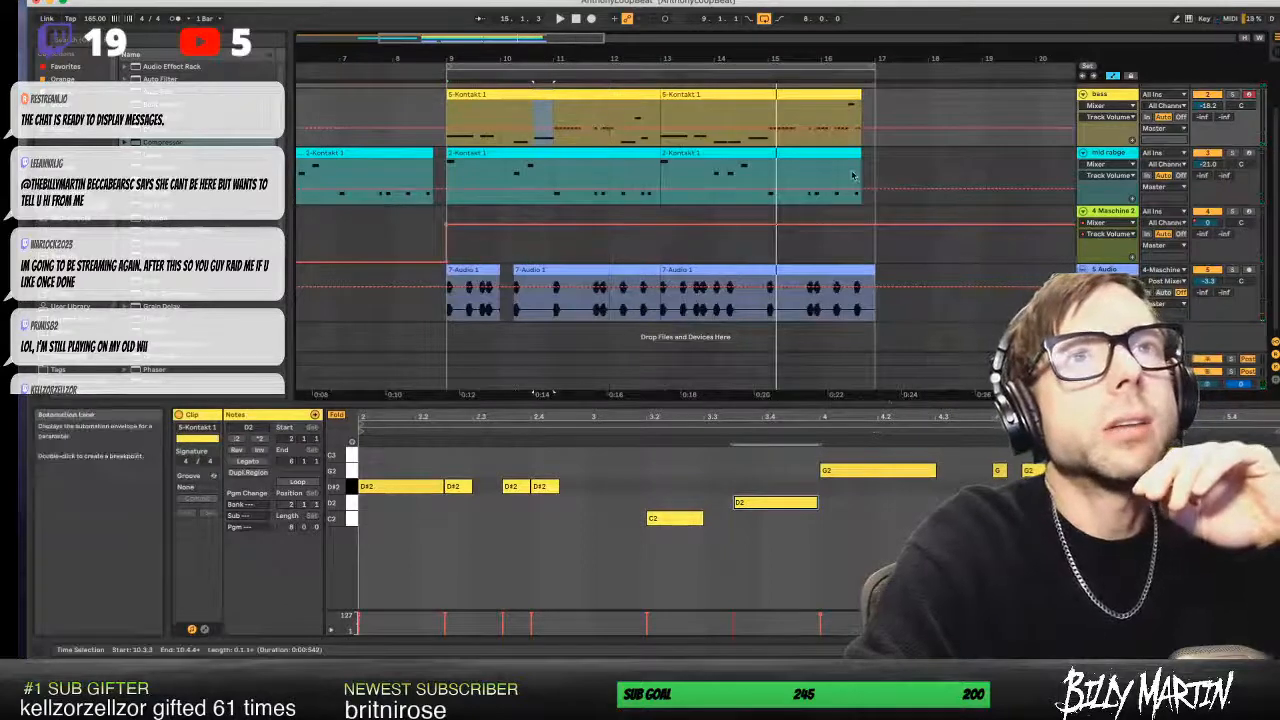
{"action": "left_click", "coordinate": [445, 210]}
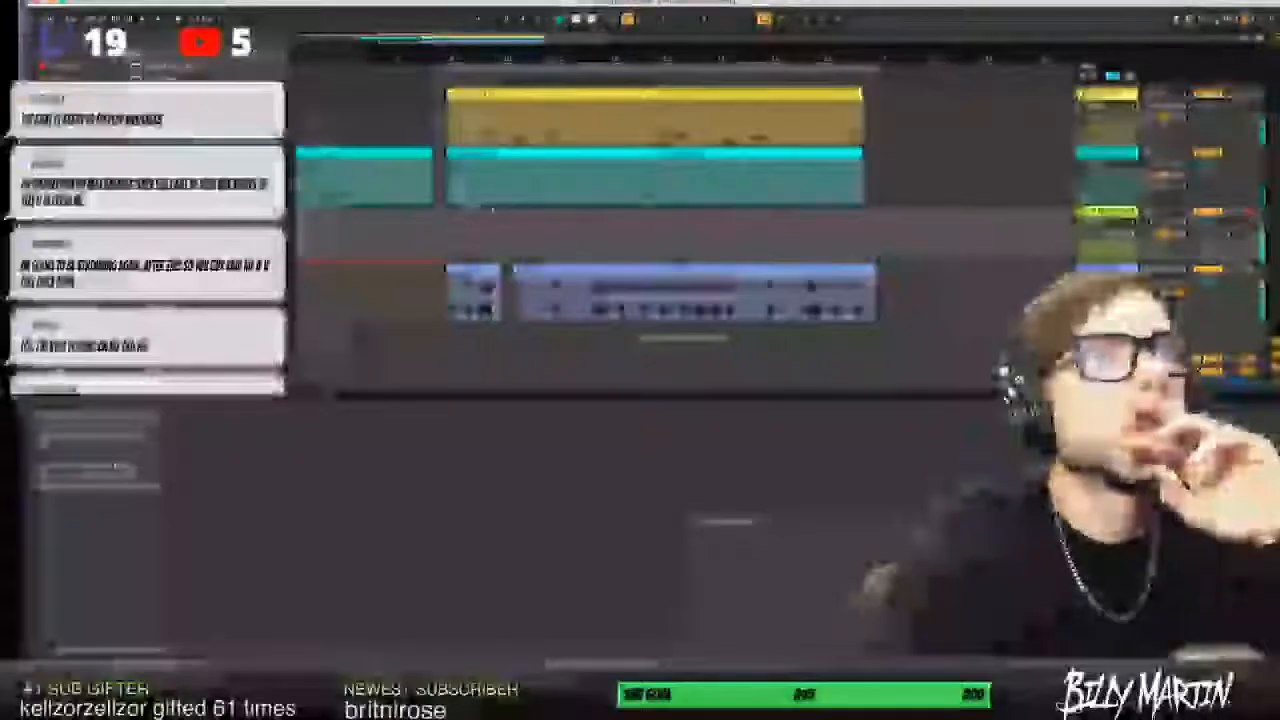
{"action": "key", "text": "space"}
{"action": "key", "text": "space"}
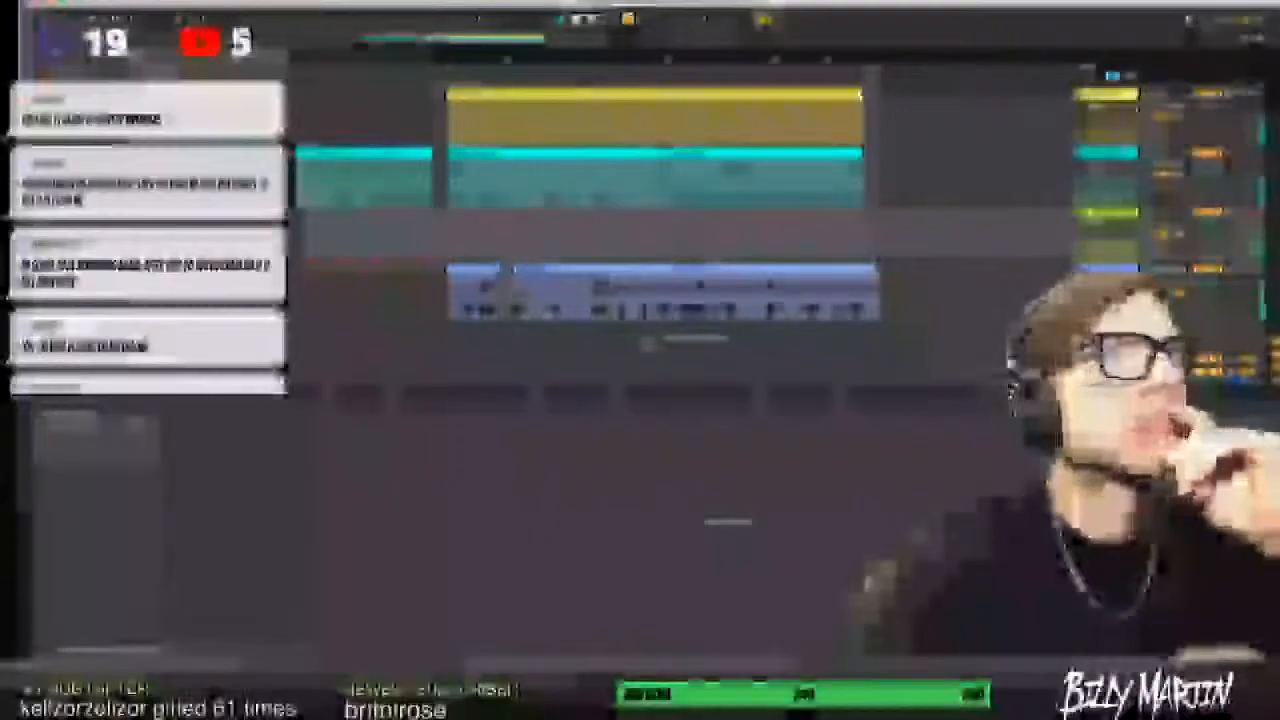
- Delete the drum audio from bar 13 and duplicate bars 9–13 of the bass, mid-range, Maschine and drum tracks onto bars 13–17
{"action": "double_click", "coordinate": [596, 152]}
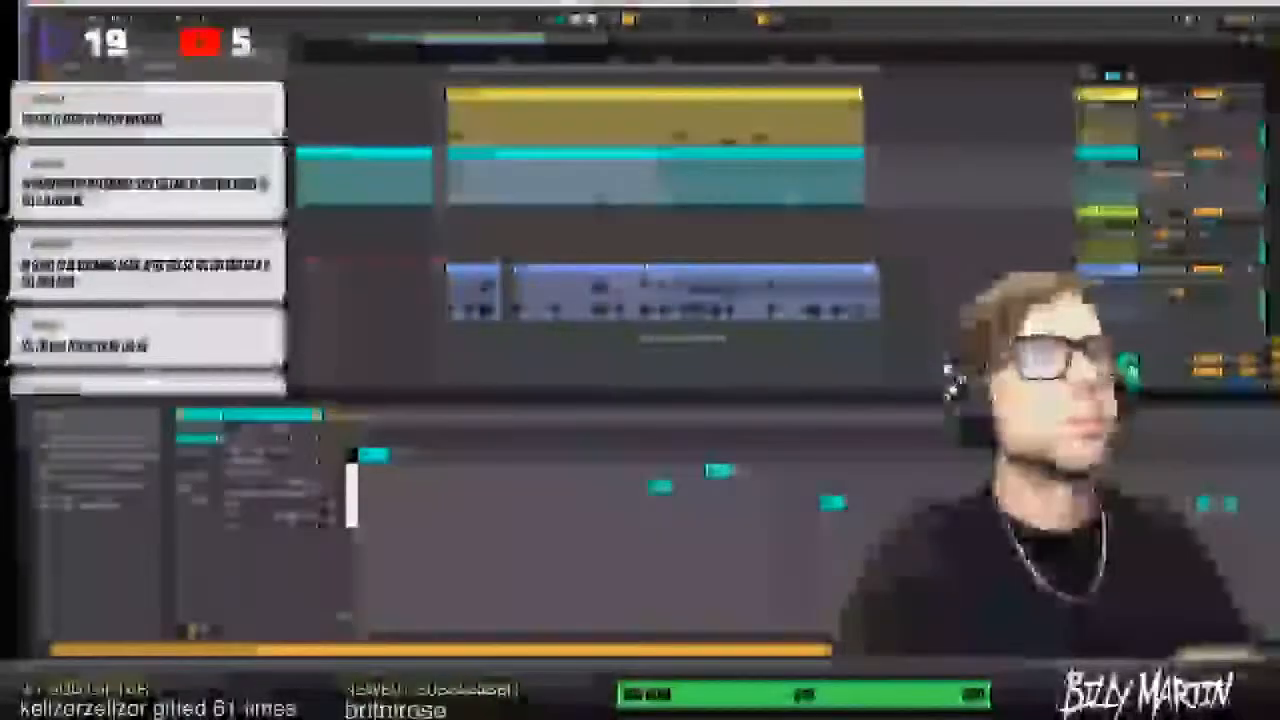
{"action": "double_click", "coordinate": [648, 270]}
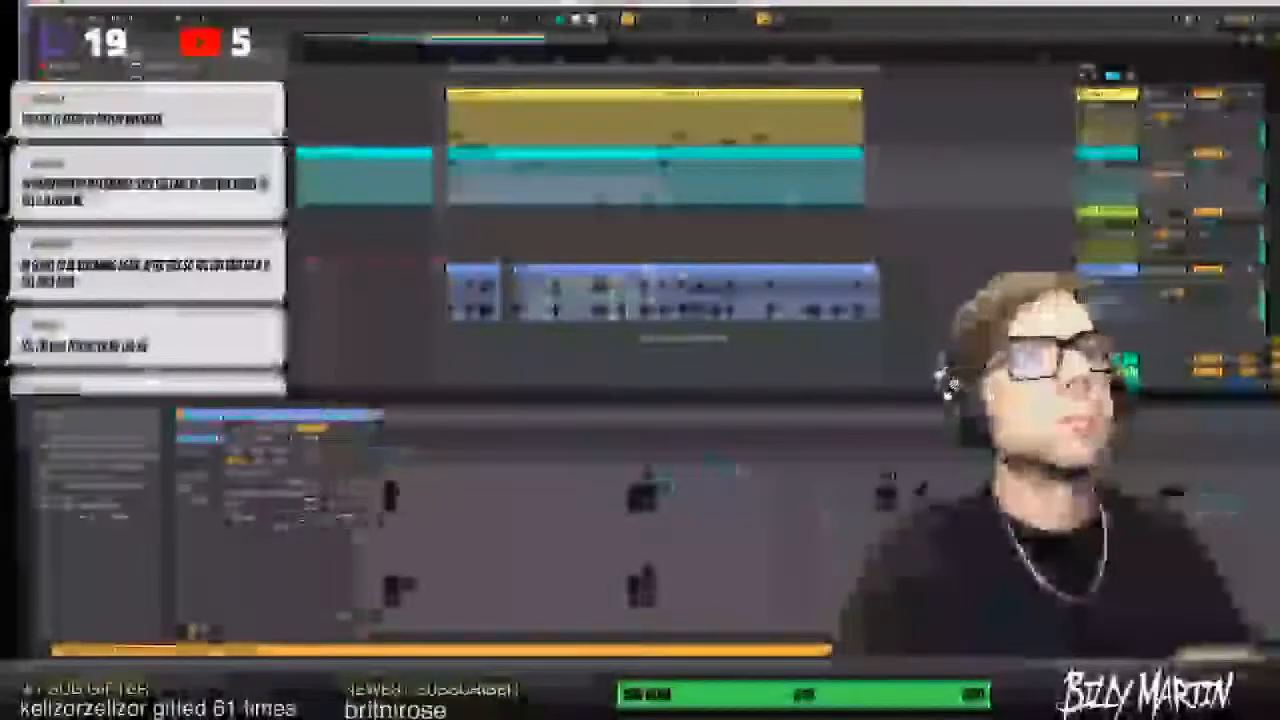
{"action": "key", "text": "Delete"}
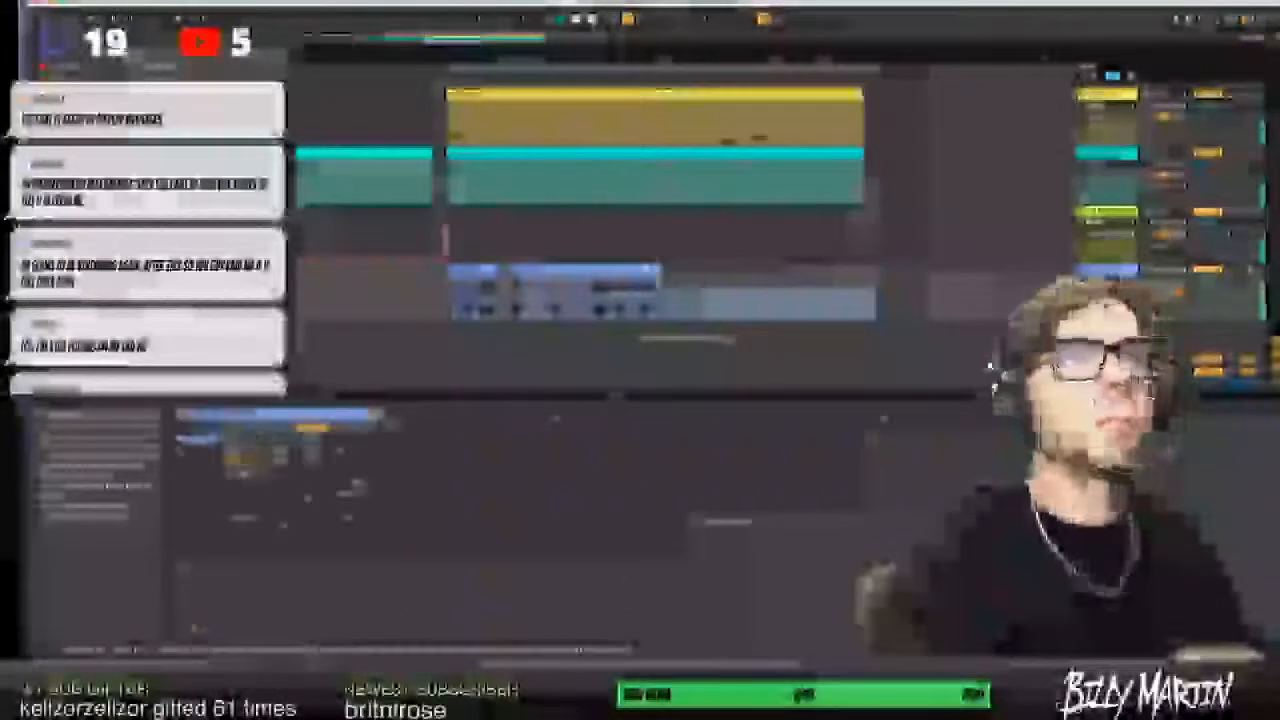
{"action": "left_click_drag", "start_coordinate": [658, 298], "coordinate": [449, 122]}
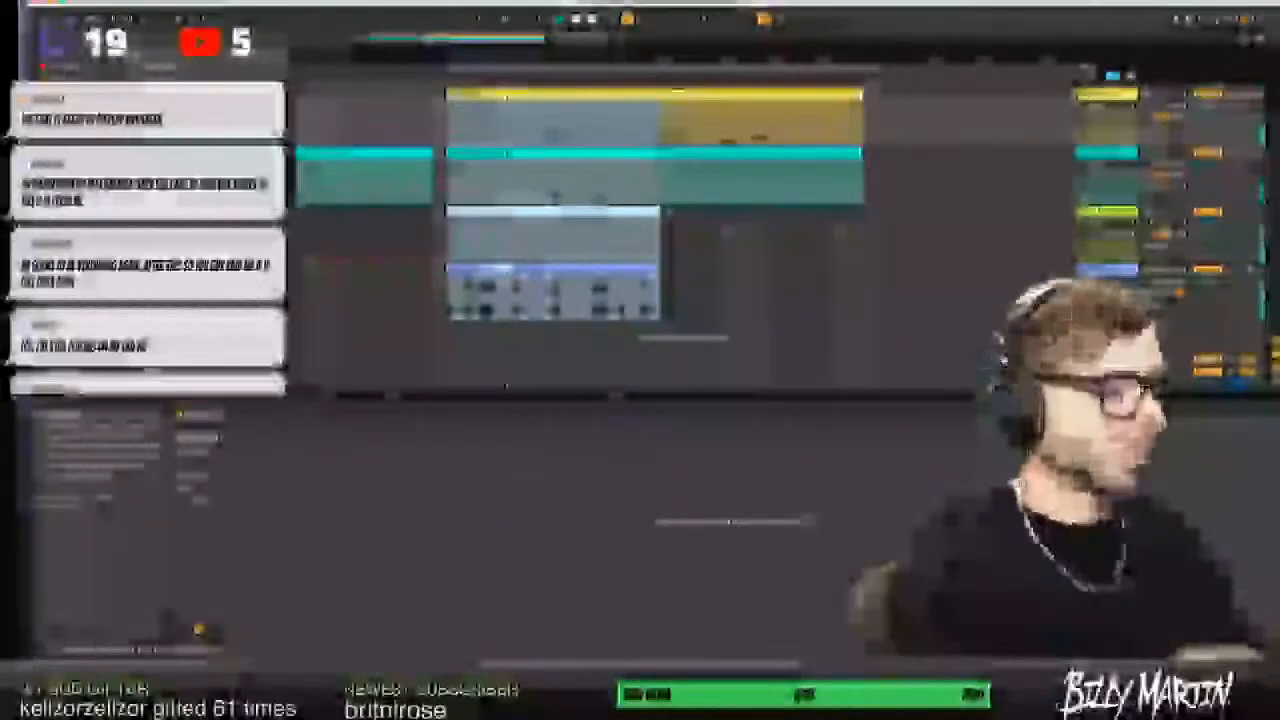
{"action": "key", "text": "super+d"}
{"action": "left_click", "coordinate": [936, 247]}
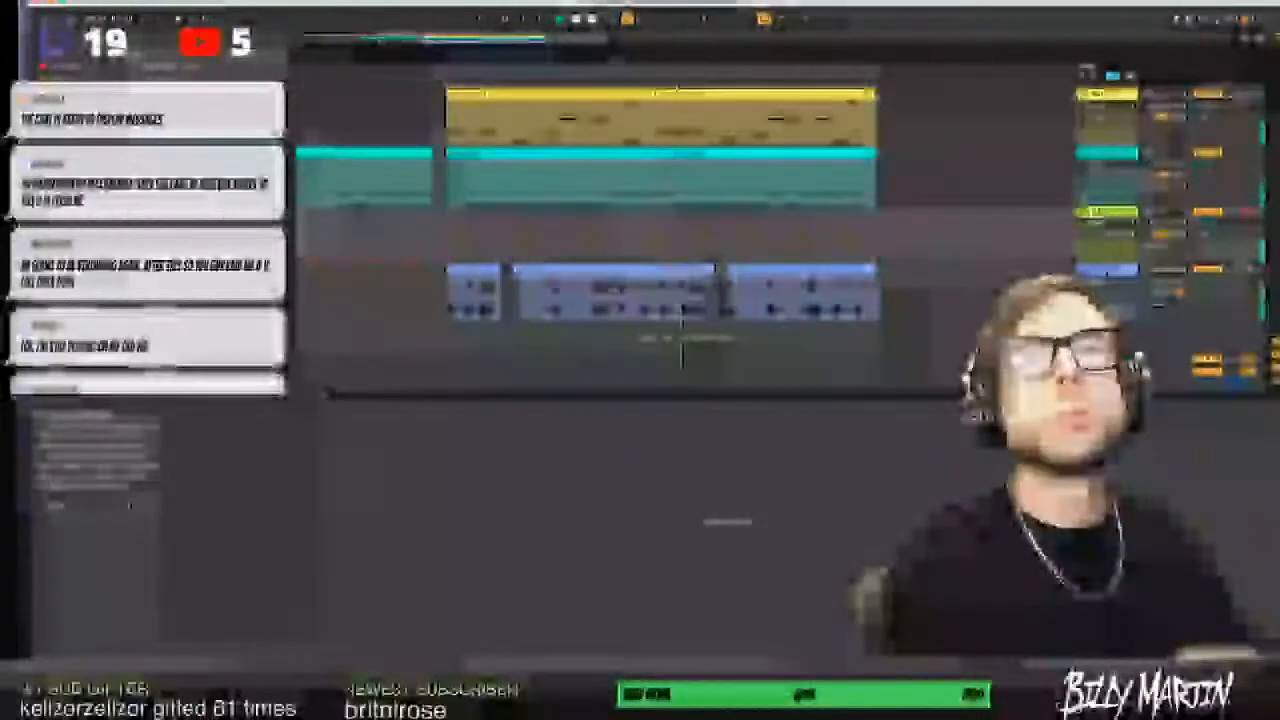
- Add a MIDI track with Omnisphere below the drum audio and open the synth's patch browser
{"action": "key", "text": "super+t"}
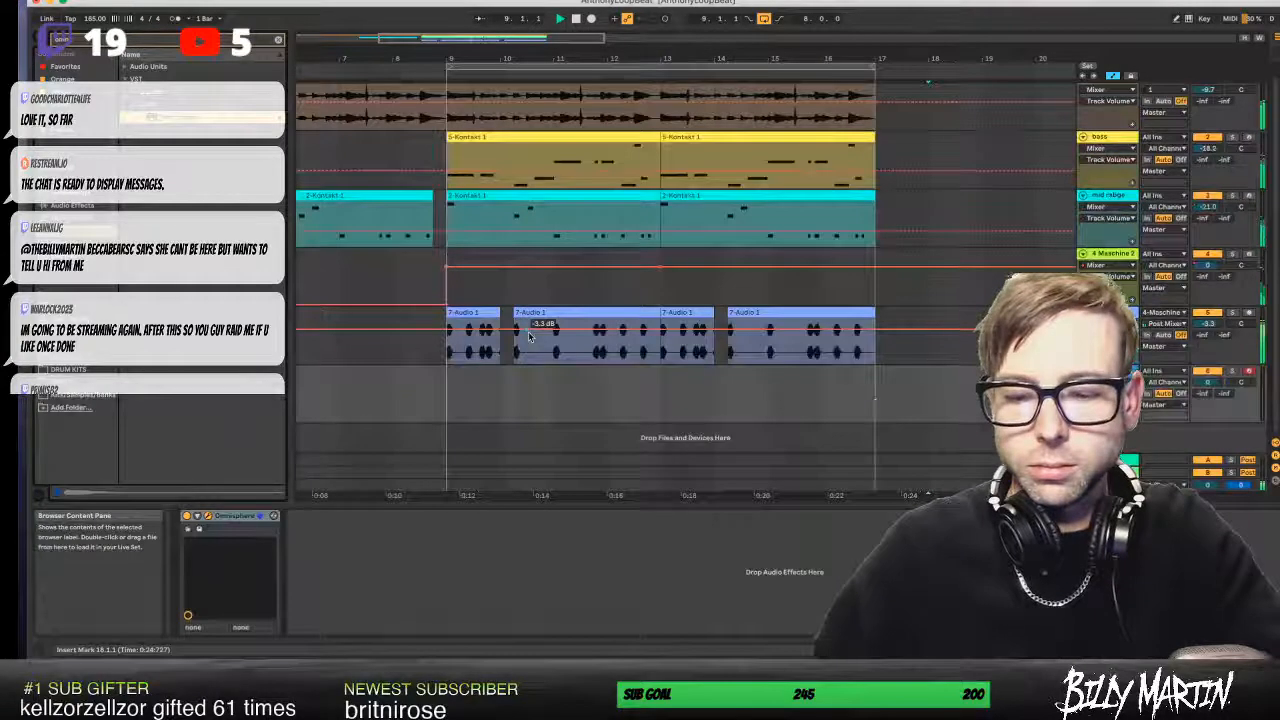
{"action": "left_click", "coordinate": [528, 331]}
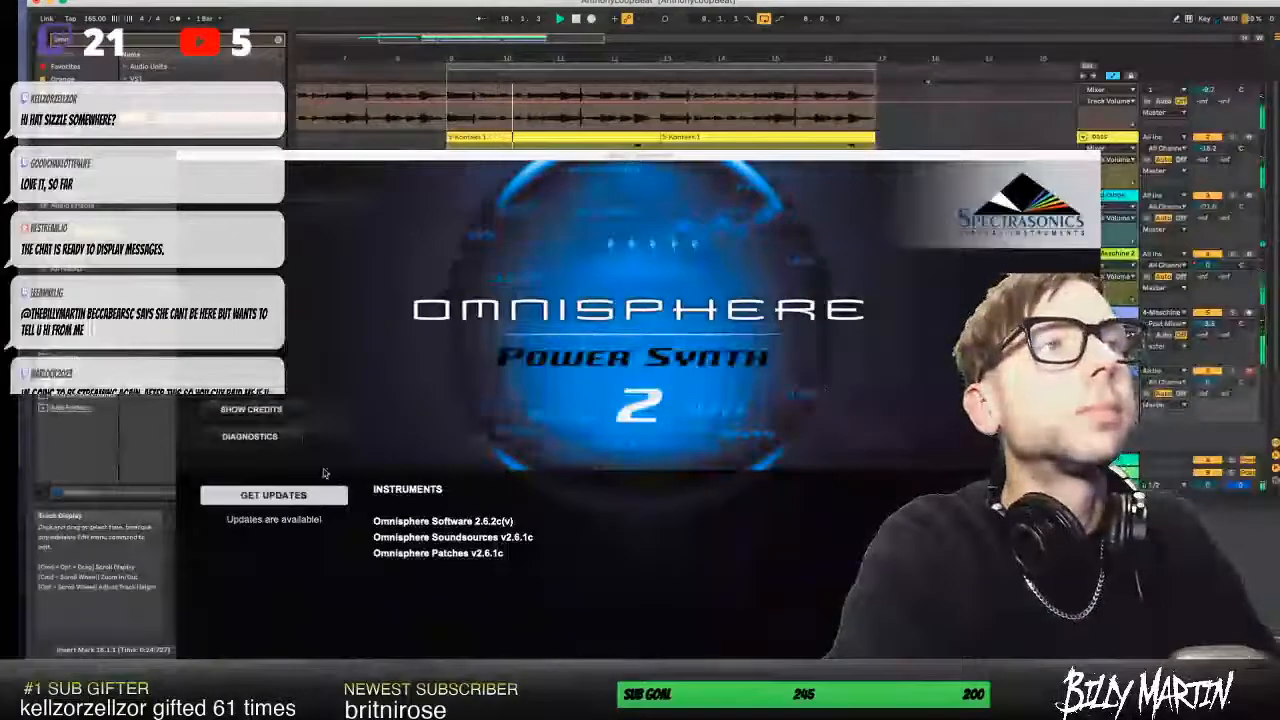
{"action": "left_click", "coordinate": [509, 358]}
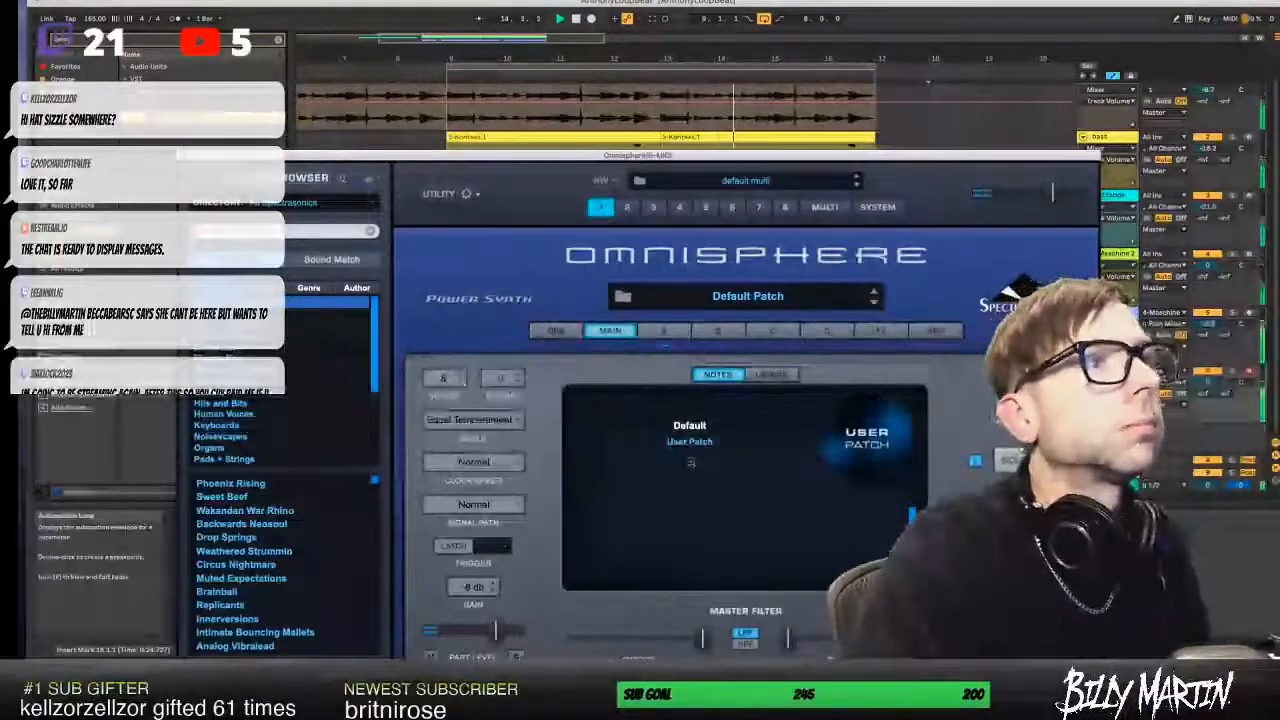
- Browse the Keyboards and Synth Long categories and audition Drama King, Analogue Power Sweep Pad and Replicants
{"action": "left_click", "coordinate": [217, 425]}
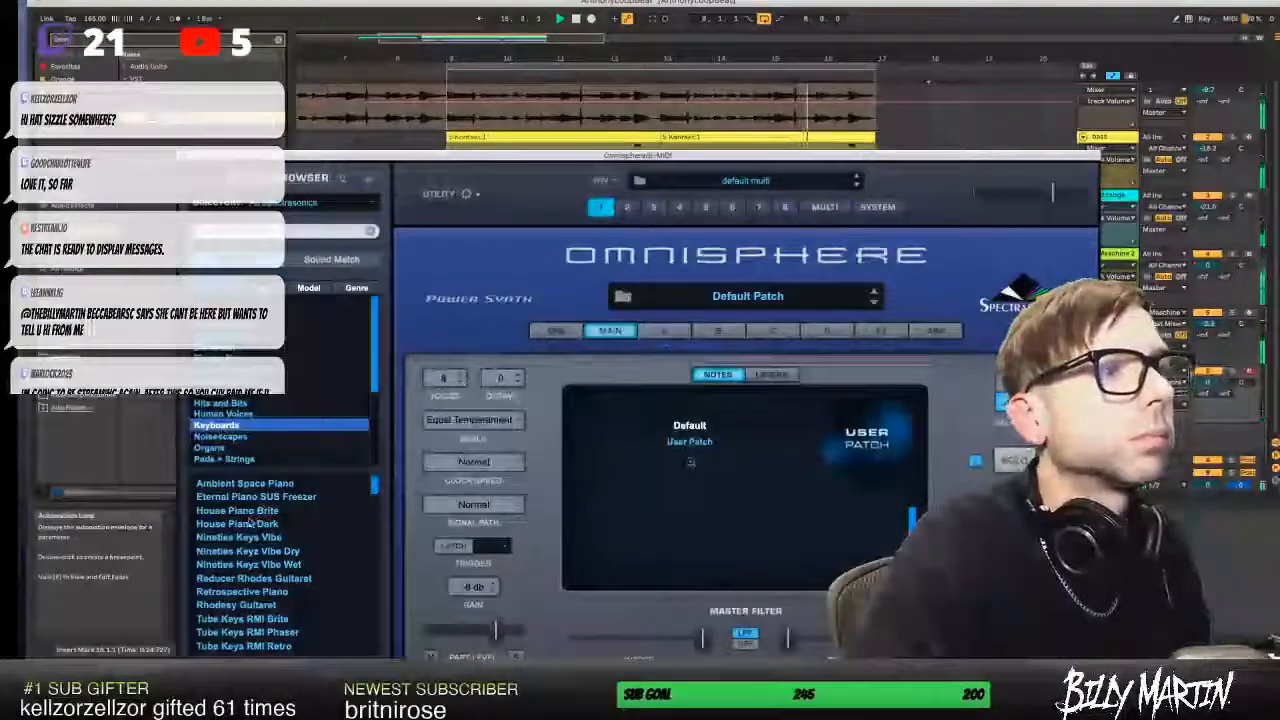
{"action": "scroll", "coordinate": [250, 349], "scroll_direction": "down", "scroll_amount": 5}
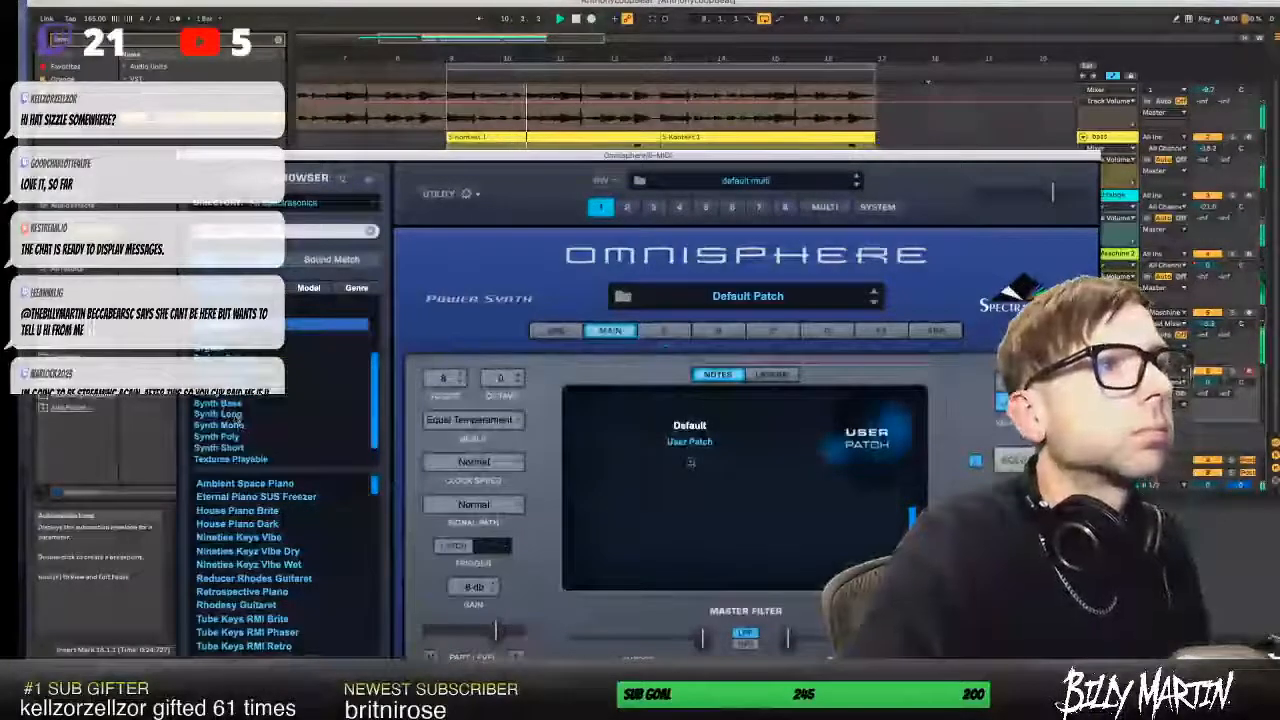
{"action": "left_click", "coordinate": [217, 413]}
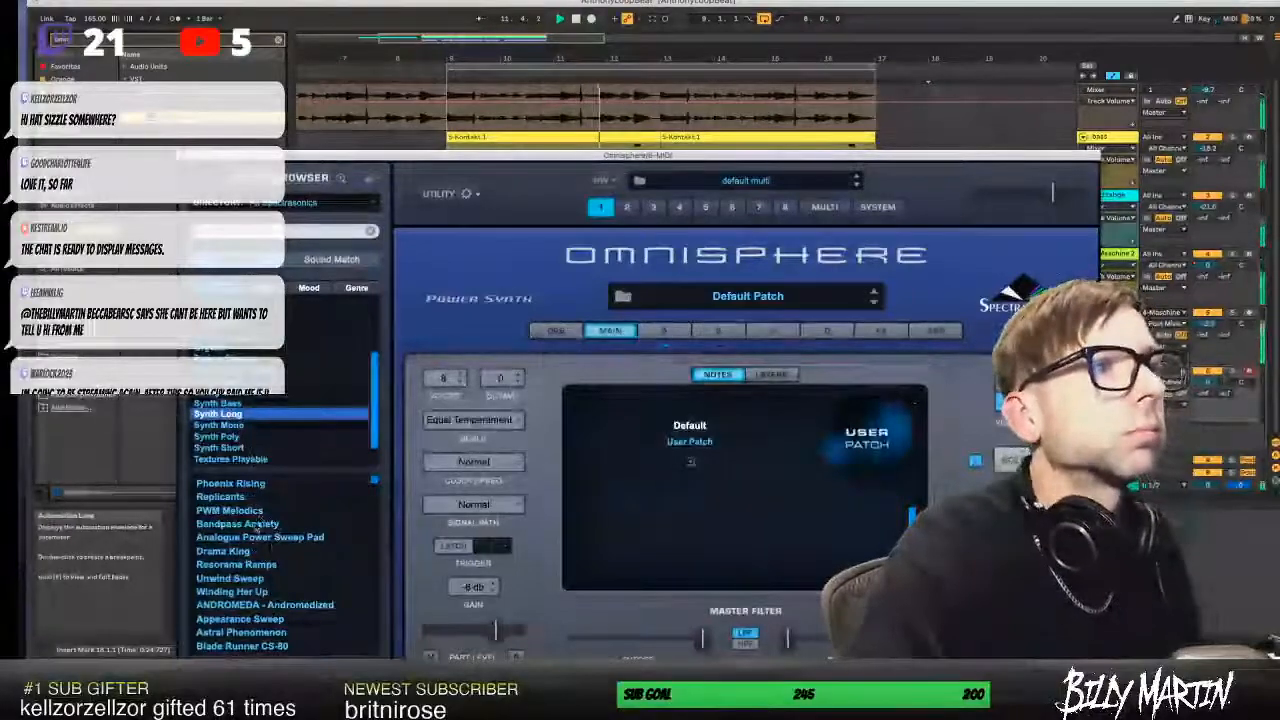
{"action": "left_click", "coordinate": [233, 552]}
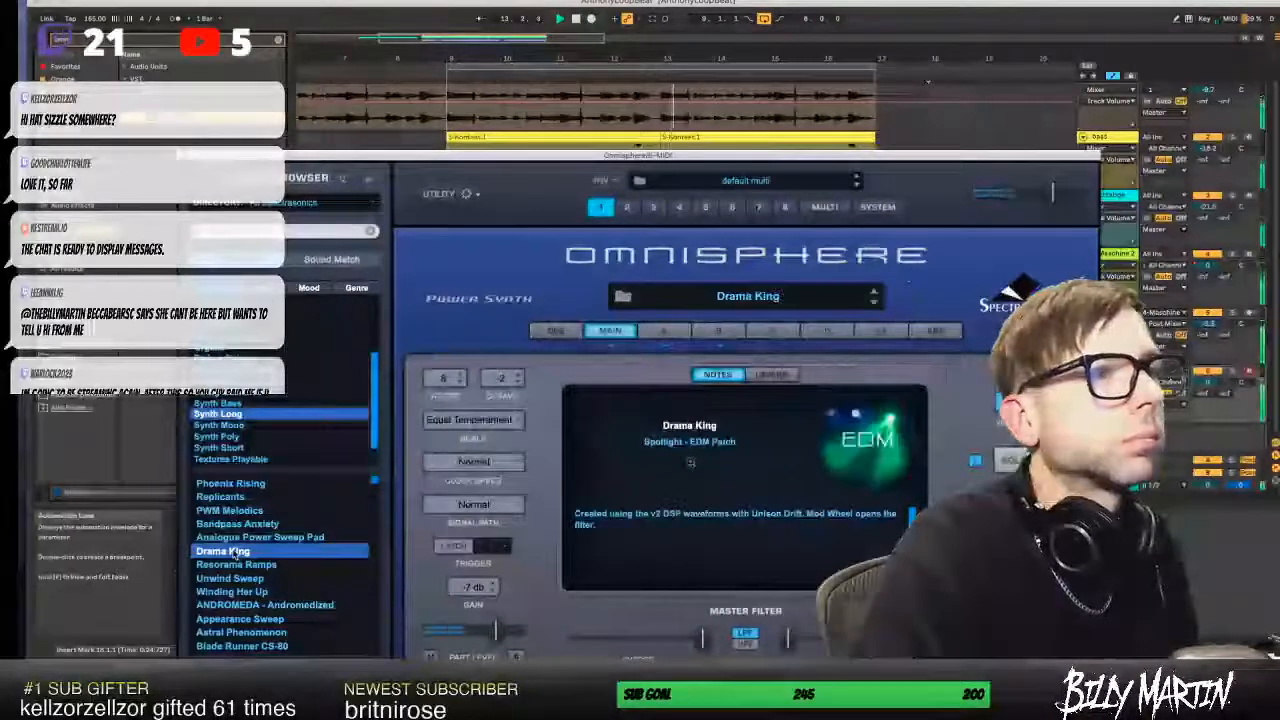
{"action": "left_click", "coordinate": [248, 538]}
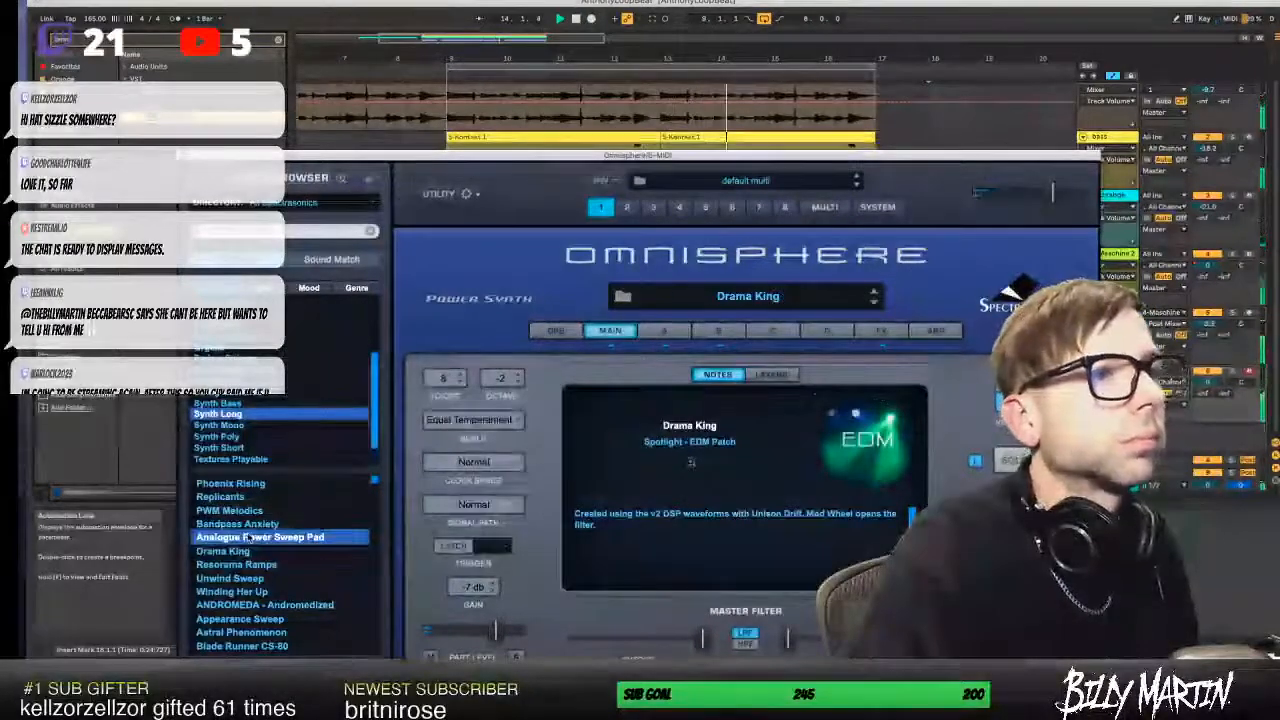
{"action": "left_click", "coordinate": [220, 497]}
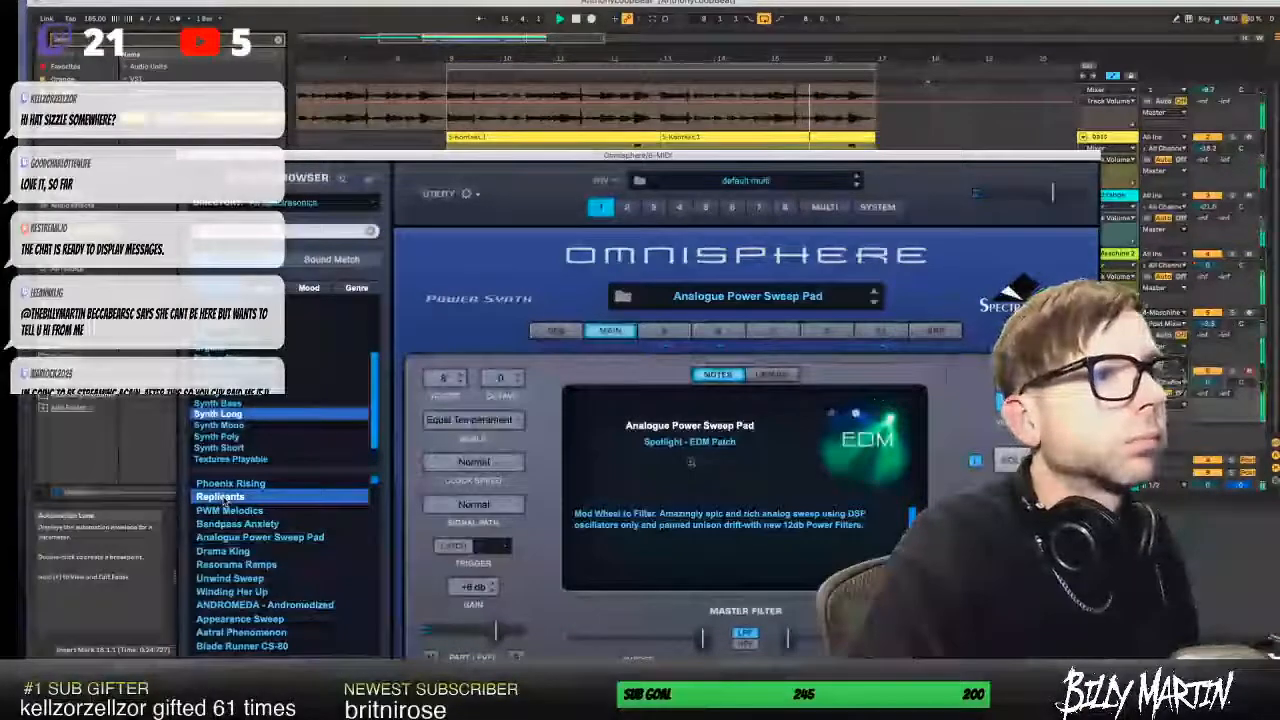
- Audition the Synth Long patches CS-80 Flange Ensemble, CS Talker Lead, Dramasweeper Trance Lead and Electro FM Growl
{"action": "scroll", "coordinate": [250, 560], "scroll_direction": "down", "scroll_amount": 4}
{"action": "scroll", "coordinate": [250, 560], "scroll_direction": "down", "scroll_amount": 1}
{"action": "left_click", "coordinate": [235, 577]}
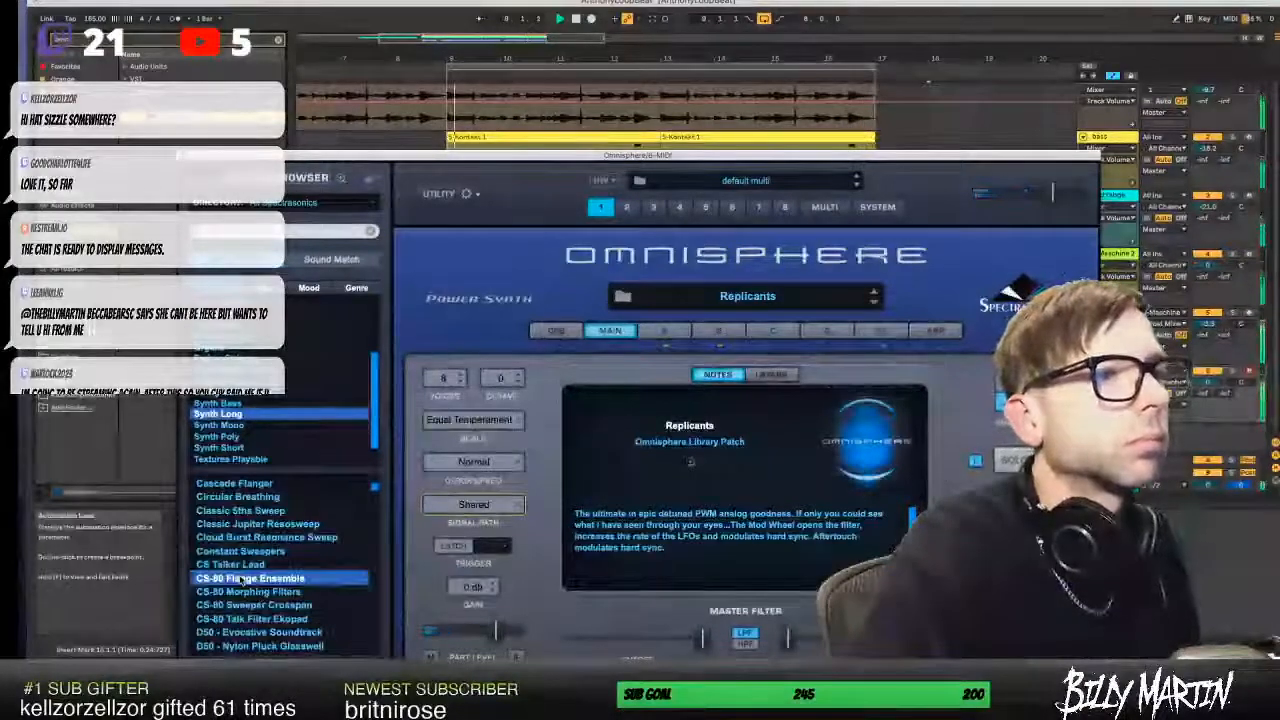
{"action": "left_click", "coordinate": [230, 565]}
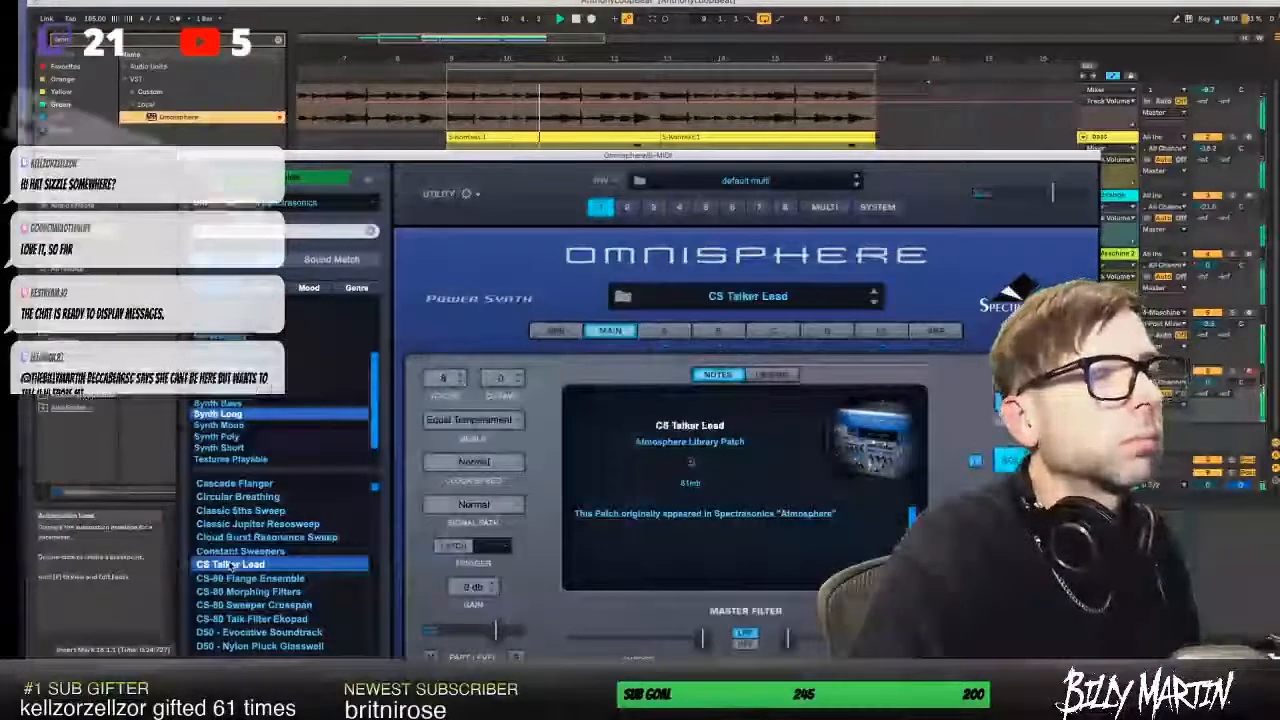
{"action": "scroll", "coordinate": [230, 565], "scroll_direction": "down", "scroll_amount": 4}
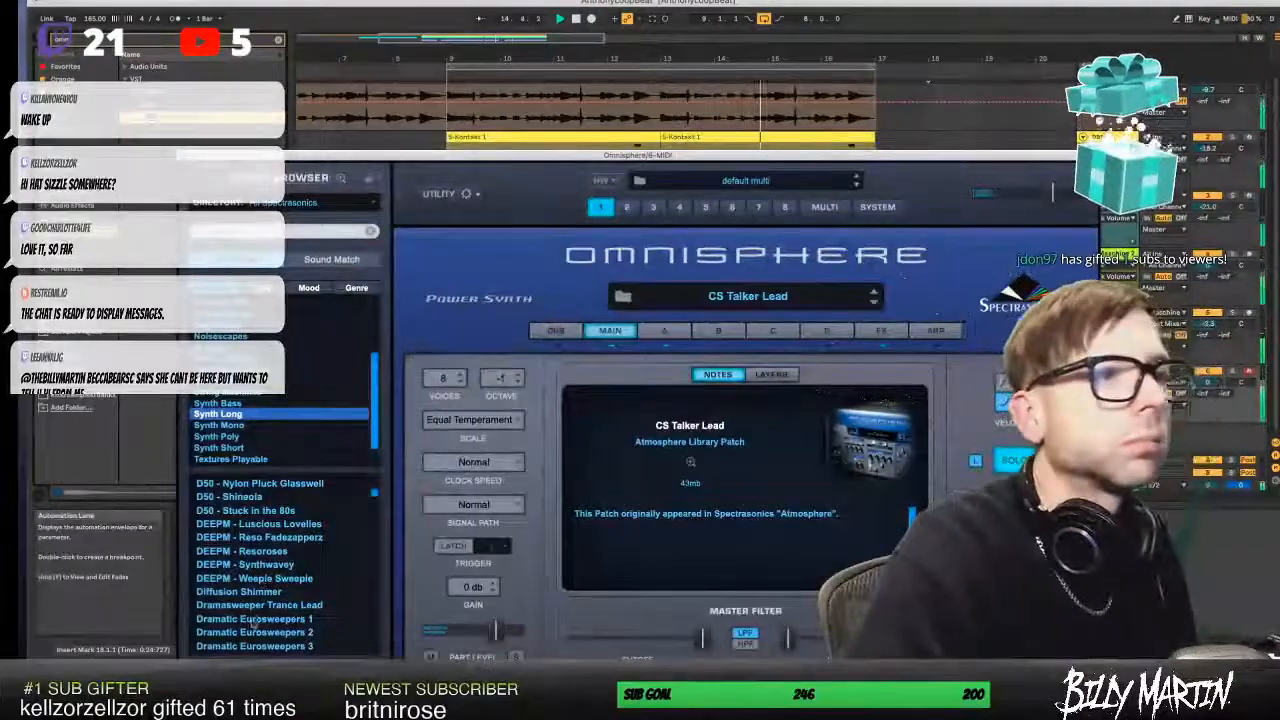
{"action": "left_click", "coordinate": [242, 605]}
{"action": "scroll", "coordinate": [273, 592], "scroll_direction": "down", "scroll_amount": 3}
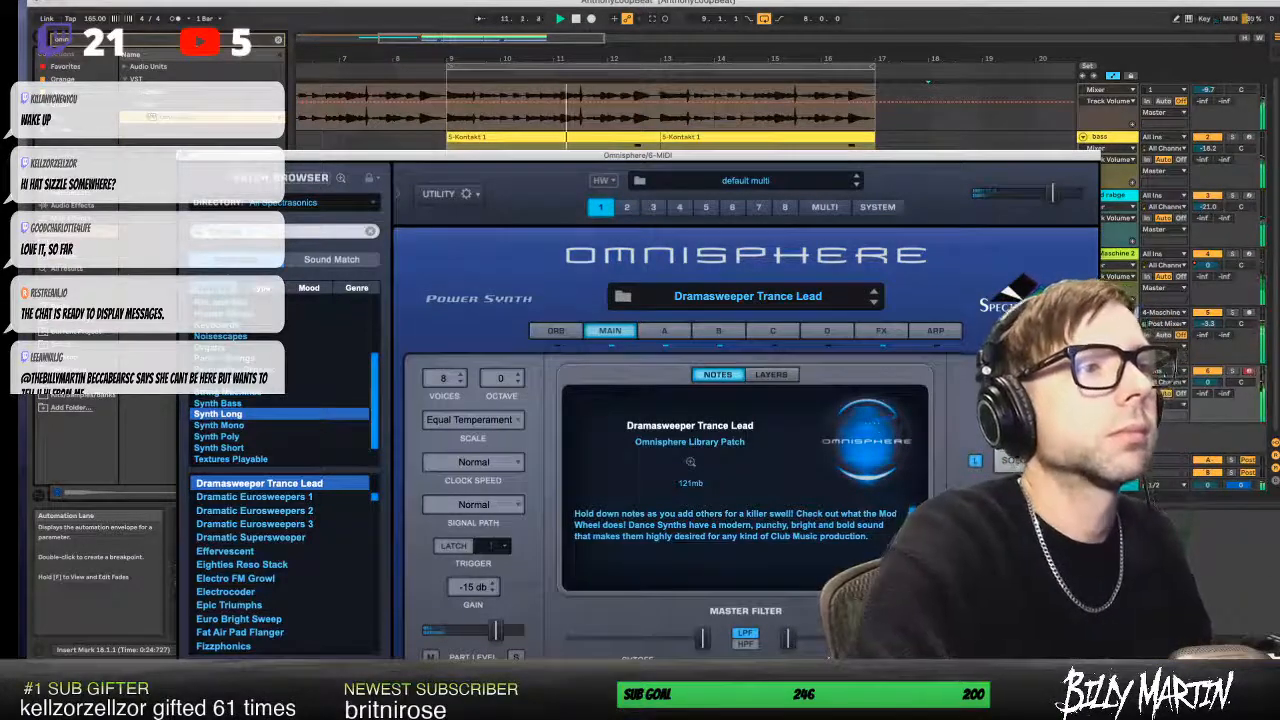
{"action": "left_click", "coordinate": [255, 579]}
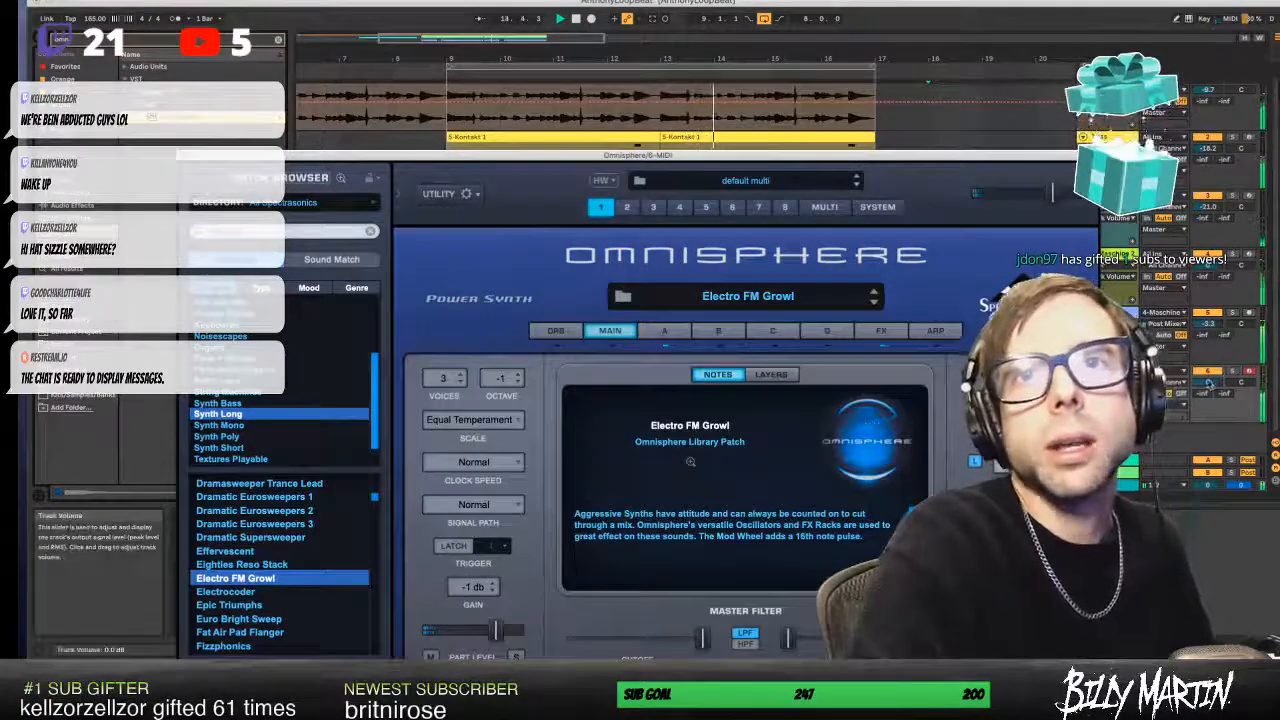
- Lower the Omnisphere track's volume to -18 dB and audition Flitter Twitter, Formant Vox Sweeping and HPF Disappearing Sweep
{"action": "left_click_drag", "start_coordinate": [1209, 384], "coordinate": [1207, 386]}
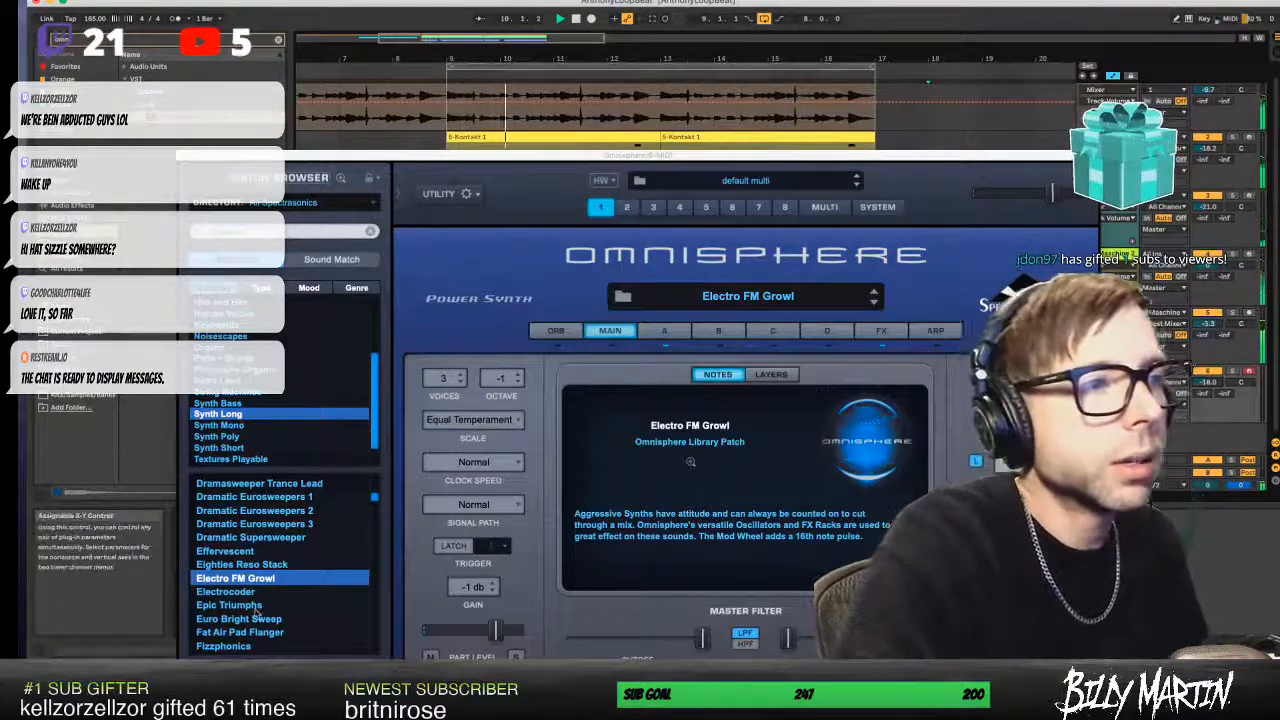
{"action": "scroll", "coordinate": [240, 636], "scroll_direction": "down", "scroll_amount": 3}
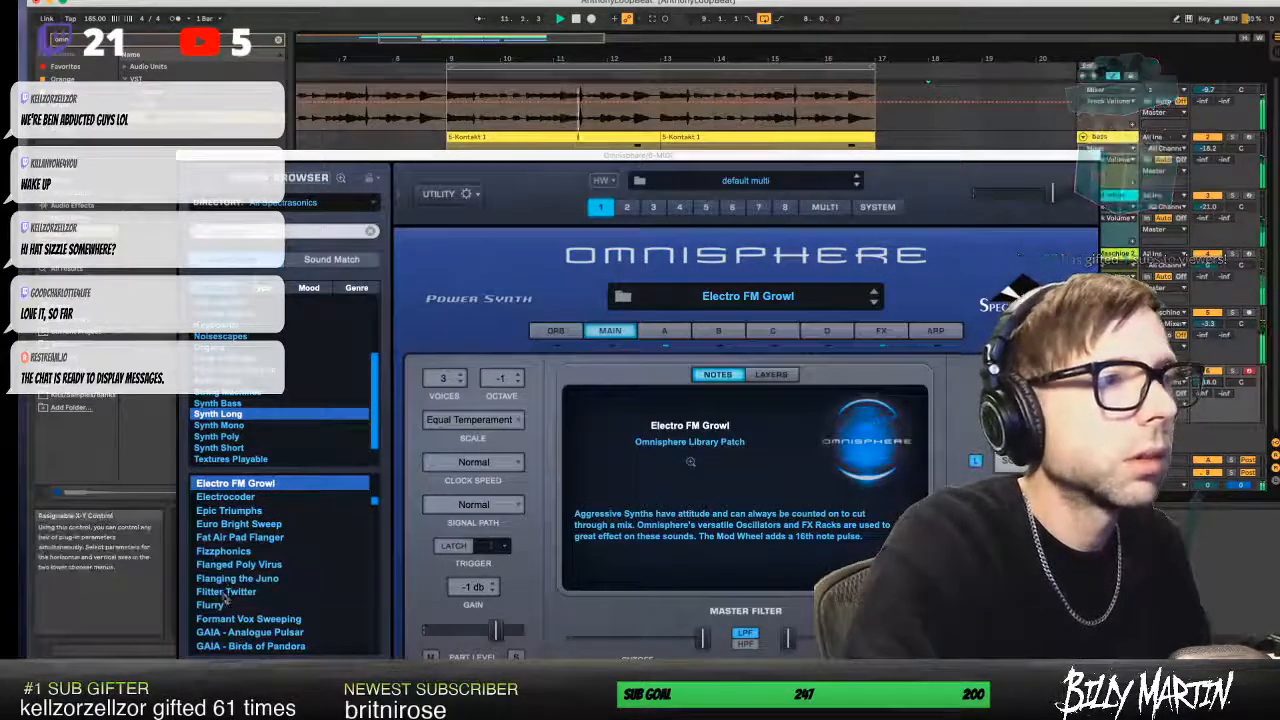
{"action": "left_click", "coordinate": [224, 591]}
{"action": "left_click", "coordinate": [212, 616]}
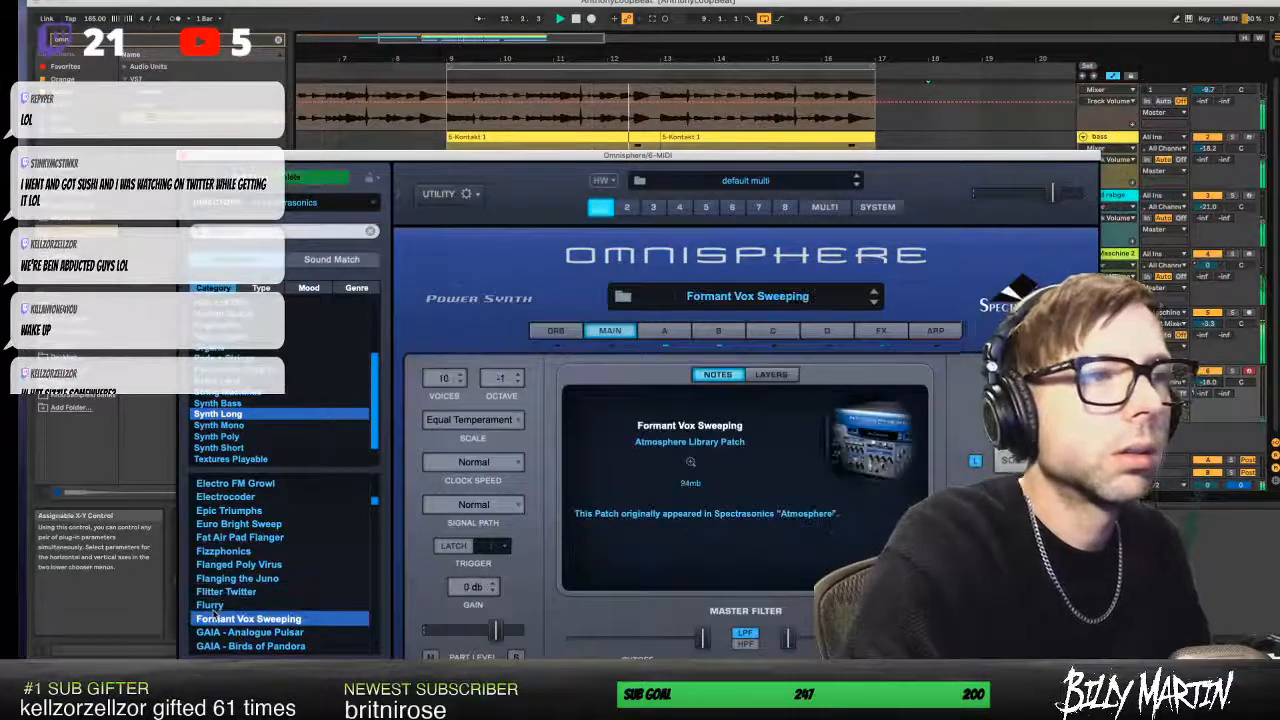
{"action": "scroll", "coordinate": [218, 612], "scroll_direction": "down", "scroll_amount": 6}
{"action": "left_click", "coordinate": [224, 564]}
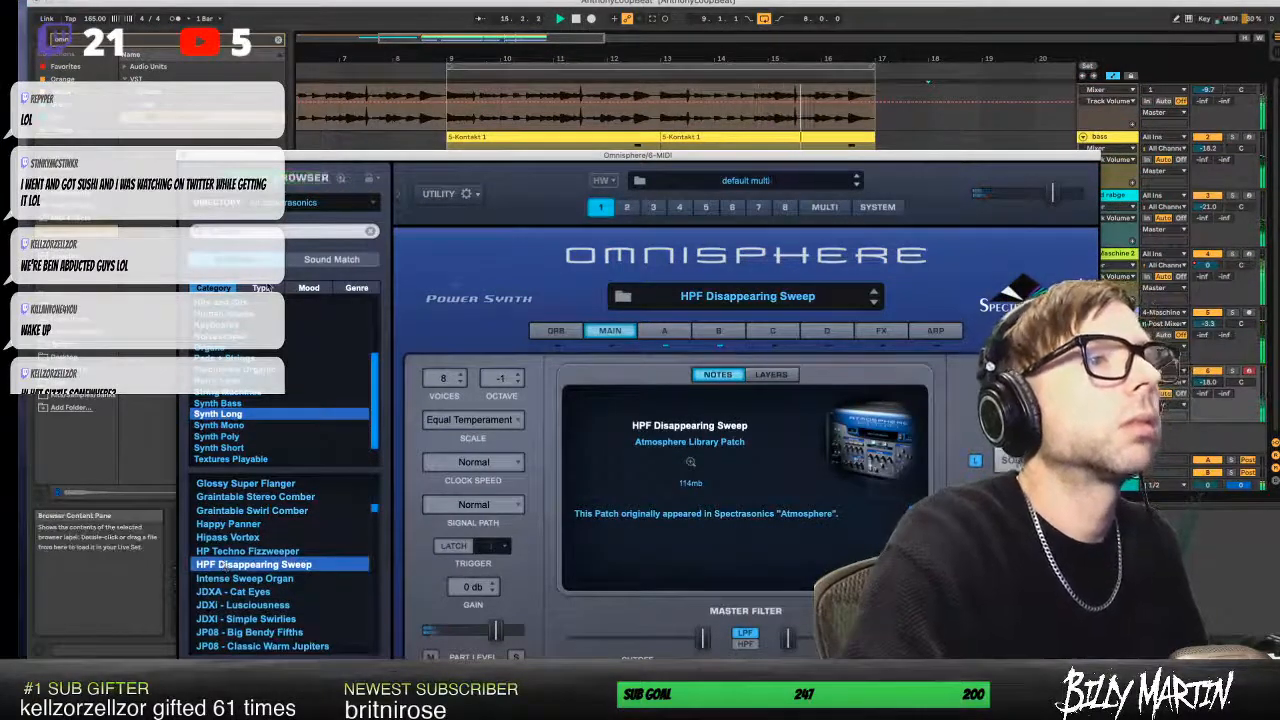
- Close the Omnisphere window and delete the instrument from the new MIDI track
{"action": "left_click", "coordinate": [184, 155]}
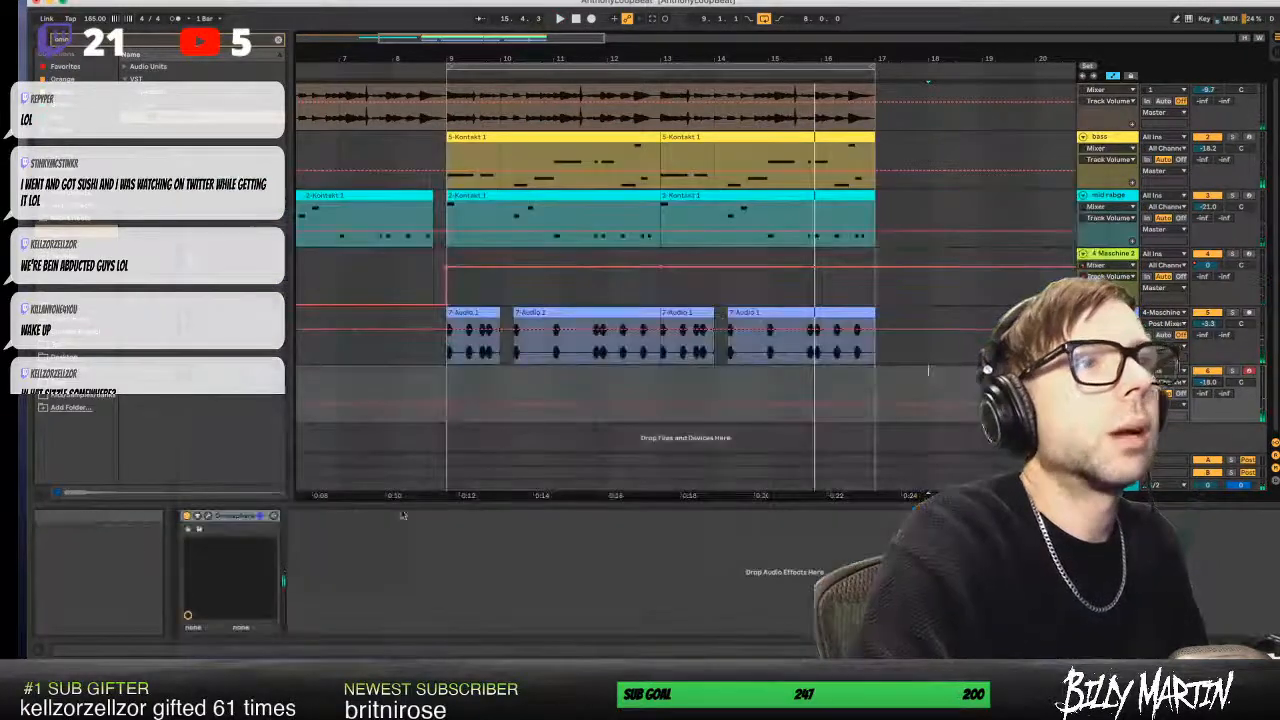
{"action": "left_click", "coordinate": [224, 516]}
{"action": "key", "text": "Delete"}
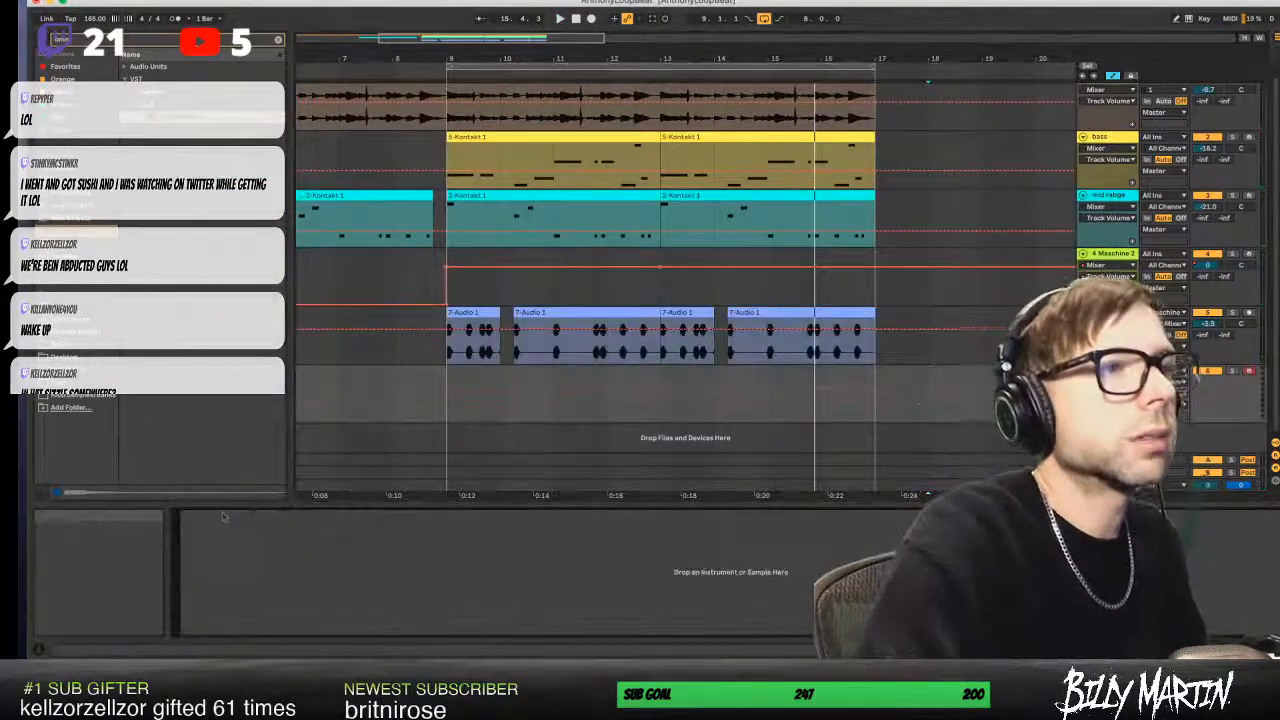
- Clear the browser search, load the Serum synth onto the empty MIDI track and reposition its plugin window
{"action": "left_click", "coordinate": [278, 40]}
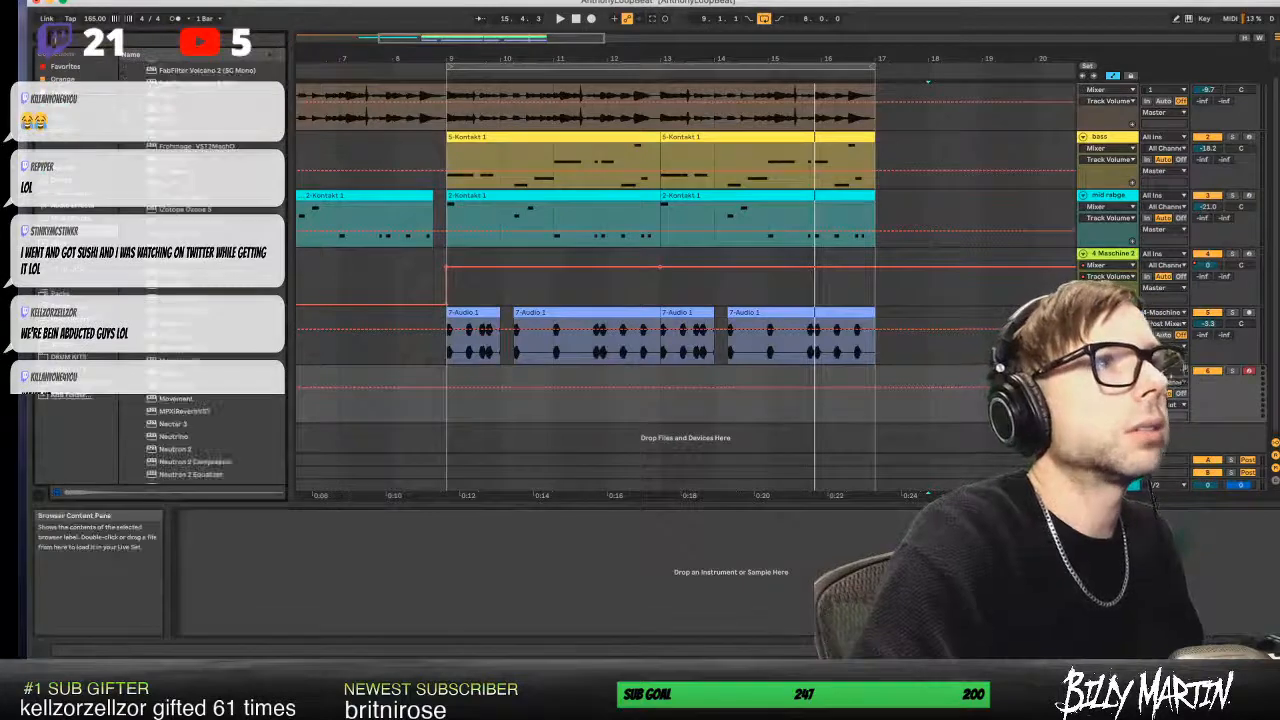
{"action": "scroll", "coordinate": [200, 280], "scroll_direction": "down", "scroll_amount": 3}
{"action": "scroll", "coordinate": [200, 280], "scroll_direction": "down", "scroll_amount": 8}
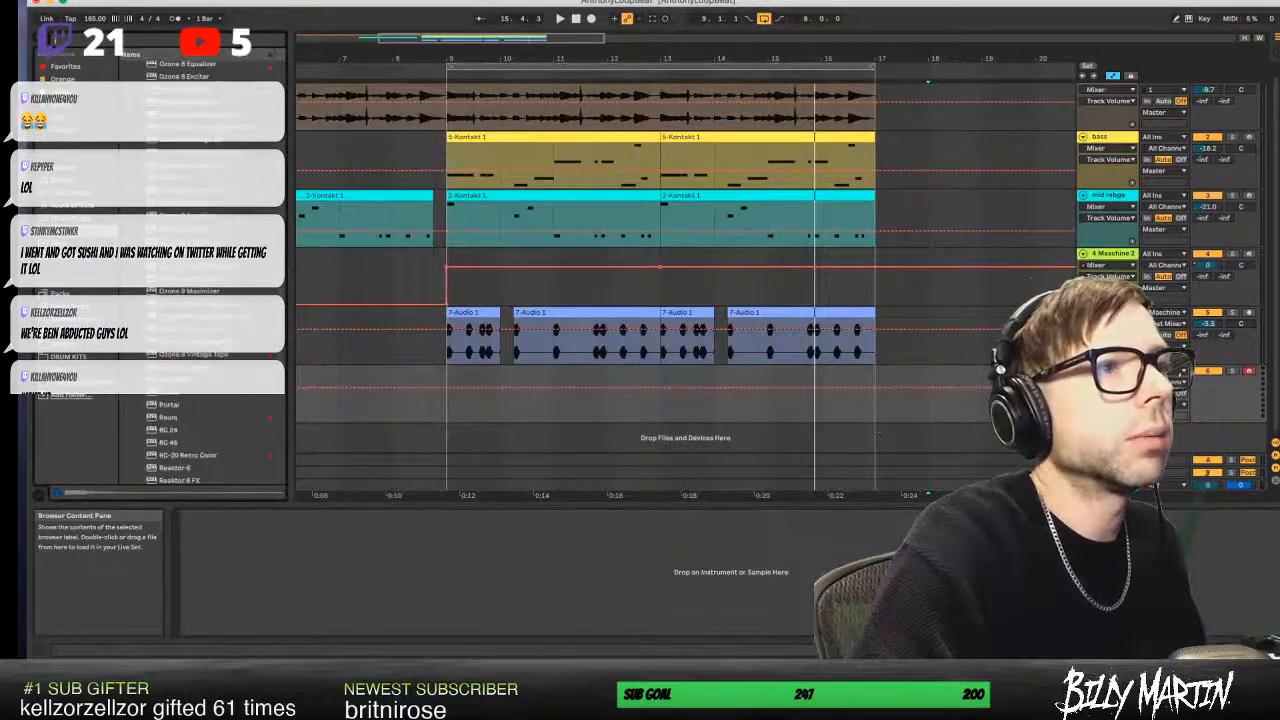
{"action": "scroll", "coordinate": [184, 447], "scroll_direction": "down", "scroll_amount": 5}
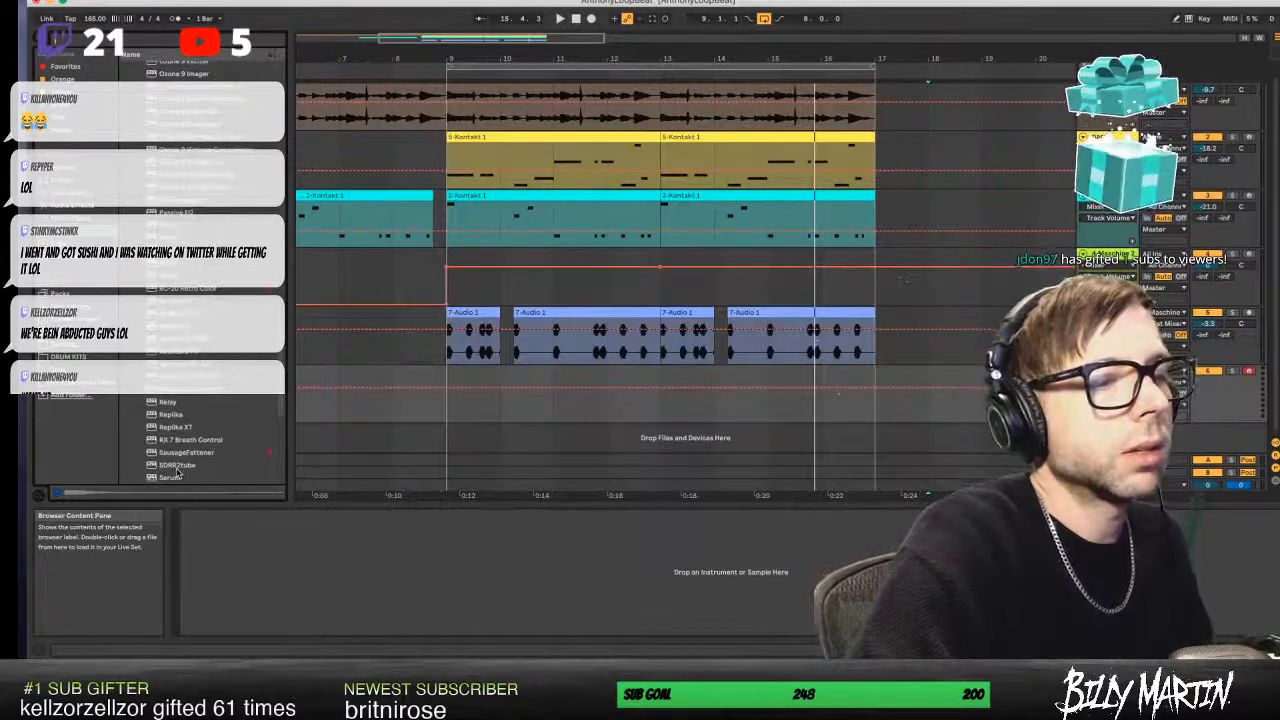
{"action": "scroll", "coordinate": [175, 437], "scroll_direction": "down", "scroll_amount": 3}
{"action": "left_click", "coordinate": [170, 419]}
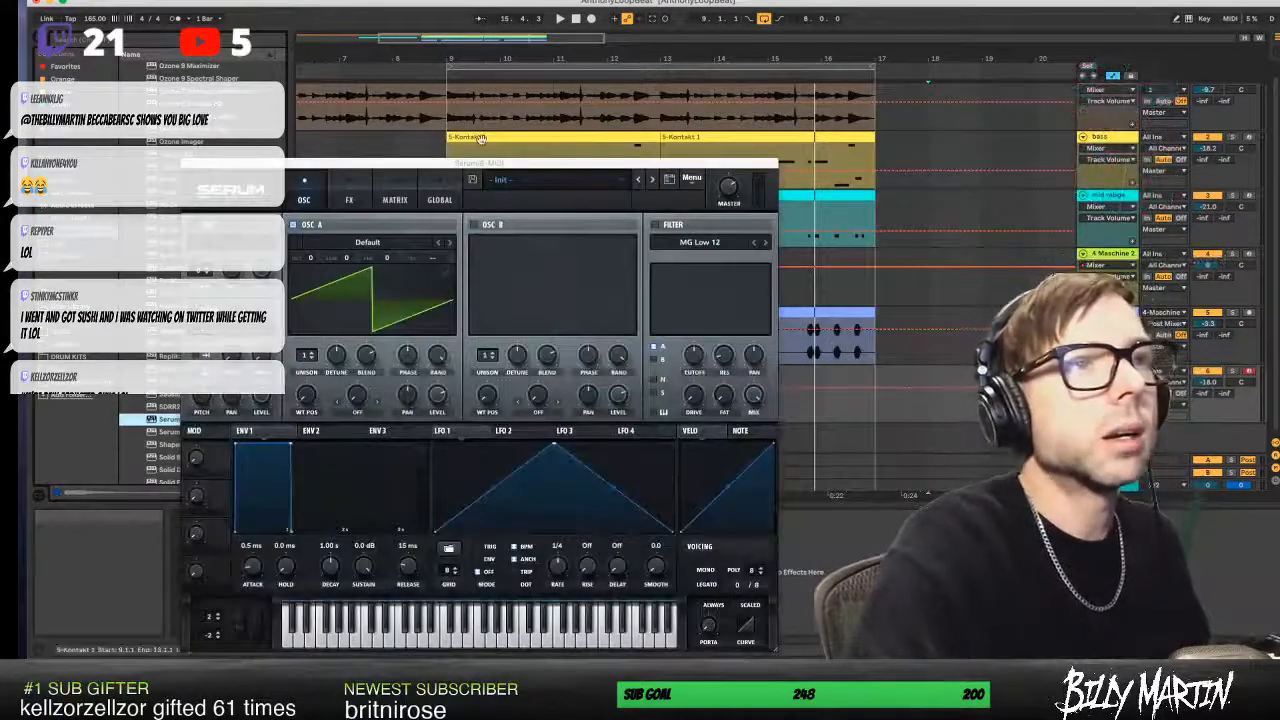
{"action": "left_click_drag", "start_coordinate": [490, 164], "coordinate": [477, 137]}
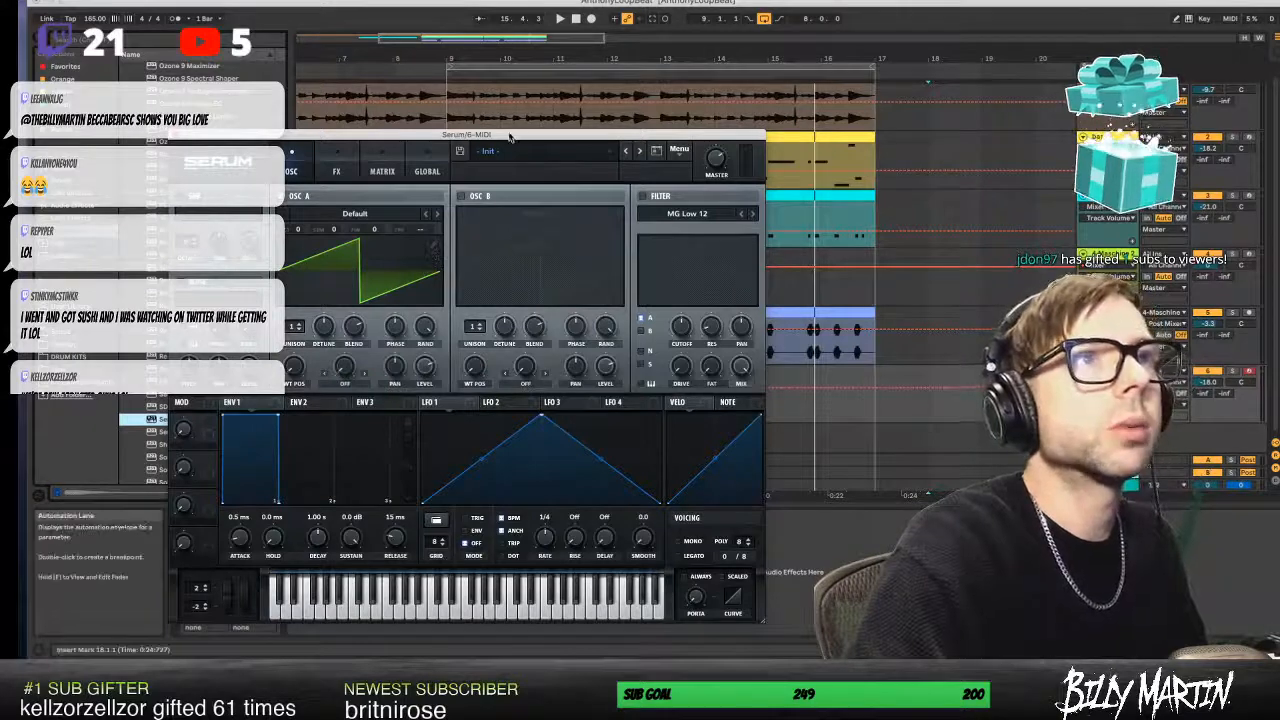
{"action": "left_click_drag", "start_coordinate": [508, 139], "coordinate": [508, 117]}
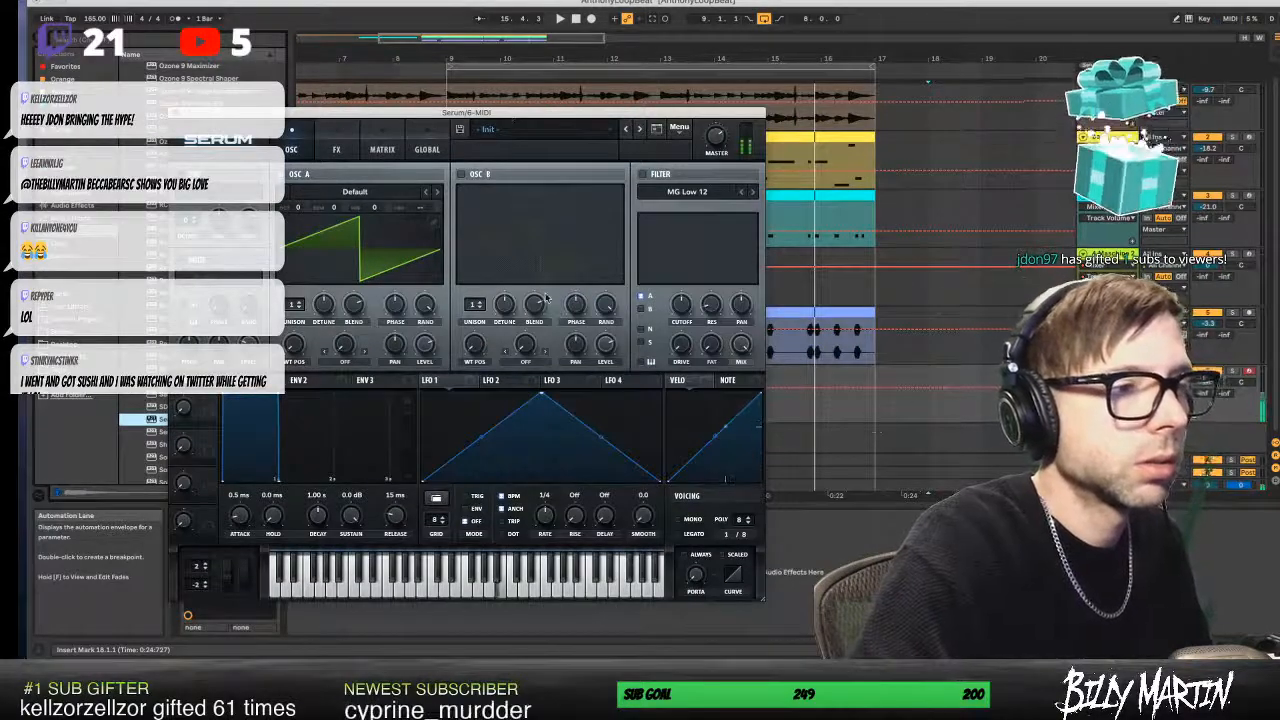
- Load the Serum preset LD Dirty Lead [SW], audition it against the arrangement and lower the track's volume to -34.4 dB
{"action": "left_click", "coordinate": [487, 130]}
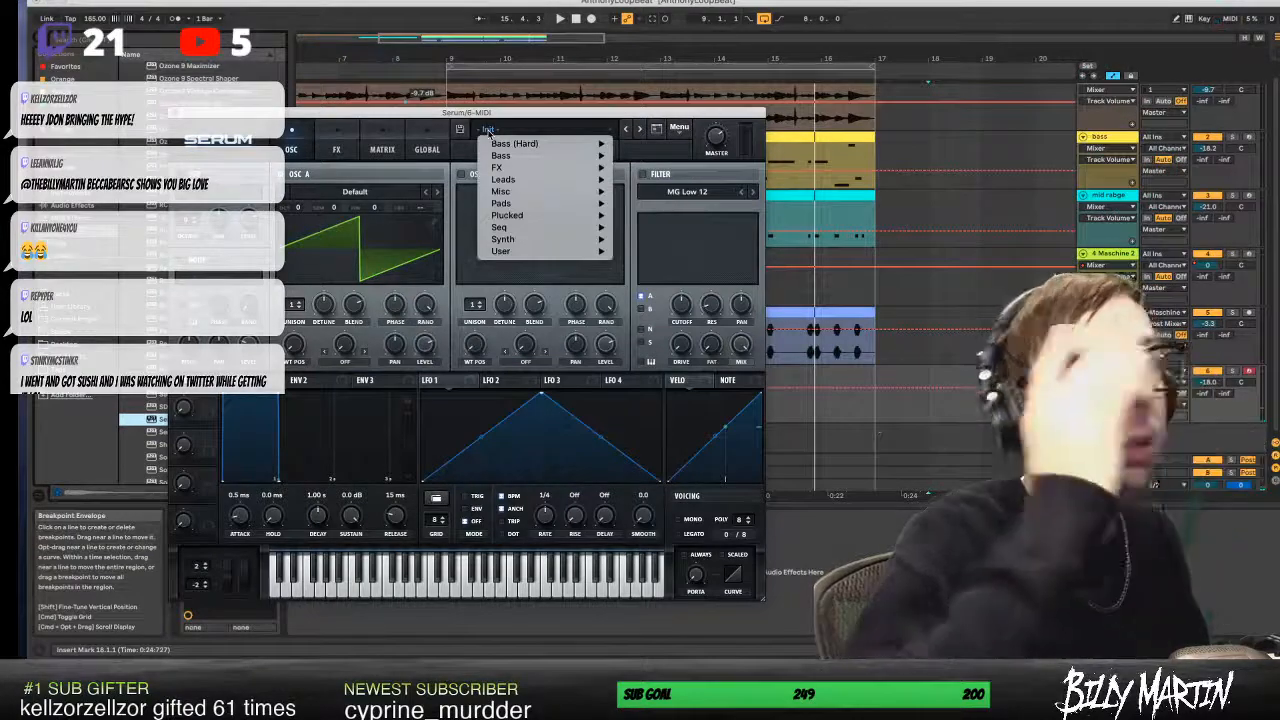
{"action": "mouse_move", "coordinate": [537, 185]}
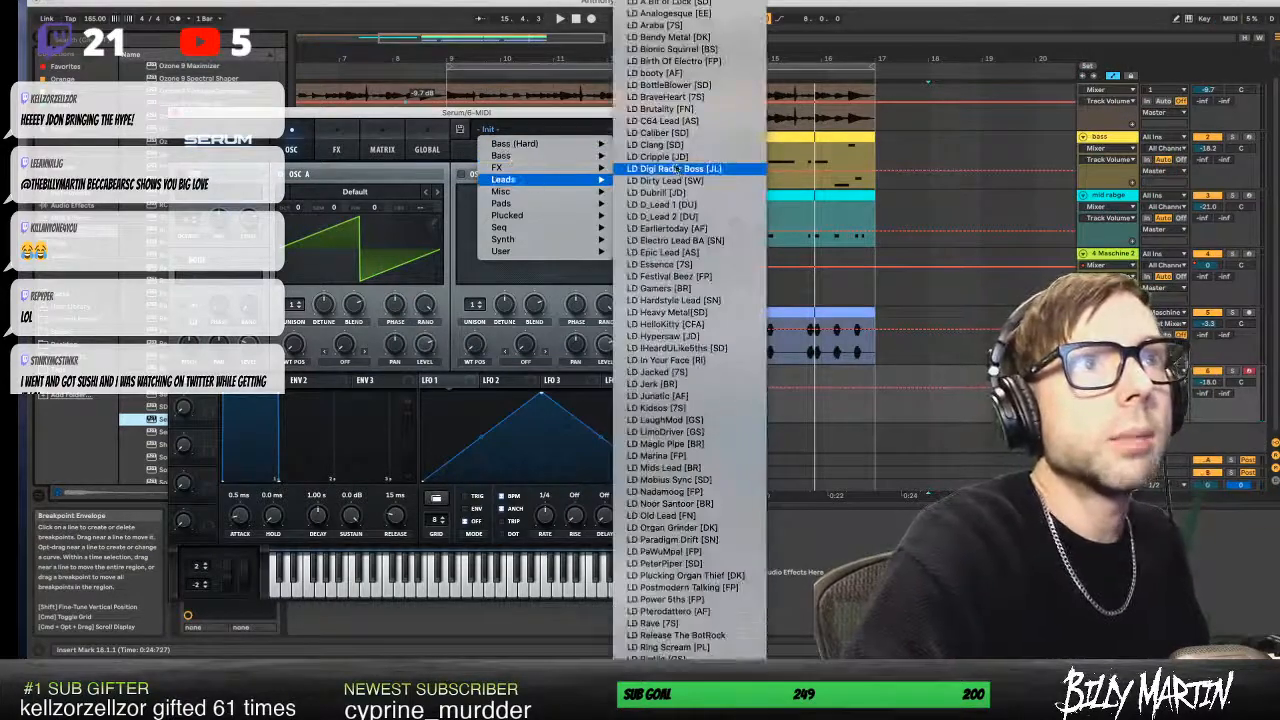
{"action": "left_click", "coordinate": [667, 181]}
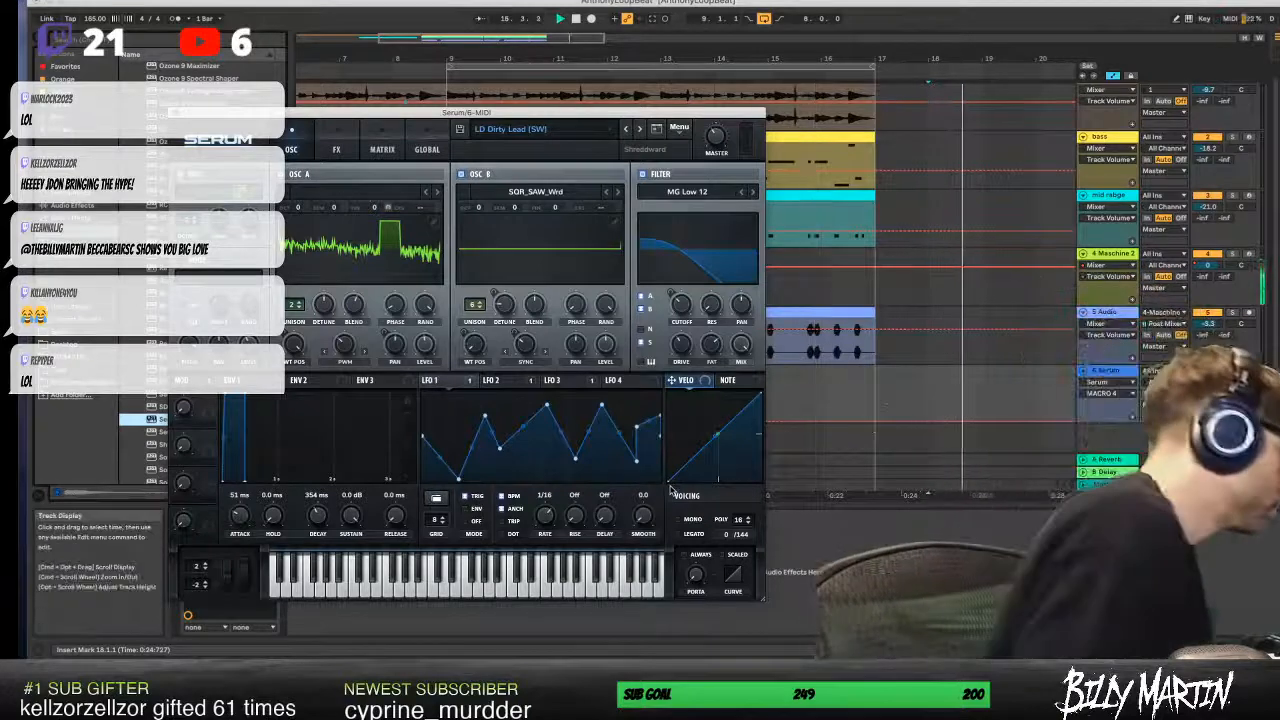
{"action": "left_click", "coordinate": [576, 19]}
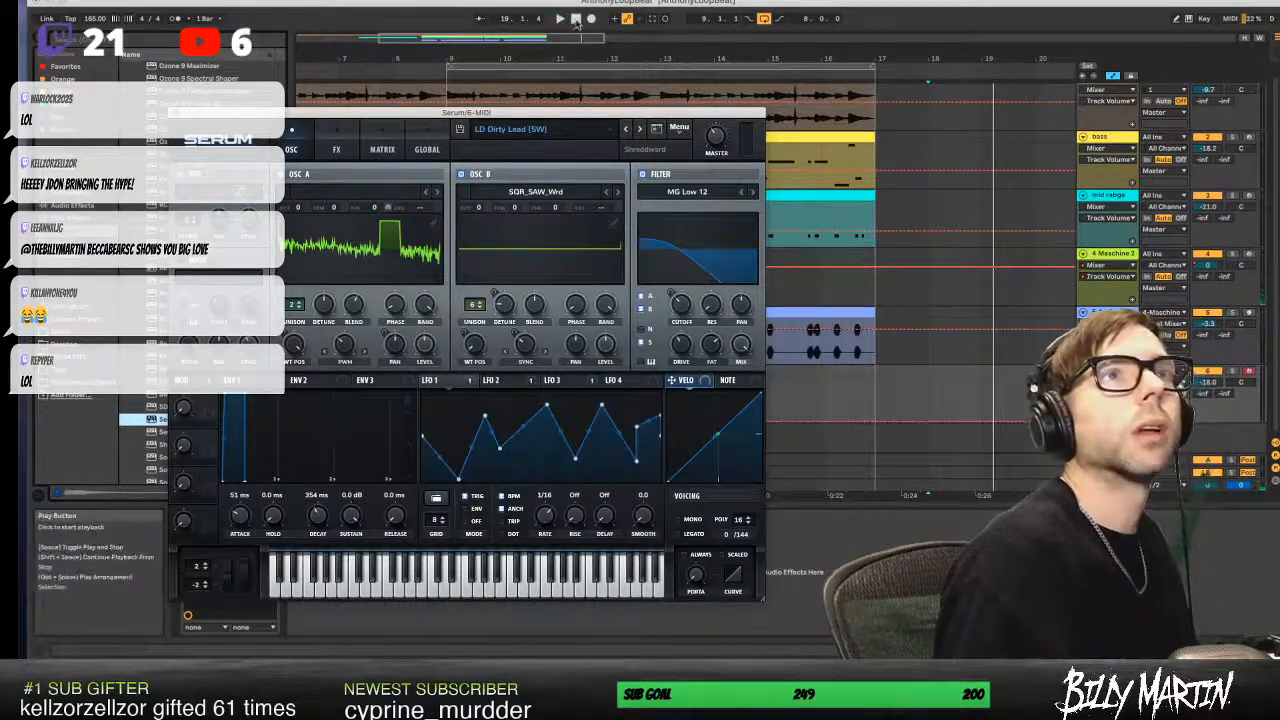
{"action": "key", "text": "super+space"}
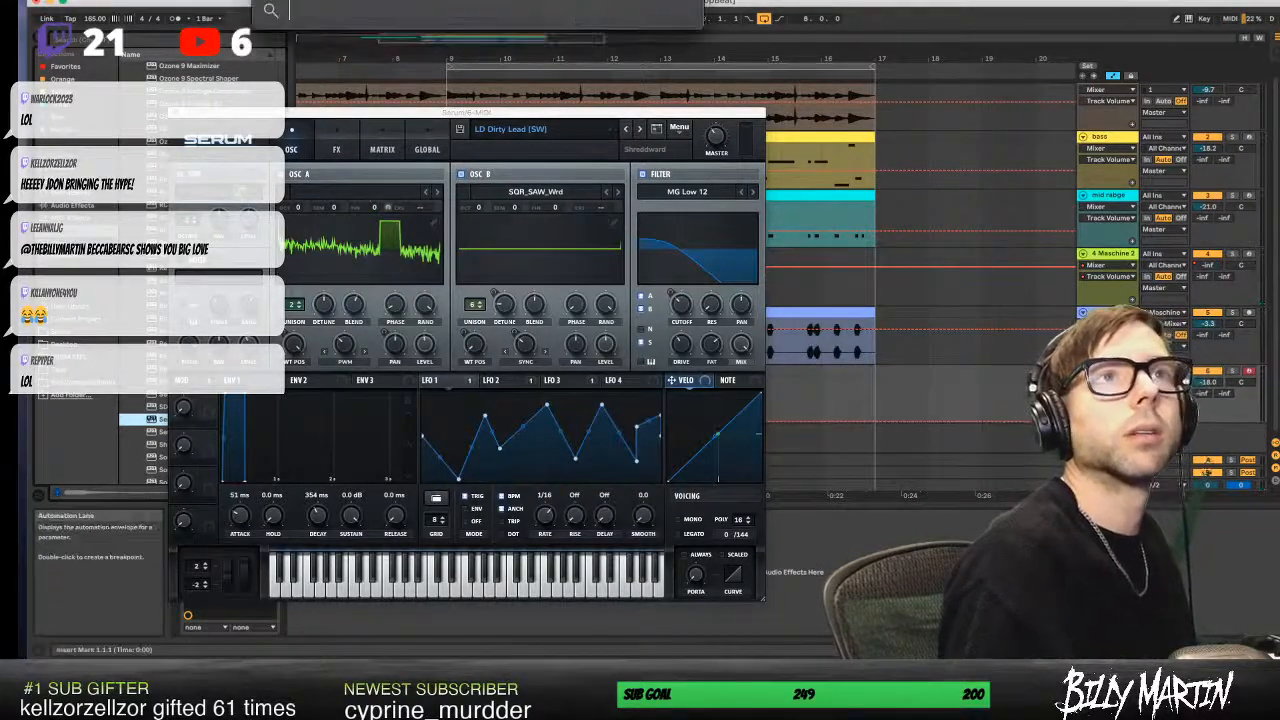
{"action": "left_click", "coordinate": [903, 185]}
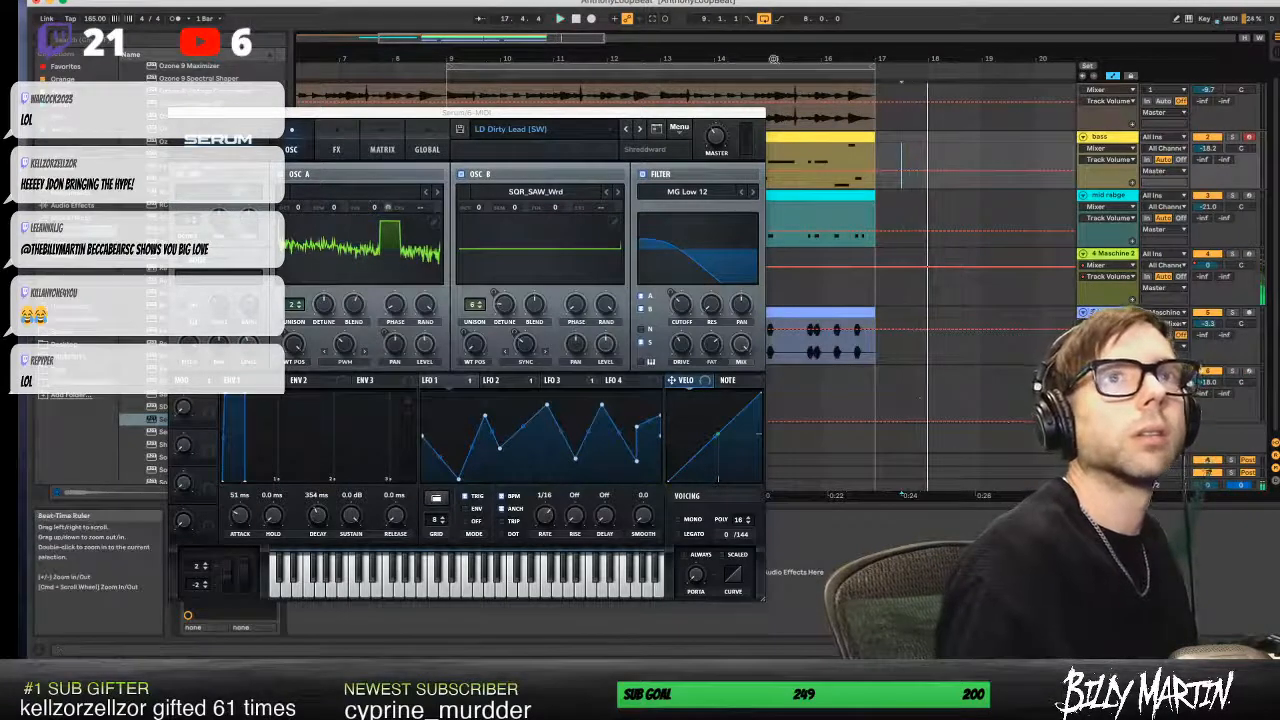
{"action": "left_click", "coordinate": [577, 19]}
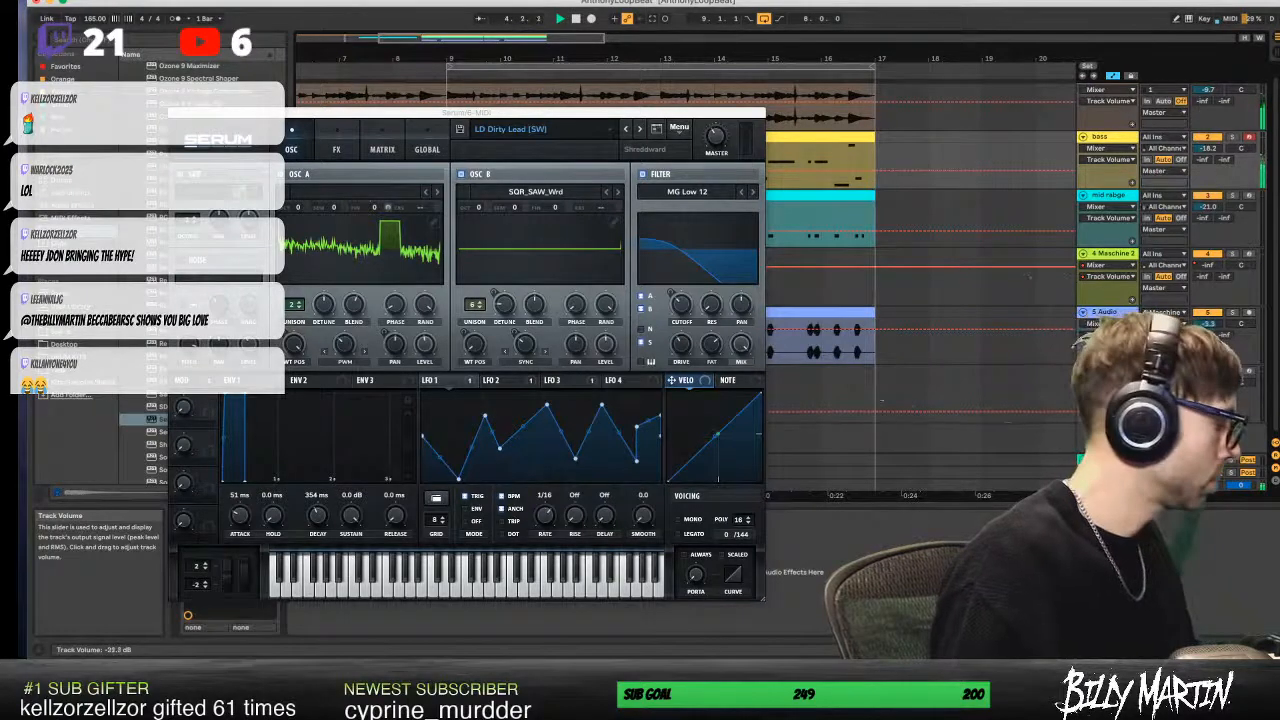
{"action": "left_click_drag", "start_coordinate": [1209, 382], "coordinate": [1209, 390]}
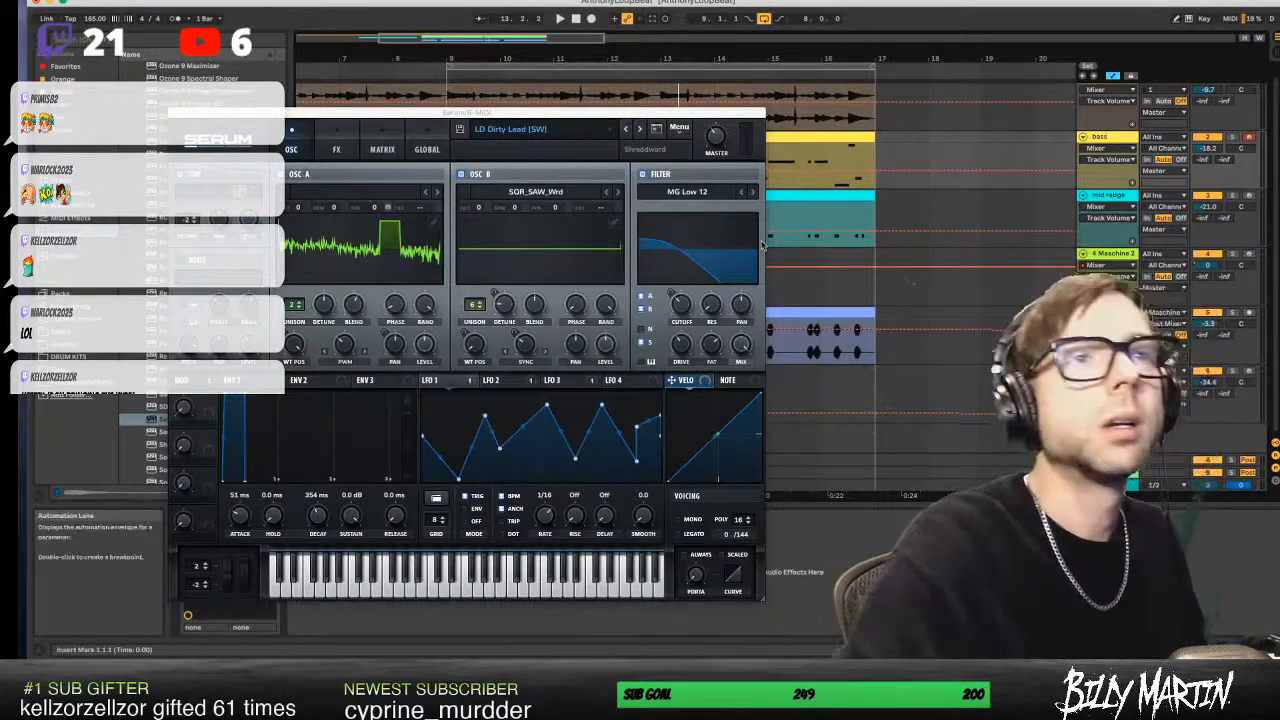
- Switch Serum to the LD Jacked [7S] preset and arm the Serum track again for playing
{"action": "left_click", "coordinate": [510, 129]}
{"action": "left_click", "coordinate": [505, 134]}
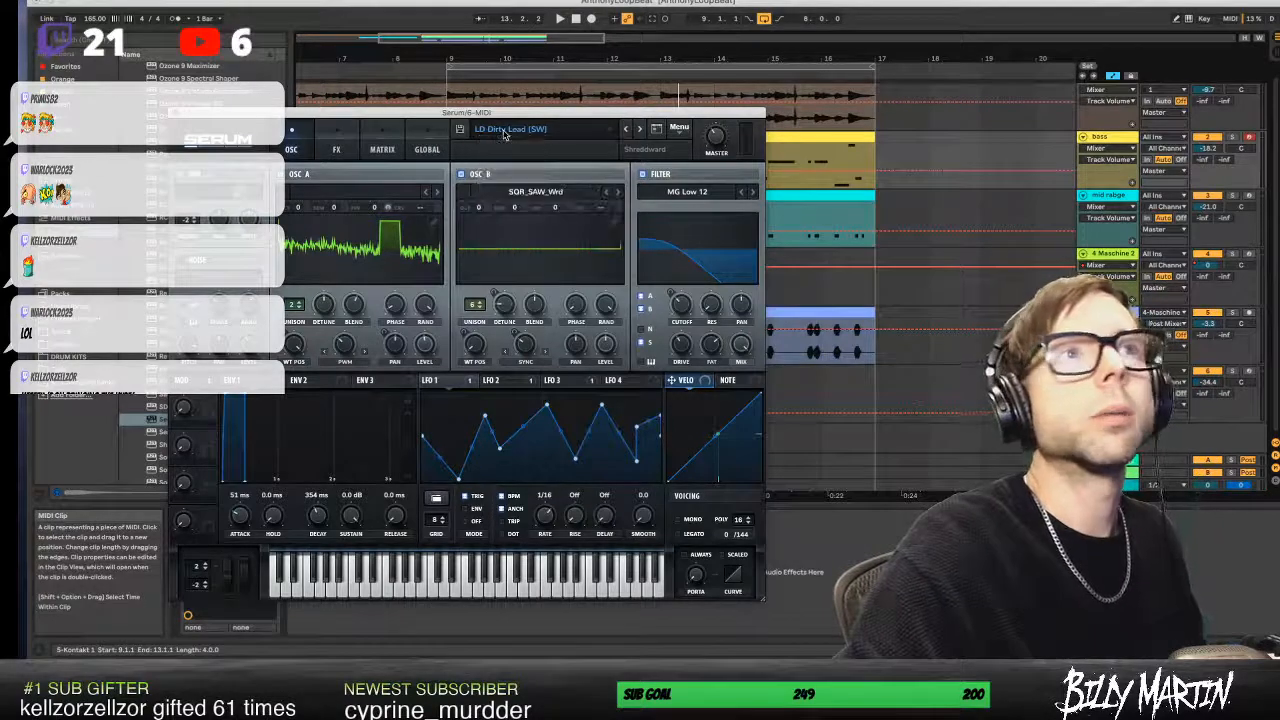
{"action": "left_click", "coordinate": [506, 130]}
{"action": "mouse_move", "coordinate": [527, 158]}
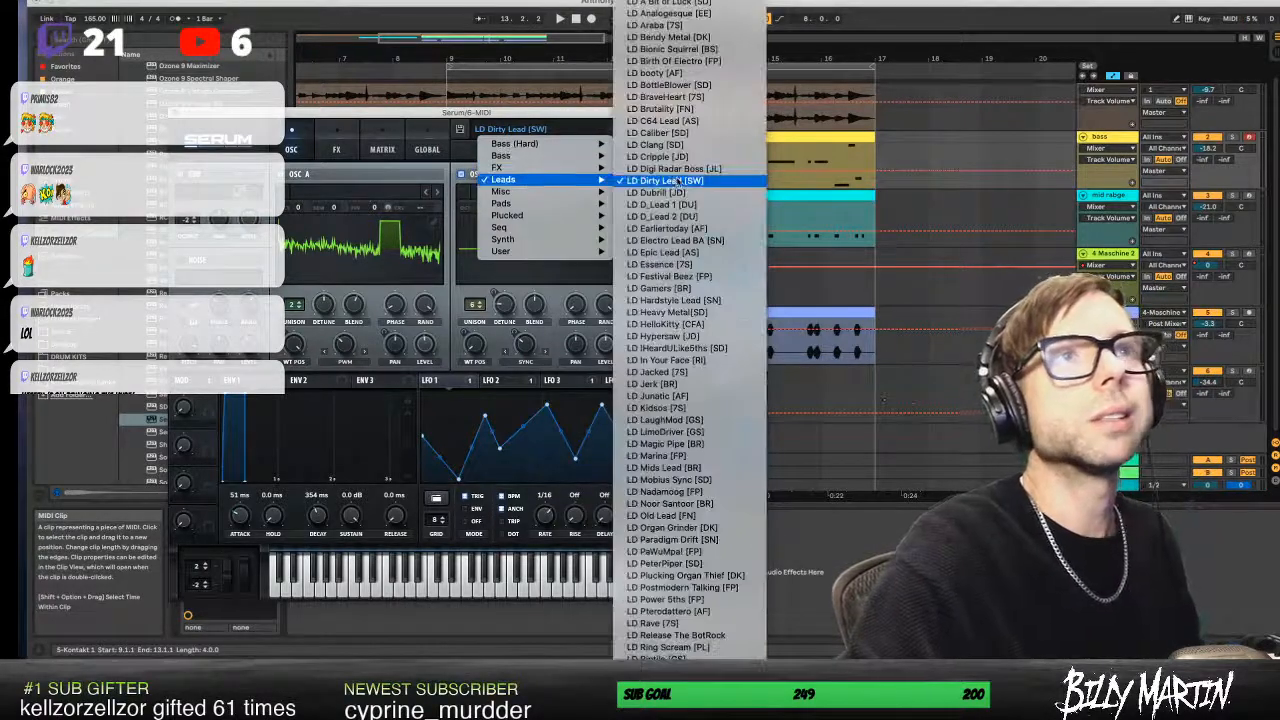
{"action": "left_click", "coordinate": [660, 372]}
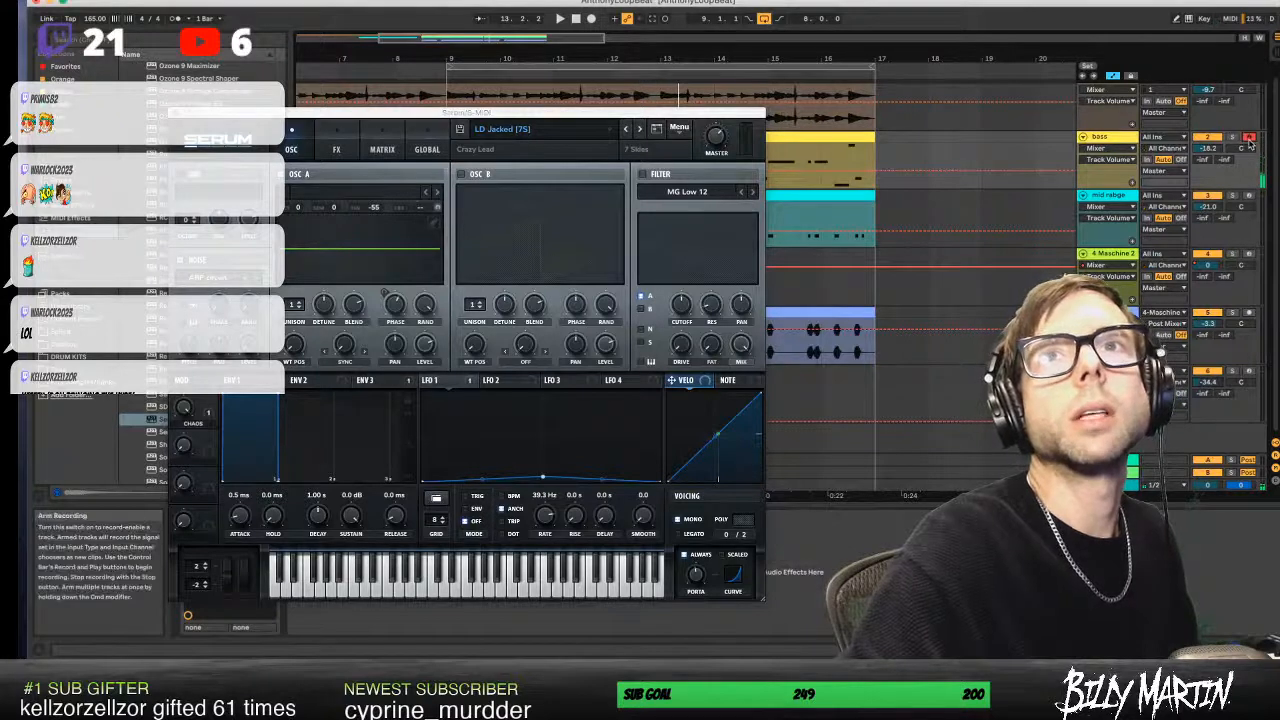
{"action": "left_click", "coordinate": [1249, 371]}
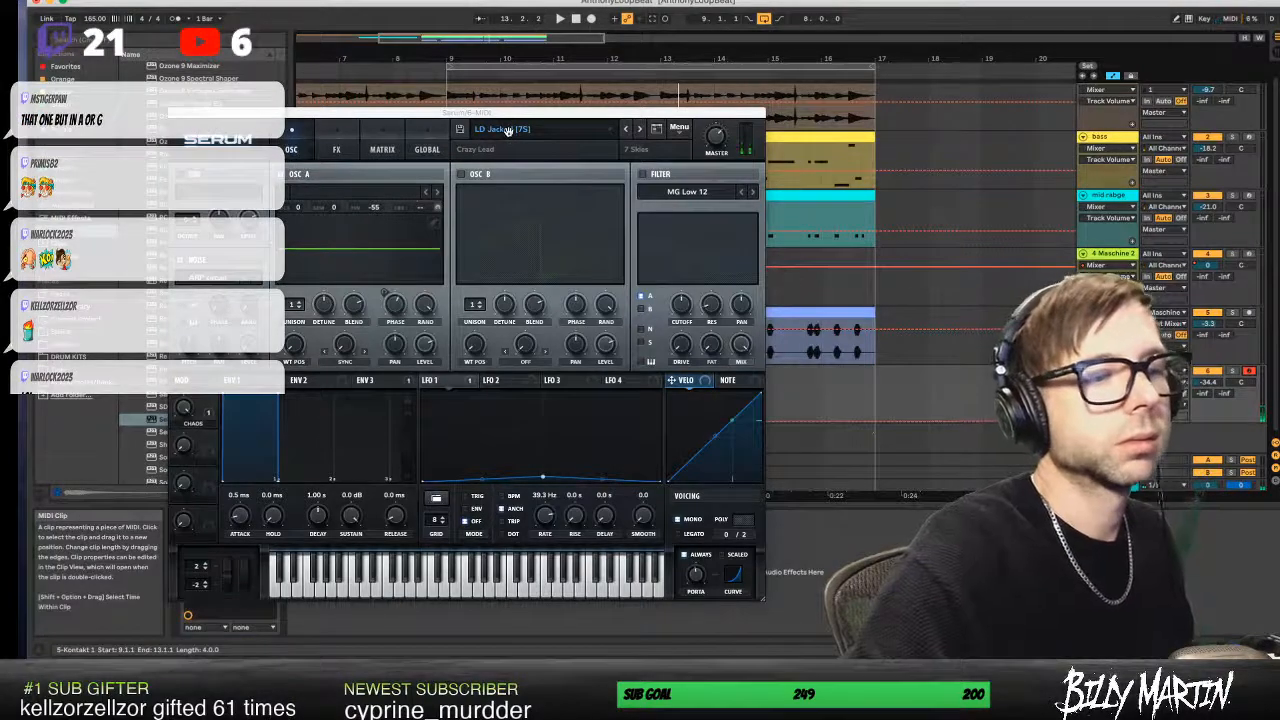
- Audition LD Dirty Lead [SW] and LD Digi Radar Boss [JL], and raise the Serum track's volume to -17.3 dB
{"action": "left_click", "coordinate": [508, 131]}
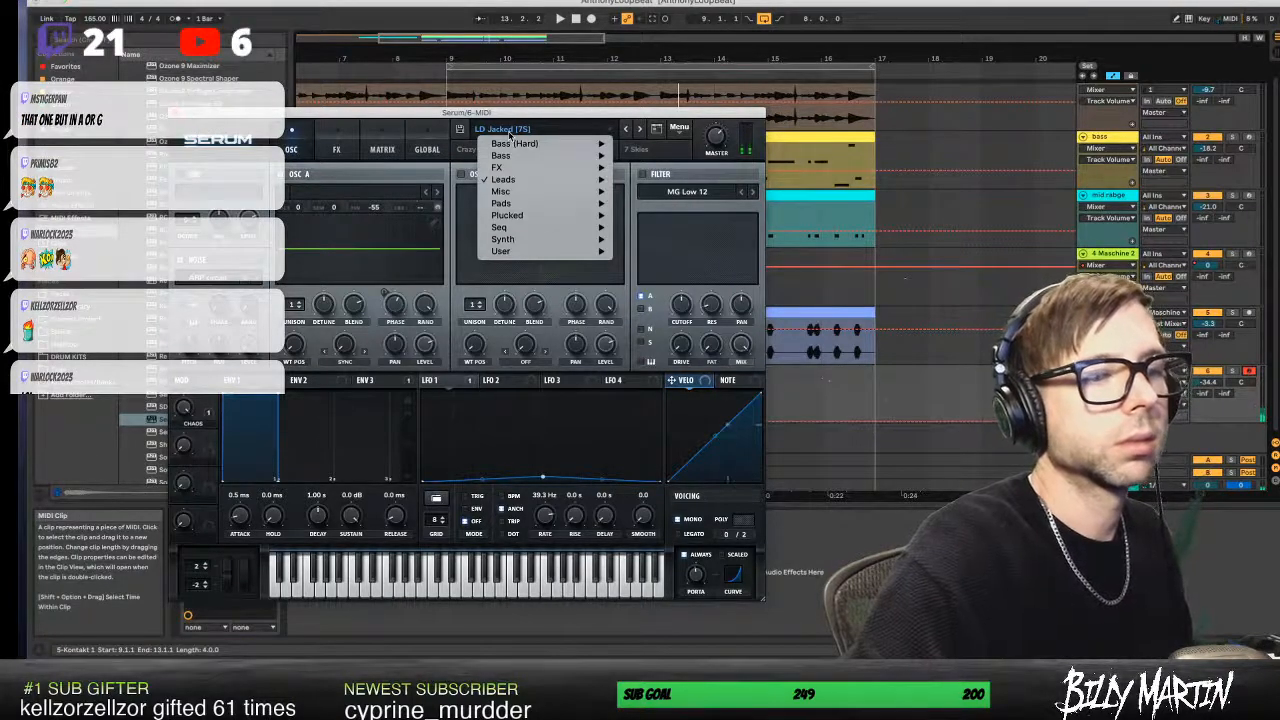
{"action": "mouse_move", "coordinate": [514, 158]}
{"action": "mouse_move", "coordinate": [503, 179]}
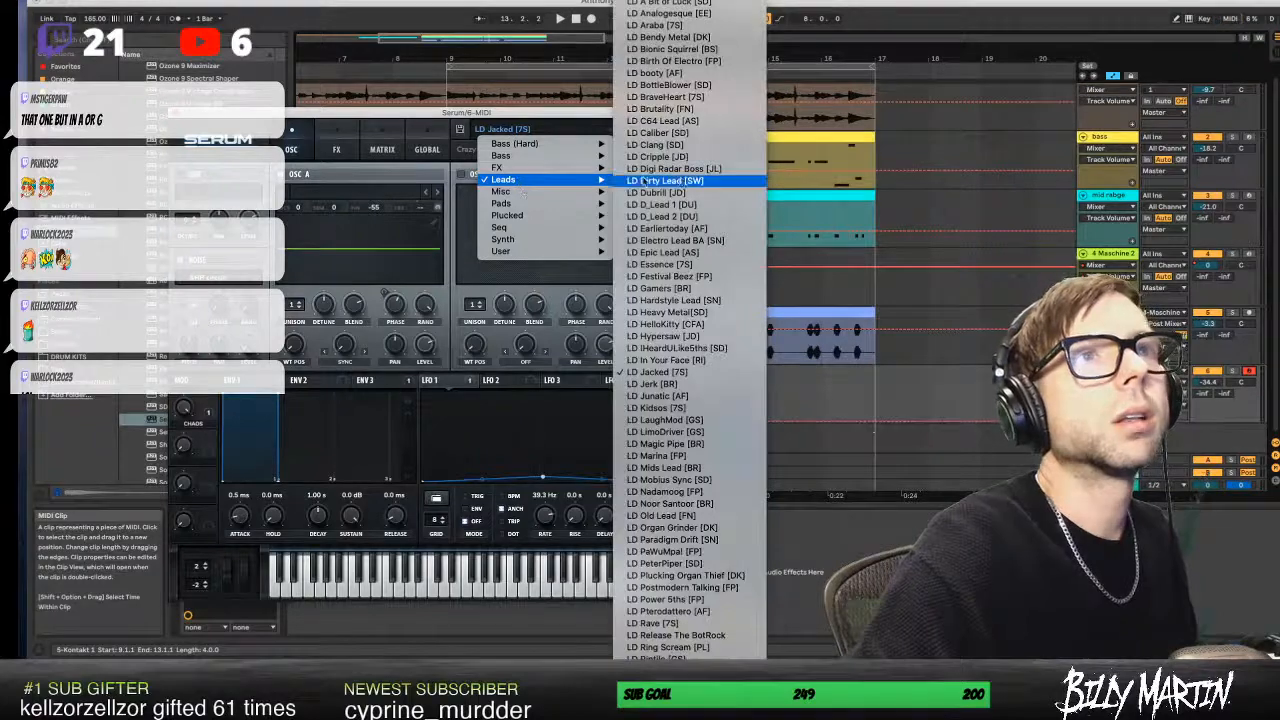
{"action": "left_click", "coordinate": [680, 181]}
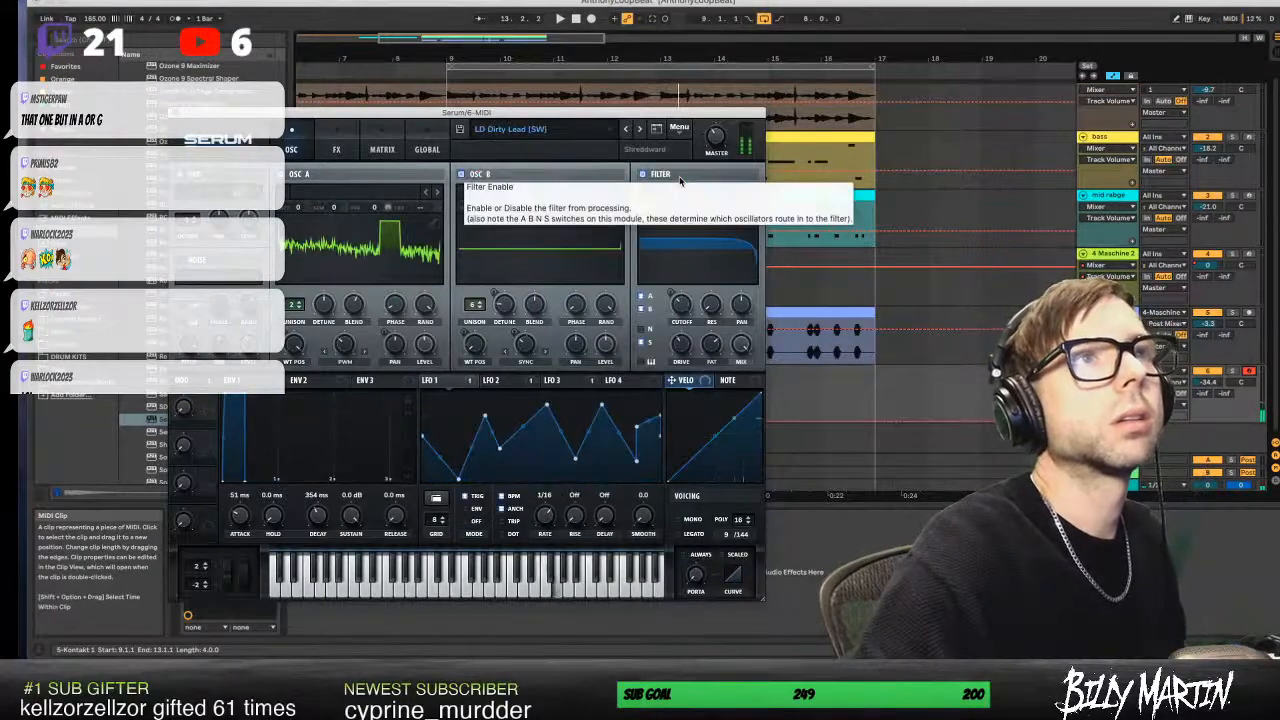
{"action": "left_click", "coordinate": [558, 131]}
{"action": "mouse_move", "coordinate": [503, 179]}
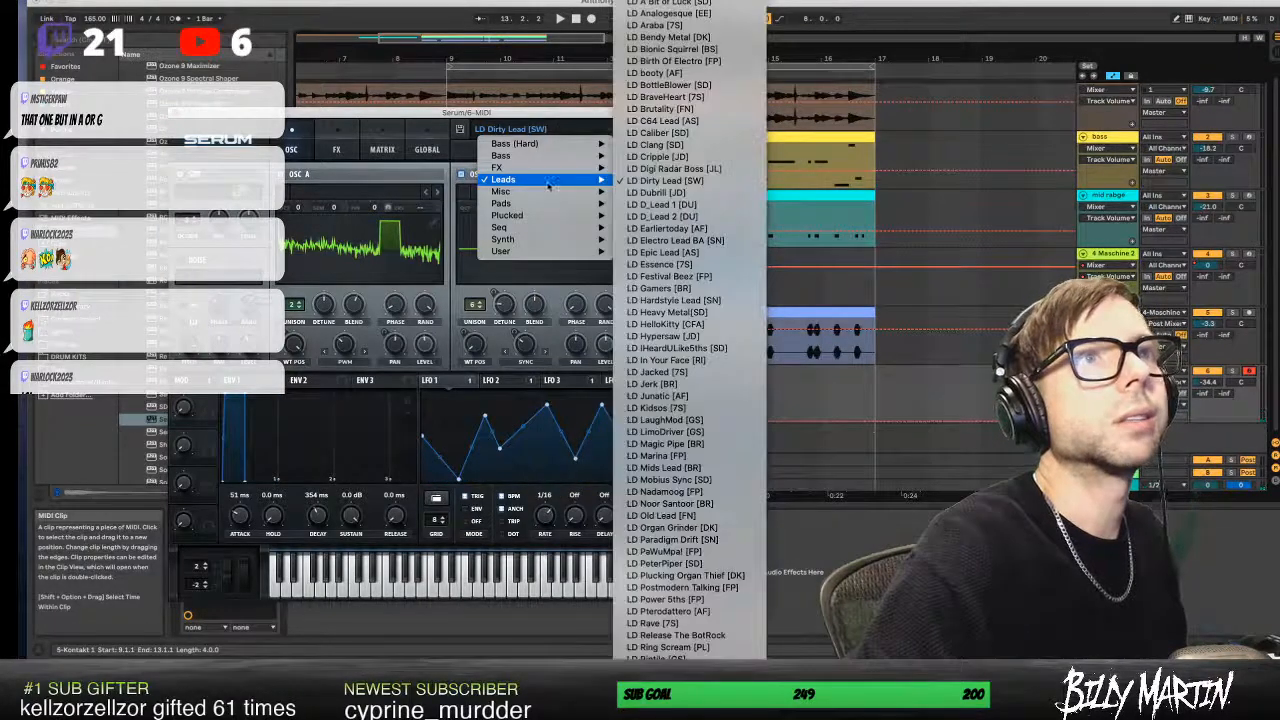
{"action": "left_click", "coordinate": [665, 170]}
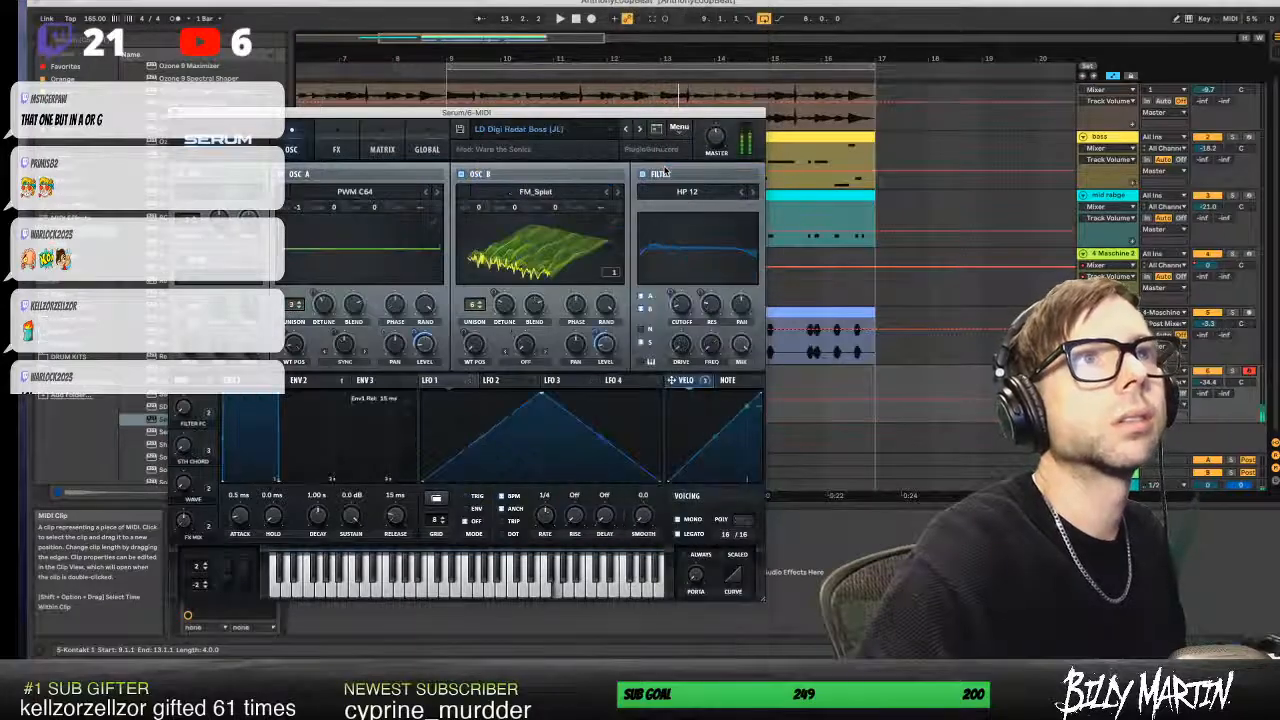
{"action": "left_click_drag", "start_coordinate": [1210, 382], "coordinate": [1210, 355]}
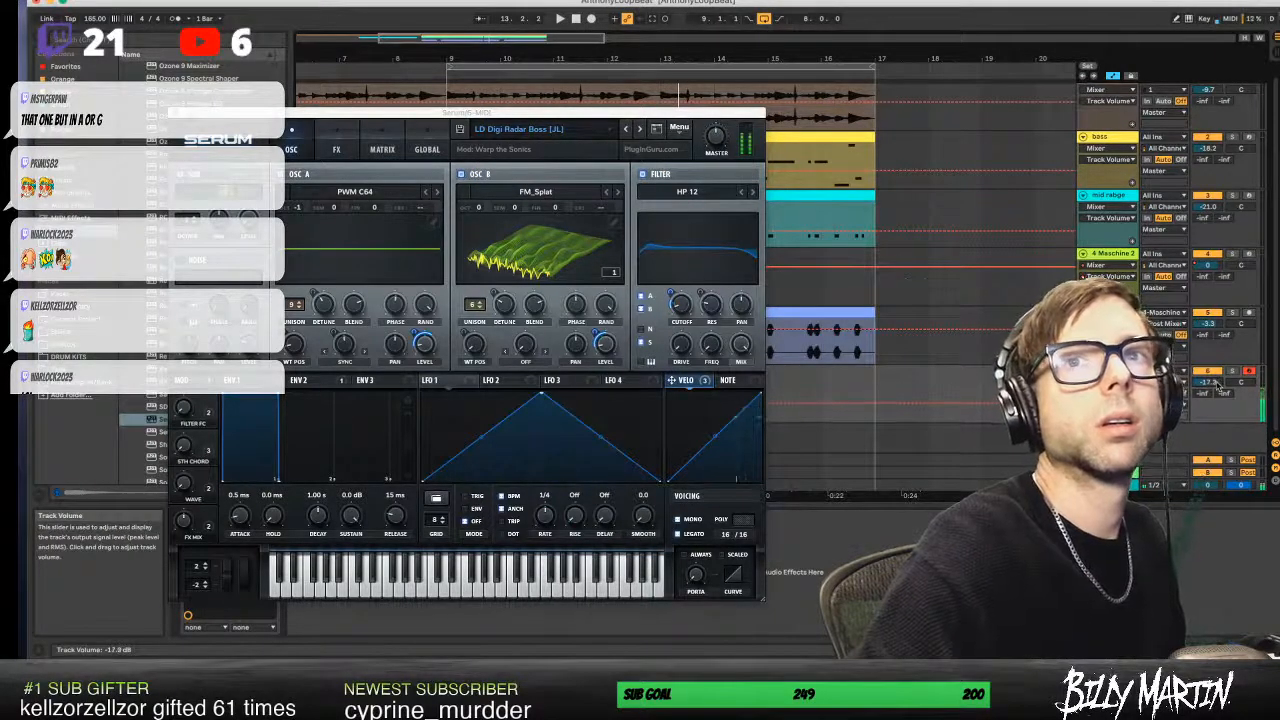
- Audition the lead presets LD BottleBlower [SD] and LD LimoDriver [GS] against the playing arrangement
{"action": "left_click", "coordinate": [528, 138]}
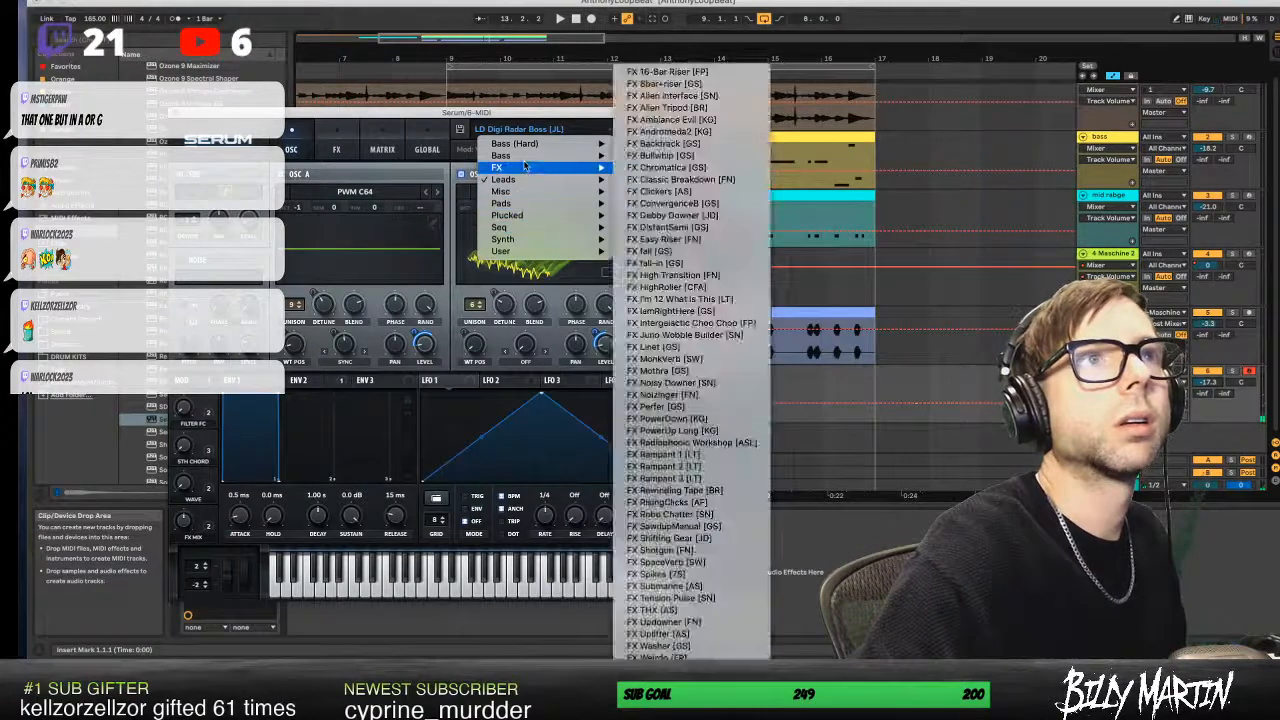
{"action": "mouse_move", "coordinate": [559, 179]}
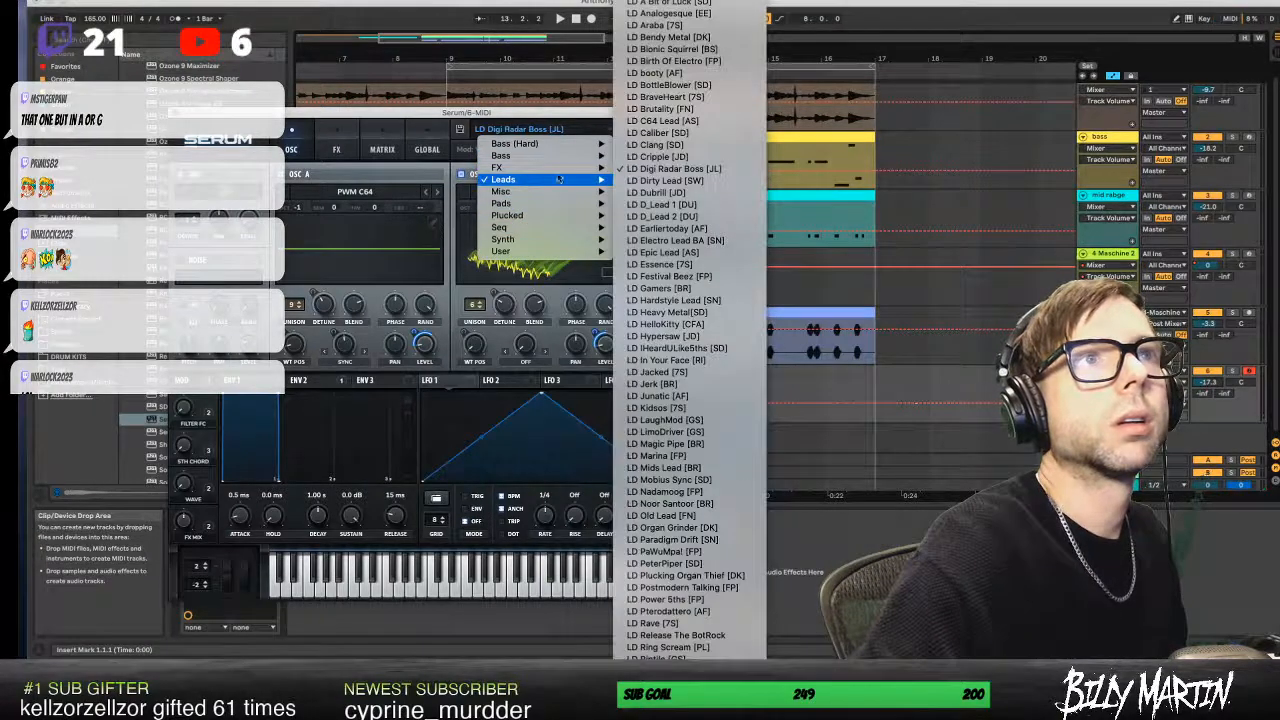
{"action": "left_click", "coordinate": [662, 85]}
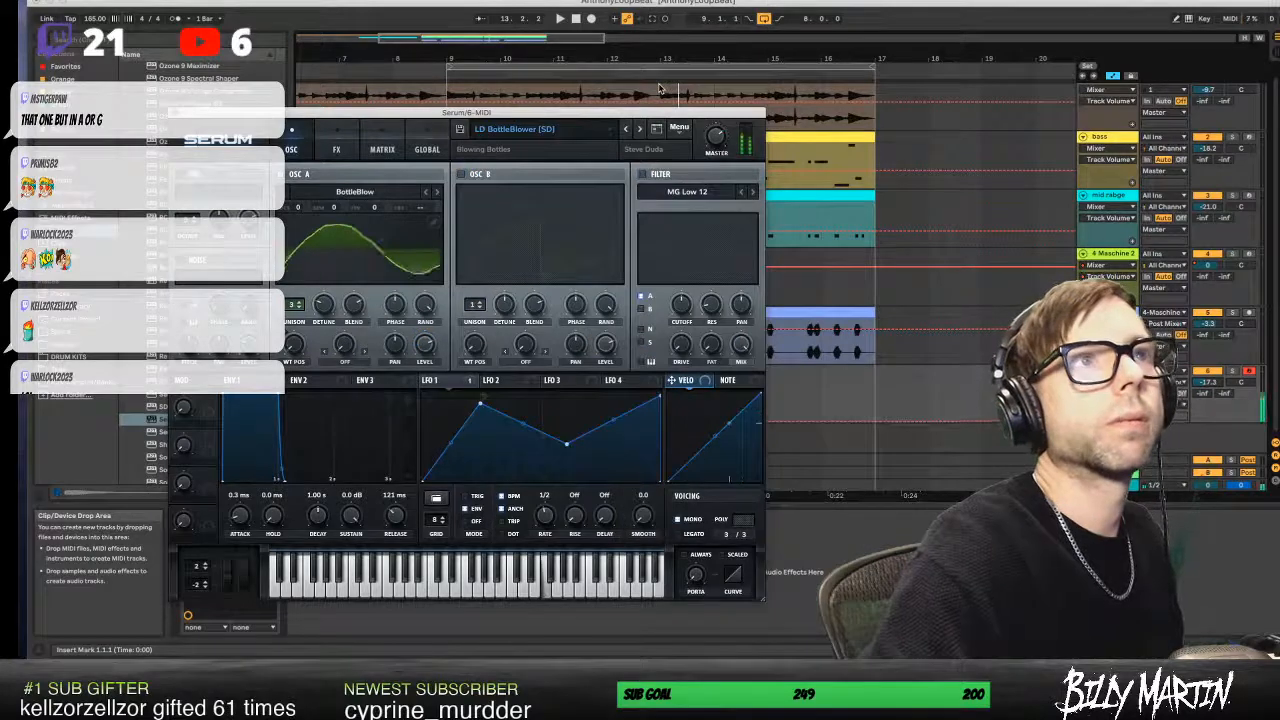
{"action": "key", "text": "space"}
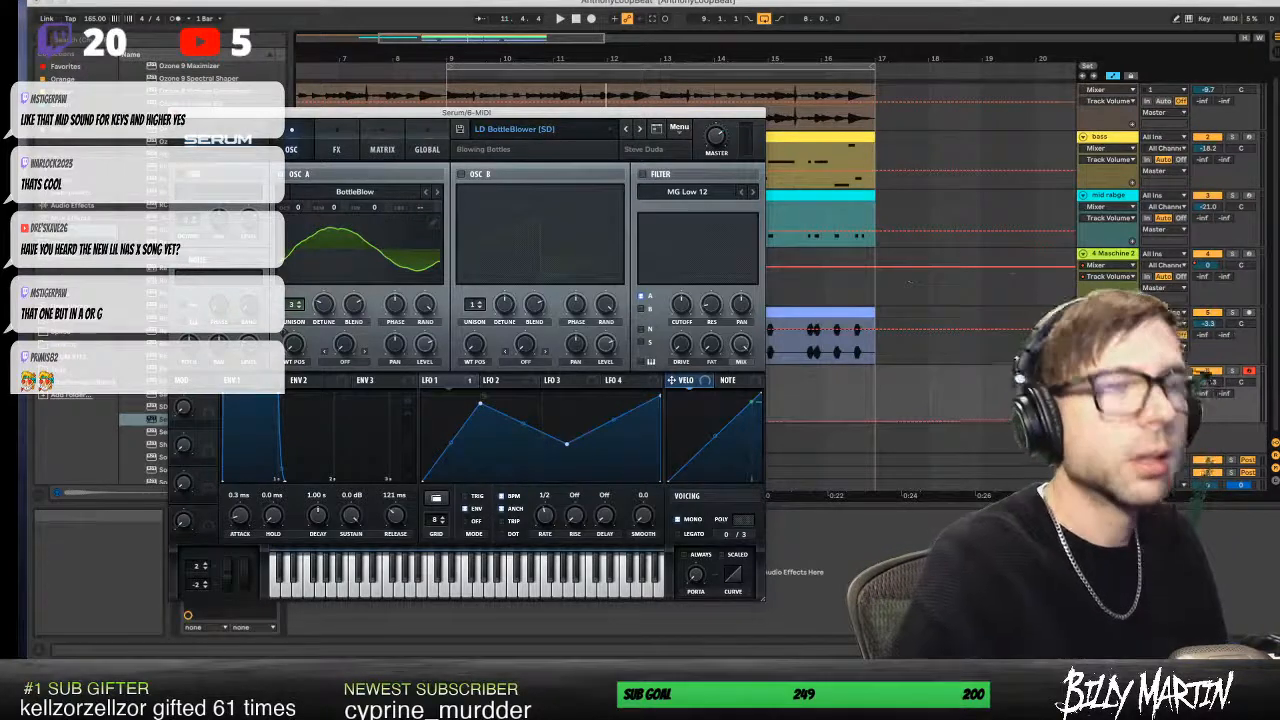
{"action": "left_click", "coordinate": [536, 135]}
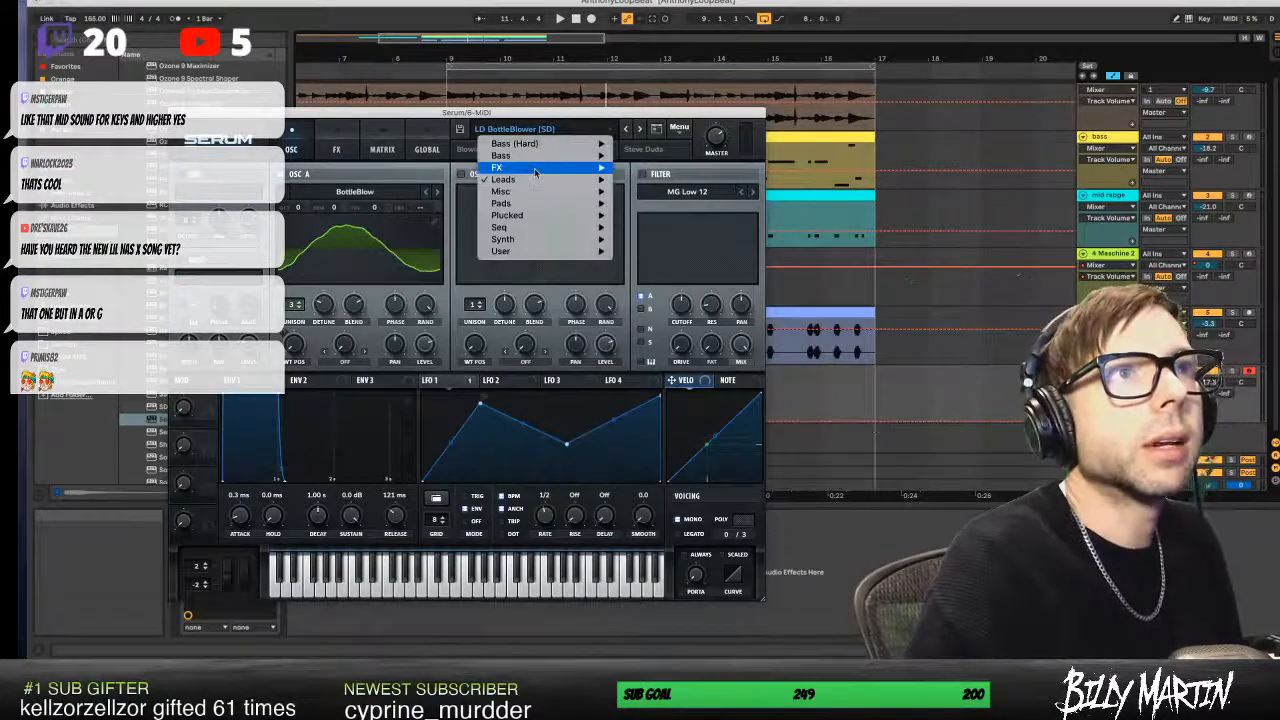
{"action": "mouse_move", "coordinate": [597, 180]}
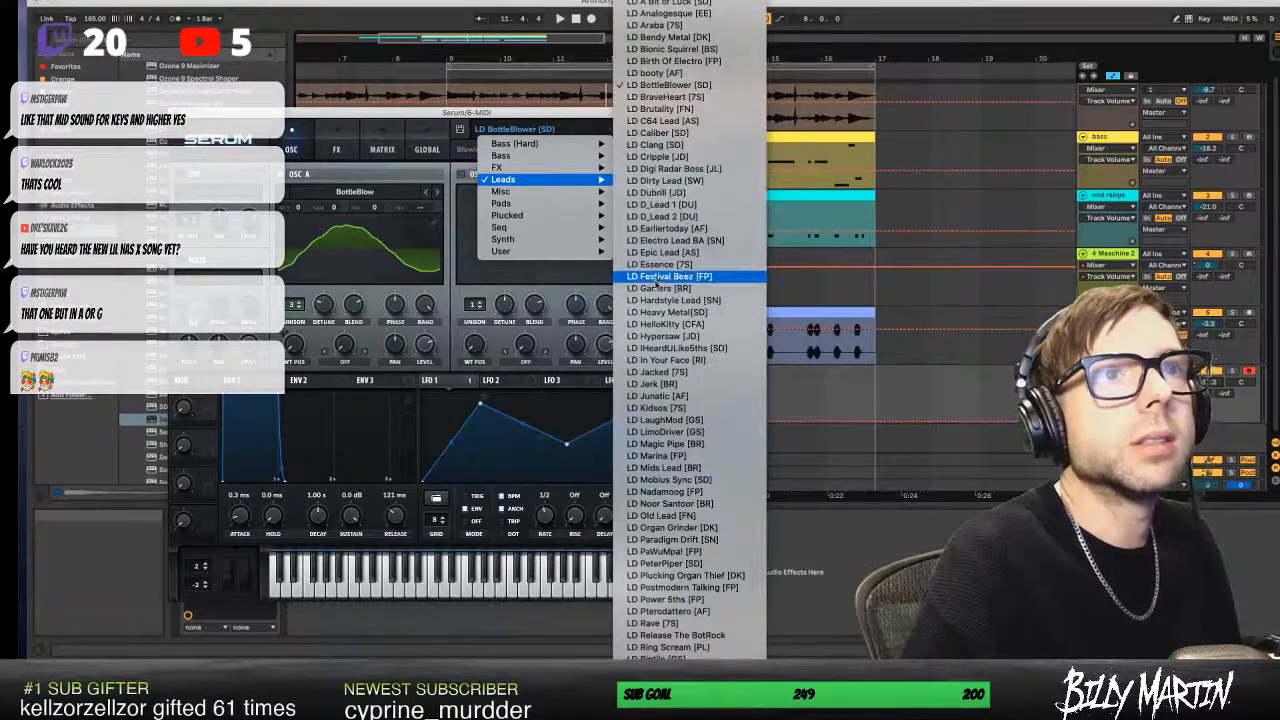
{"action": "left_click", "coordinate": [660, 432]}
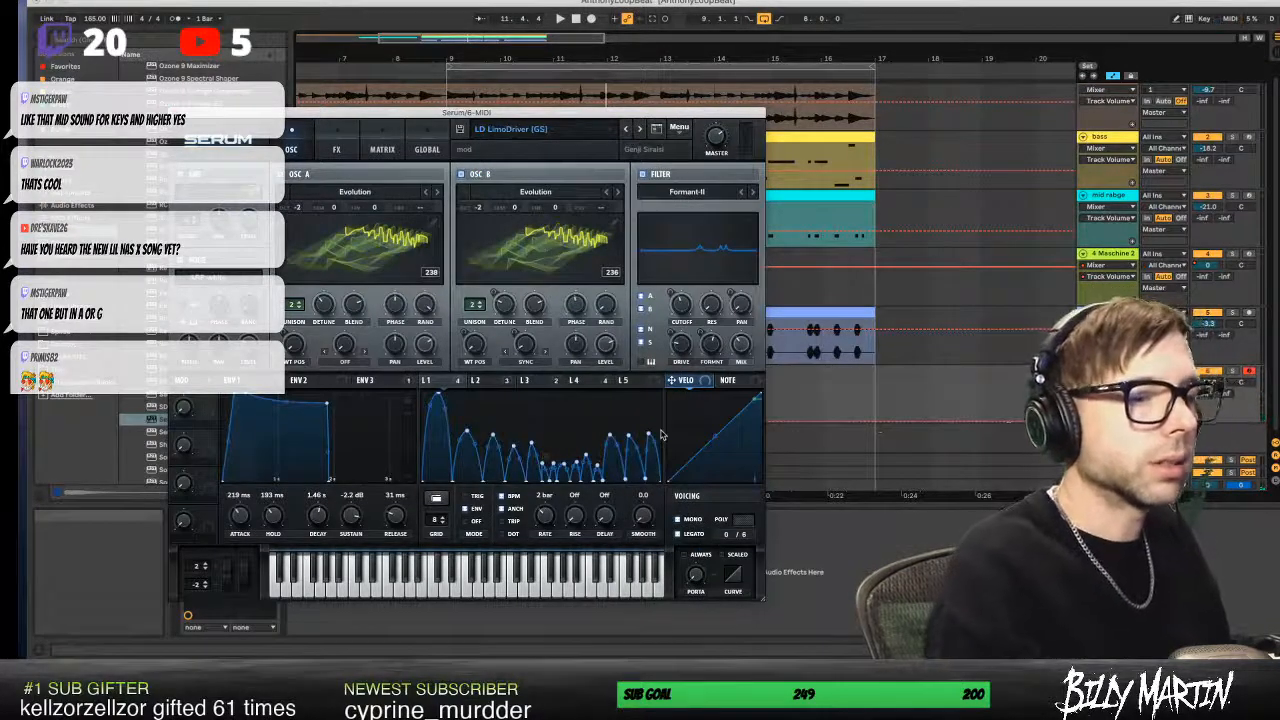
{"action": "key", "text": "space"}
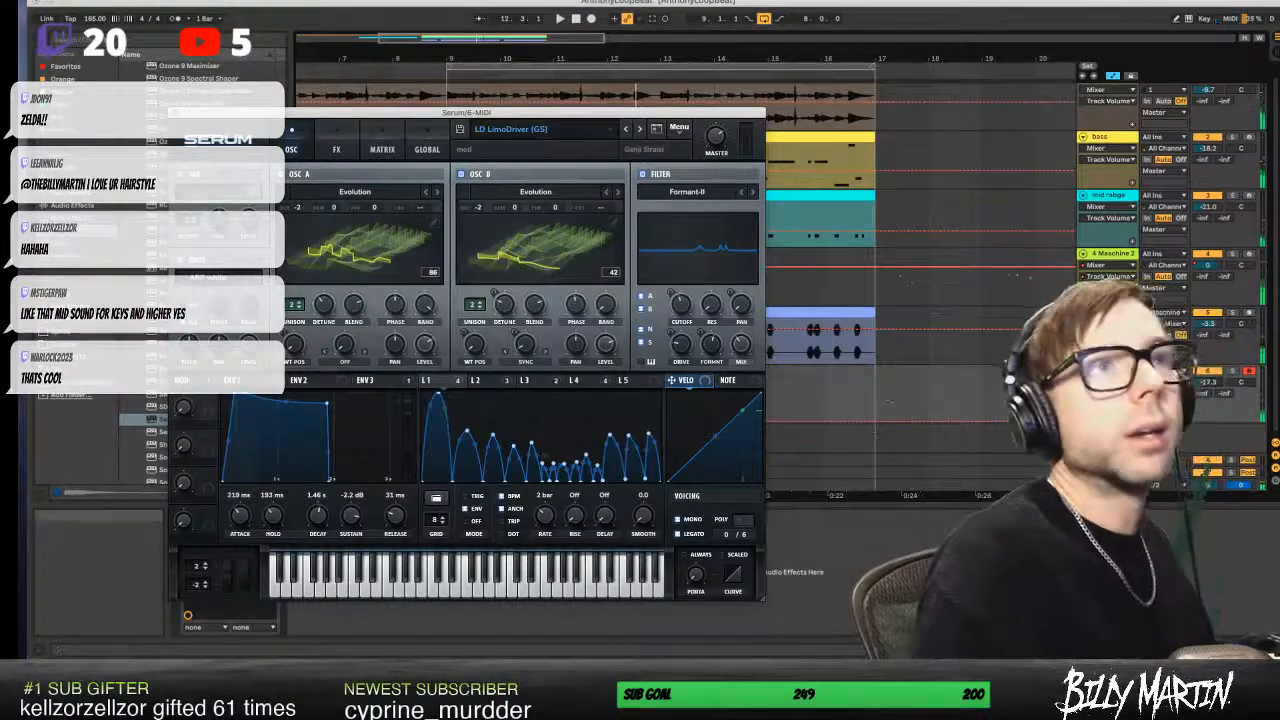
- Audition LD Mobius Sync [SD] and move on to the following lead preset, LD Nadamoog [FP]
{"action": "left_click", "coordinate": [510, 129]}
{"action": "mouse_move", "coordinate": [545, 184]}
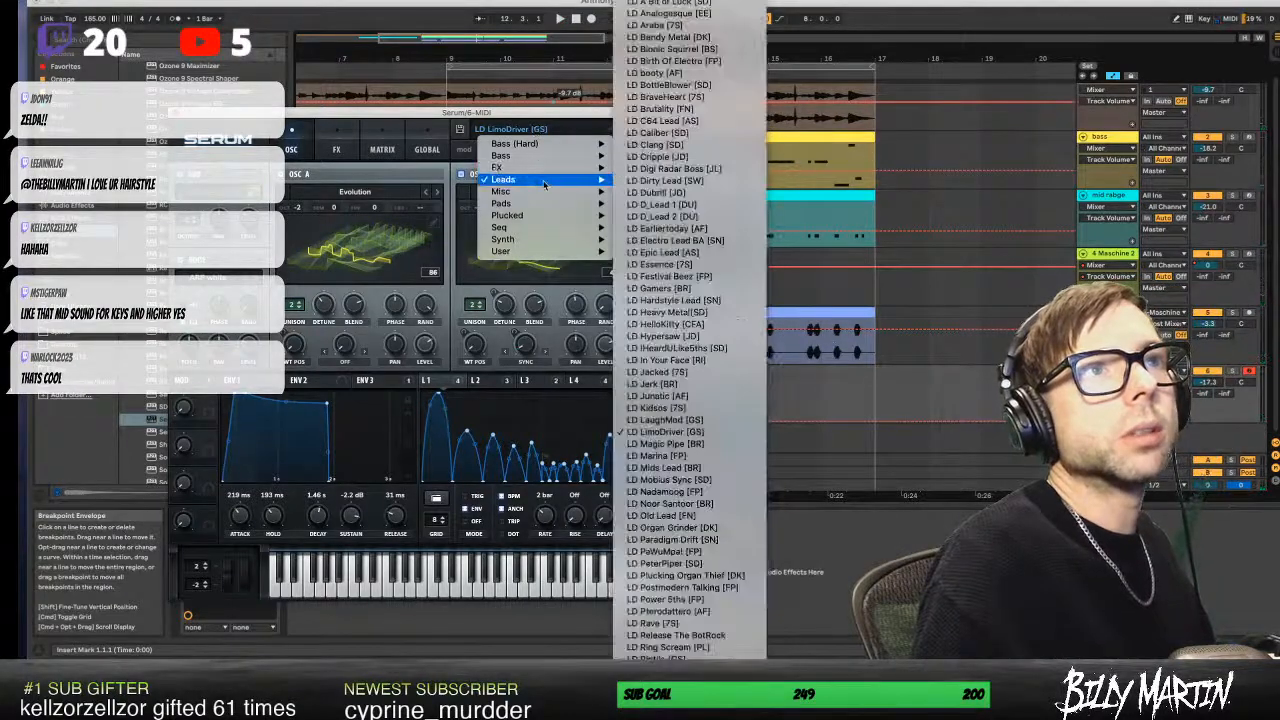
{"action": "left_click", "coordinate": [667, 481]}
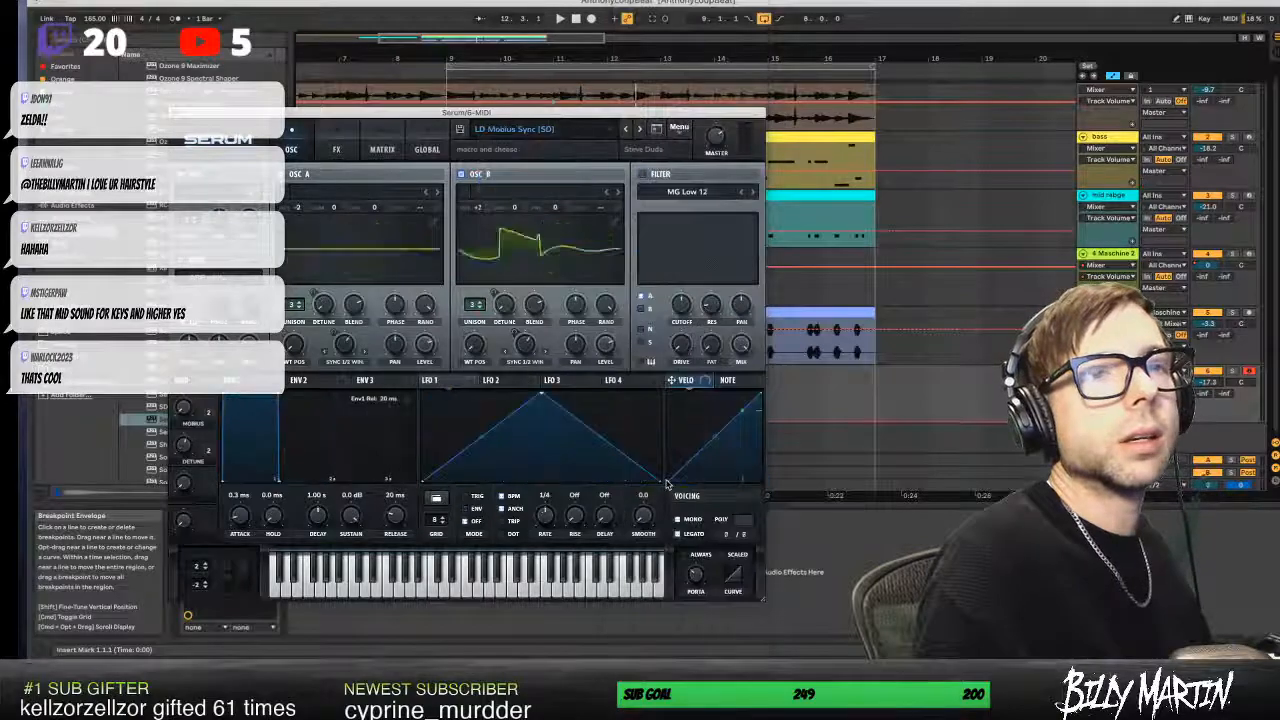
{"action": "left_click", "coordinate": [640, 130]}
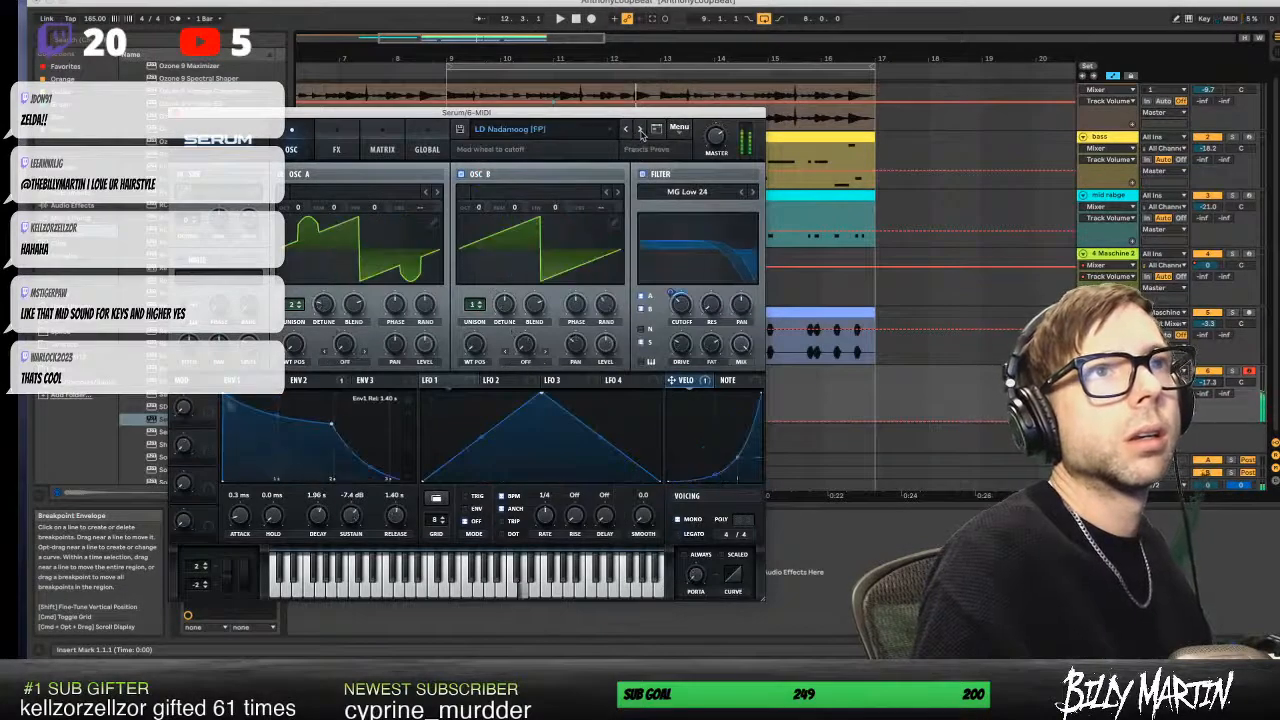
- Audition the lead presets LD Old Lead [FN], LD Organ Grinder [DK] and LD Paradigm Drift [SN]
{"action": "left_click", "coordinate": [640, 130]}
{"action": "left_click", "coordinate": [640, 130]}
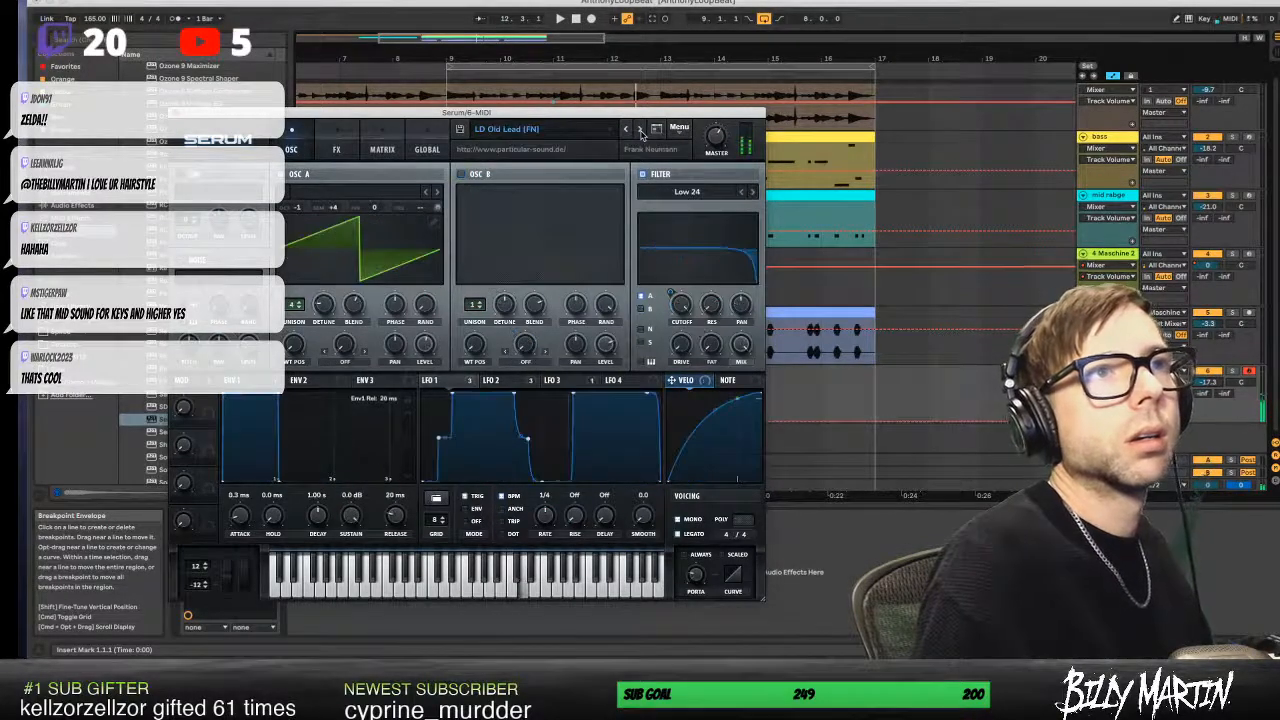
{"action": "left_click", "coordinate": [640, 130]}
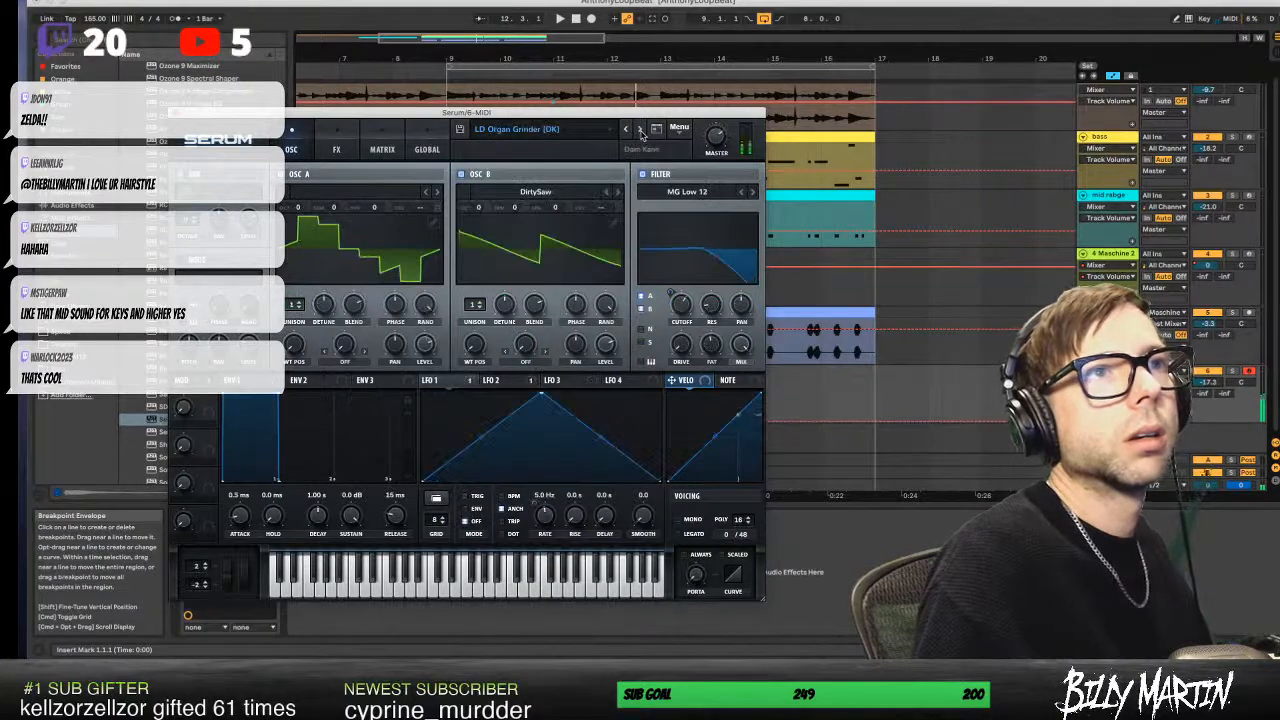
{"action": "left_click", "coordinate": [640, 130]}
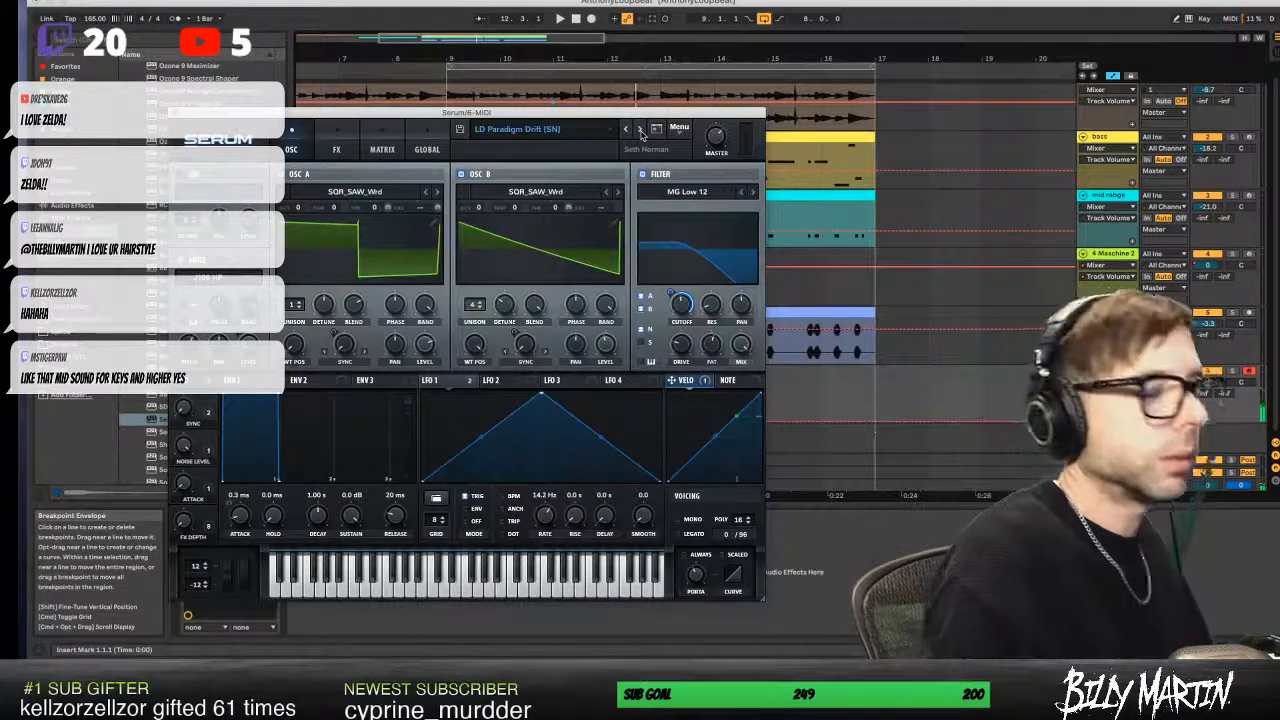
{"action": "key", "text": "space"}
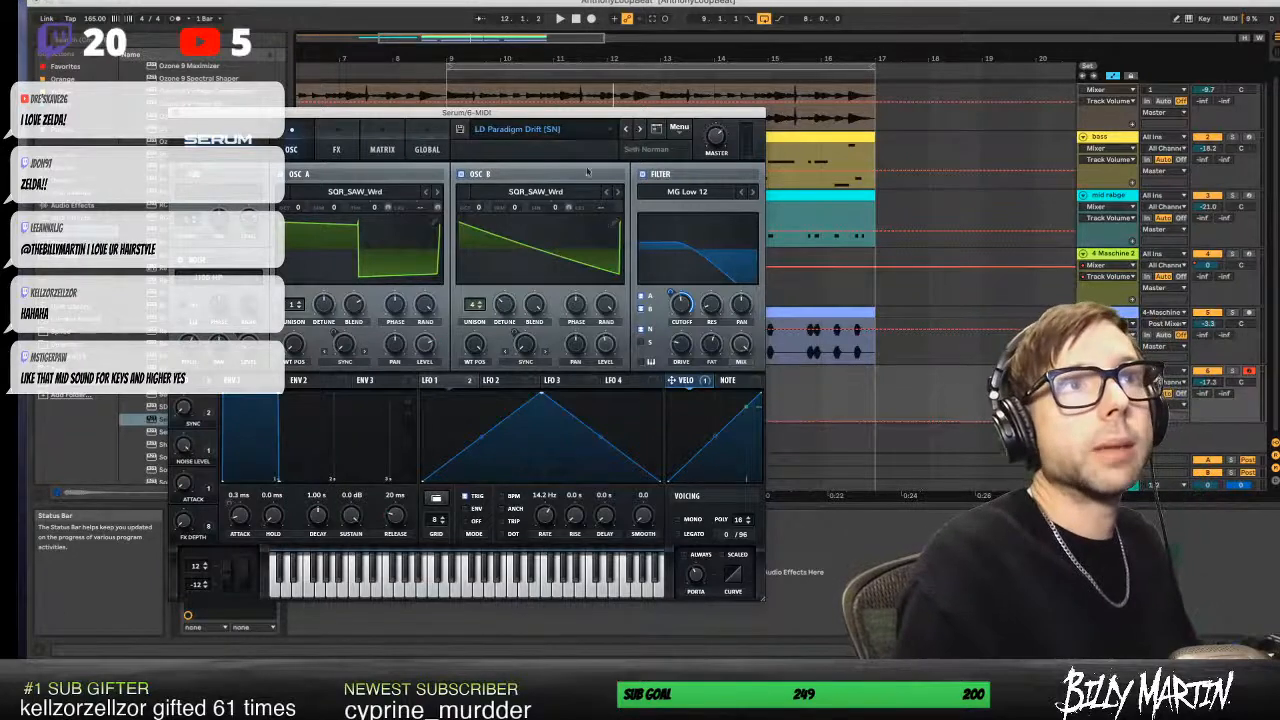
- Try LD PaWuMpaf [FP], settle on the LD PeterPiper [SD] preset and close the Serum window
{"action": "left_click", "coordinate": [640, 130]}
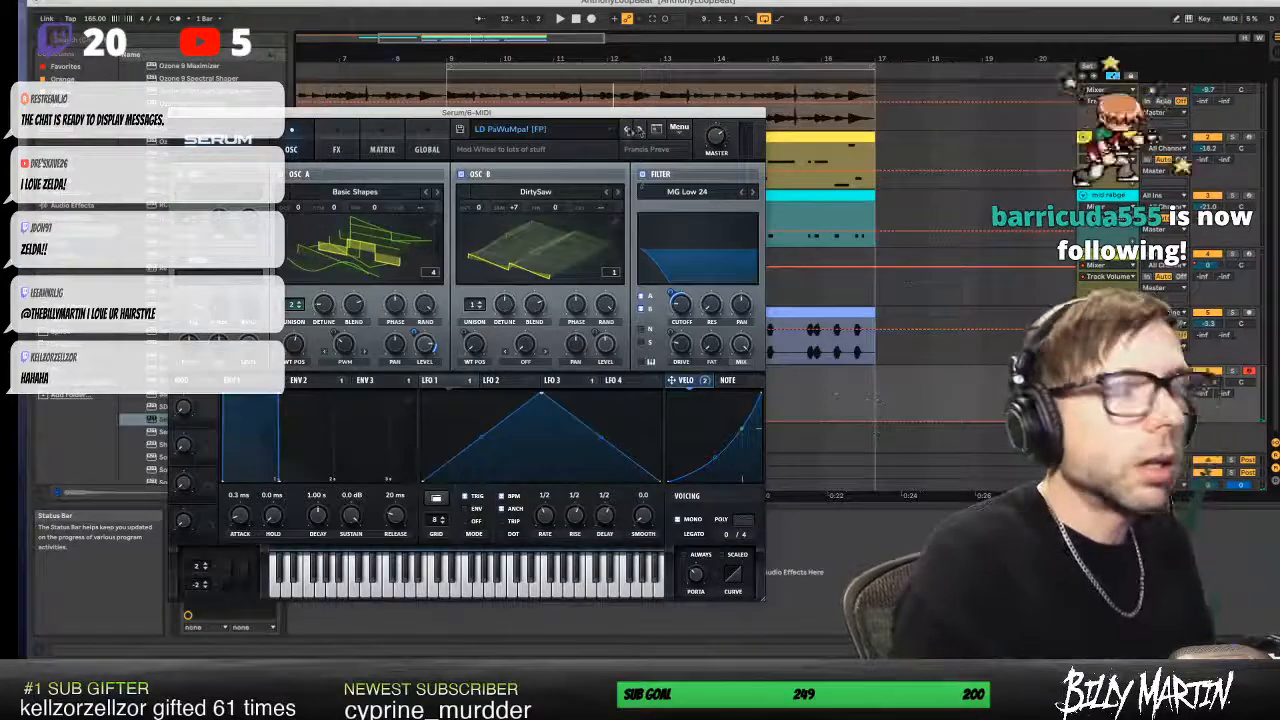
{"action": "left_click", "coordinate": [640, 129]}
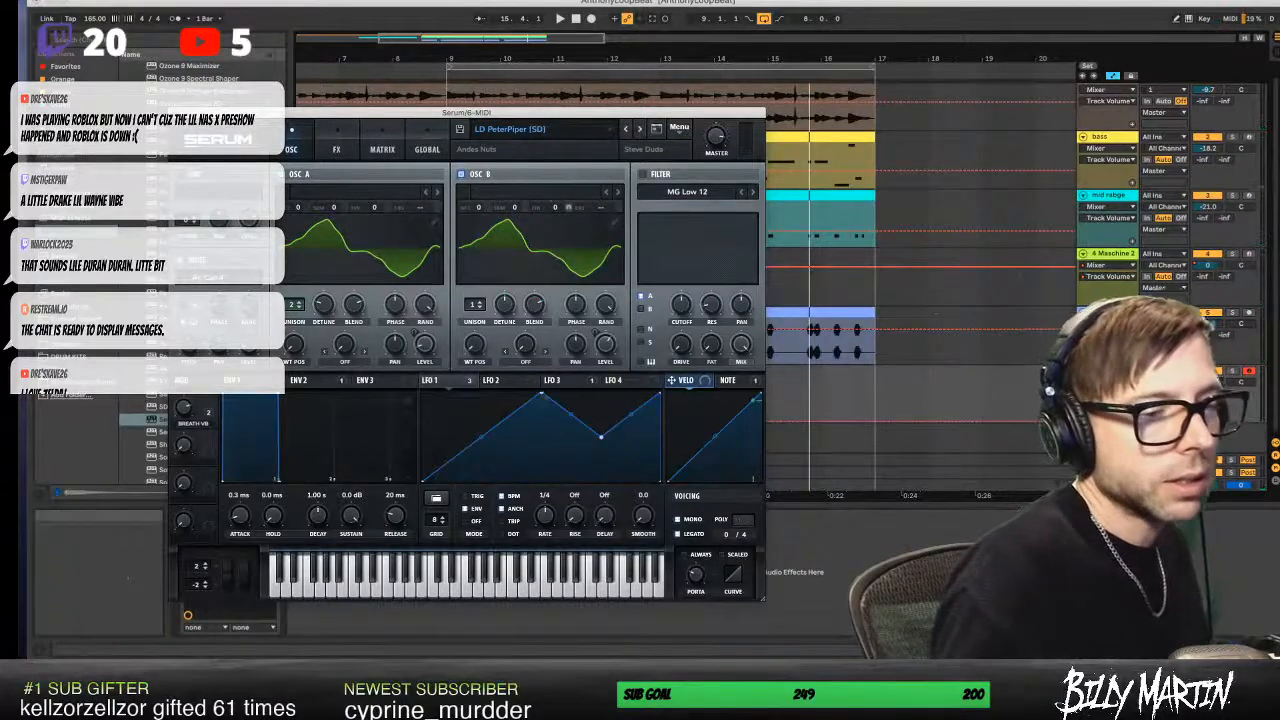
{"action": "key", "text": "super+Tab"}
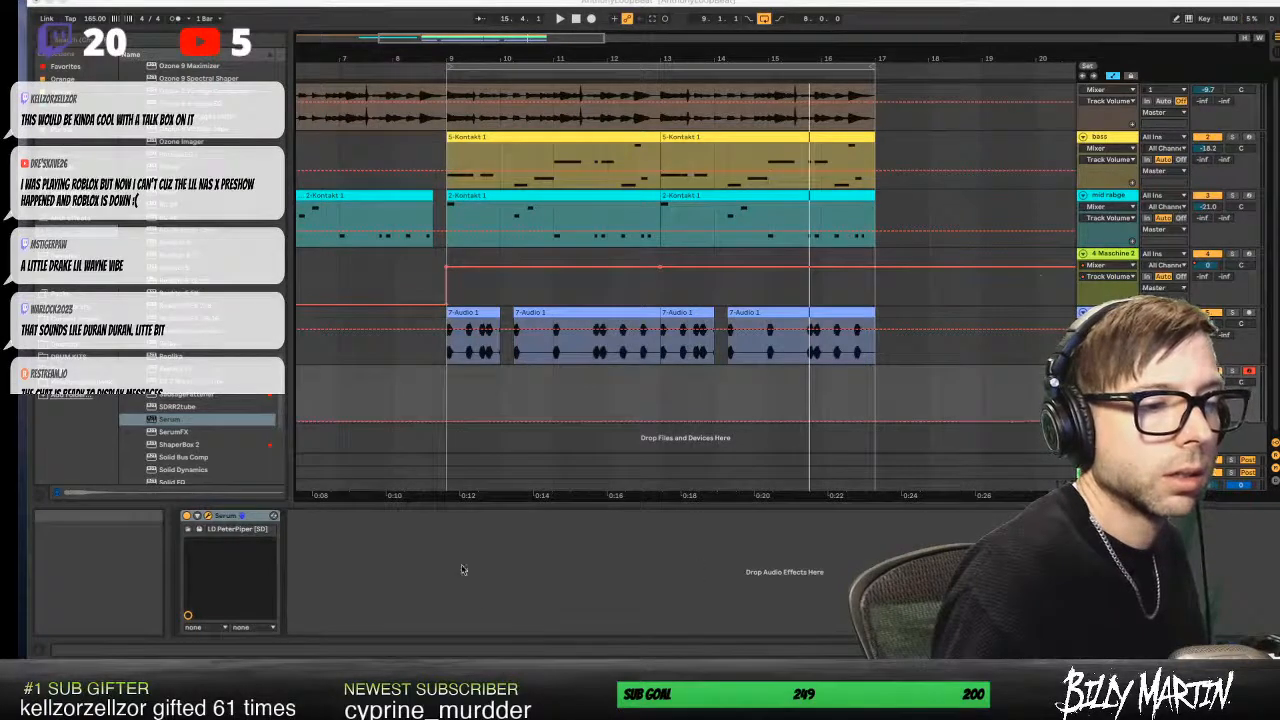
{"action": "left_click", "coordinate": [443, 382]}
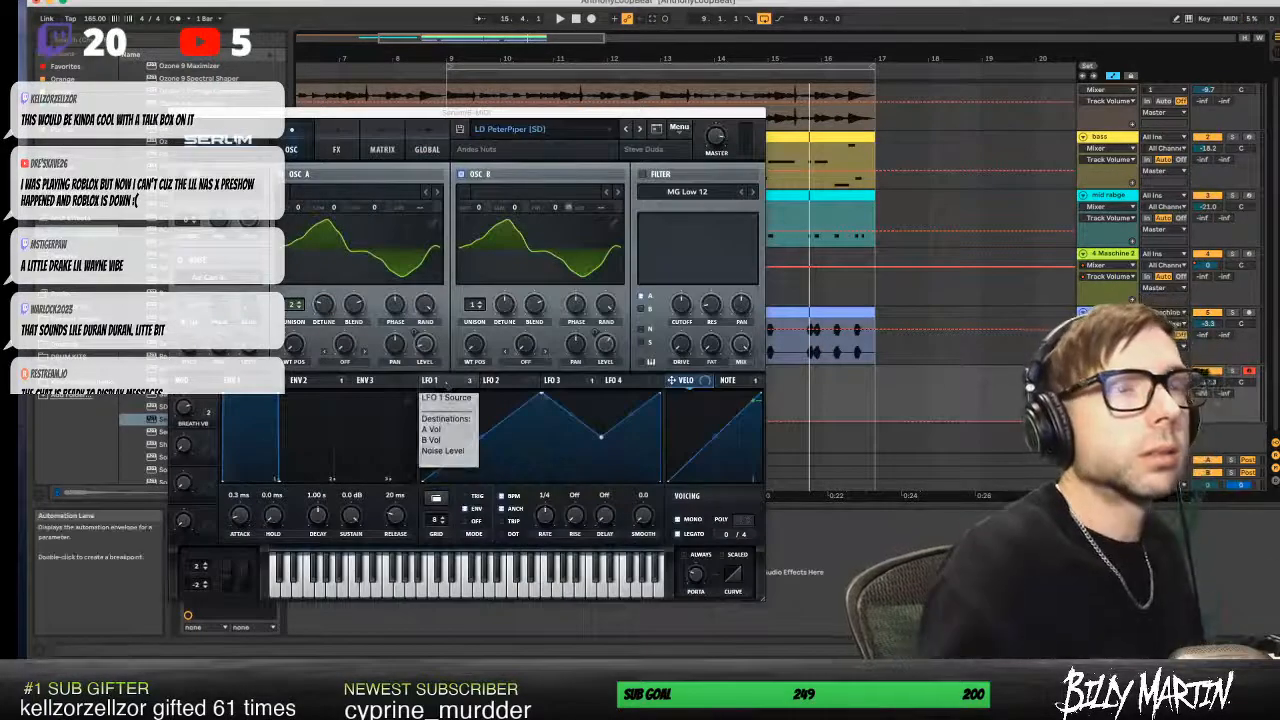
{"action": "left_click", "coordinate": [175, 113]}
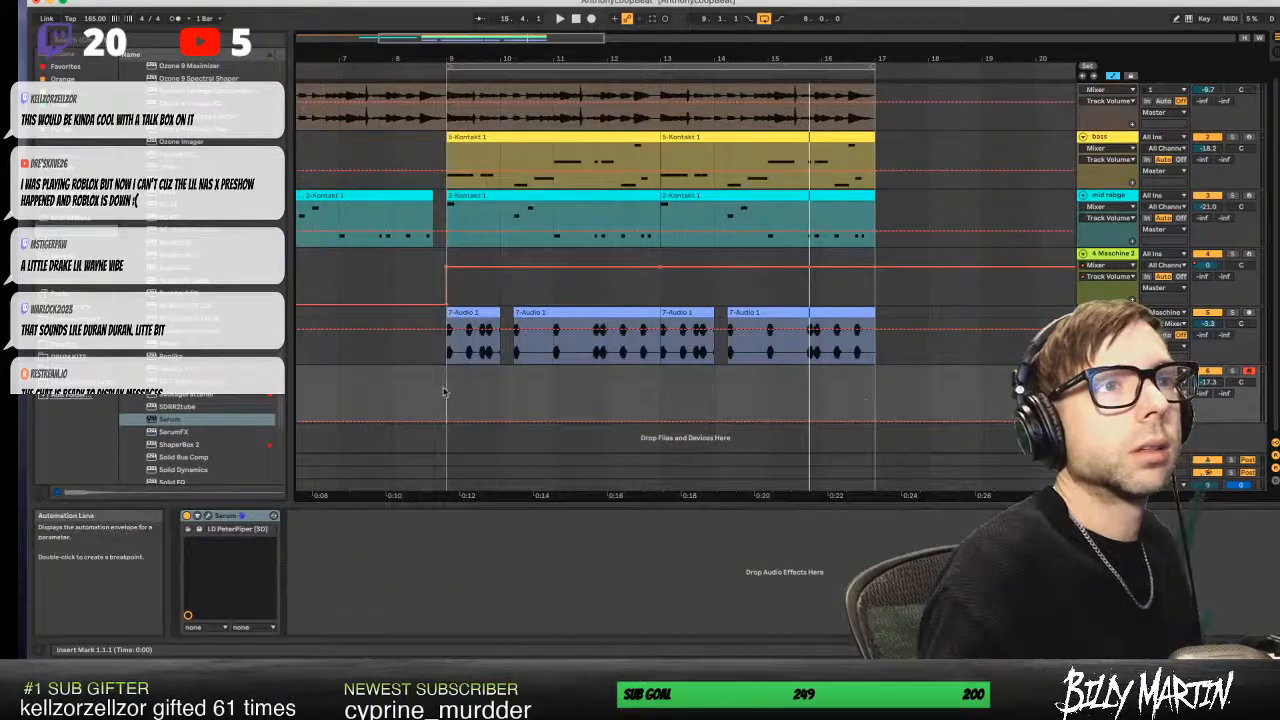
- Record an eight-bar Serum melody from bar 9 to bar 17, then open its clip and select all notes
{"action": "left_click", "coordinate": [591, 20]}
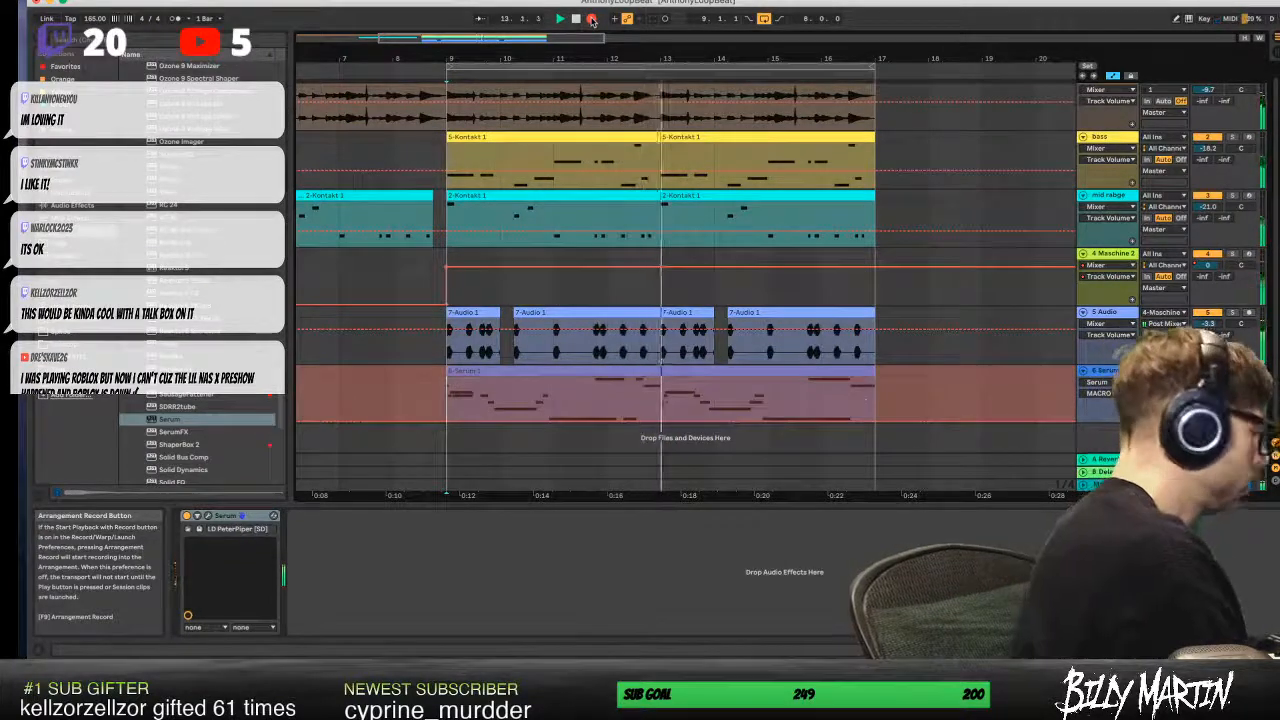
{"action": "left_click", "coordinate": [592, 19]}
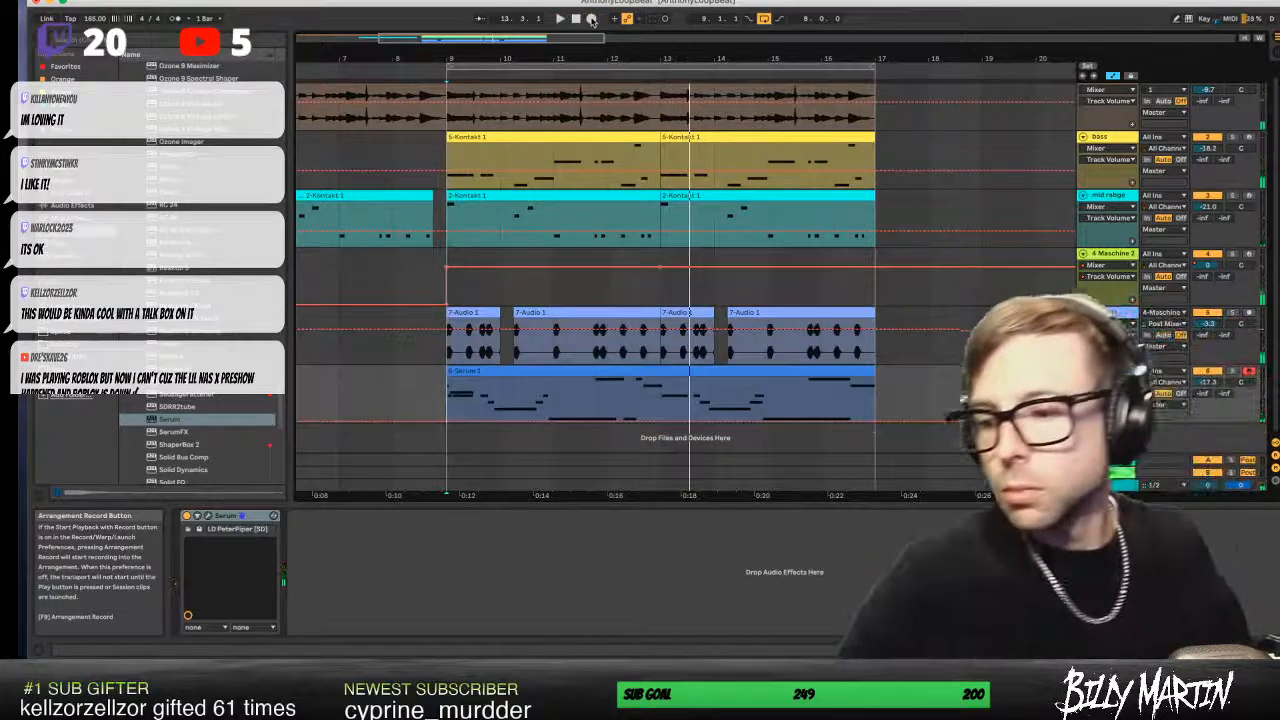
{"action": "double_click", "coordinate": [614, 371]}
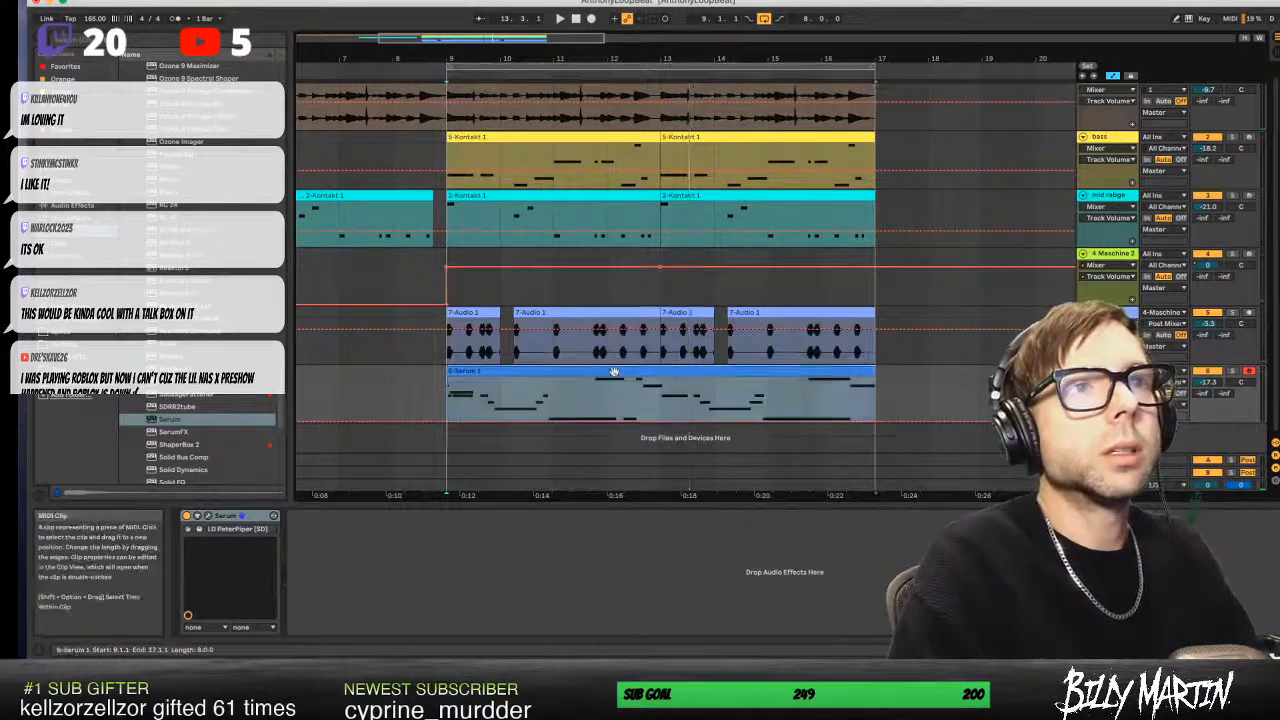
{"action": "key", "text": "super+a"}
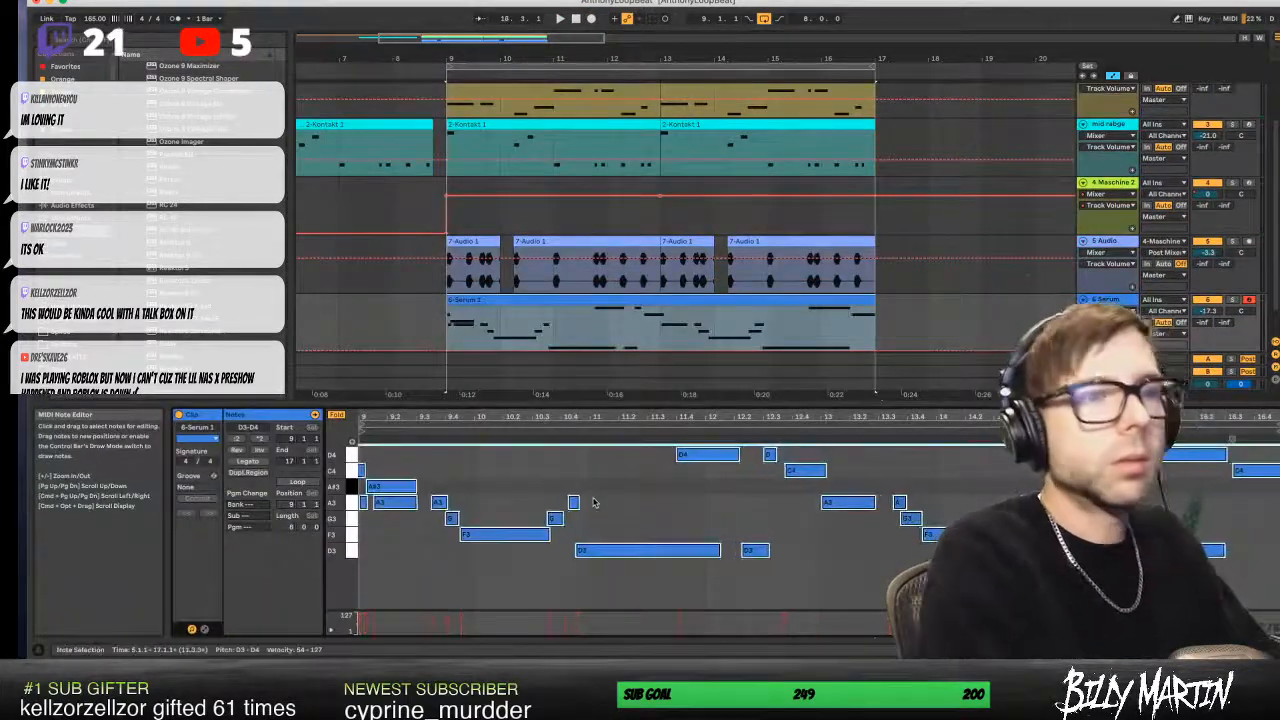
- Play the recorded melody and delete the stray C4 and the overlapping A#3 at the start of bar 9
{"action": "key", "text": "space"}
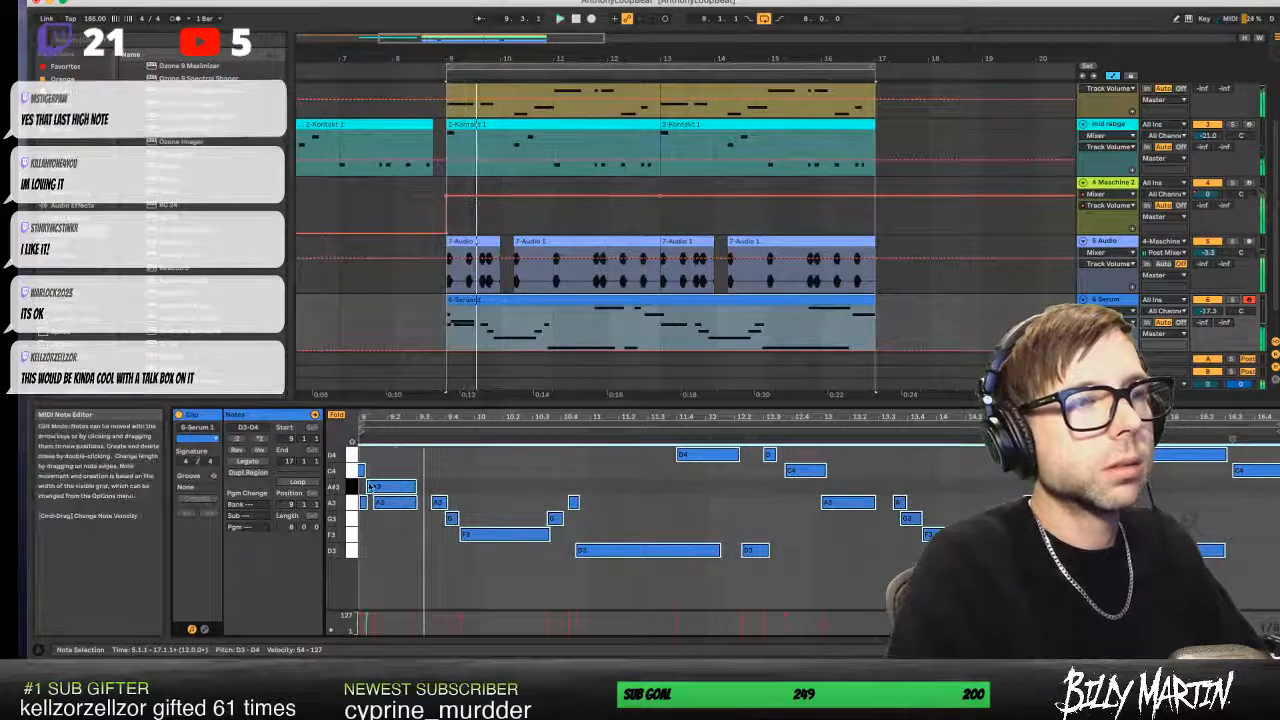
{"action": "left_click", "coordinate": [362, 472]}
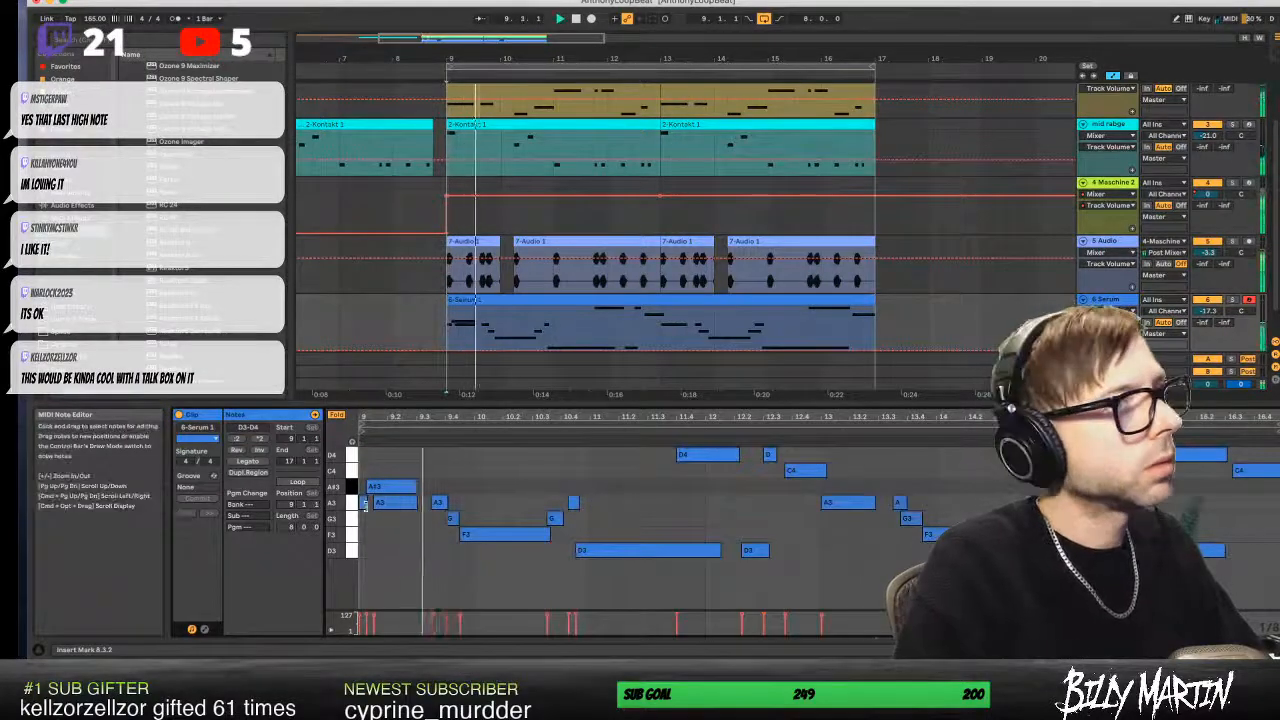
{"action": "double_click", "coordinate": [376, 487]}
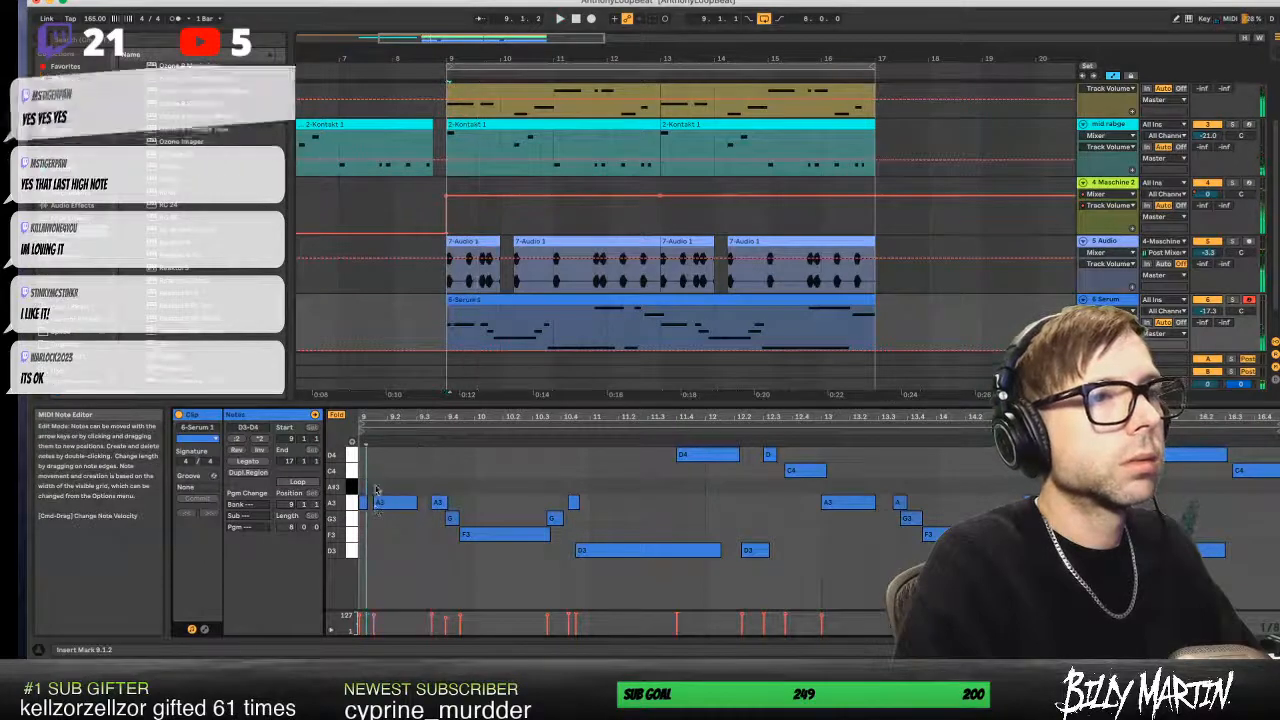
{"action": "key", "text": "space"}
- Raise the A3 note at 9.1.3 to A#3, lengthen the short opening A3 and play the phrase
{"action": "left_click", "coordinate": [389, 503]}
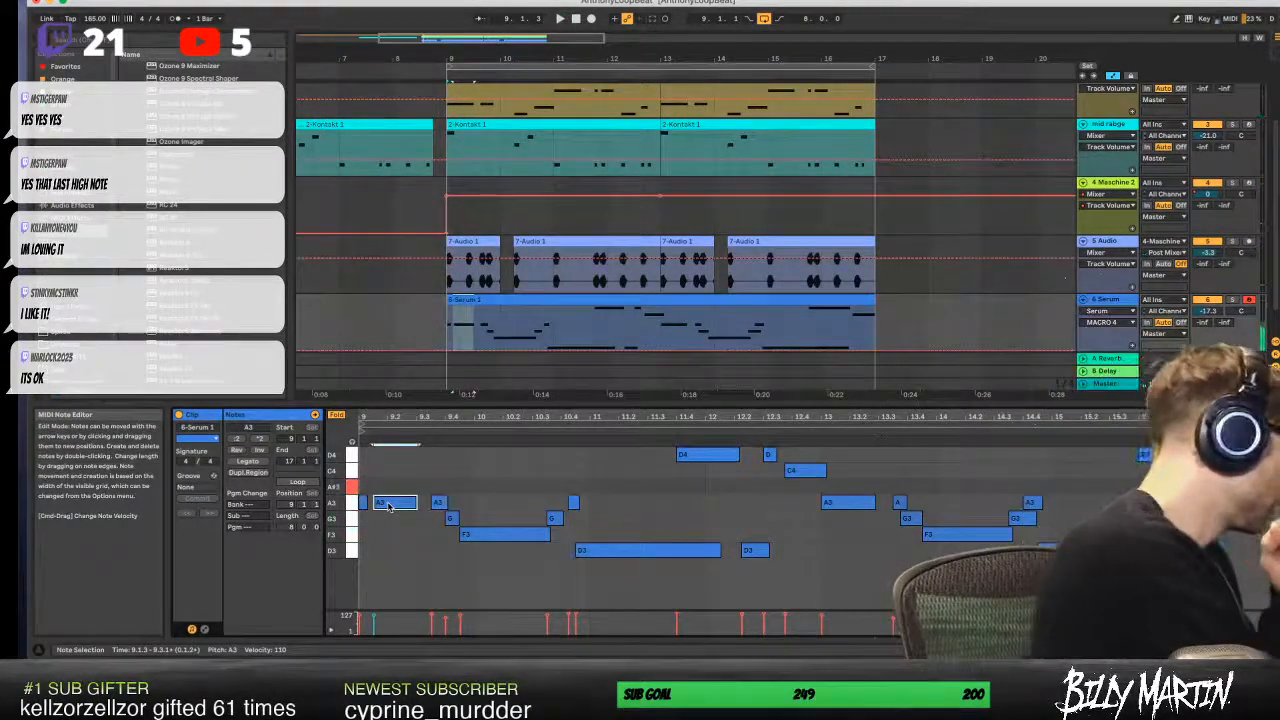
{"action": "key", "text": "Up"}
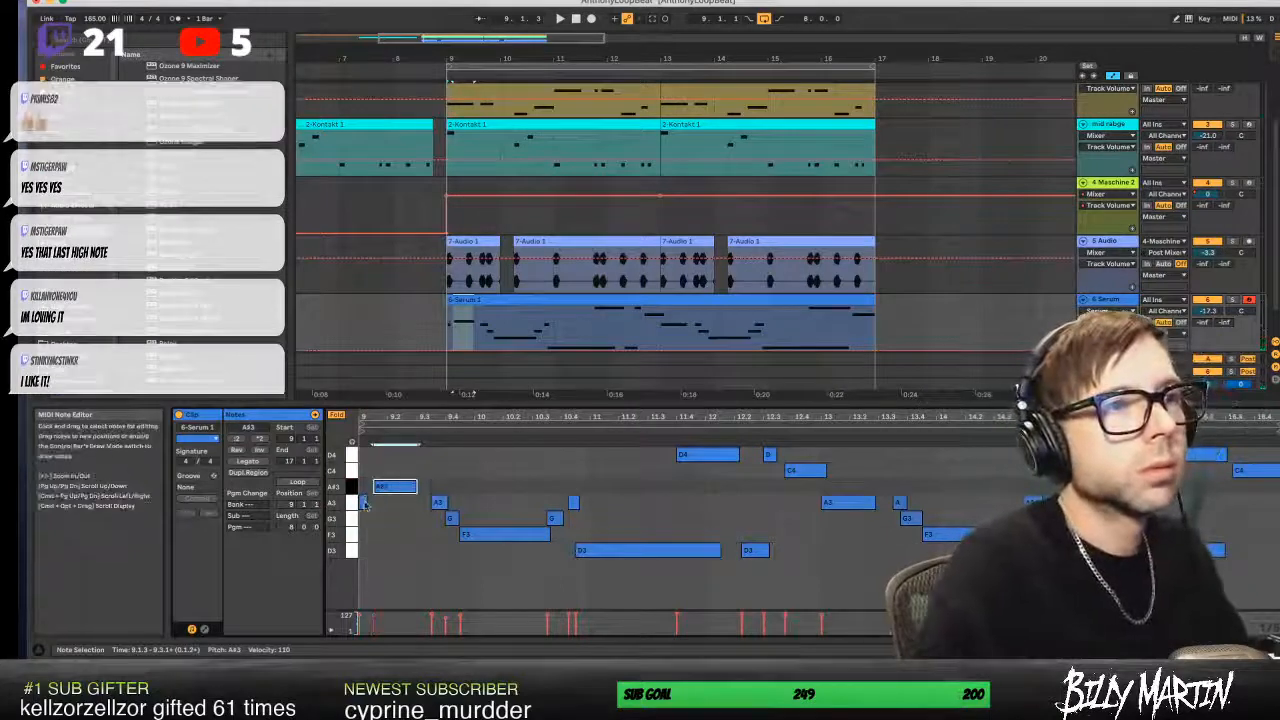
{"action": "key", "text": "space"}
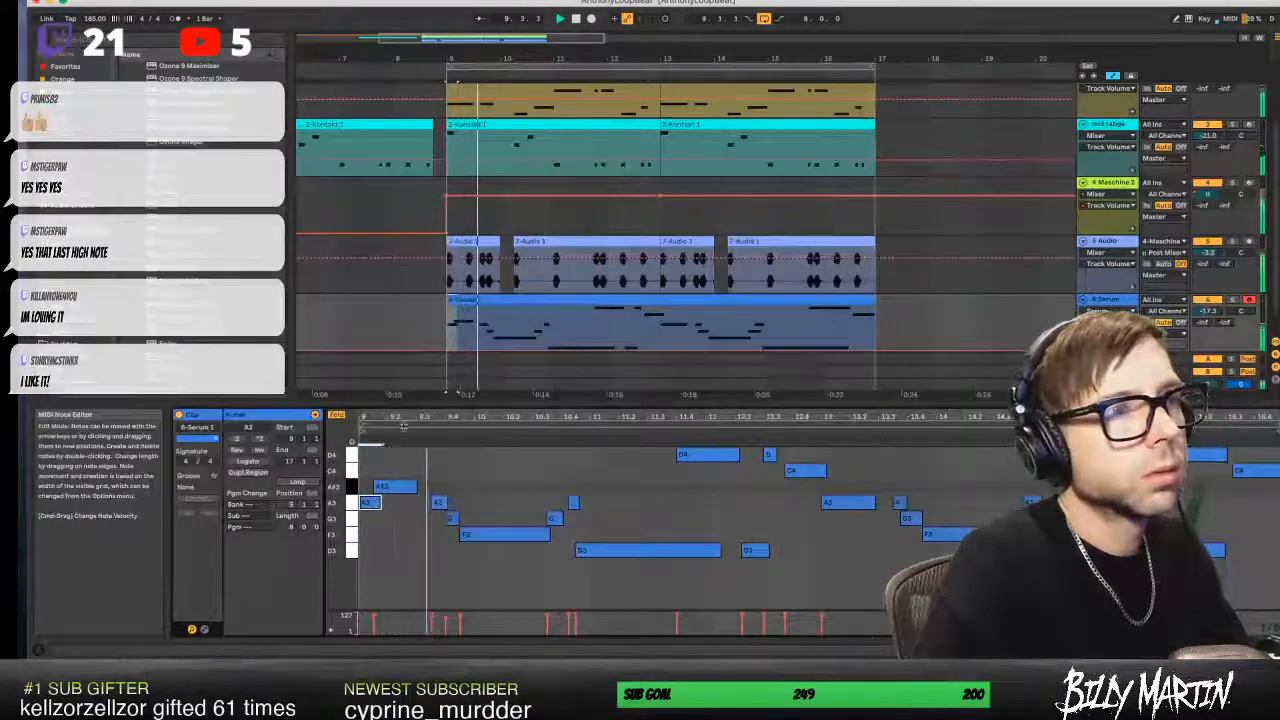
- Stretch the A#3 note to run from 9.1.2 to 9.3.3, up to the following A3, and play it back
{"action": "left_click_drag", "start_coordinate": [382, 416], "coordinate": [481, 416]}
{"action": "mouse_move", "coordinate": [460, 487]}
{"action": "left_mouse_down"}
{"action": "mouse_move", "coordinate": [441, 487]}
{"action": "mouse_move", "coordinate": [457, 502]}
{"action": "left_mouse_up"}
{"action": "left_click", "coordinate": [477, 503]}
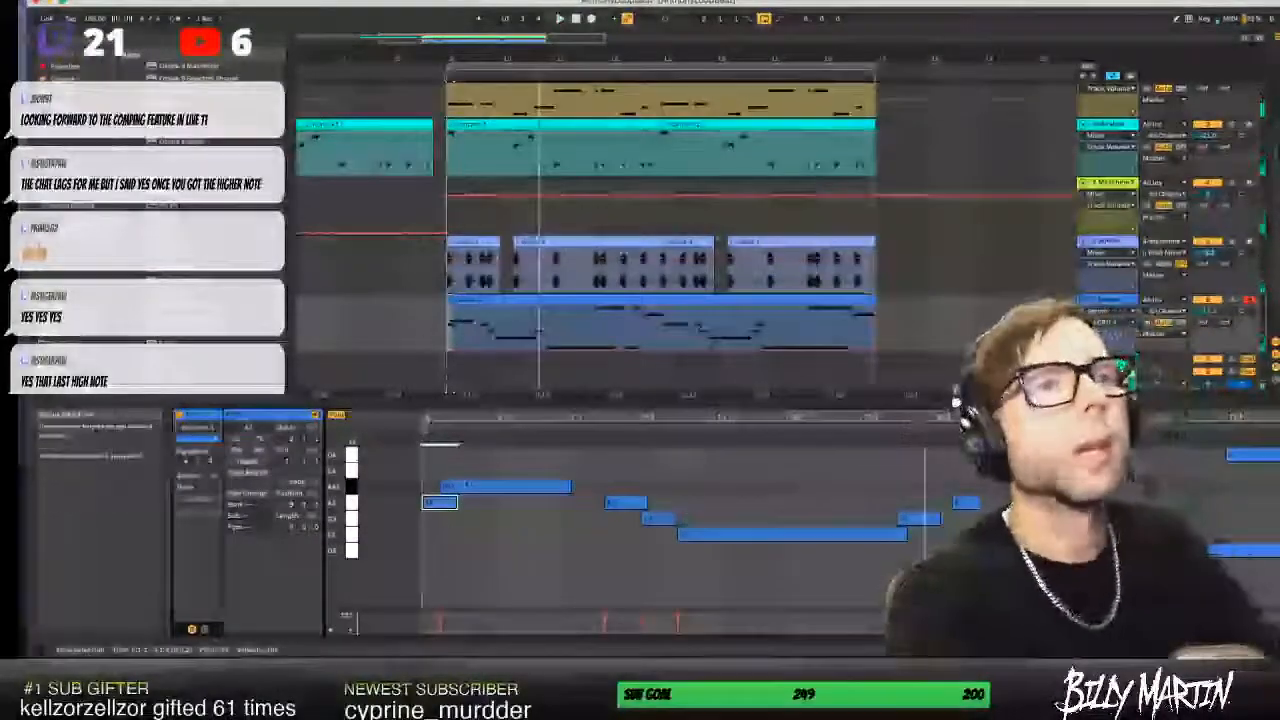
{"action": "left_click", "coordinate": [567, 541]}
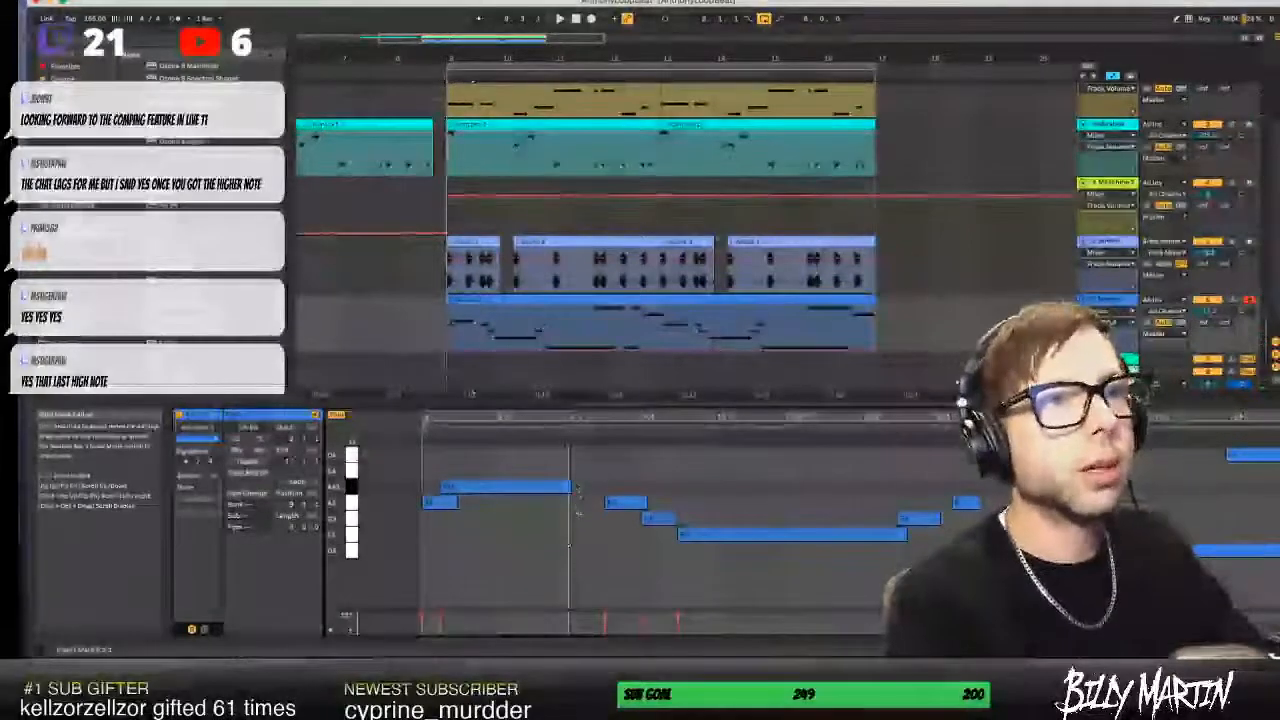
{"action": "left_click", "coordinate": [564, 486]}
{"action": "left_click", "coordinate": [563, 537]}
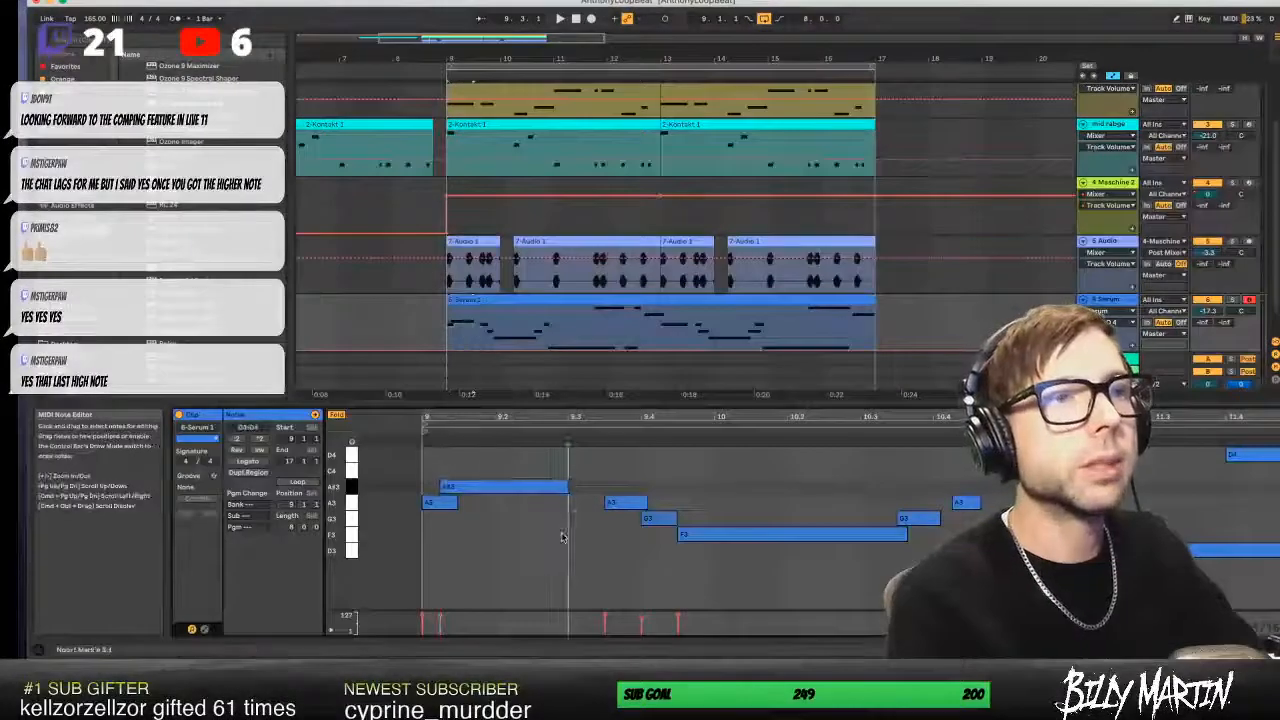
{"action": "left_click_drag", "start_coordinate": [574, 487], "coordinate": [598, 485]}
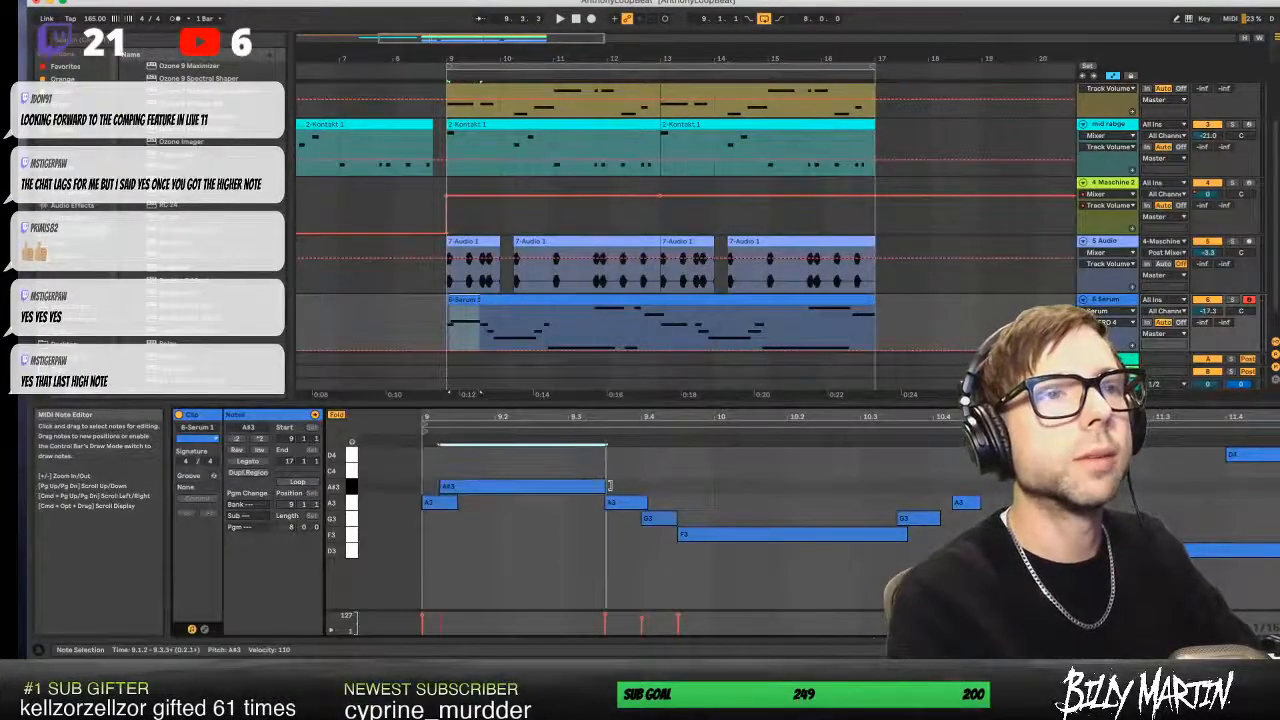
{"action": "key", "text": "space"}
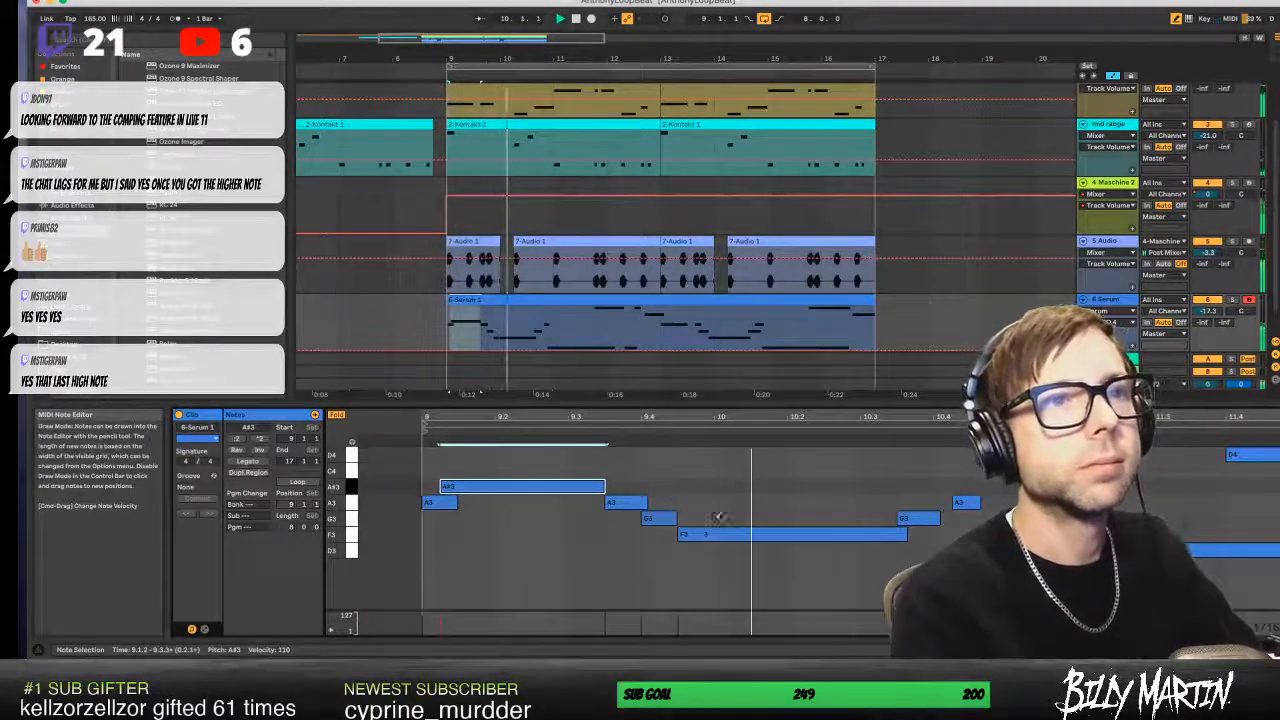
{"action": "key", "text": "space"}
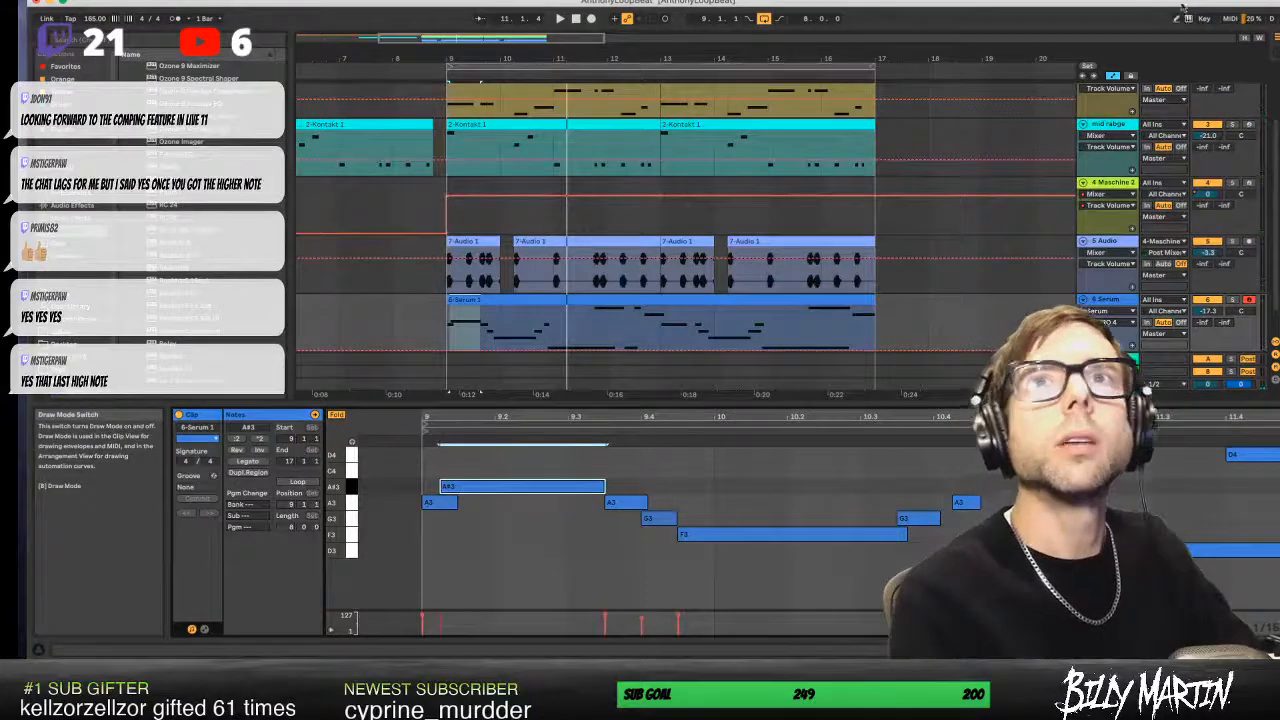
- Extend the last A3 note of bar 10 back to 10.4.1, overlapping the preceding G3, and widen the project window
{"action": "left_click_drag", "start_coordinate": [1184, 5], "coordinate": [1160, 5]}
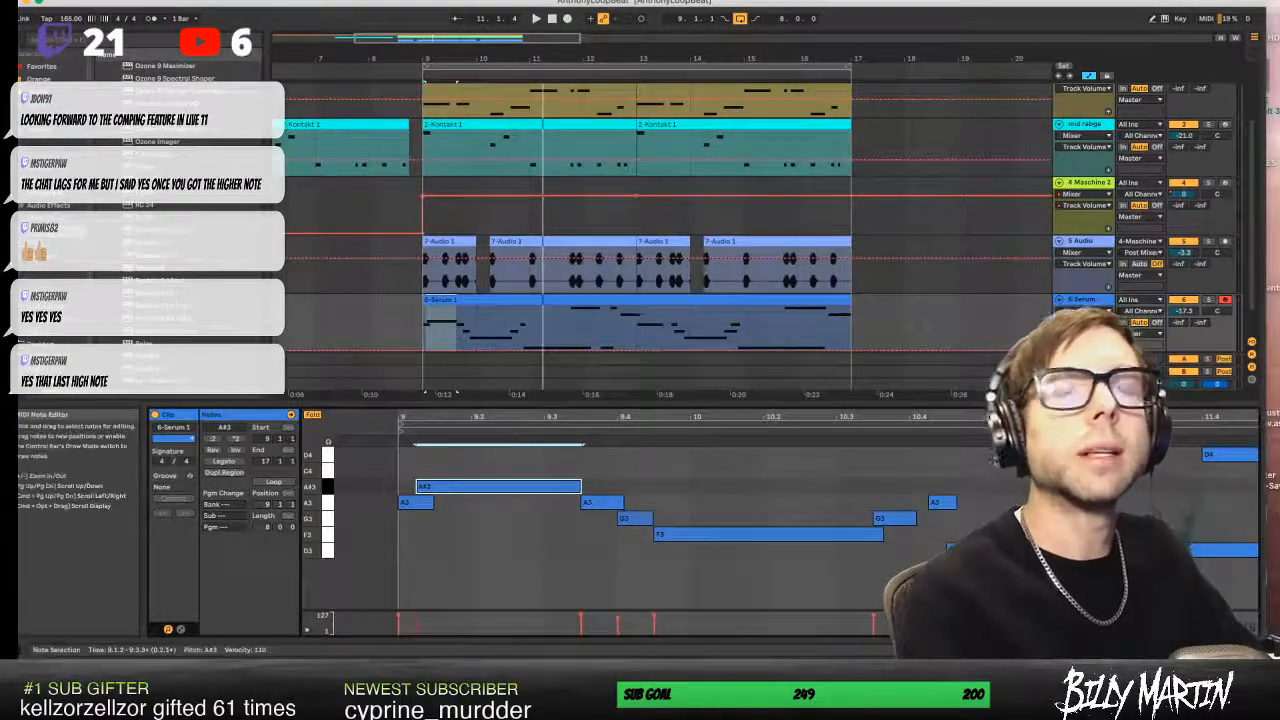
{"action": "left_click", "coordinate": [934, 502]}
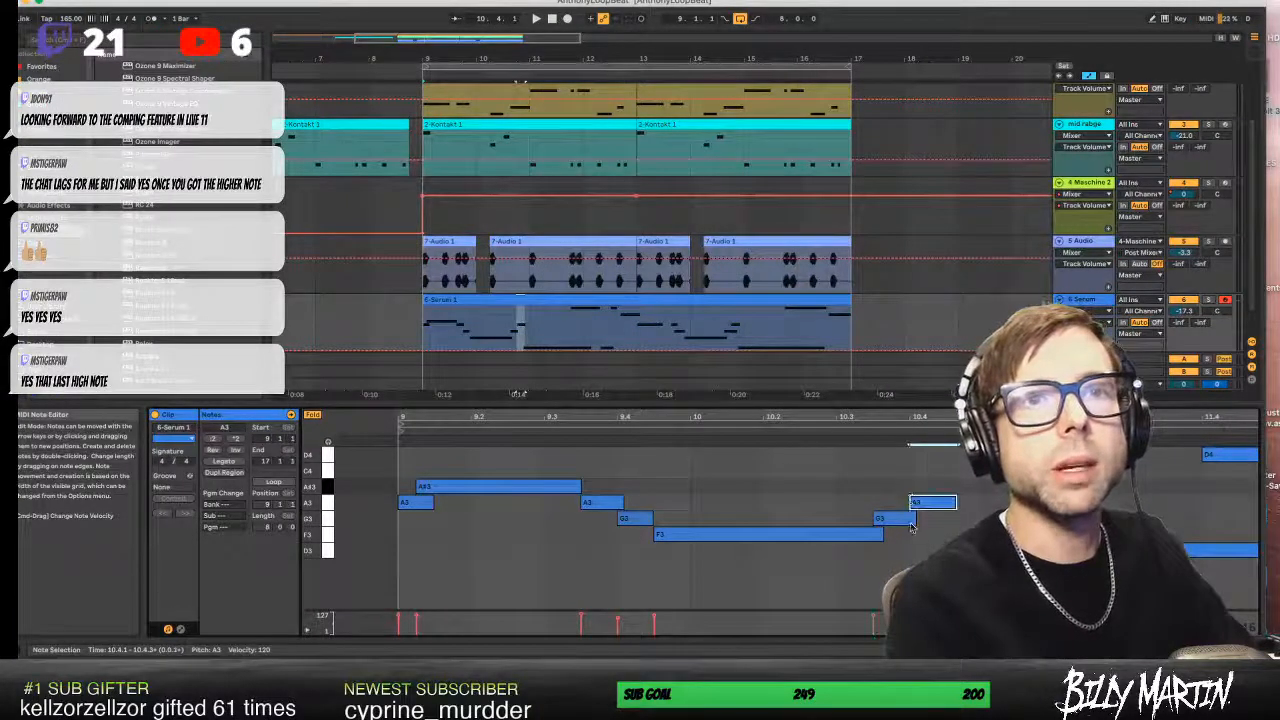
{"action": "left_click", "coordinate": [910, 522]}
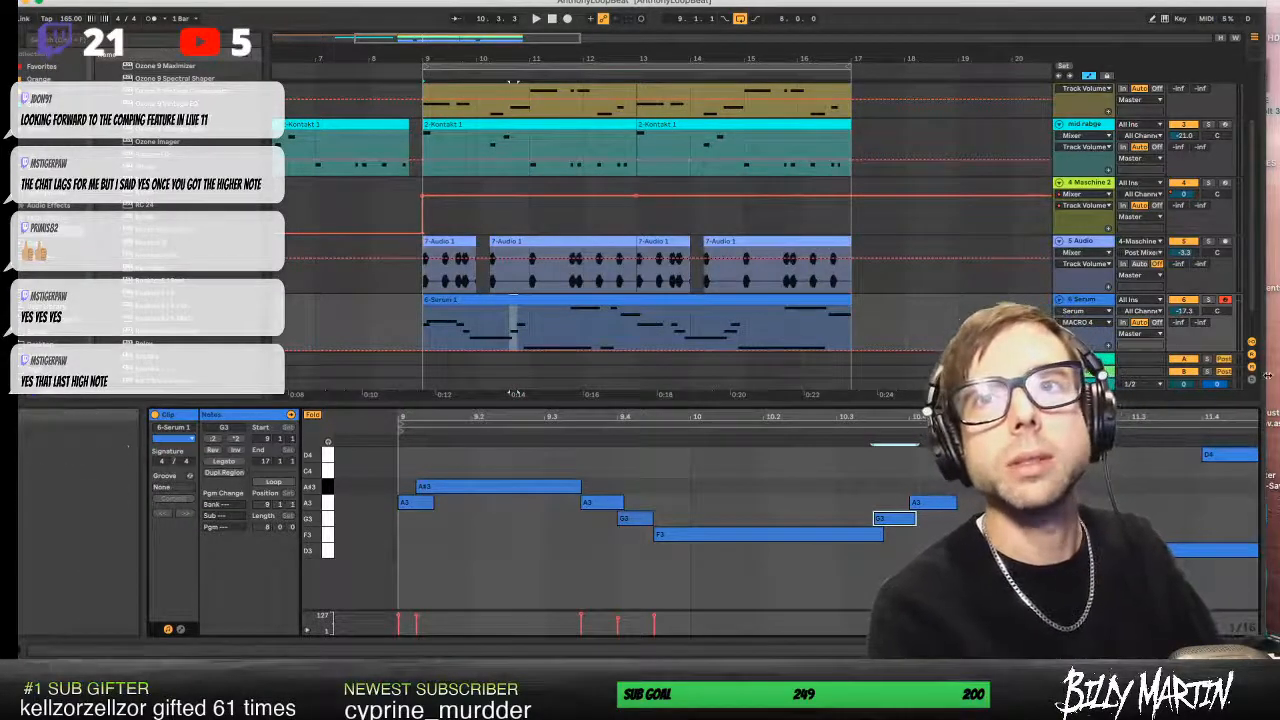
{"action": "left_click_drag", "start_coordinate": [1266, 375], "coordinate": [1279, 376]}
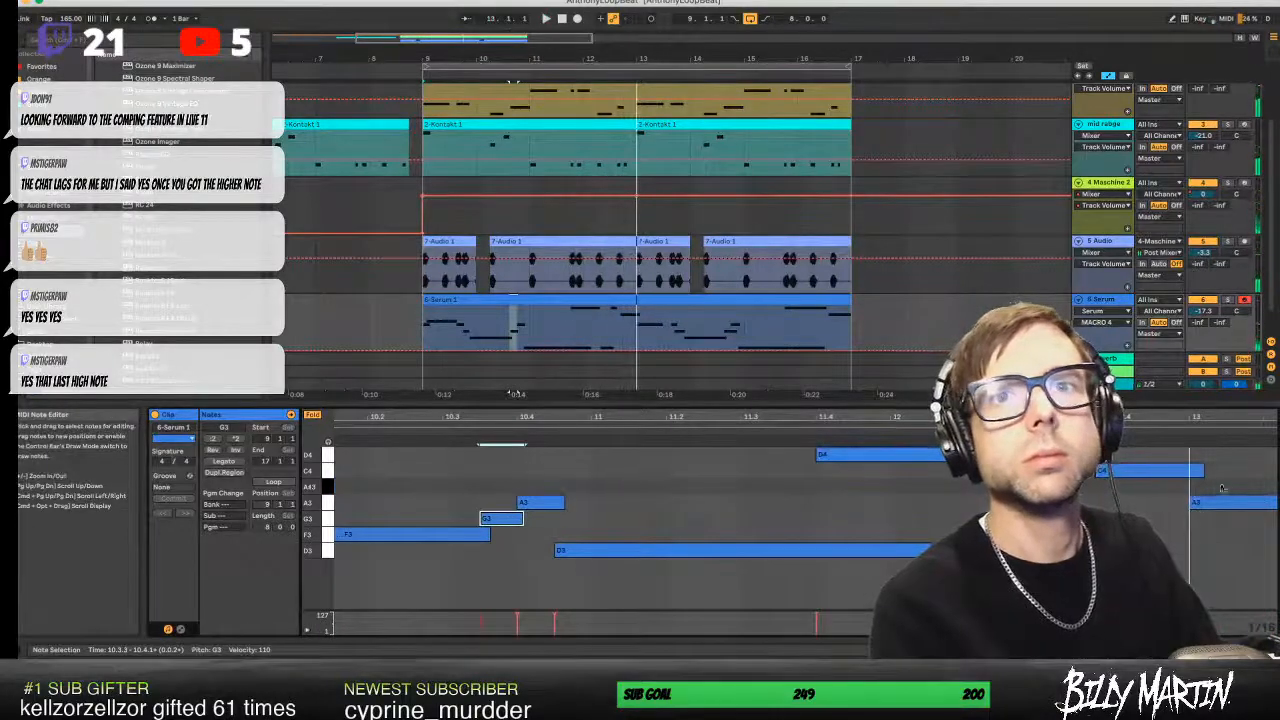
- Trim the start of the C4 note before bar 13 and extend the short D4 before it until they meet
{"action": "left_click", "coordinate": [927, 549]}
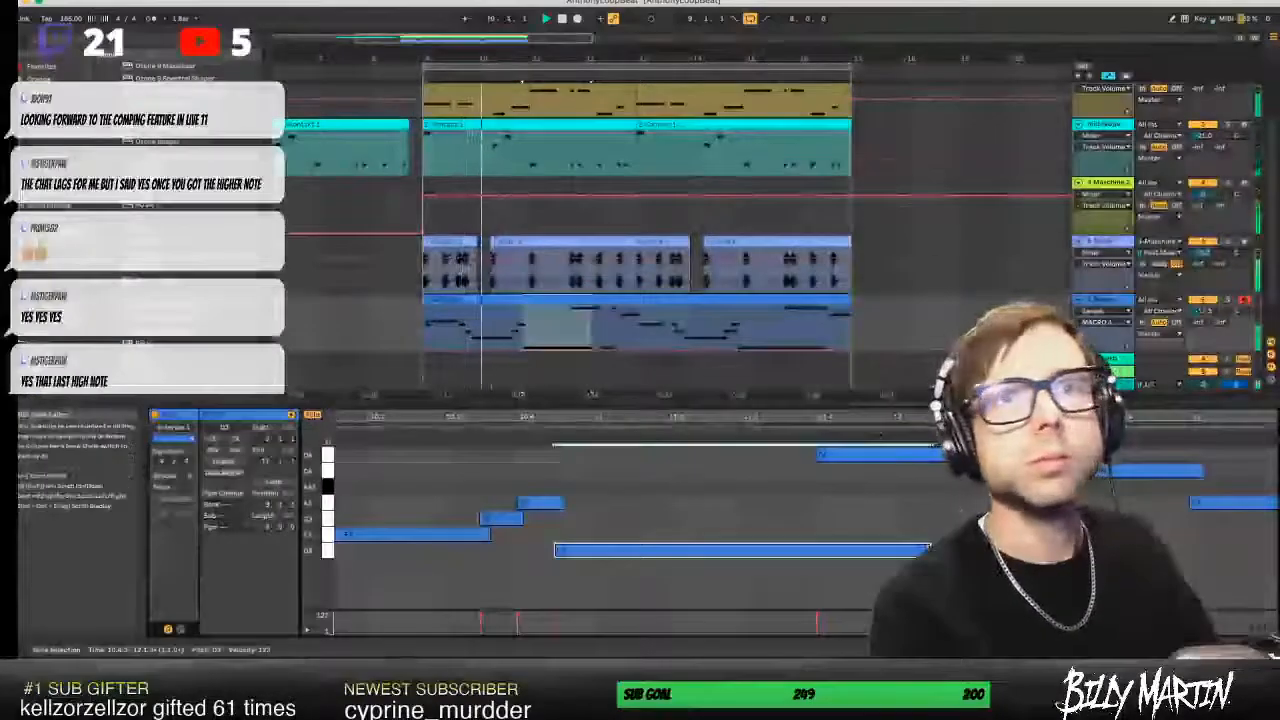
{"action": "left_click", "coordinate": [881, 454]}
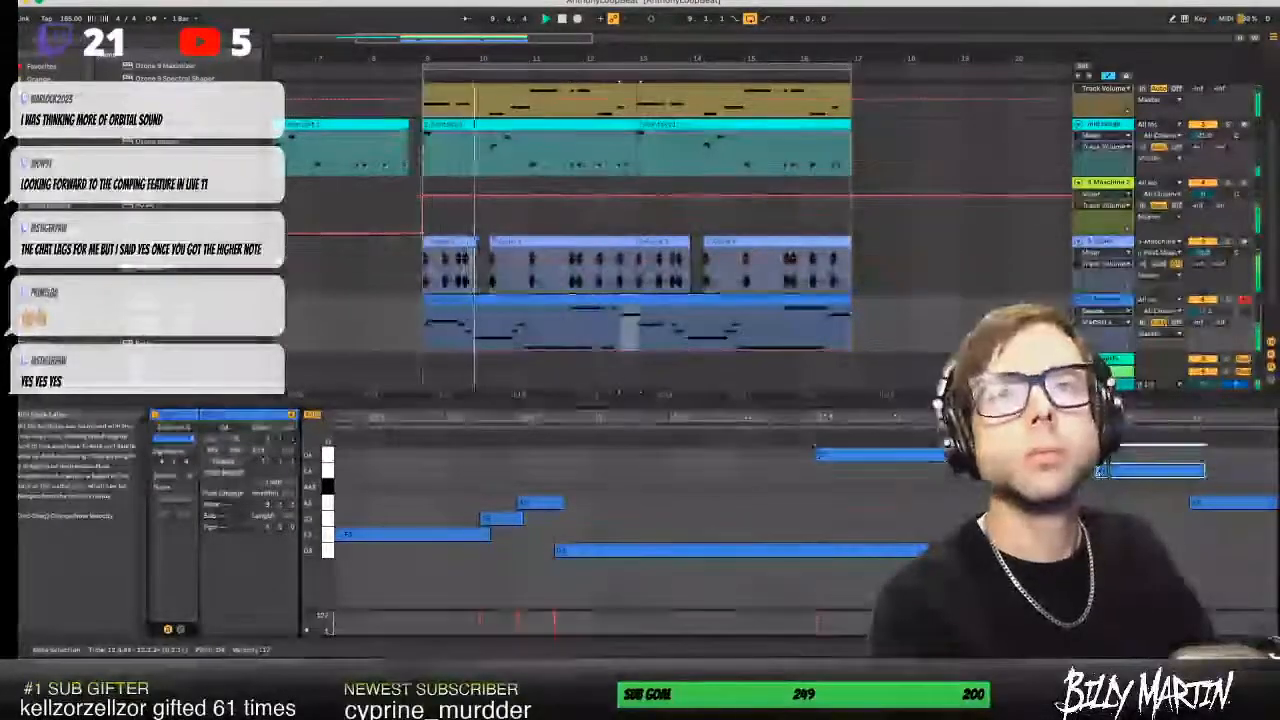
{"action": "left_click", "coordinate": [1112, 471]}
{"action": "left_click", "coordinate": [1112, 456]}
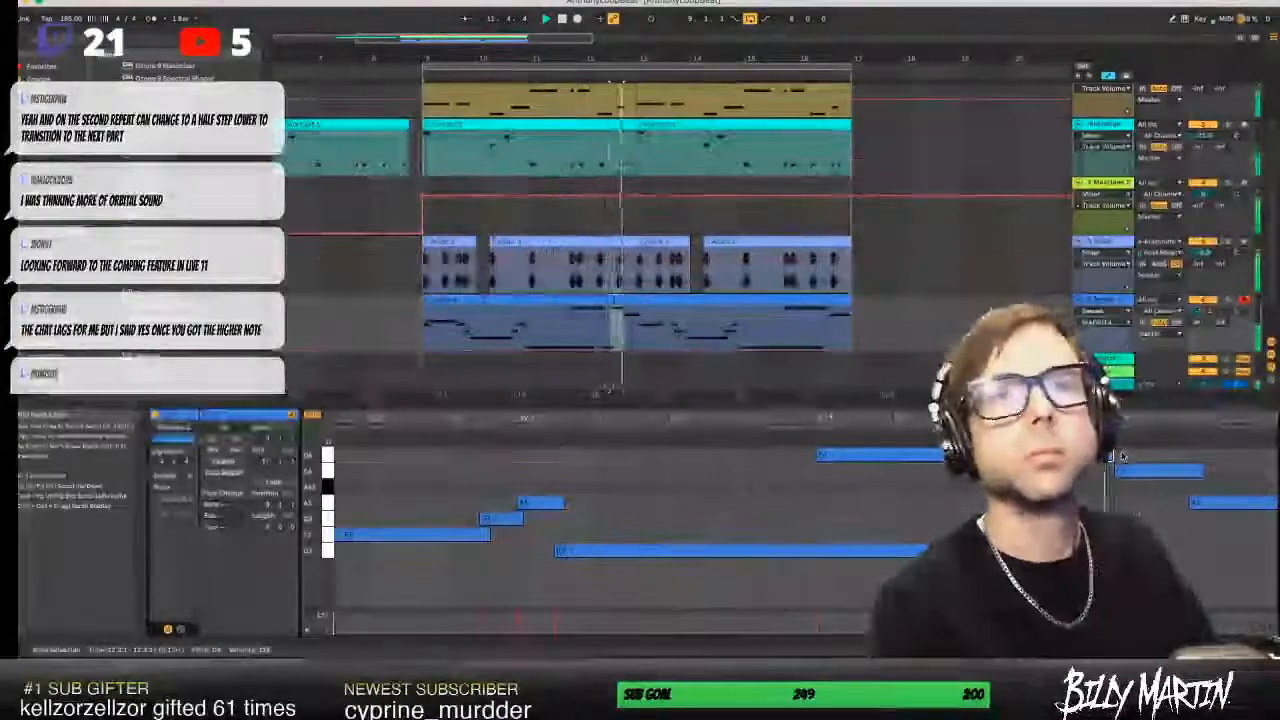
{"action": "key", "text": "space"}
- Shorten the end of that C4 note, start the following A3 earlier and play back the passage
{"action": "left_click_drag", "start_coordinate": [1231, 504], "coordinate": [1186, 474]}
{"action": "key", "text": "space"}
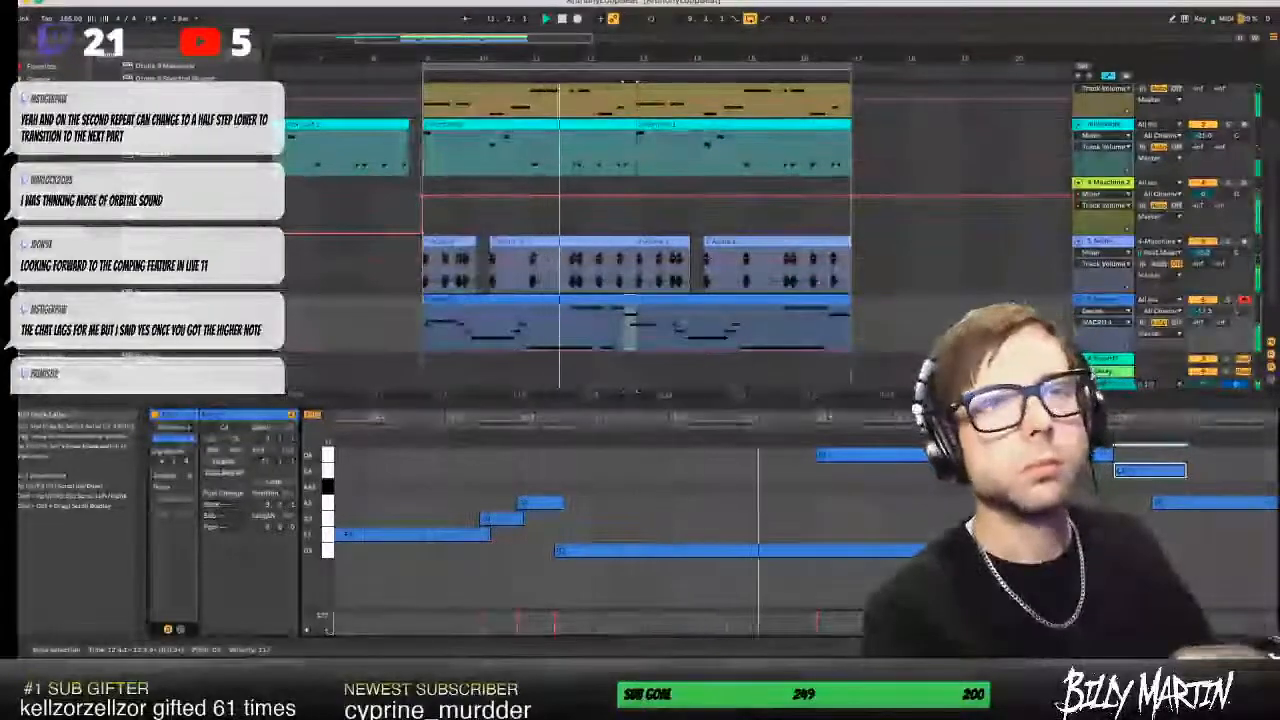
{"action": "key", "text": "space"}
{"action": "left_click", "coordinate": [1003, 550]}
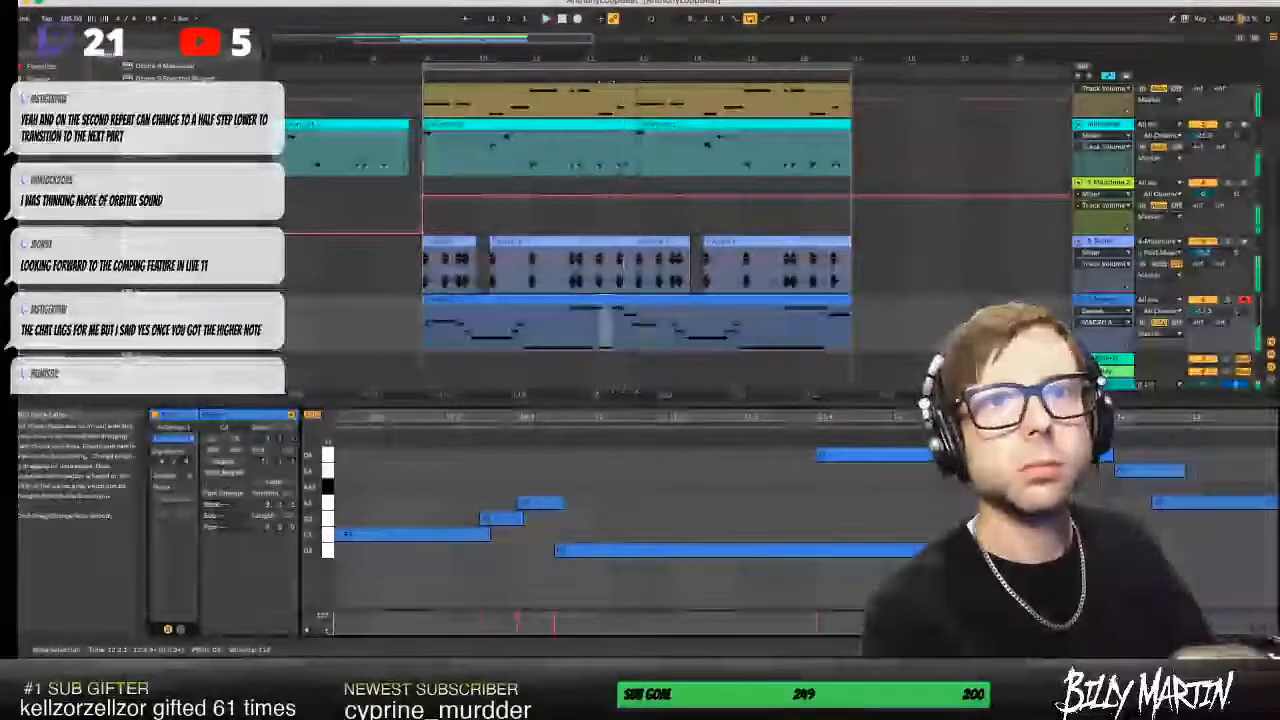
{"action": "key", "text": "space"}
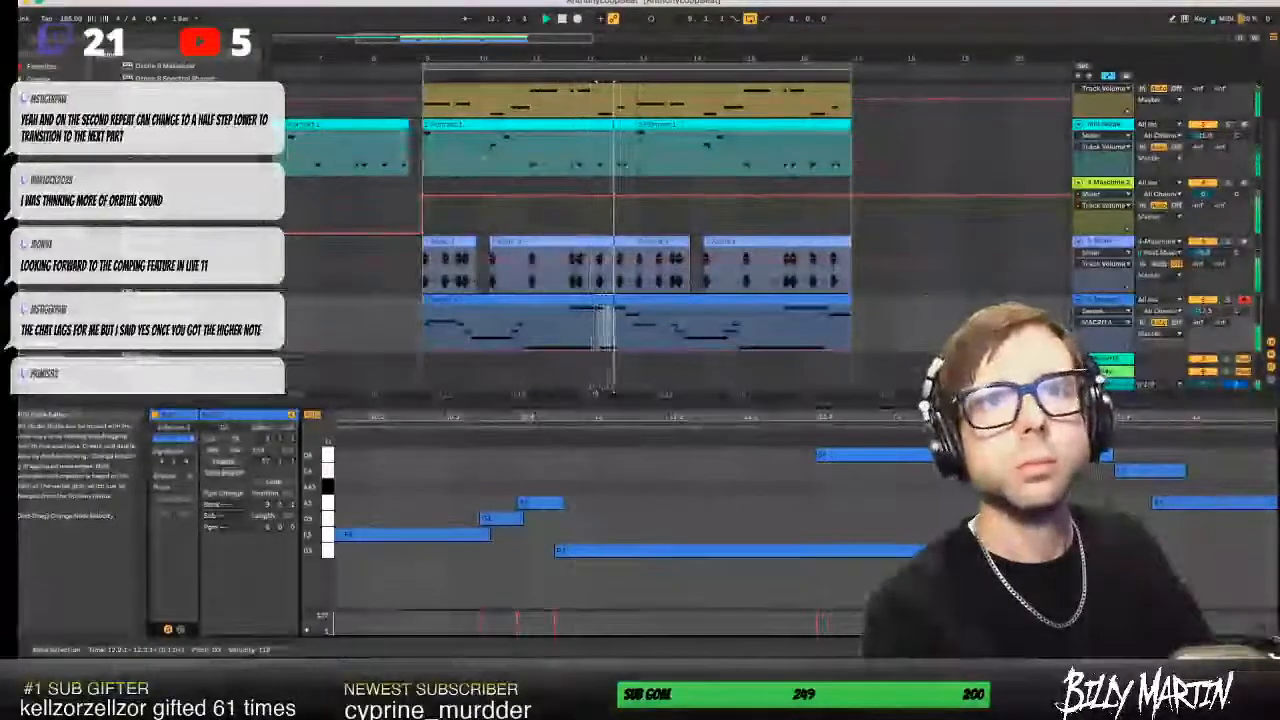
- Move the C4 note before bar 13 earlier, then delete the Serum clip's second half from bar 13 to 17
{"action": "left_click_drag", "start_coordinate": [1152, 472], "coordinate": [1116, 477]}
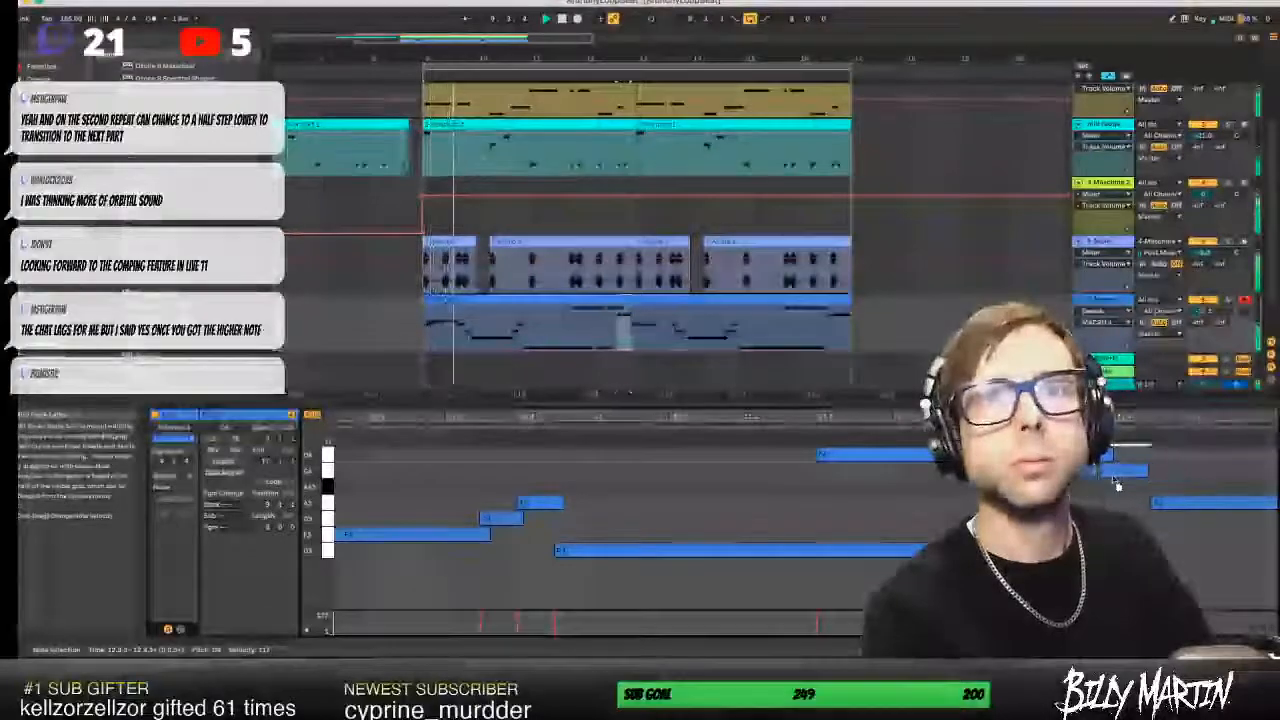
{"action": "left_click", "coordinate": [1108, 455]}
{"action": "left_click", "coordinate": [637, 318]}
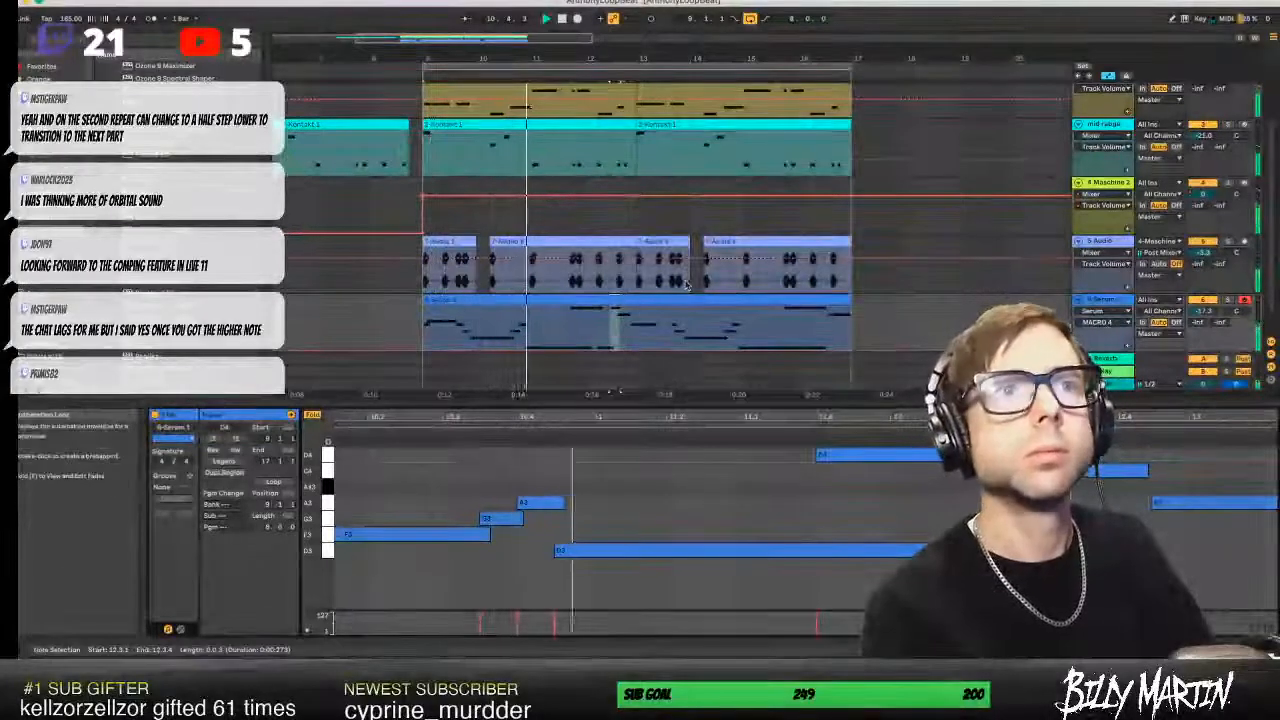
{"action": "left_click_drag", "start_coordinate": [638, 316], "coordinate": [846, 310]}
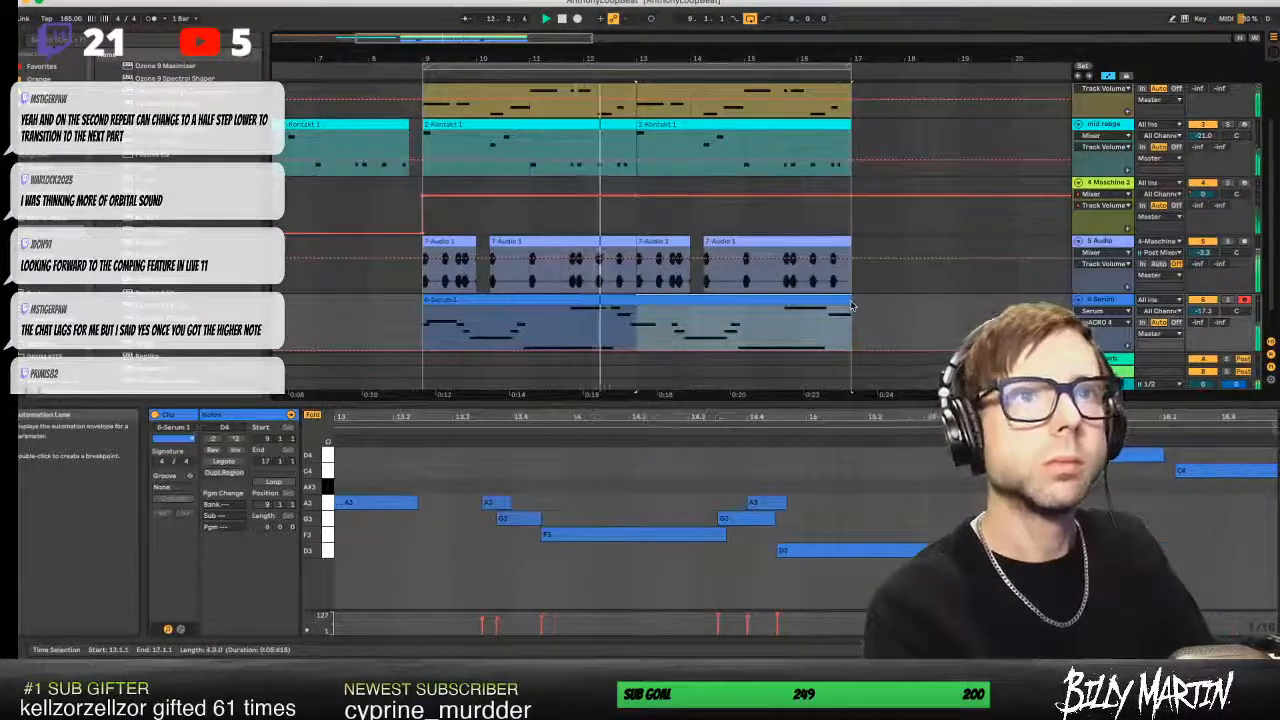
{"action": "key", "text": "Delete"}
{"action": "key", "text": "space"}
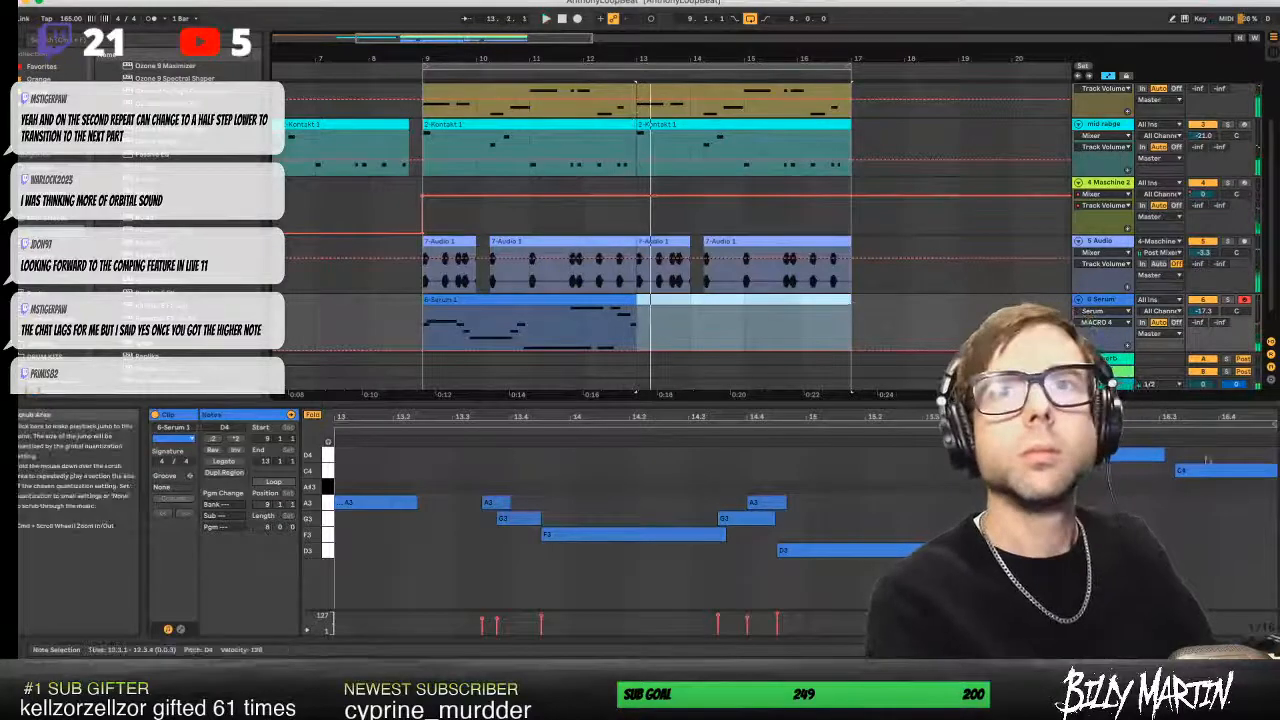
- Remove the last A3 note of bar 12, extend the C4 before it to the start of bar 13 and play it back
{"action": "left_click", "coordinate": [1191, 518]}
{"action": "left_click", "coordinate": [617, 300]}
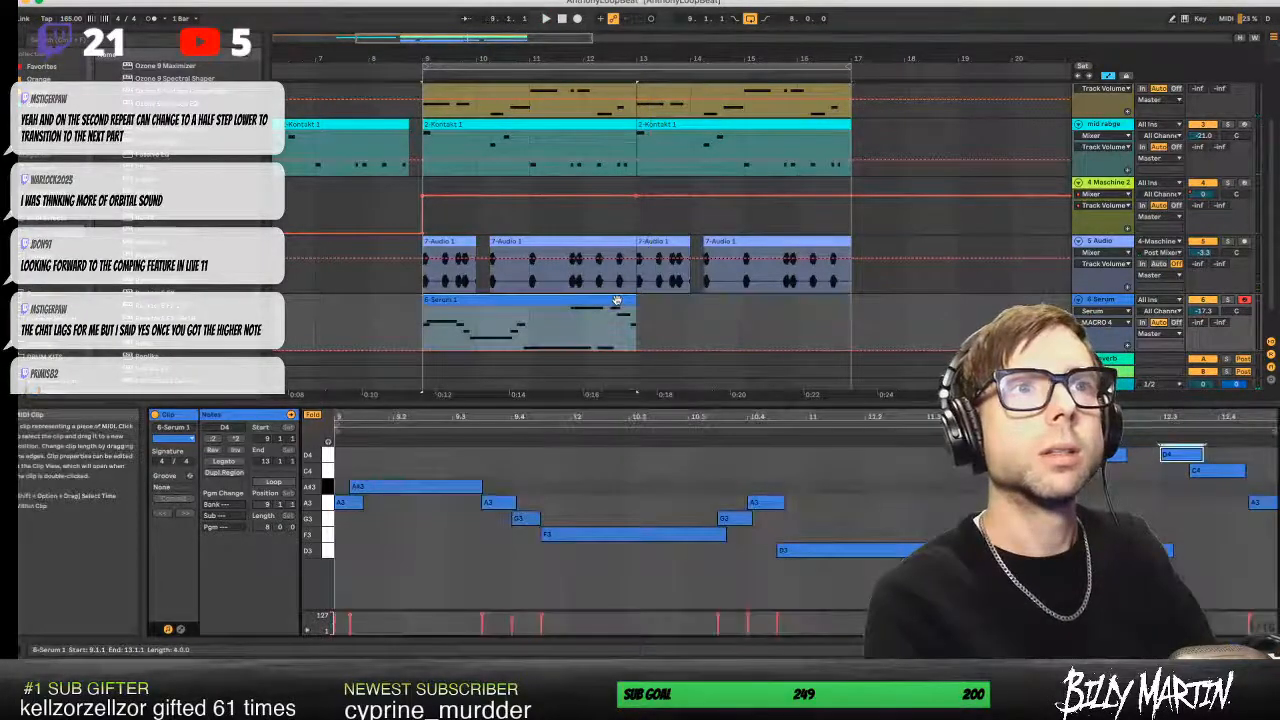
{"action": "left_click", "coordinate": [1250, 480]}
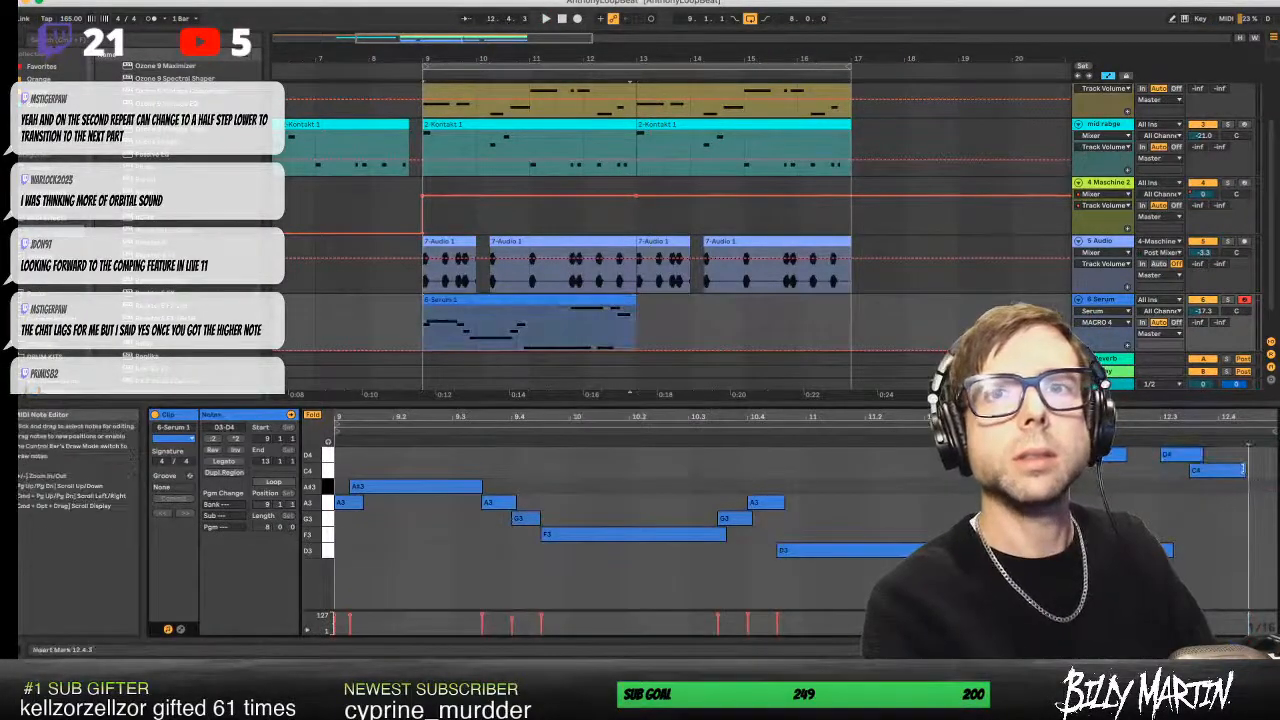
{"action": "left_click_drag", "start_coordinate": [1243, 470], "coordinate": [1272, 470]}
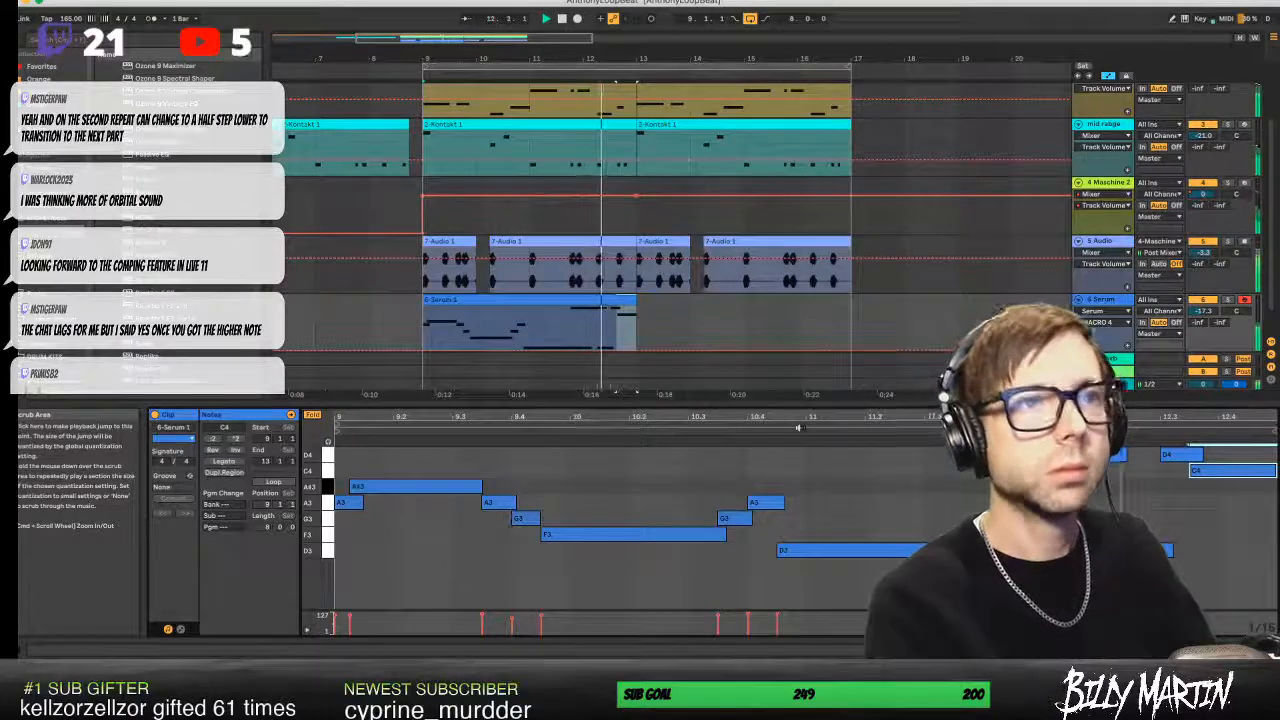
{"action": "key", "text": "space"}
- Duplicate the four-bar Serum clip so the copy fills bars 13 to 17, and play from just before bar 9
{"action": "left_click", "coordinate": [512, 300]}
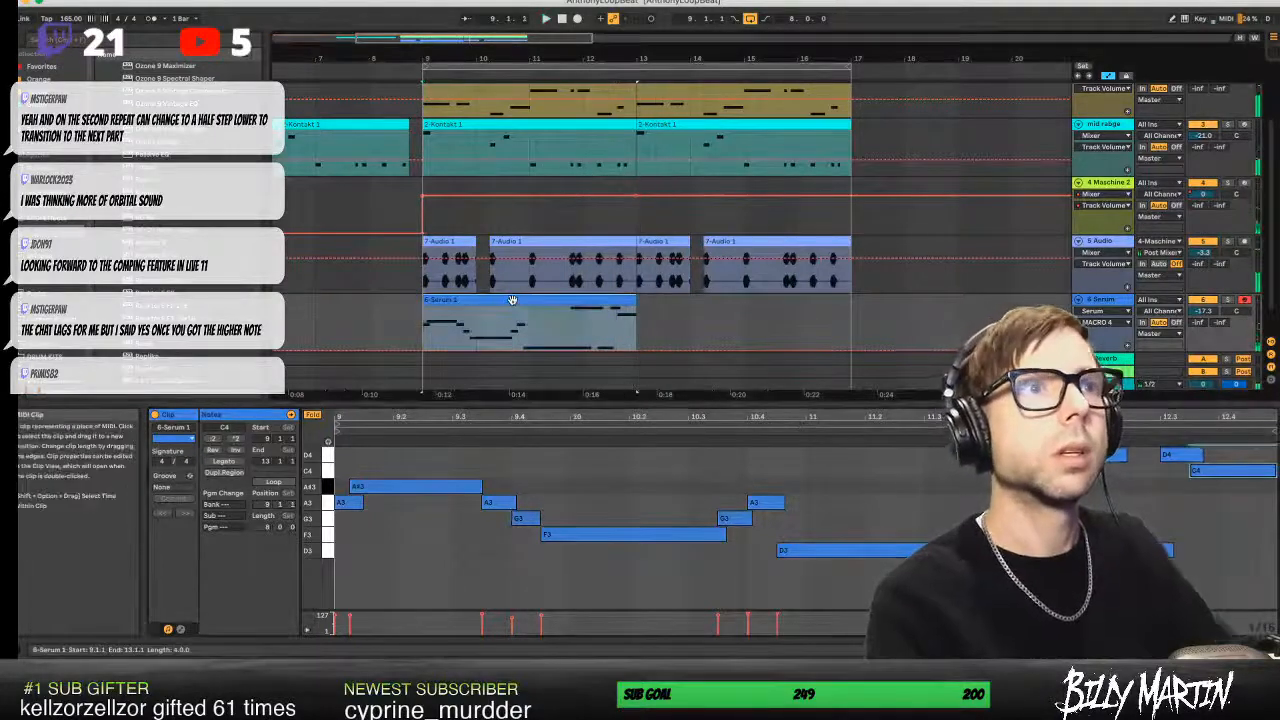
{"action": "key", "text": "super+d"}
{"action": "left_click", "coordinate": [408, 316]}
{"action": "key", "text": "space"}
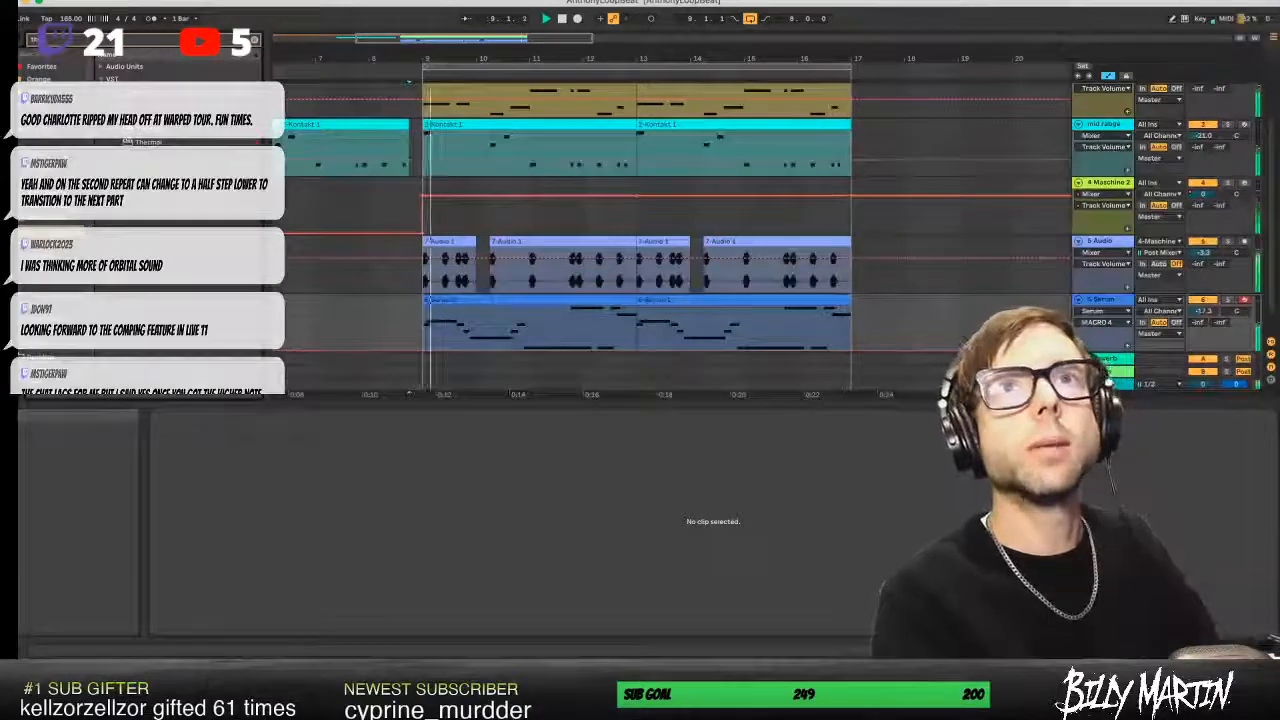
- Add the Thermal effect to the Serum track and try its Extreme preset Pinwheel
{"action": "left_click_drag", "start_coordinate": [140, 143], "coordinate": [461, 287]}
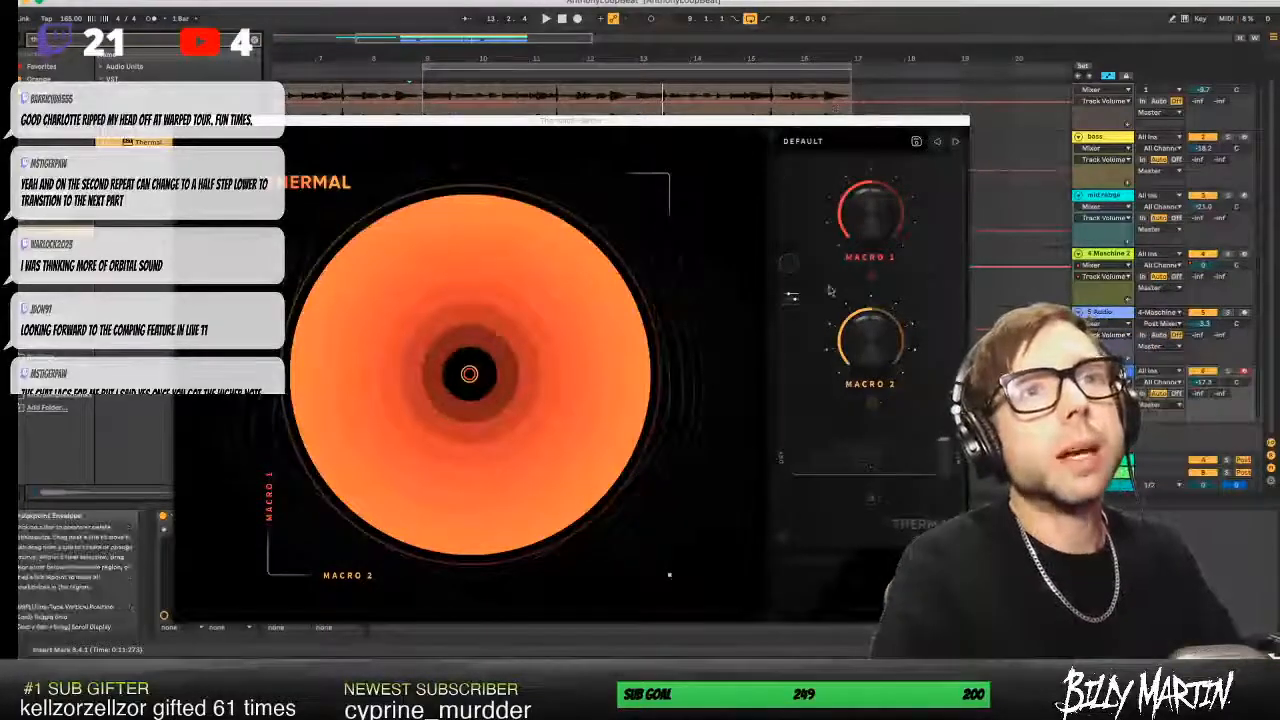
{"action": "left_click", "coordinate": [791, 264]}
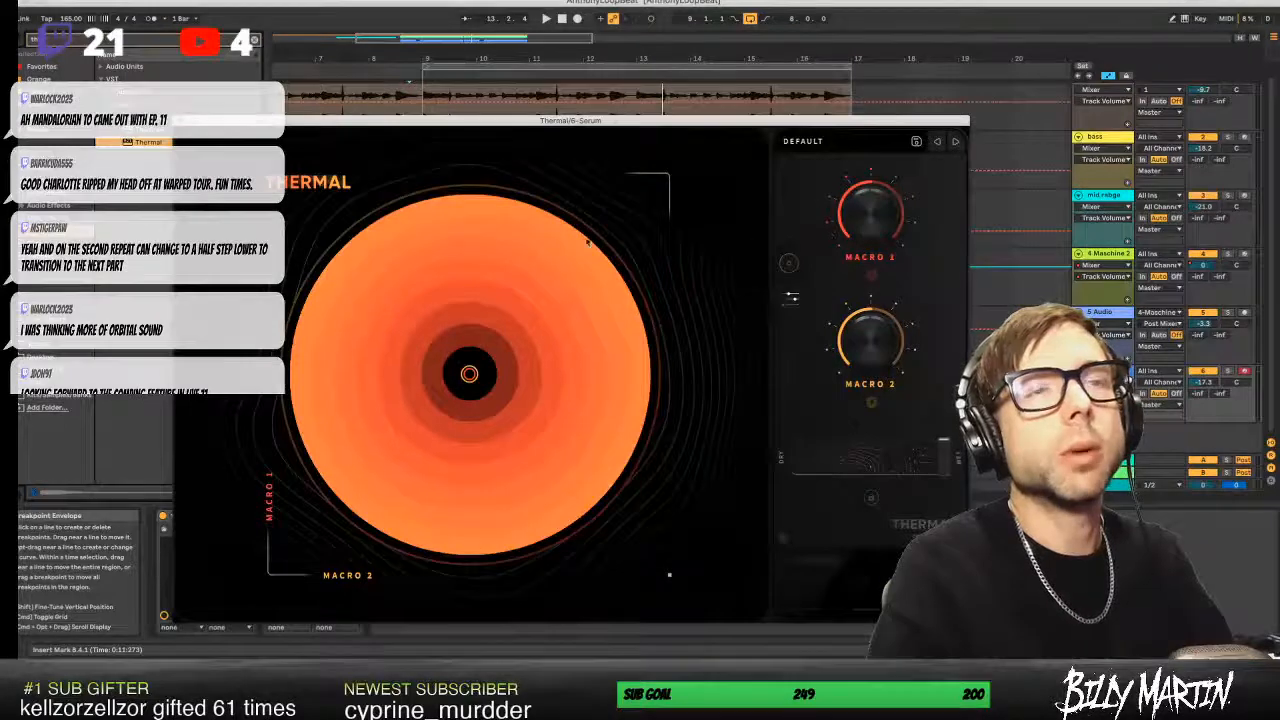
{"action": "left_click", "coordinate": [811, 142]}
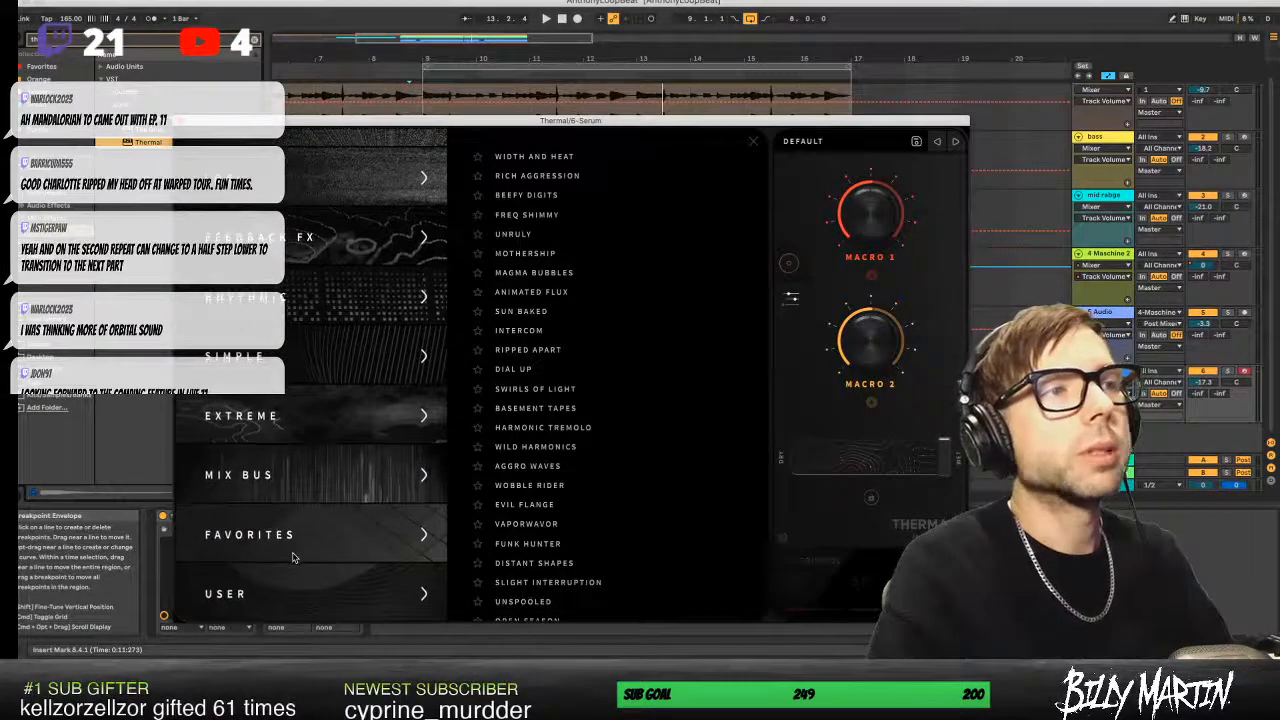
{"action": "left_click", "coordinate": [380, 427]}
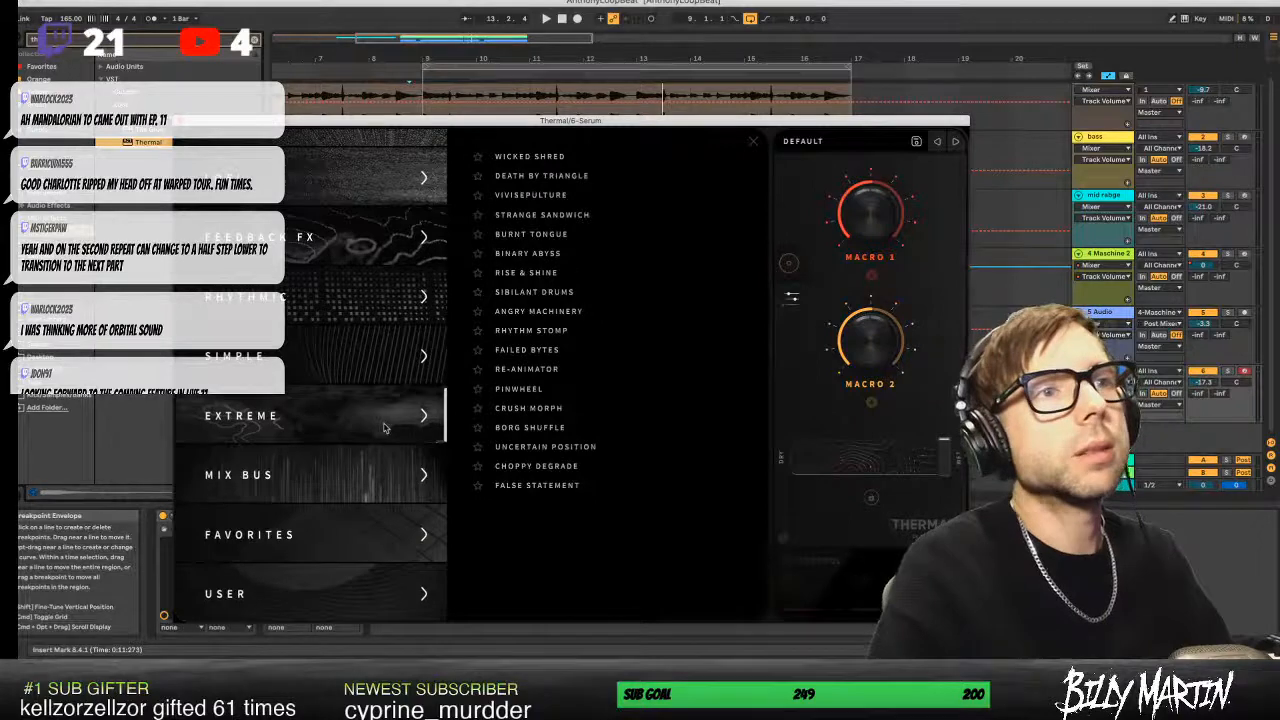
{"action": "left_click", "coordinate": [527, 391]}
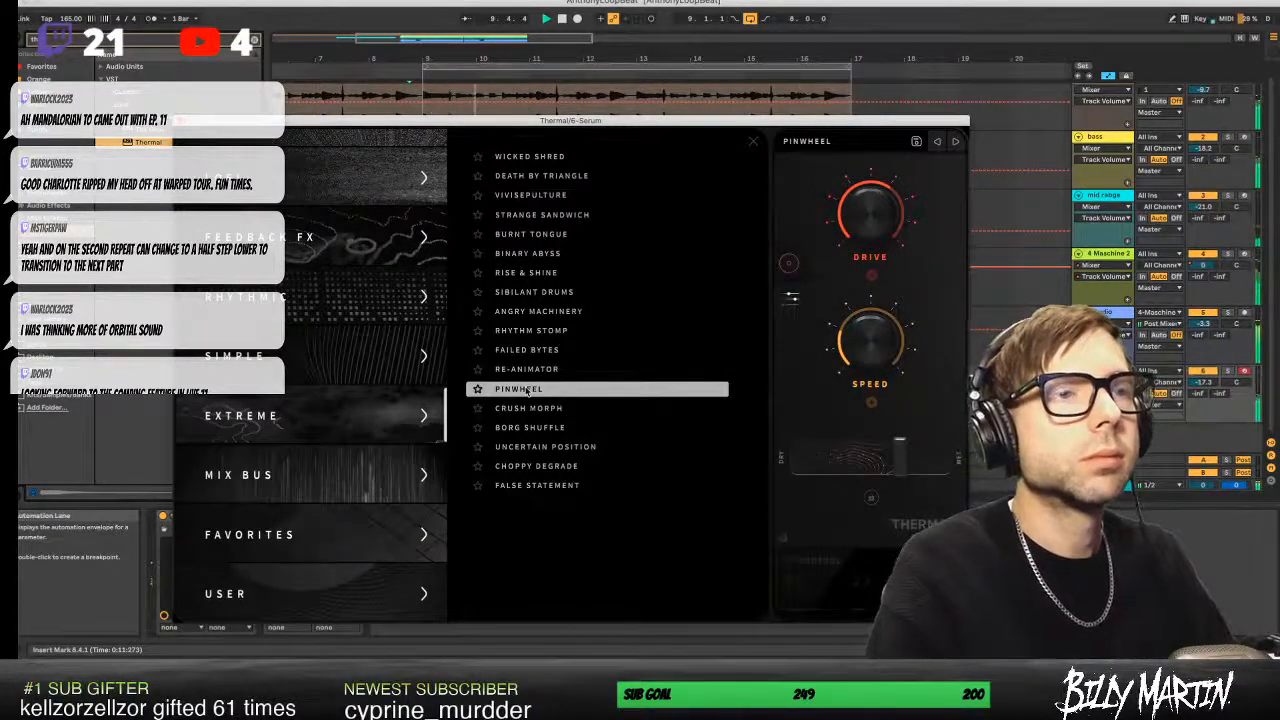
- Load the Failed Bytes preset in Thermal, set its dry/wet mix to about 54 percent and close the plug-in window
{"action": "left_click", "coordinate": [523, 352]}
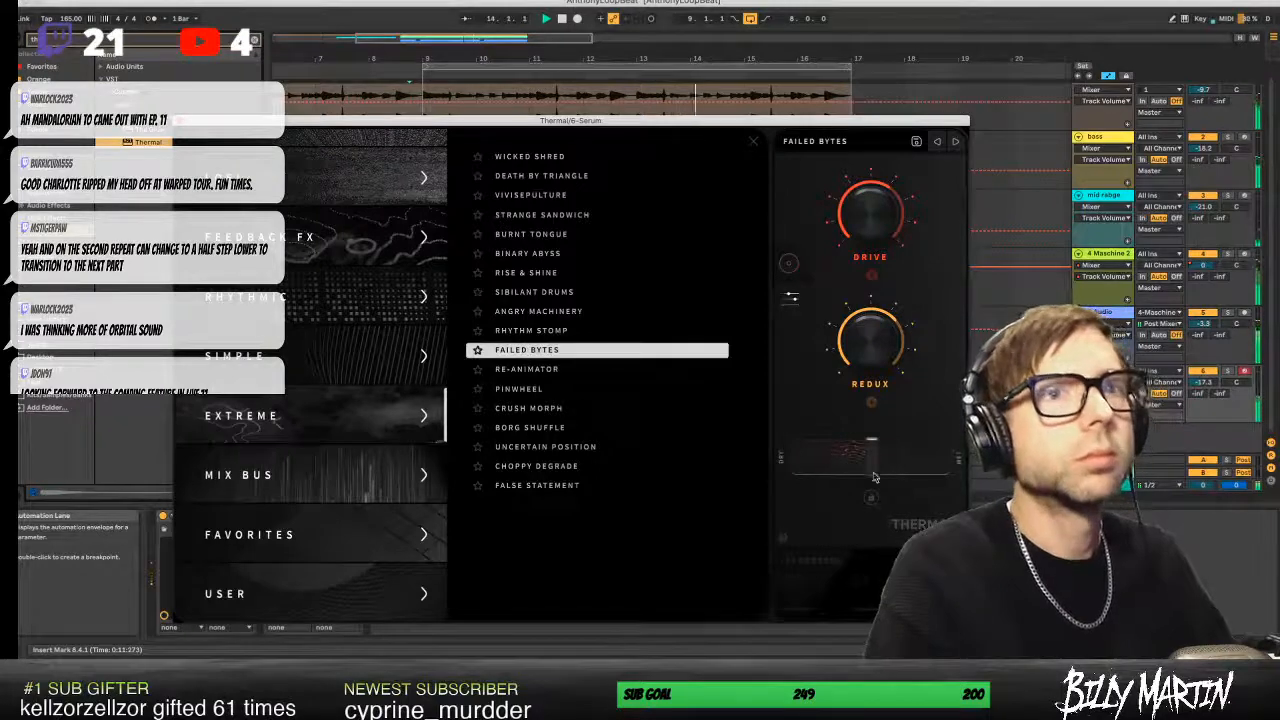
{"action": "left_click_drag", "start_coordinate": [871, 472], "coordinate": [855, 473]}
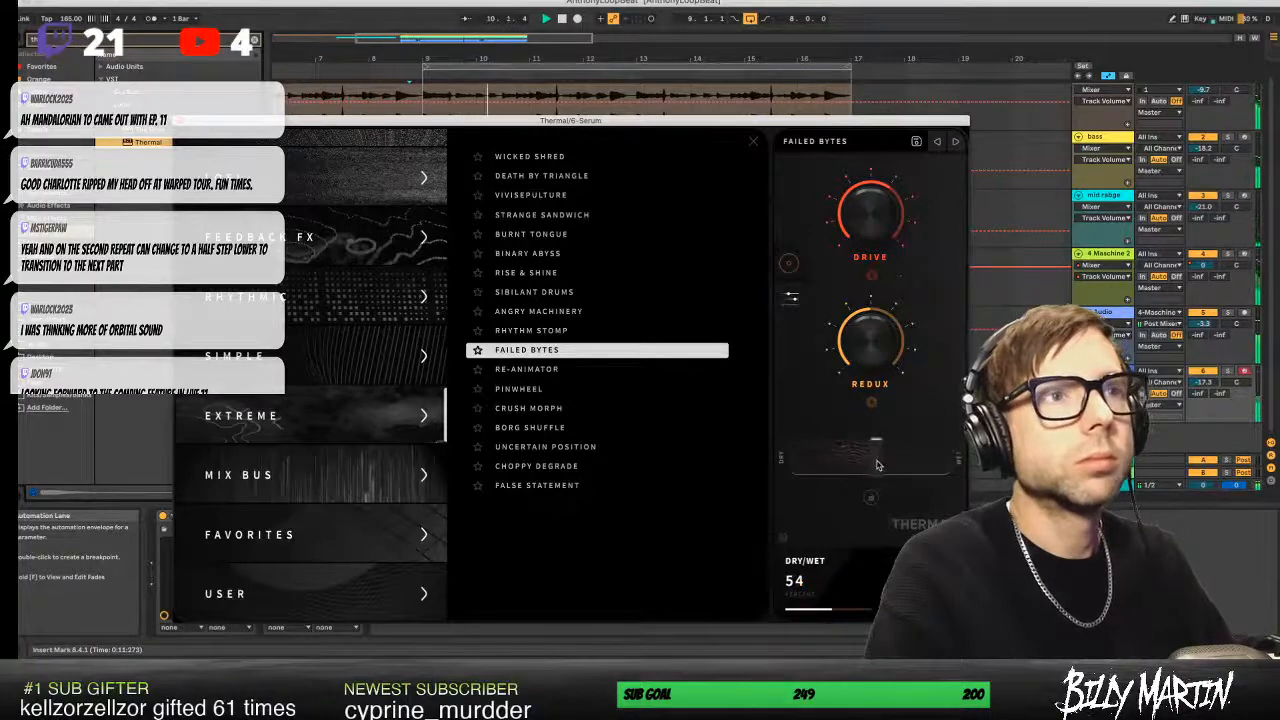
{"action": "left_click", "coordinate": [180, 121]}
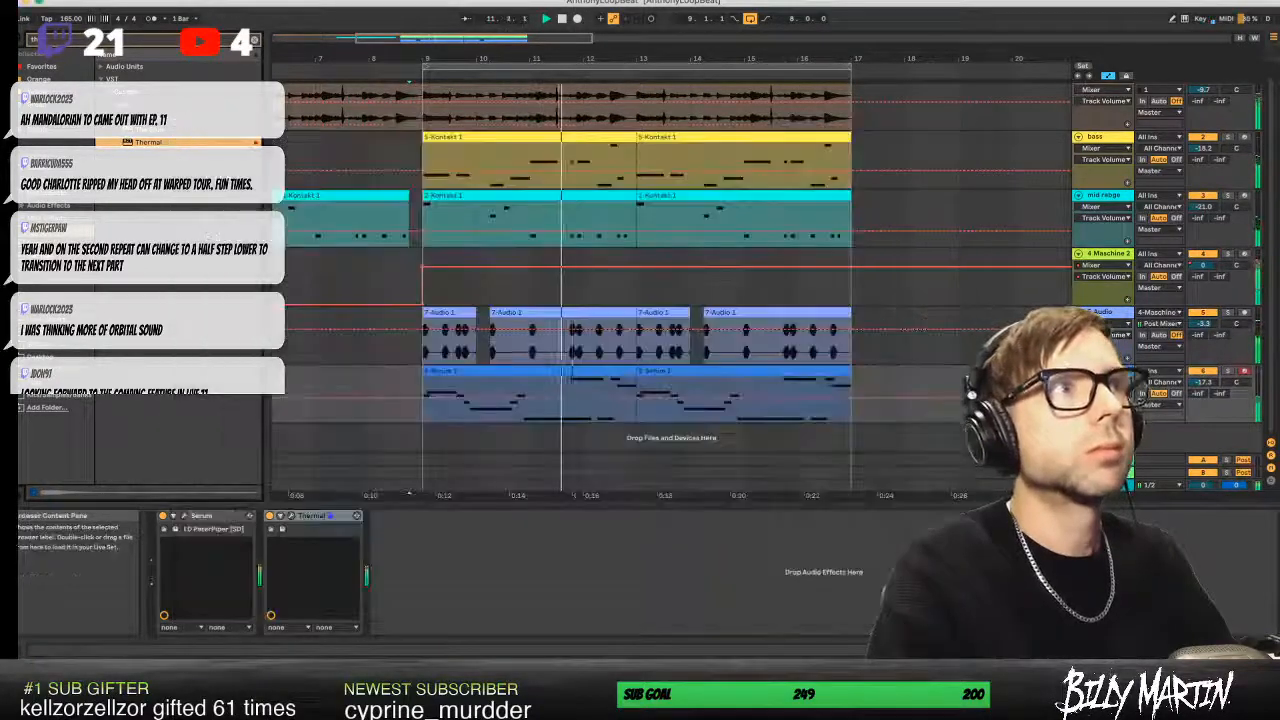
- Add H-Delay Stereo after Thermal on the Serum track, unsolo the track and close the delay window
{"action": "left_click", "coordinate": [254, 41]}
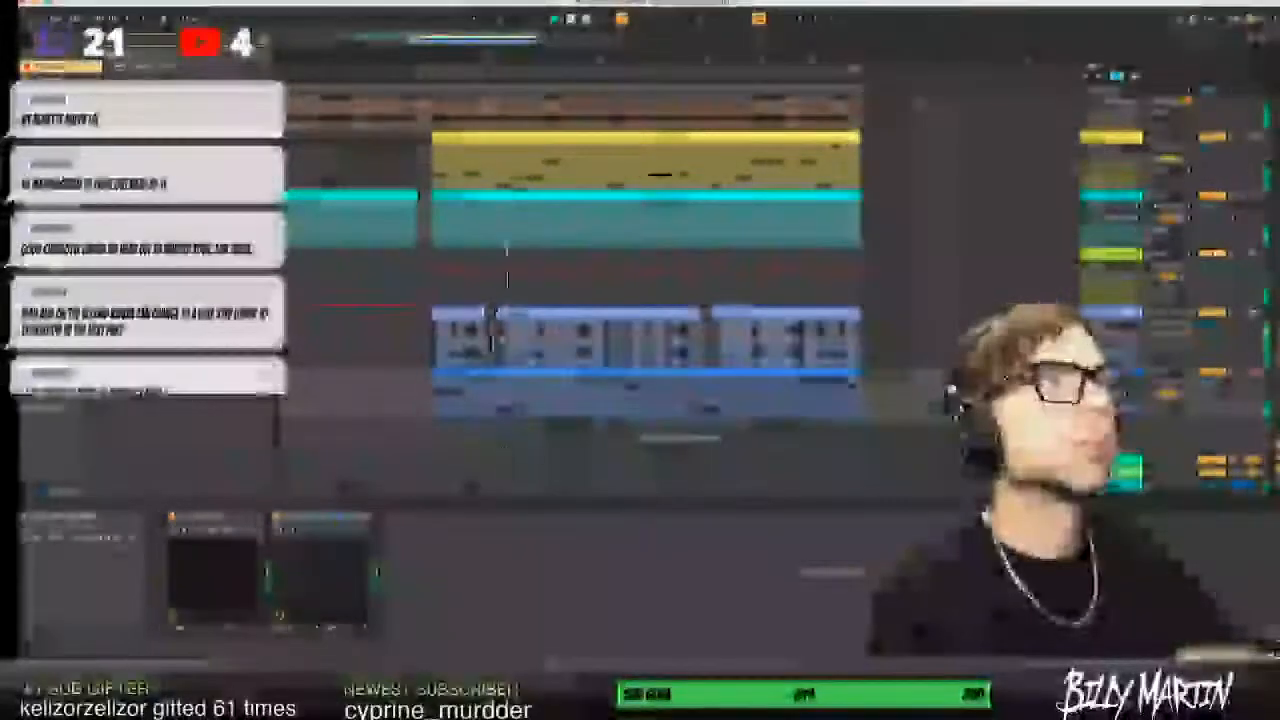
{"action": "left_click_drag", "start_coordinate": [450, 533], "coordinate": [460, 551]}
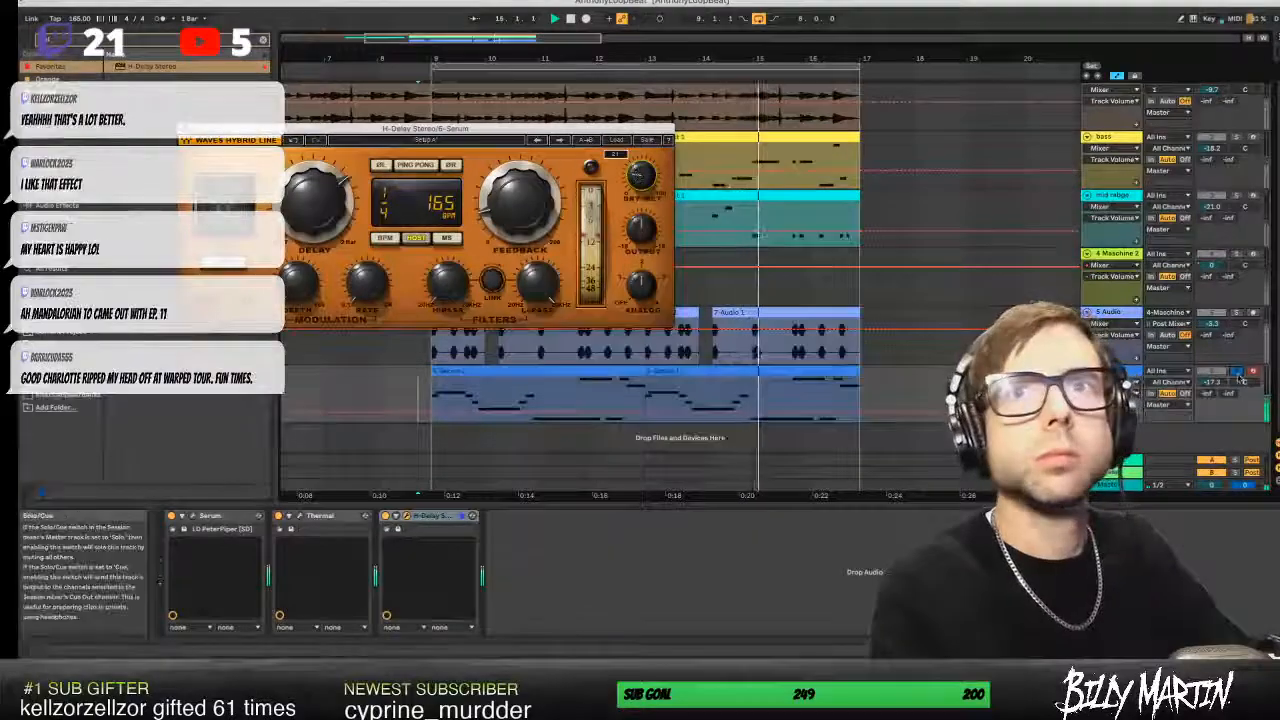
{"action": "left_click", "coordinate": [1237, 372]}
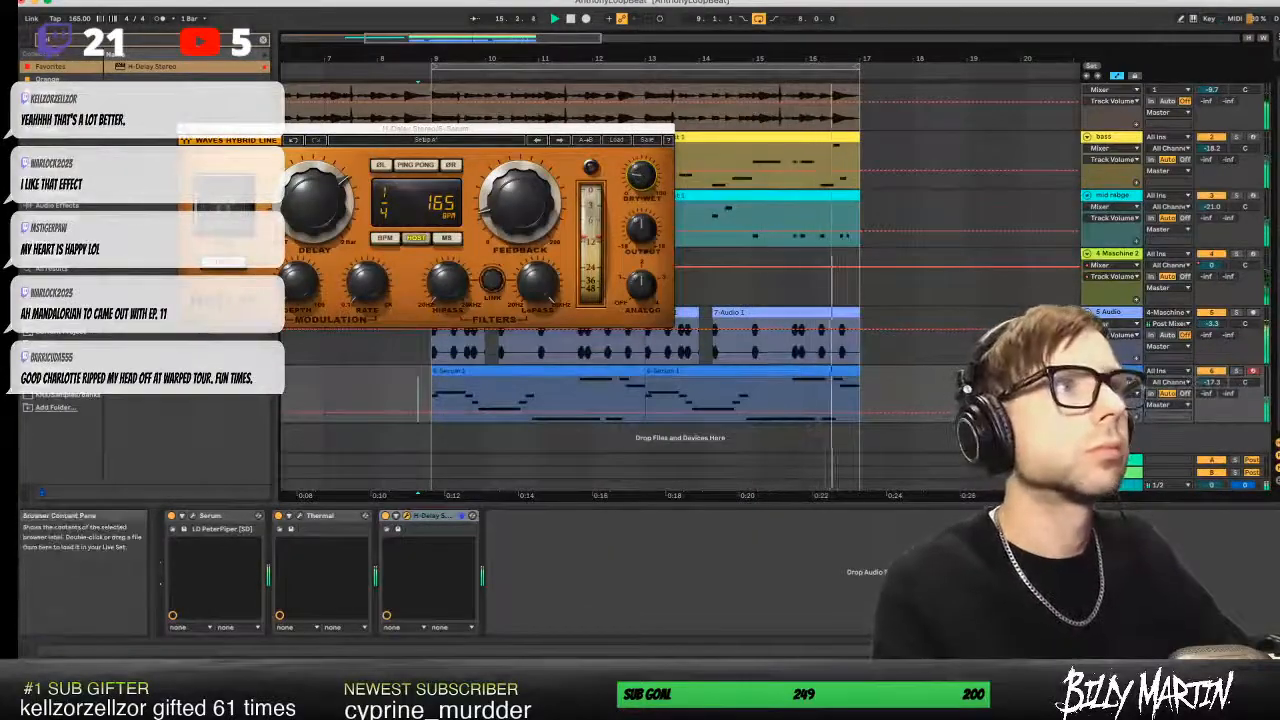
{"action": "left_click", "coordinate": [185, 129]}
- Insert EQ Eight between Thermal and H-Delay, cutting the lows with band 1 and lowering the highs with a high shelf on band 8
{"action": "left_click", "coordinate": [264, 40]}
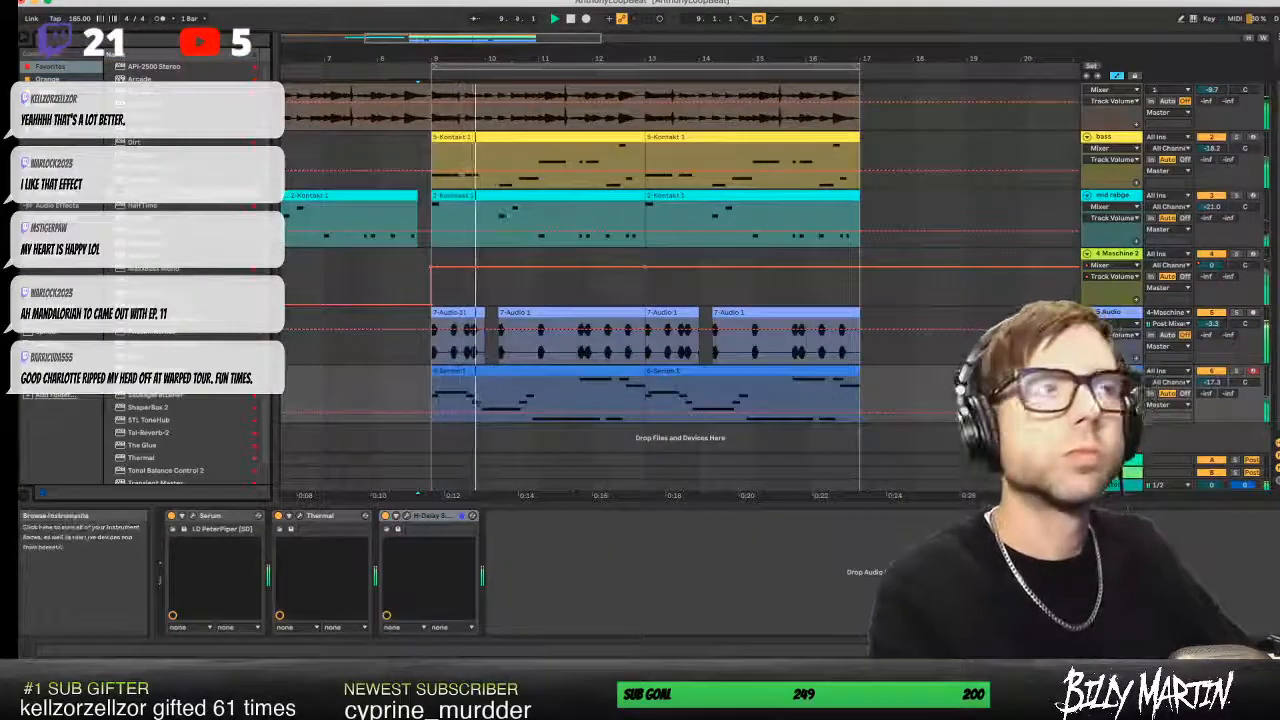
{"action": "left_click", "coordinate": [57, 205]}
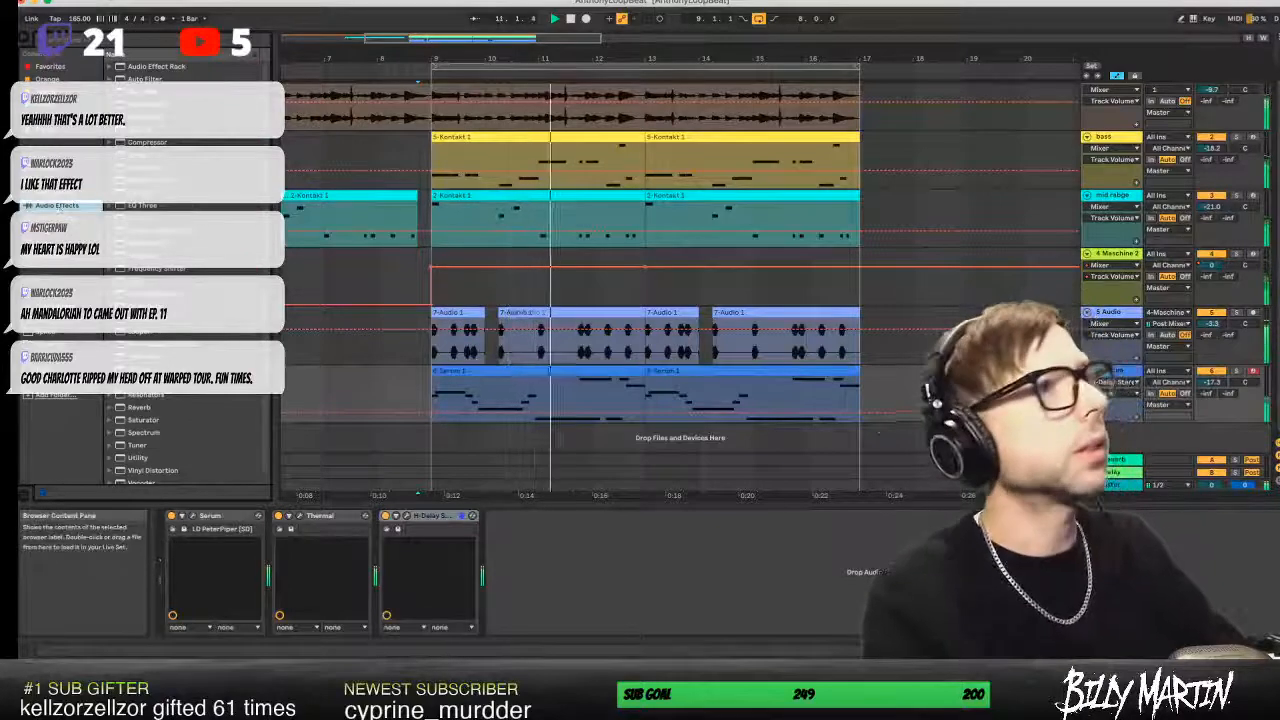
{"action": "left_click", "coordinate": [143, 79]}
{"action": "left_click_drag", "start_coordinate": [143, 193], "coordinate": [510, 579]}
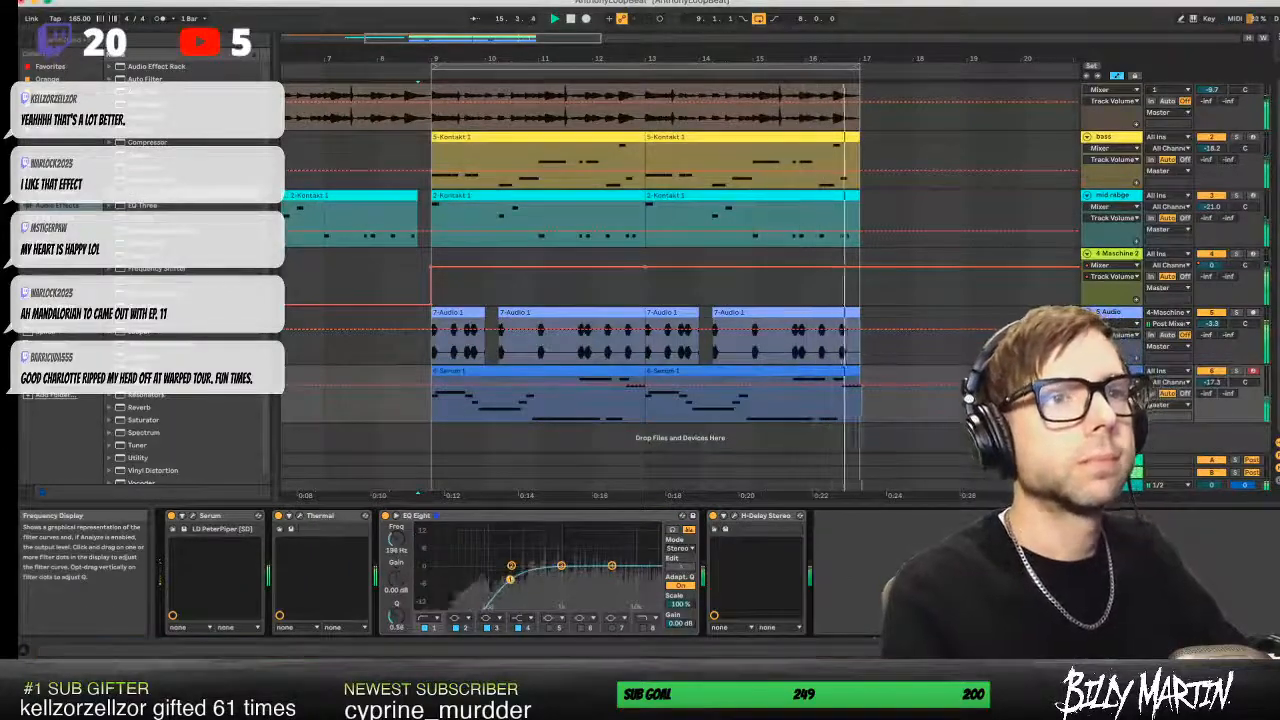
{"action": "left_click", "coordinate": [651, 618]}
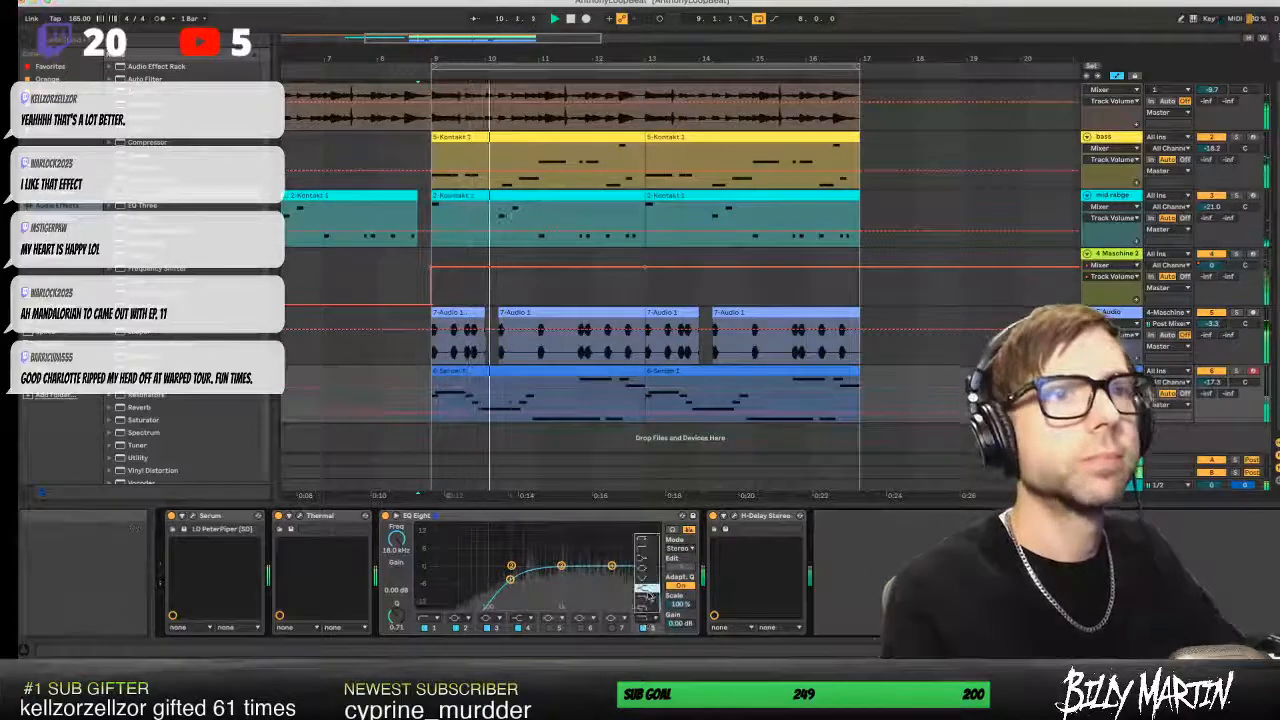
{"action": "left_click", "coordinate": [648, 592]}
{"action": "left_click_drag", "start_coordinate": [655, 566], "coordinate": [611, 591]}
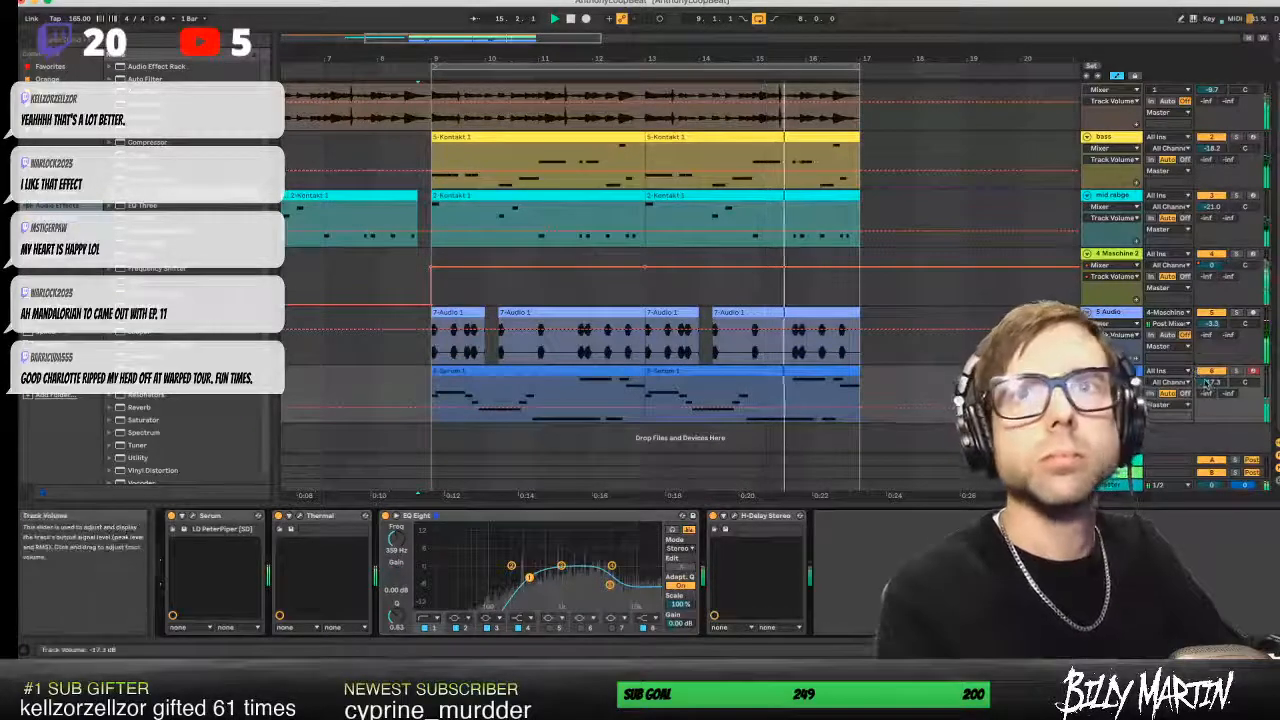
- Stop playback, mute the recorded drum audio track and open the Maschine 2 plug-in on track 4
{"action": "left_click", "coordinate": [1110, 312]}
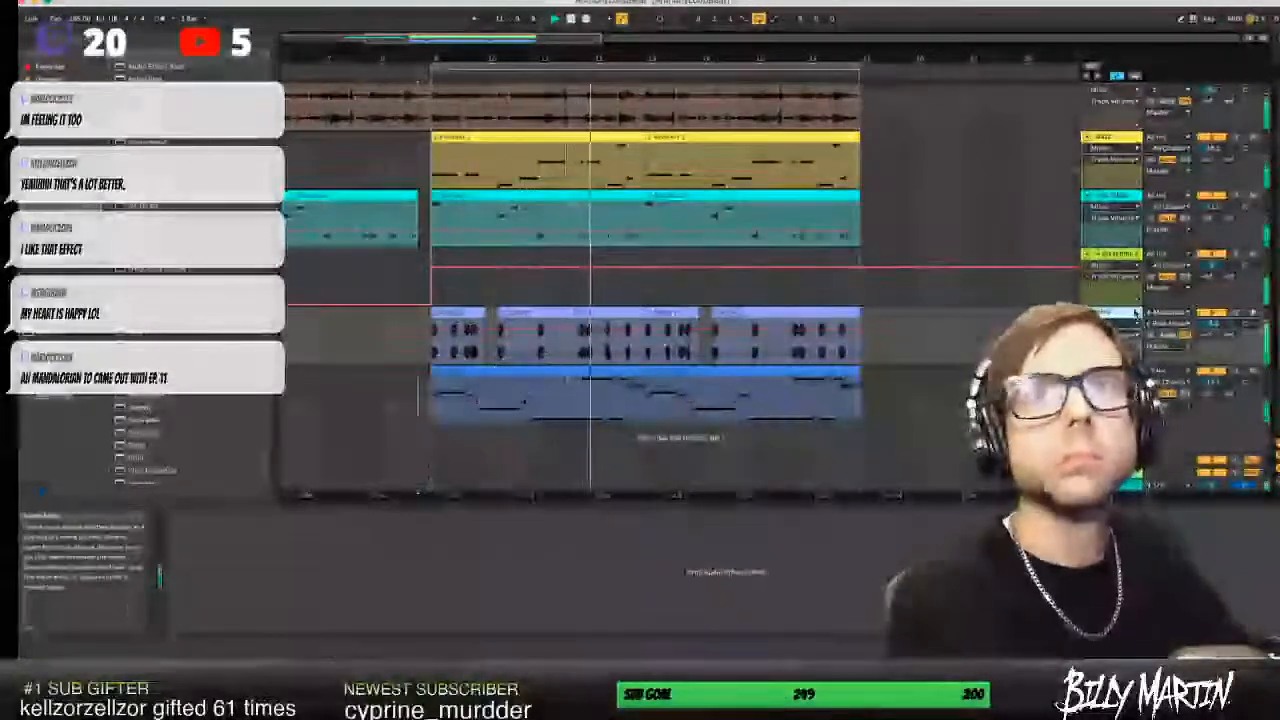
{"action": "key", "text": "space"}
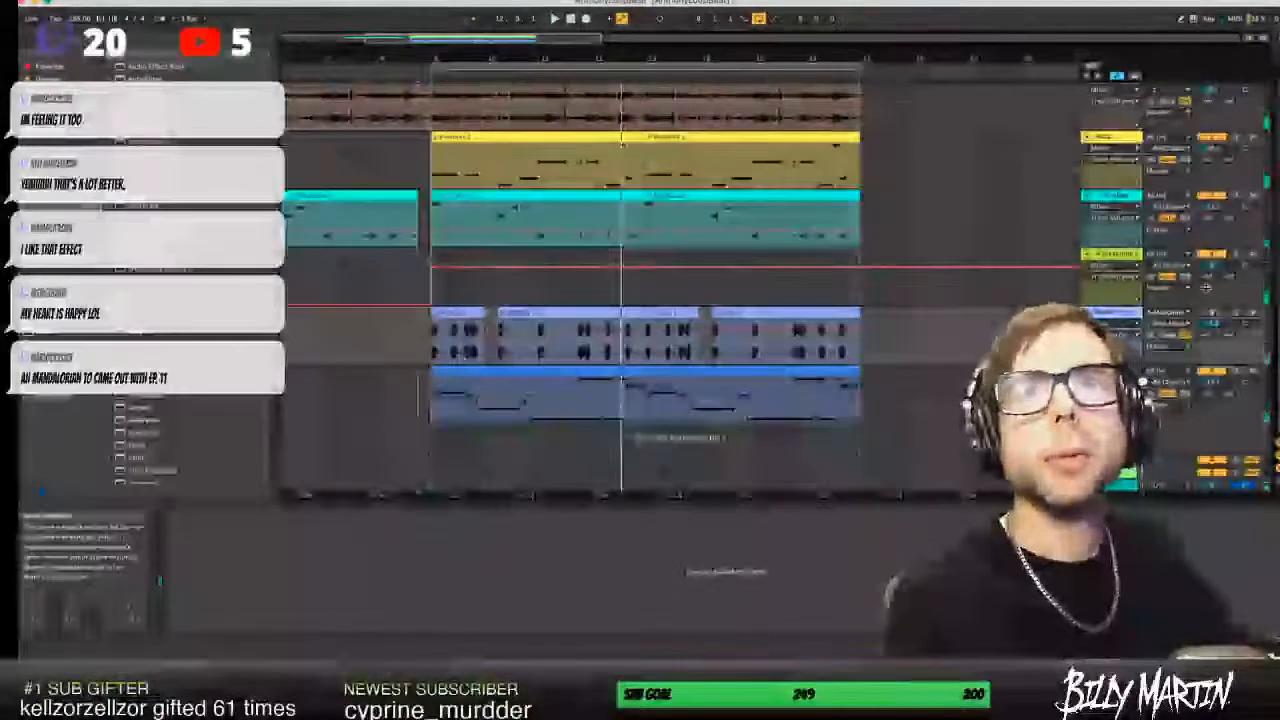
{"action": "left_click", "coordinate": [1208, 314]}
{"action": "scroll", "coordinate": [1113, 248], "scroll_direction": "up", "scroll_amount": 1}
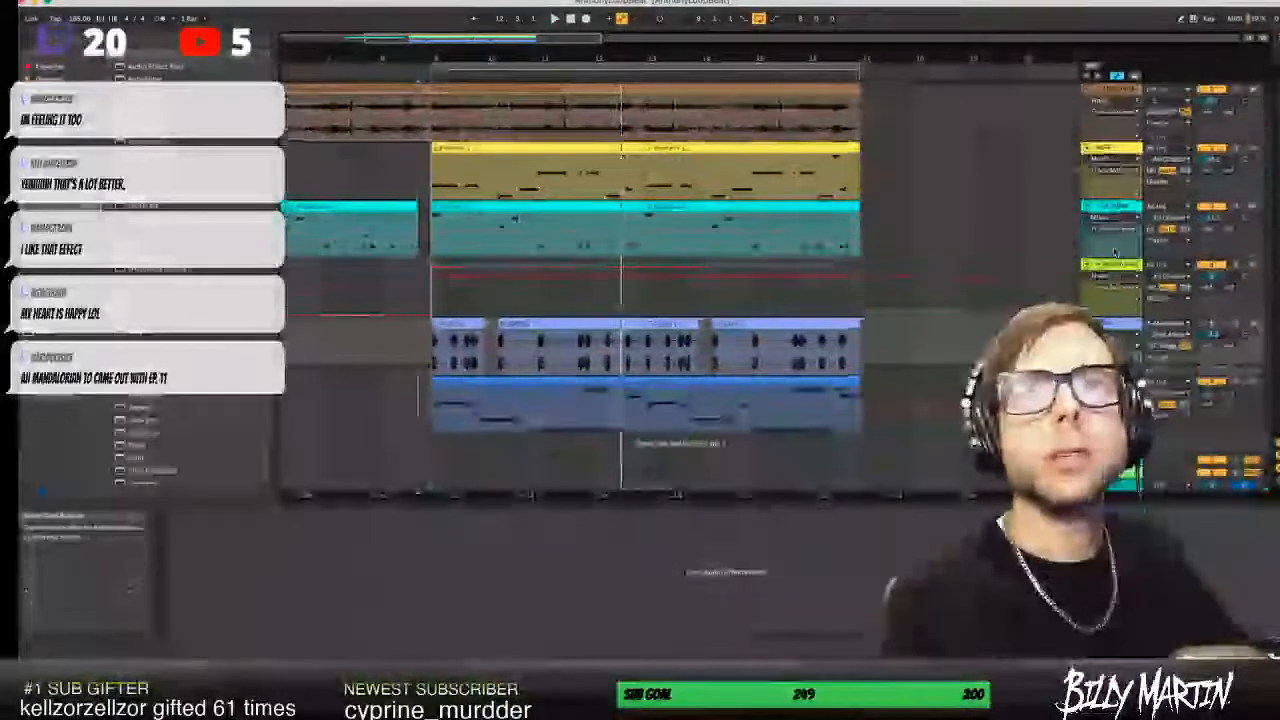
{"action": "scroll", "coordinate": [1116, 252], "scroll_direction": "down", "scroll_amount": 1}
{"action": "scroll", "coordinate": [1120, 257], "scroll_direction": "up", "scroll_amount": 1}
{"action": "left_click", "coordinate": [1120, 257]}
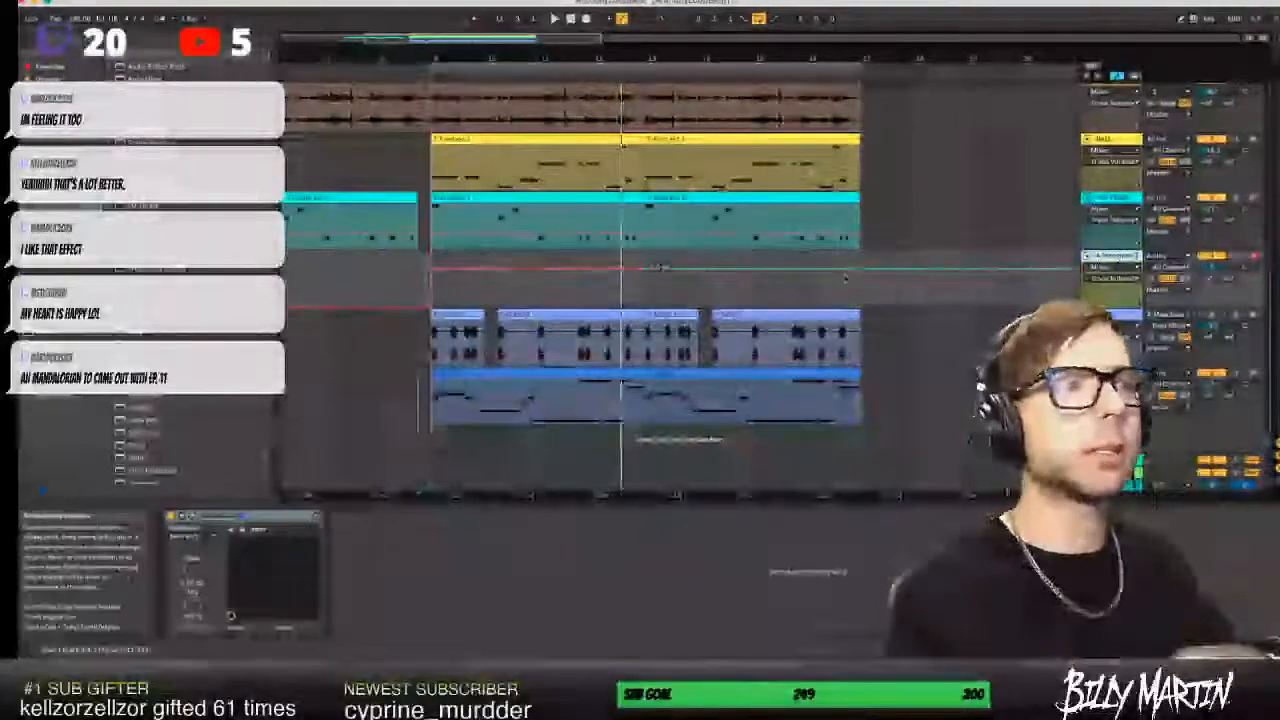
{"action": "left_click", "coordinate": [192, 518]}
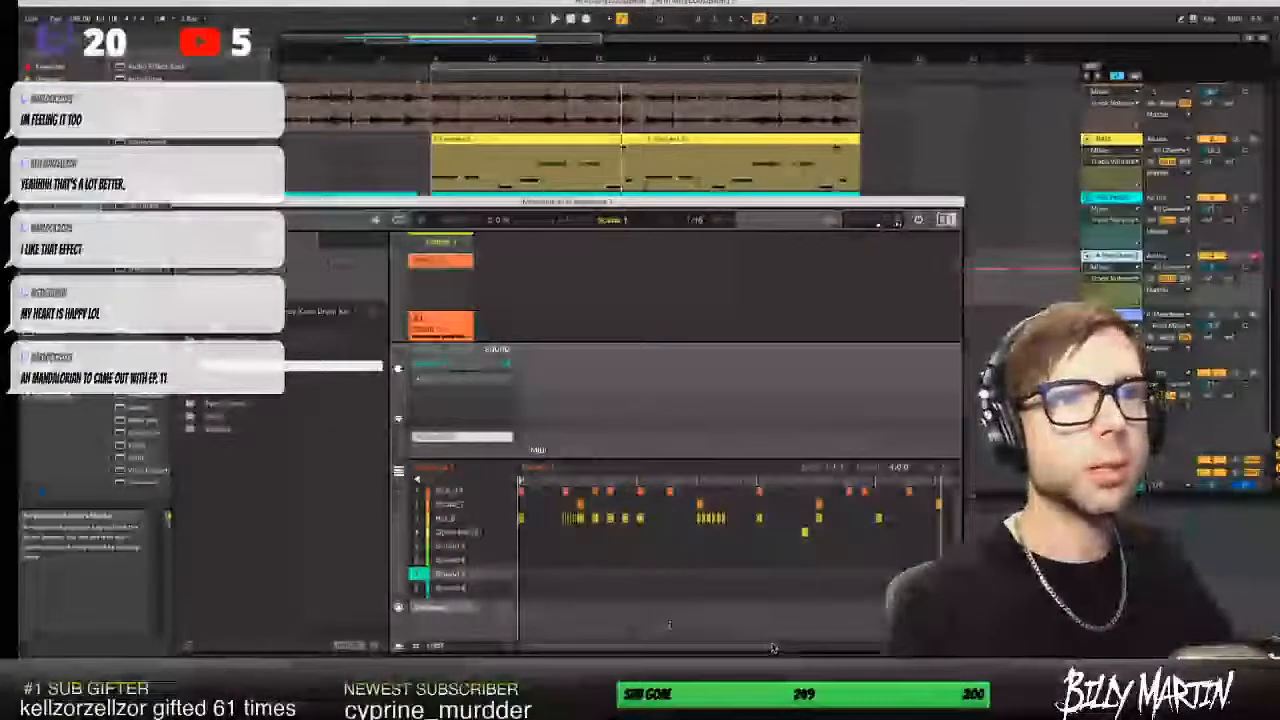
- Set the Maschine pattern editor's step grid to 1/16, zoom in on Pattern 1 and play it
{"action": "left_click", "coordinate": [487, 648]}
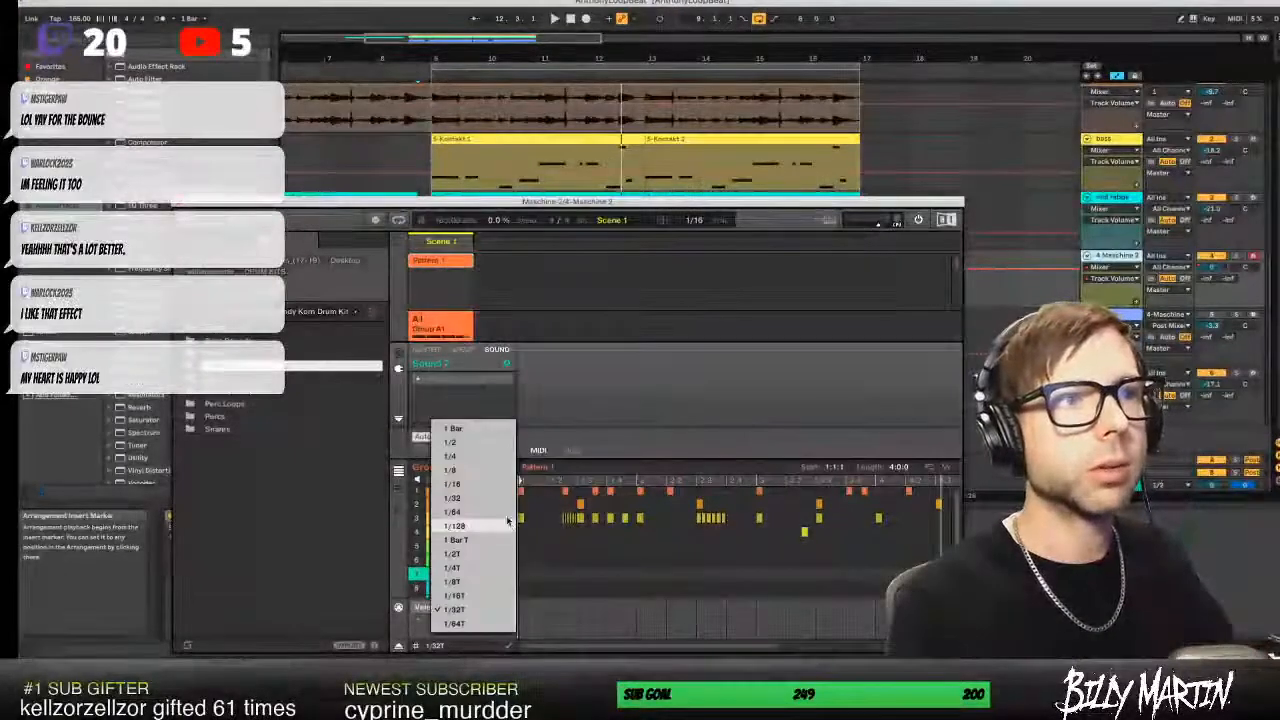
{"action": "left_click", "coordinate": [480, 489]}
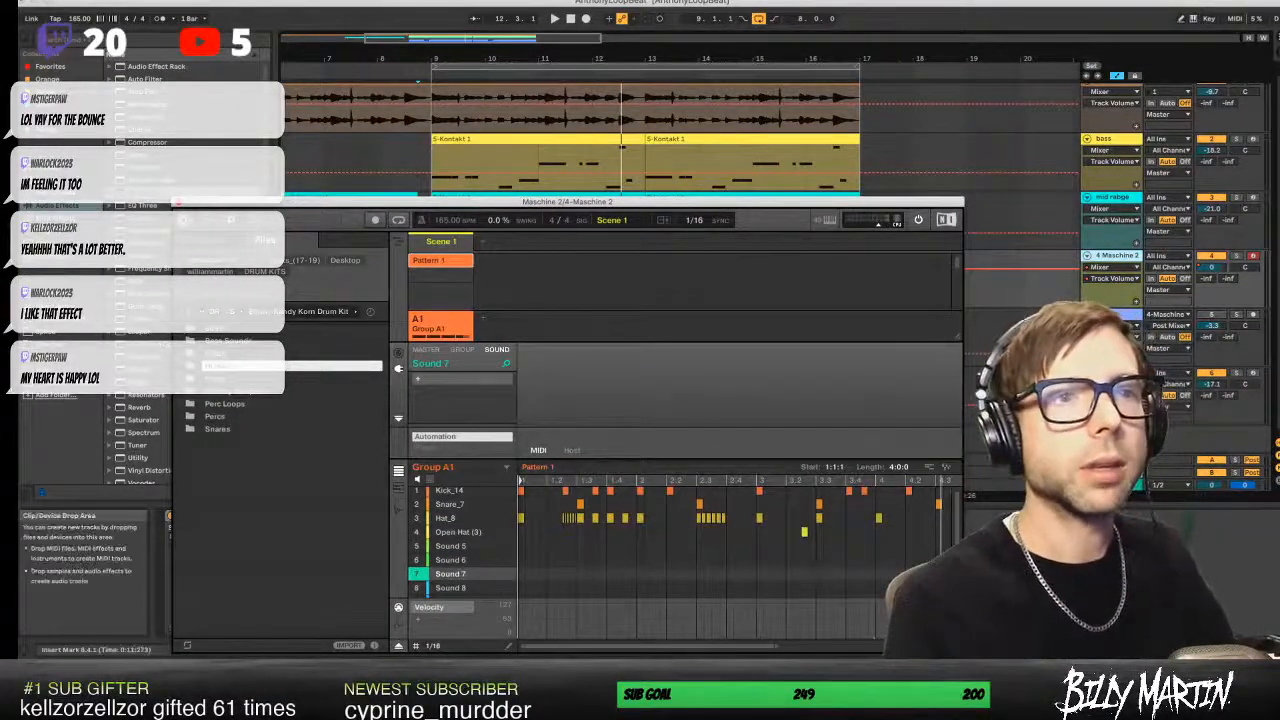
{"action": "left_click_drag", "start_coordinate": [775, 646], "coordinate": [718, 646]}
{"action": "key", "text": "space"}
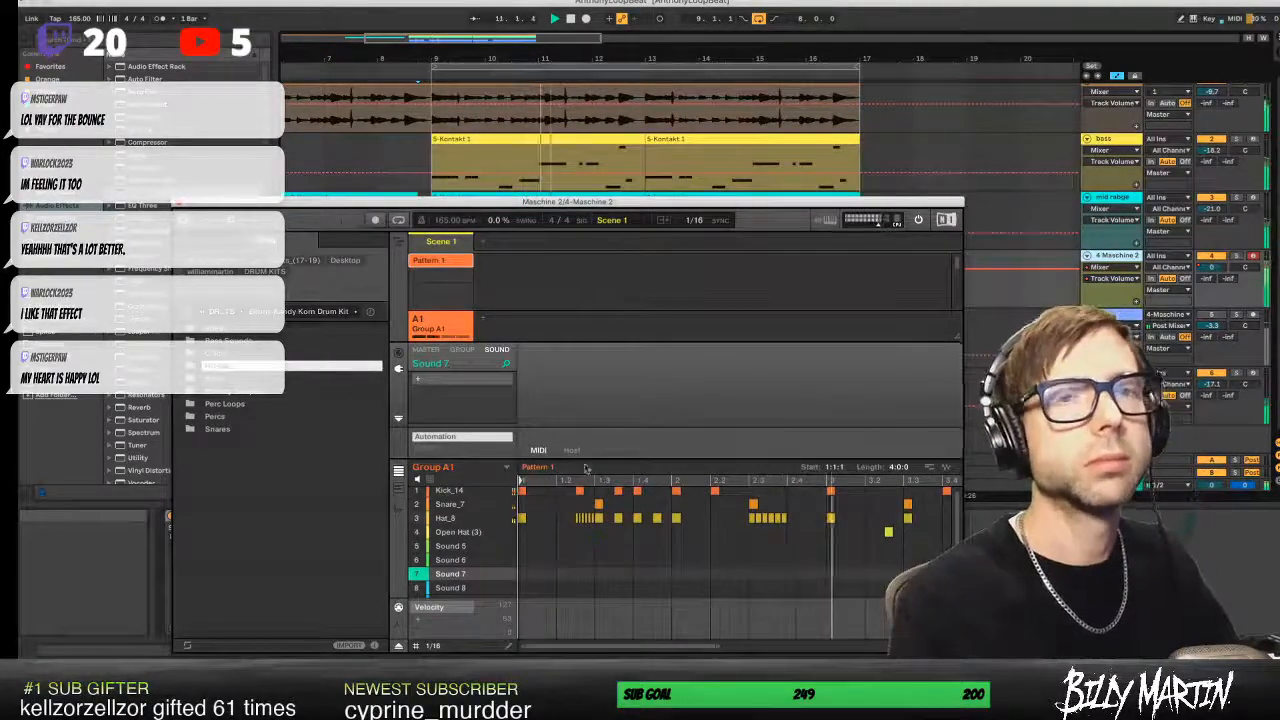
- Create Scene 2 with a new two-bar pattern in Group A1 and place Snare_7 hits on beats 1.3 and 2.3
{"action": "left_click", "coordinate": [482, 242]}
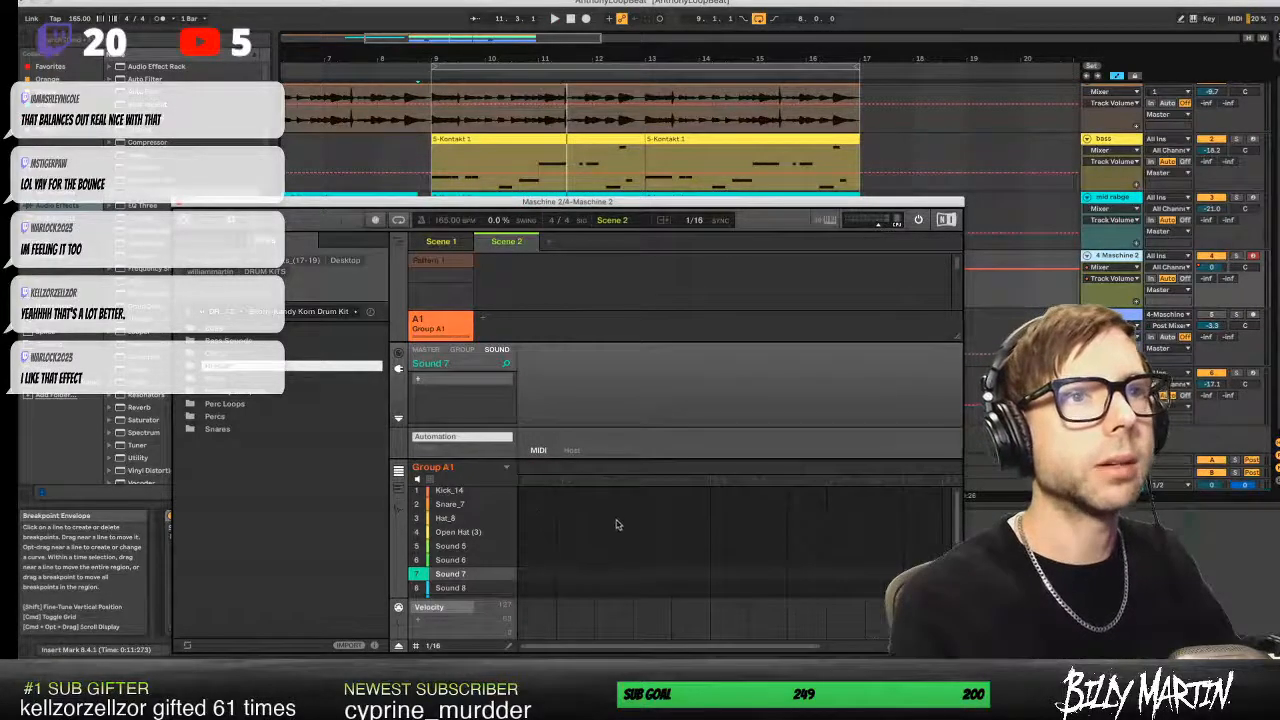
{"action": "left_click", "coordinate": [598, 506]}
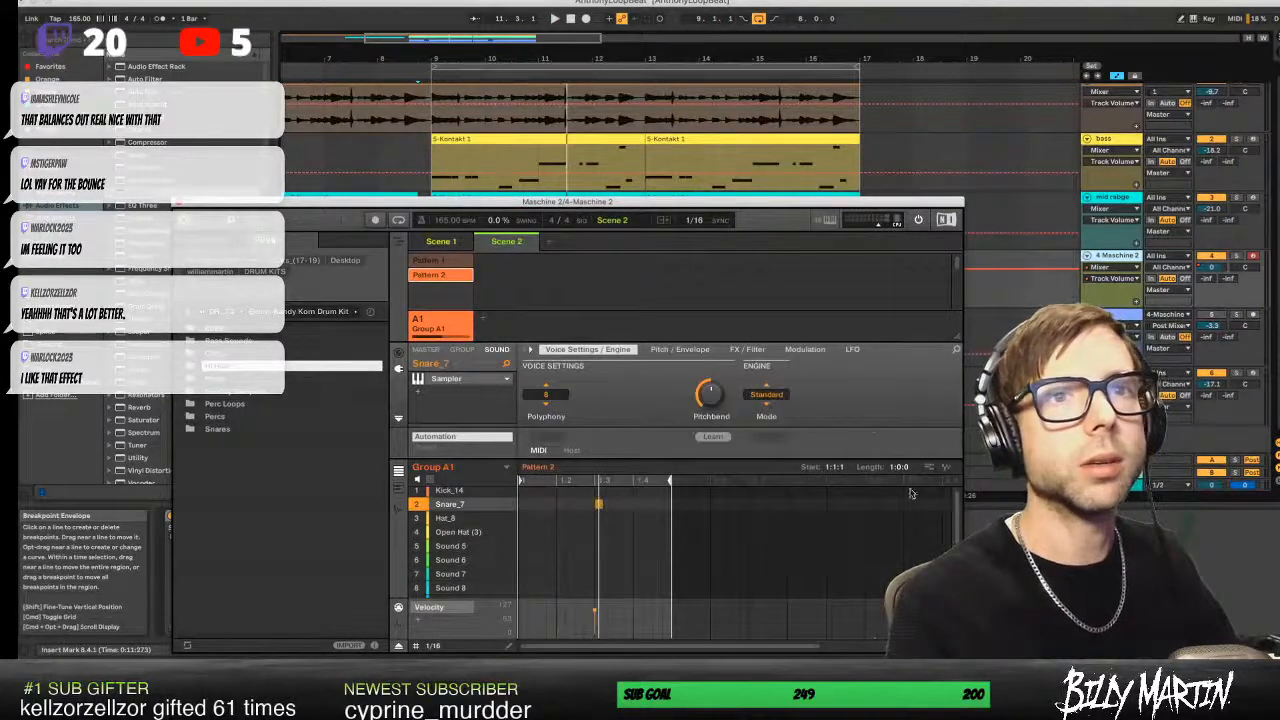
{"action": "left_click_drag", "start_coordinate": [669, 481], "coordinate": [826, 481]}
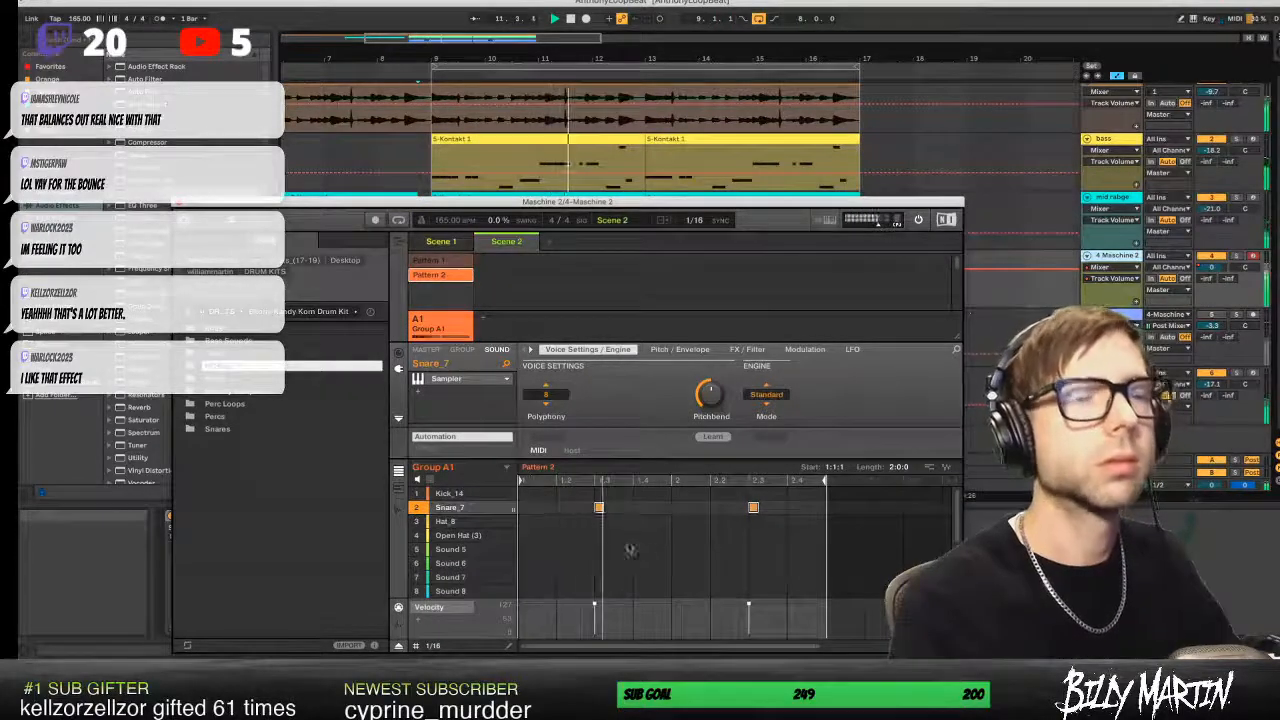
- Add Kick_14 hits to Pattern 2 at its start, on beat 2.2 and halfway between beats 2.3 and 2.4
{"action": "left_click", "coordinate": [521, 494]}
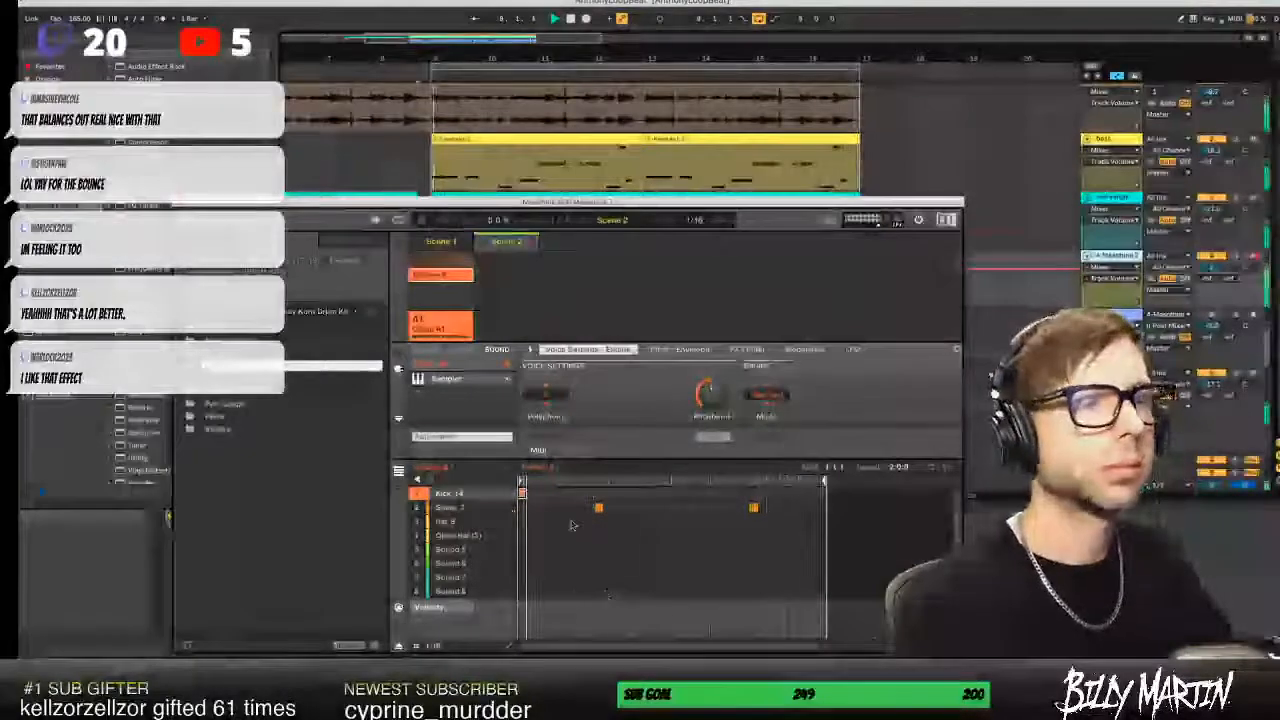
{"action": "double_click", "coordinate": [715, 495]}
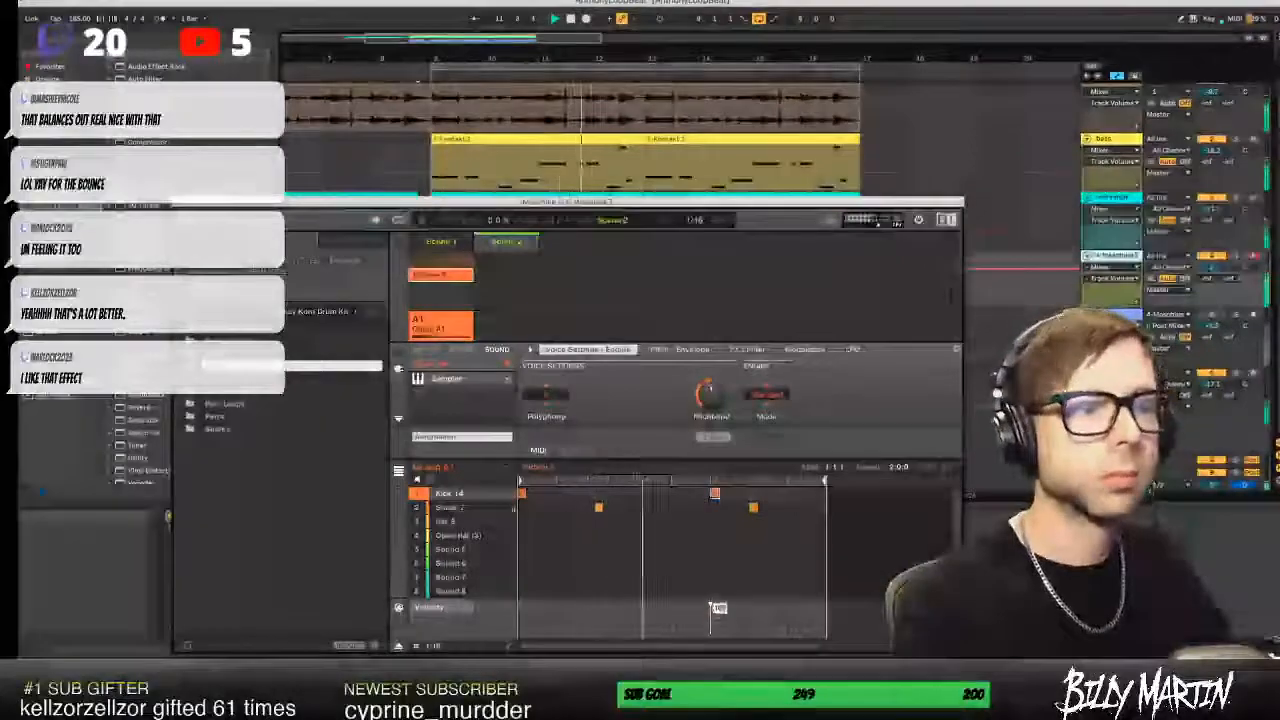
{"action": "double_click", "coordinate": [773, 494]}
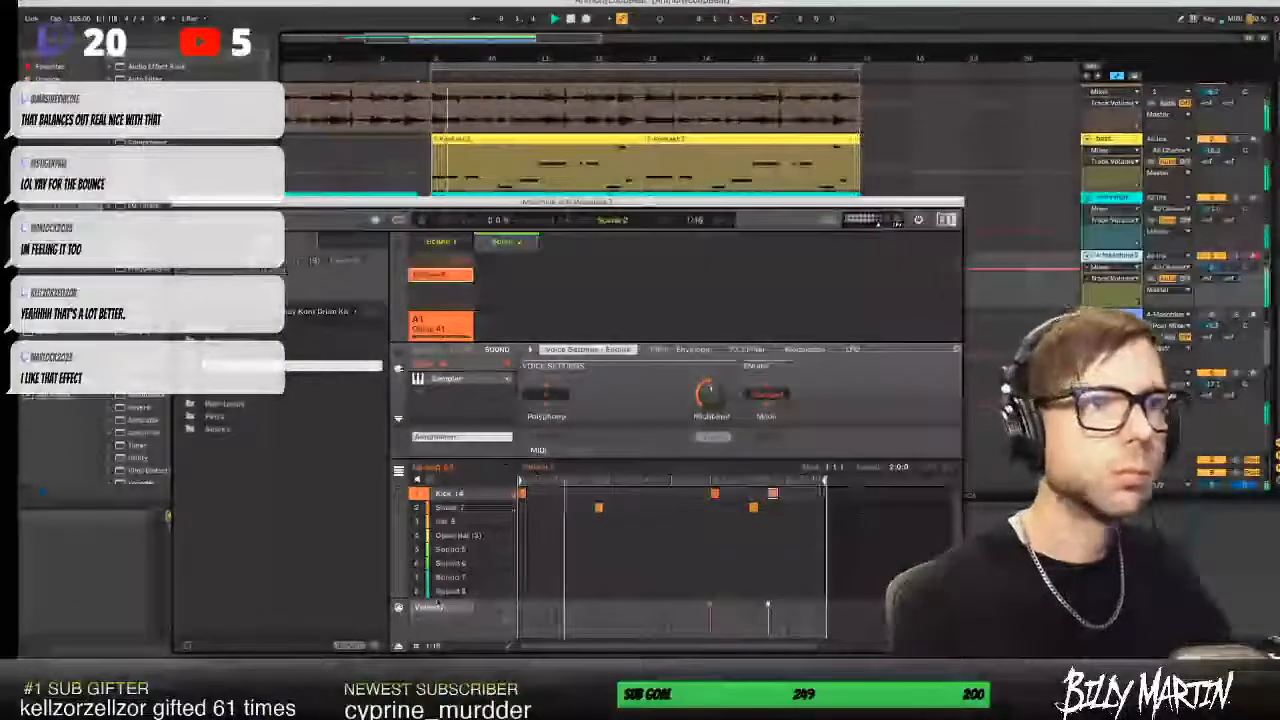
- Place a Hat_8 hit on every beat across both bars of Pattern 2
{"action": "left_click", "coordinate": [521, 521]}
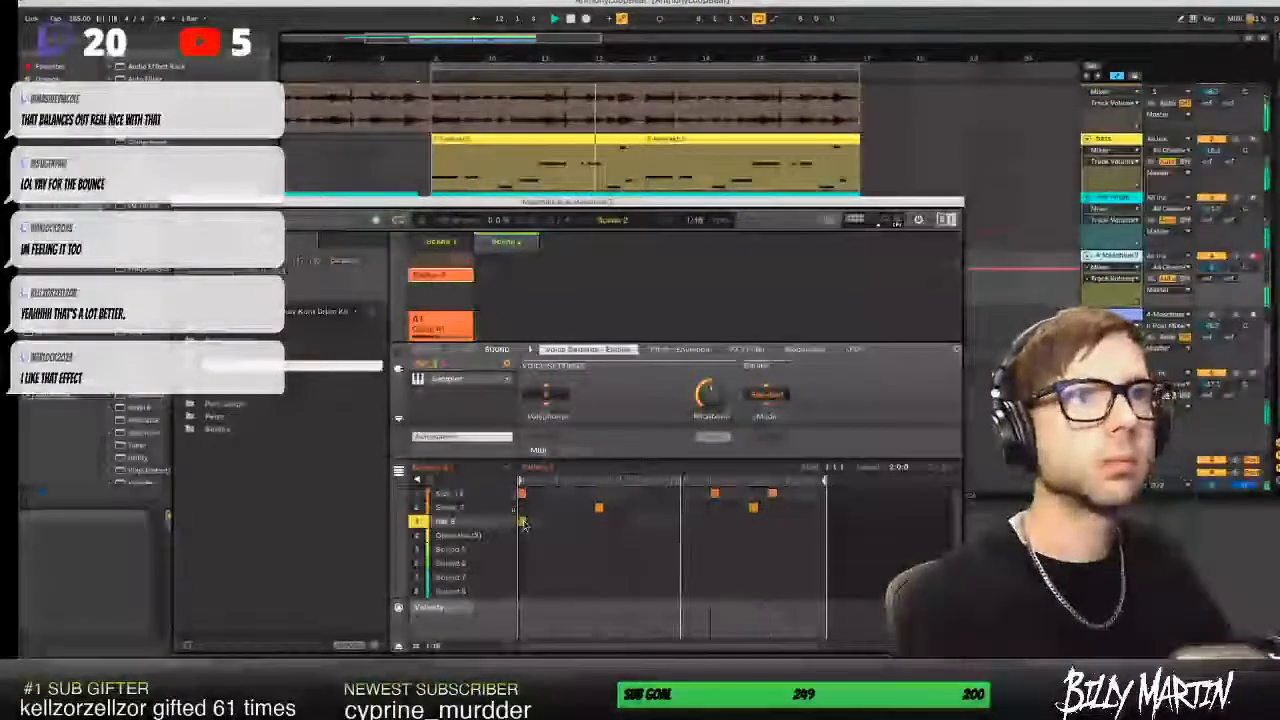
{"action": "left_click", "coordinate": [560, 521]}
{"action": "left_click", "coordinate": [598, 521]}
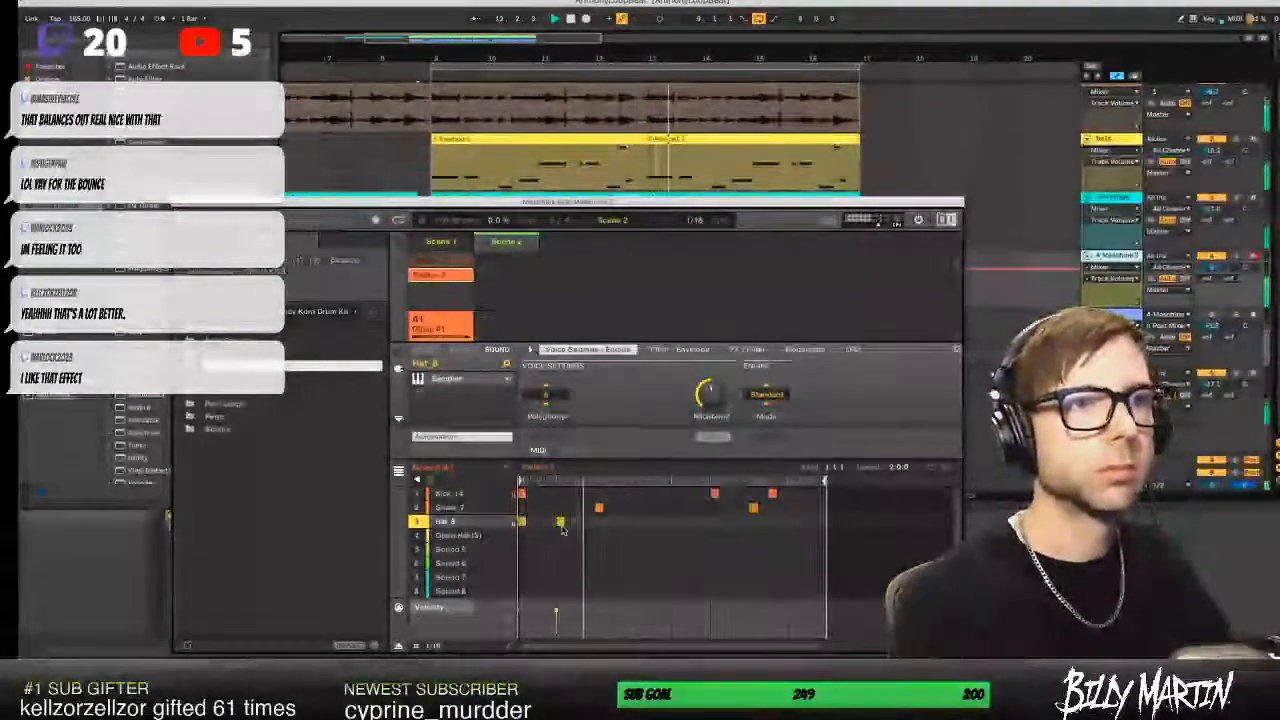
{"action": "left_click", "coordinate": [637, 521]}
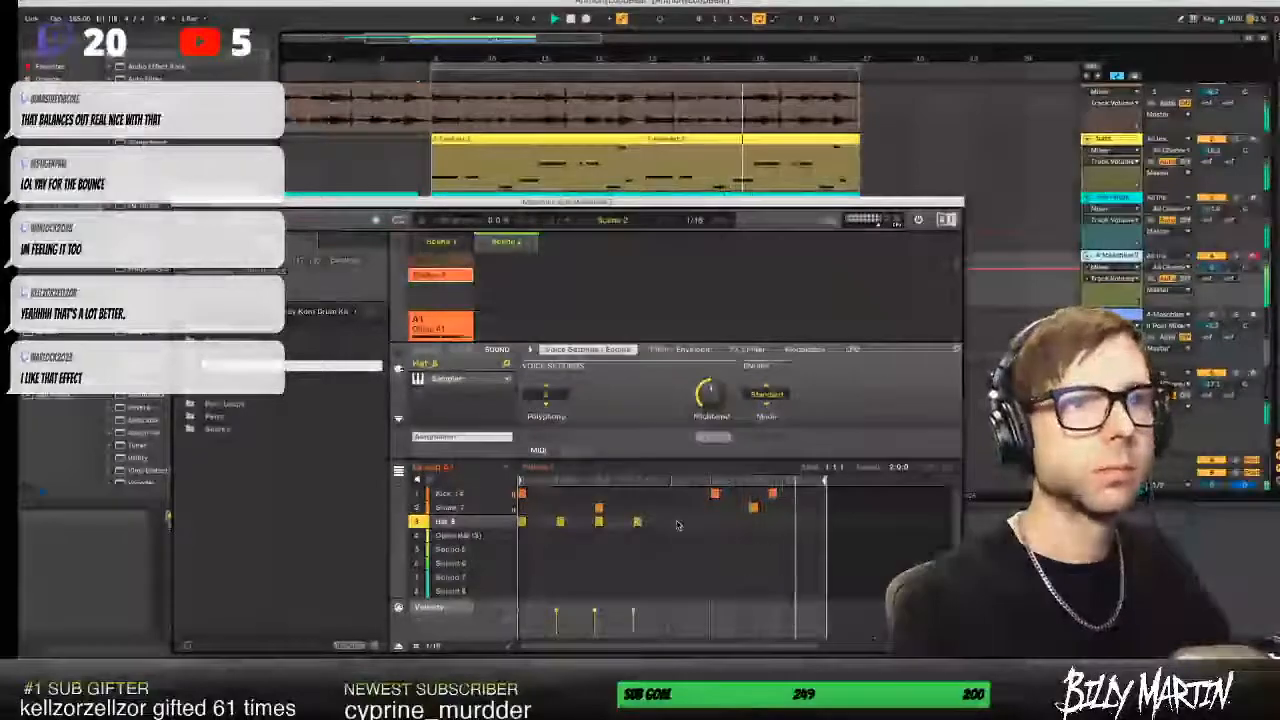
{"action": "left_click", "coordinate": [676, 521]}
{"action": "right_click", "coordinate": [712, 521]}
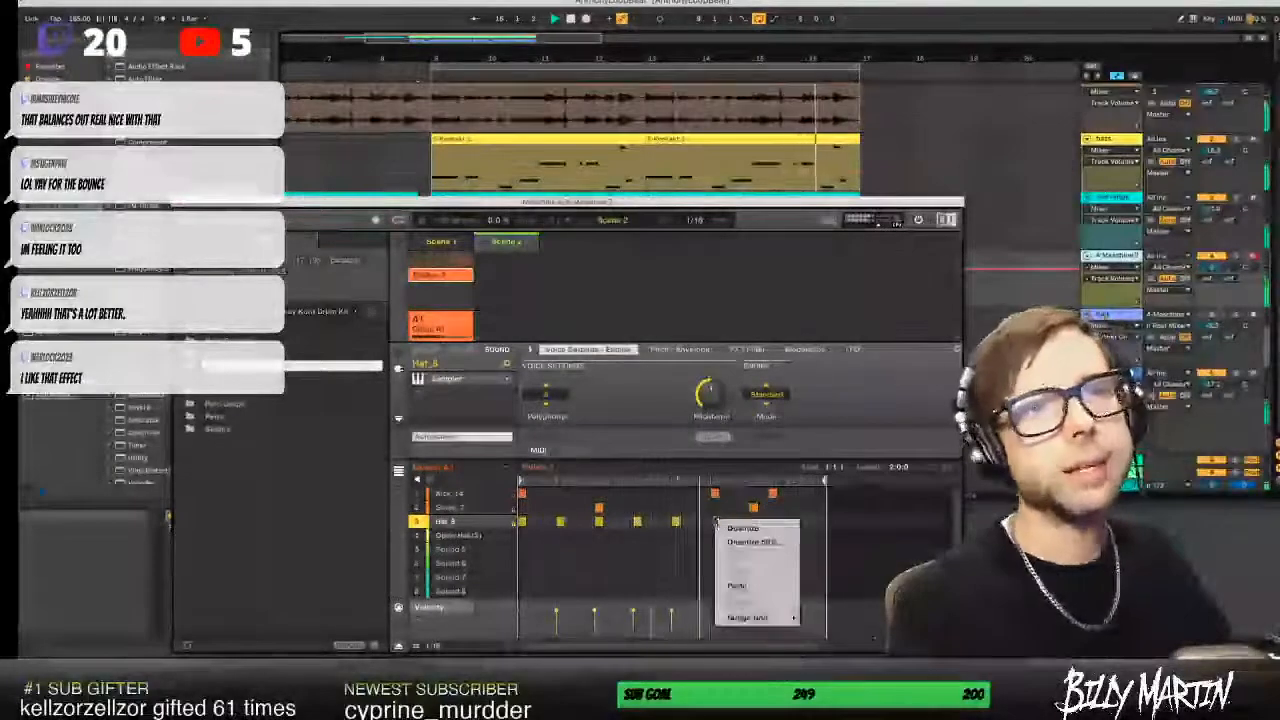
{"action": "left_click", "coordinate": [715, 521]}
{"action": "left_click", "coordinate": [753, 521]}
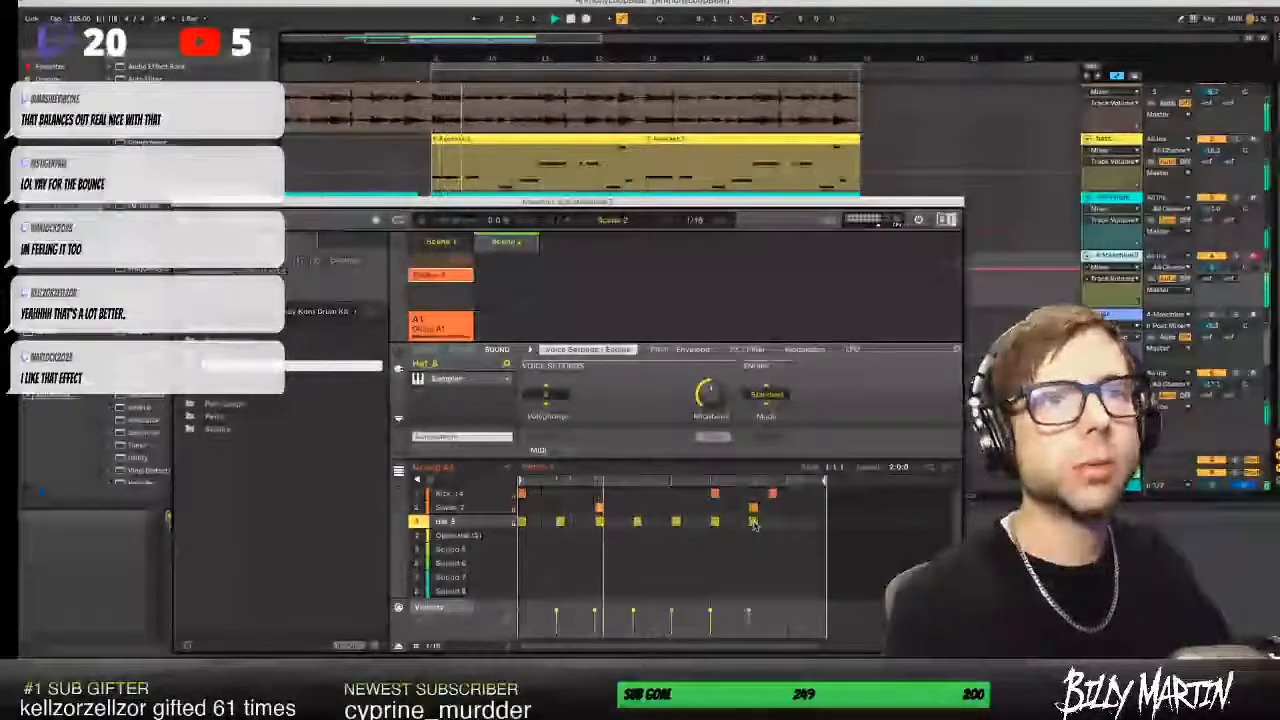
{"action": "left_click", "coordinate": [790, 521]}
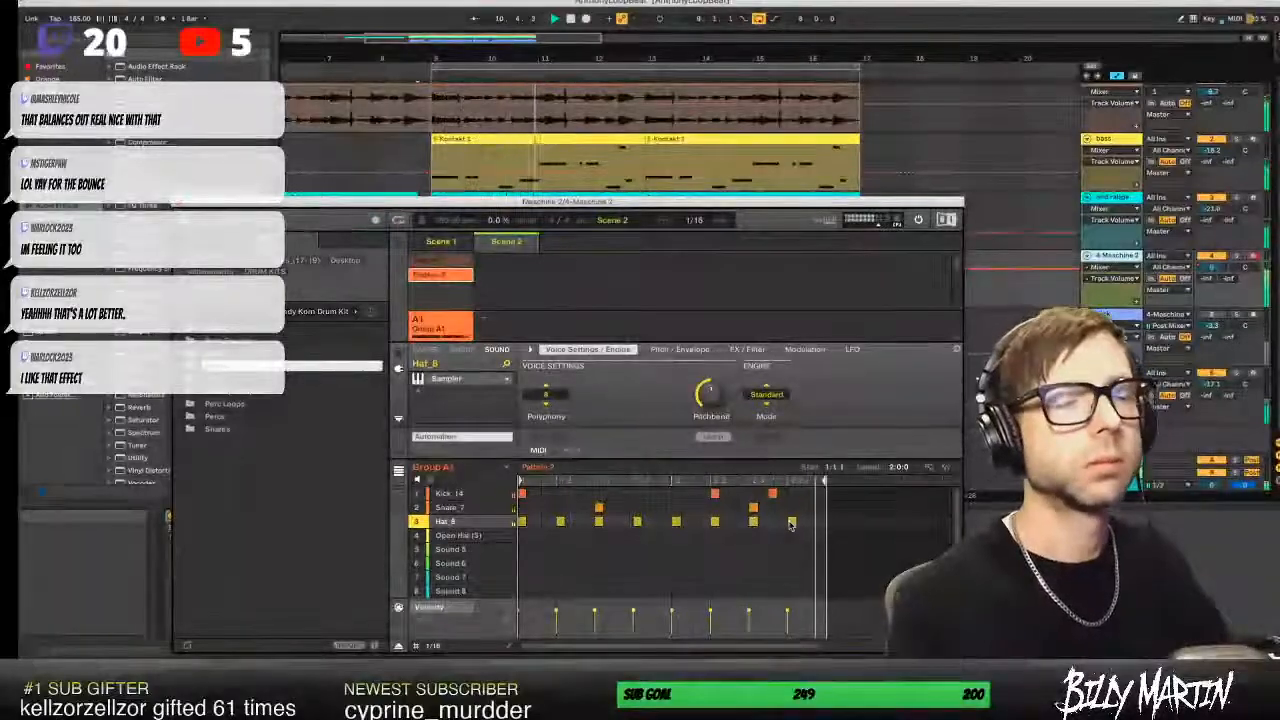
- Set the pattern's step grid to 1/32T and add a fast Hat_8 roll leading into beat 1.3
{"action": "left_click", "coordinate": [434, 645]}
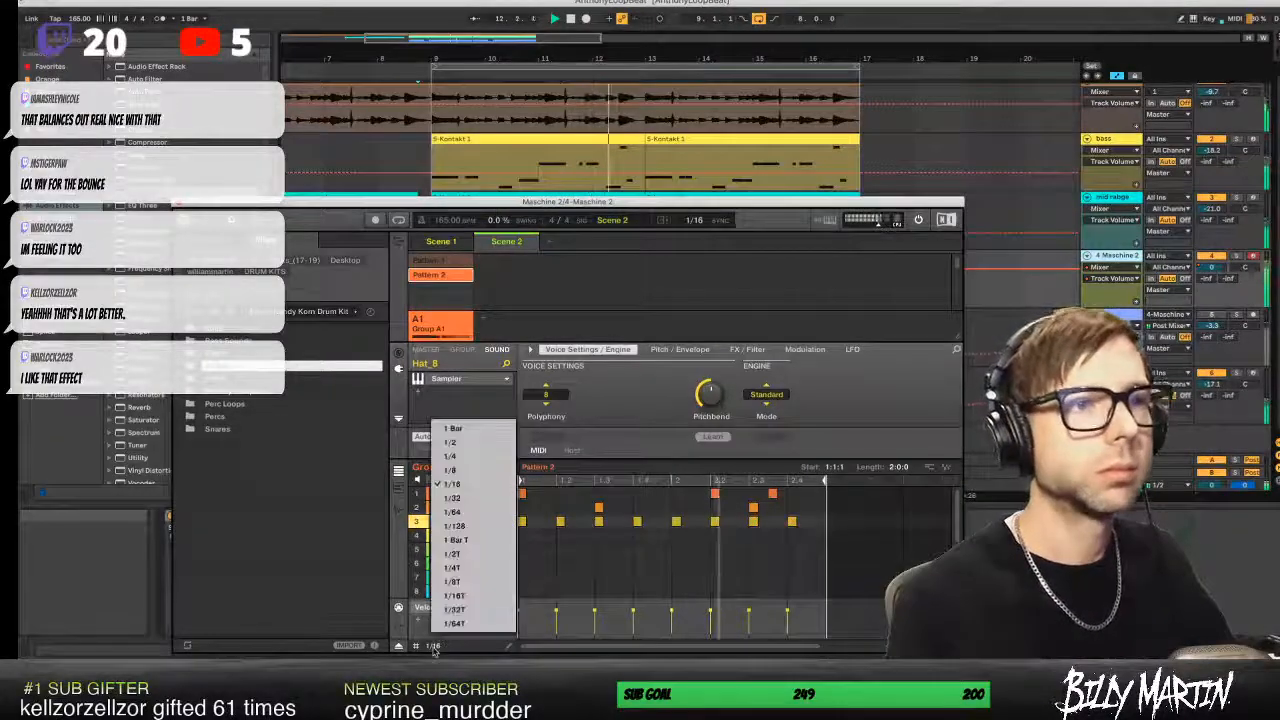
{"action": "left_click", "coordinate": [475, 595]}
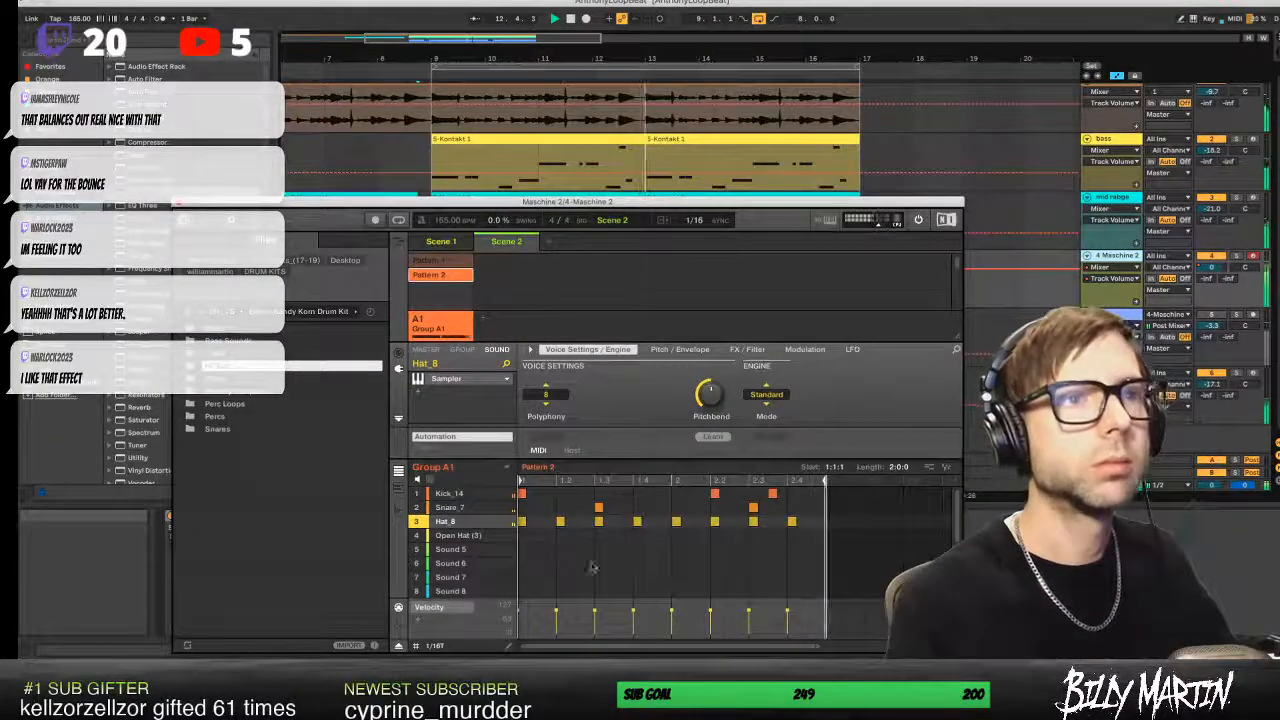
{"action": "left_click", "coordinate": [441, 647]}
{"action": "left_click", "coordinate": [476, 610]}
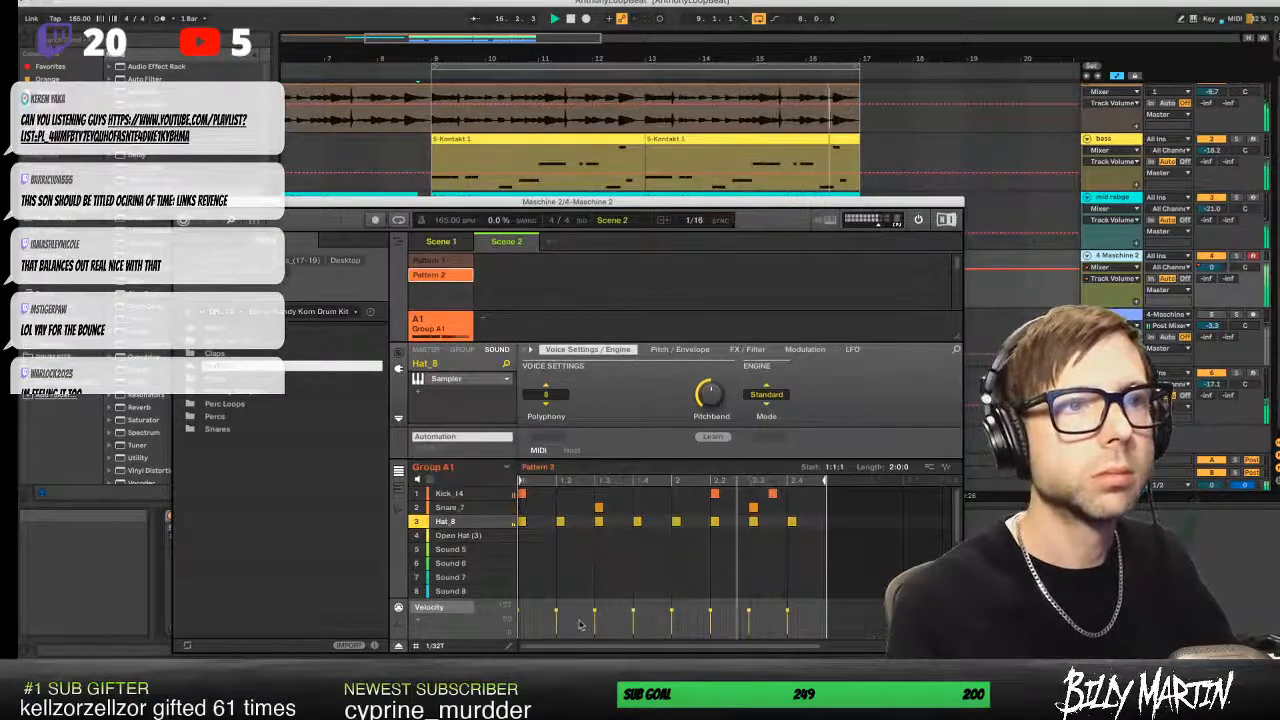
{"action": "left_click_drag", "start_coordinate": [819, 646], "coordinate": [670, 646]}
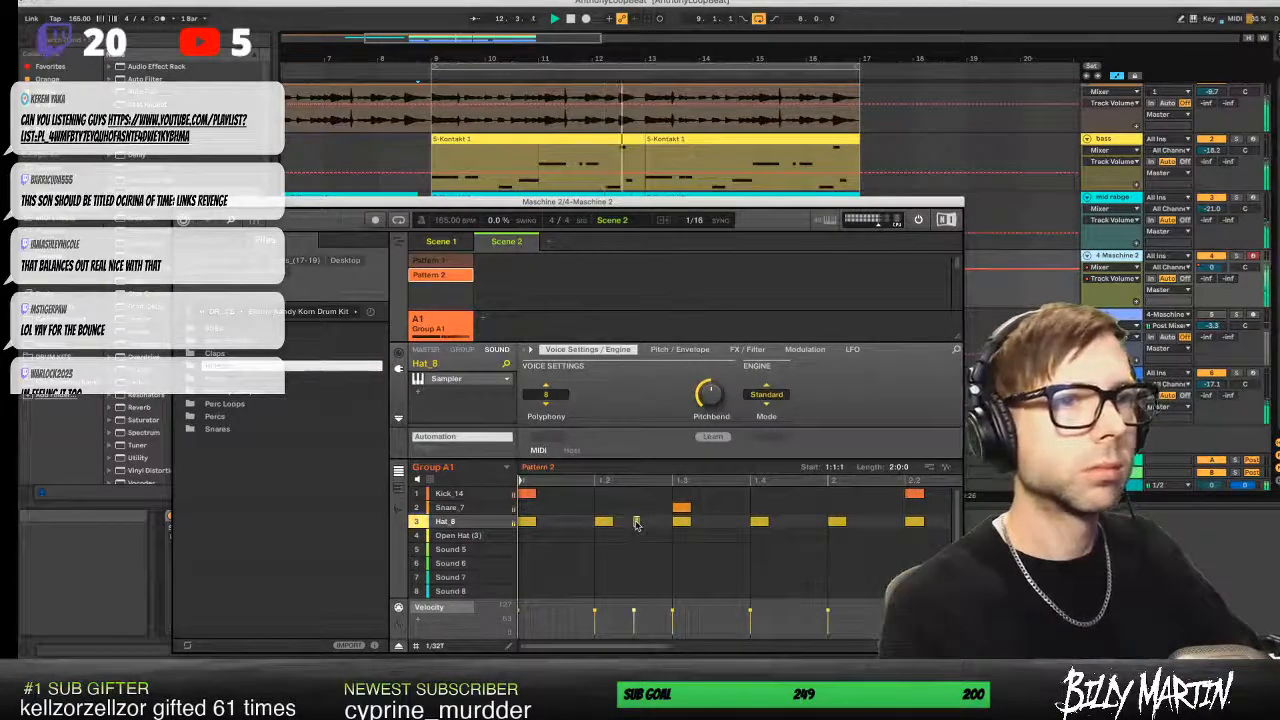
{"action": "key", "text": "super+d"}
{"action": "key", "text": "super+d"}
{"action": "key", "text": "super+d"}
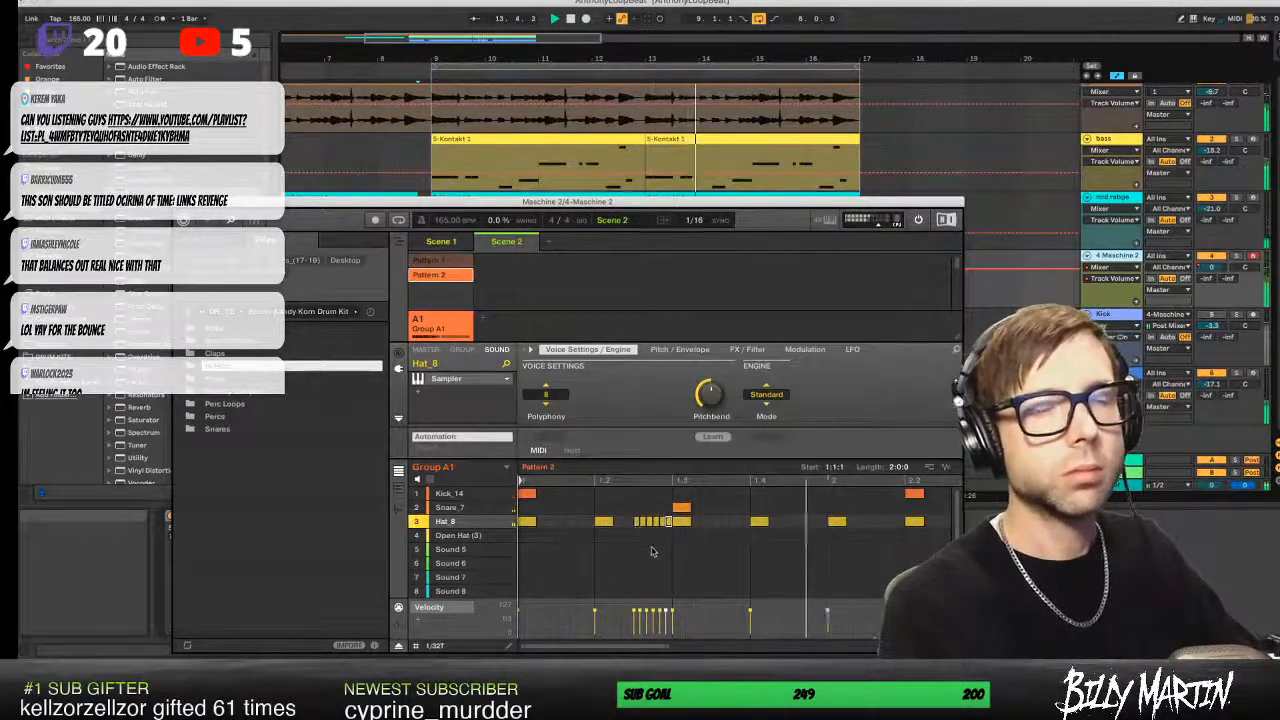
{"action": "left_click", "coordinate": [651, 551]}
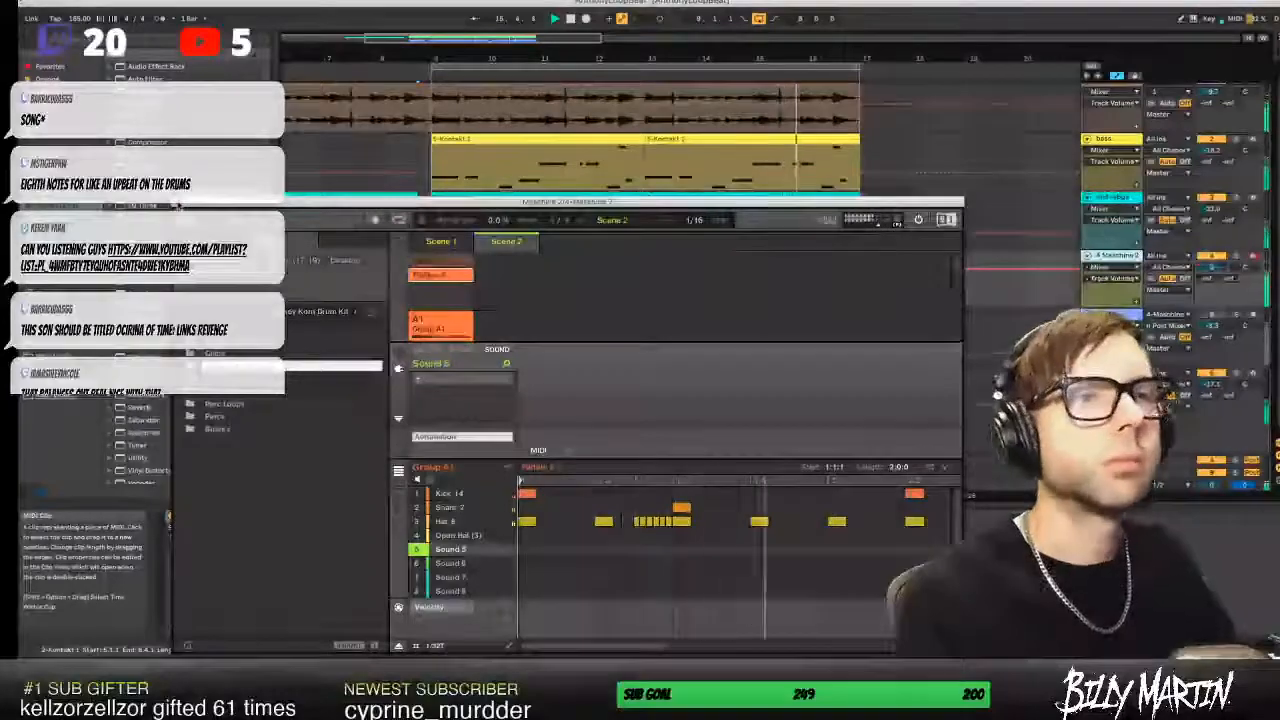
- Close the Maschine 2 window, zoom out the arrangement and stop playback
{"action": "left_click", "coordinate": [178, 204]}
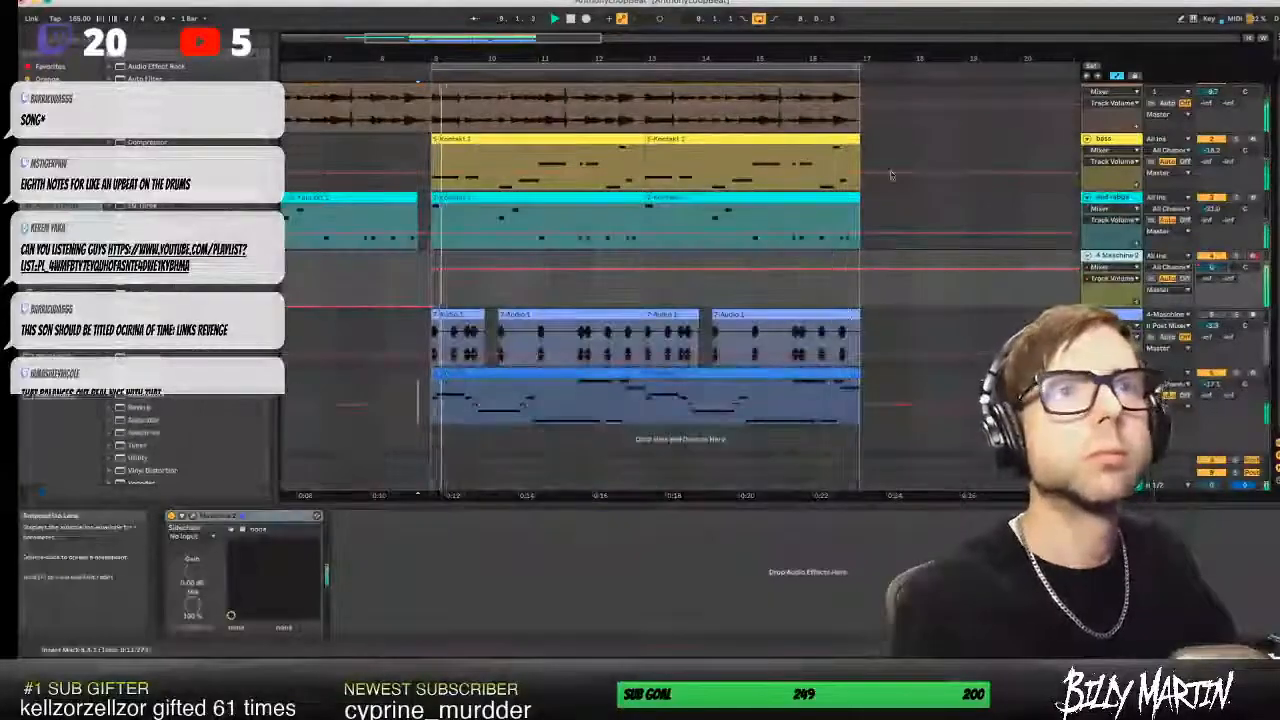
{"action": "left_click_drag", "start_coordinate": [735, 48], "coordinate": [614, 77]}
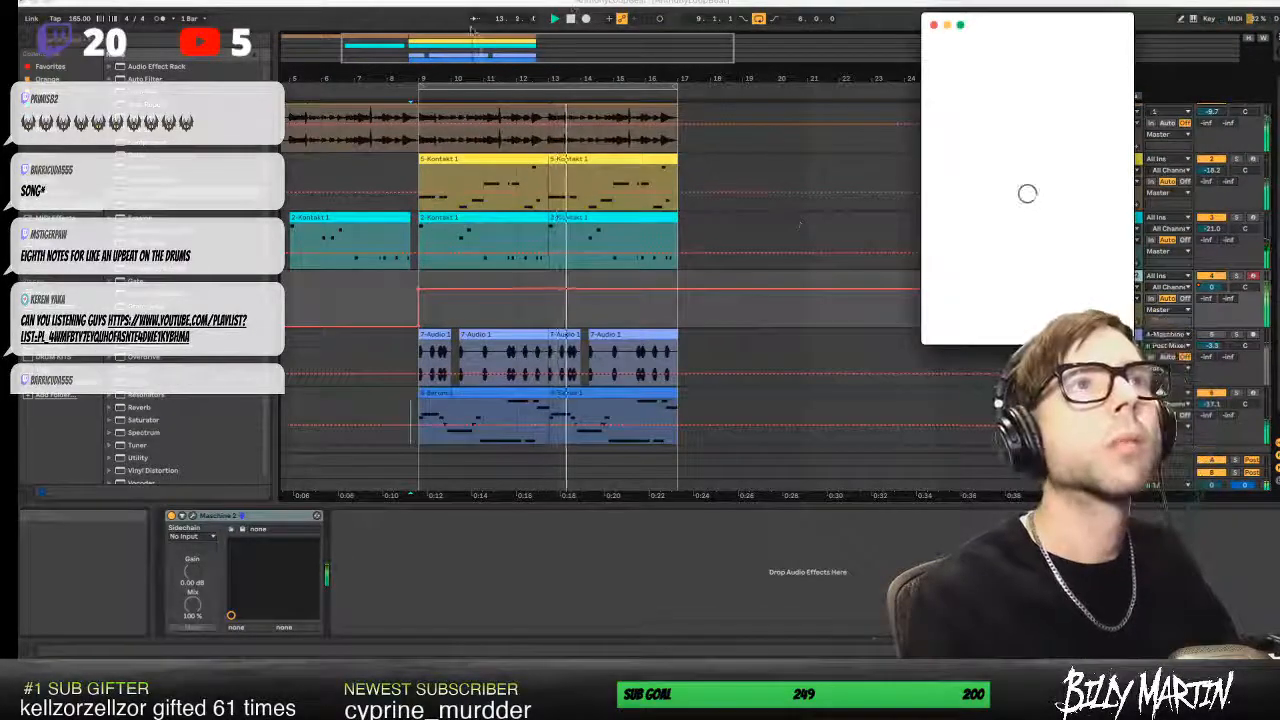
{"action": "left_click", "coordinate": [571, 19]}
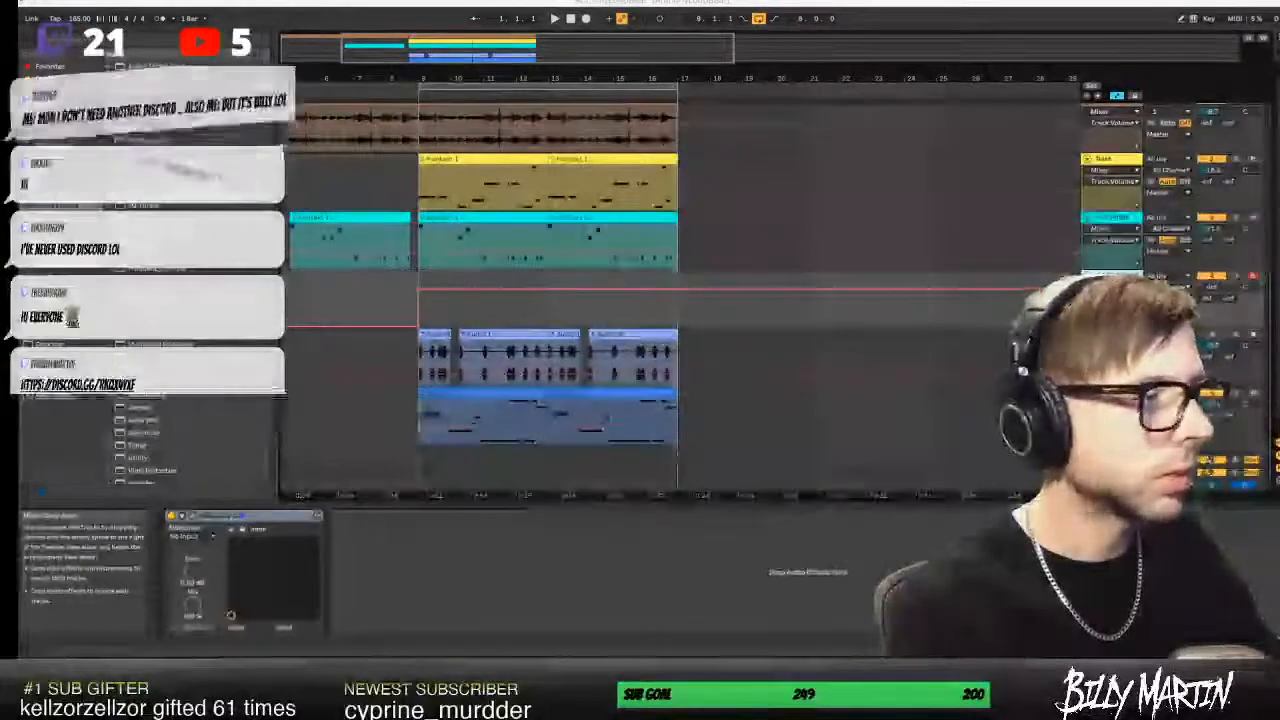
- Bring the VOX_GCK_180 vocal sample from Splice onto a new audio track below Serum and align its clip to start at bar 9
{"action": "left_click", "coordinate": [1028, 2]}
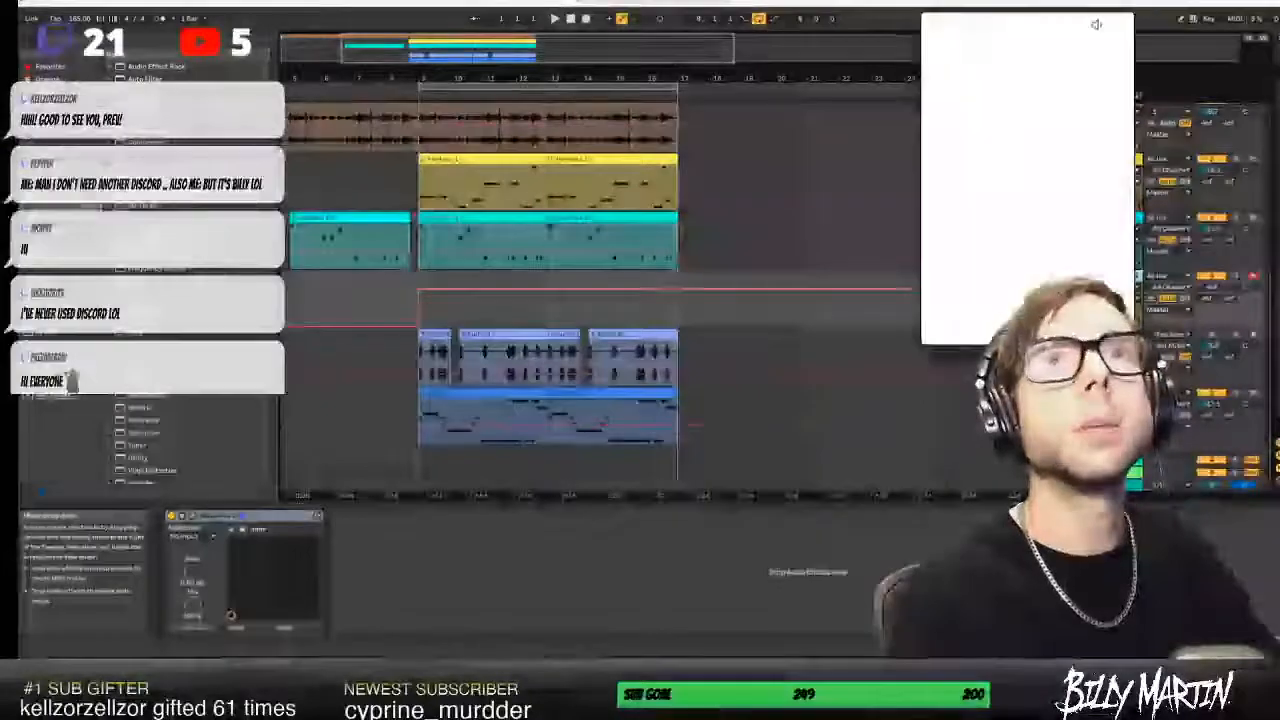
{"action": "scroll", "coordinate": [1037, 173], "scroll_direction": "down", "scroll_amount": 3}
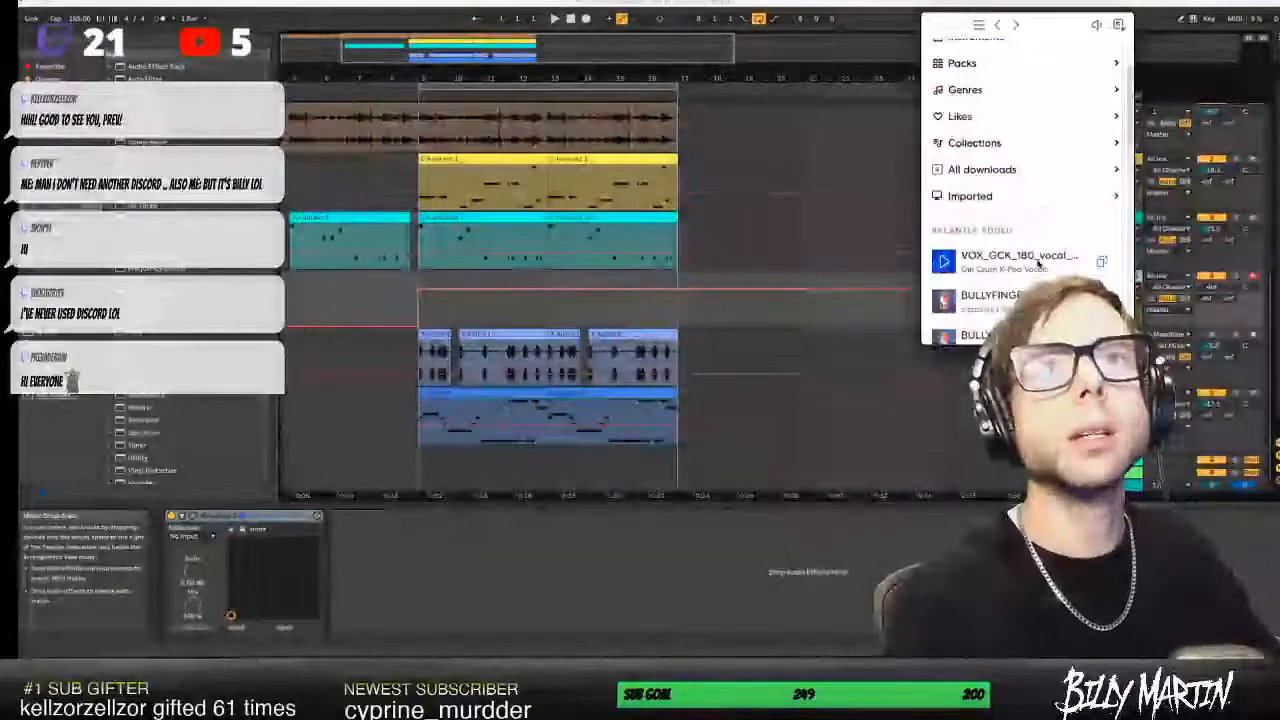
{"action": "left_click_drag", "start_coordinate": [1020, 258], "coordinate": [572, 453]}
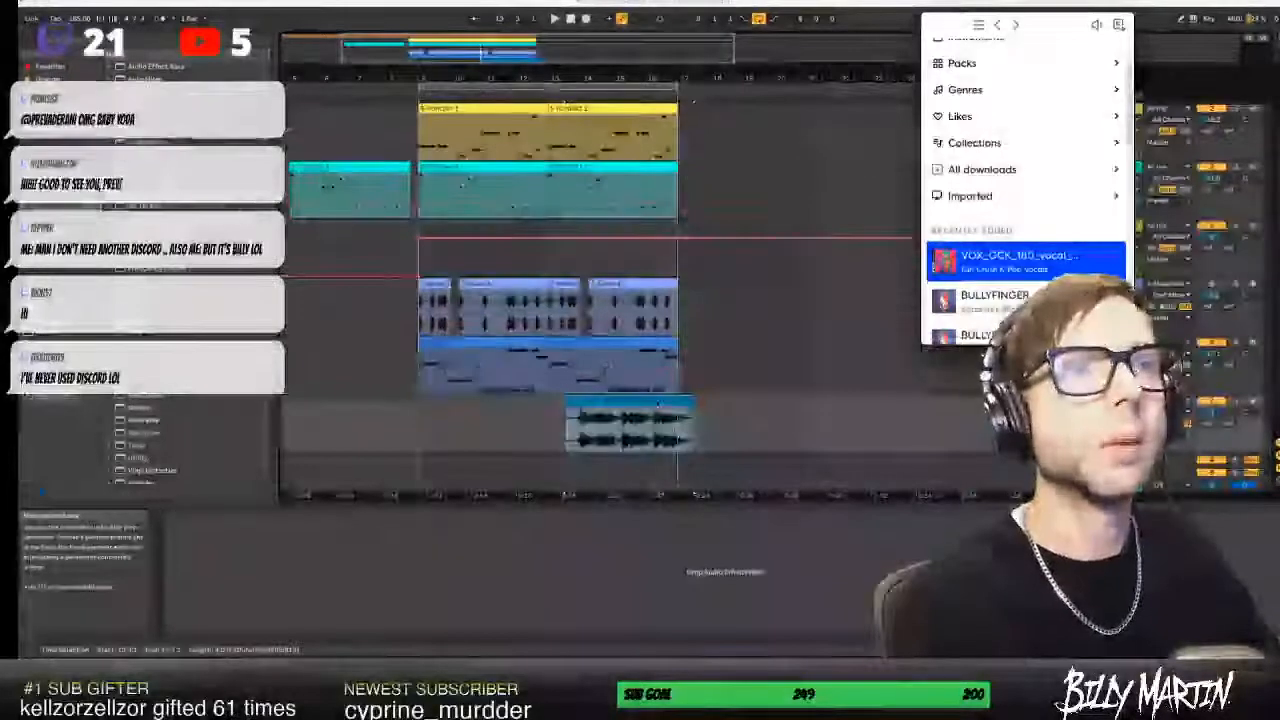
{"action": "left_click_drag", "start_coordinate": [691, 402], "coordinate": [548, 402]}
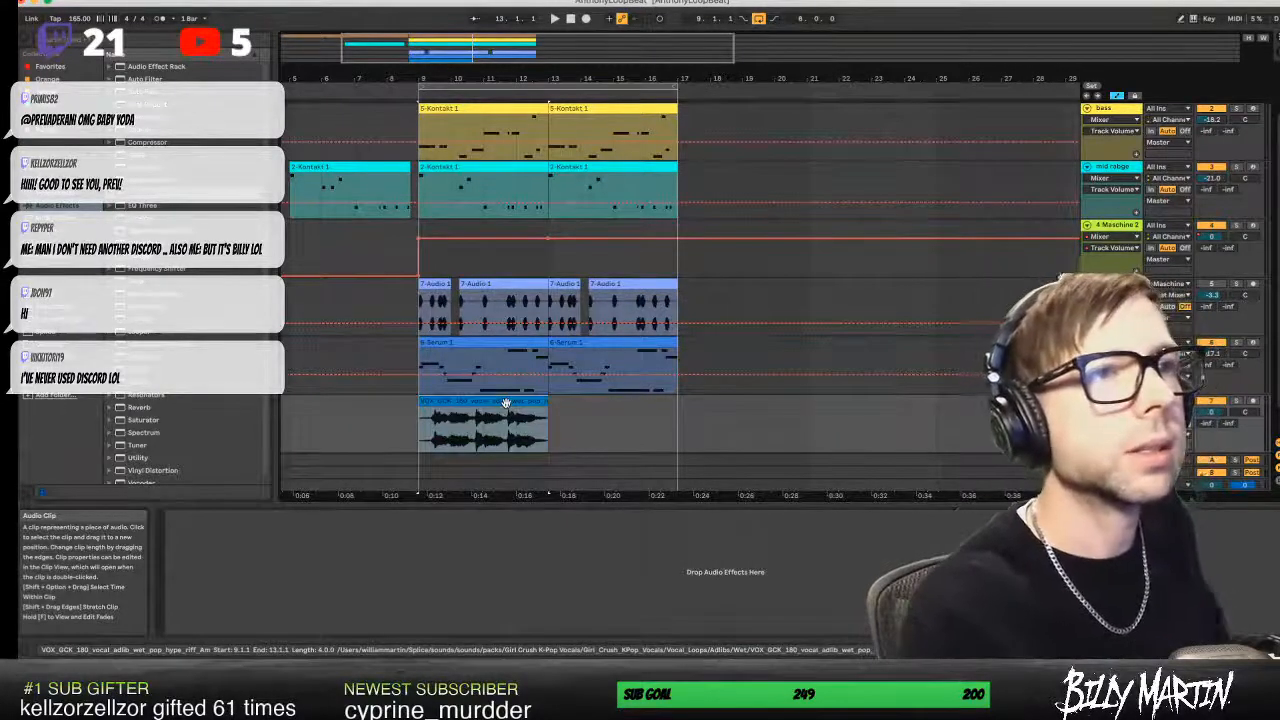
- Transpose the vocal clip to -2 st with its track volume at -20.9 dB, and duplicate it to start again at bar 13
{"action": "double_click", "coordinate": [506, 403]}
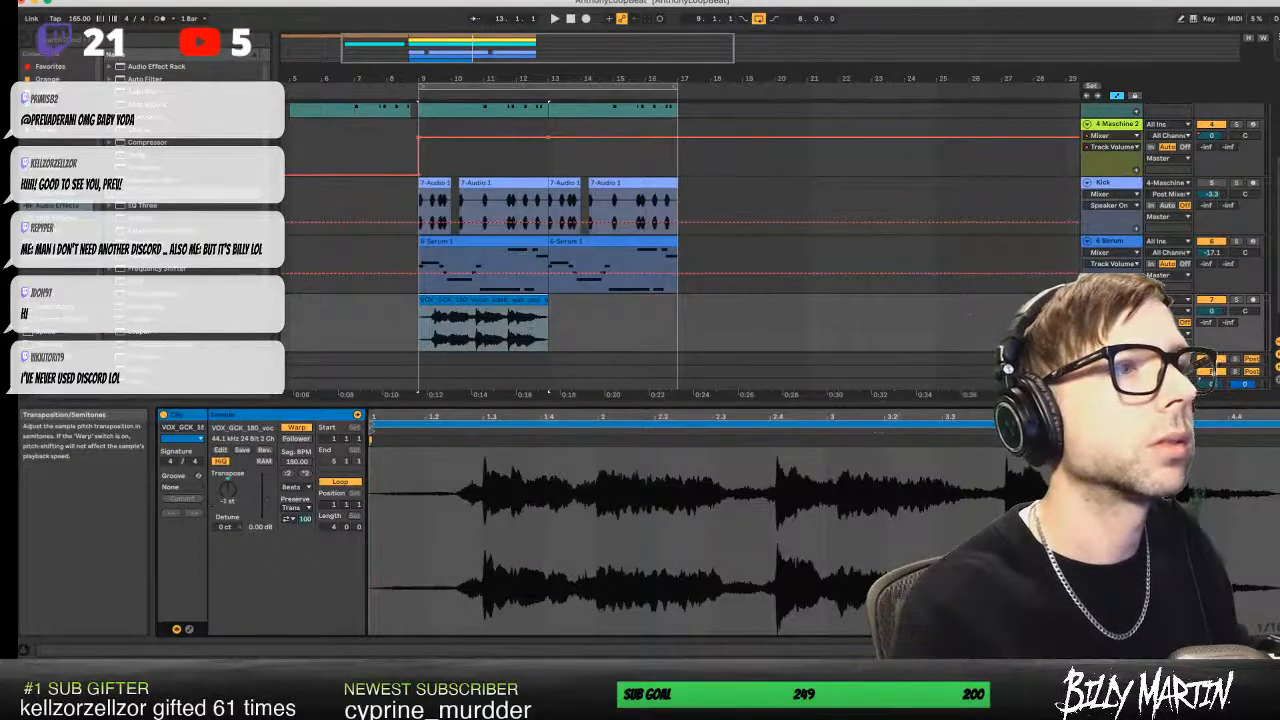
{"action": "left_click", "coordinate": [410, 332]}
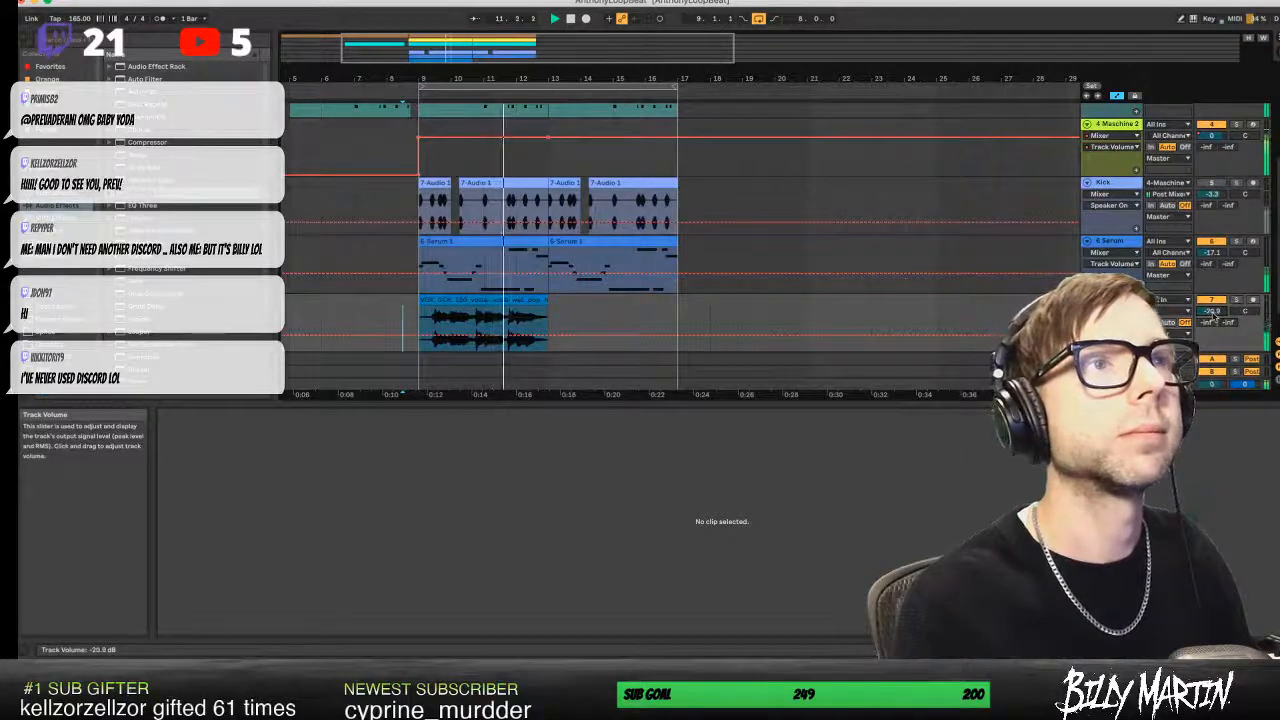
{"action": "left_click", "coordinate": [489, 302]}
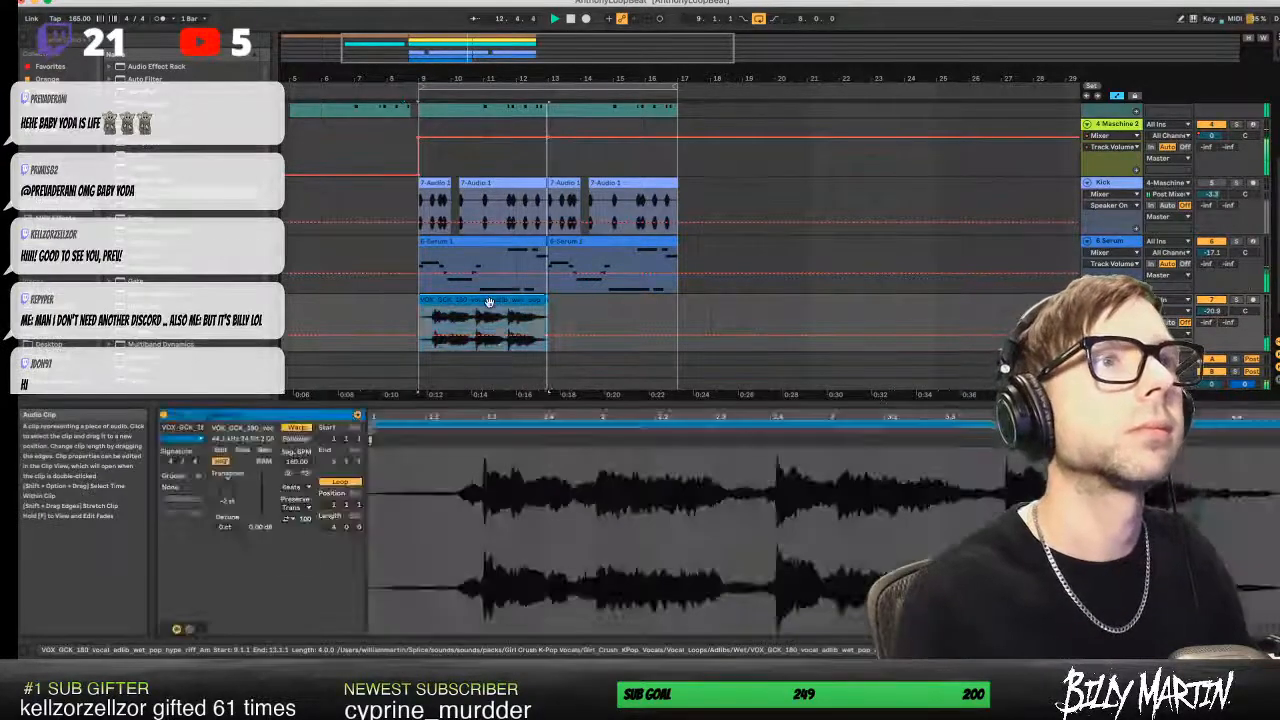
{"action": "key", "text": "super+d"}
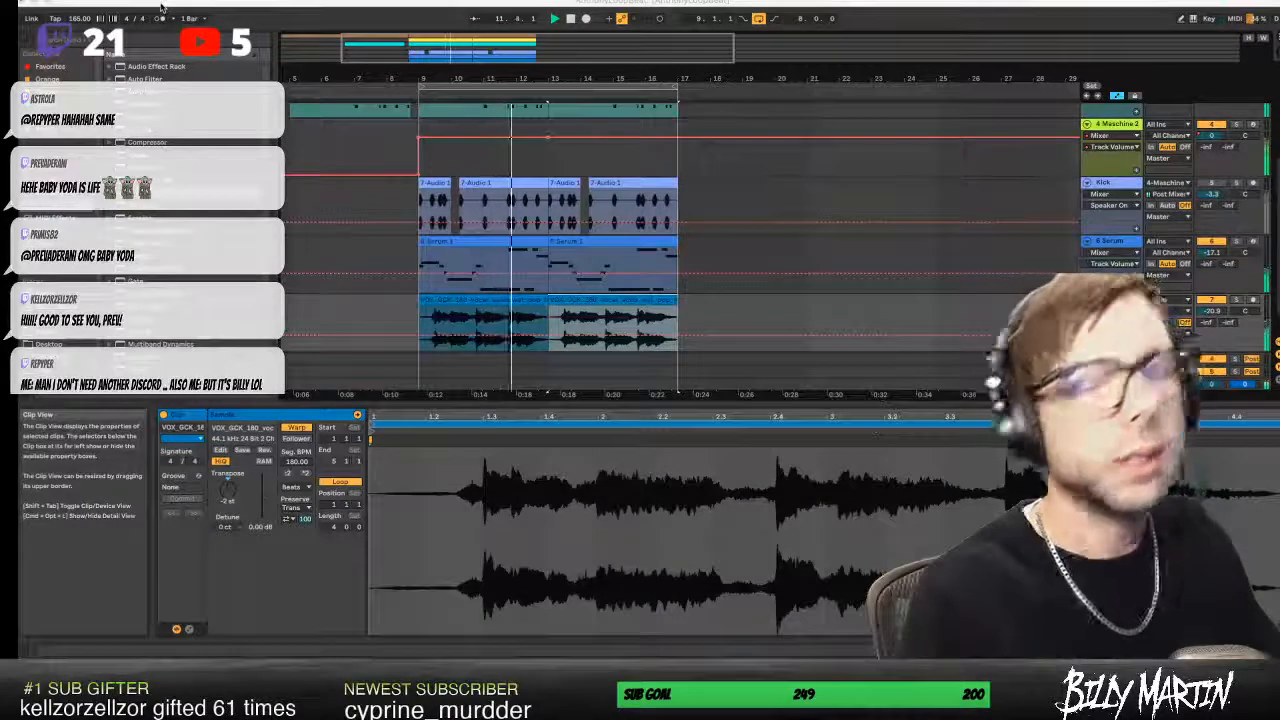
- Find ShaperBox 2 among the browser favorites and load it on the vocal track
{"action": "scroll", "coordinate": [165, 200], "scroll_direction": "down", "scroll_amount": 3}
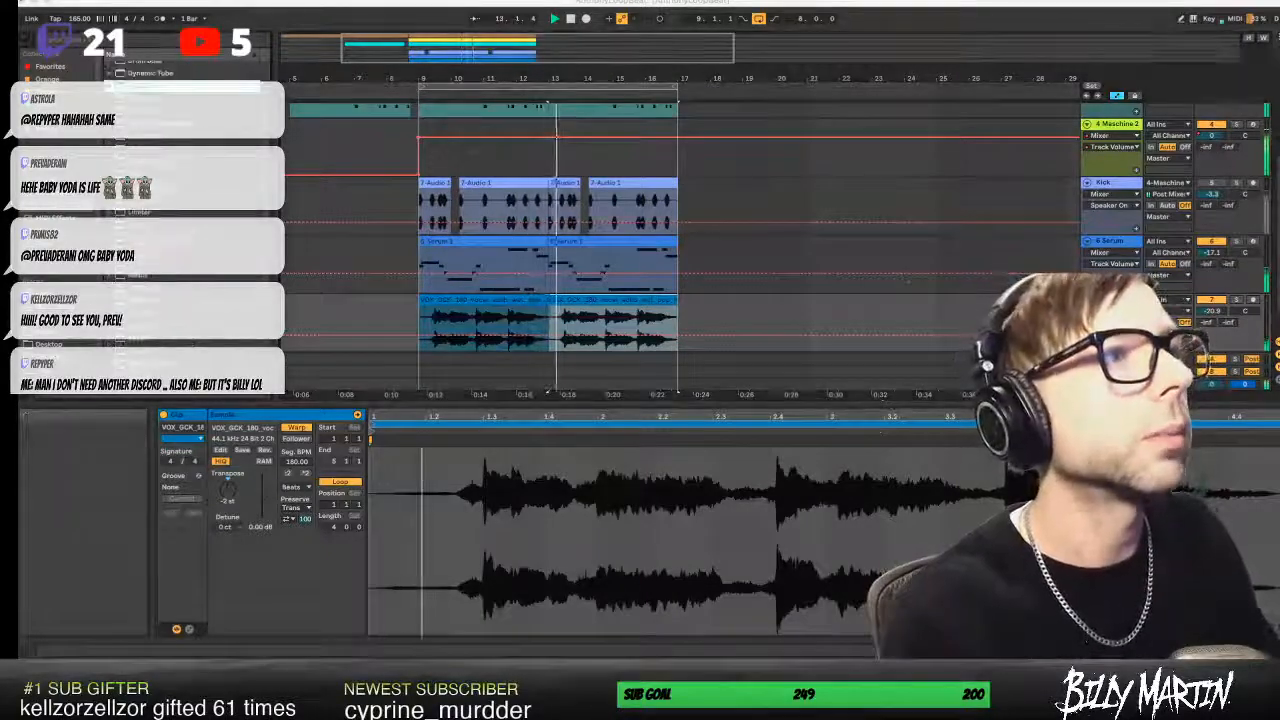
{"action": "left_click_drag", "start_coordinate": [127, 5], "coordinate": [140, 5]}
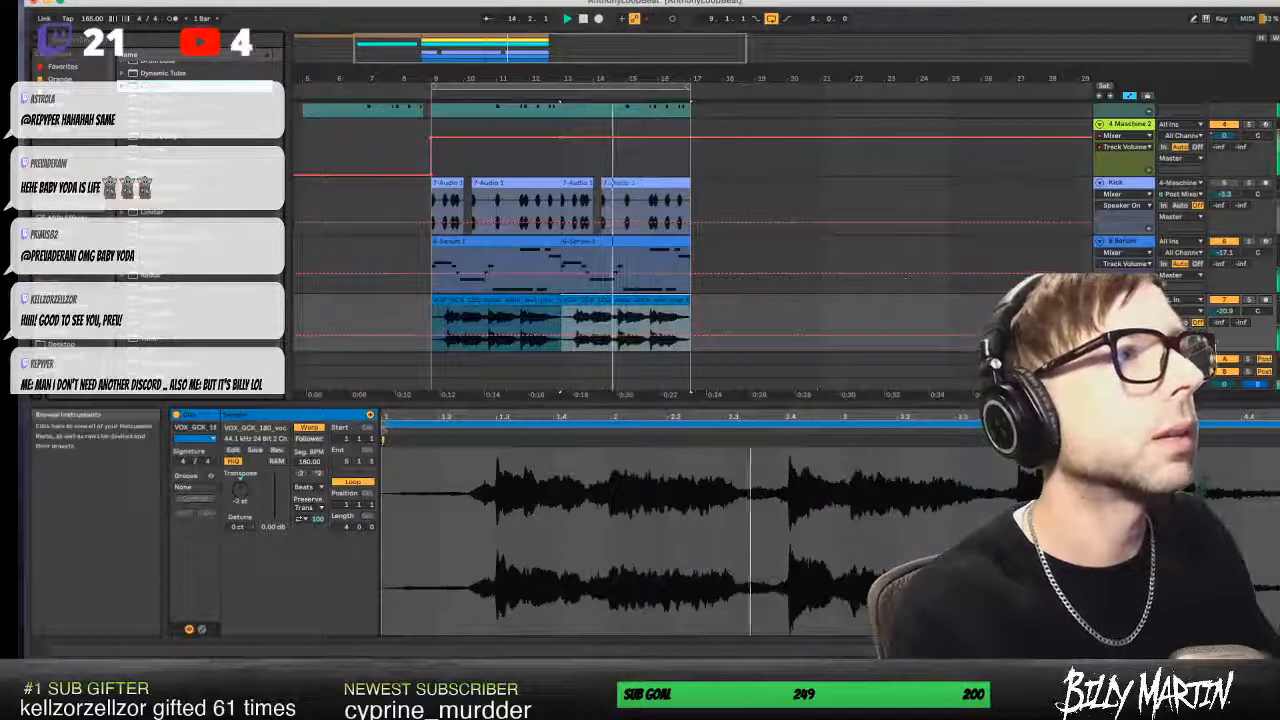
{"action": "left_click", "coordinate": [80, 230]}
{"action": "left_click", "coordinate": [84, 67]}
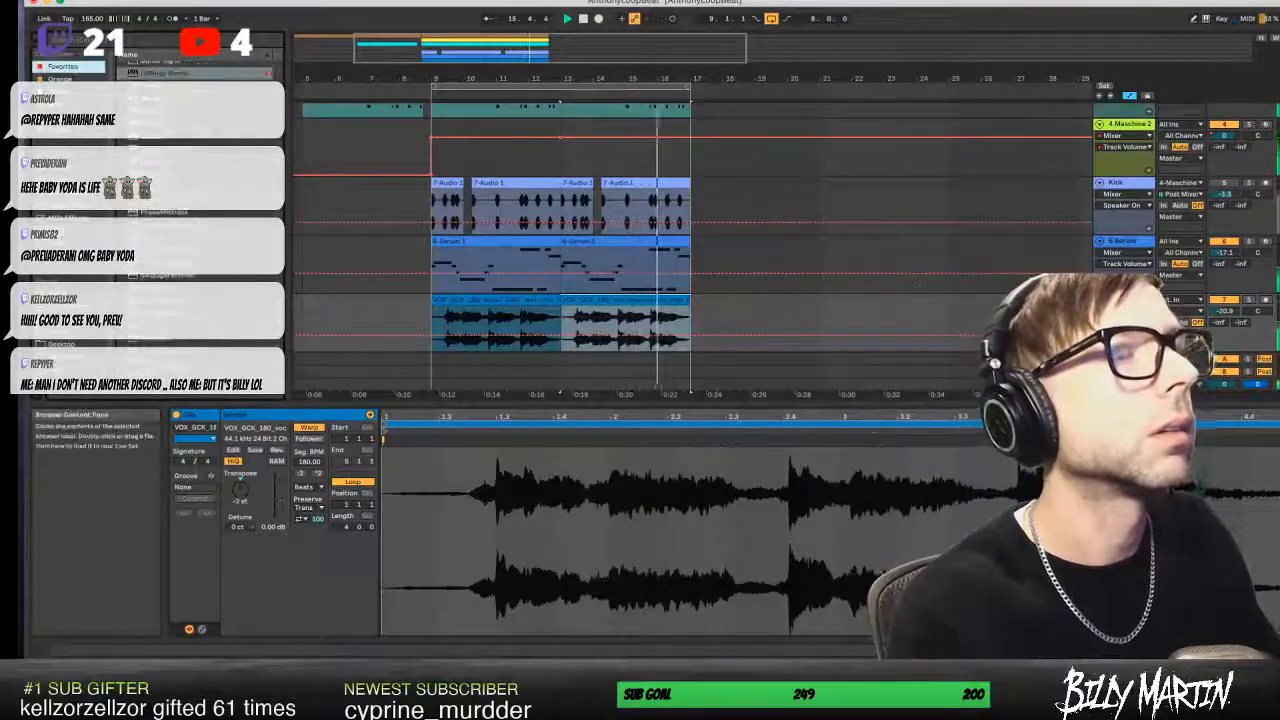
{"action": "left_click", "coordinate": [180, 288]}
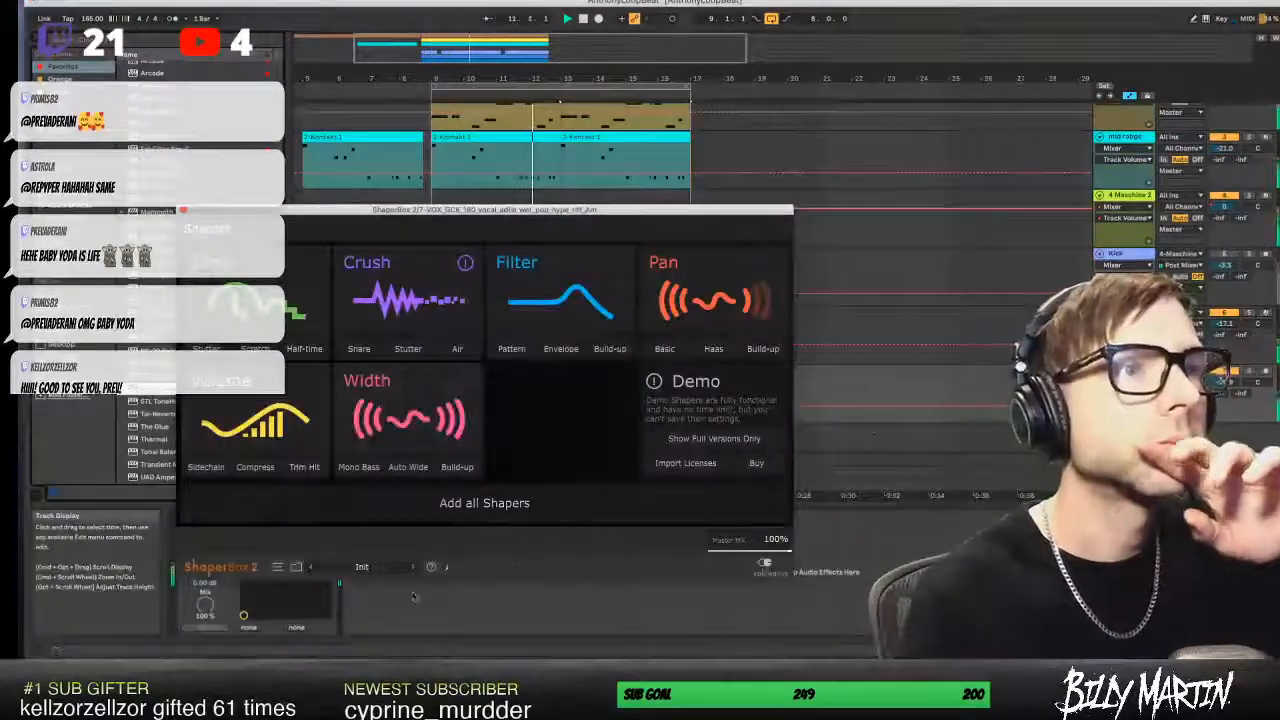
- Load the Rhythmer 1 preset in ShaperBox 2 and solo the vocal track
{"action": "left_click", "coordinate": [412, 568]}
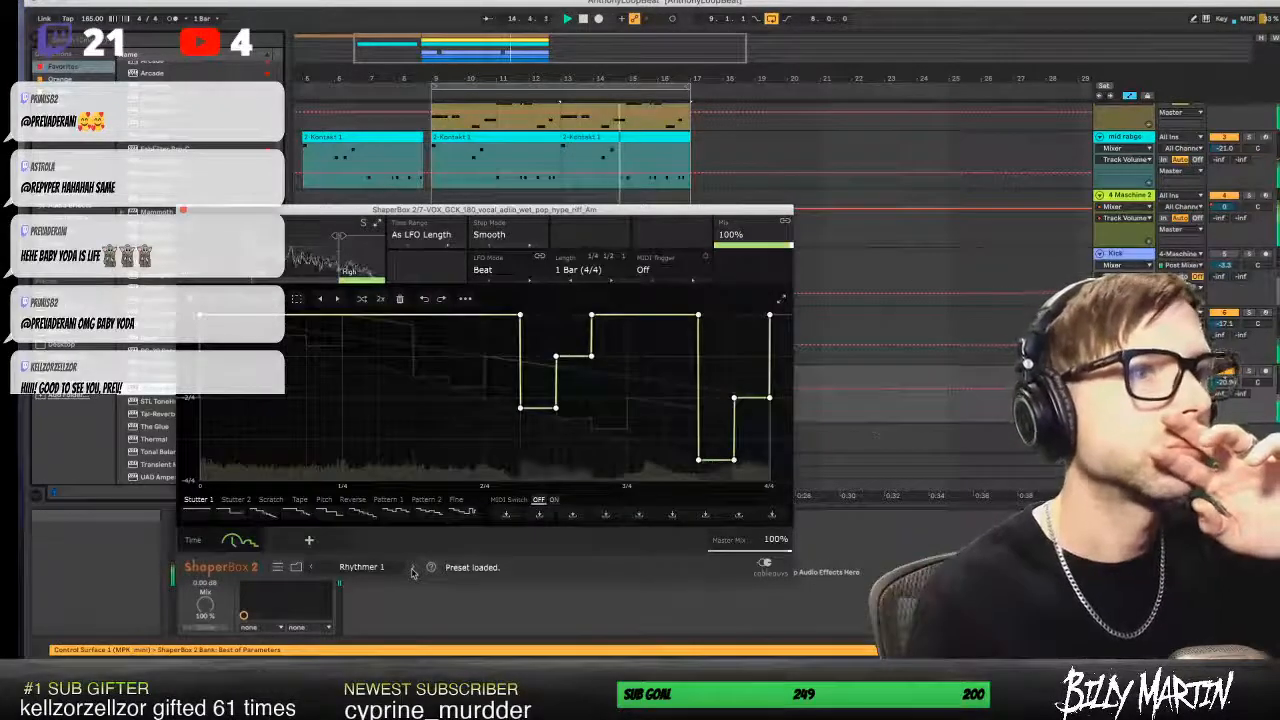
{"action": "left_click", "coordinate": [1250, 373]}
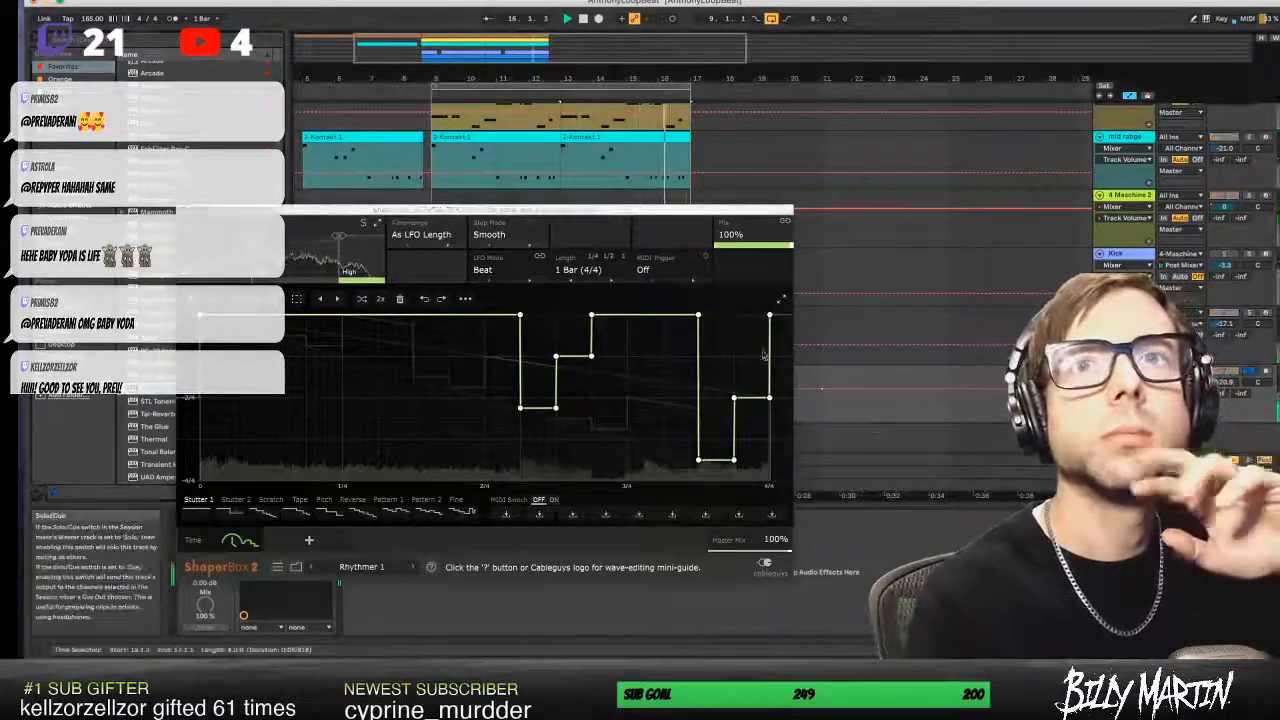
- Try other LFO lengths for the Rhythmer 1 preset in ShaperBox 2, from 1/2 up to 4 Bars
{"action": "scroll", "coordinate": [572, 278], "scroll_direction": "down", "scroll_amount": 2}
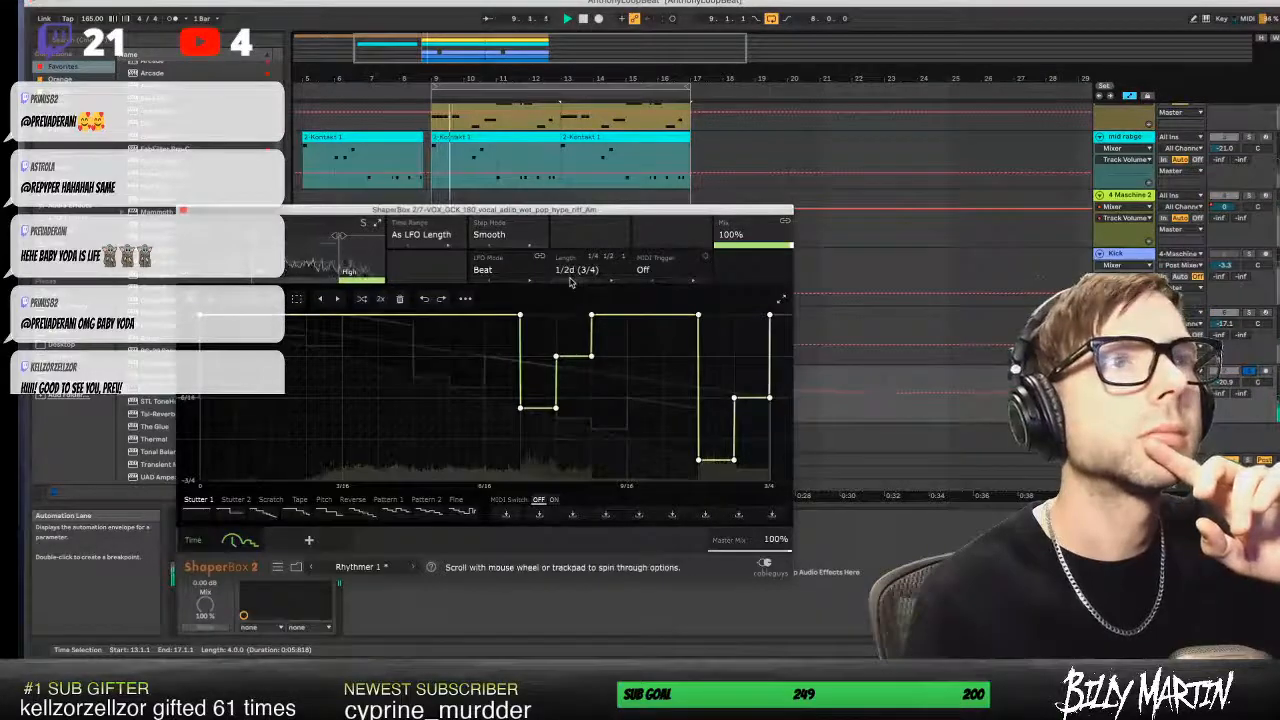
{"action": "scroll", "coordinate": [605, 284], "scroll_direction": "up", "scroll_amount": 1}
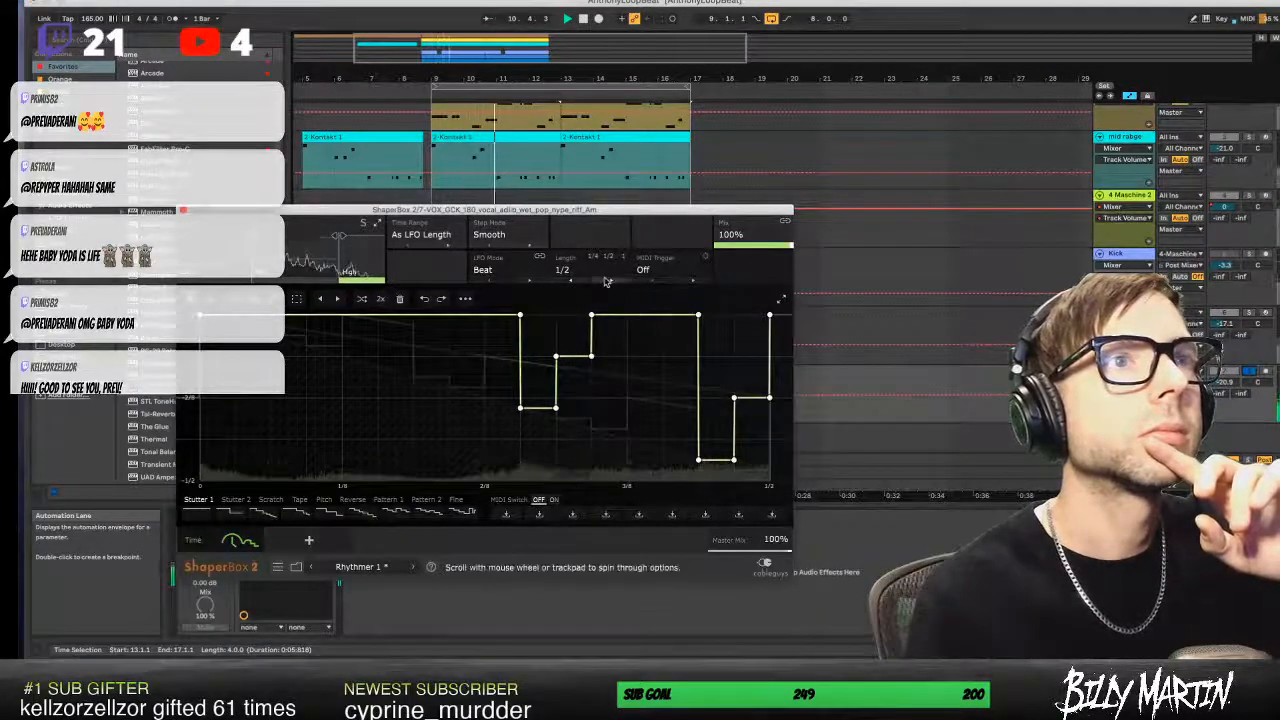
{"action": "scroll", "coordinate": [605, 282], "scroll_direction": "up", "scroll_amount": 2}
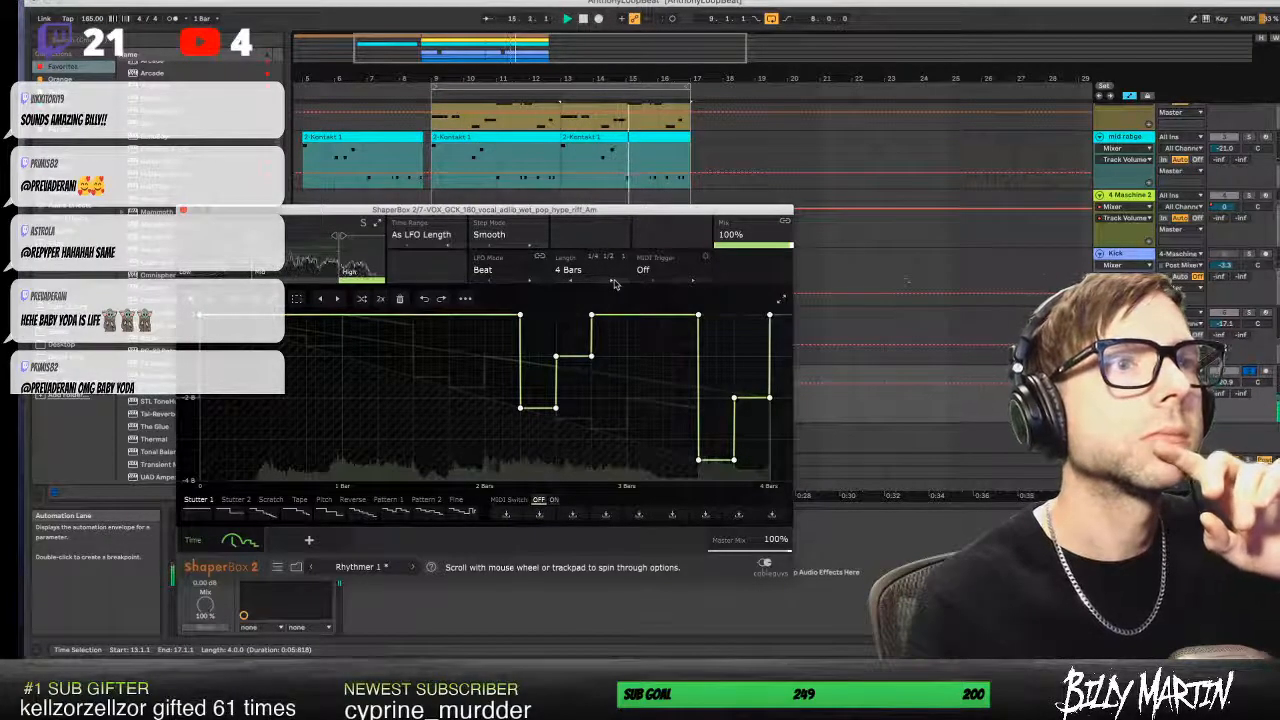
- Load the Rhythmer 2 preset in ShaperBox 2 and set its LFO length to 2 Bars (8/4)
{"action": "left_click", "coordinate": [409, 569]}
{"action": "left_click", "coordinate": [611, 279]}
{"action": "left_click", "coordinate": [612, 280]}
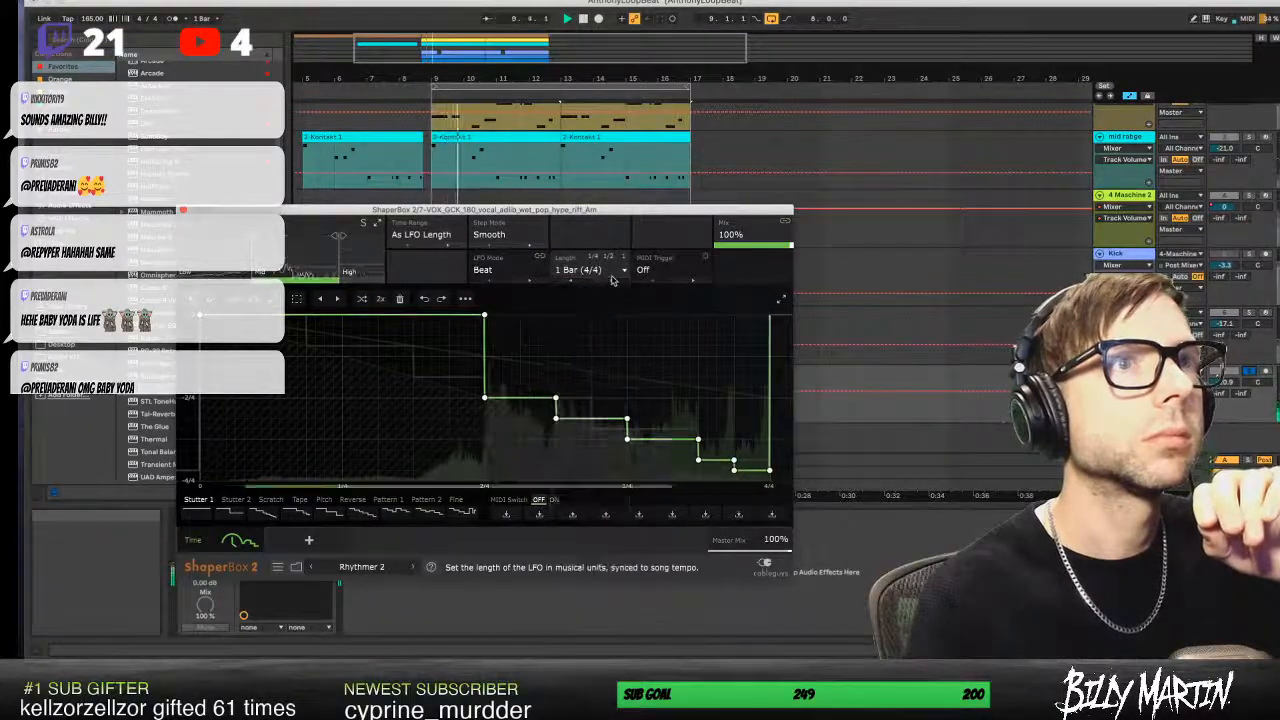
{"action": "scroll", "coordinate": [612, 280], "scroll_direction": "up", "scroll_amount": 1}
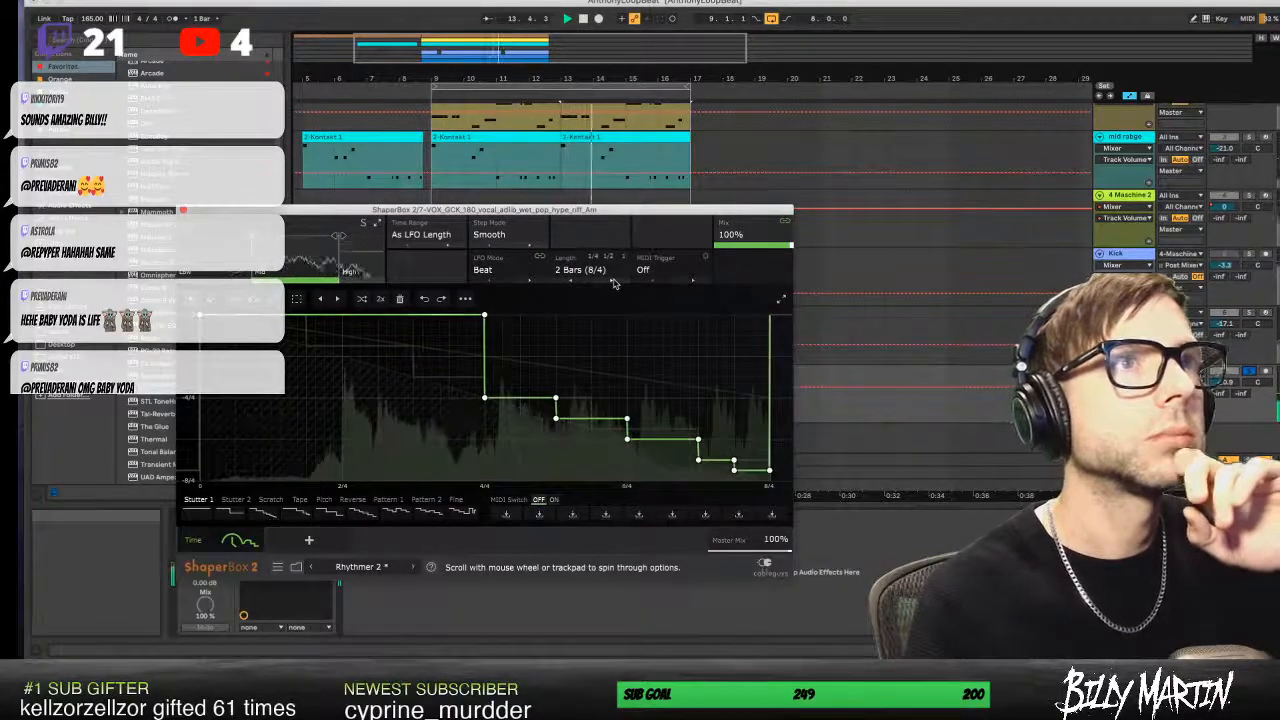
- Unsolo the vocal track and close the ShaperBox 2 window
{"action": "left_click", "coordinate": [1249, 377]}
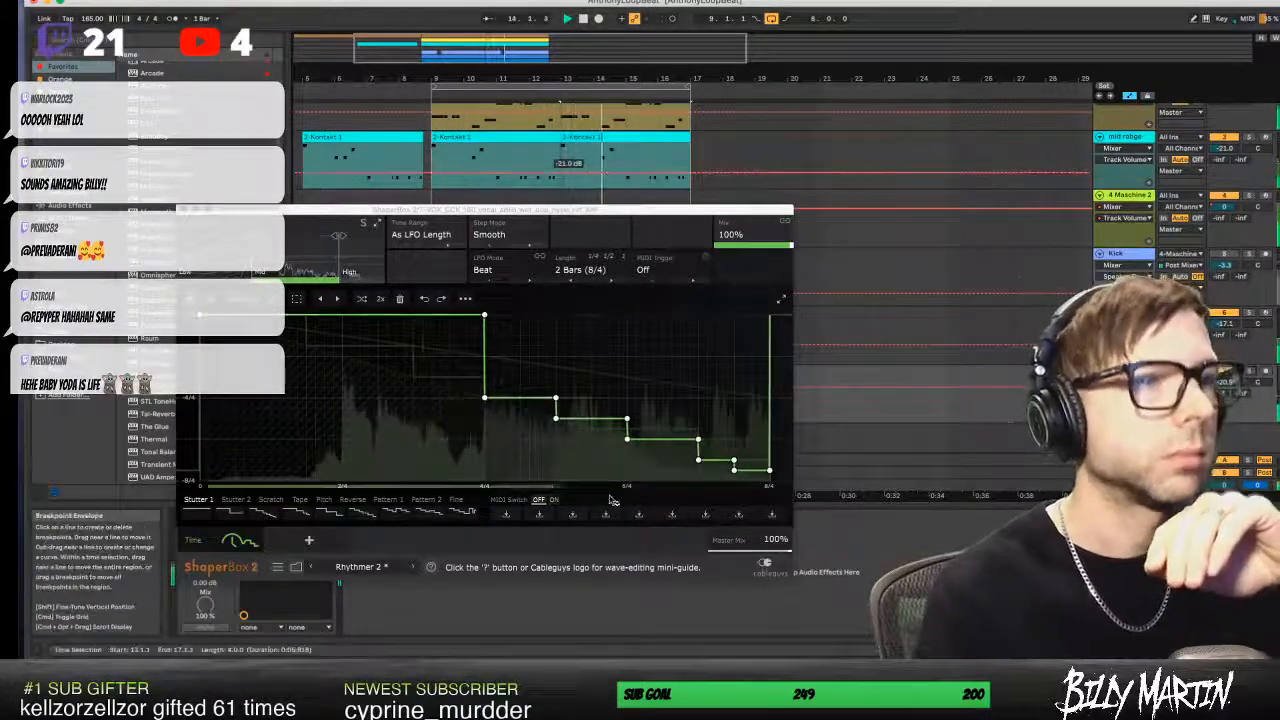
{"action": "left_click", "coordinate": [184, 210]}
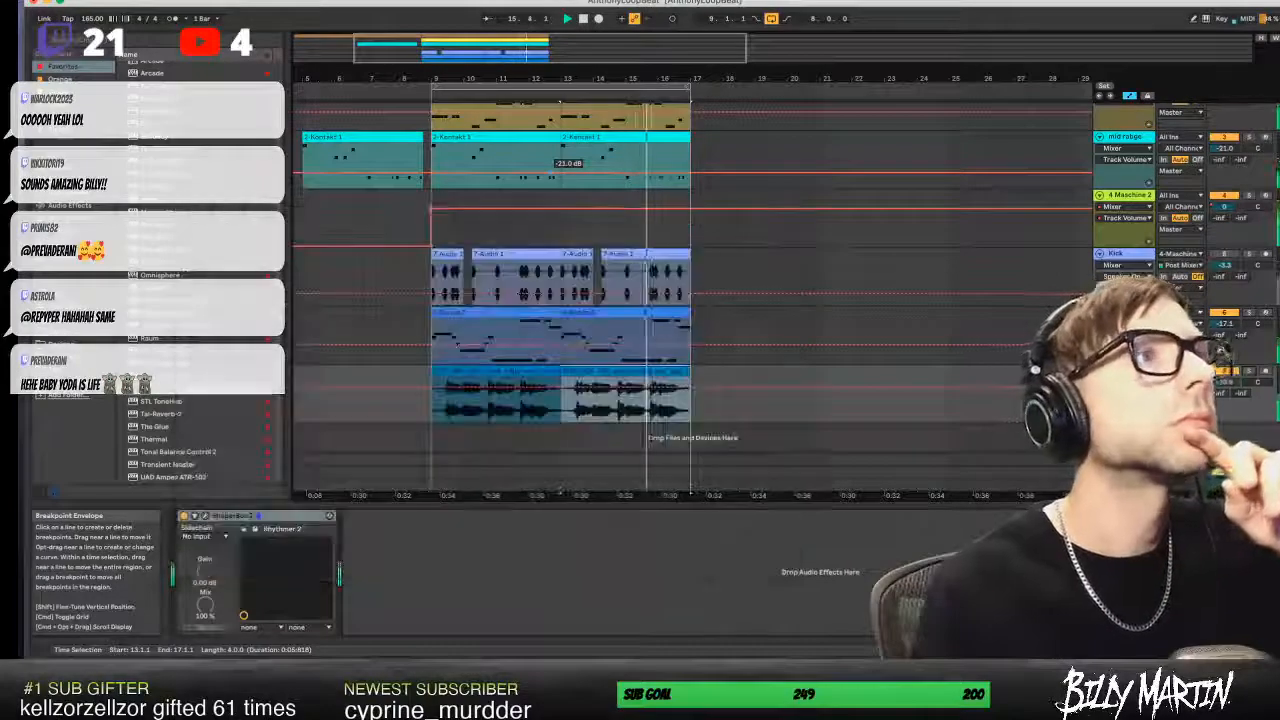
{"action": "scroll", "coordinate": [195, 440], "scroll_direction": "up", "scroll_amount": 1}
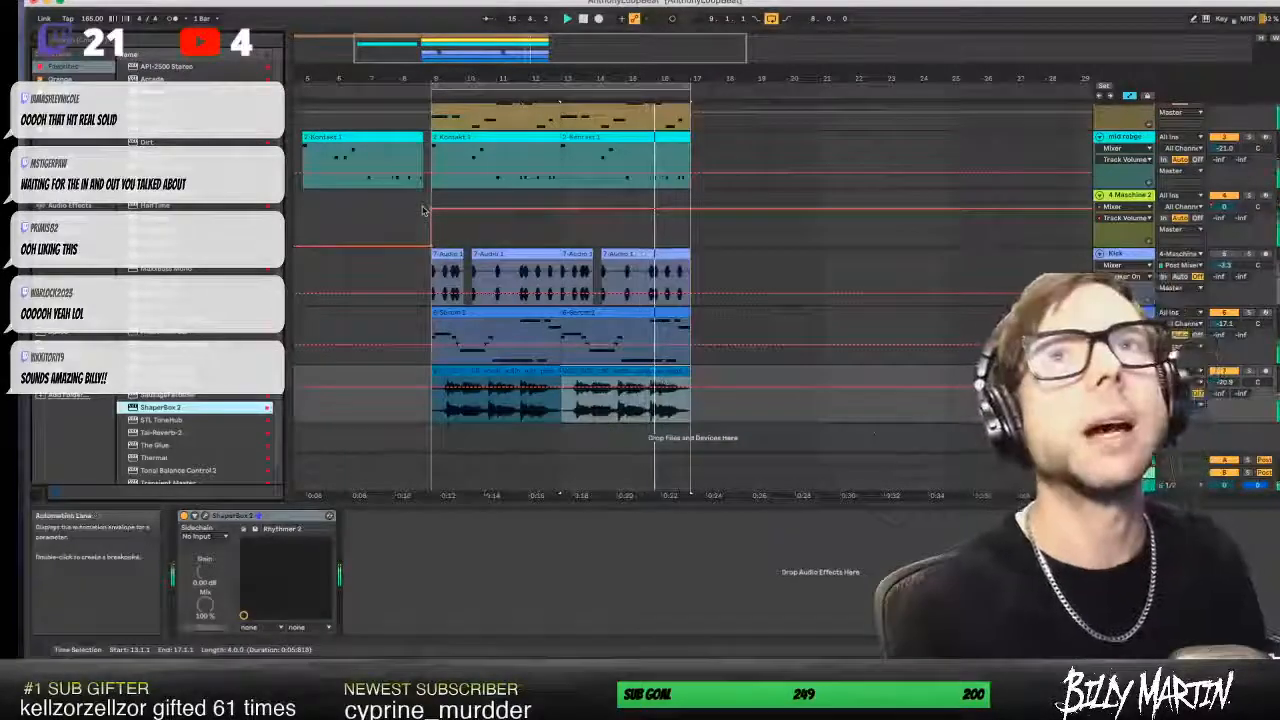
- Copy the bar 9 vocal clip to start at bar 5 on the same track and stop playback
{"action": "mouse_move", "coordinate": [565, 77]}
{"action": "left_mouse_down"}
{"action": "mouse_move", "coordinate": [565, 100]}
{"action": "mouse_move", "coordinate": [565, 77]}
{"action": "left_mouse_up"}
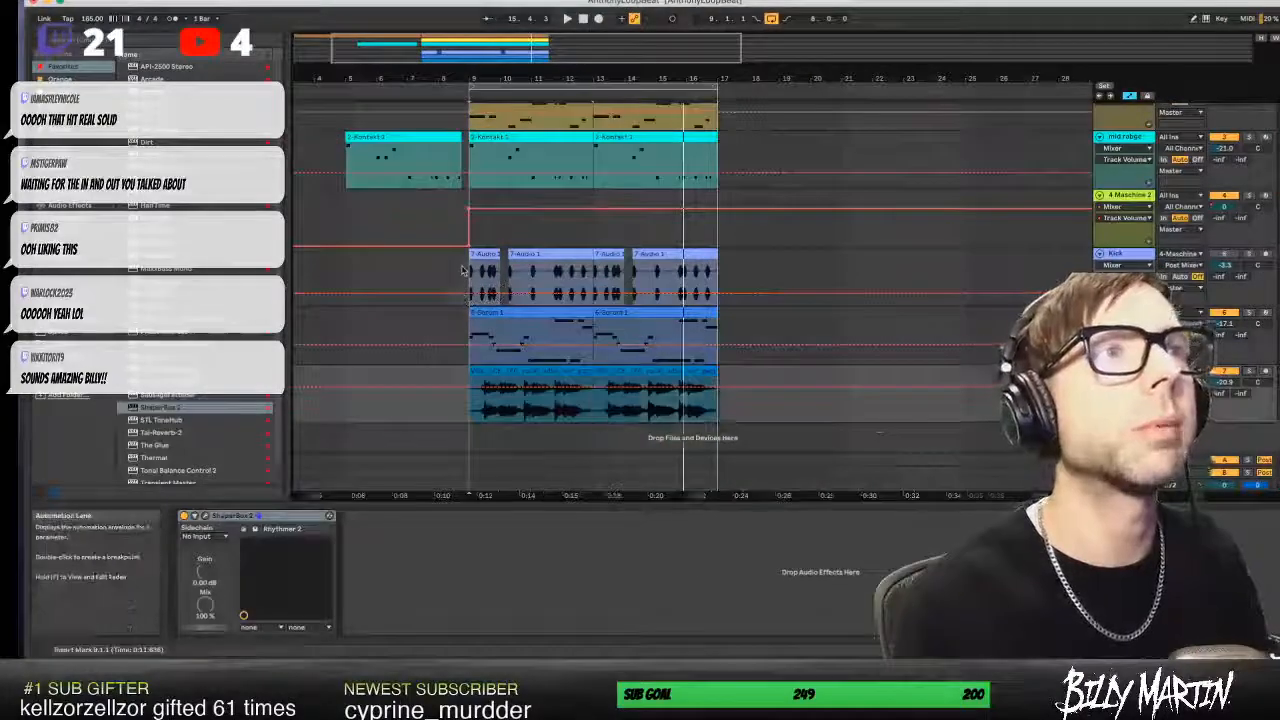
{"action": "left_click", "coordinate": [463, 270]}
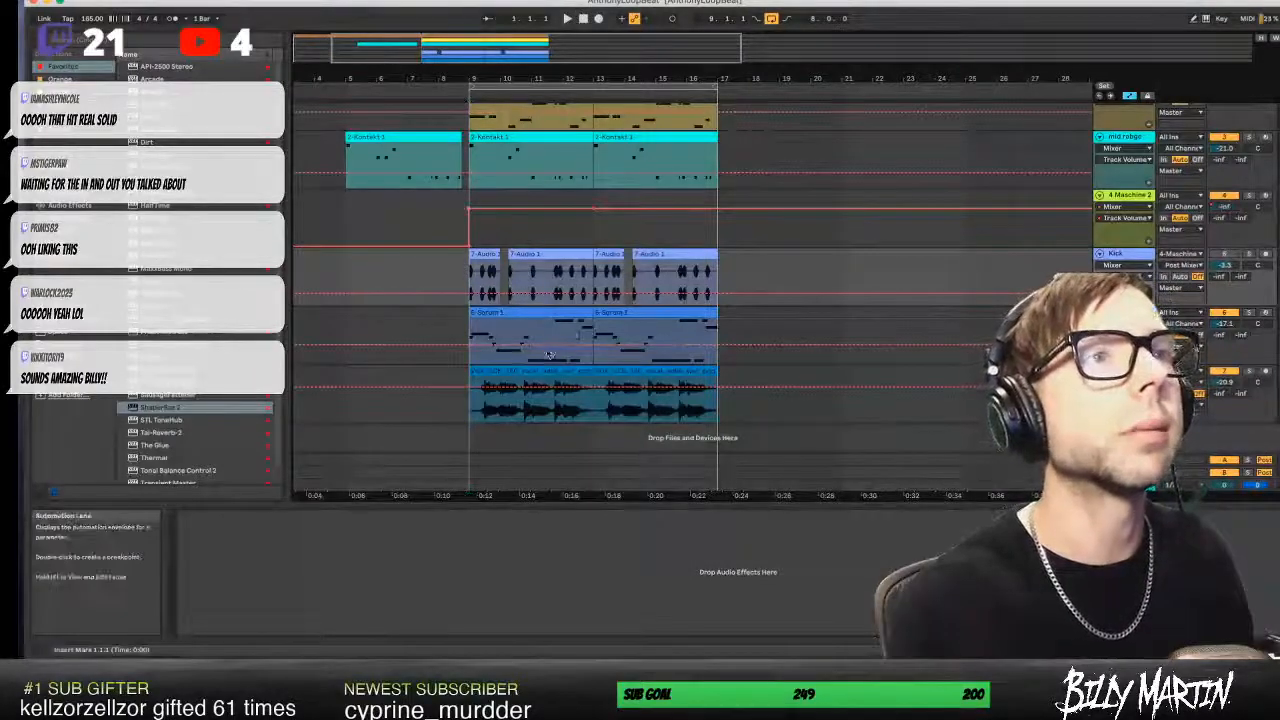
{"action": "left_click", "coordinate": [536, 374]}
{"action": "left_click_drag", "start_coordinate": [536, 374], "coordinate": [418, 386]}
{"action": "left_click", "coordinate": [584, 18]}
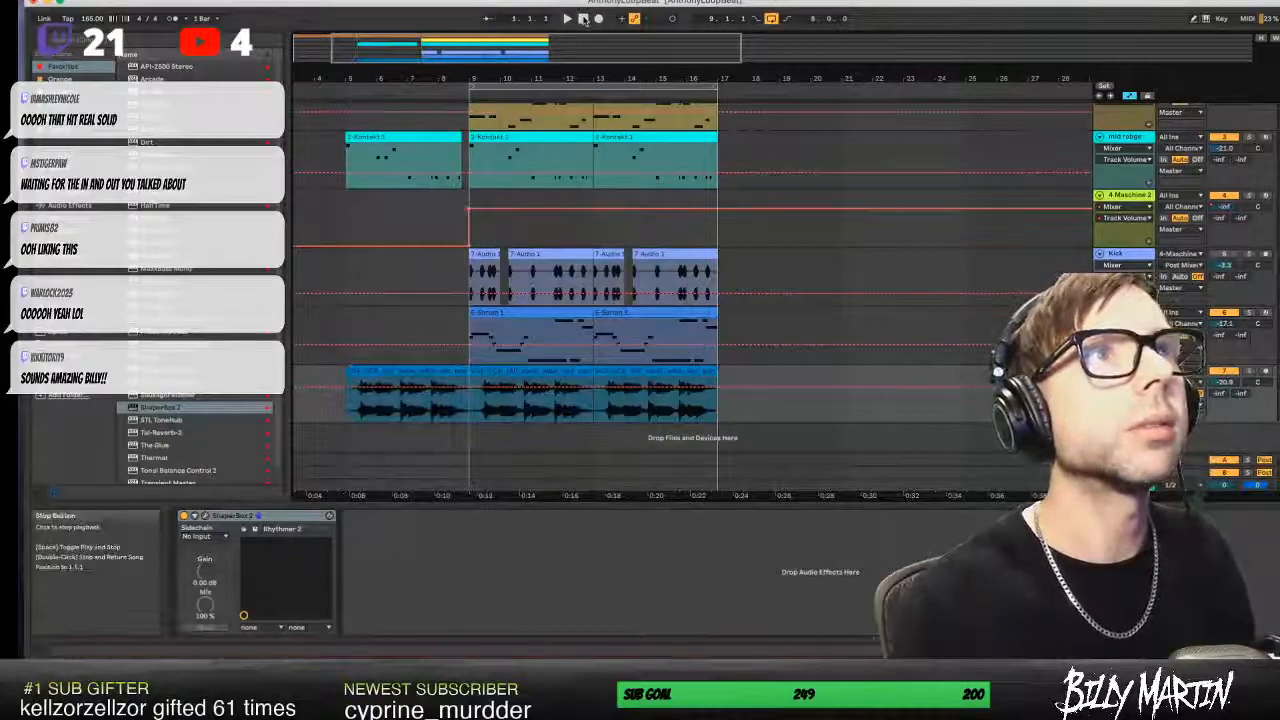
- Play the arrangement and lower the vocal track's volume
{"action": "left_click_drag", "start_coordinate": [505, 78], "coordinate": [469, 80]}
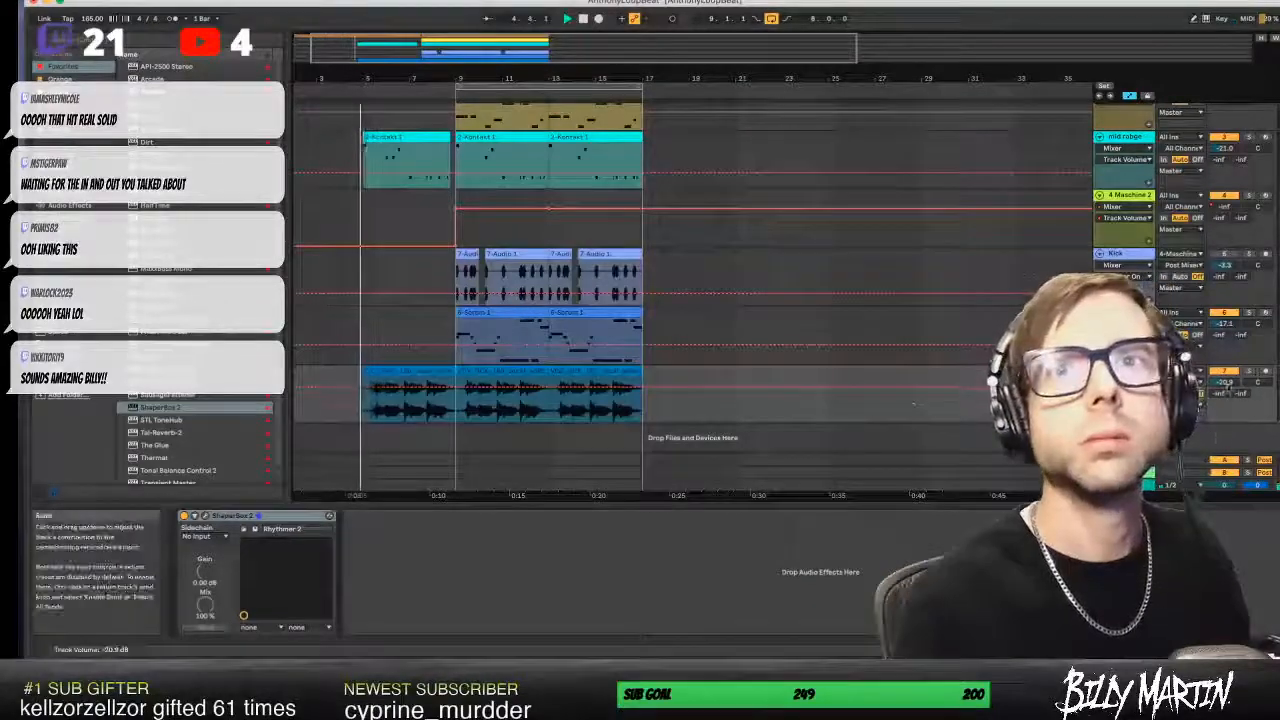
{"action": "left_click_drag", "start_coordinate": [1227, 388], "coordinate": [1227, 382]}
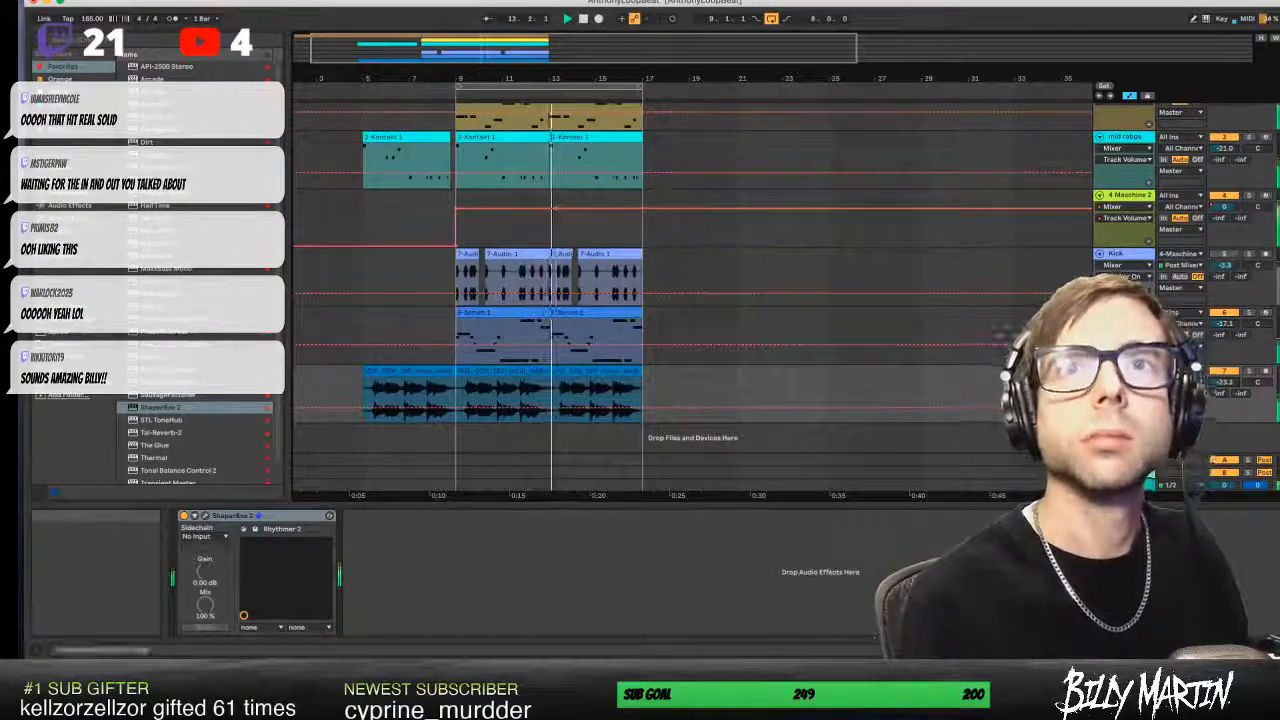
{"action": "left_click_drag", "start_coordinate": [1234, 382], "coordinate": [1234, 377]}
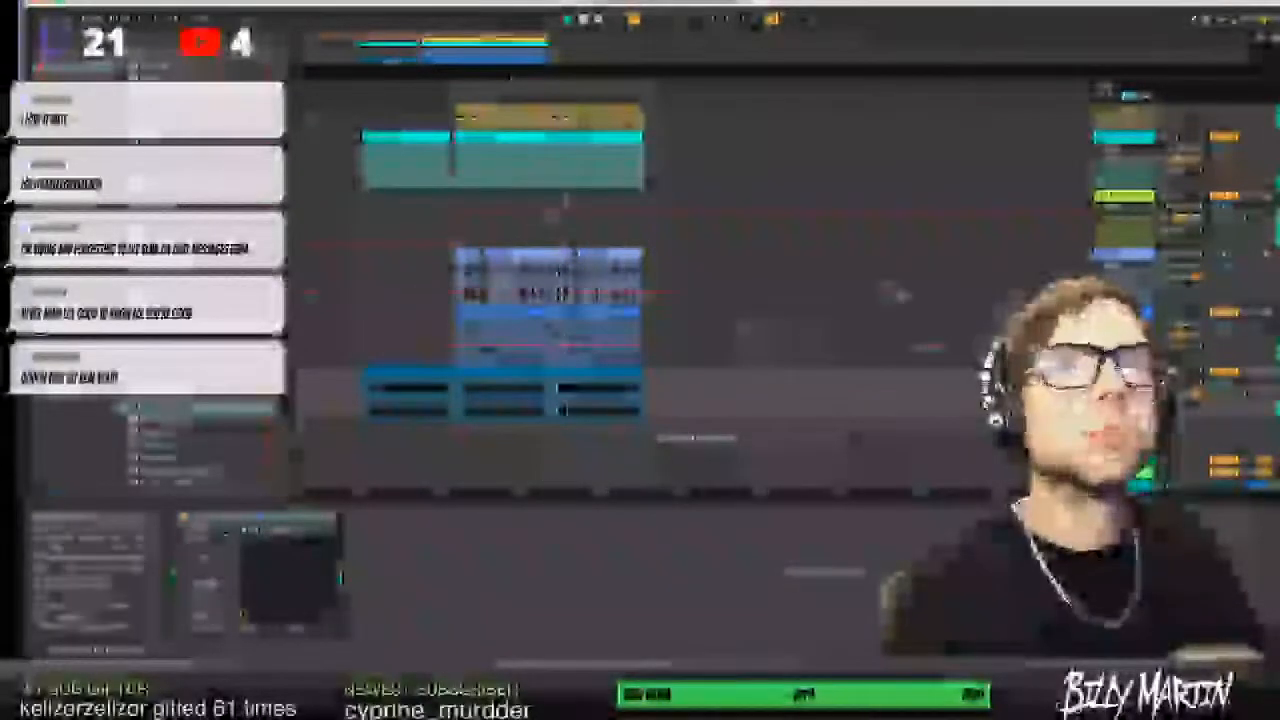
- Examine the riff, bass, mid range and kick clips from bar 13 to bar 17
{"action": "scroll", "coordinate": [588, 290], "scroll_direction": "up", "scroll_amount": 3}
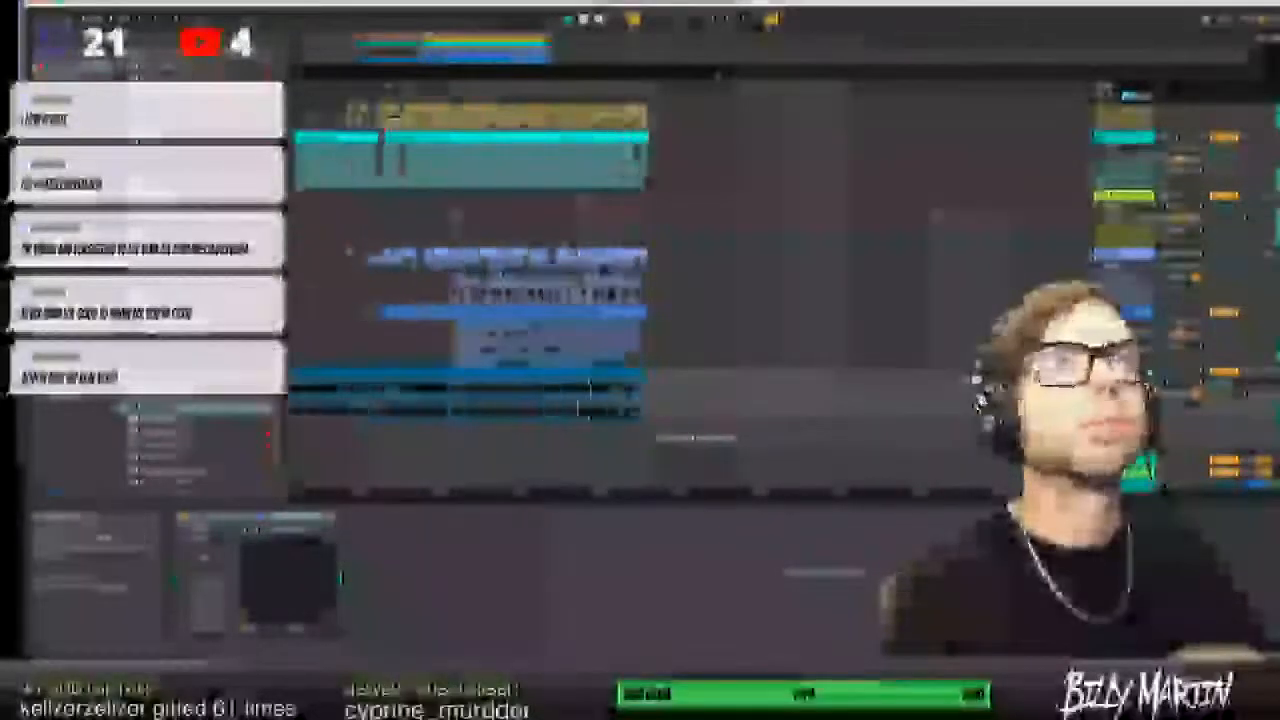
{"action": "scroll", "coordinate": [588, 290], "scroll_direction": "up", "scroll_amount": 3}
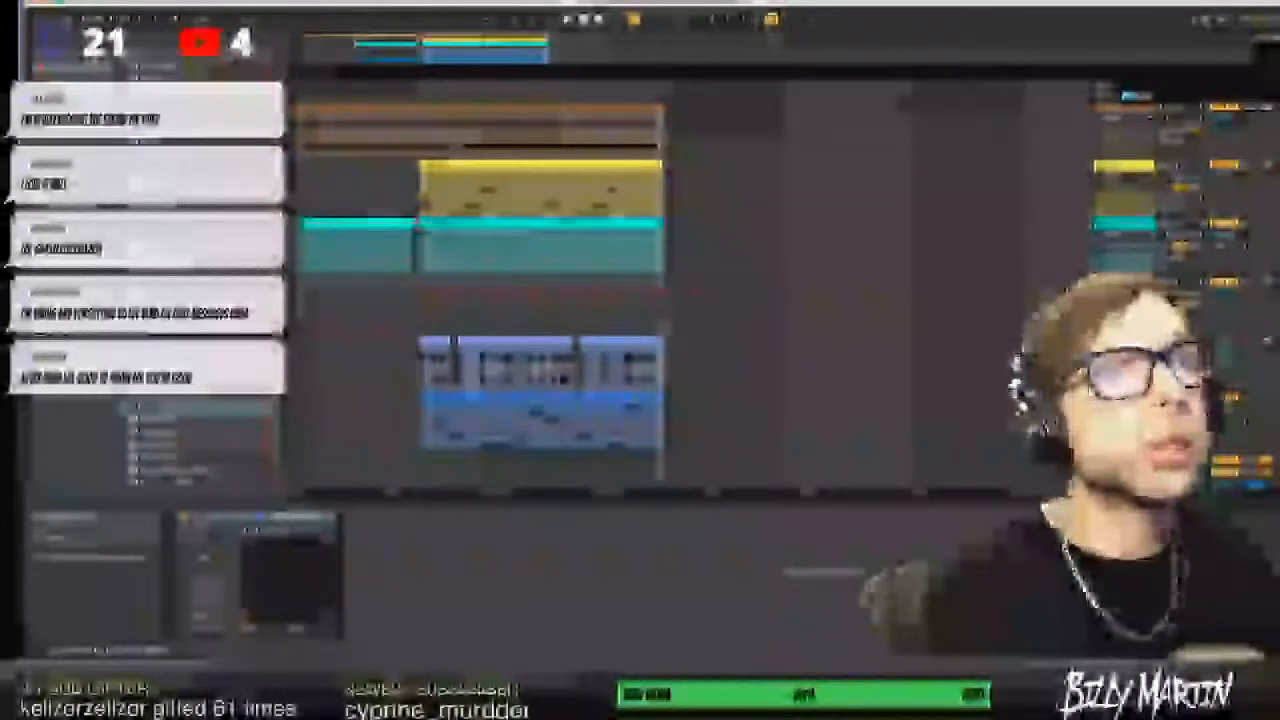
{"action": "left_click", "coordinate": [545, 300]}
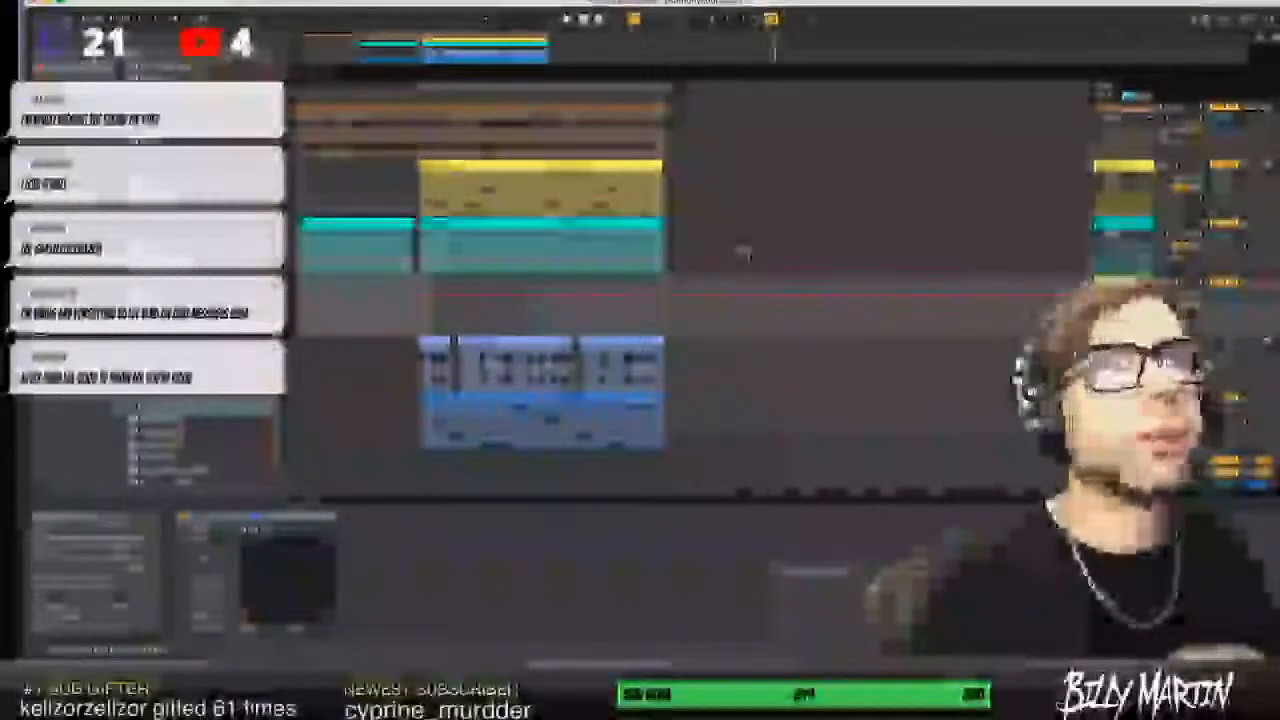
{"action": "left_click_drag", "start_coordinate": [548, 79], "coordinate": [471, 108]}
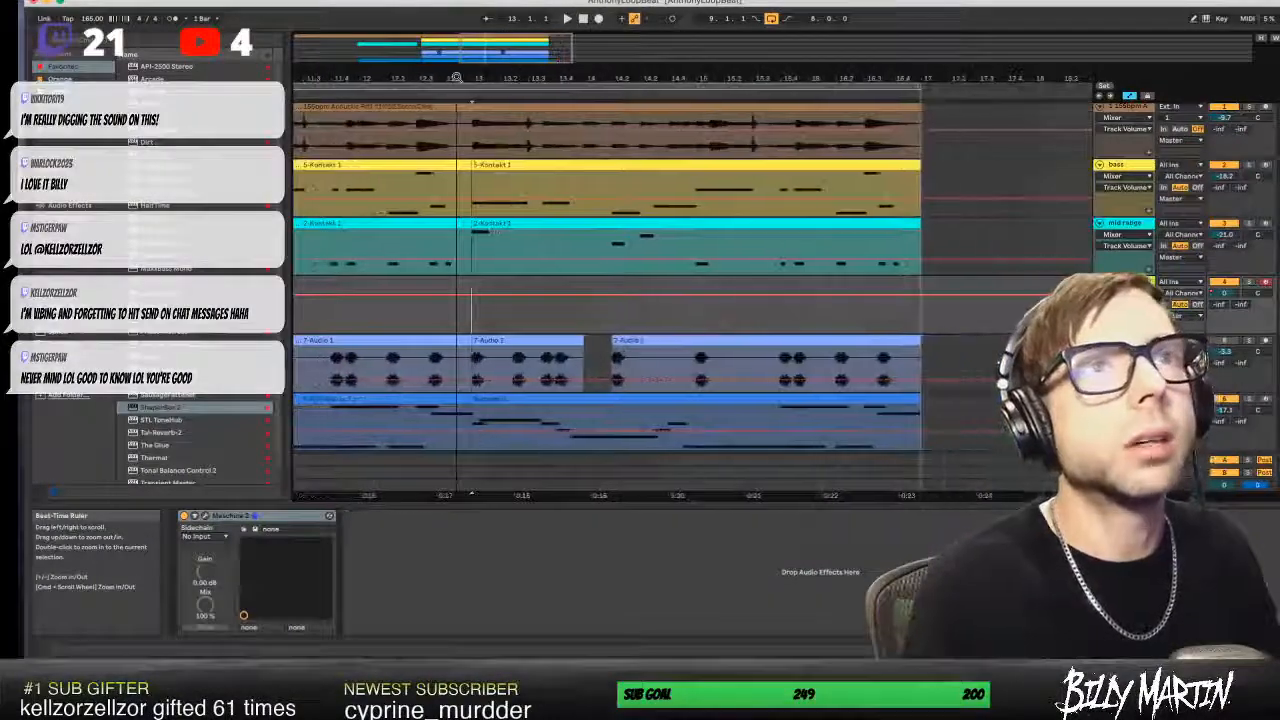
{"action": "left_click", "coordinate": [500, 205]}
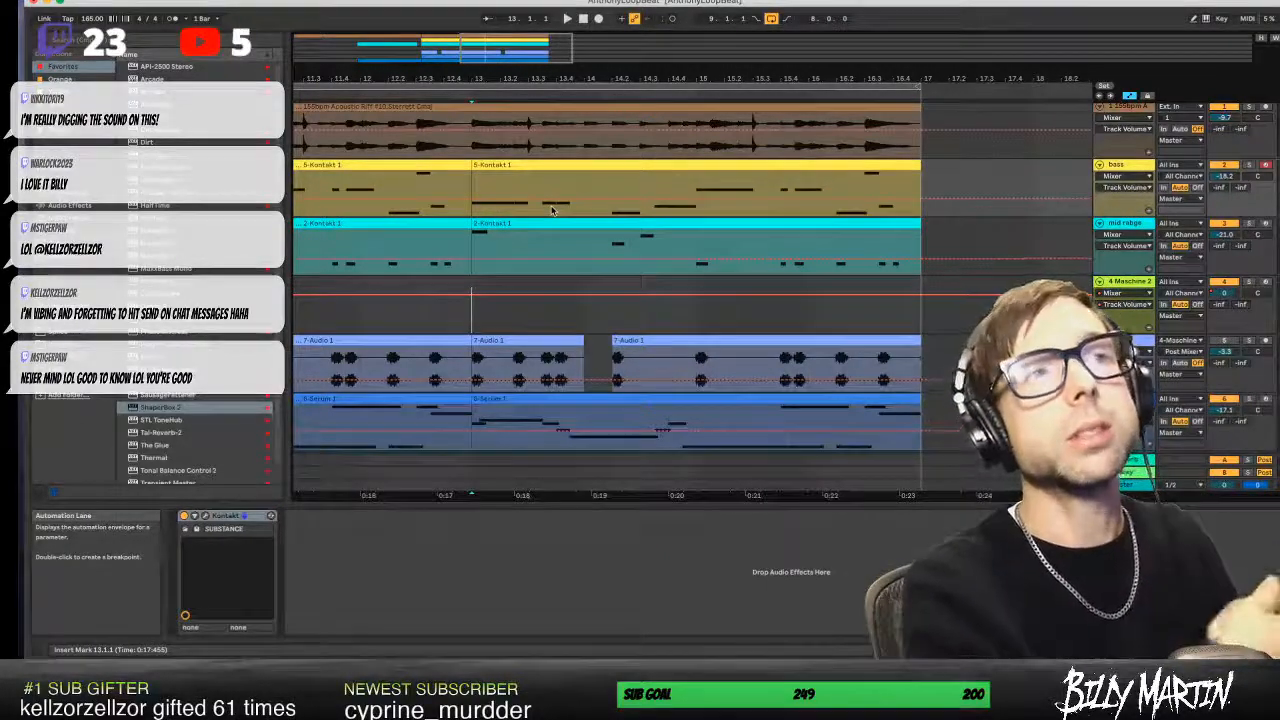
{"action": "left_click", "coordinate": [515, 165]}
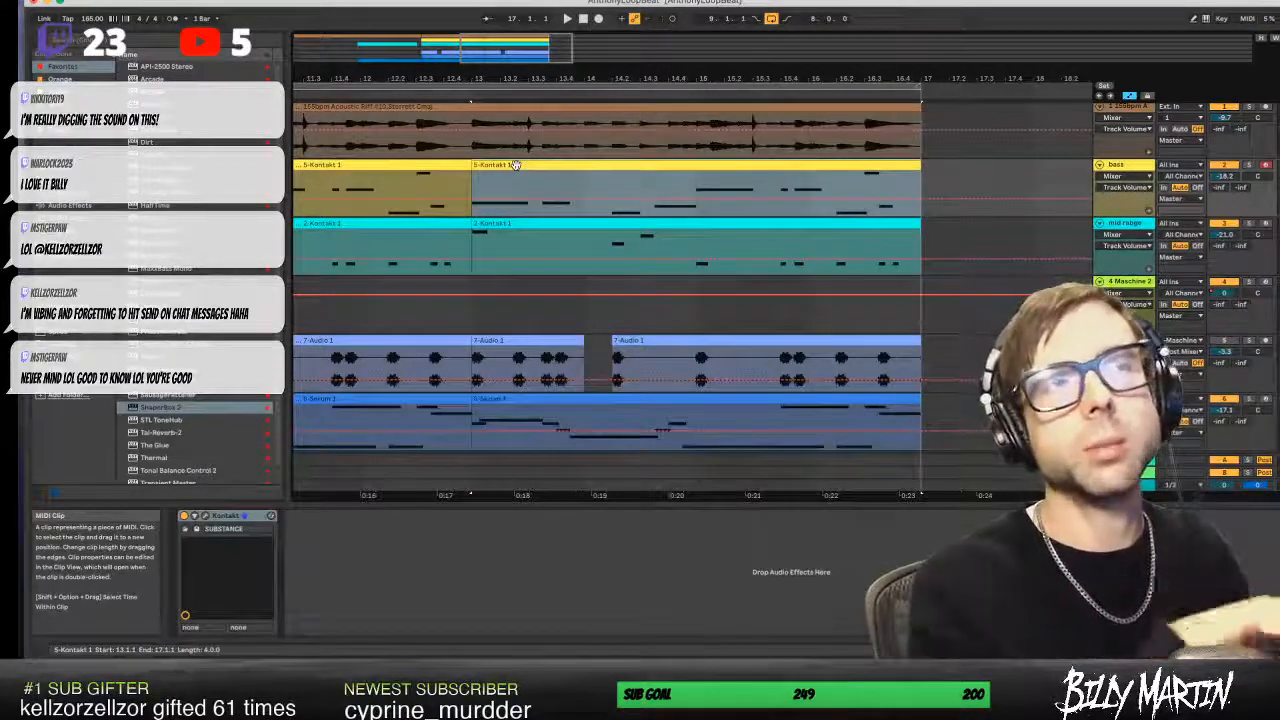
{"action": "scroll", "coordinate": [522, 183], "scroll_direction": "right", "scroll_amount": 1}
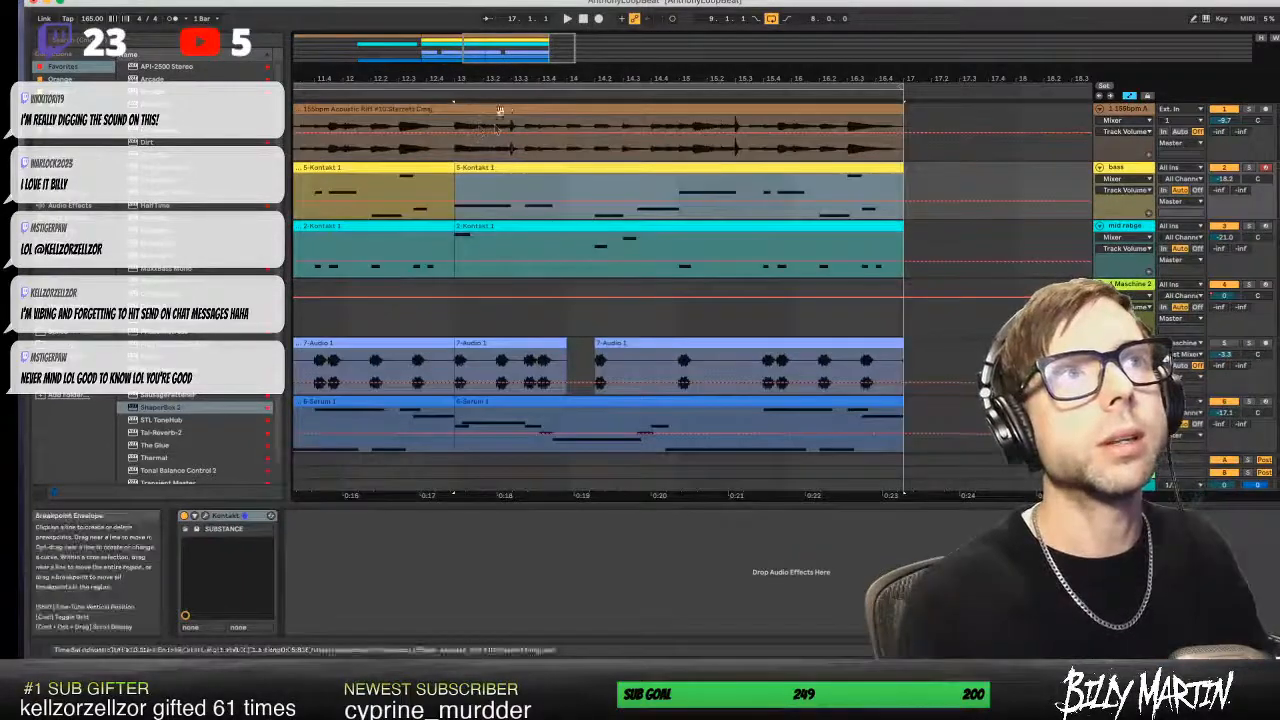
{"action": "left_click", "coordinate": [455, 122]}
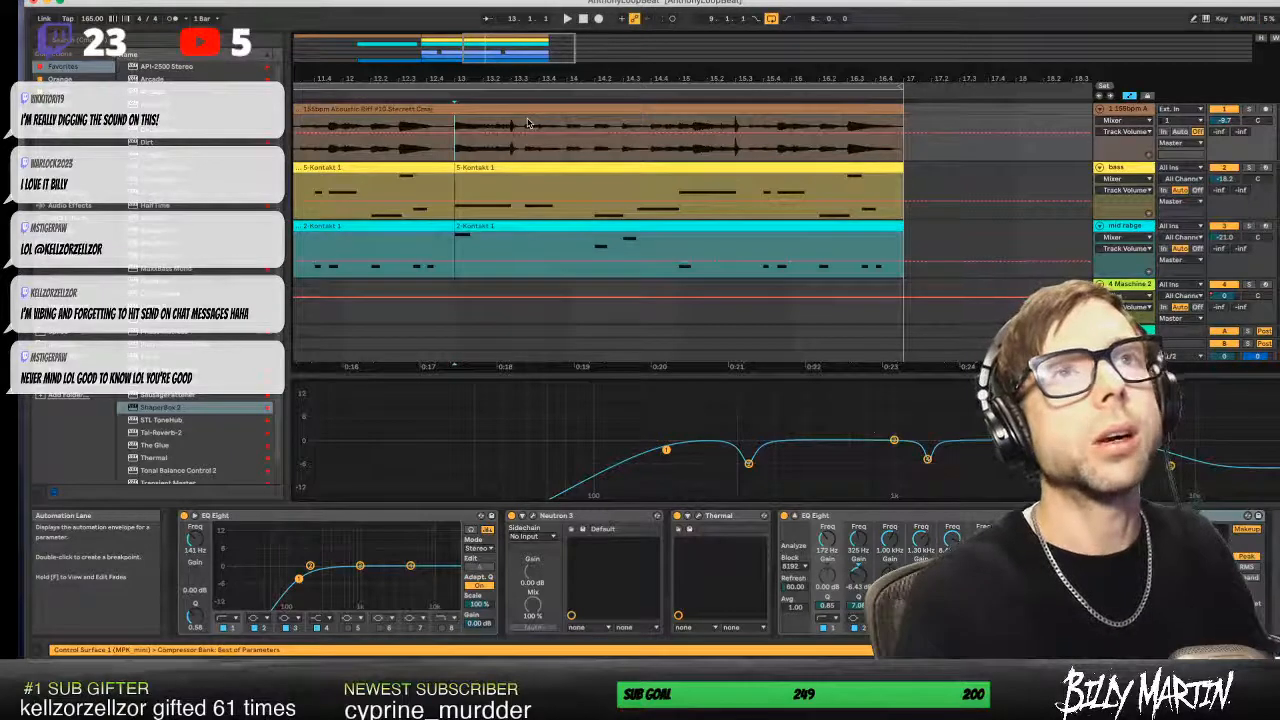
{"action": "left_click_drag", "start_coordinate": [462, 79], "coordinate": [478, 79]}
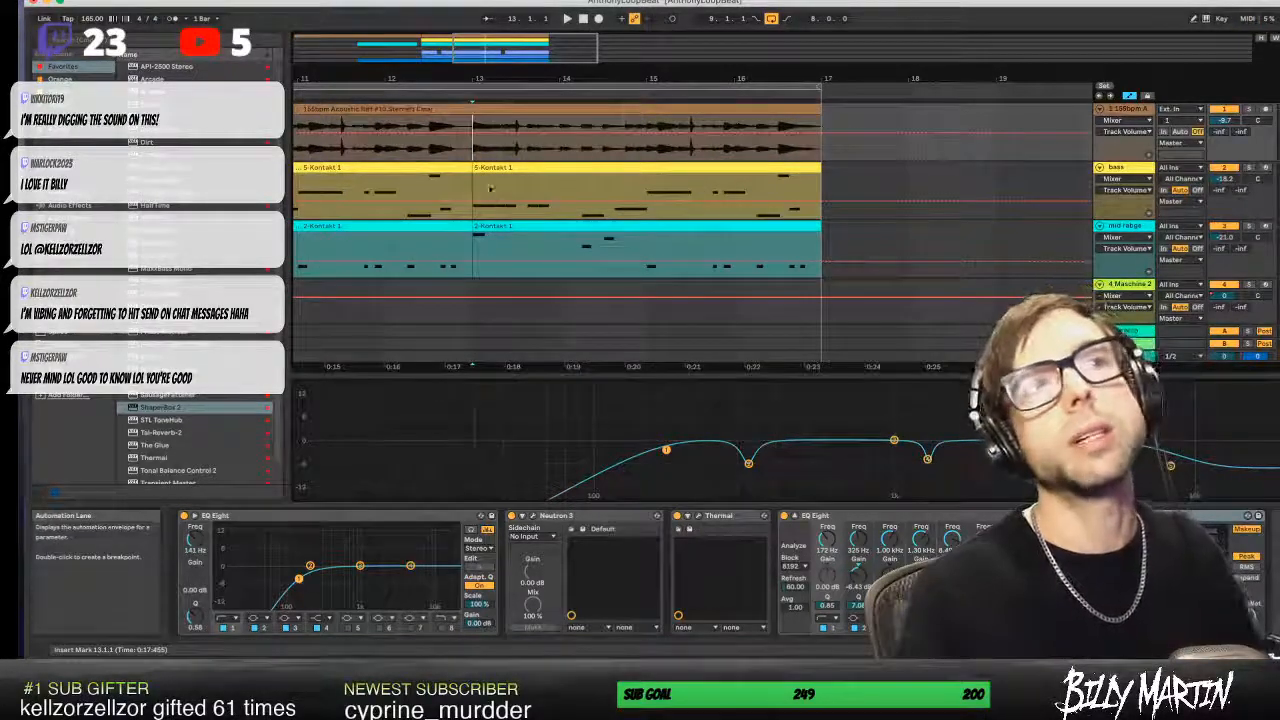
- Cut the passage from 13.1.3 to 13.2.1 out of the second bass clip
{"action": "left_click_drag", "start_coordinate": [497, 79], "coordinate": [494, 124]}
{"action": "left_click_drag", "start_coordinate": [471, 182], "coordinate": [491, 172]}
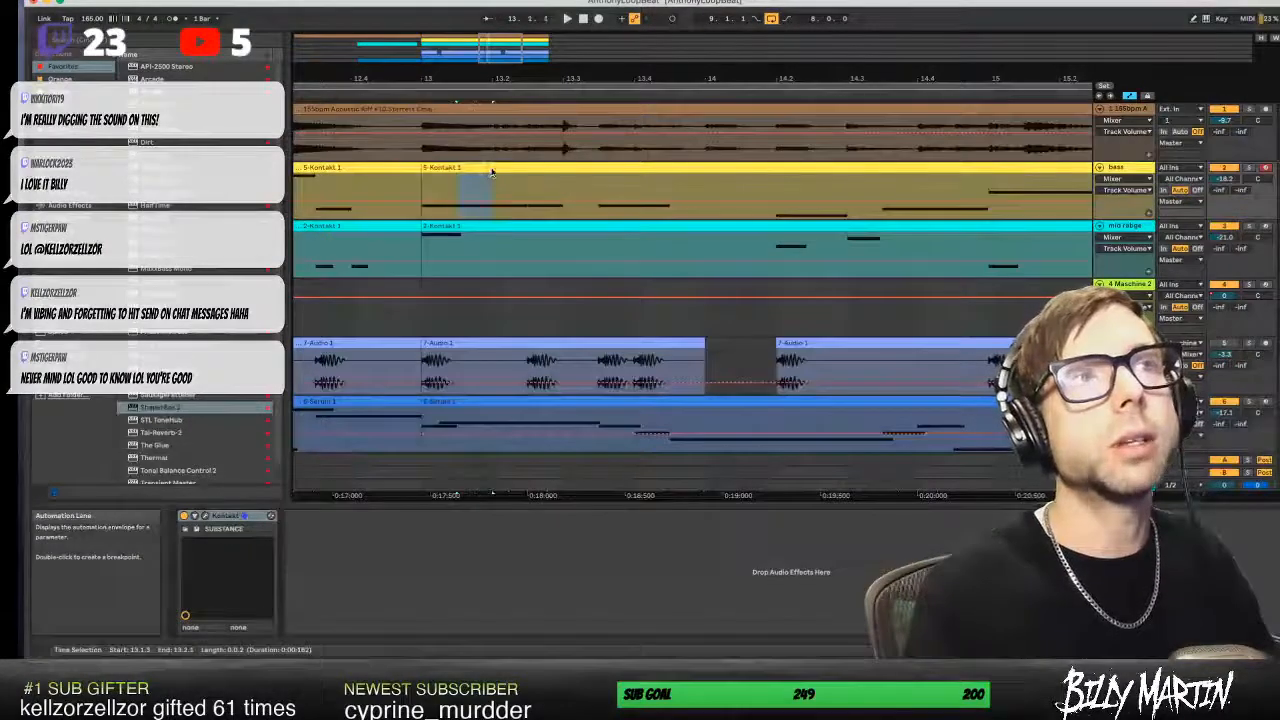
{"action": "key", "text": "Delete"}
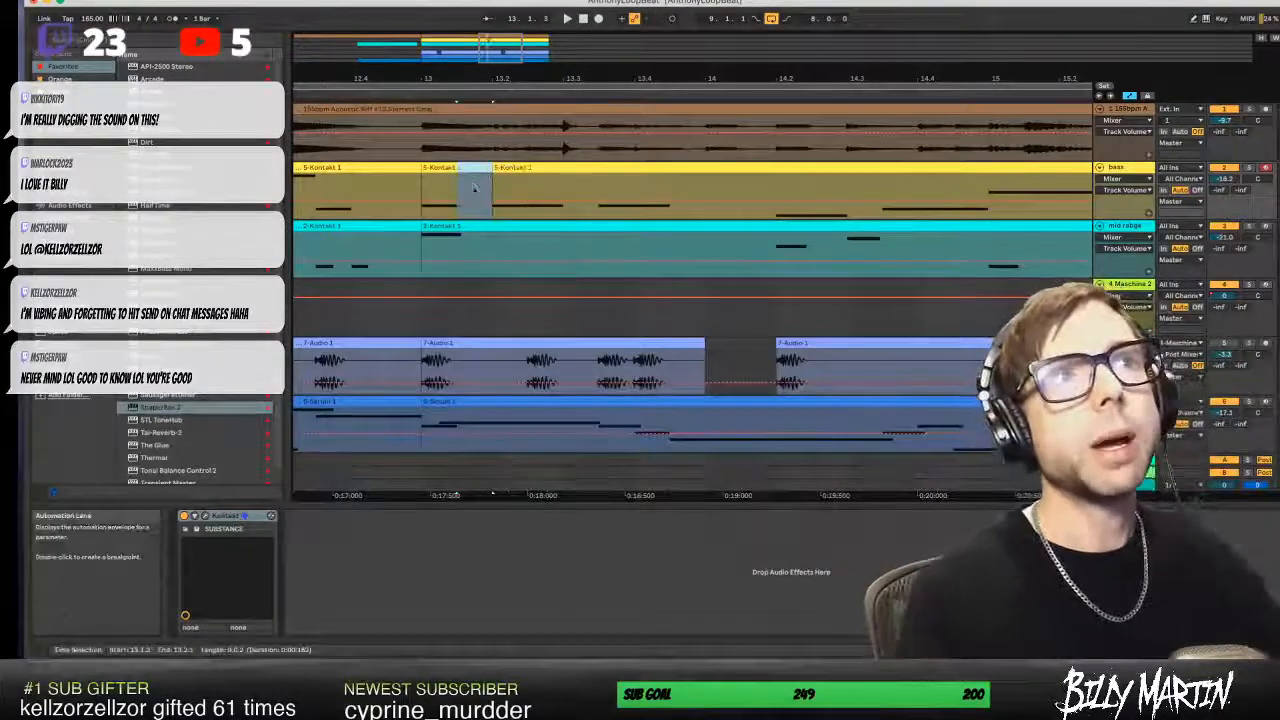
{"action": "left_click", "coordinate": [483, 178]}
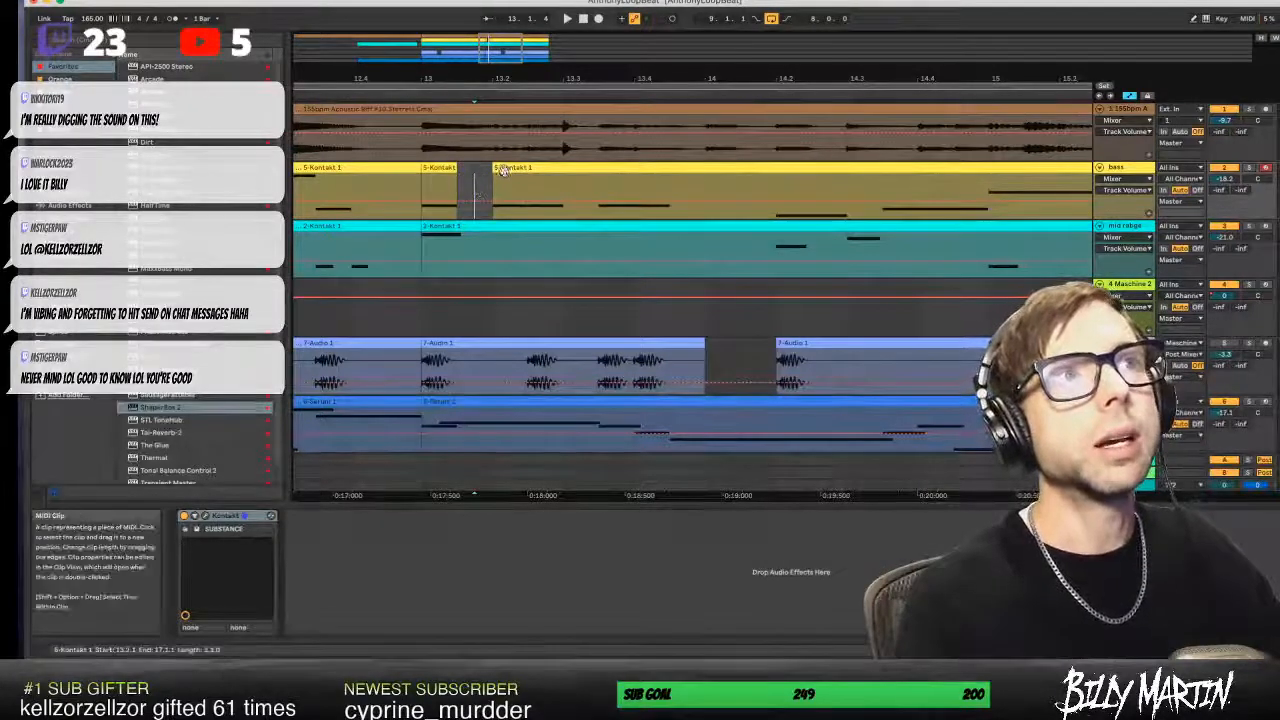
- Open the notes of the remaining bass clip and extend its start back over the gap to 13.1.1
{"action": "double_click", "coordinate": [503, 169]}
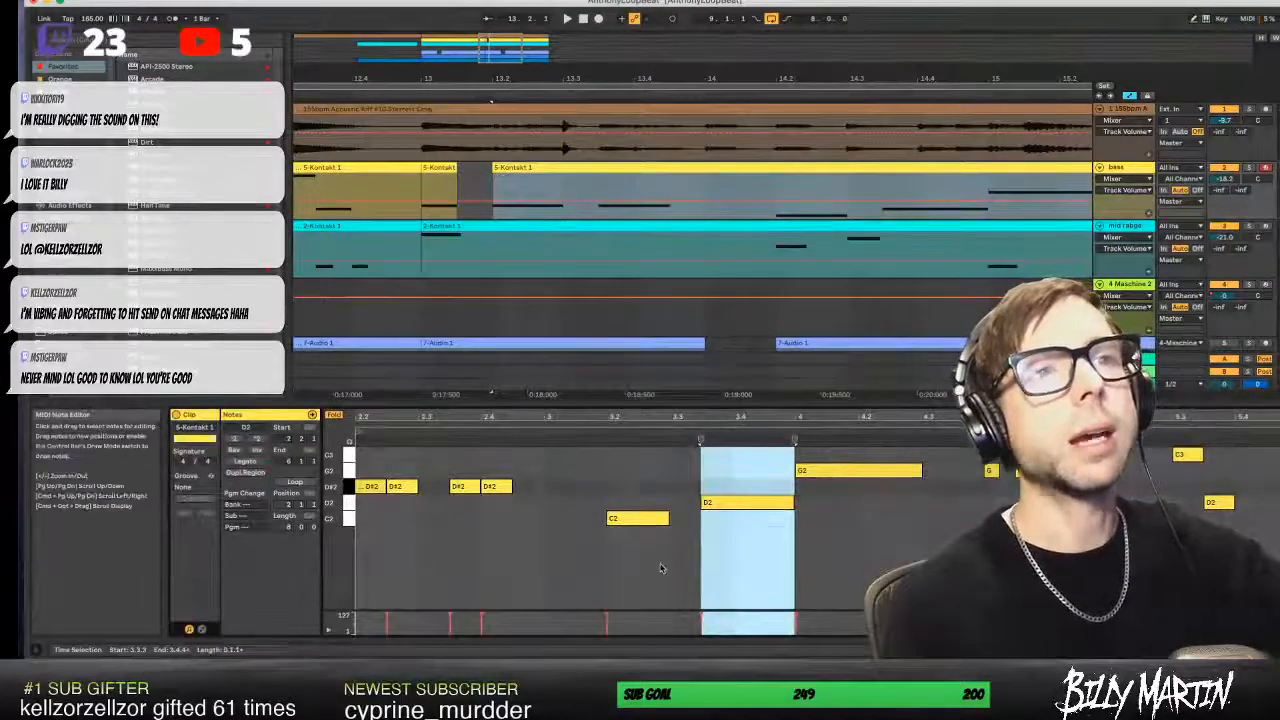
{"action": "left_click", "coordinate": [482, 186]}
{"action": "left_click", "coordinate": [434, 170]}
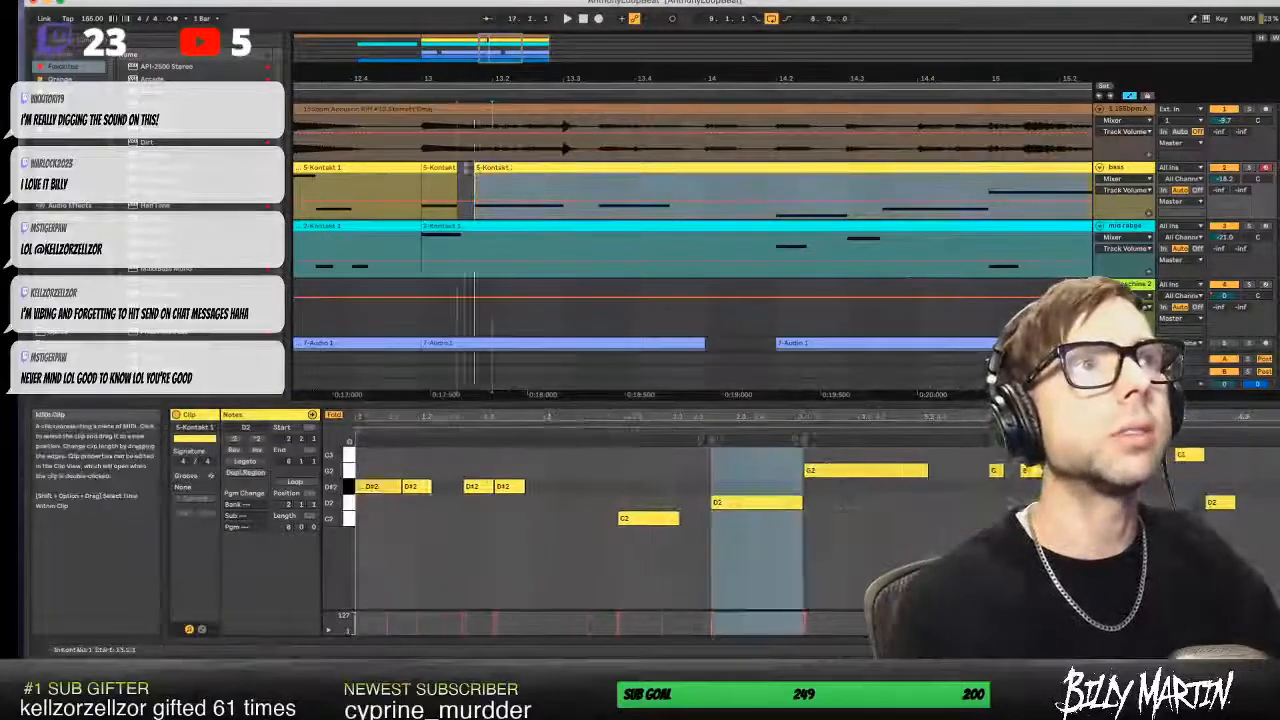
{"action": "left_click_drag", "start_coordinate": [435, 170], "coordinate": [426, 170]}
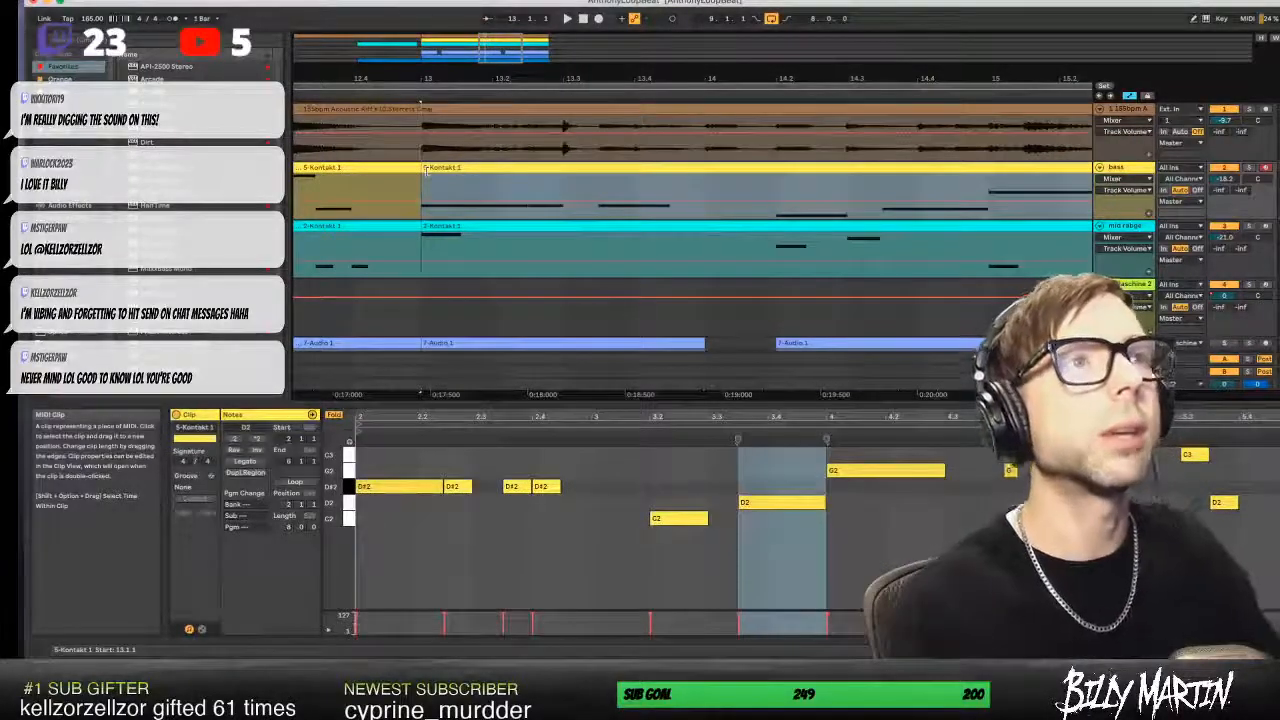
- Save the current set
{"action": "left_click_drag", "start_coordinate": [521, 78], "coordinate": [549, 38]}
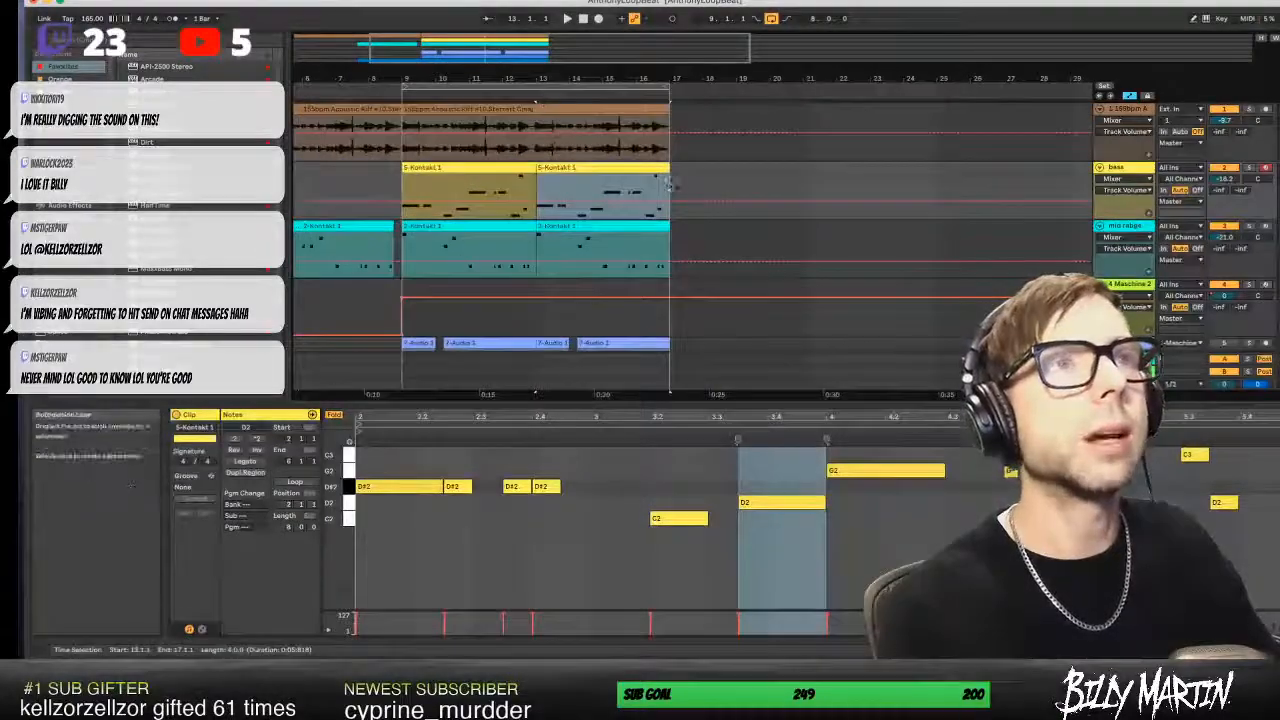
{"action": "left_click", "coordinate": [684, 175]}
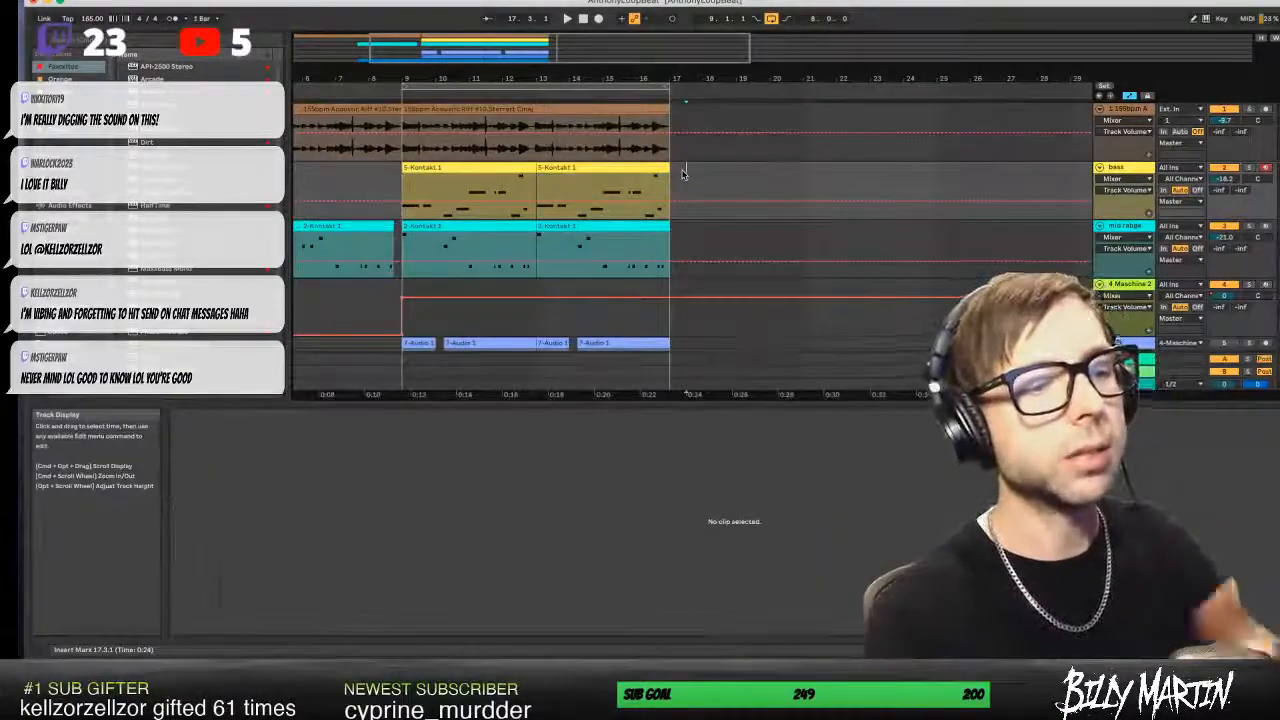
{"action": "left_click", "coordinate": [668, 170]}
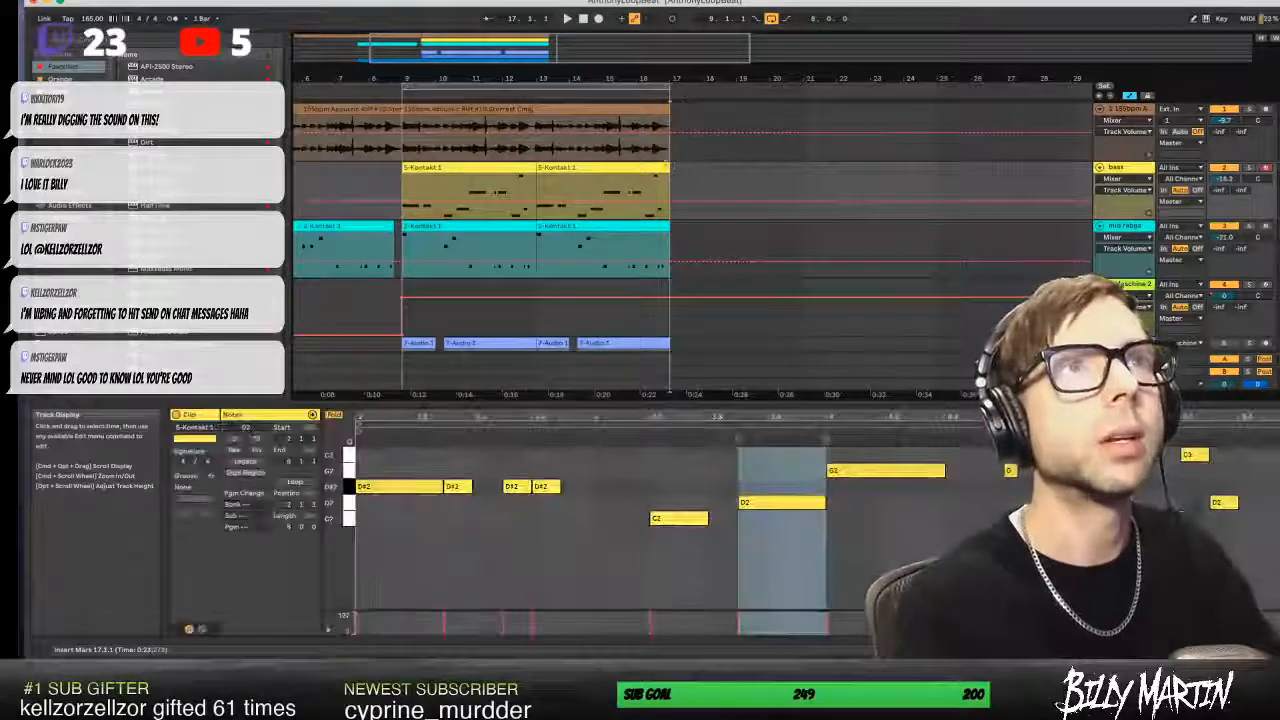
{"action": "left_click_drag", "start_coordinate": [404, 75], "coordinate": [521, 74]}
{"action": "key", "text": "super+s"}
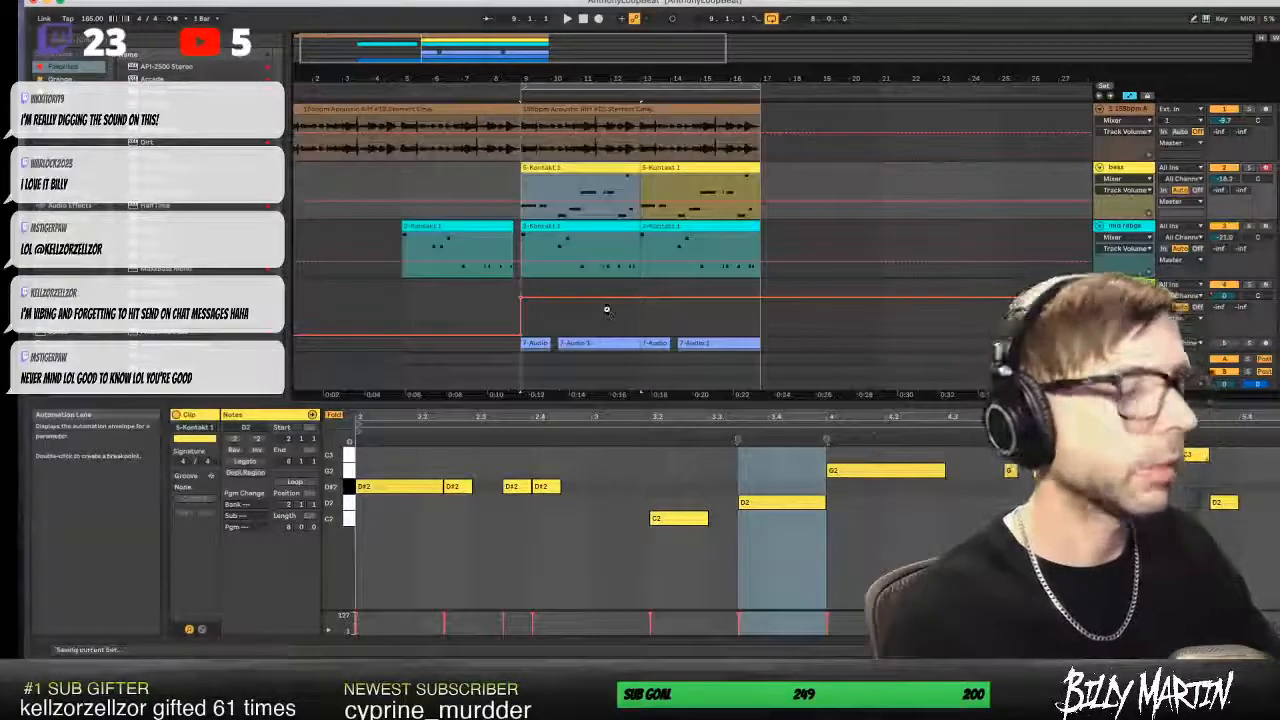
{"action": "left_click_drag", "start_coordinate": [623, 77], "coordinate": [488, 77]}
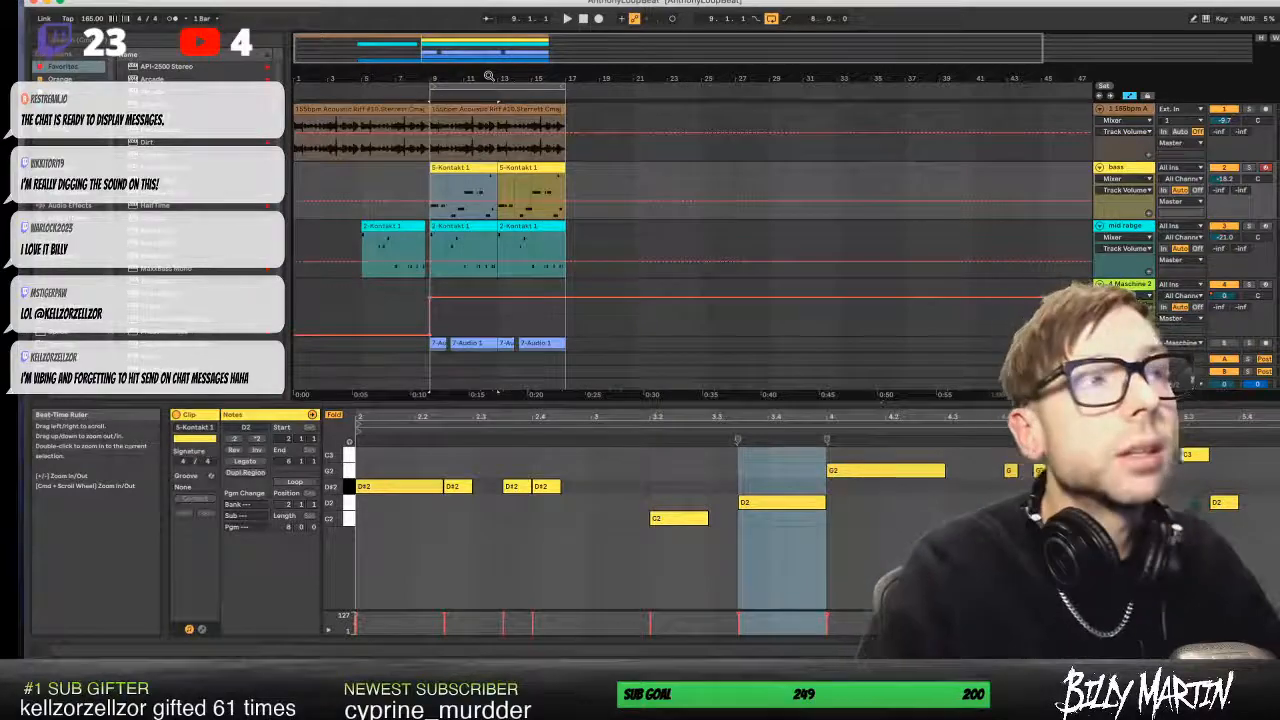
{"action": "mouse_move", "coordinate": [376, 79]}
{"action": "left_mouse_down"}
{"action": "mouse_move", "coordinate": [368, 116]}
{"action": "mouse_move", "coordinate": [366, 56]}
{"action": "left_mouse_up"}
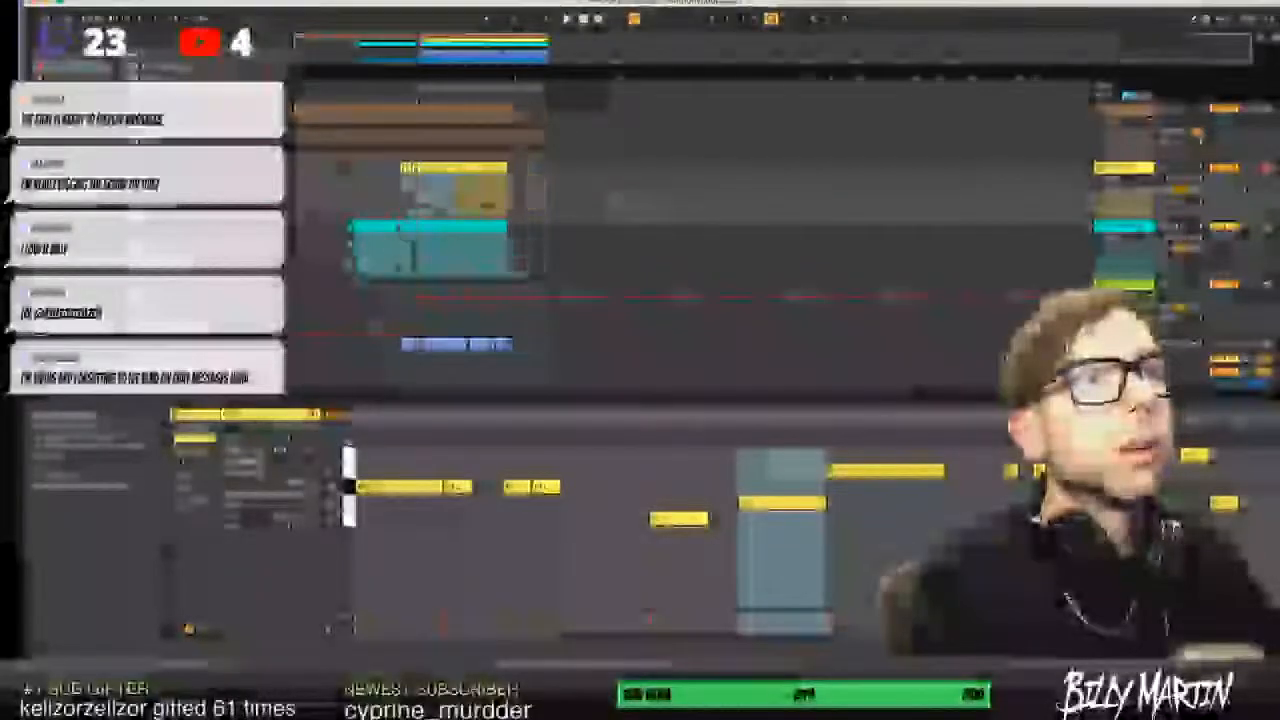
- Shrink the clip detail area so the arrangement gains height down to the Serum track
{"action": "left_click", "coordinate": [347, 186]}
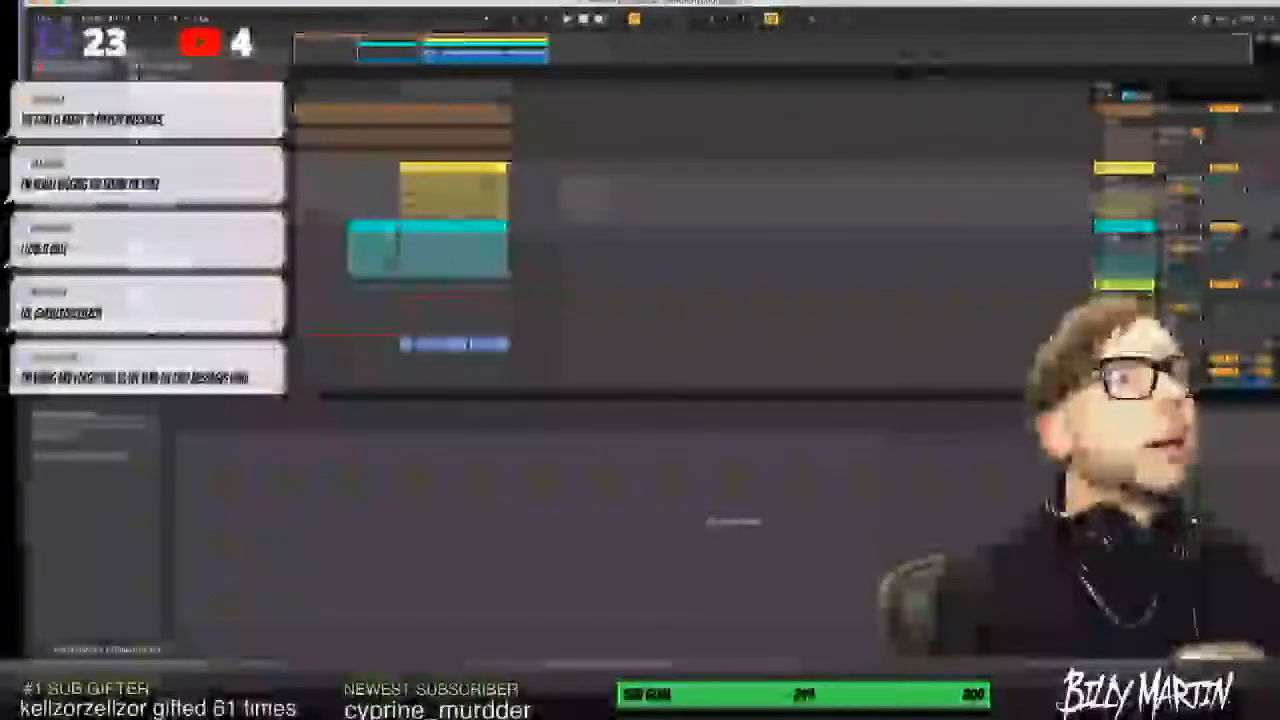
{"action": "left_click_drag", "start_coordinate": [348, 76], "coordinate": [344, 114]}
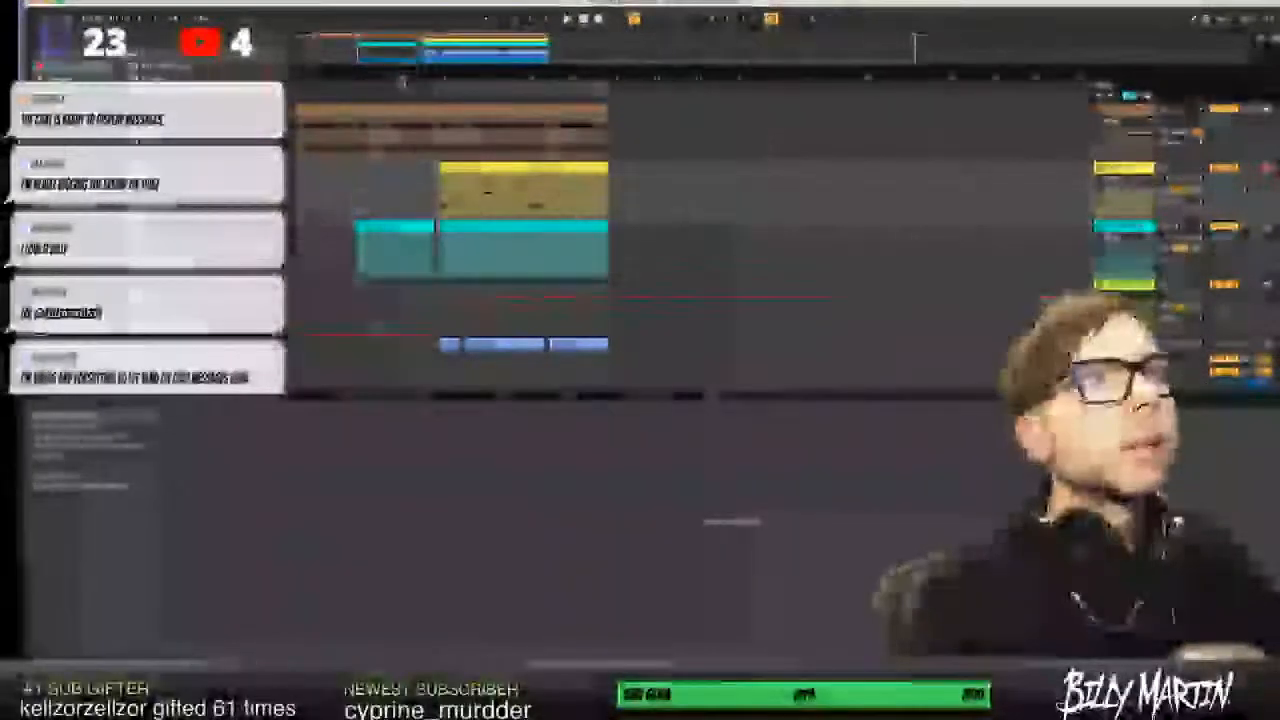
{"action": "left_click_drag", "start_coordinate": [402, 84], "coordinate": [402, 81]}
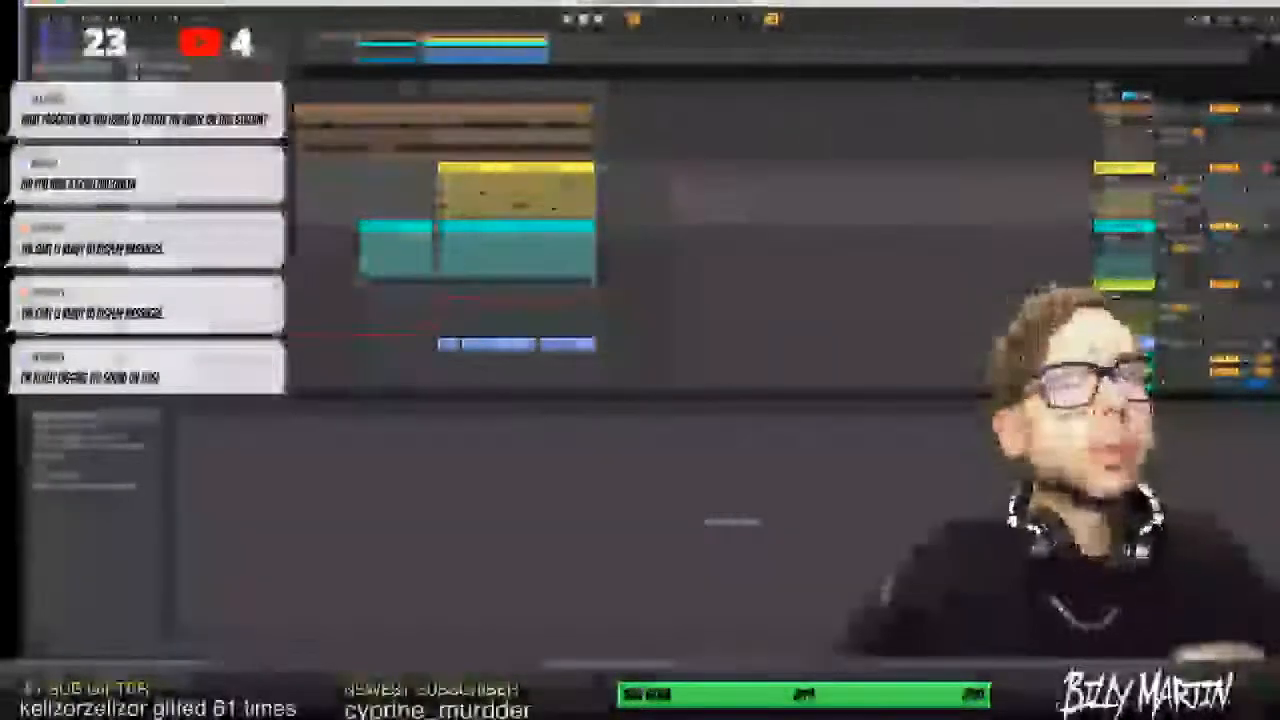
{"action": "left_click_drag", "start_coordinate": [778, 397], "coordinate": [778, 496]}
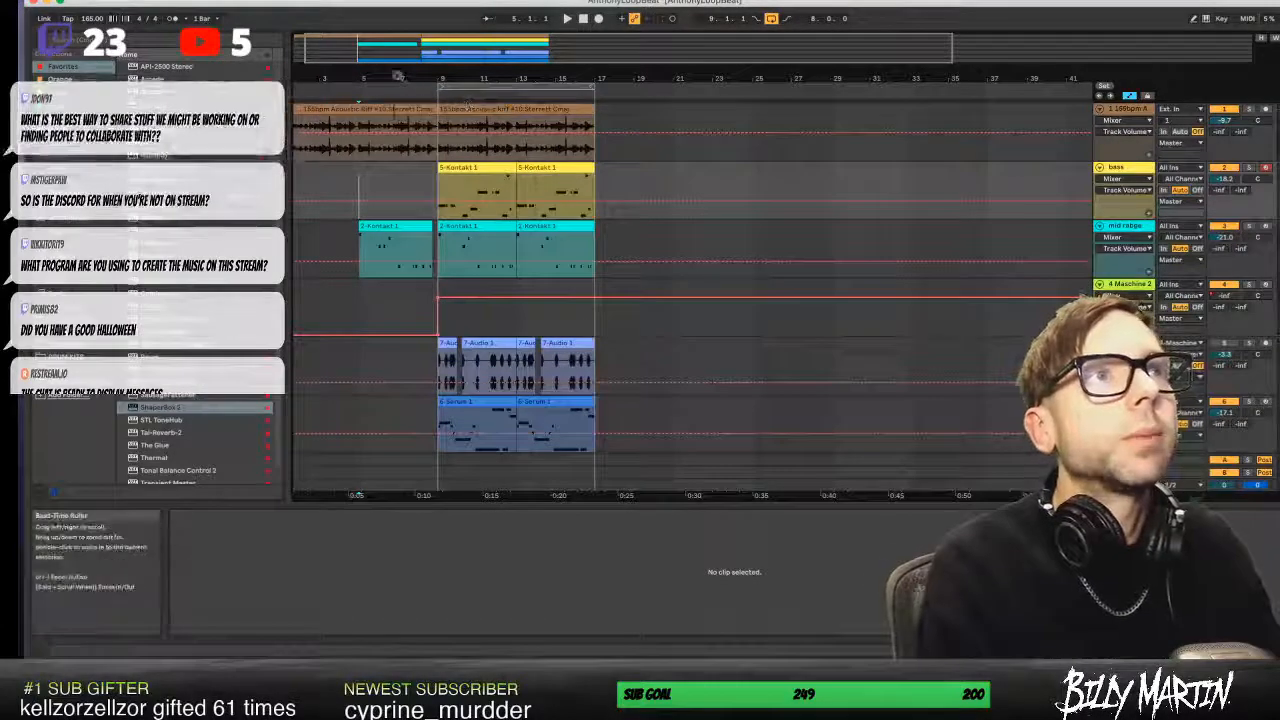
{"action": "left_click_drag", "start_coordinate": [396, 77], "coordinate": [491, 113]}
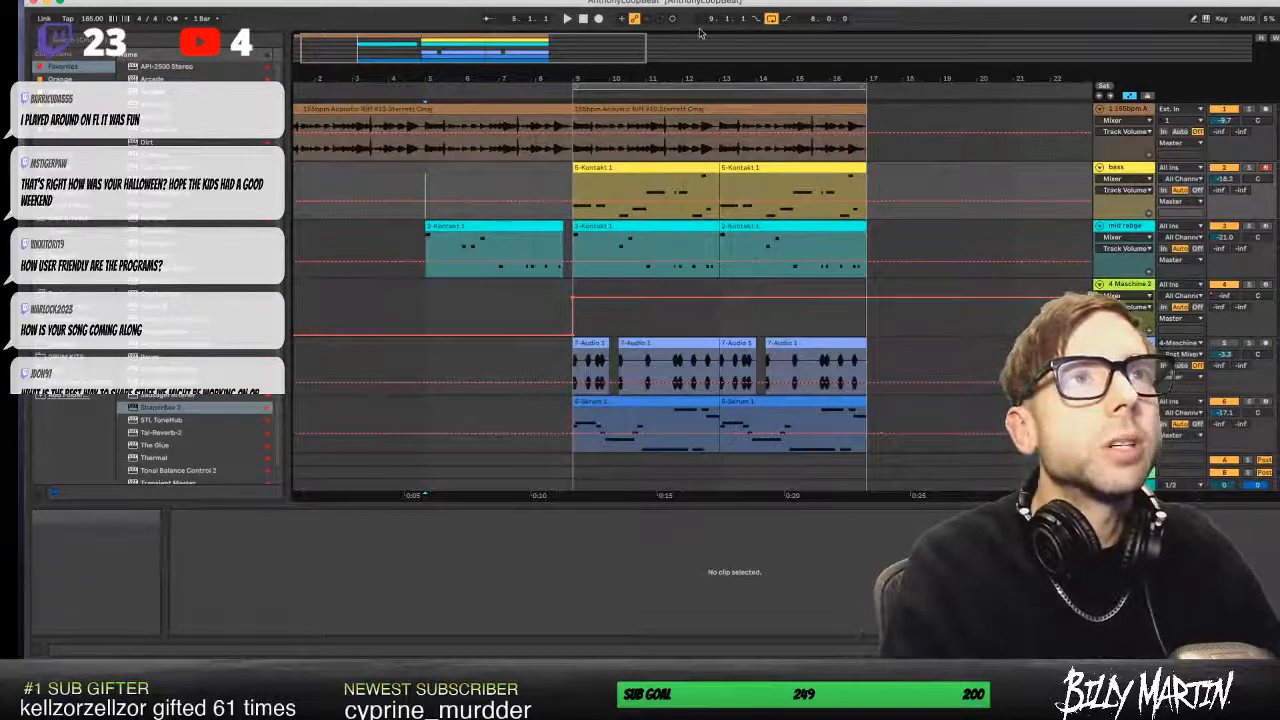
{"action": "mouse_move", "coordinate": [544, 74]}
{"action": "left_mouse_down"}
{"action": "mouse_move", "coordinate": [526, 64]}
{"action": "mouse_move", "coordinate": [544, 74]}
{"action": "left_mouse_up"}
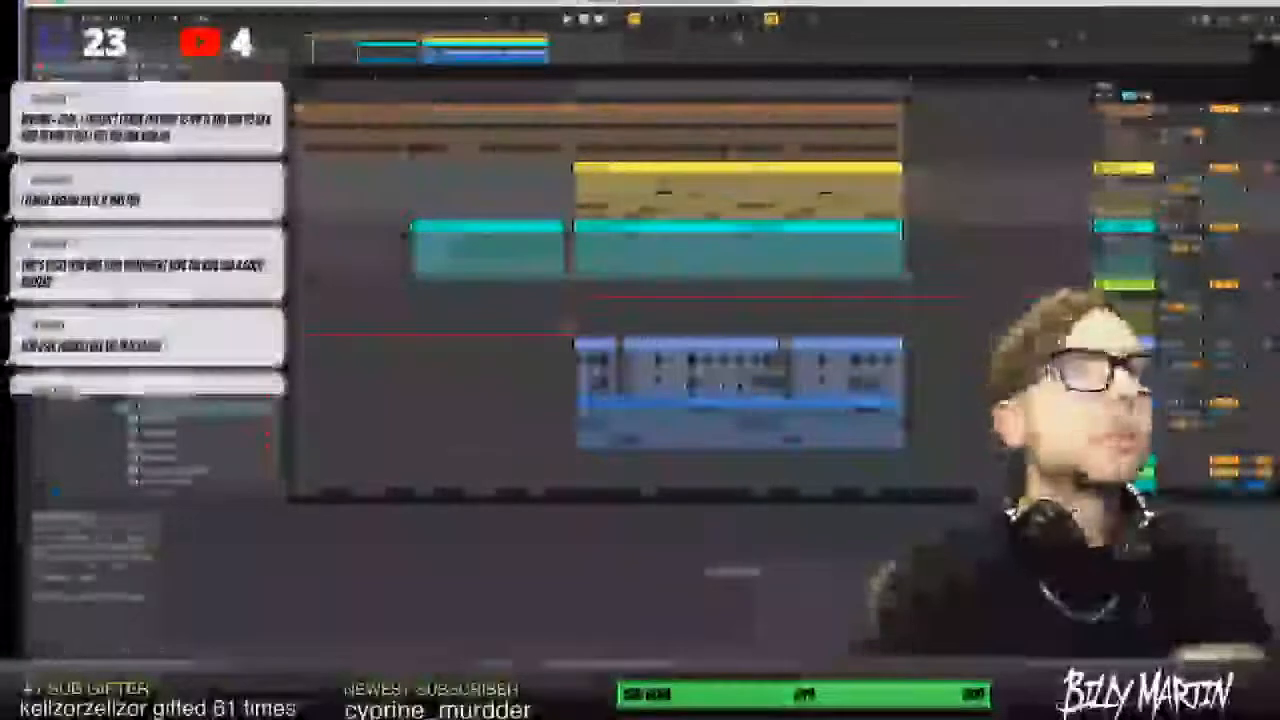
{"action": "scroll", "coordinate": [476, 300], "scroll_direction": "down", "scroll_amount": 3}
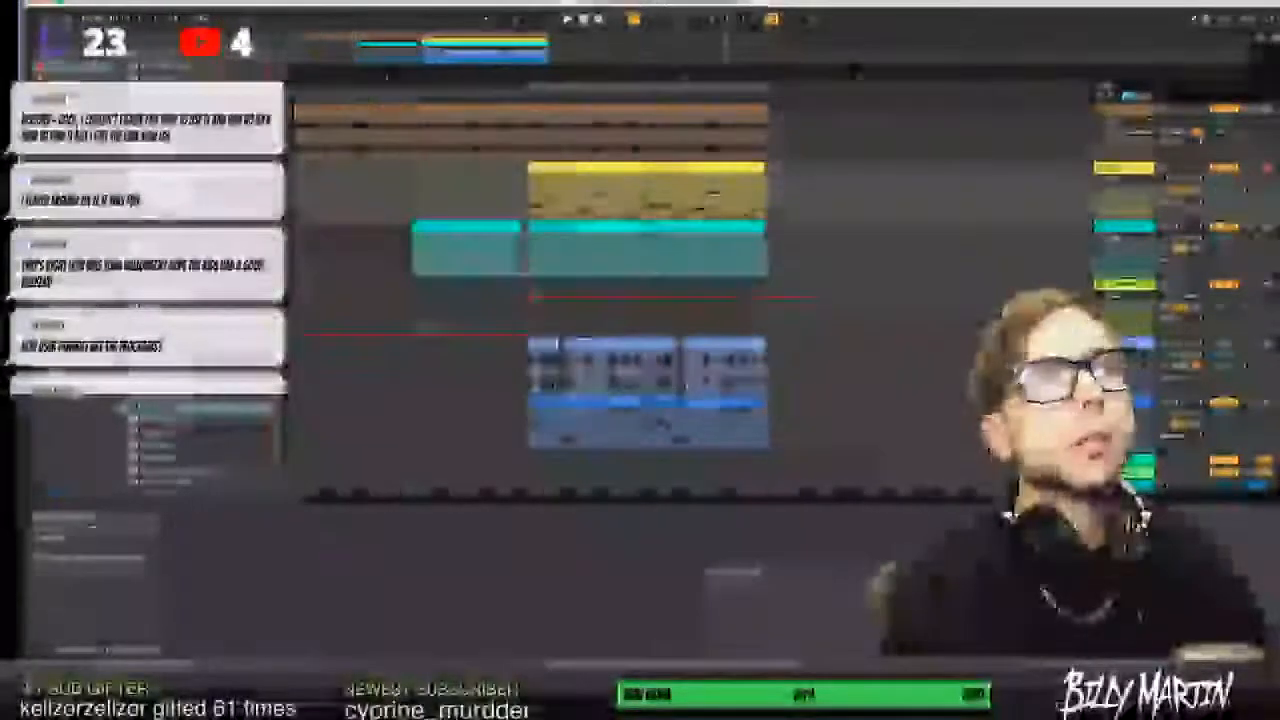
{"action": "left_click", "coordinate": [409, 184]}
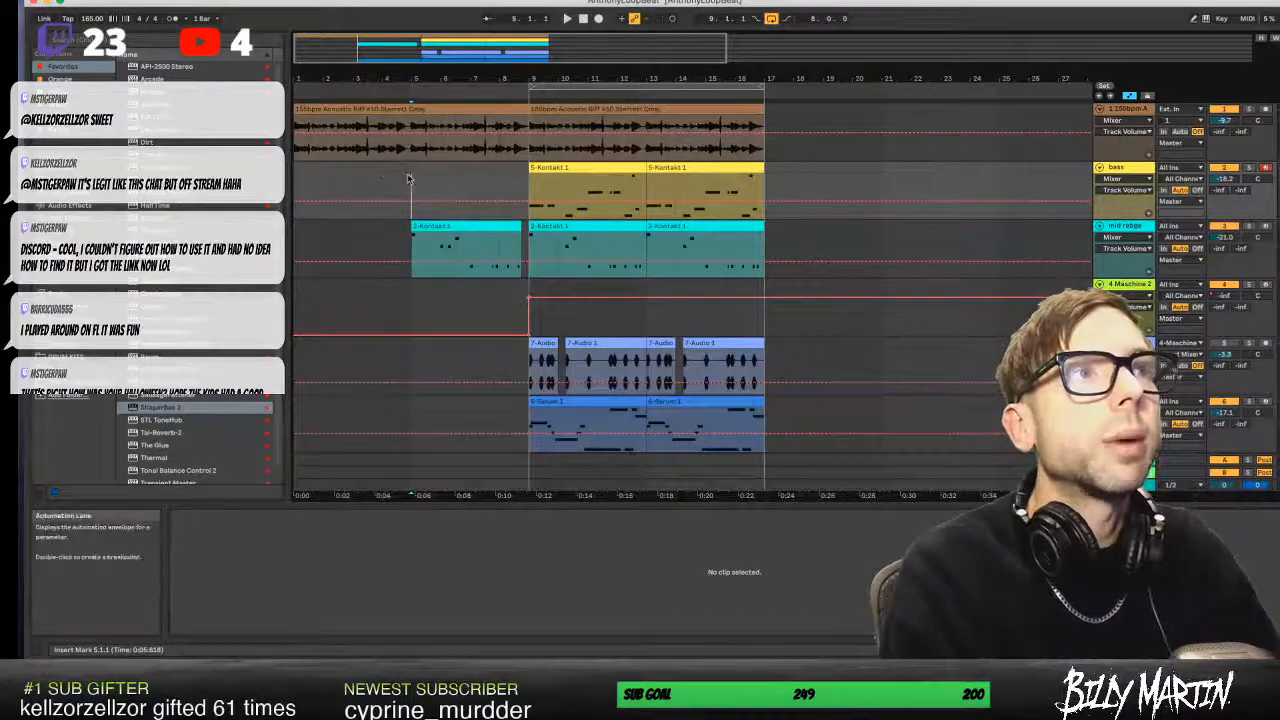
{"action": "mouse_move", "coordinate": [378, 79]}
{"action": "left_mouse_down"}
{"action": "mouse_move", "coordinate": [366, 96]}
{"action": "mouse_move", "coordinate": [375, 77]}
{"action": "left_mouse_up"}
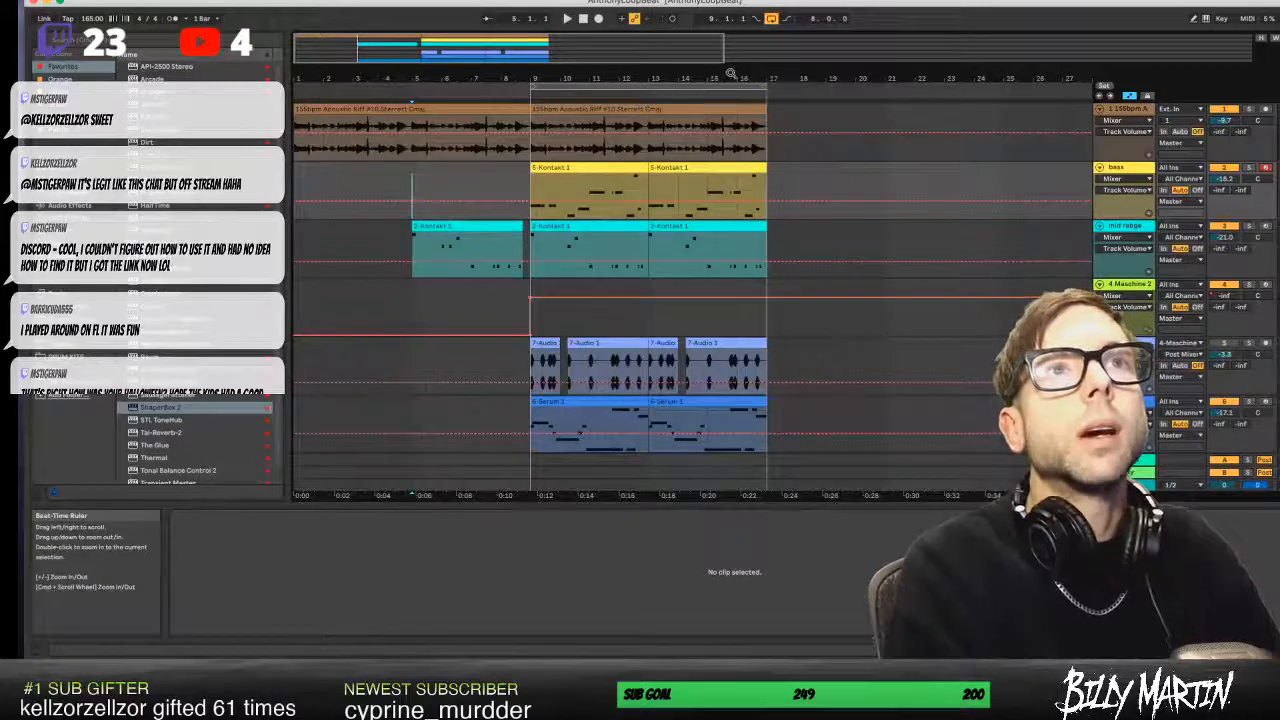
{"action": "left_click_drag", "start_coordinate": [731, 73], "coordinate": [585, 73]}
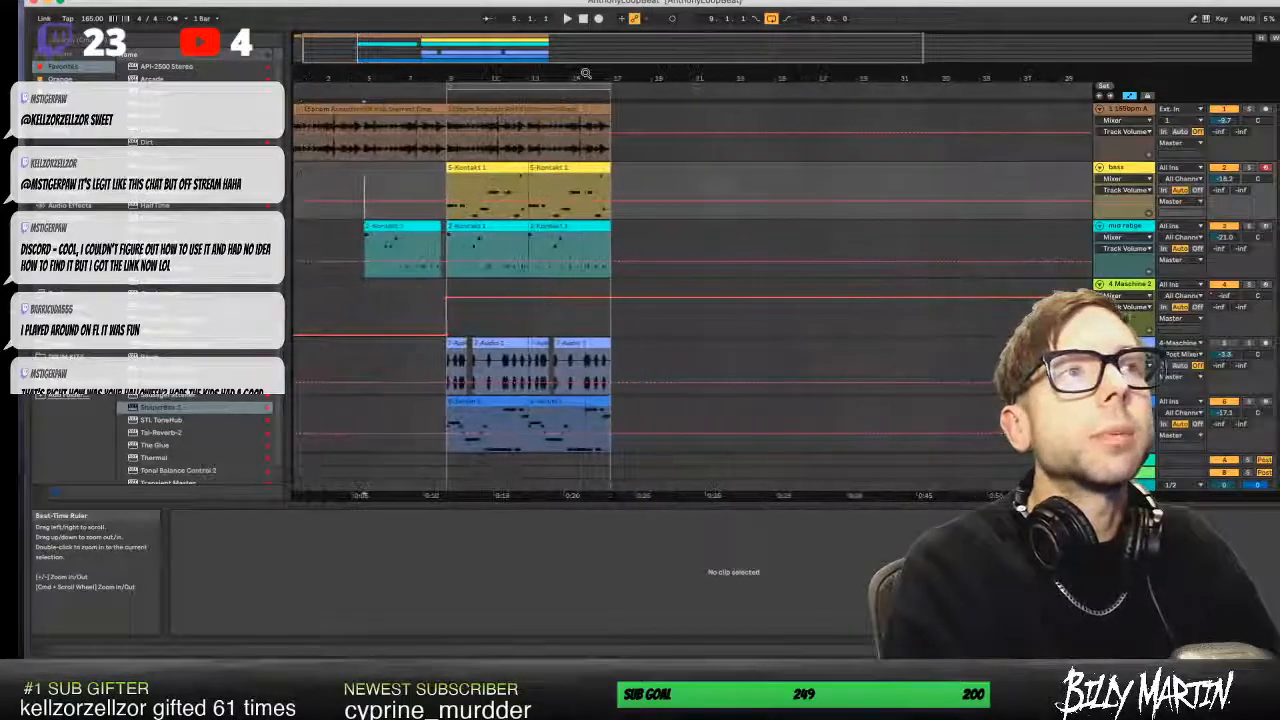
{"action": "left_click", "coordinate": [365, 242]}
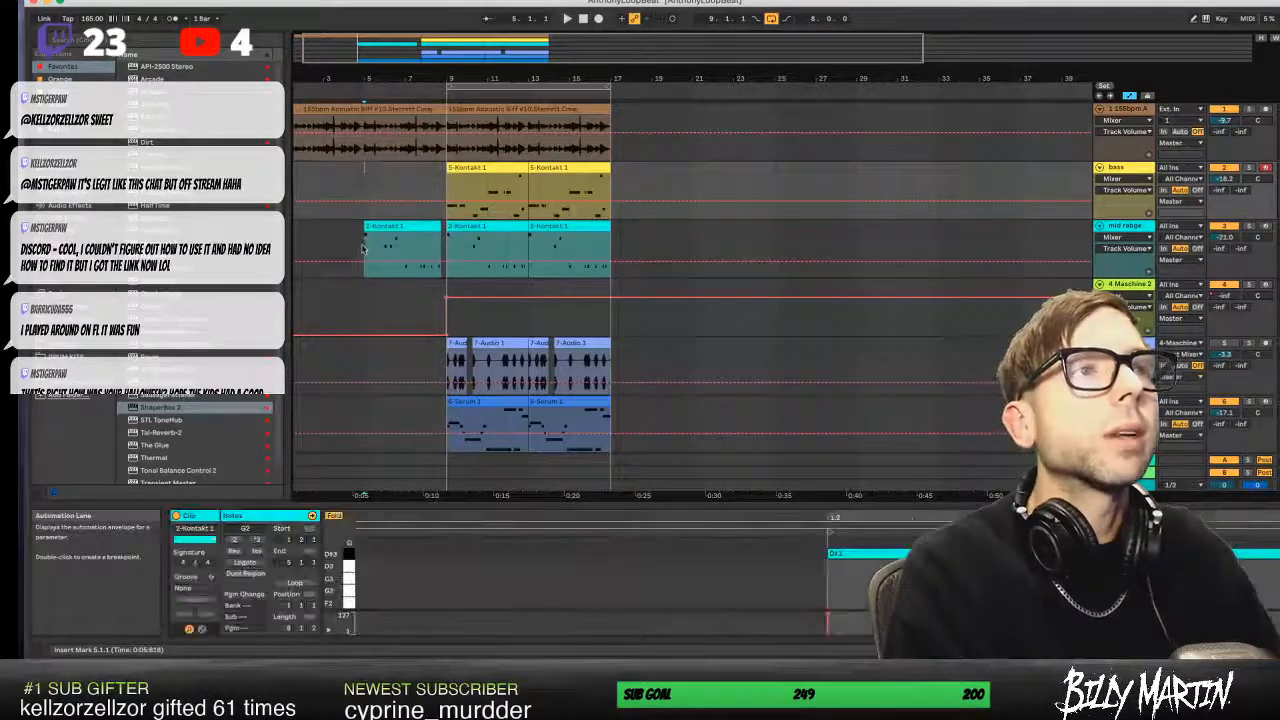
{"action": "left_click", "coordinate": [364, 319]}
{"action": "left_click", "coordinate": [363, 368]}
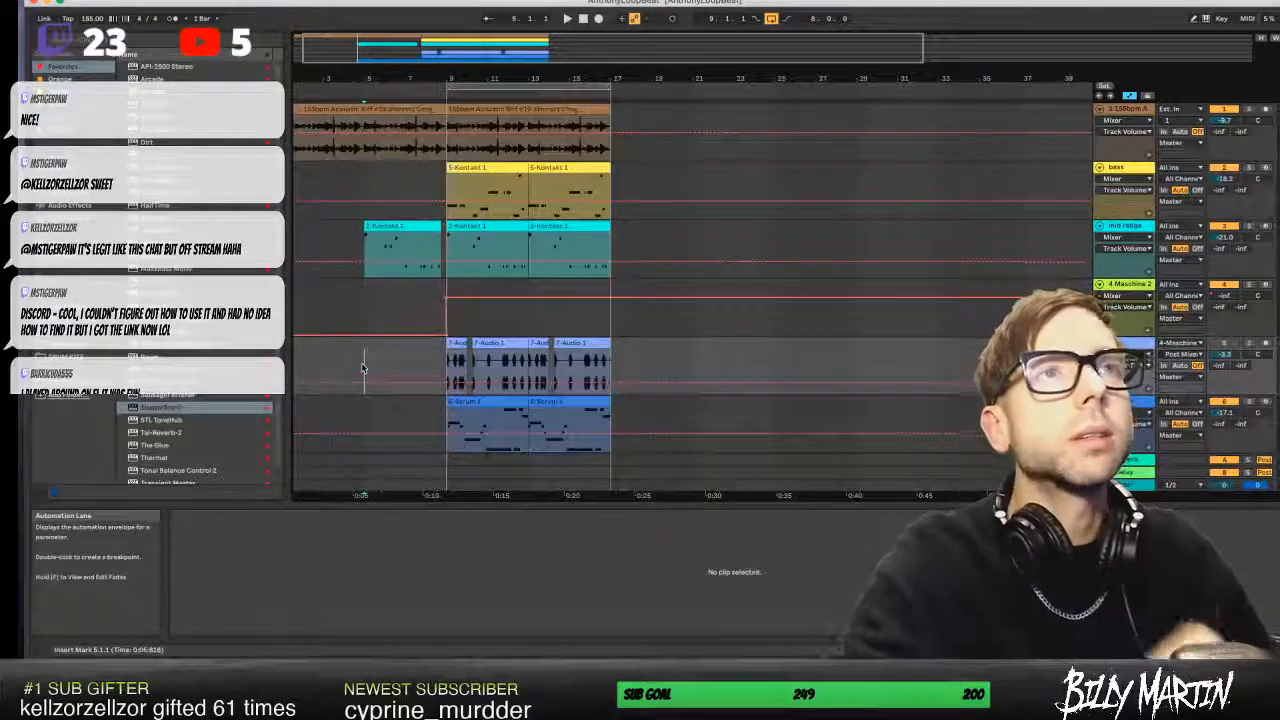
{"action": "left_click_drag", "start_coordinate": [462, 79], "coordinate": [508, 122]}
{"action": "left_click_drag", "start_coordinate": [508, 78], "coordinate": [508, 82]}
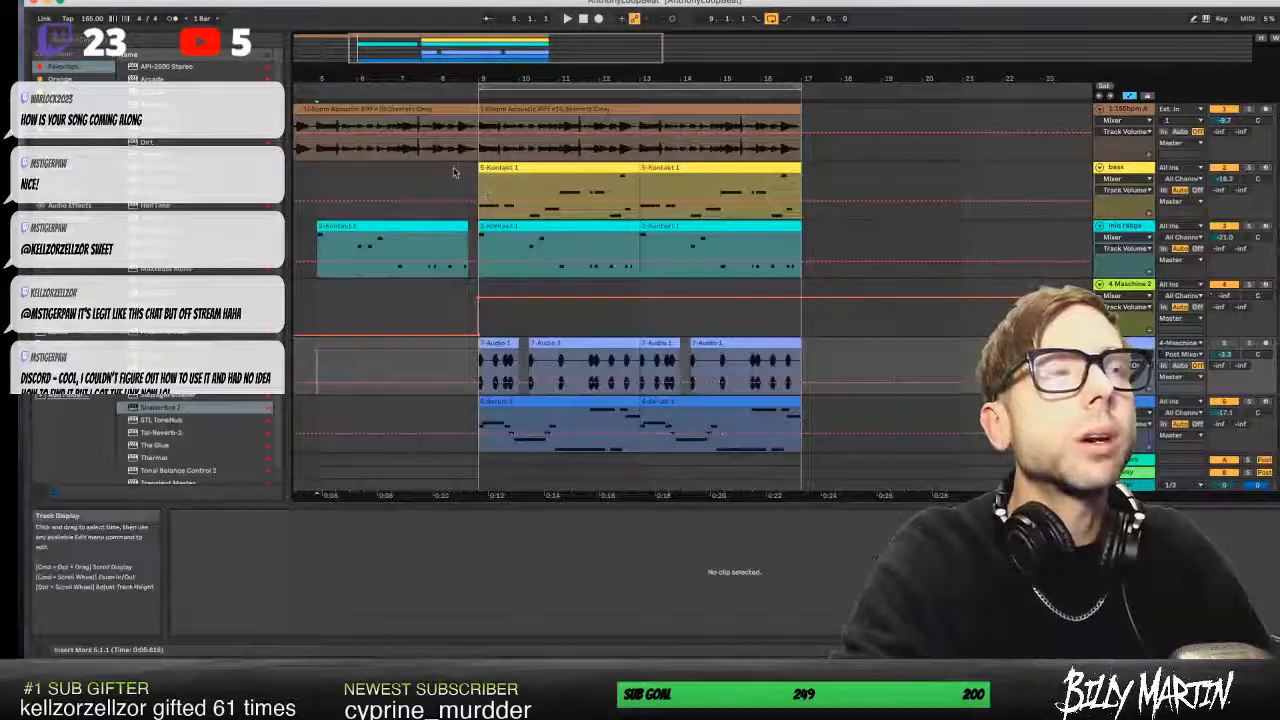
{"action": "left_click", "coordinate": [406, 180]}
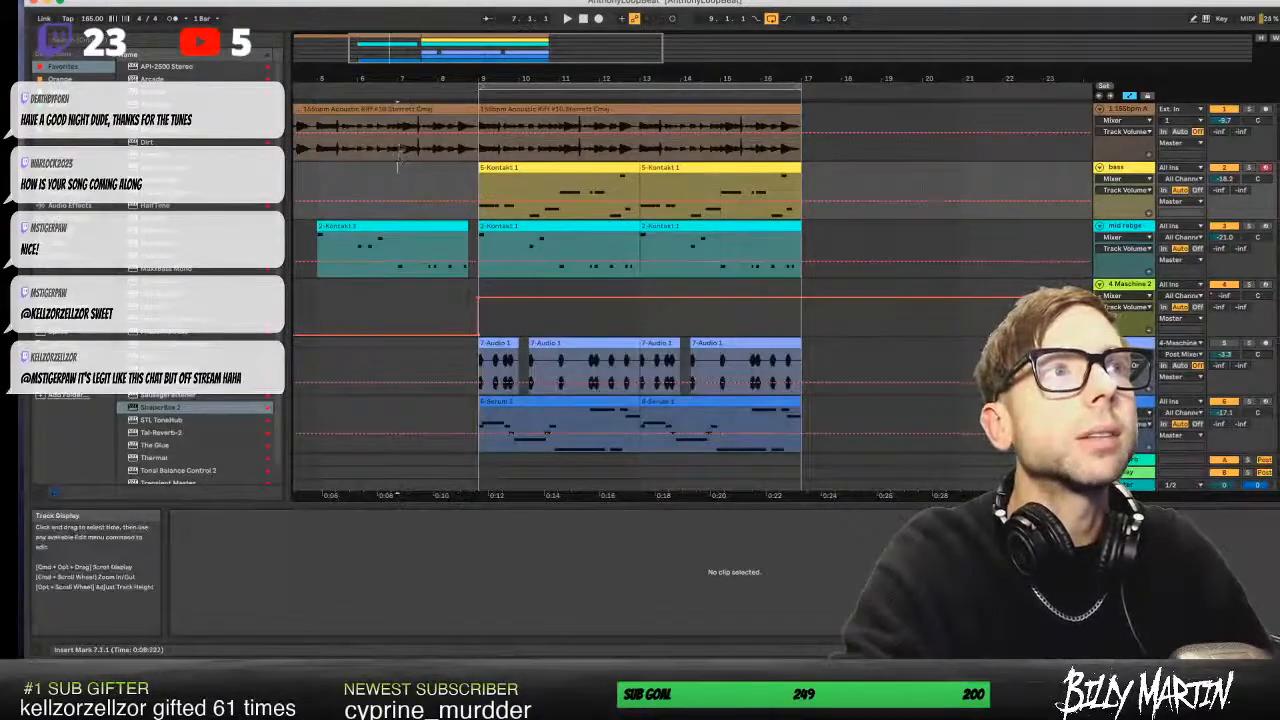
{"action": "left_click_drag", "start_coordinate": [395, 92], "coordinate": [393, 77]}
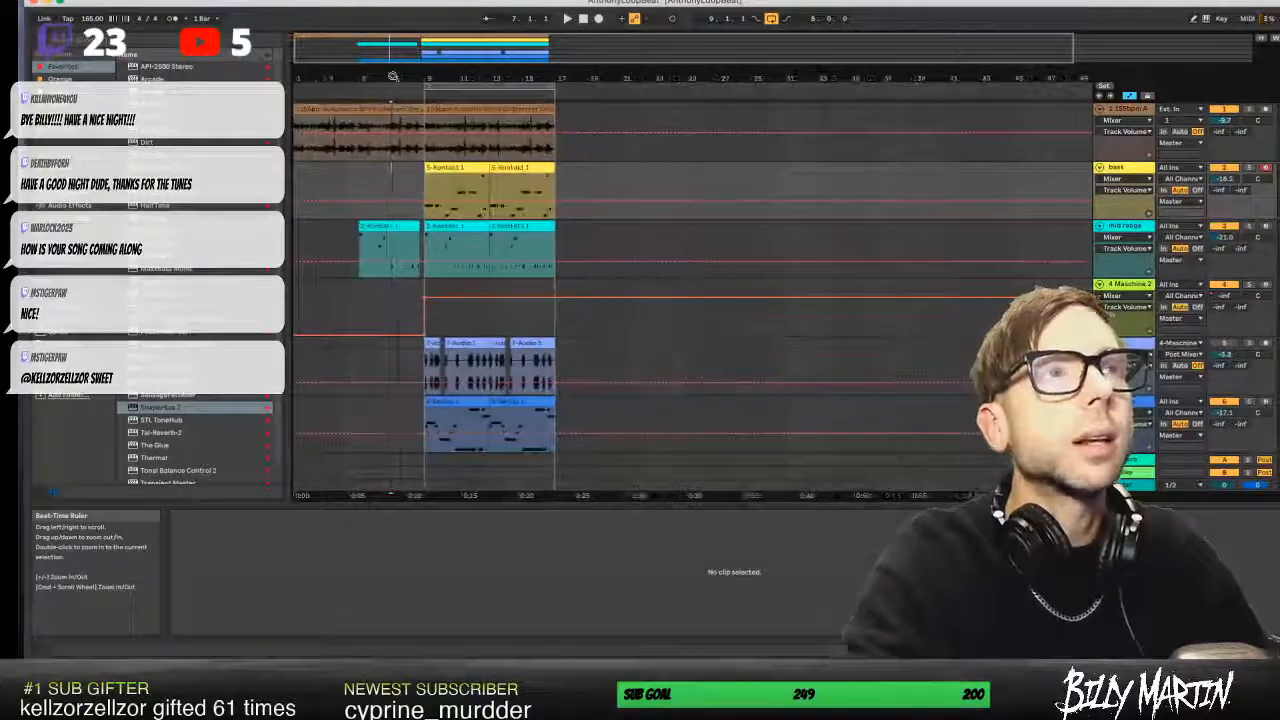